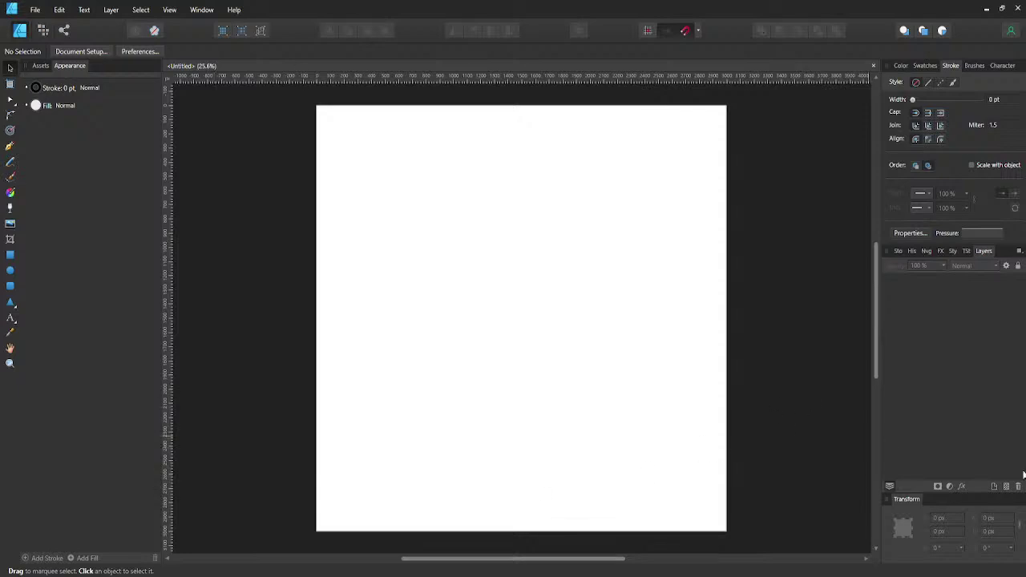
# - Add a new layer in the Layers panel and rename it 'Stroke'
pyautogui.click(995, 488)
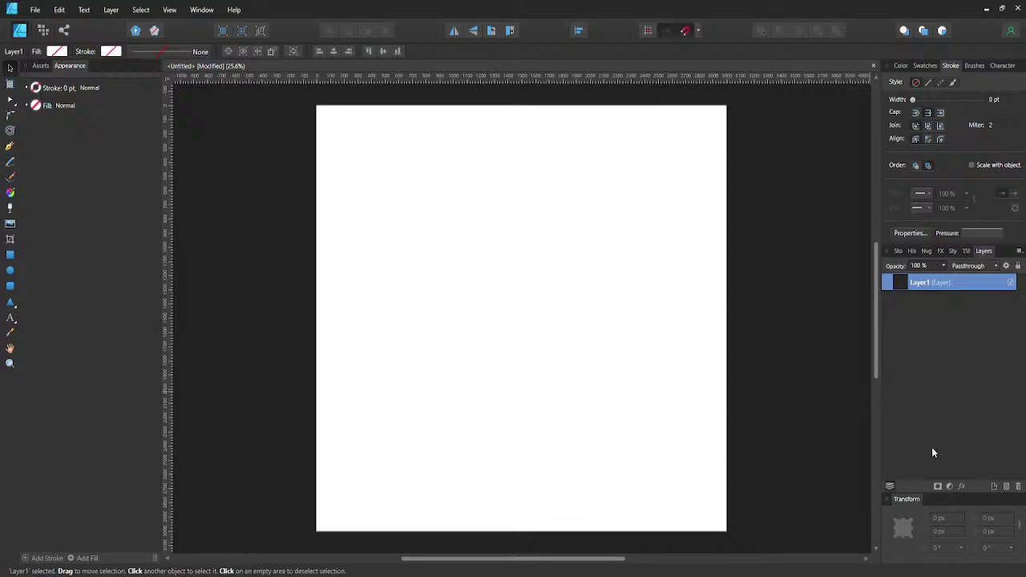
pyautogui.doubleClick(922, 283)
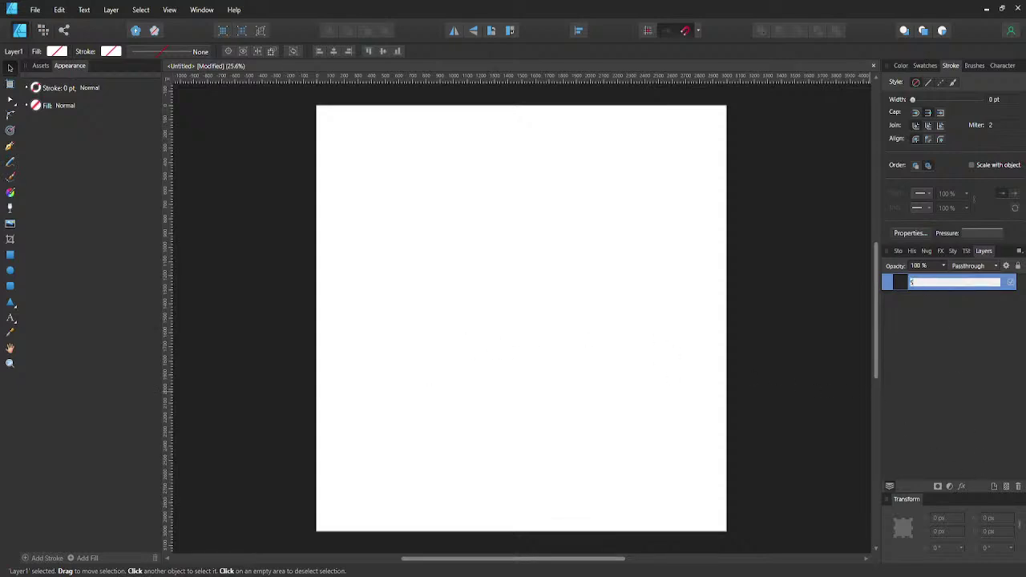
pyautogui.write('Stroke')
pyautogui.press('Return')
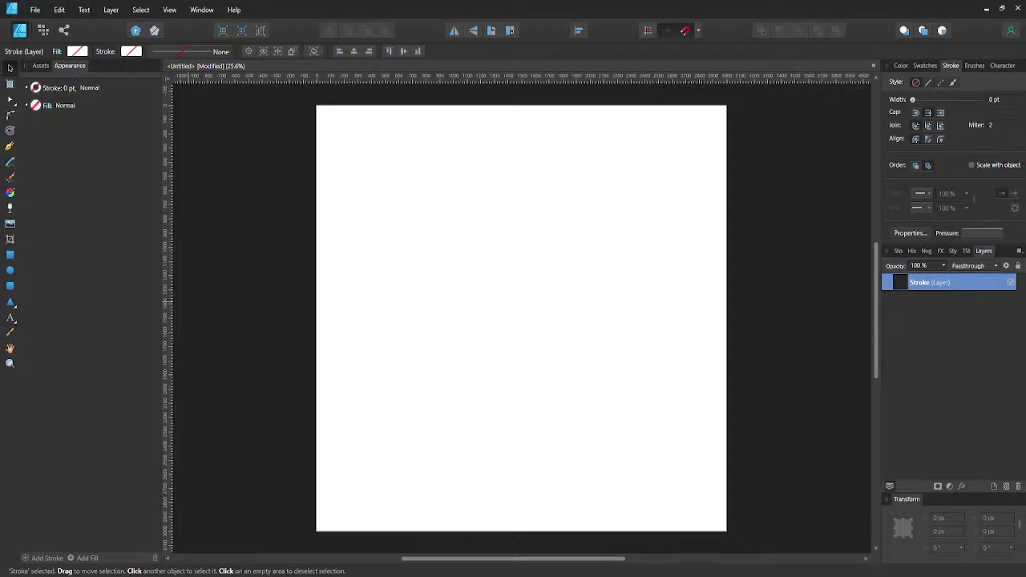
pyautogui.click(13, 304)
# - Pick the Triangle Tool from the shapes flyout
pyautogui.click(41, 301)
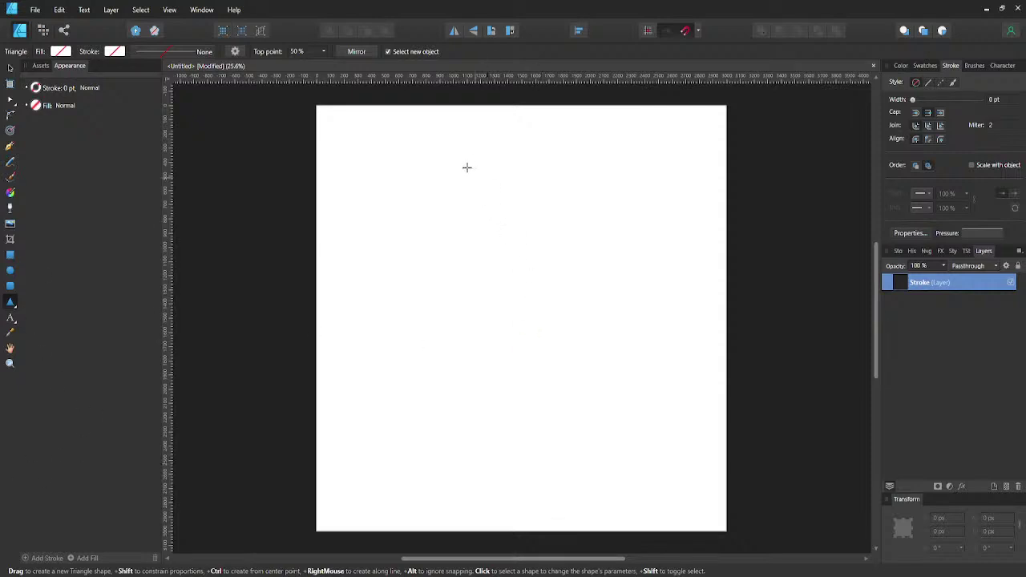
# - Draw a triangle from its centre in the upper centre of the page
pyautogui.moveTo(470, 169)
pyautogui.mouseDown()
pyautogui.moveTo(585, 295)
pyautogui.moveTo(532, 262)
pyautogui.moveTo(536, 233)
pyautogui.mouseUp()
pyautogui.press('ctrl')
pyautogui.moveTo(481, 206); pyautogui.dragTo(540, 298)
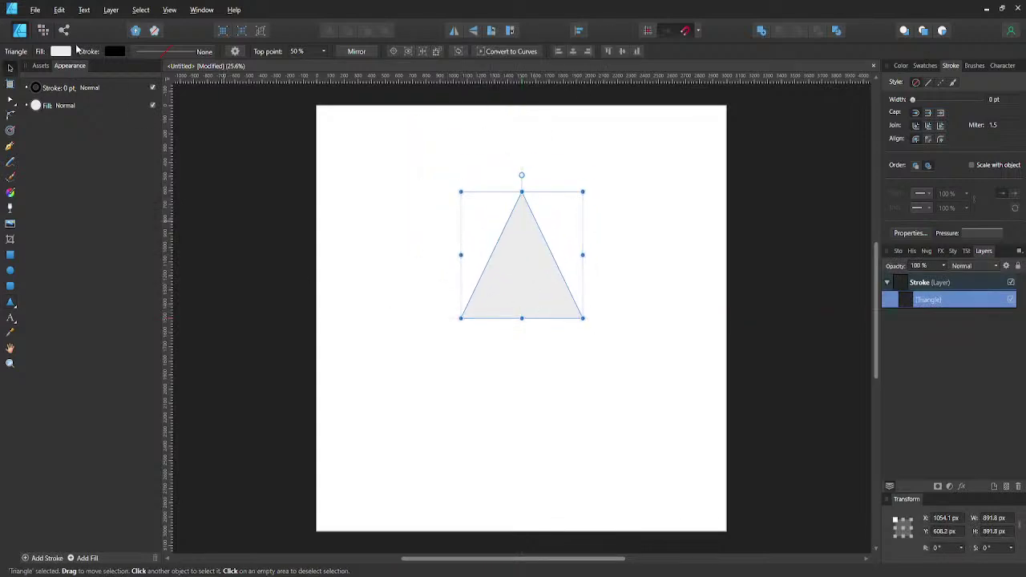
# - Give the triangle no fill and an 8 pt black outline
pyautogui.click(69, 52)
pyautogui.click(168, 72)
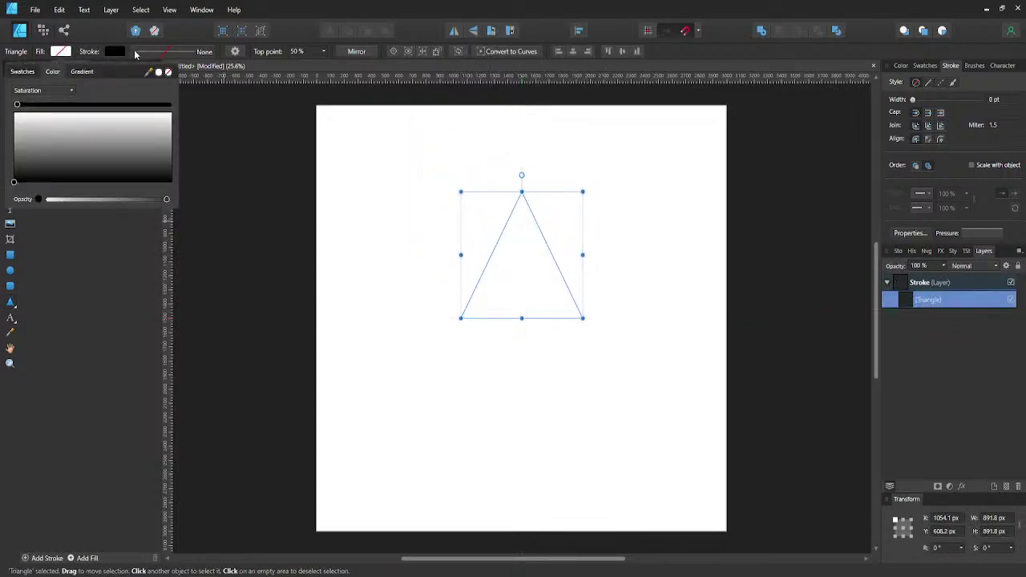
pyautogui.click(122, 52)
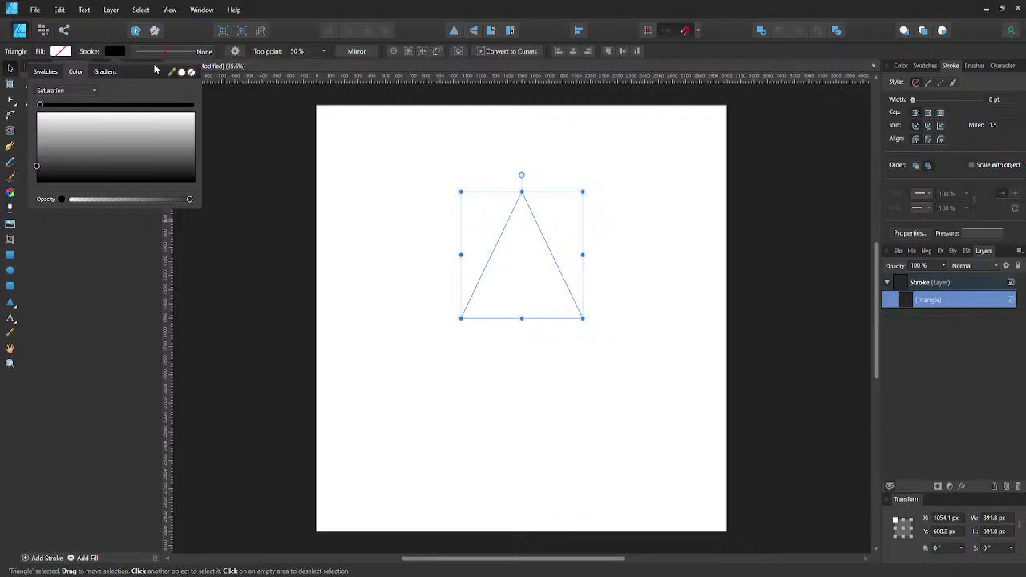
pyautogui.click(190, 55)
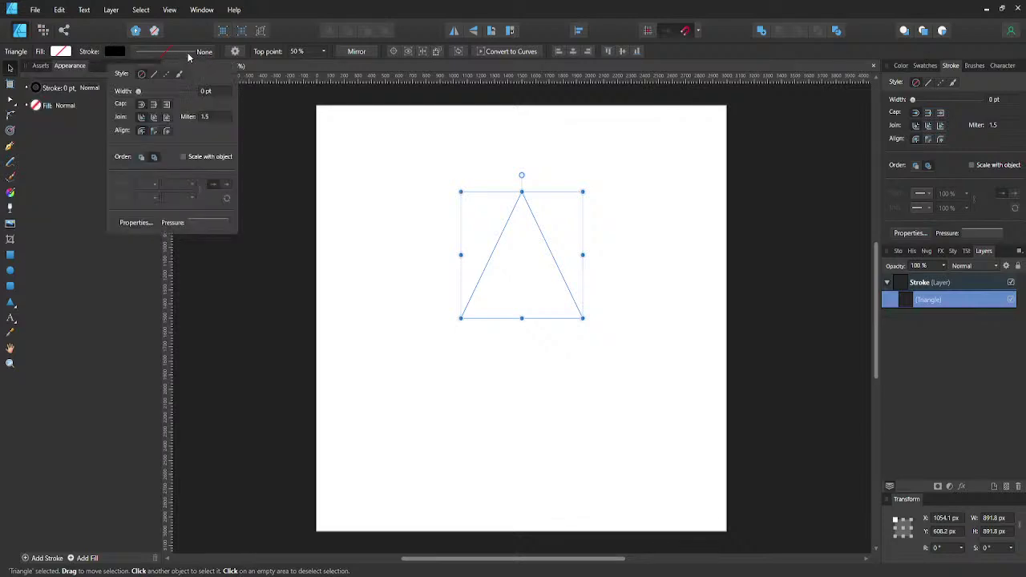
pyautogui.click(213, 91)
pyautogui.write('8')
pyautogui.press('Return')
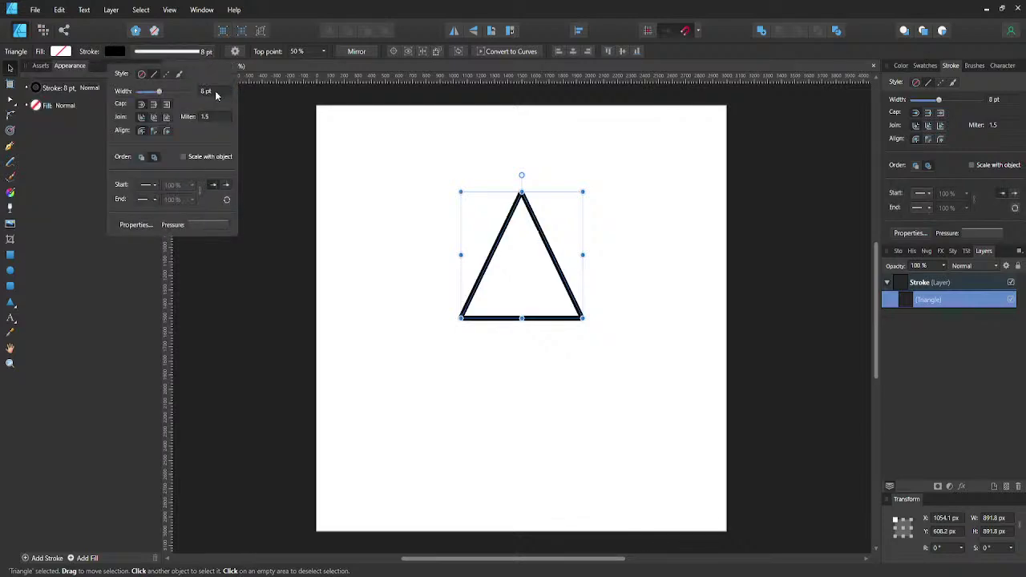
pyautogui.click(420, 358)
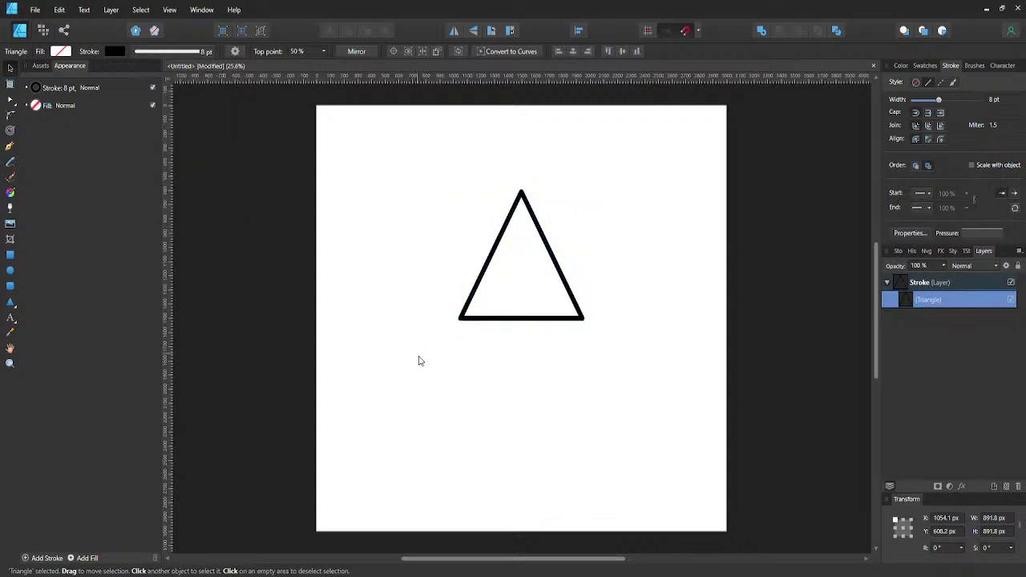
pyautogui.click(503, 321)
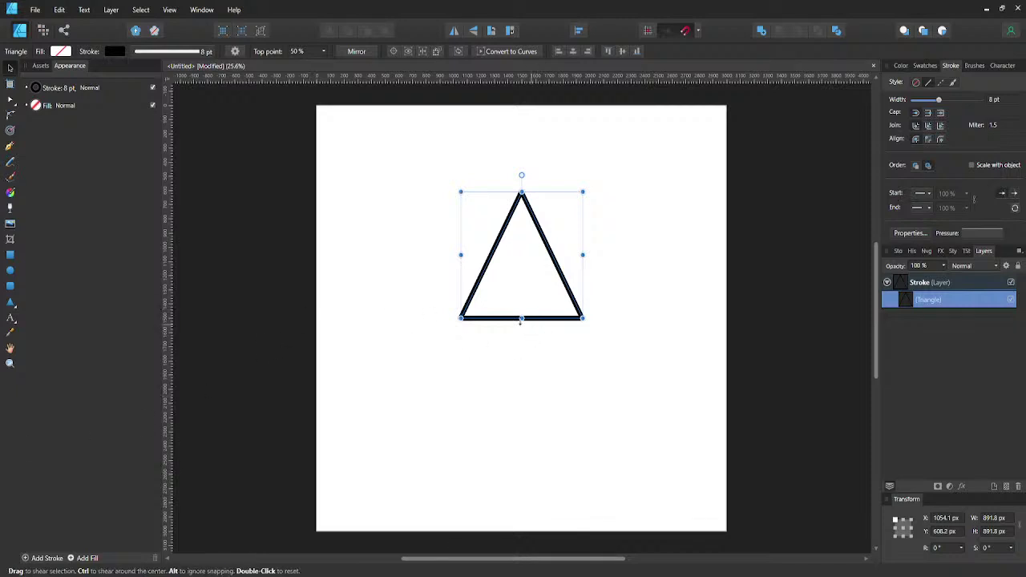
# - Convert the triangle to curves and add two nodes on its bottom edge
pyautogui.click(511, 53)
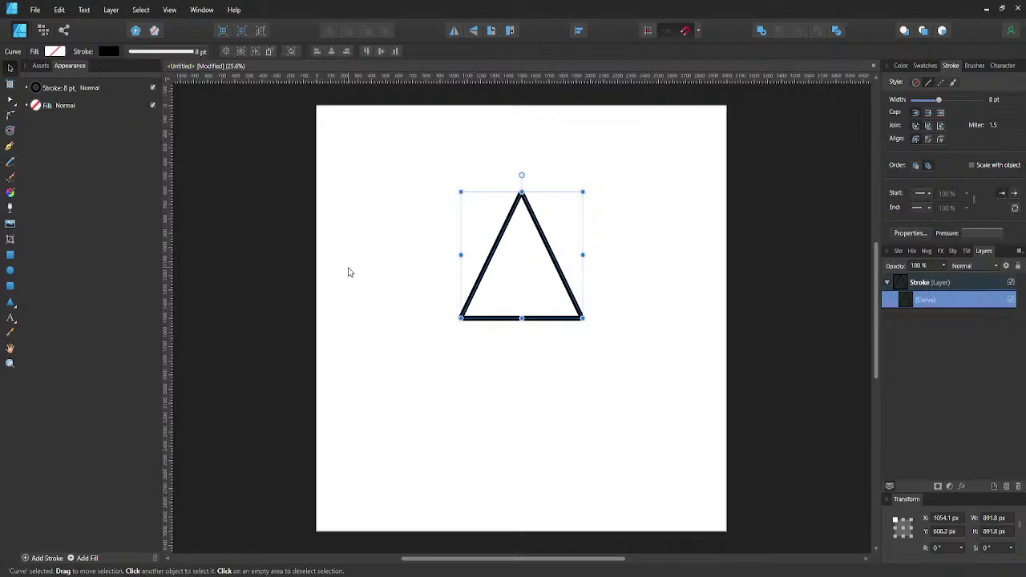
pyautogui.press('a')
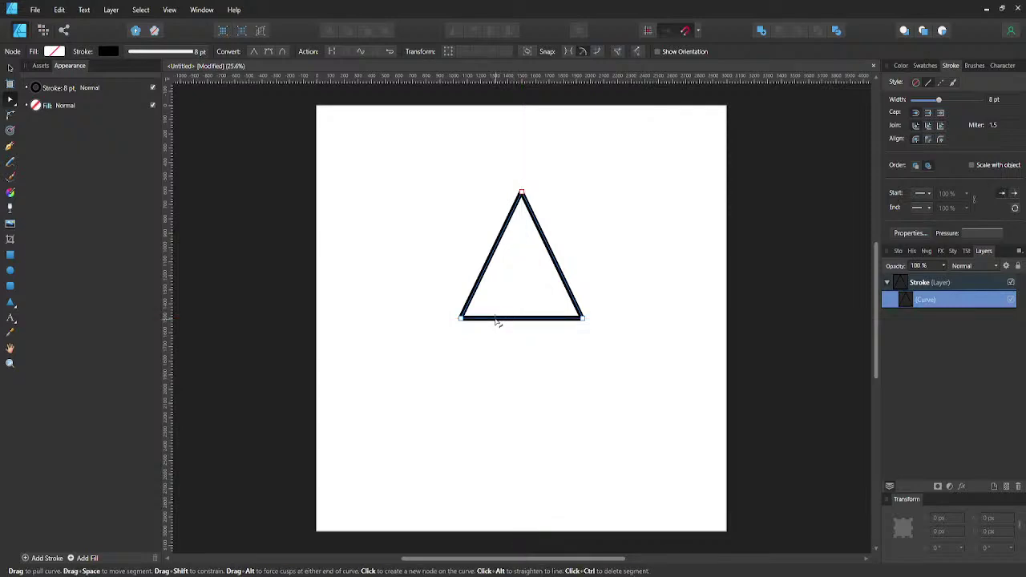
pyautogui.click(496, 319)
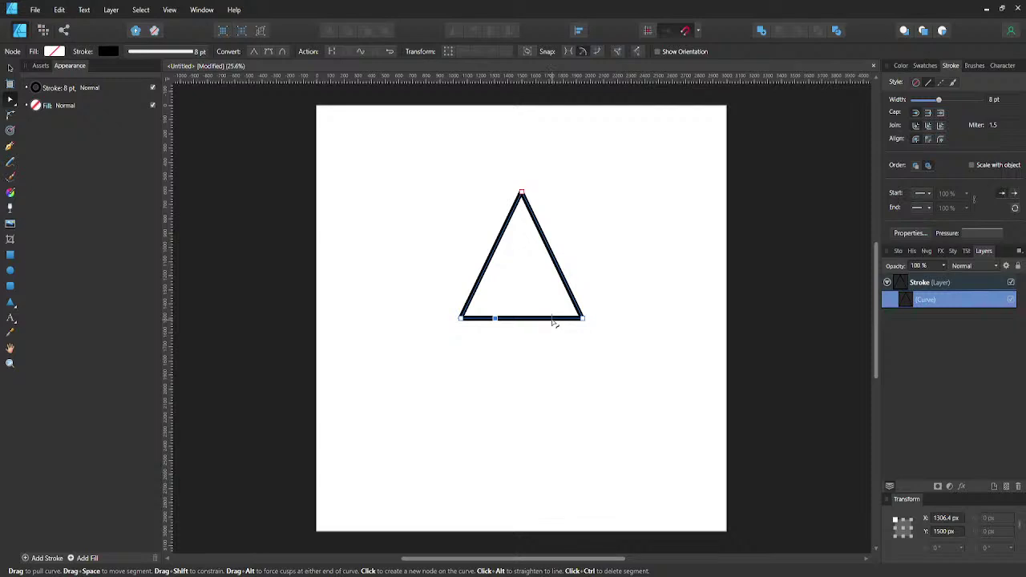
pyautogui.click(551, 319)
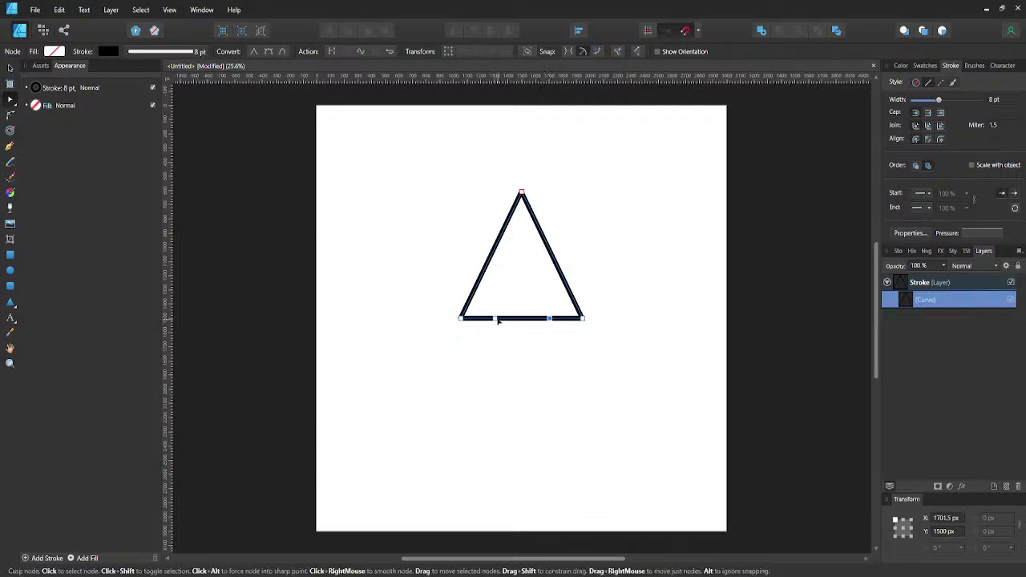
# - Push the two new bottom nodes down to form a flat, lower base
pyautogui.keyDown('shift'); pyautogui.click(551, 320); pyautogui.keyUp('shift')
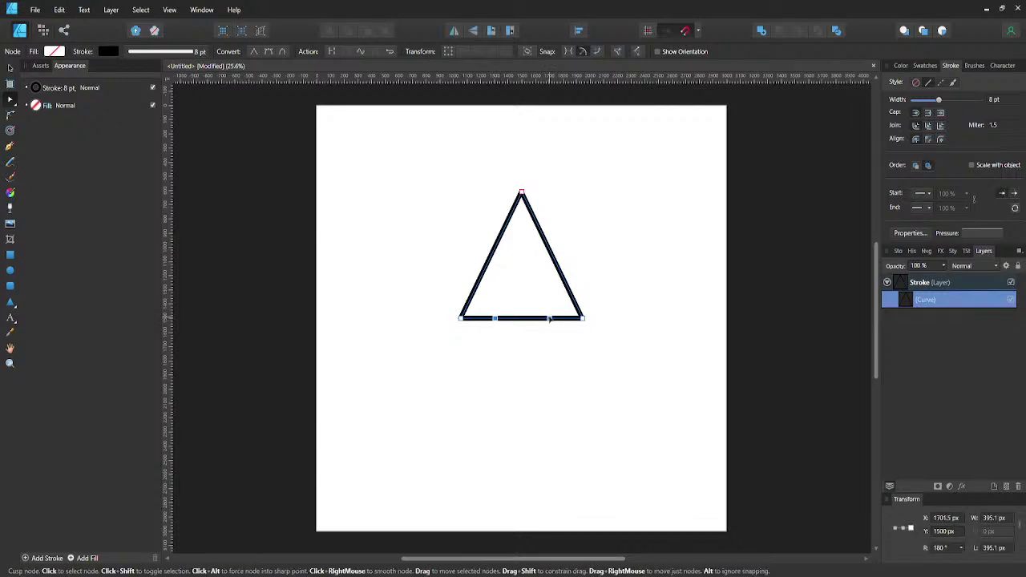
pyautogui.moveTo(550, 320); pyautogui.dragTo(550, 322)
pyautogui.hotkey('shift', 'Down')
pyautogui.hotkey('shift', 'Down')
pyautogui.hotkey('shift', 'Down')
pyautogui.hotkey('shift', 'Down')
pyautogui.hotkey('shift', 'Down')
pyautogui.hotkey('shift', 'Down')
pyautogui.hotkey('shift', 'Down')
pyautogui.hotkey('shift', 'Down')
pyautogui.hotkey('shift', 'Down')
pyautogui.hotkey('shift', 'Down')
pyautogui.hotkey('shift', 'Down')
pyautogui.hotkey('shift', 'Down')
pyautogui.hotkey('shift', 'Down')
pyautogui.hotkey('shift', 'Down')
pyautogui.hotkey('shift', 'Down')
pyautogui.hotkey('shift', 'Down')
pyautogui.hotkey('shift', 'Down')
pyautogui.hotkey('shift', 'Down')
pyautogui.hotkey('shift', 'Down')
pyautogui.hotkey('shift', 'Down')
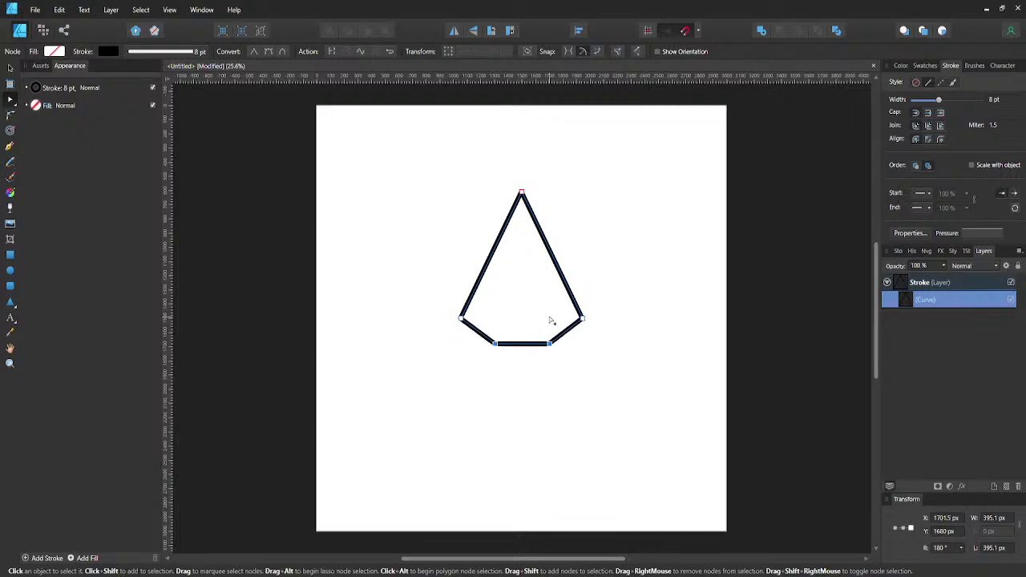
pyautogui.hotkey('shift', 'Down')
pyautogui.hotkey('shift', 'Down')
pyautogui.hotkey('shift', 'Down')
pyautogui.hotkey('shift', 'Down')
pyautogui.hotkey('shift', 'Down')
pyautogui.hotkey('shift', 'Down')
pyautogui.hotkey('shift', 'Down')
pyautogui.hotkey('shift', 'Down')
pyautogui.hotkey('shift', 'Down')
pyautogui.hotkey('shift', 'Down')
pyautogui.hotkey('shift', 'Down')
pyautogui.hotkey('shift', 'Down')
pyautogui.hotkey('shift', 'Down')
pyautogui.hotkey('shift', 'Down')
pyautogui.hotkey('shift', 'Down')
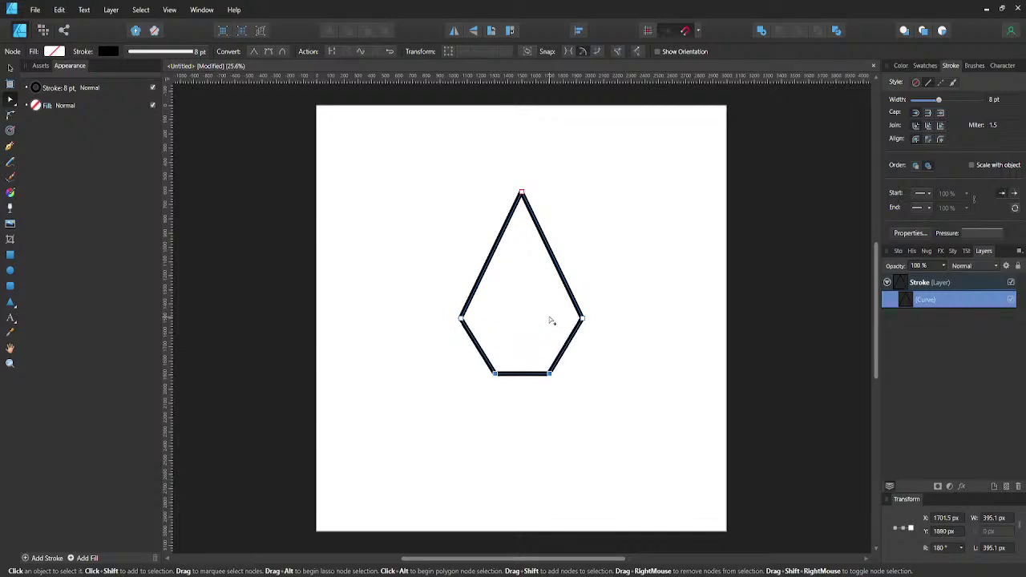
pyautogui.hotkey('shift', 'Down')
pyautogui.hotkey('shift', 'Down')
pyautogui.hotkey('shift', 'Down')
pyautogui.hotkey('shift', 'Down')
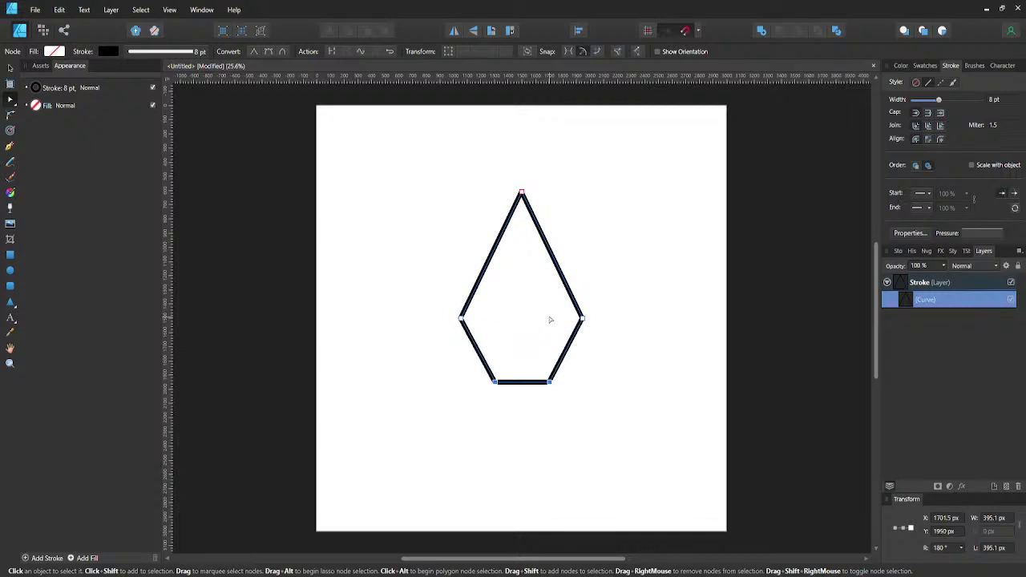
pyautogui.click(595, 274)
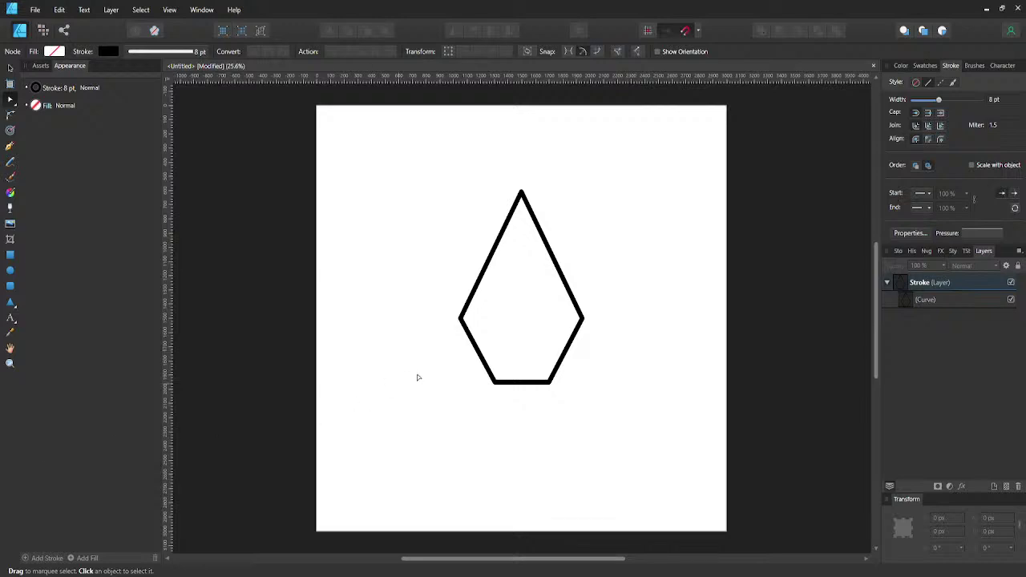
# - Check the five-sided gem shape and reselect the curve for node editing
pyautogui.click(583, 326)
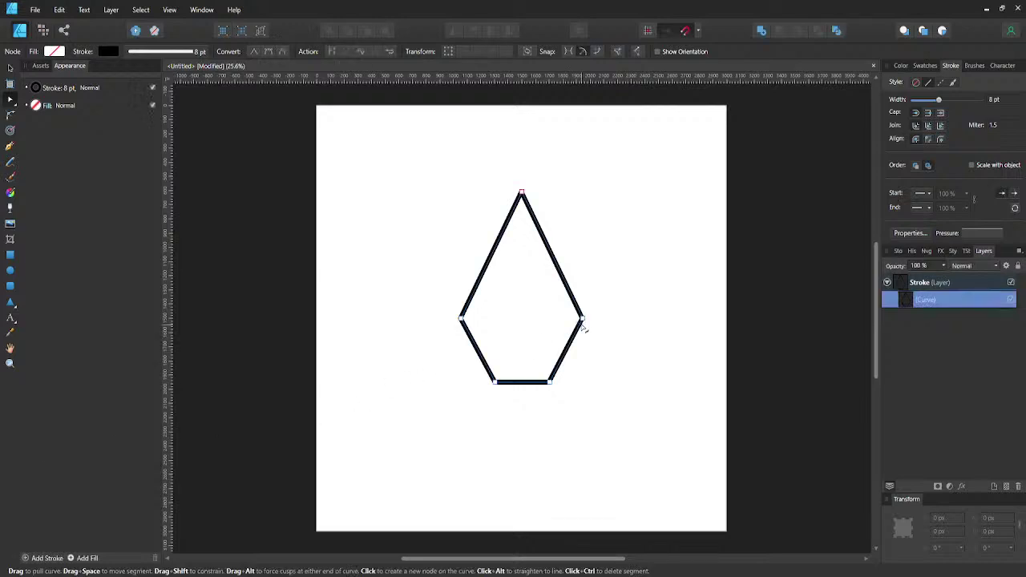
pyautogui.press('v')
pyautogui.click(614, 314)
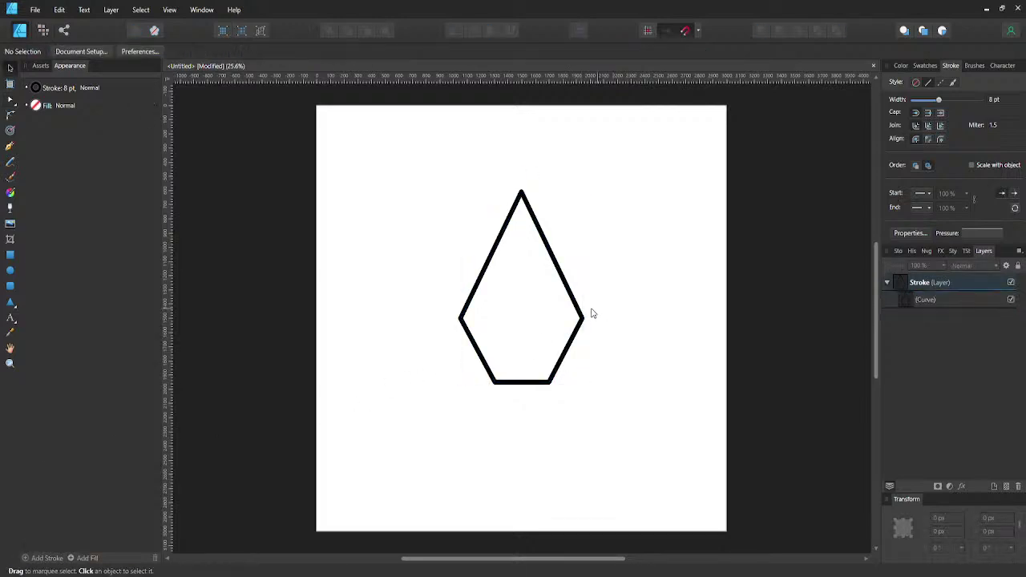
pyautogui.click(582, 315)
pyautogui.press('a')
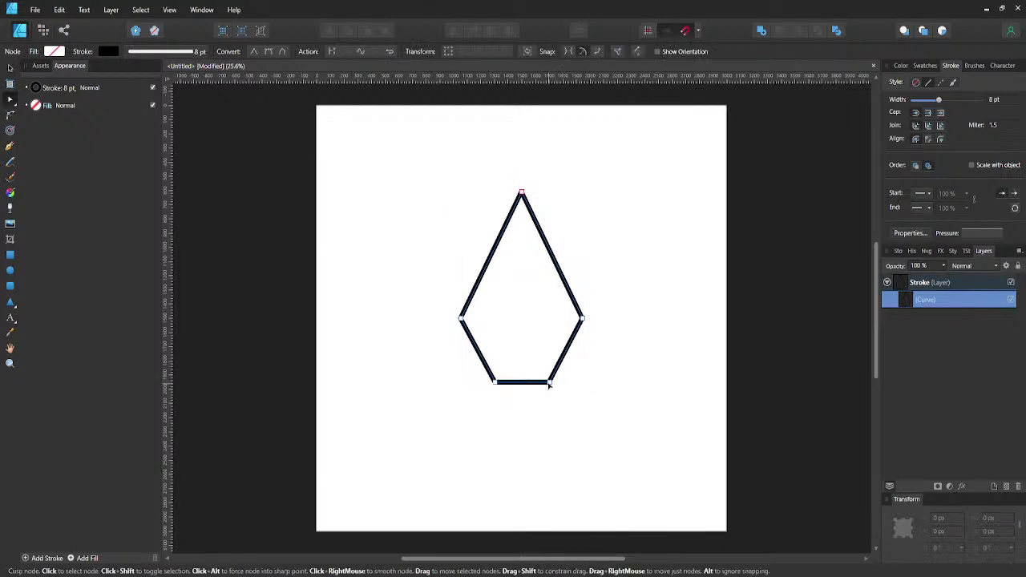
pyautogui.click(597, 360)
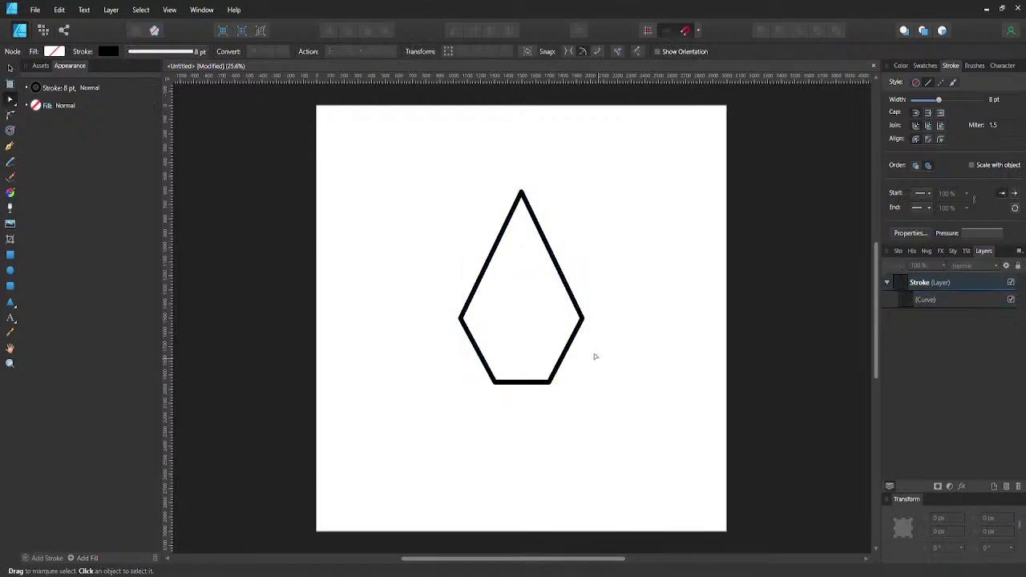
pyautogui.click(560, 371)
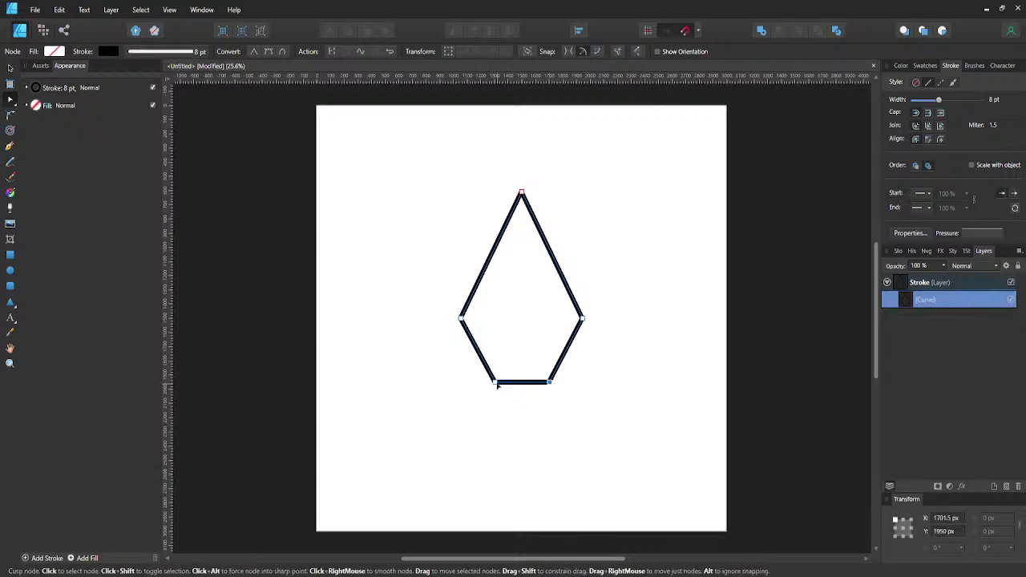
# - Lower the base slightly and bend the nib's lower-right side into a curve
pyautogui.click(522, 380)
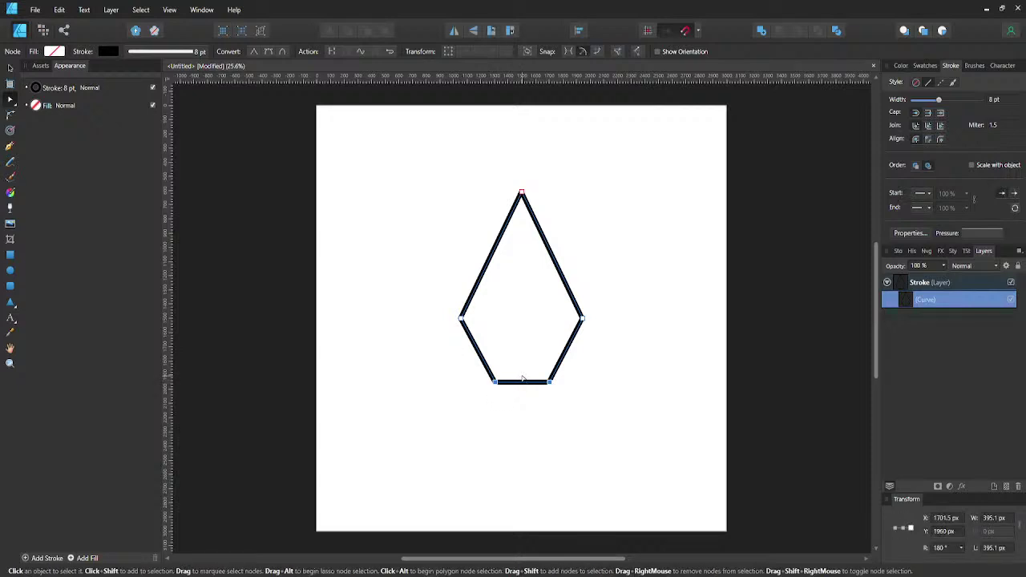
pyautogui.hotkey('shift', 'Down')
pyautogui.hotkey('shift', 'Down')
pyautogui.hotkey('shift', 'Down')
pyautogui.hotkey('shift', 'Down')
pyautogui.hotkey('shift', 'Down')
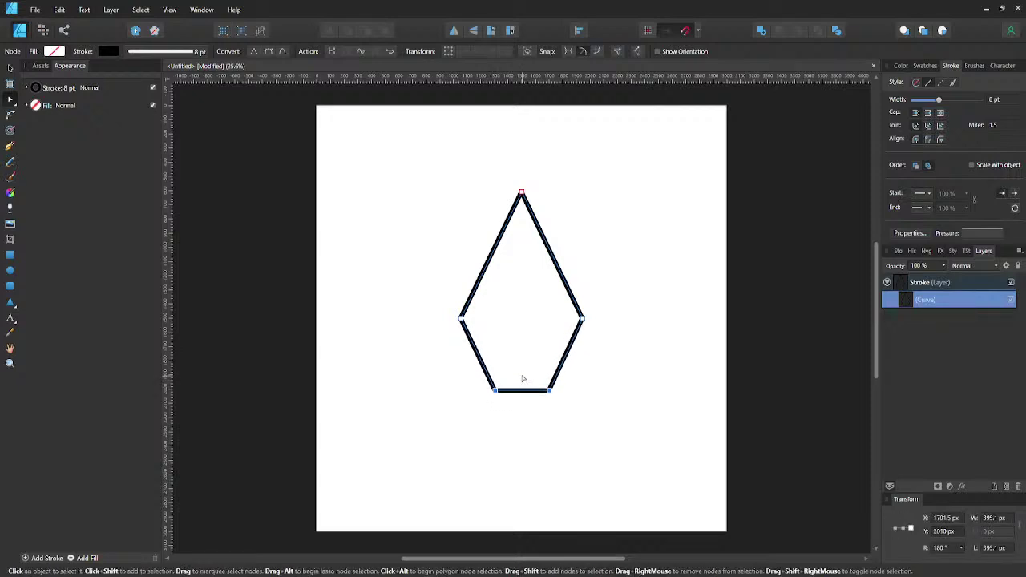
pyautogui.click(579, 374)
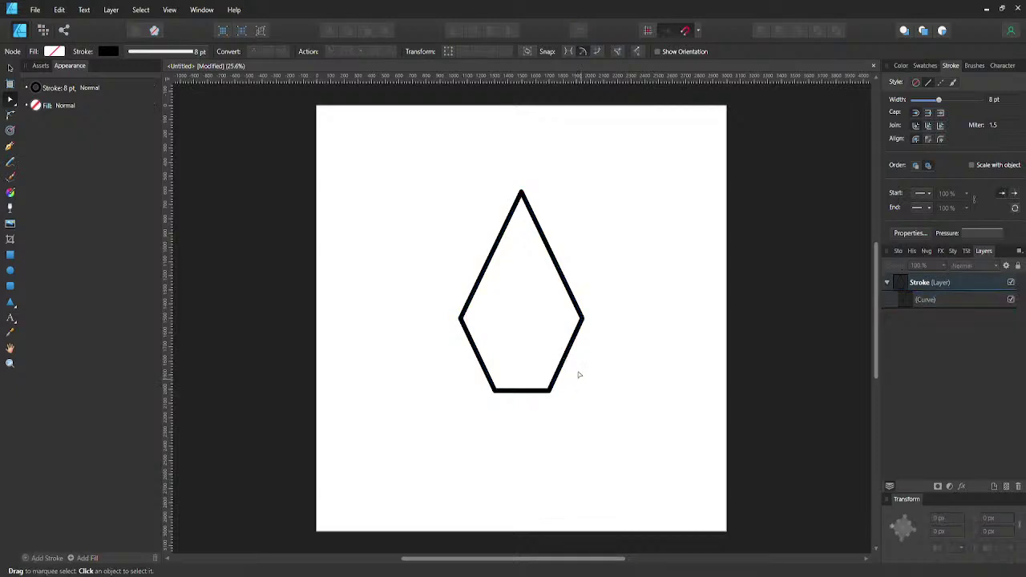
pyautogui.click(574, 338)
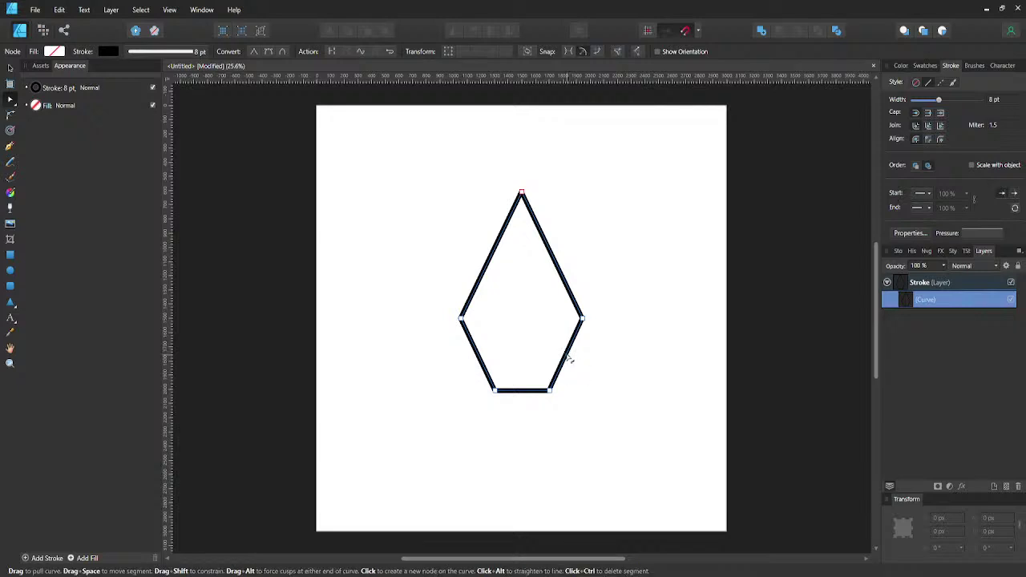
pyautogui.moveTo(570, 360); pyautogui.dragTo(565, 360)
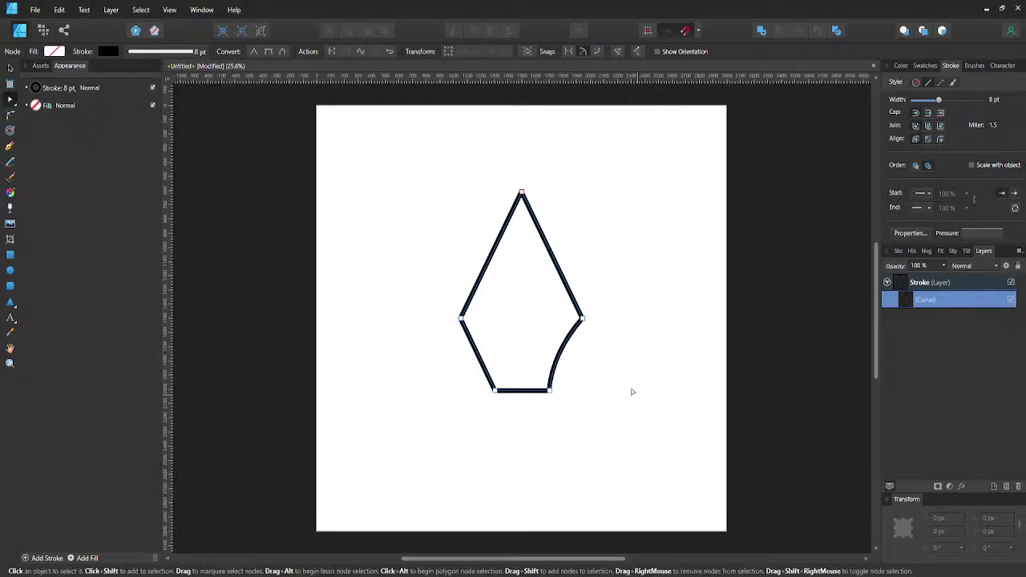
# - Select the nib curve in the Layers panel and duplicate it with Ctrl+J
pyautogui.click(617, 374)
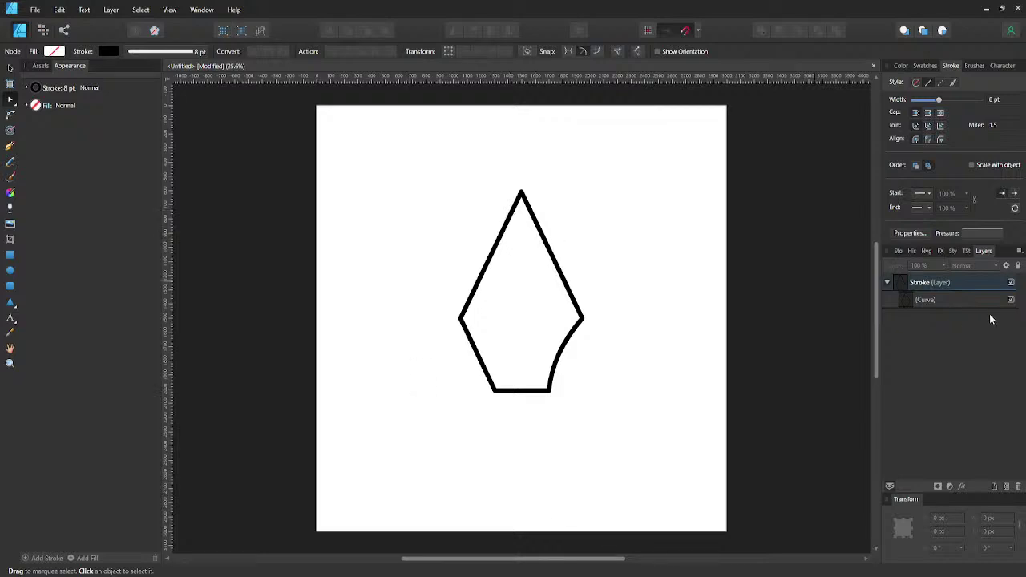
pyautogui.click(953, 301)
pyautogui.hotkey('ctrl', 'j')
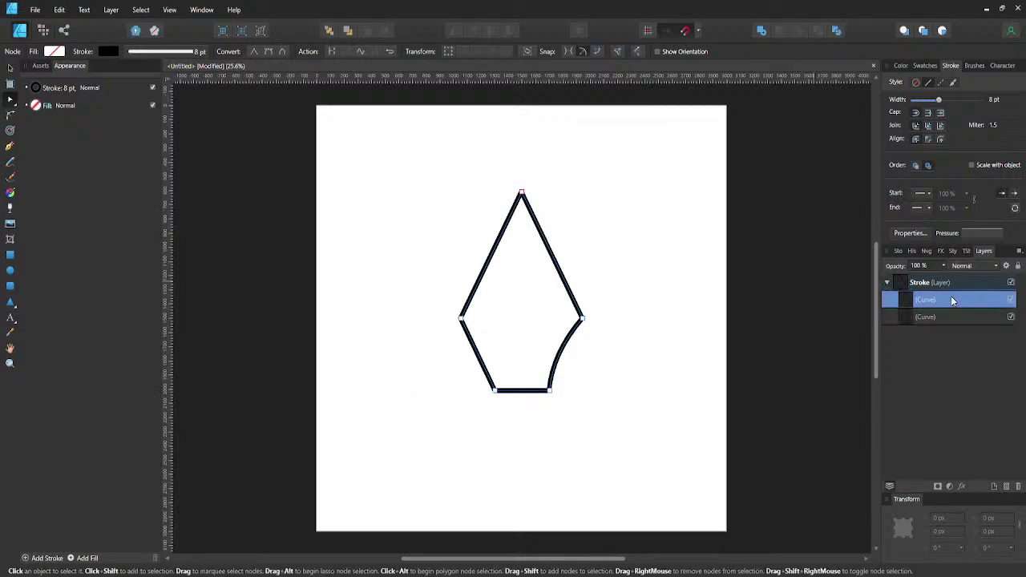
# - Hide the lower copy, then subtract a tall rectangle covering the nib's left half
pyautogui.click(1011, 318)
pyautogui.click(9, 255)
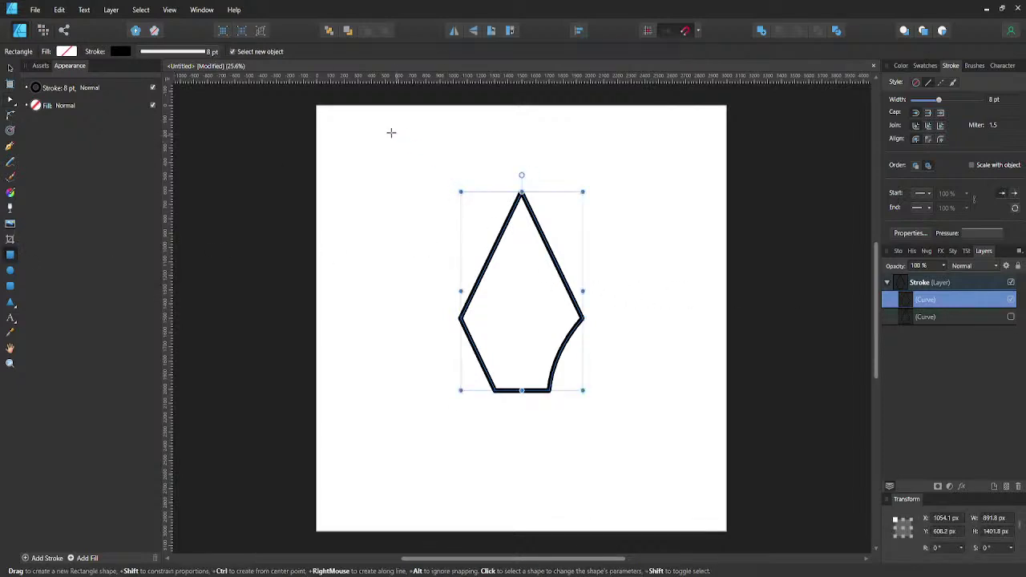
pyautogui.moveTo(392, 134)
pyautogui.mouseDown()
pyautogui.moveTo(500, 433)
pyautogui.moveTo(504, 495)
pyautogui.mouseUp()
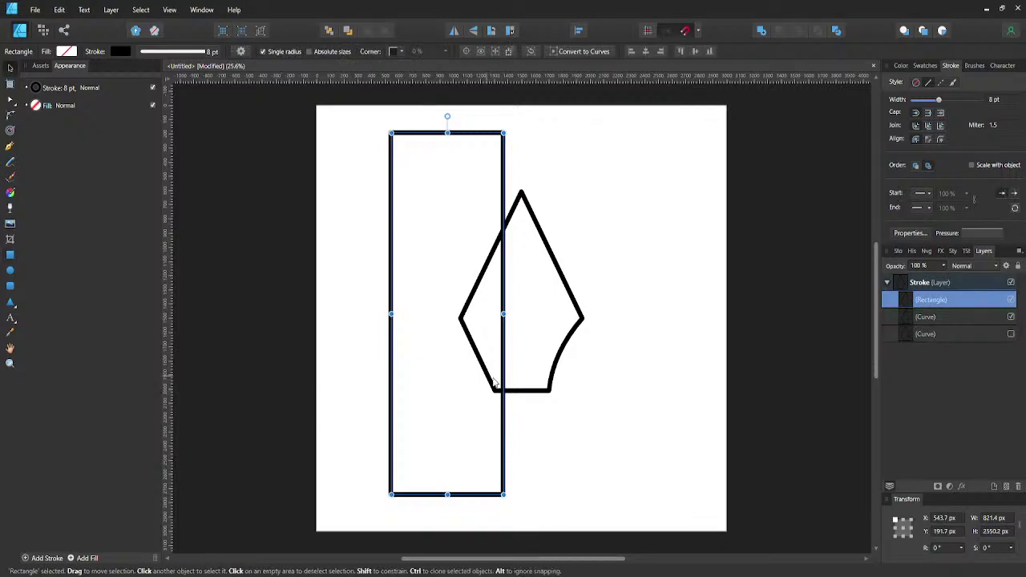
pyautogui.moveTo(510, 409); pyautogui.dragTo(524, 413)
pyautogui.keyDown('shift'); pyautogui.click(558, 365); pyautogui.keyUp('shift')
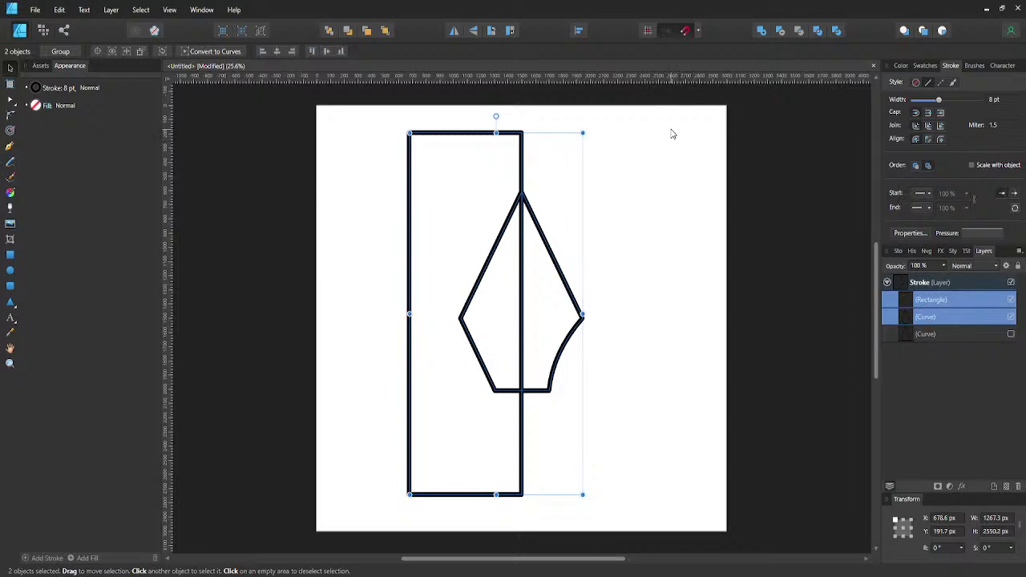
pyautogui.click(779, 34)
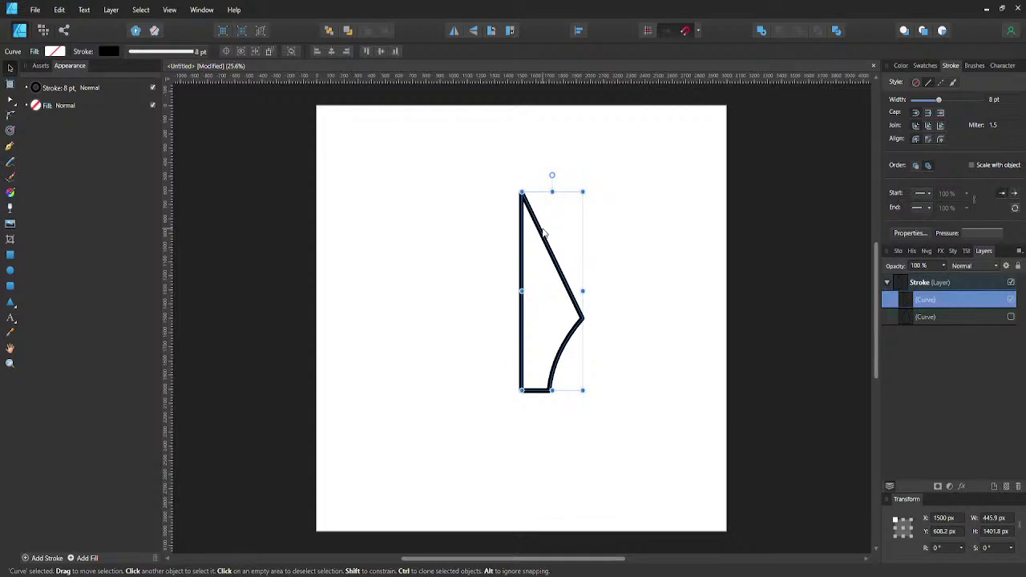
# - Duplicate the half nib, flip it horizontally, move it left and add both halves together
pyautogui.hotkey('ctrl', 'j')
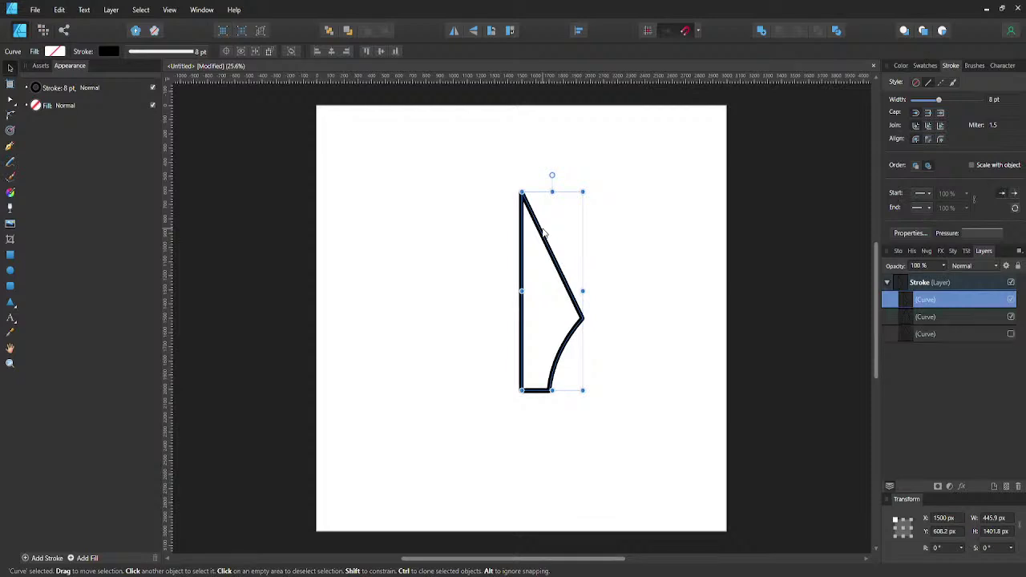
pyautogui.click(454, 31)
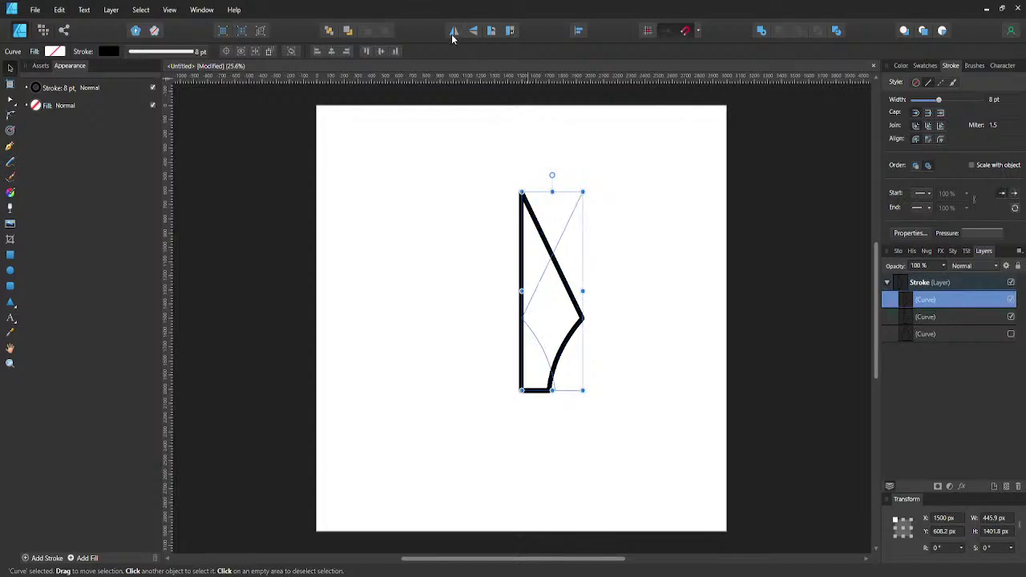
pyautogui.moveTo(578, 265); pyautogui.dragTo(519, 263)
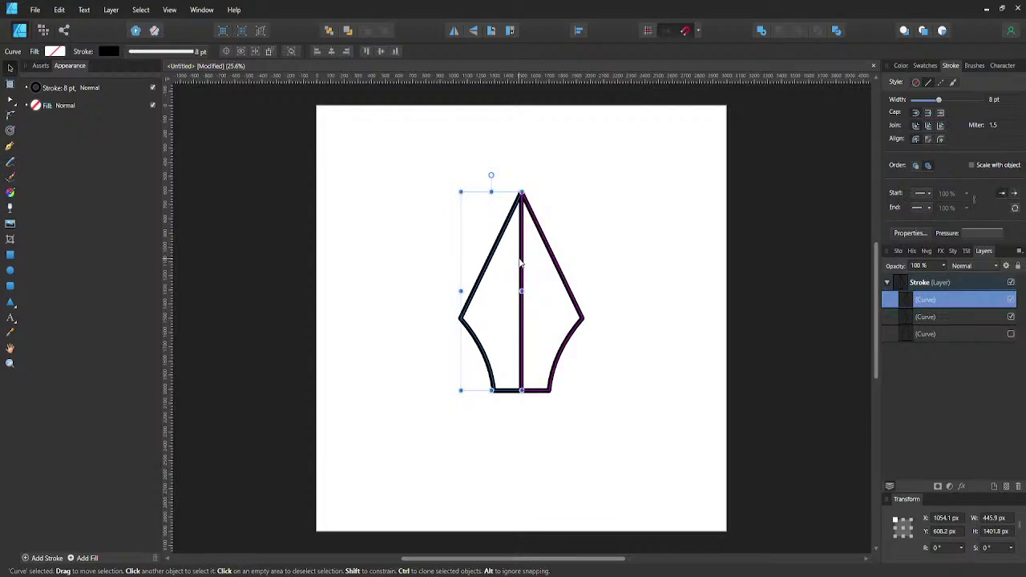
pyautogui.keyDown('shift'); pyautogui.click(559, 273); pyautogui.keyUp('shift')
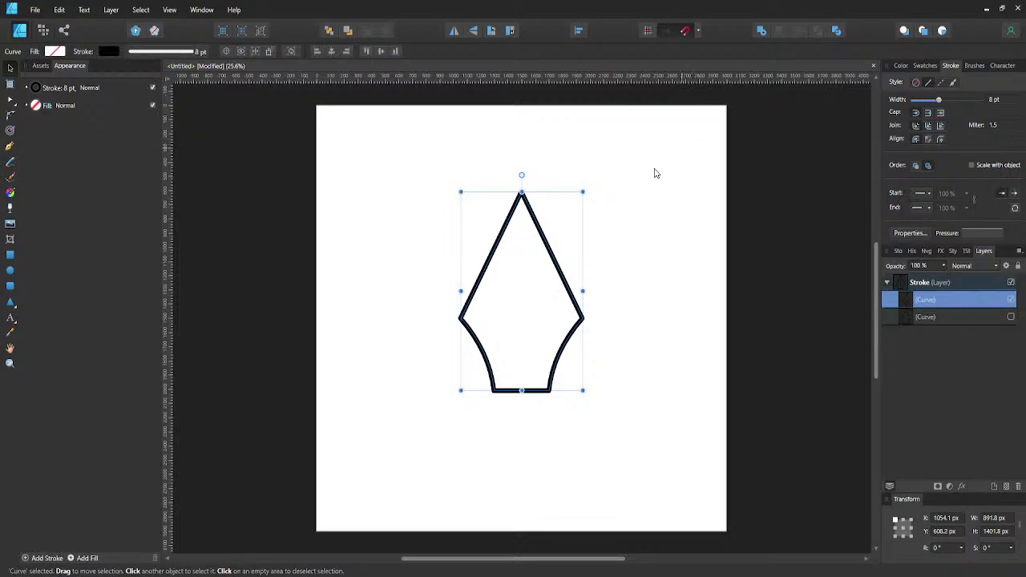
pyautogui.click(614, 216)
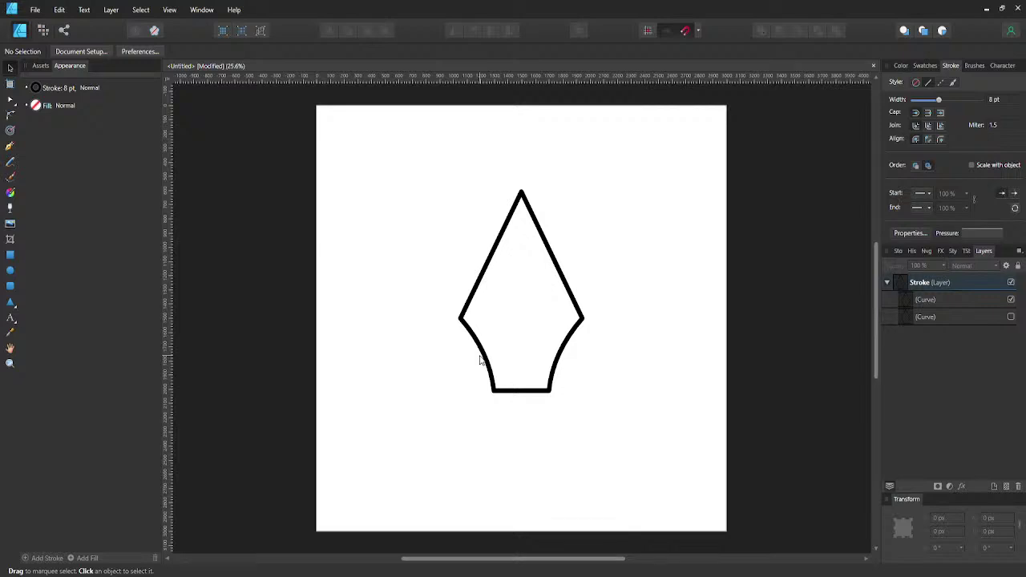
# - Draw a tall narrow rectangle centred on the nib, extending up past the tip
pyautogui.click(951, 302)
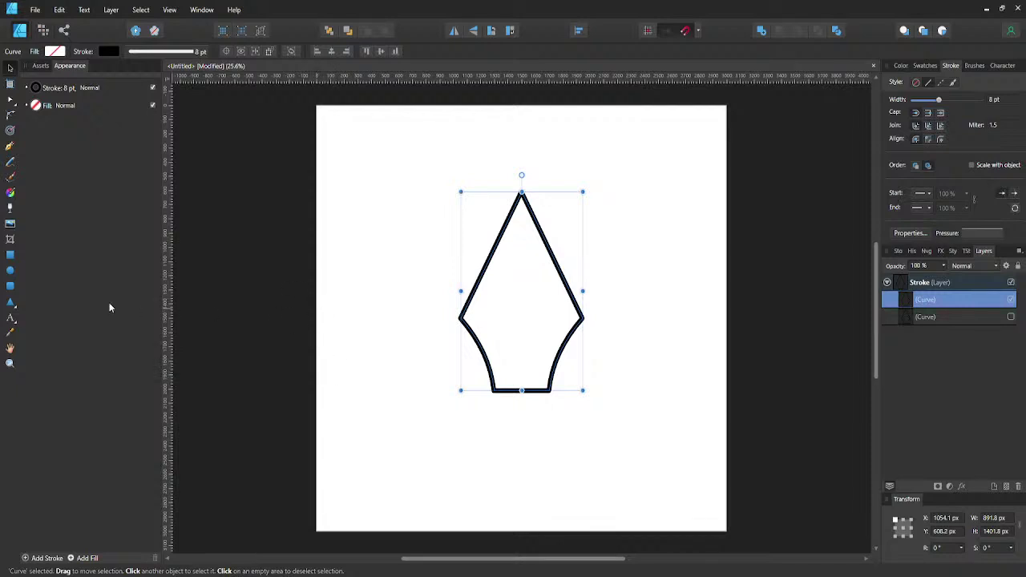
pyautogui.click(9, 257)
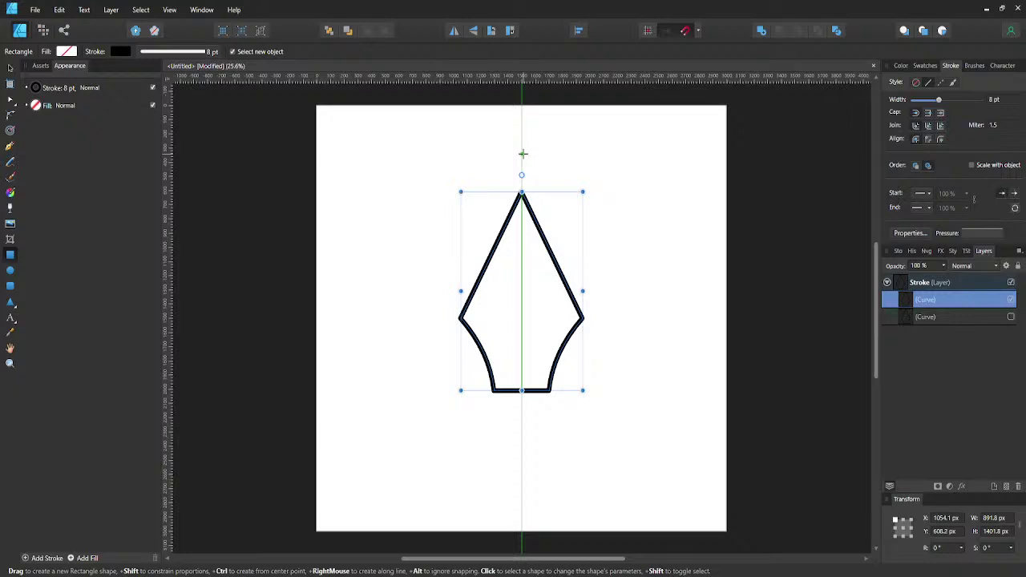
pyautogui.moveTo(523, 153); pyautogui.dragTo(540, 329)
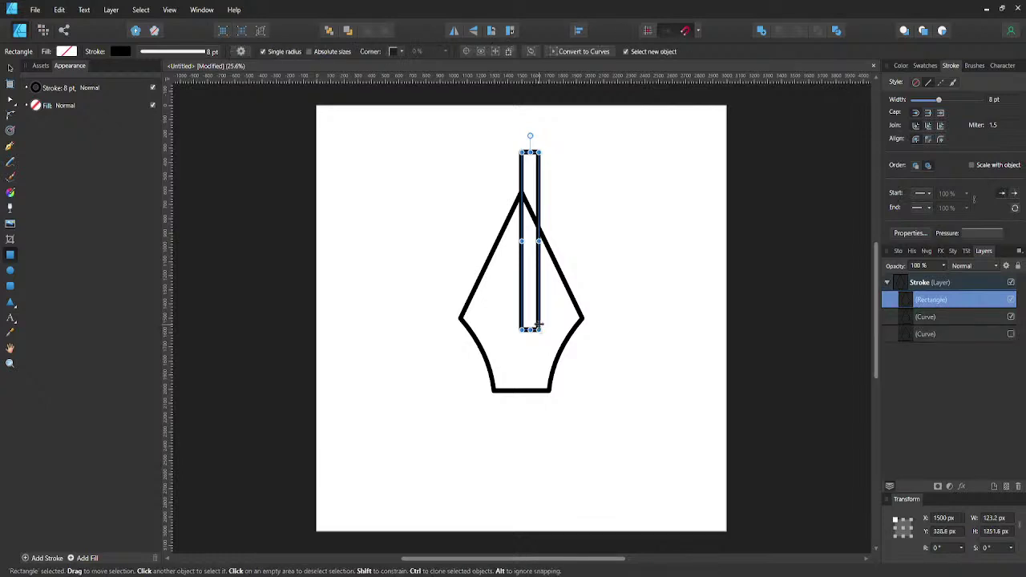
pyautogui.moveTo(537, 286); pyautogui.dragTo(533, 289)
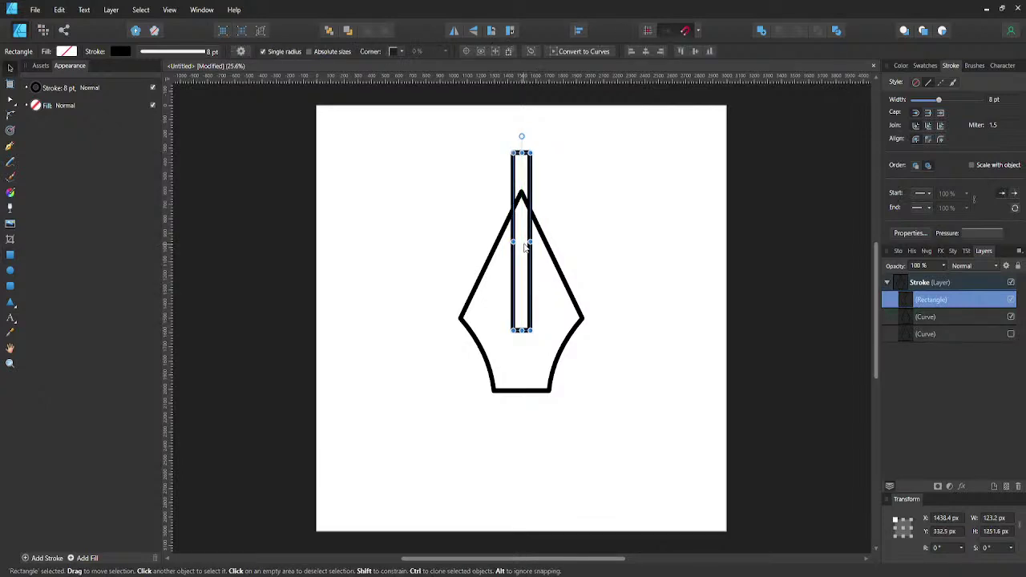
pyautogui.moveTo(523, 242); pyautogui.dragTo(528, 275)
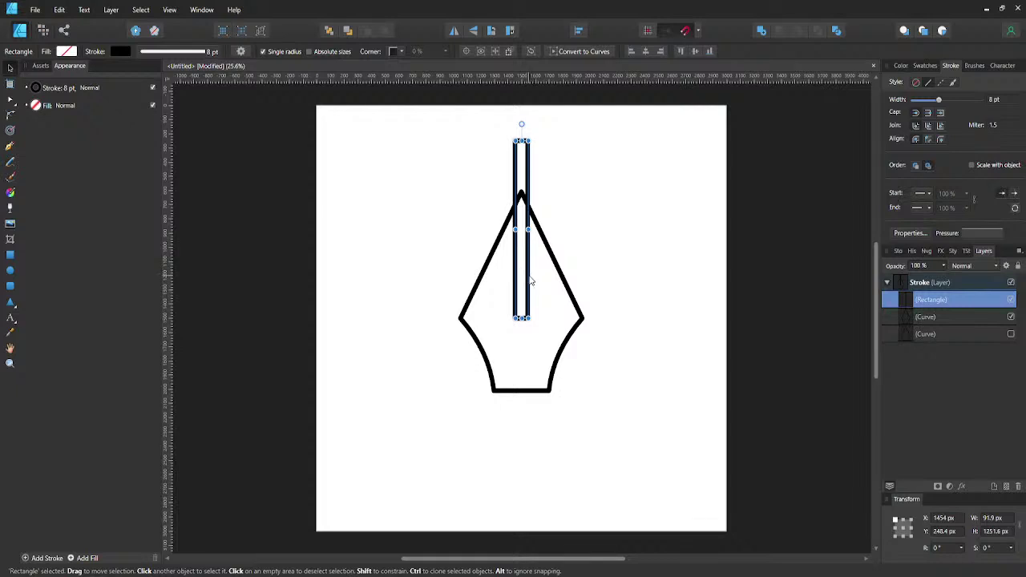
pyautogui.moveTo(531, 280); pyautogui.dragTo(531, 274)
pyautogui.hotkey('shift', 'Up')
pyautogui.hotkey('shift', 'Up')
pyautogui.hotkey('shift', 'Up')
pyautogui.hotkey('shift', 'Up')
pyautogui.hotkey('shift', 'Up')
pyautogui.hotkey('shift', 'Up')
pyautogui.hotkey('shift', 'Up')
pyautogui.hotkey('shift', 'Up')
pyautogui.hotkey('shift', 'Up')
pyautogui.hotkey('shift', 'Up')
pyautogui.hotkey('shift', 'Up')
pyautogui.hotkey('shift', 'Up')
pyautogui.hotkey('shift', 'Up')
pyautogui.hotkey('shift', 'Up')
pyautogui.hotkey('shift', 'Up')
pyautogui.hotkey('shift', 'Up')
pyautogui.hotkey('shift', 'Up')
pyautogui.hotkey('shift', 'Up')
pyautogui.hotkey('shift', 'Up')
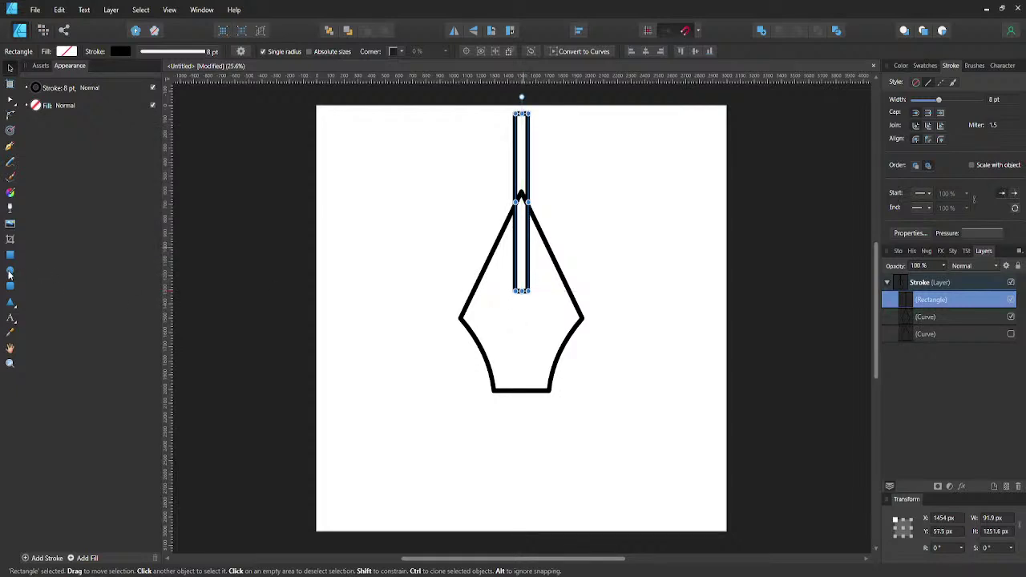
pyautogui.click(9, 272)
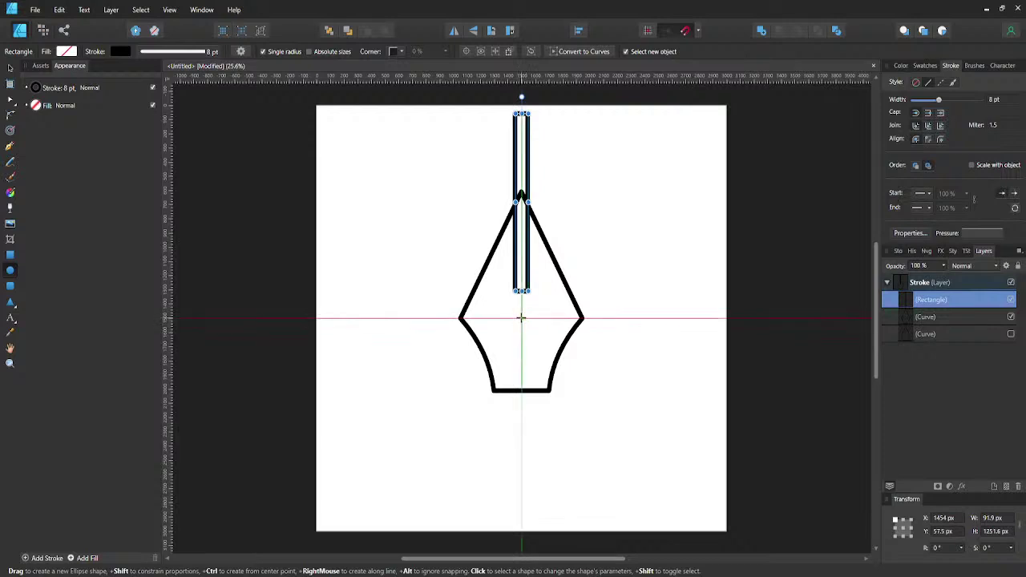
# - Draw a circle on the nib and size it to 180 × 180 px
pyautogui.moveTo(521, 318); pyautogui.dragTo(545, 367)
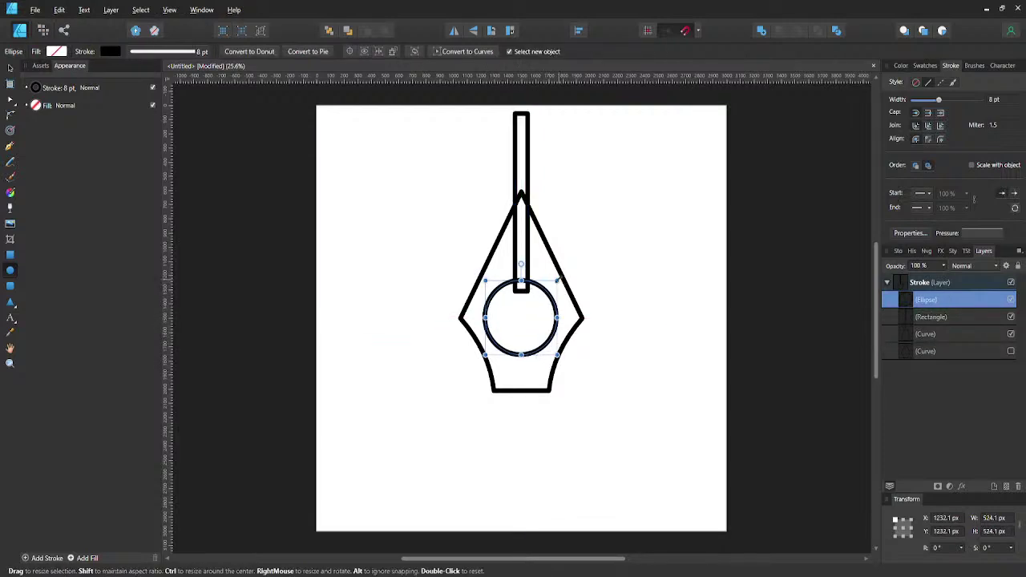
pyautogui.moveTo(559, 280); pyautogui.dragTo(538, 306)
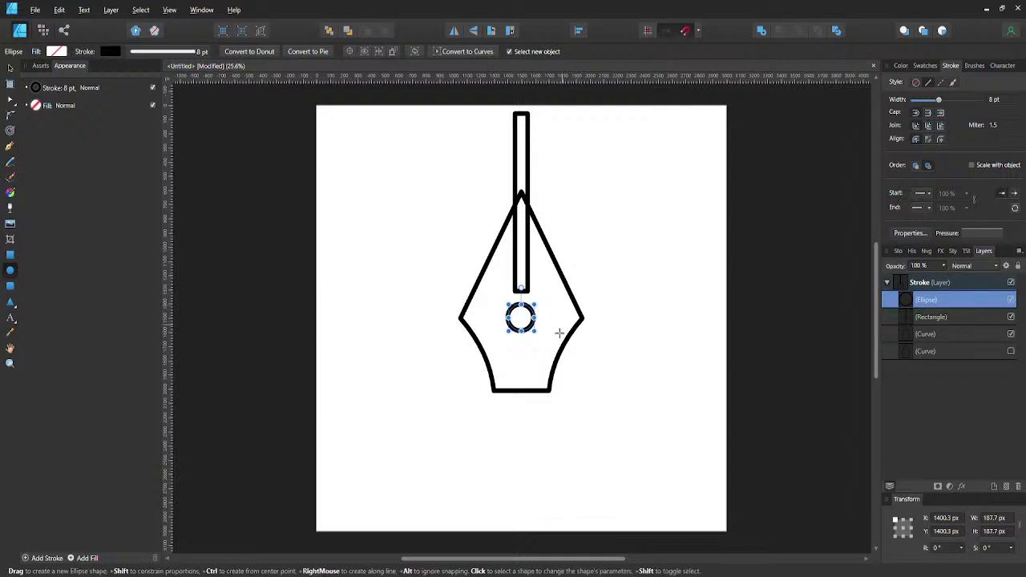
pyautogui.click(991, 520)
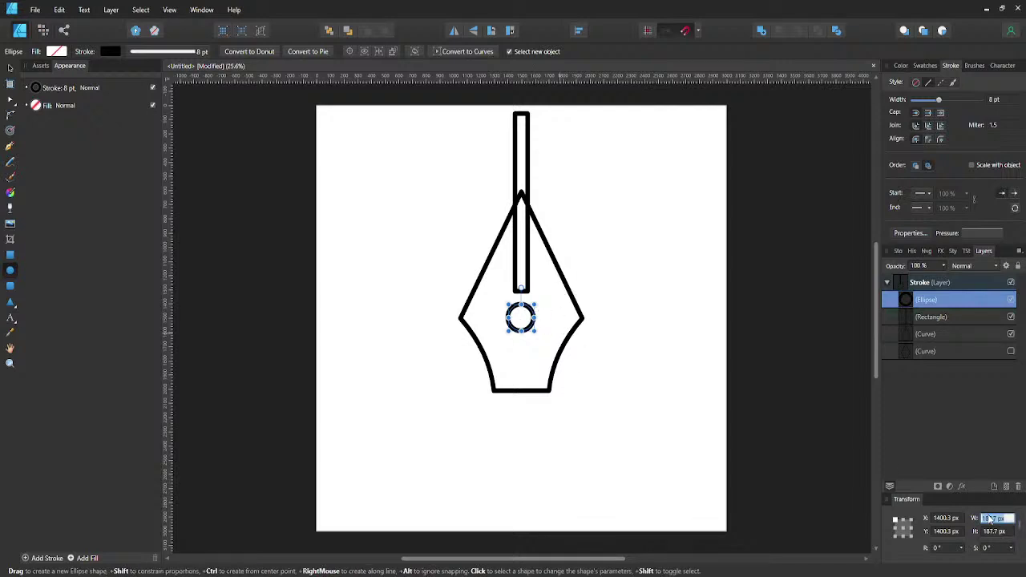
pyautogui.write('180')
pyautogui.press('Return')
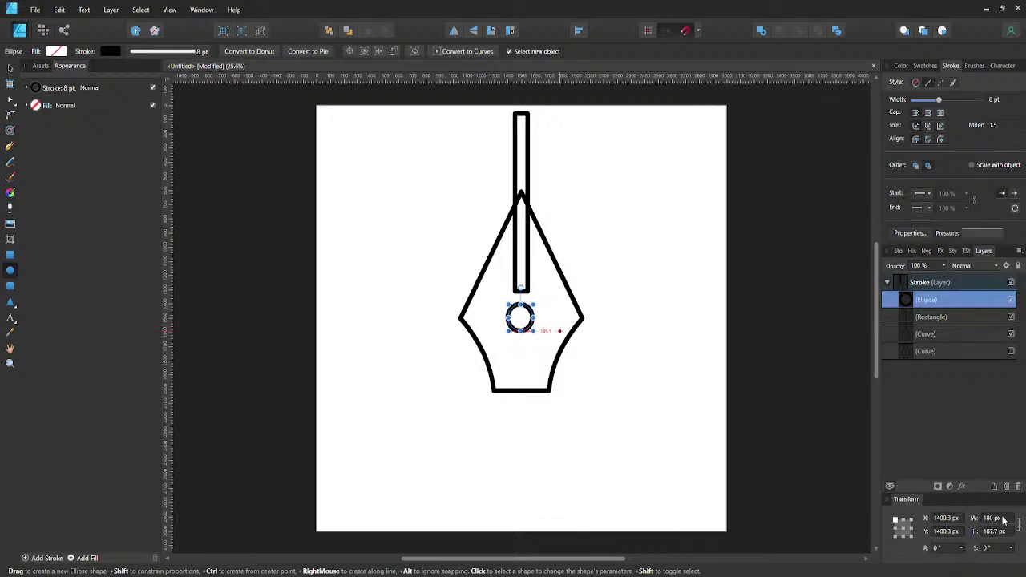
pyautogui.click(1003, 519)
pyautogui.press('Return')
pyautogui.click(1002, 532)
pyautogui.write('180')
pyautogui.press('Return')
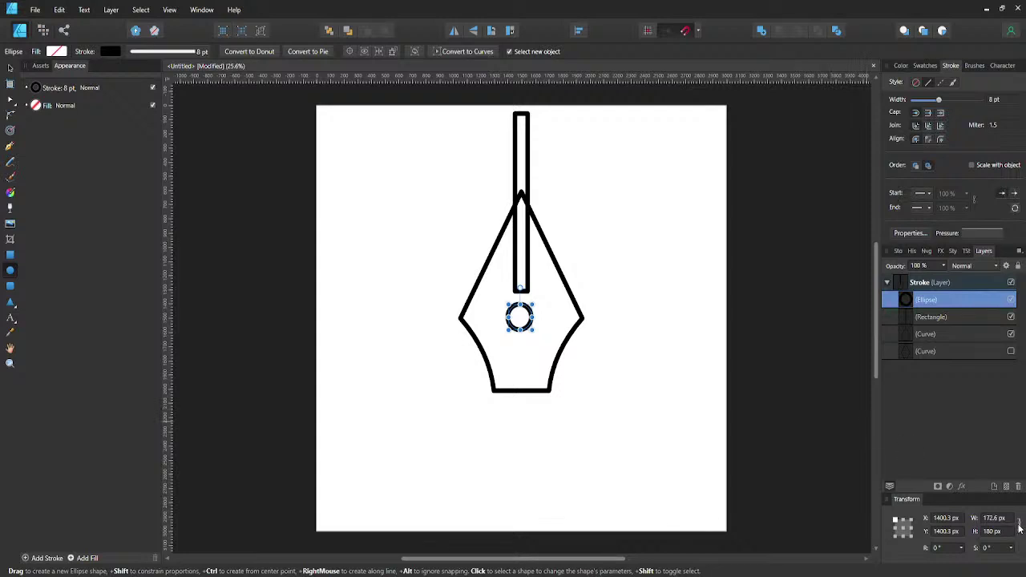
pyautogui.click(1008, 518)
pyautogui.write('180')
pyautogui.press('Return')
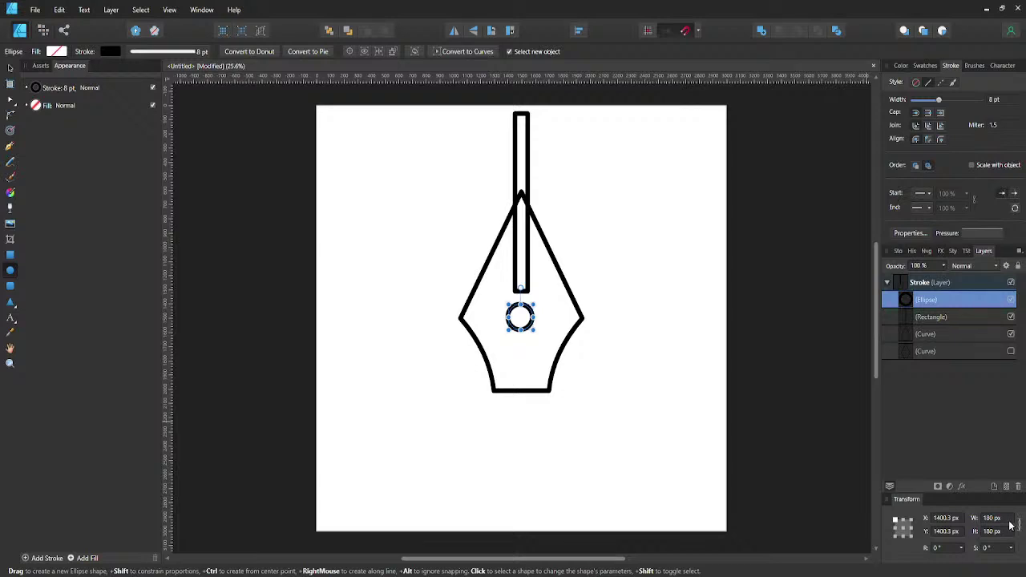
# - Move the circle down so it sits below the rectangle's bottom end
pyautogui.click(641, 355)
pyautogui.press('v')
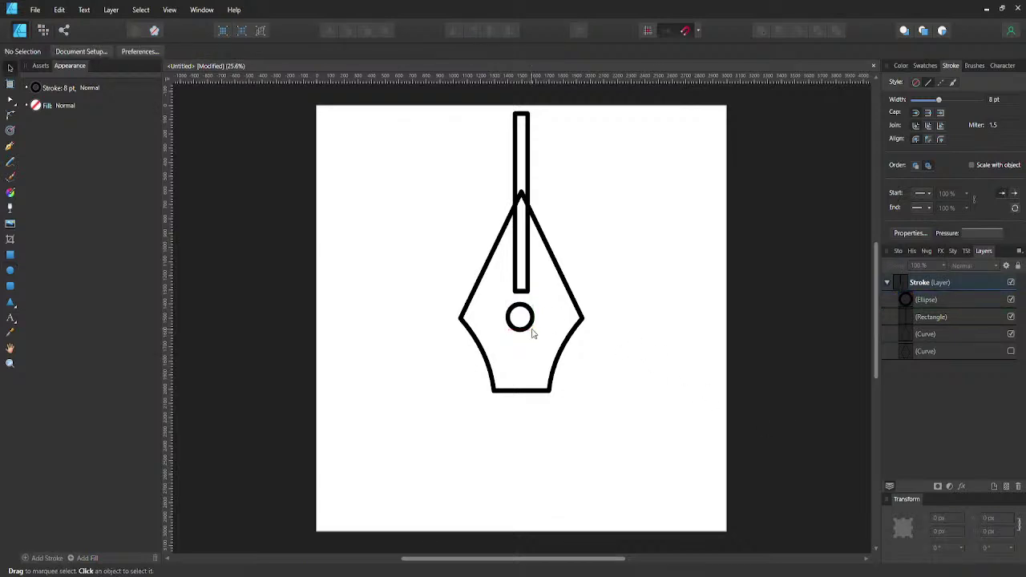
pyautogui.click(522, 331)
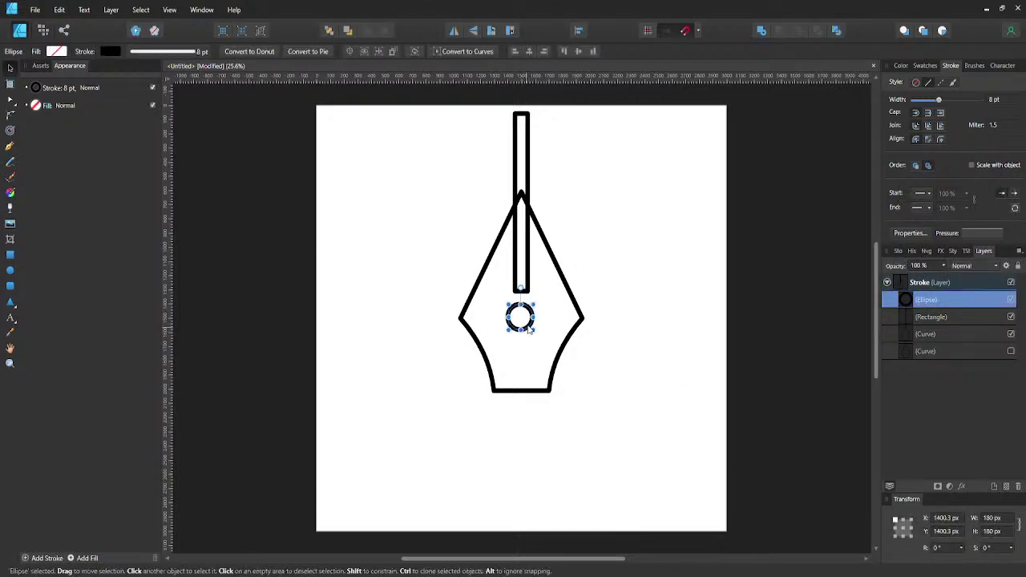
pyautogui.moveTo(525, 332); pyautogui.dragTo(529, 342)
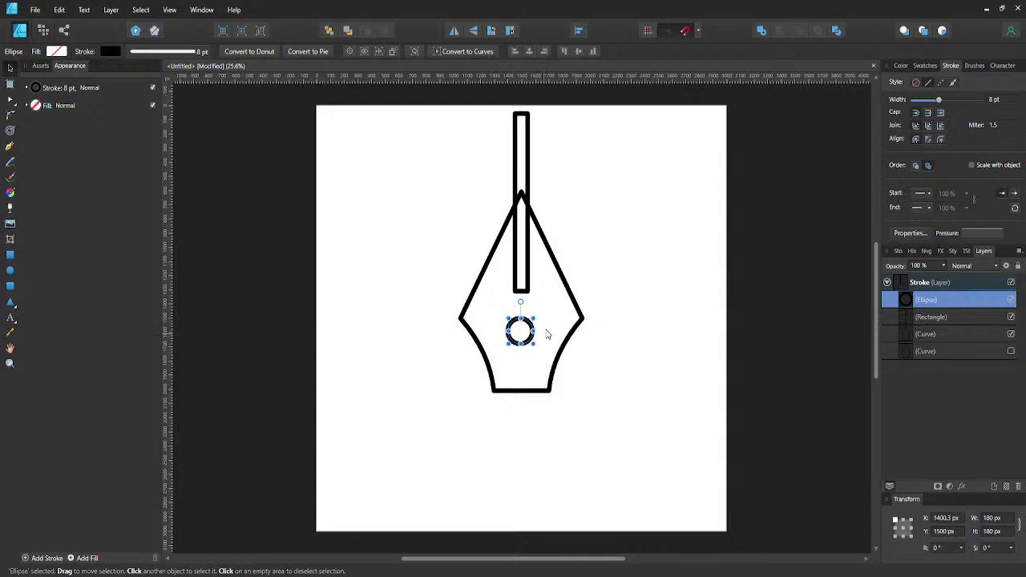
pyautogui.click(556, 320)
pyautogui.click(535, 332)
pyautogui.click(561, 334)
pyautogui.click(532, 333)
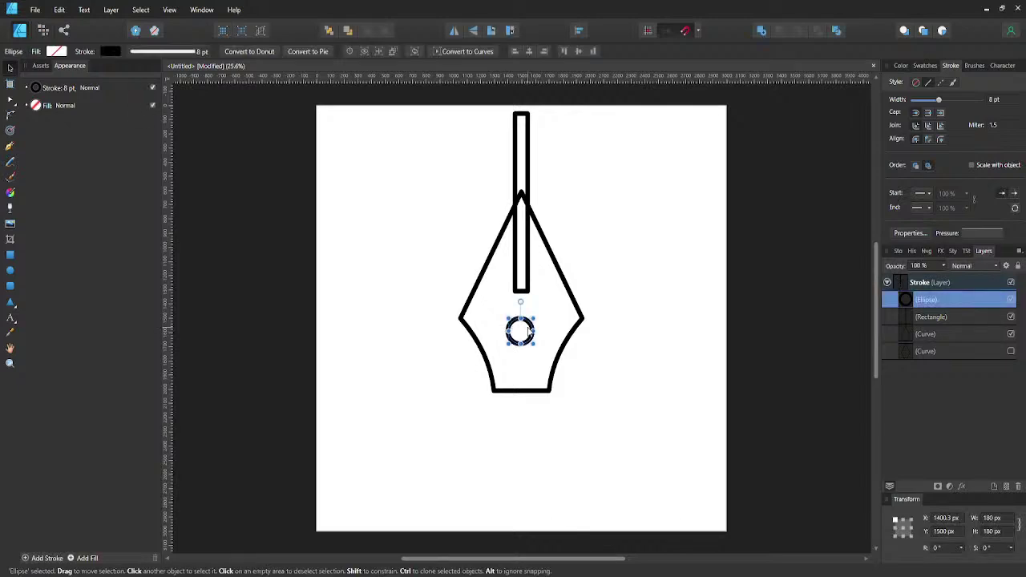
pyautogui.click(515, 325)
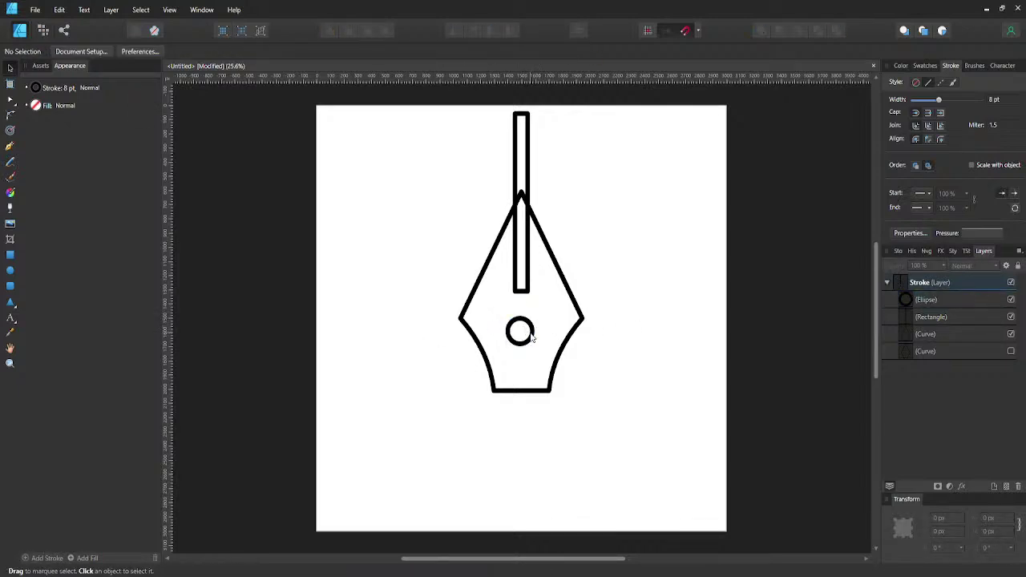
pyautogui.click(532, 337)
# - Nudge the circle up slightly, then select the slit rectangle
pyautogui.moveTo(529, 332); pyautogui.dragTo(528, 329)
pyautogui.click(530, 319)
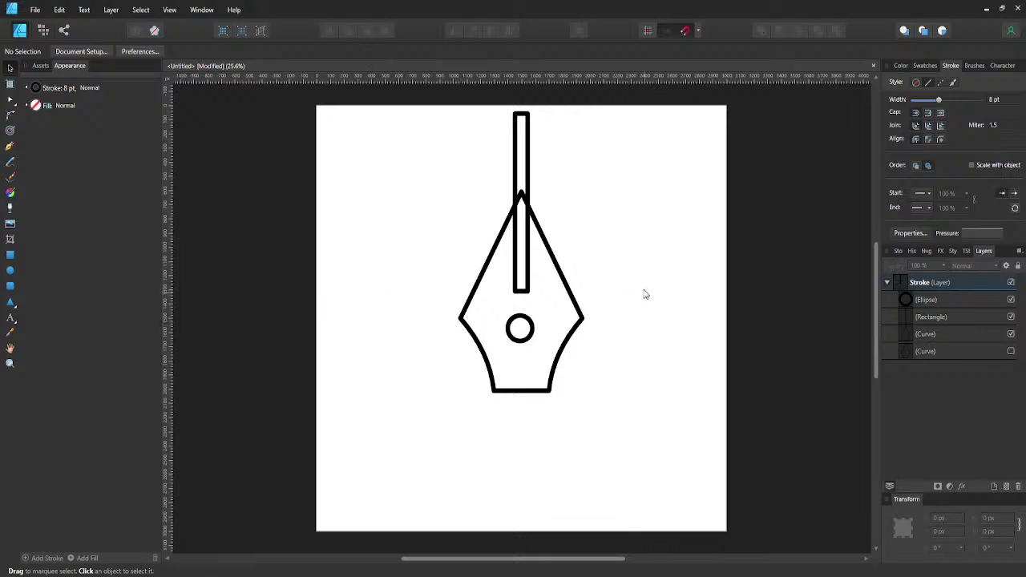
pyautogui.click(528, 270)
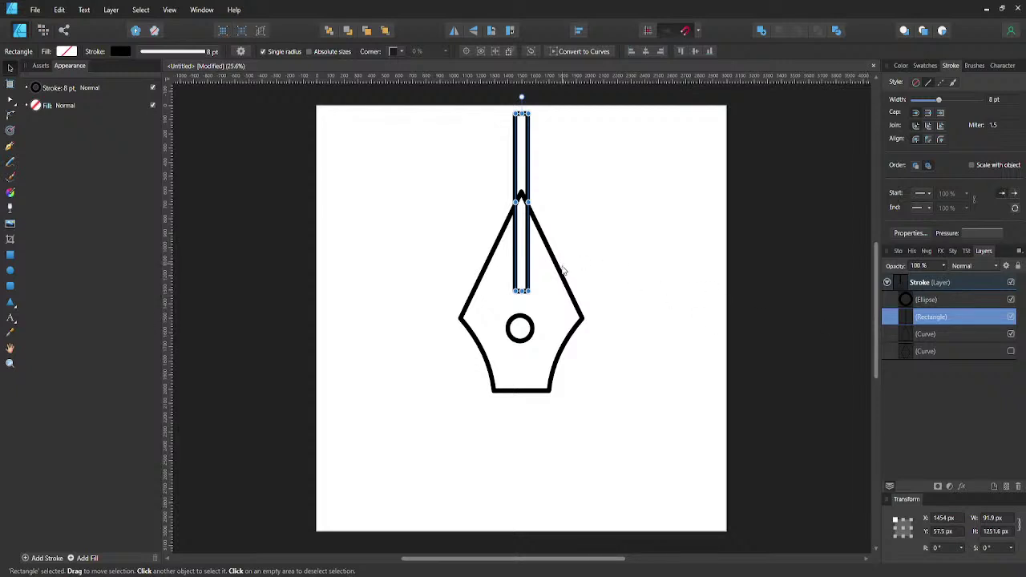
# - Duplicate the nib outline and narrow rectangle, hiding the rectangle copy as a backup
pyautogui.click(925, 337)
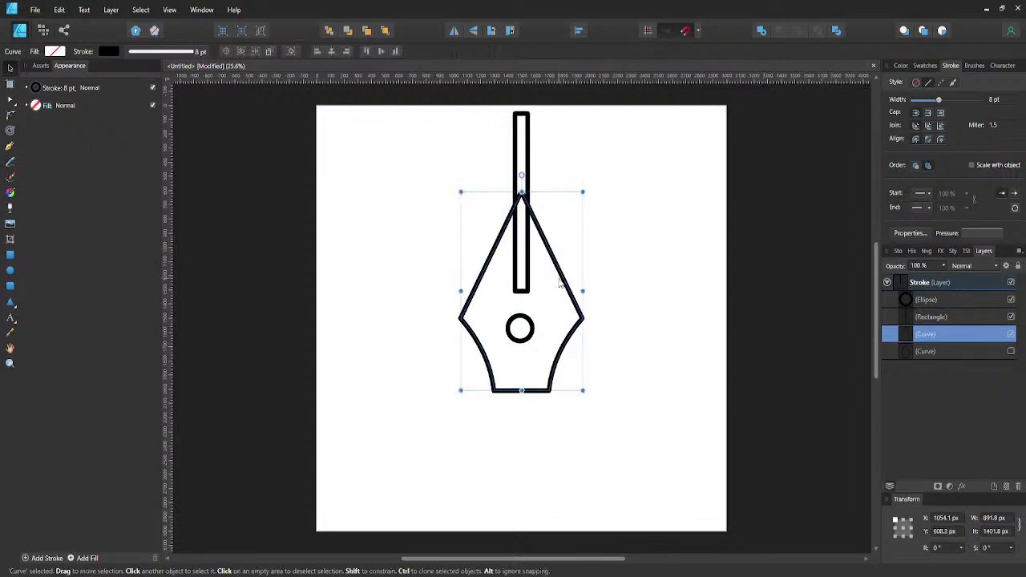
pyautogui.hotkey('ctrl', 'j')
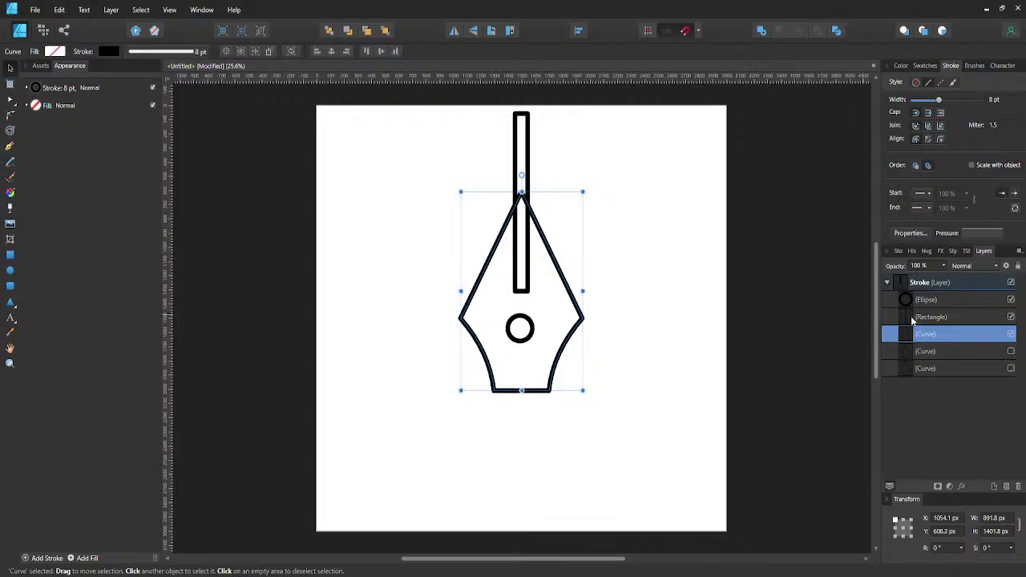
pyautogui.click(914, 319)
pyautogui.hotkey('ctrl', 'j')
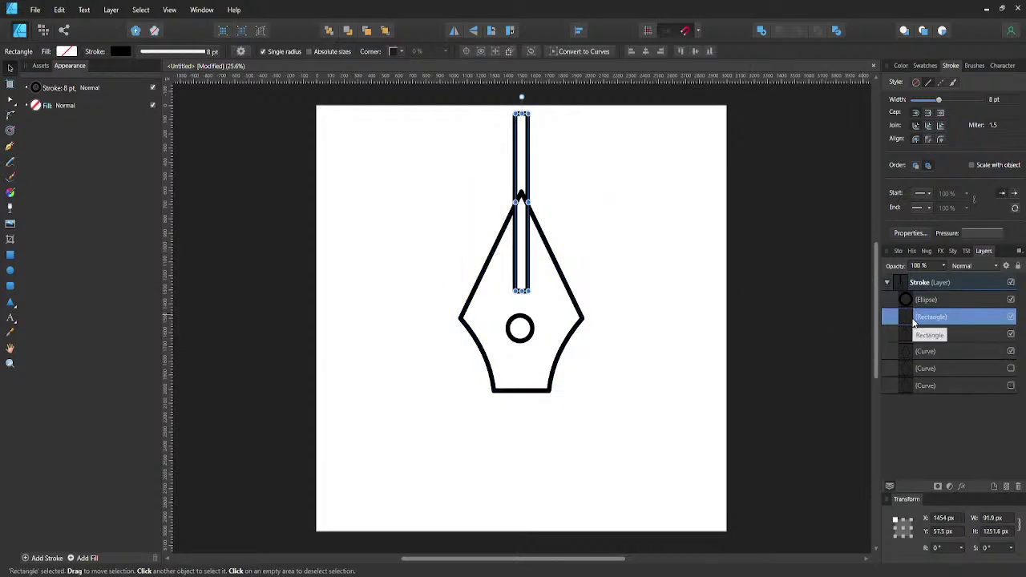
pyautogui.click(1012, 318)
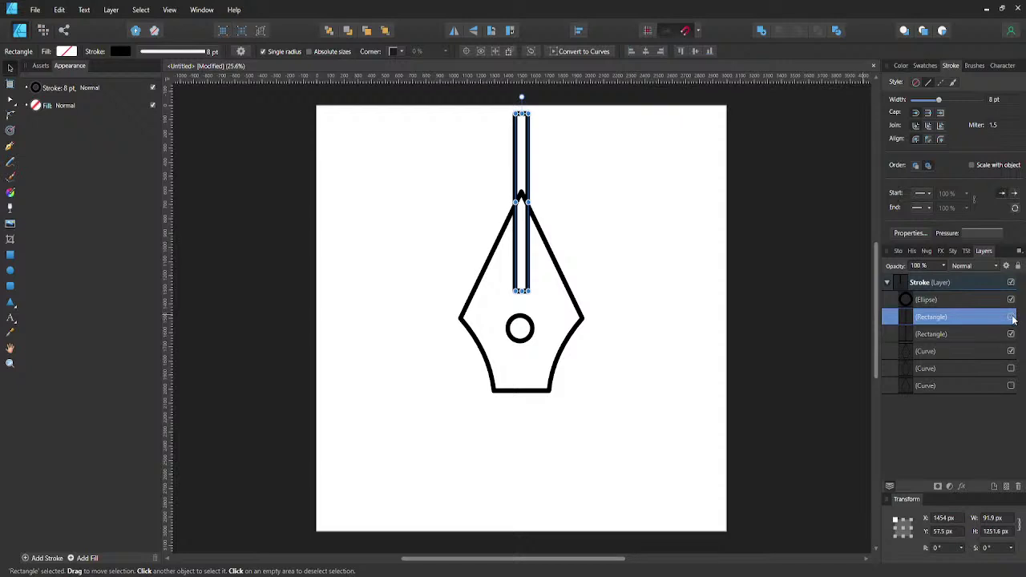
# - Subtract the narrow rectangle from the nib outline to cut the slot, then deselect
pyautogui.keyDown('shift'); pyautogui.click(555, 259); pyautogui.keyUp('shift')
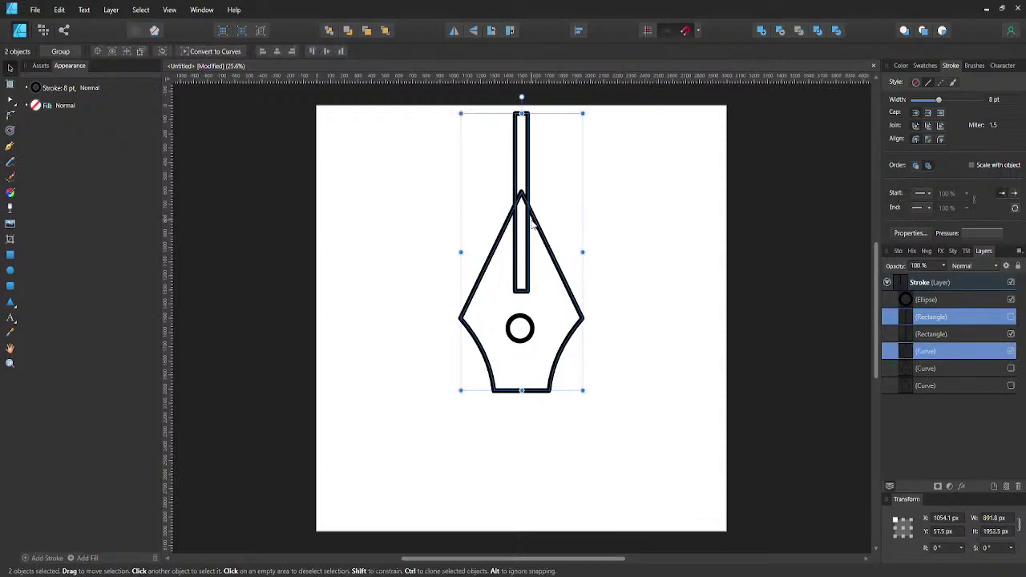
pyautogui.click(779, 32)
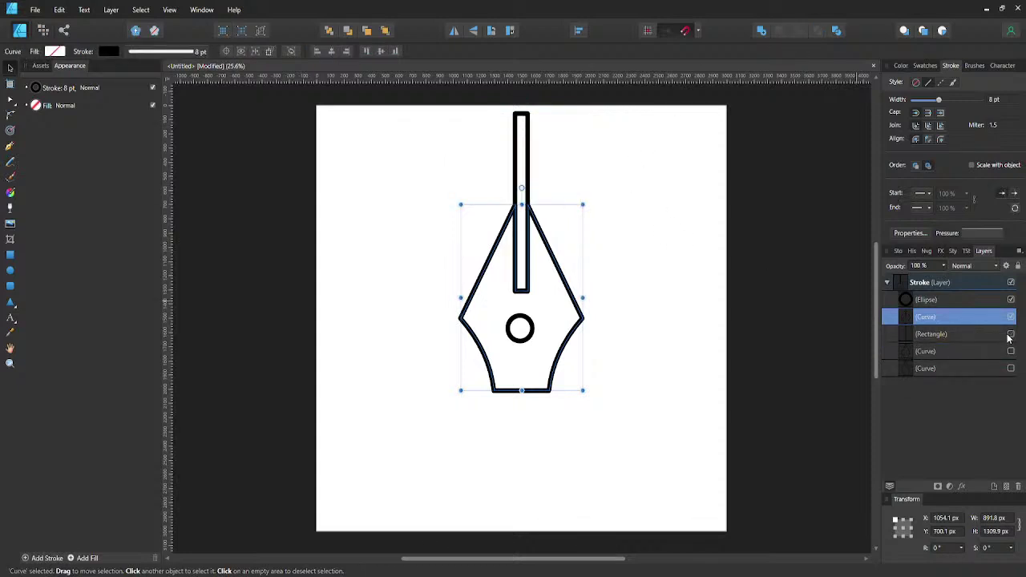
pyautogui.click(1011, 334)
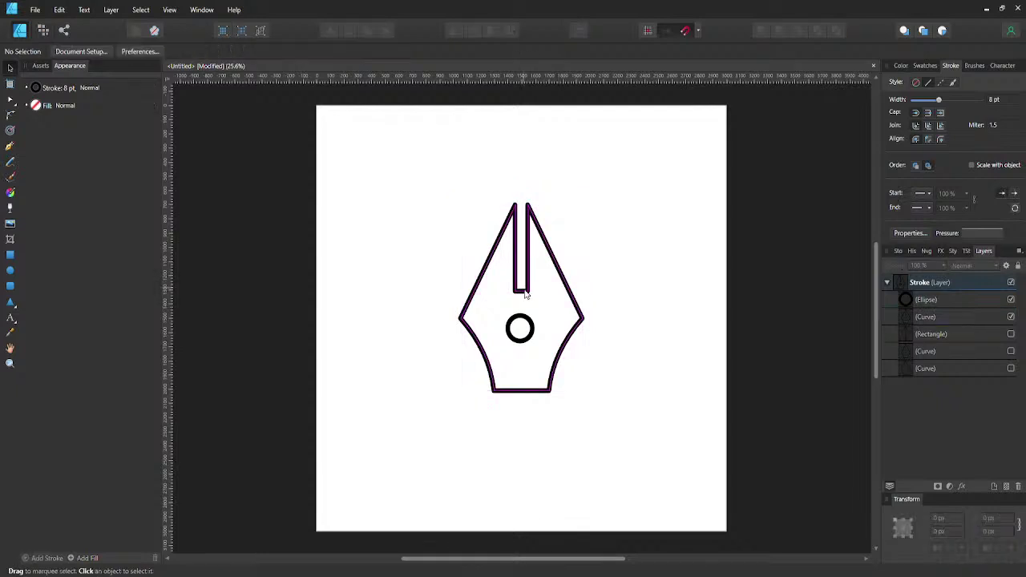
pyautogui.click(521, 313)
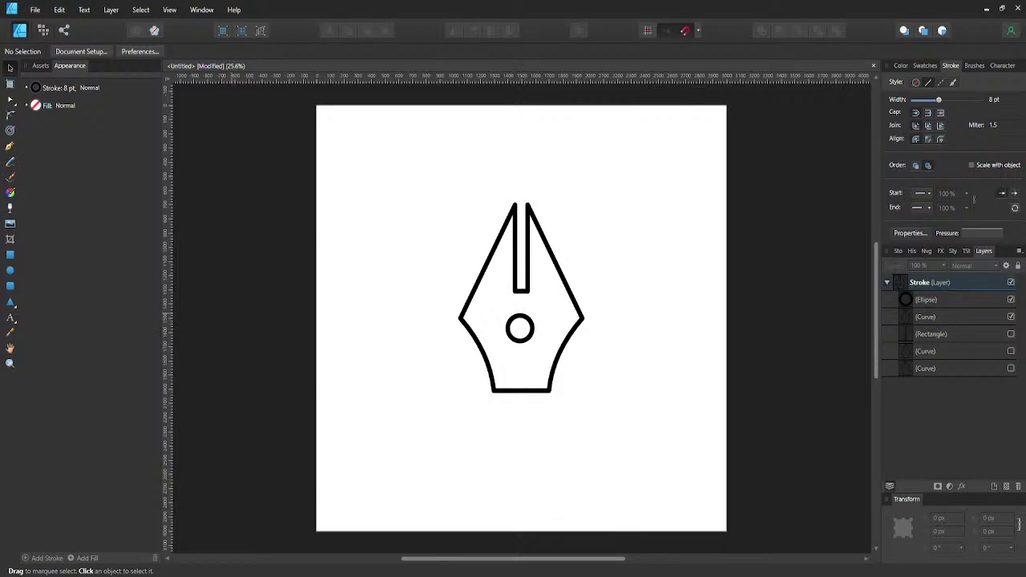
# - Show the narrow rectangle, drag it toward the circle, and undo back to the uncut nib
pyautogui.click(606, 291)
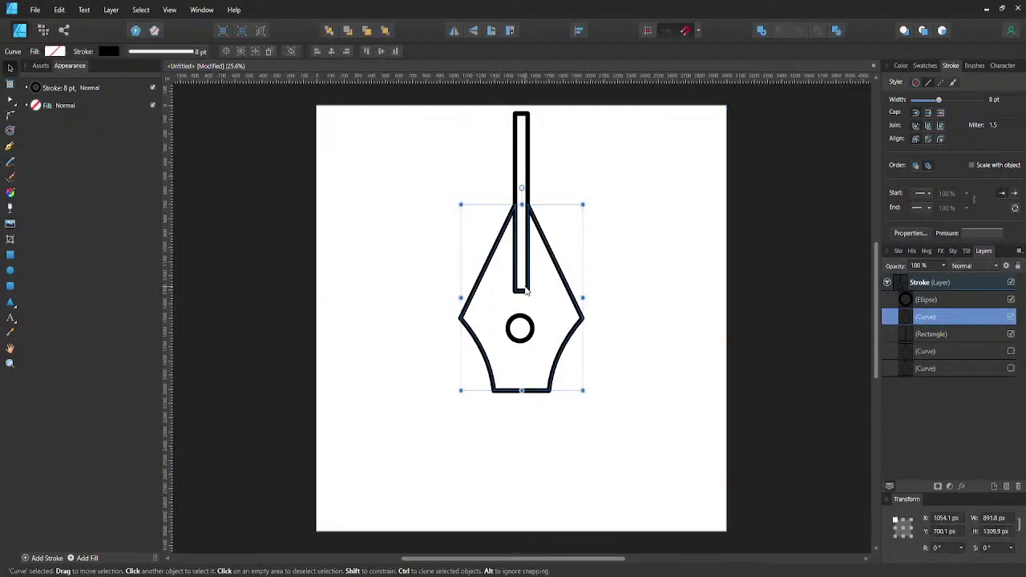
pyautogui.click(528, 168)
pyautogui.moveTo(528, 168); pyautogui.dragTo(531, 197)
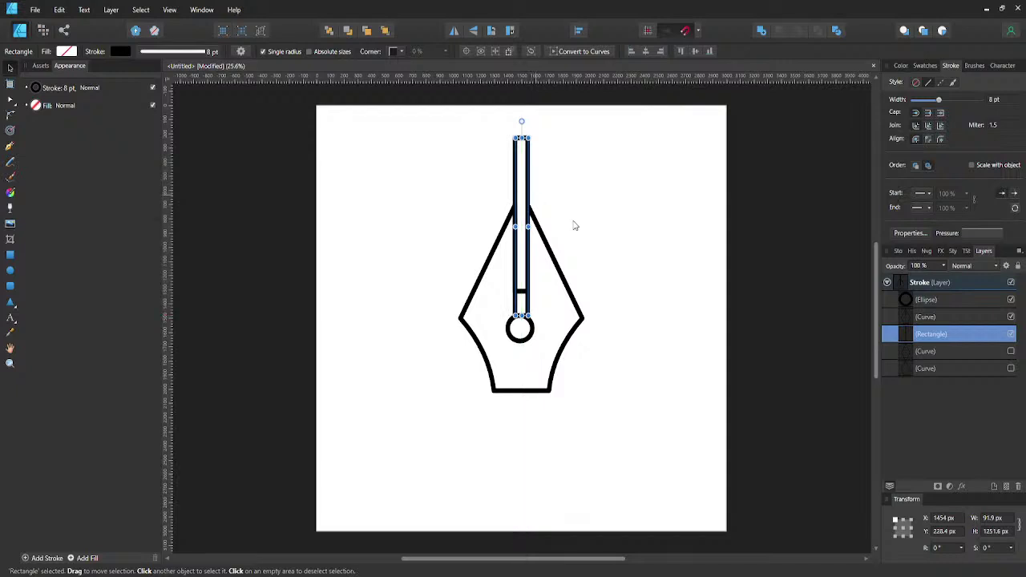
pyautogui.click(1011, 316)
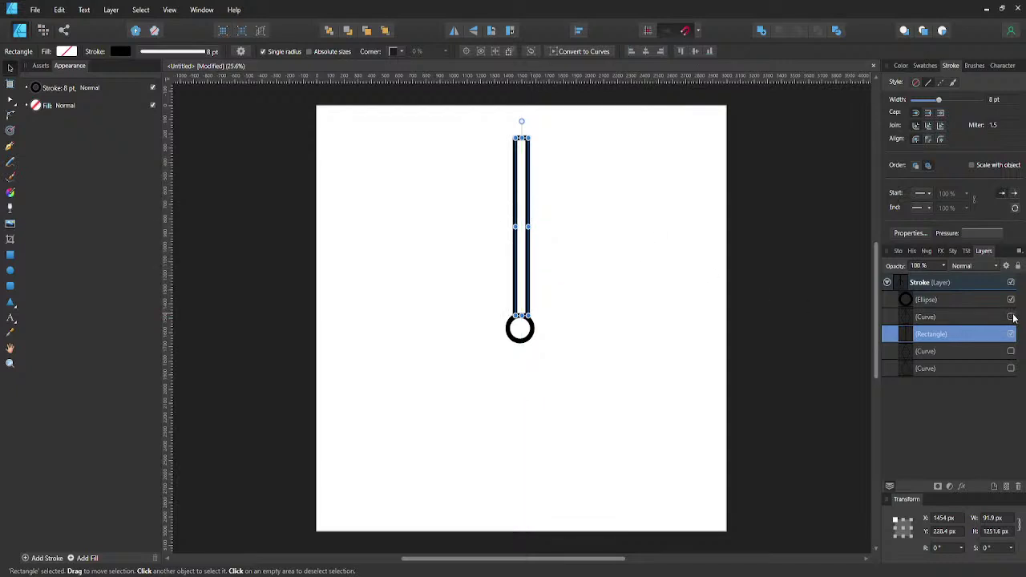
pyautogui.click(1011, 316)
pyautogui.hotkey('ctrl', 'z')
pyautogui.hotkey('ctrl', 'z')
pyautogui.hotkey('ctrl', 'z')
pyautogui.hotkey('ctrl', 'z')
pyautogui.hotkey('ctrl', 'z')
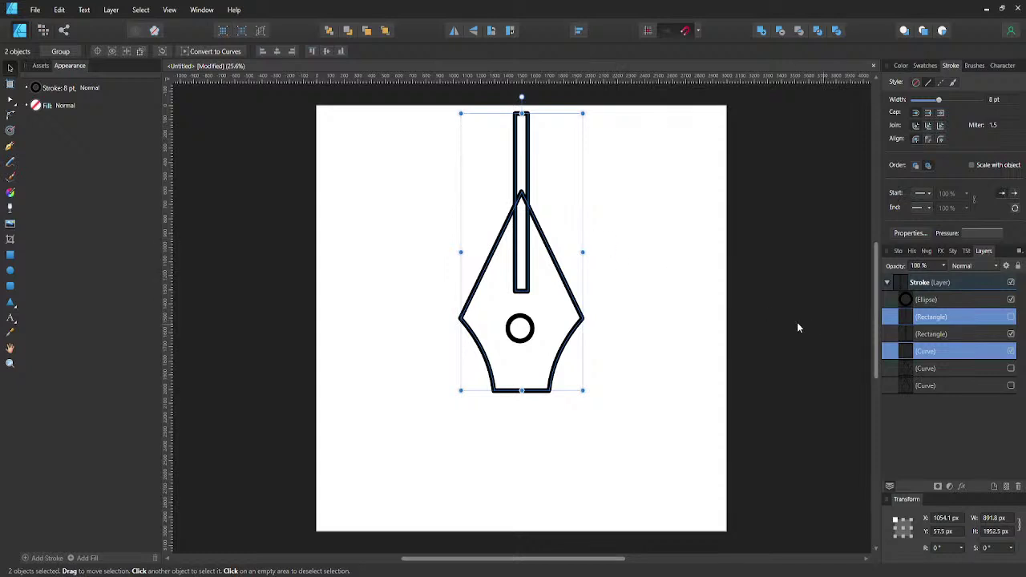
pyautogui.click(662, 303)
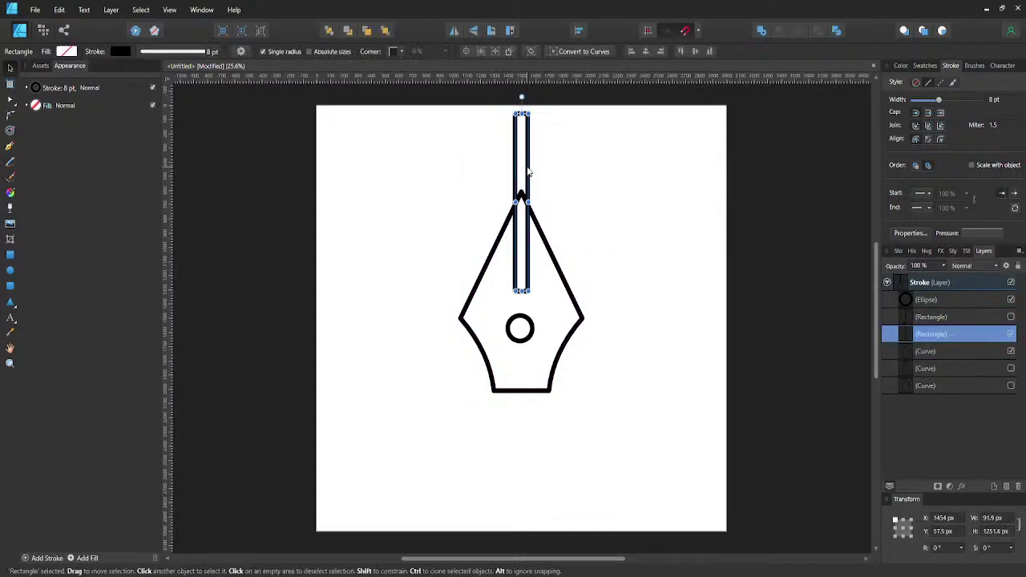
# - Move the rectangle down to the circle and subtract it from the nib for a longer slot
pyautogui.moveTo(529, 172); pyautogui.dragTo(531, 206)
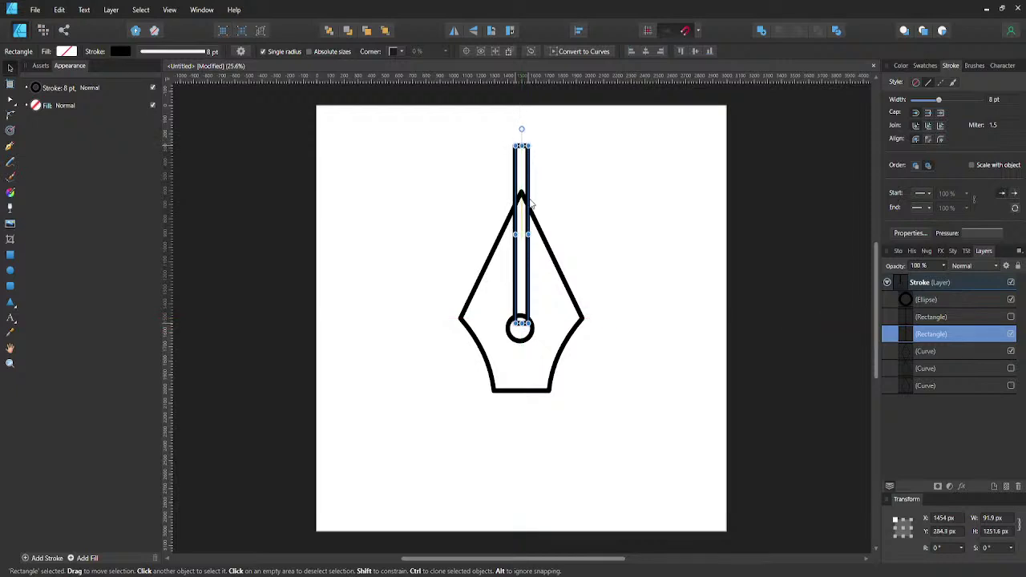
pyautogui.click(533, 338)
pyautogui.keyDown('shift'); pyautogui.click(571, 296); pyautogui.keyUp('shift')
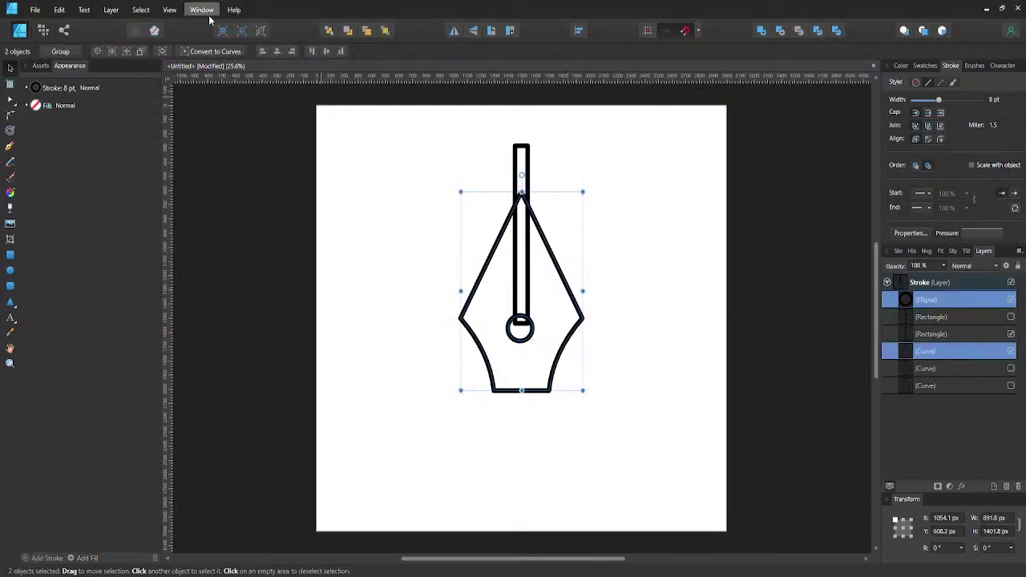
pyautogui.click(568, 195)
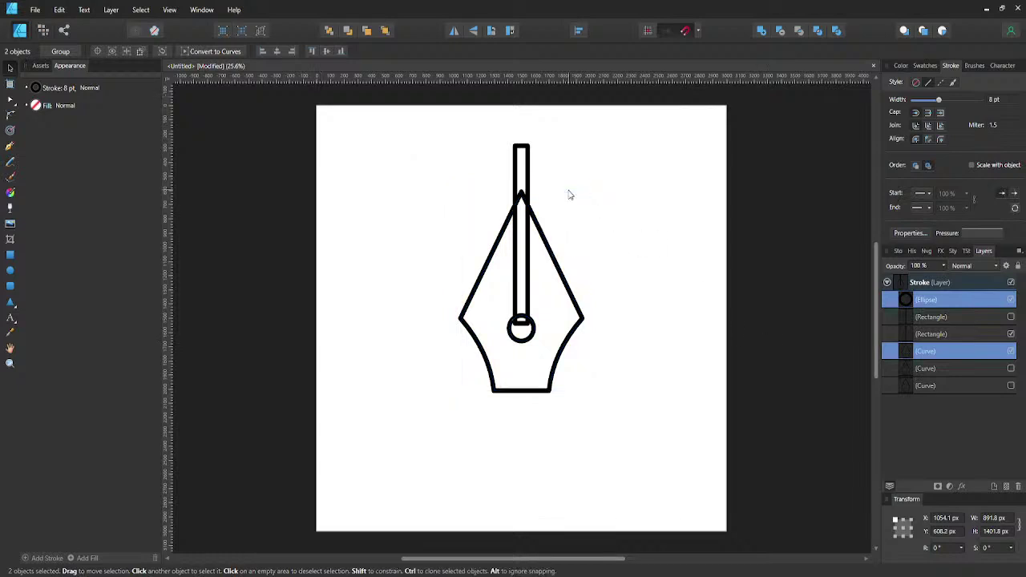
pyautogui.click(527, 174)
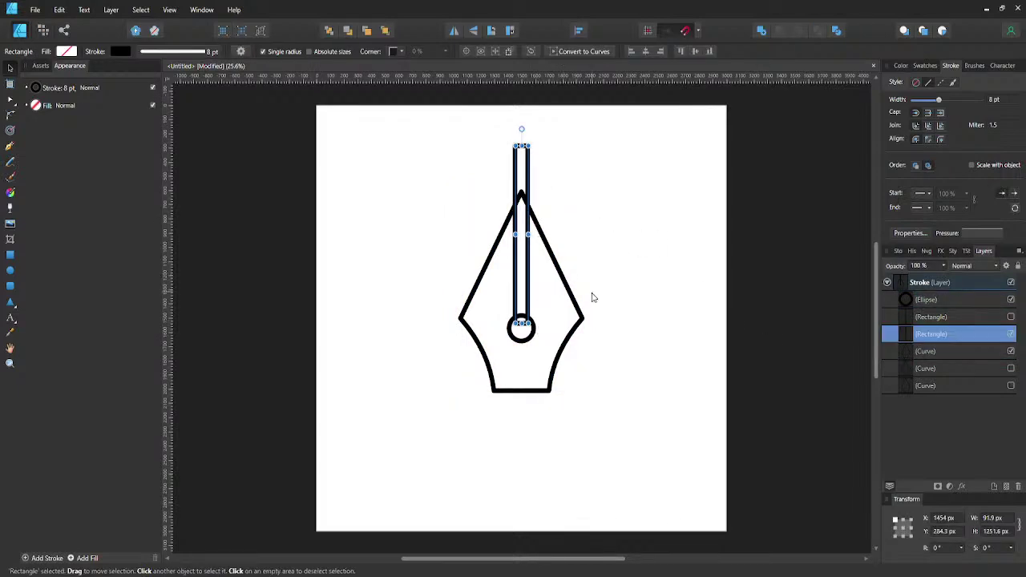
pyautogui.keyDown('shift'); pyautogui.click(569, 285); pyautogui.keyUp('shift')
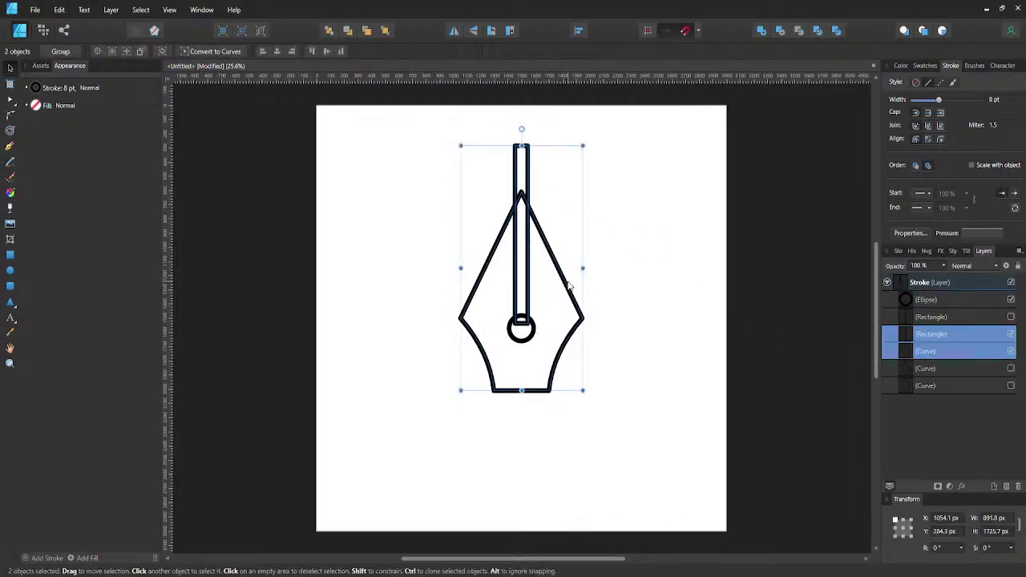
pyautogui.click(778, 31)
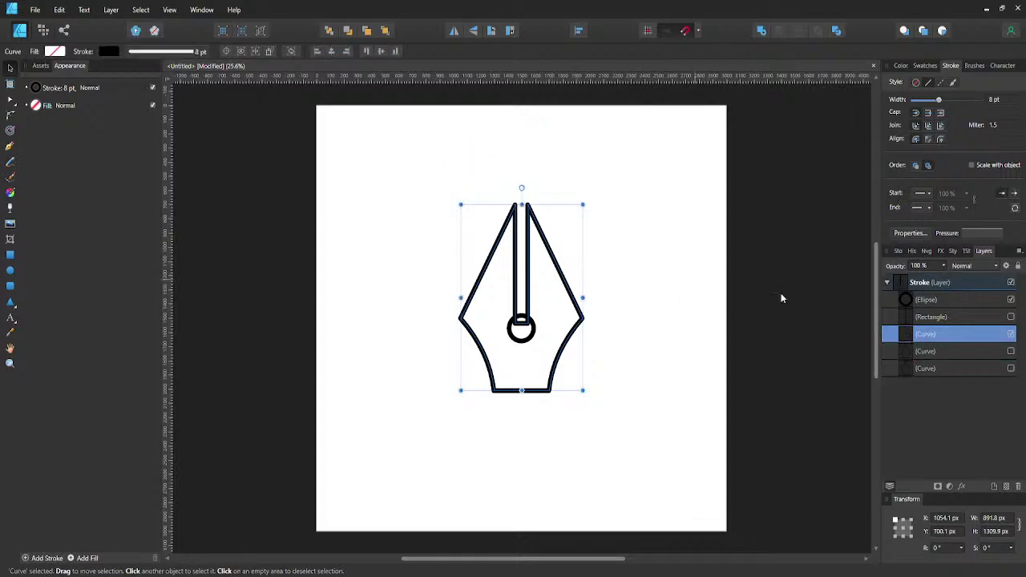
# - Show the spare rectangle and move it down so its end sits inside the circle
pyautogui.click(1011, 318)
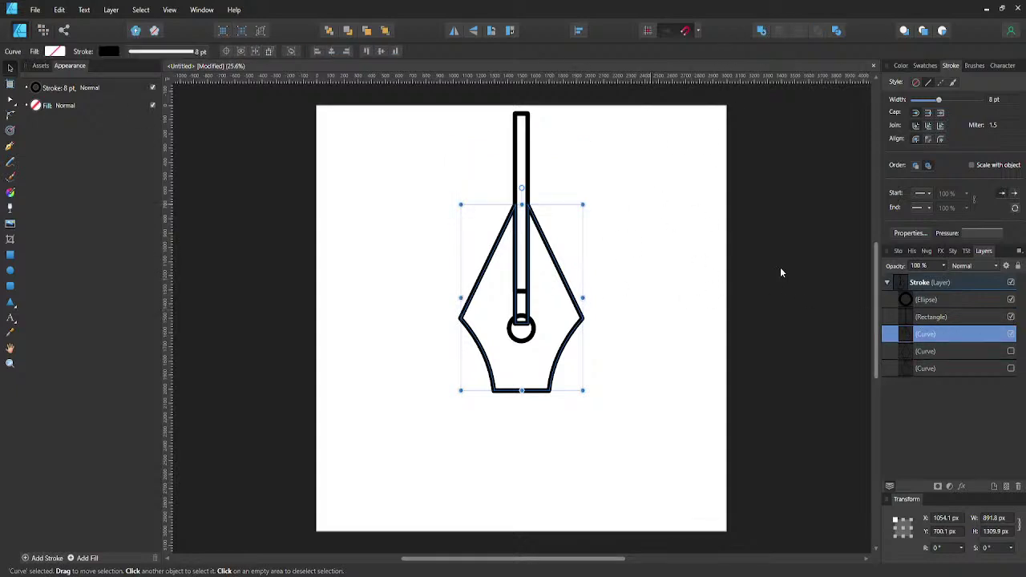
pyautogui.click(529, 154)
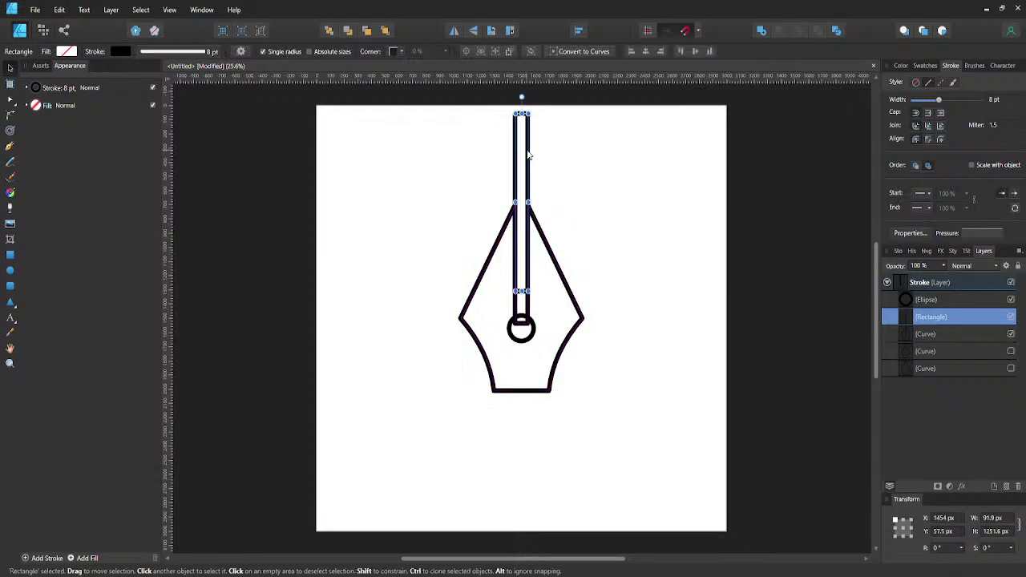
pyautogui.moveTo(528, 161)
pyautogui.mouseDown()
pyautogui.moveTo(531, 197)
pyautogui.moveTo(529, 165)
pyautogui.mouseUp()
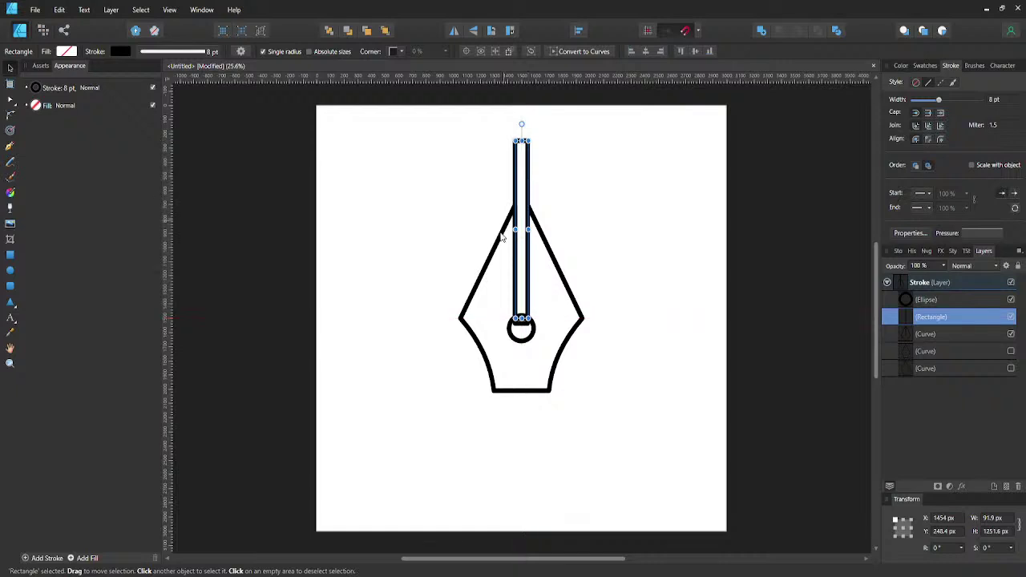
# - Nudge the rectangle lower, keep a hidden copy, and merge it with the circle
pyautogui.scroll(2, 538, 280)
pyautogui.moveTo(538, 281); pyautogui.dragTo(537, 283)
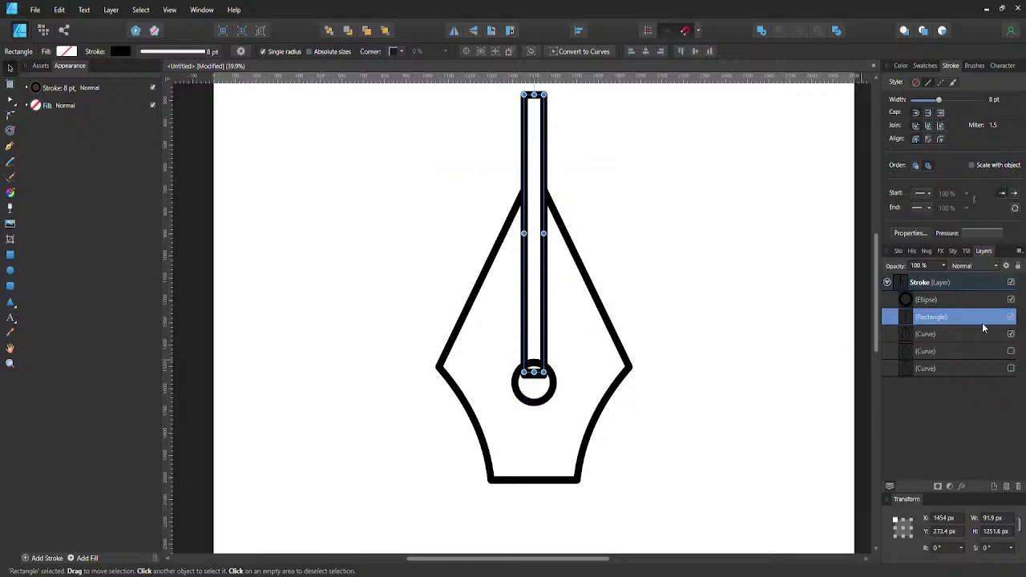
pyautogui.hotkey('ctrl', 'j')
pyautogui.click(1011, 333)
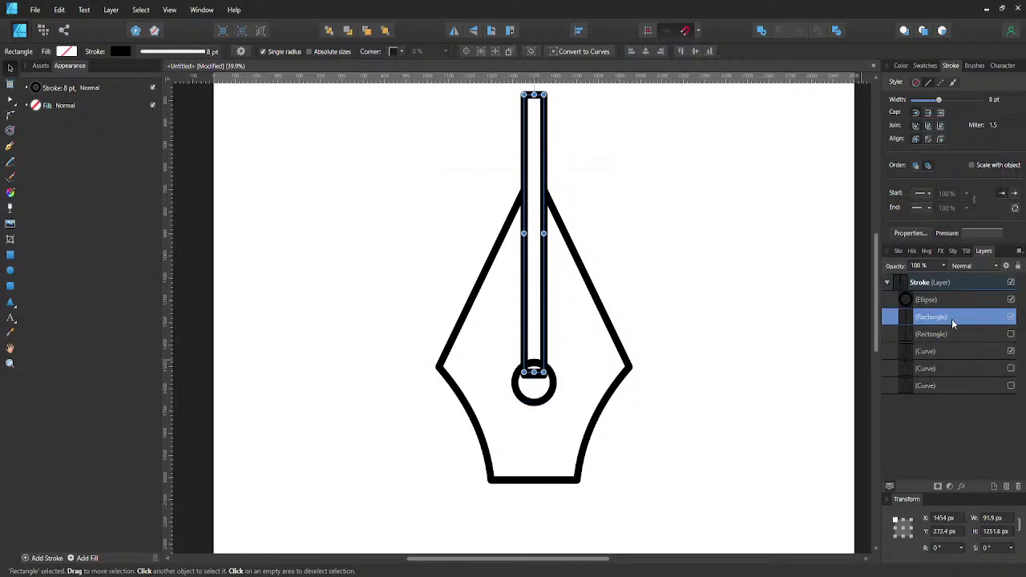
pyautogui.moveTo(955, 324); pyautogui.dragTo(946, 299)
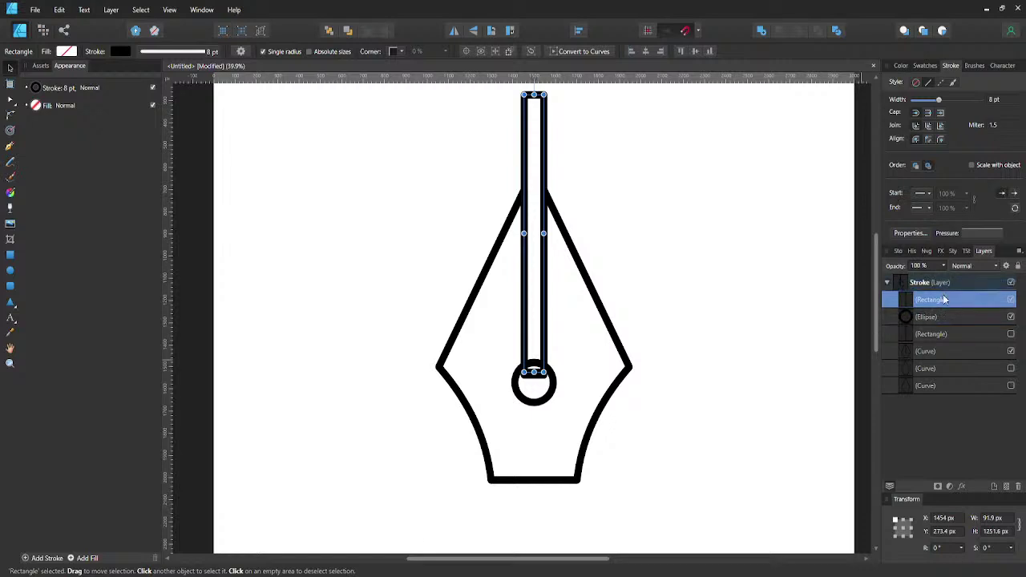
pyautogui.keyDown('shift'); pyautogui.click(550, 393); pyautogui.keyUp('shift')
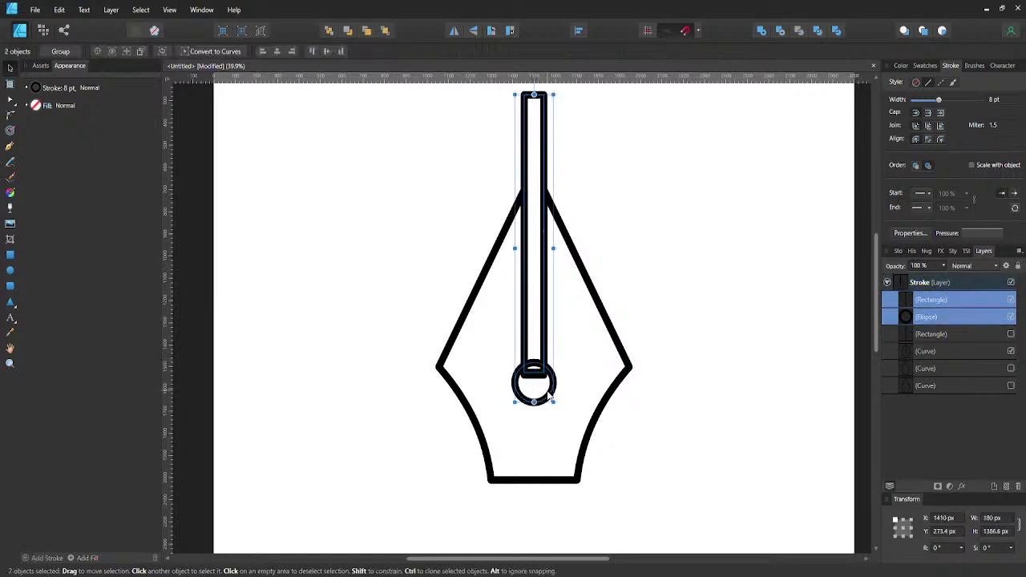
pyautogui.click(762, 31)
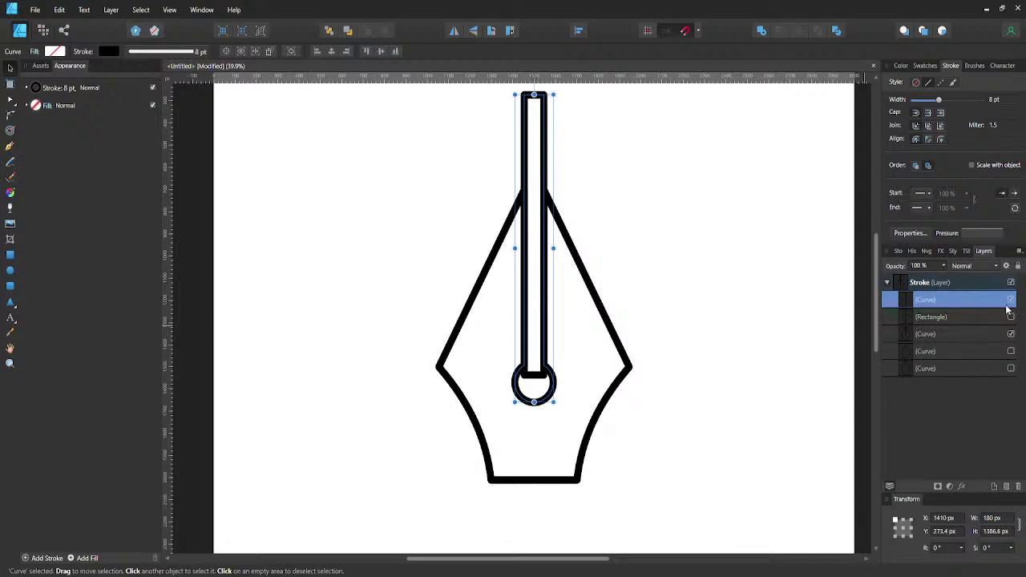
pyautogui.click(572, 298)
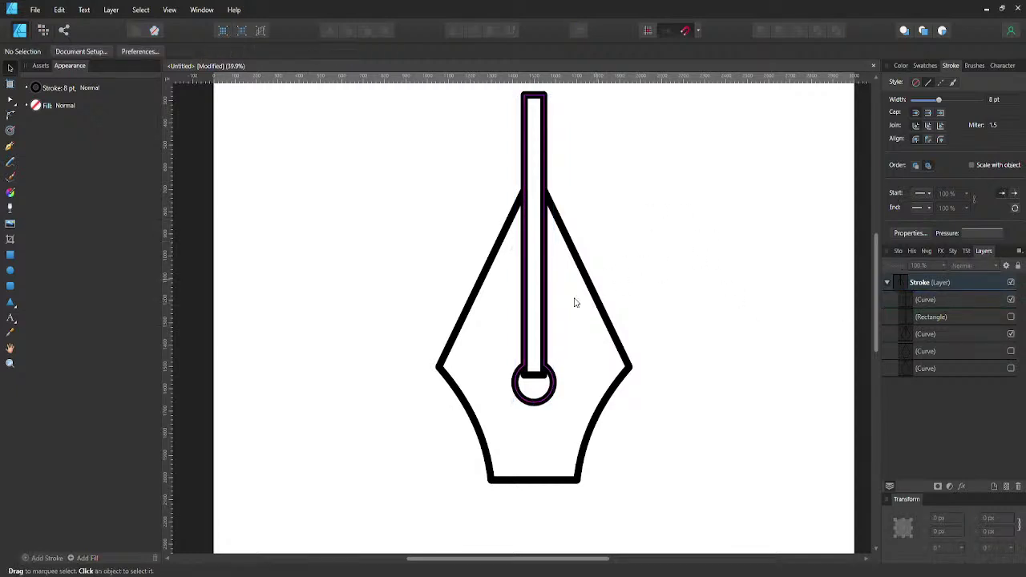
# - Delete the stem's bottom nodes on the nib outline with the Node tool
pyautogui.click(532, 382)
pyautogui.press('a')
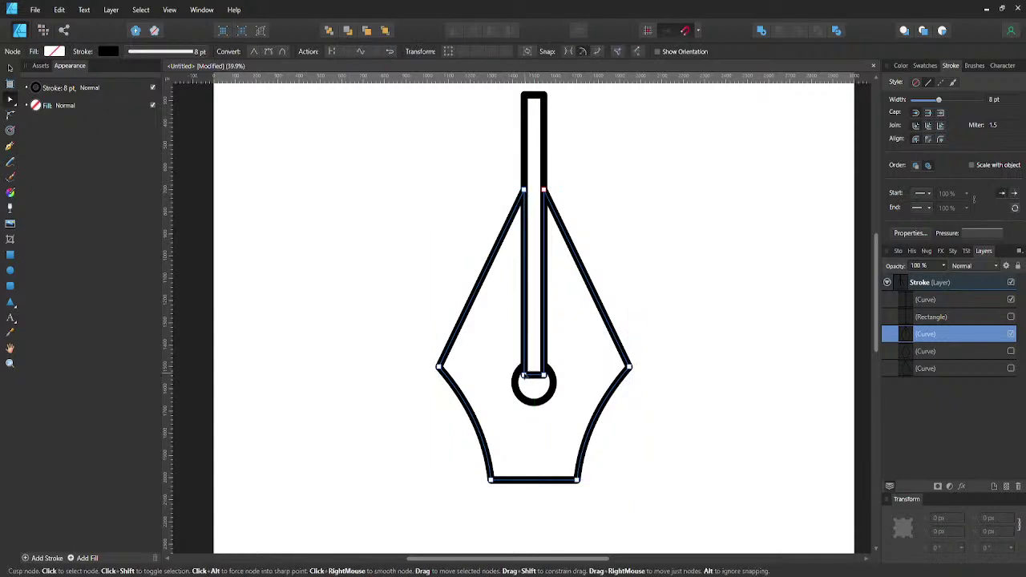
pyautogui.click(544, 375)
pyautogui.press('Delete')
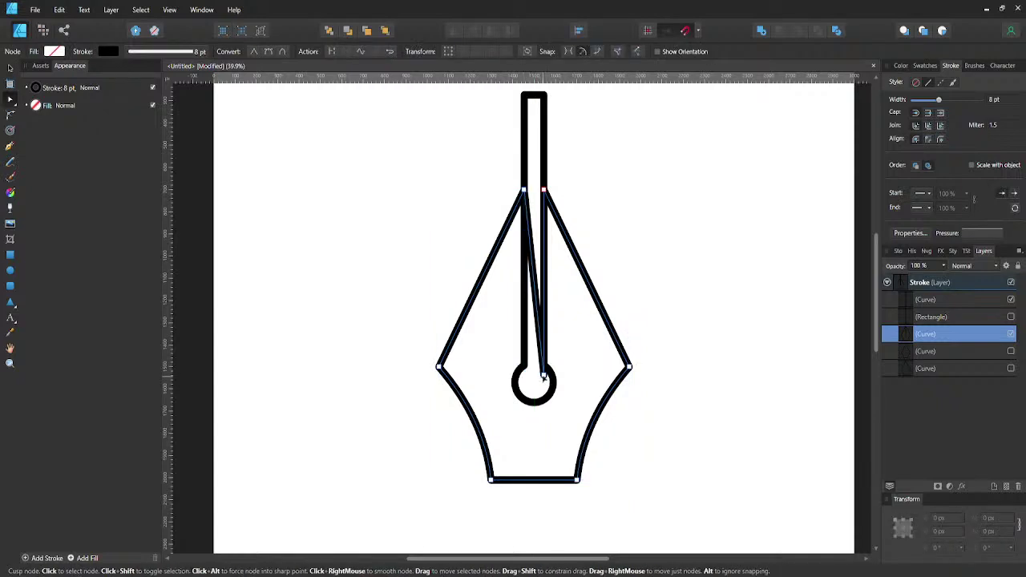
pyautogui.press('Delete')
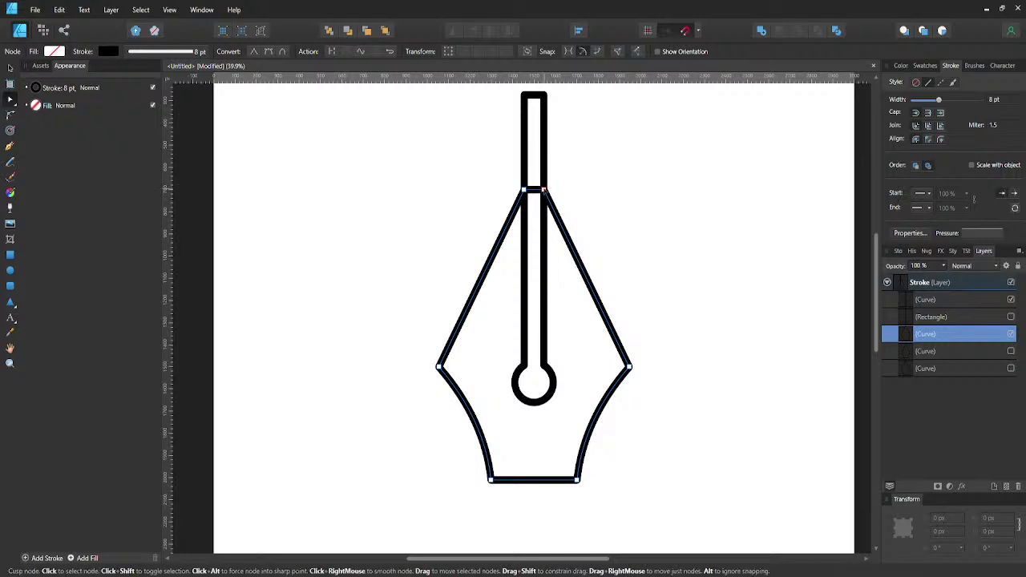
pyautogui.click(544, 191)
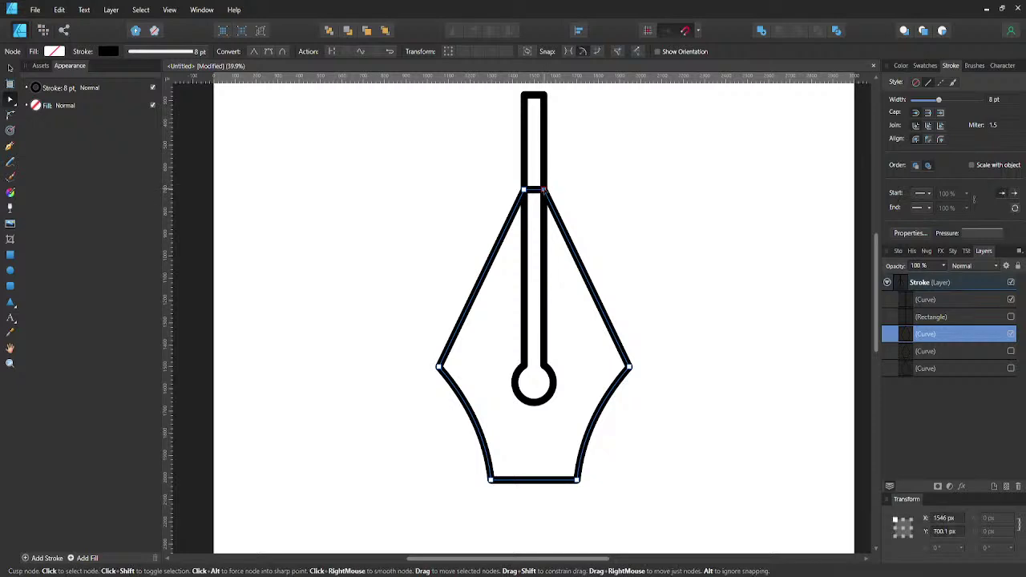
pyautogui.click(630, 170)
# - Undo back to the separate stem rectangle and ring, then return to the Move tool
pyautogui.hotkey('ctrl', 'z')
pyautogui.hotkey('ctrl', 'z')
pyautogui.hotkey('ctrl', 'z')
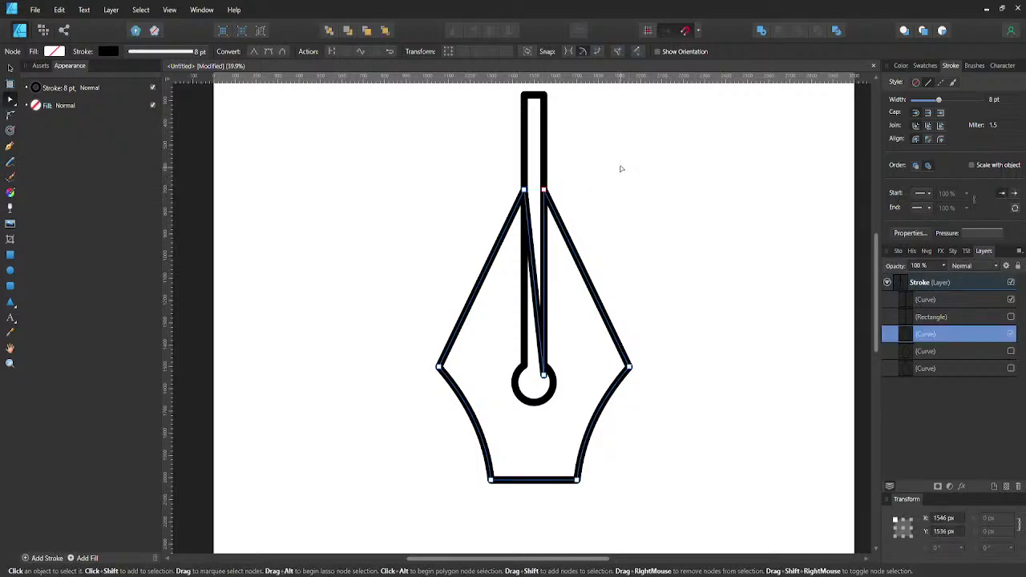
pyautogui.hotkey('ctrl', 'z')
pyautogui.hotkey('ctrl', 'z')
pyautogui.hotkey('ctrl', 'z')
pyautogui.hotkey('ctrl', 'z')
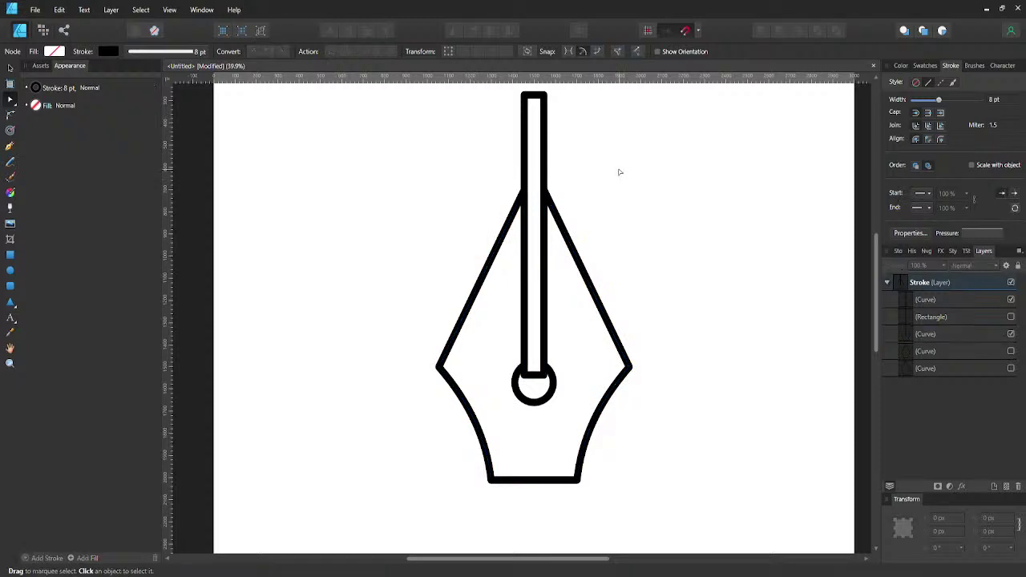
pyautogui.hotkey('ctrl', 'z')
pyautogui.hotkey('ctrl', 'z')
pyautogui.hotkey('ctrl', 'z')
pyautogui.hotkey('ctrl', 'z')
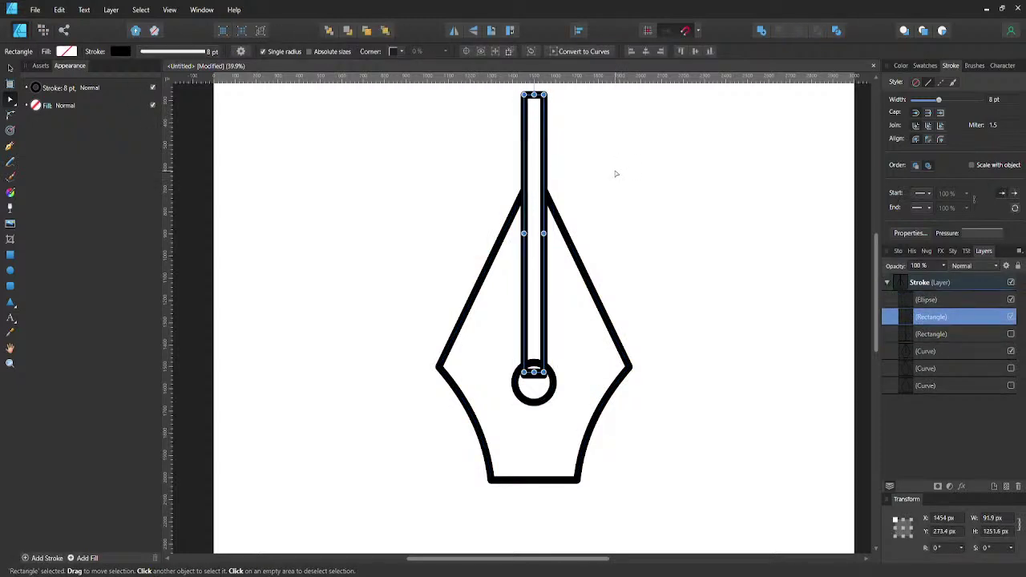
pyautogui.hotkey('ctrl', 'z')
pyautogui.hotkey('ctrl', 'z')
pyautogui.hotkey('ctrl', 'z')
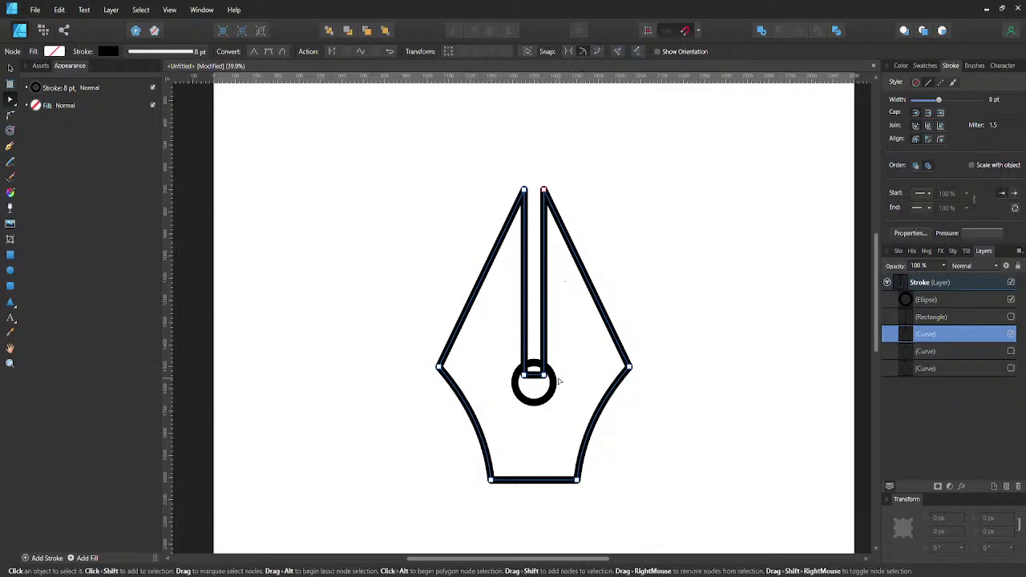
pyautogui.hotkey('ctrl', 'shift', 'z')
pyautogui.hotkey('ctrl', 'shift', 'z')
pyautogui.hotkey('ctrl', 'shift', 'z')
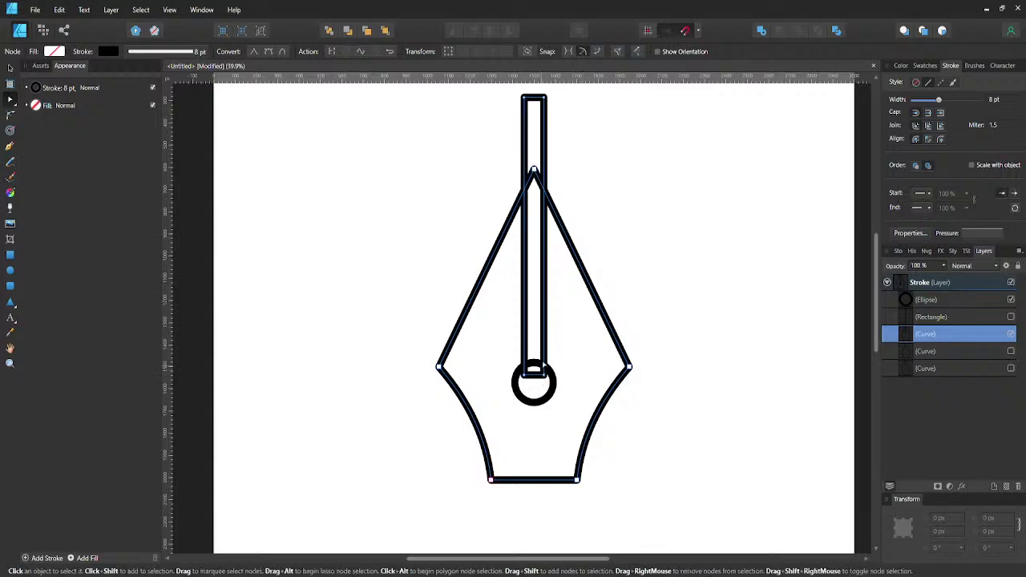
pyautogui.press('v')
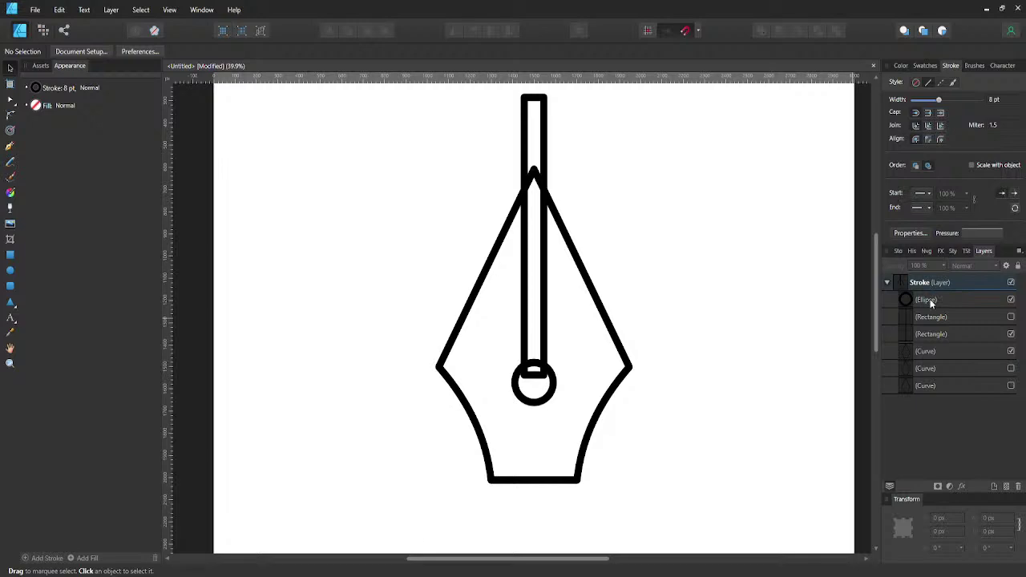
# - Stack the stem rectangle above the ring and merge them into one shape
pyautogui.click(931, 301)
pyautogui.click(935, 333)
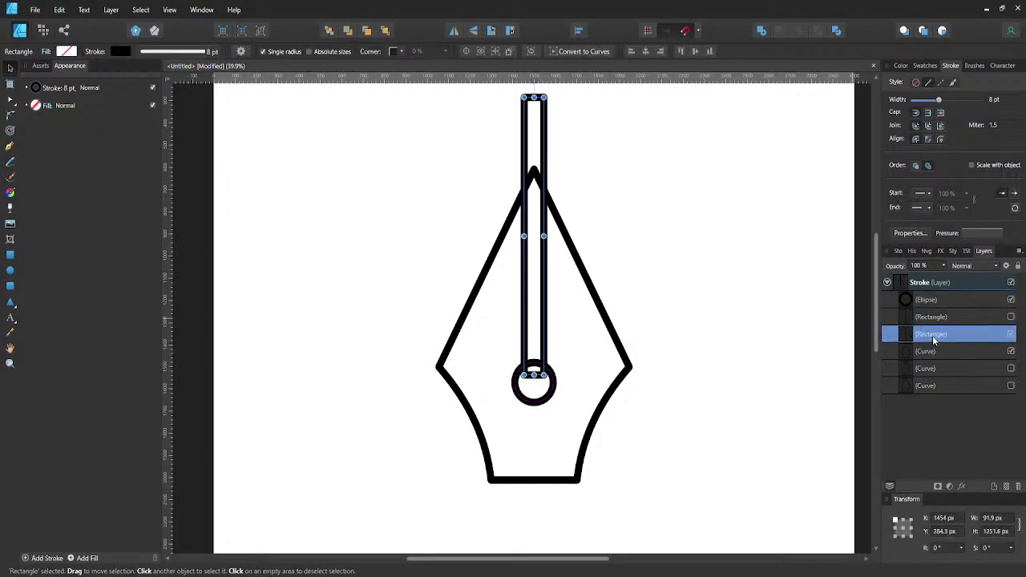
pyautogui.moveTo(936, 337); pyautogui.dragTo(929, 299)
pyautogui.keyDown('shift'); pyautogui.click(555, 393); pyautogui.keyUp('shift')
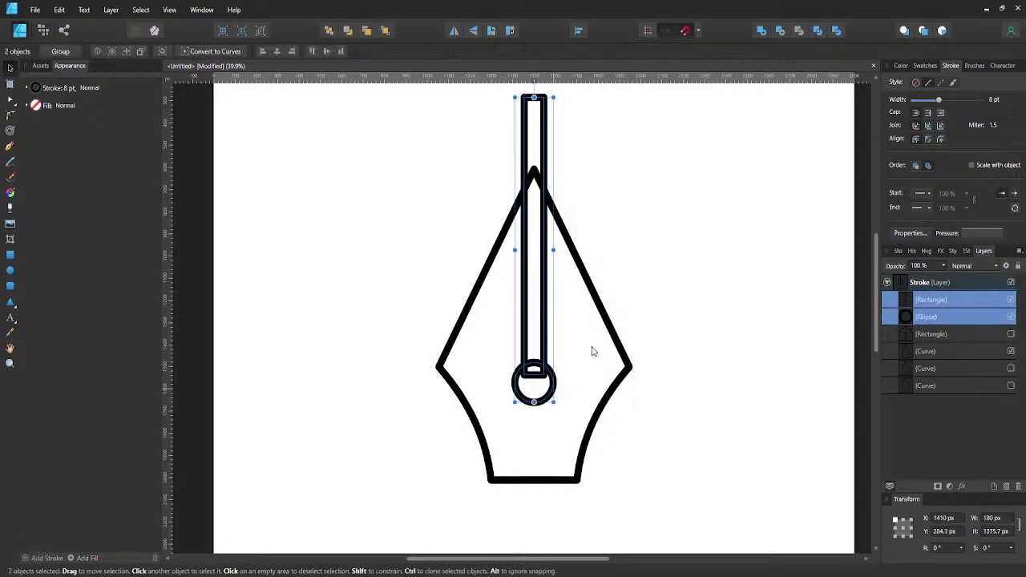
pyautogui.click(764, 32)
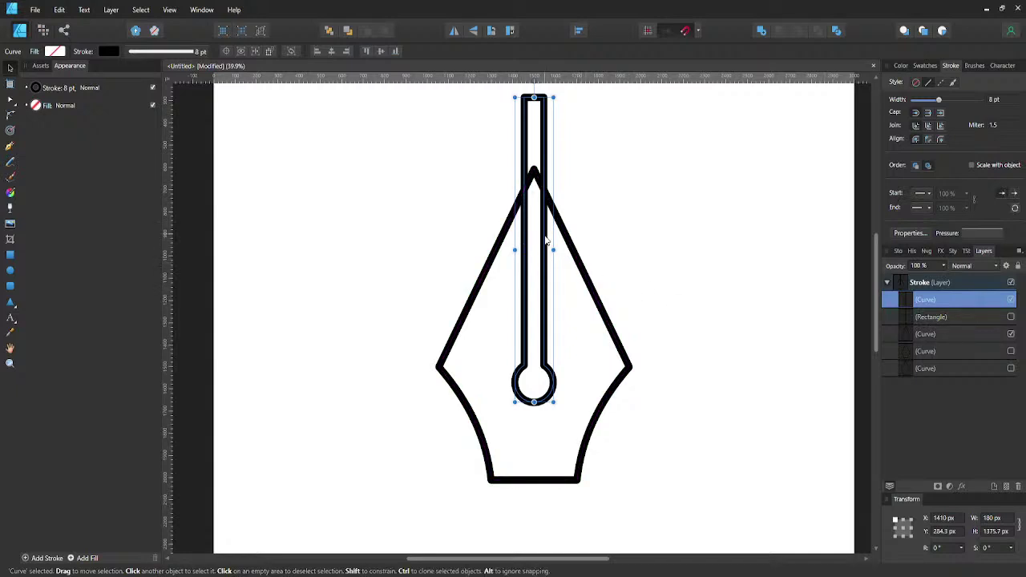
# - Divide the nib outline by the stem shape and delete the thin strip above the tip
pyautogui.keyDown('shift'); pyautogui.click(599, 306); pyautogui.keyUp('shift')
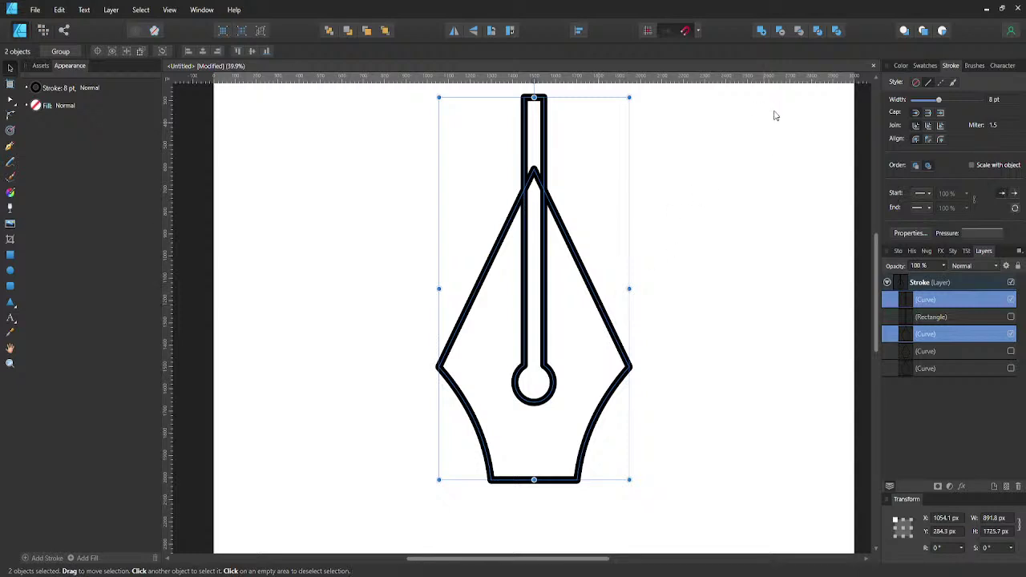
pyautogui.click(836, 31)
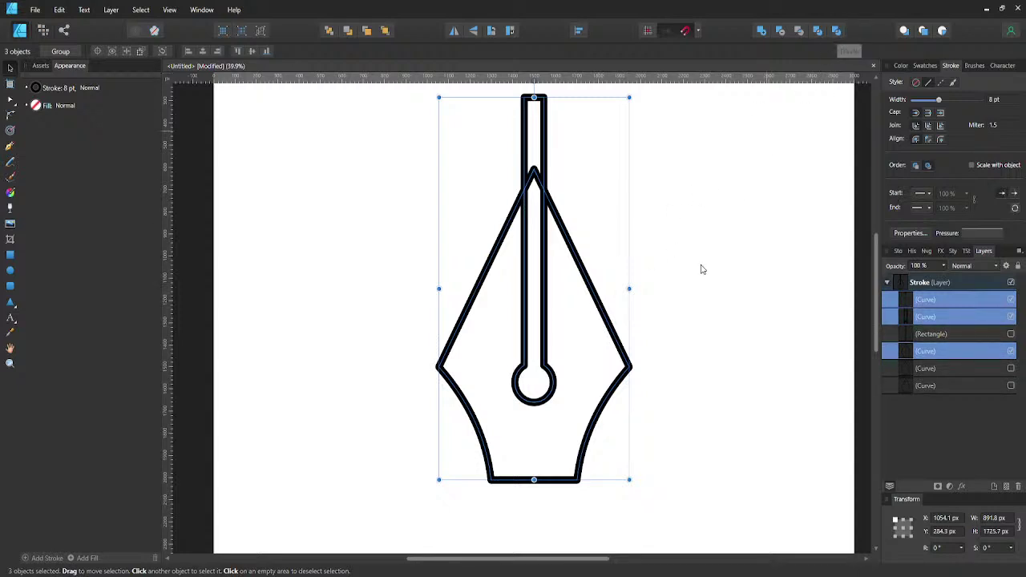
pyautogui.click(550, 136)
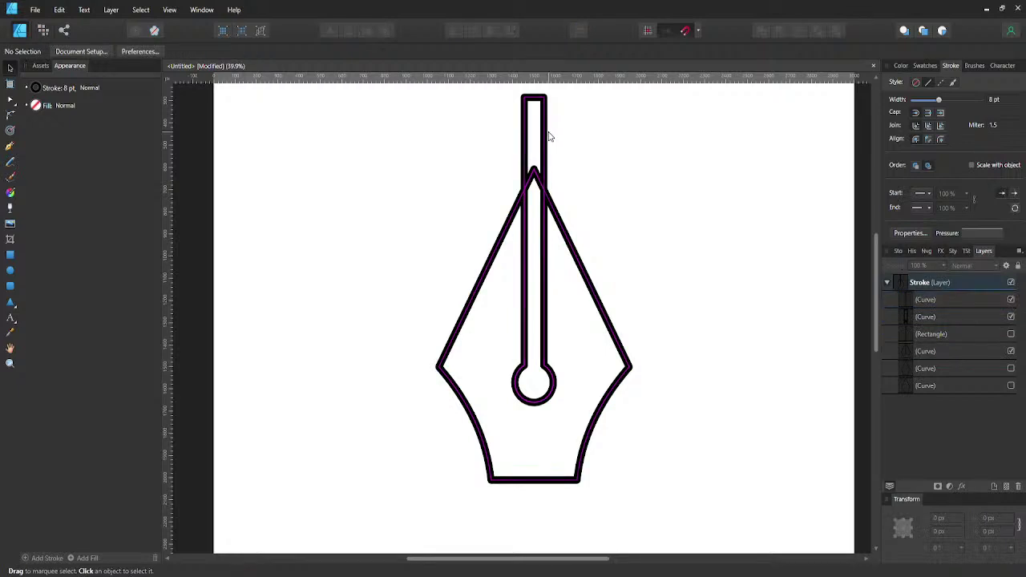
pyautogui.click(551, 139)
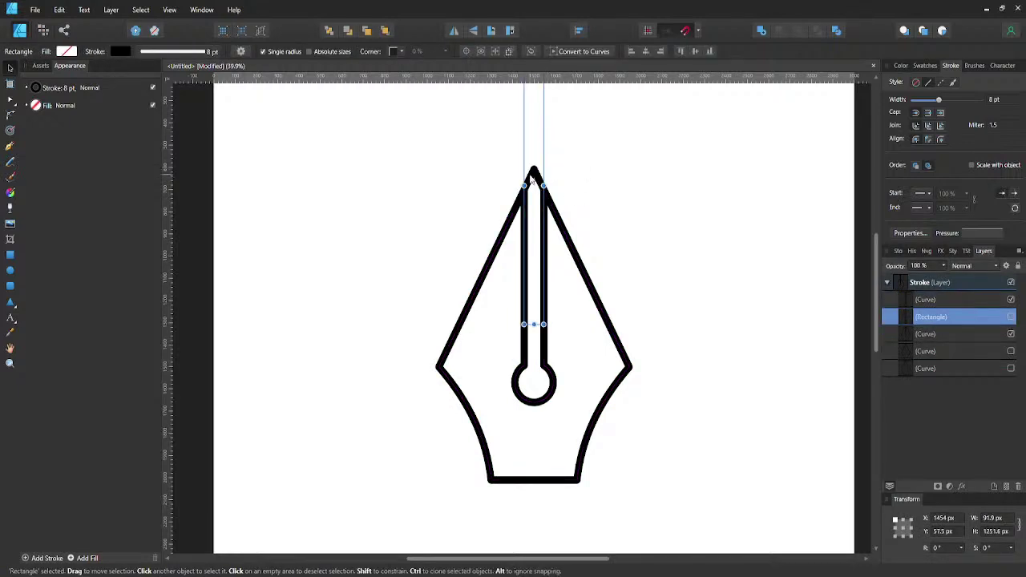
pyautogui.press('Delete')
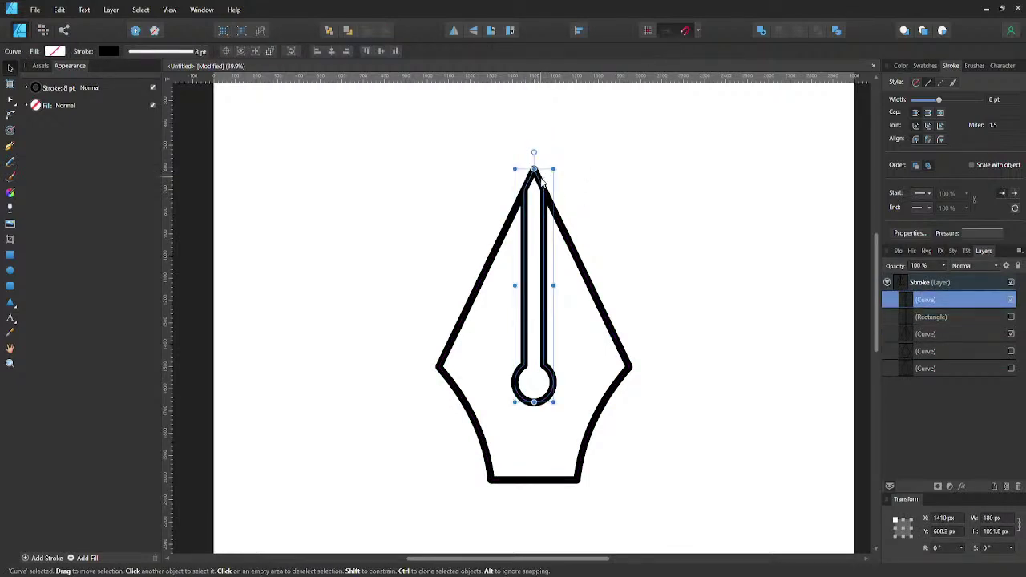
pyautogui.press('a')
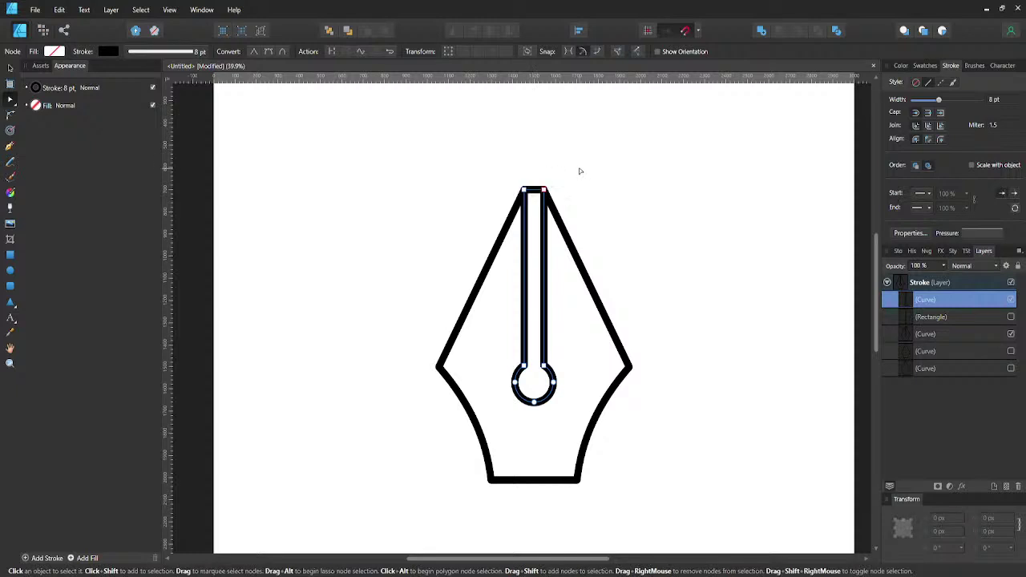
# - Undo the divide, redo the stem-and-ring merge, and subtract it from the nib outline
pyautogui.hotkey('ctrl', 'z')
pyautogui.hotkey('ctrl', 'z')
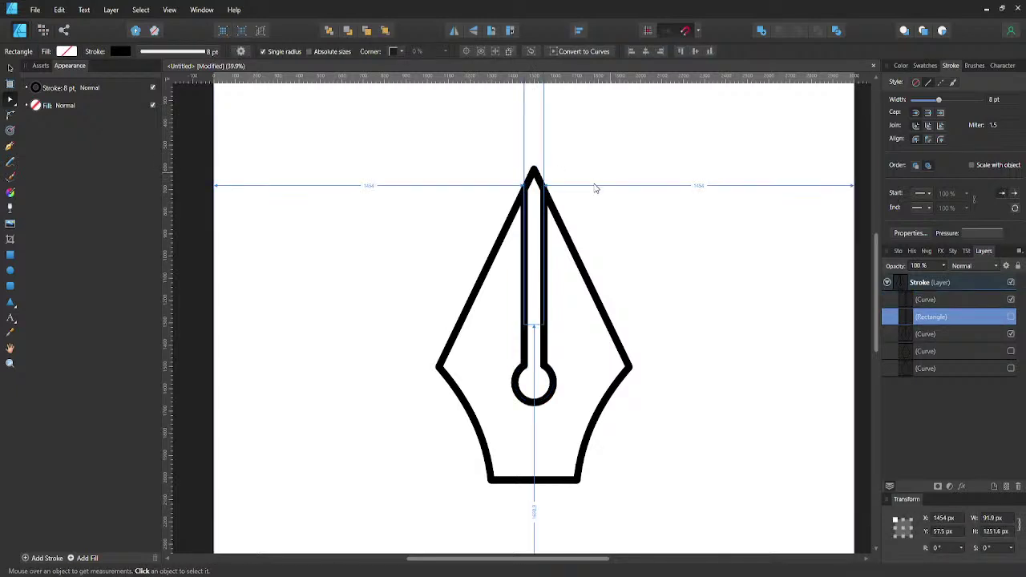
pyautogui.hotkey('ctrl', 'z')
pyautogui.hotkey('ctrl', 'z')
pyautogui.hotkey('ctrl', 'z')
pyautogui.hotkey('ctrl', 'z')
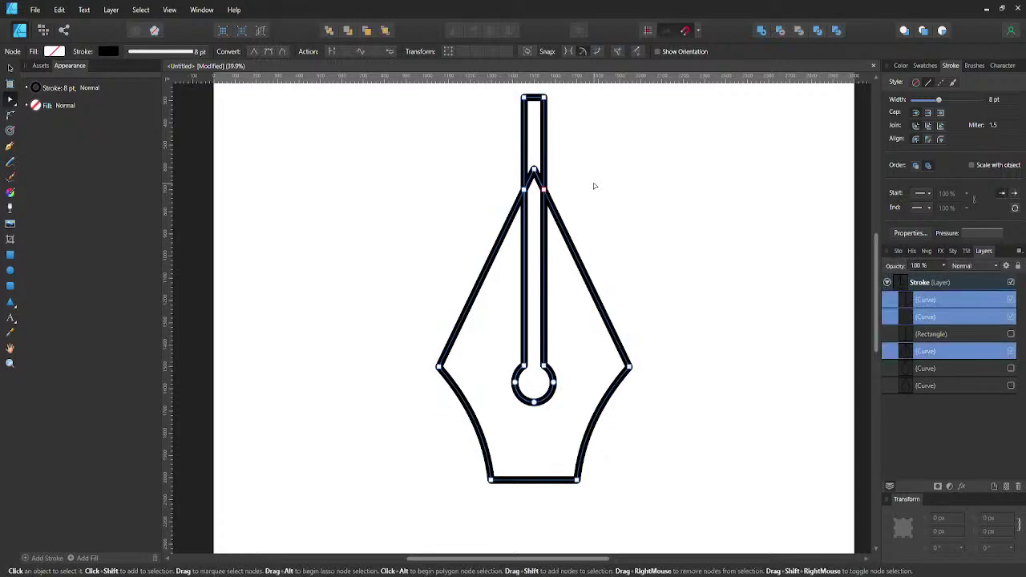
pyautogui.hotkey('ctrl', 'z')
pyautogui.hotkey('ctrl', 'z')
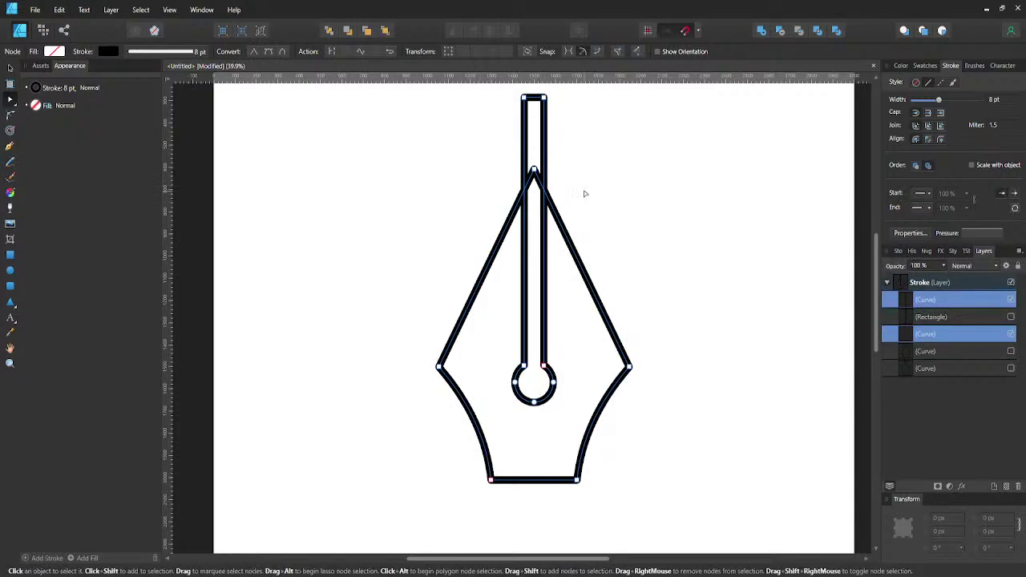
pyautogui.hotkey('ctrl', 'z')
pyautogui.hotkey('ctrl', 'z')
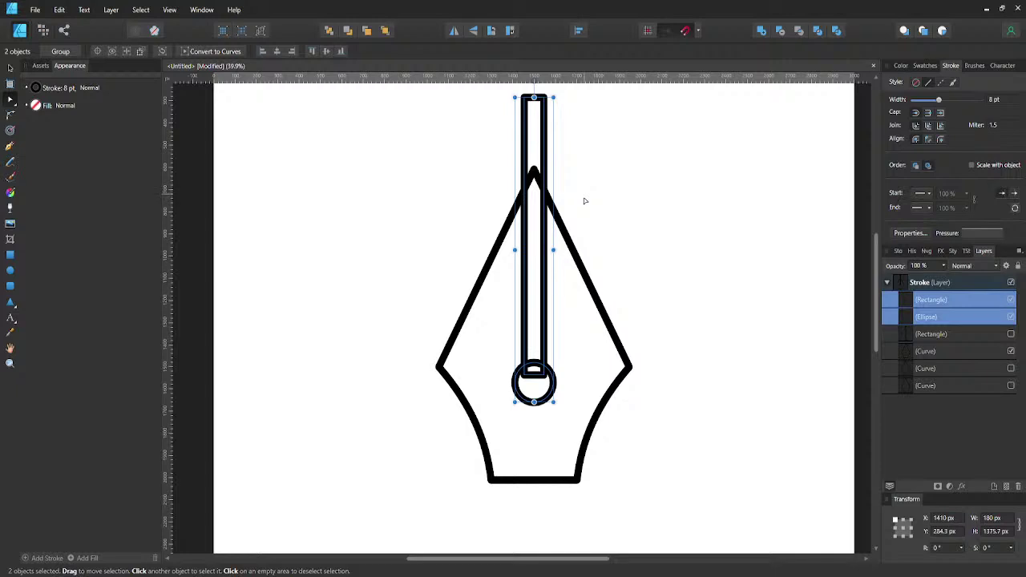
pyautogui.hotkey('ctrl', 'shift', 'z')
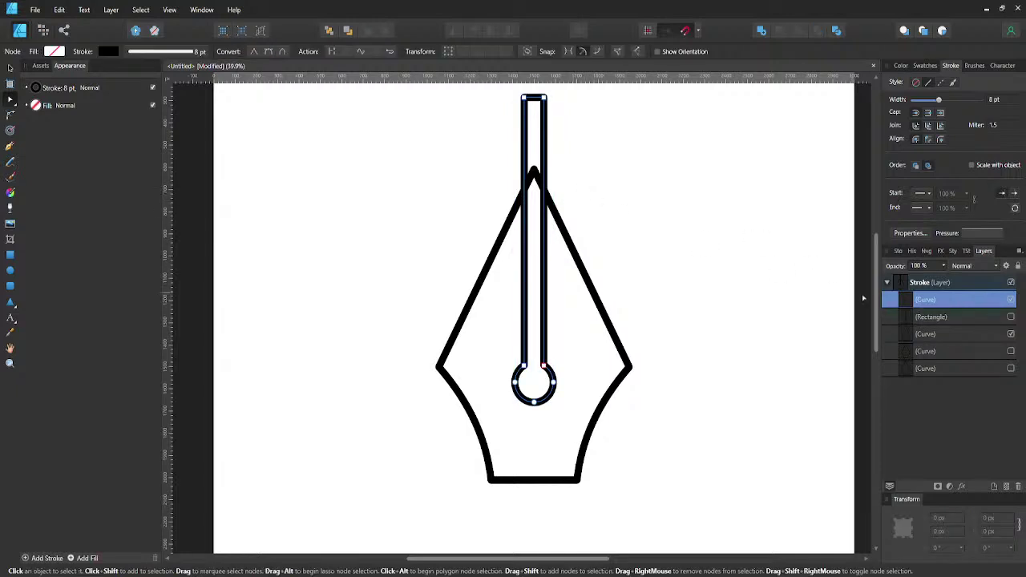
pyautogui.keyDown('shift'); pyautogui.click(606, 322); pyautogui.keyUp('shift')
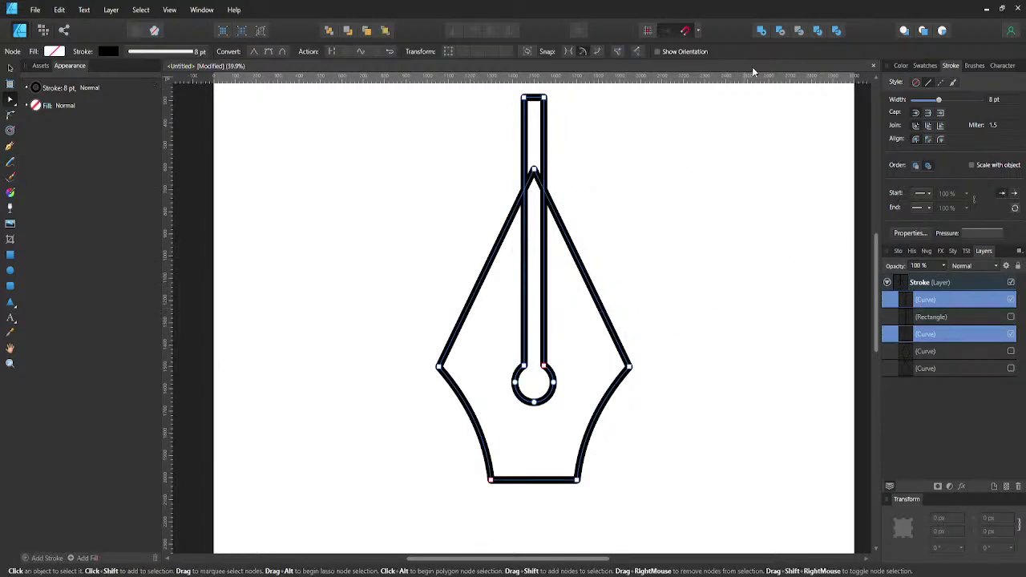
pyautogui.click(781, 30)
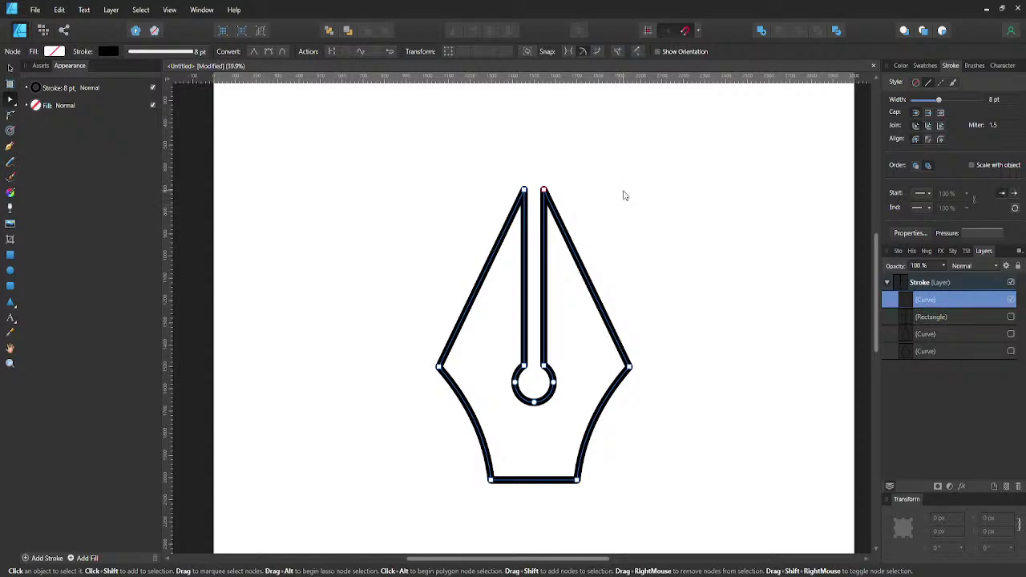
pyautogui.press('v')
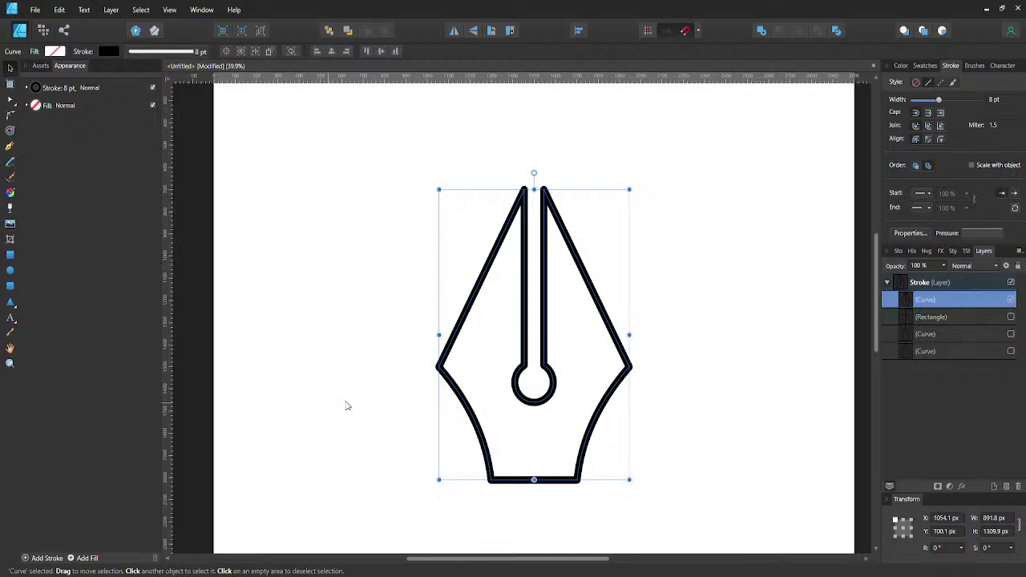
pyautogui.scroll(-2, 549, 357)
pyautogui.scroll(2, 551, 357)
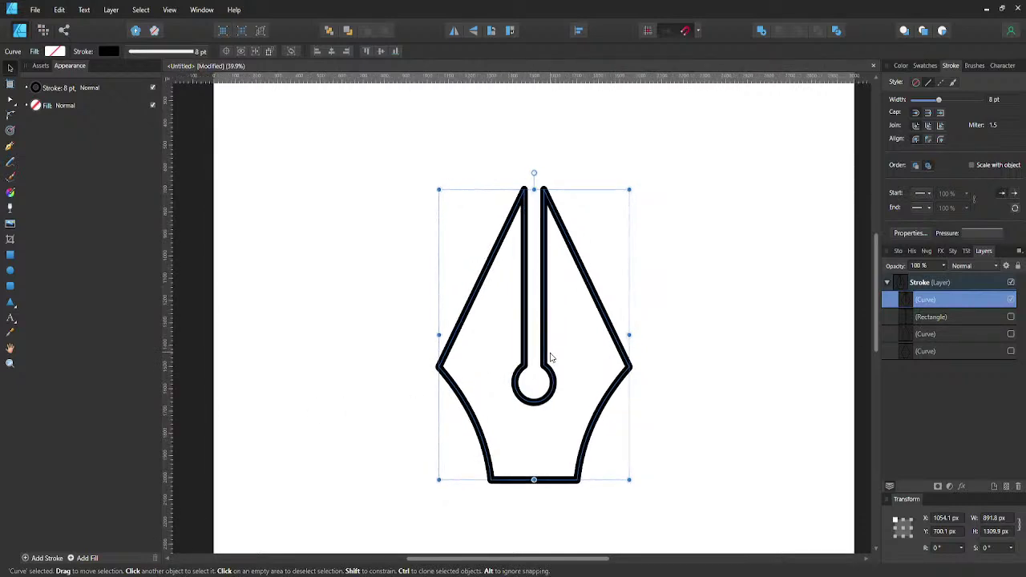
pyautogui.scroll(-3, 551, 358)
pyautogui.click(610, 337)
pyautogui.scroll(2, 593, 341)
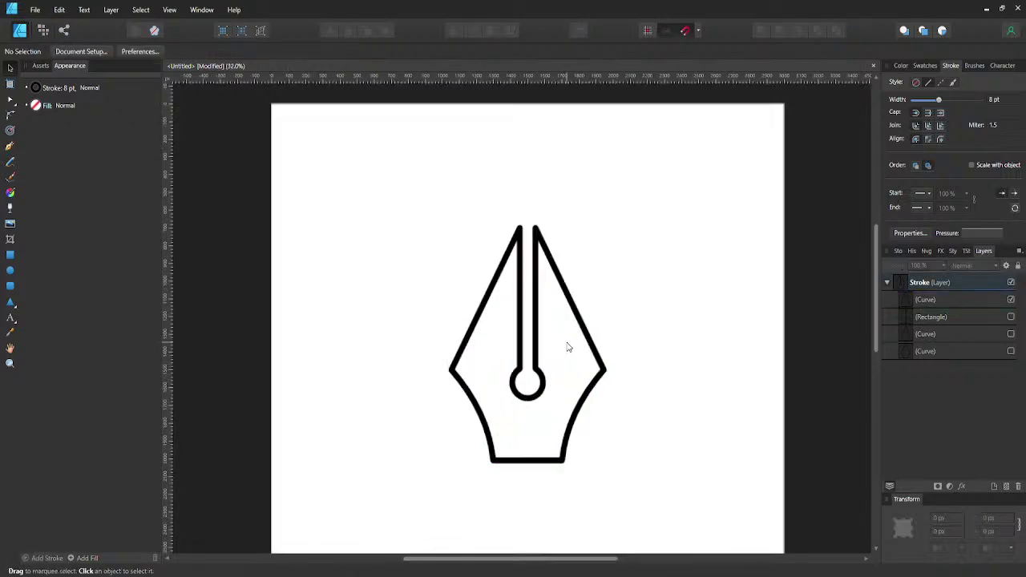
pyautogui.scroll(2, 557, 393)
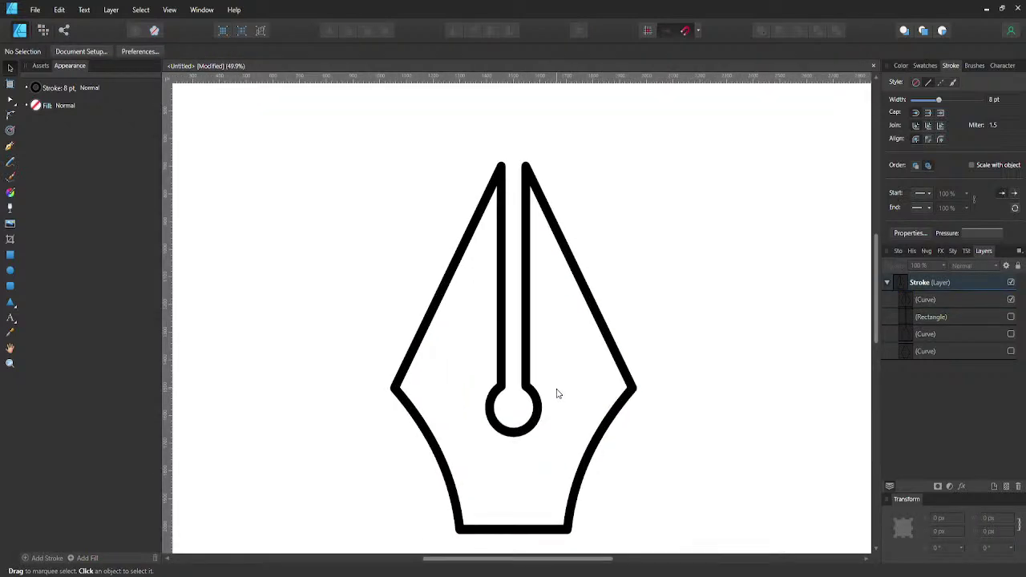
pyautogui.scroll(-1, 646, 368)
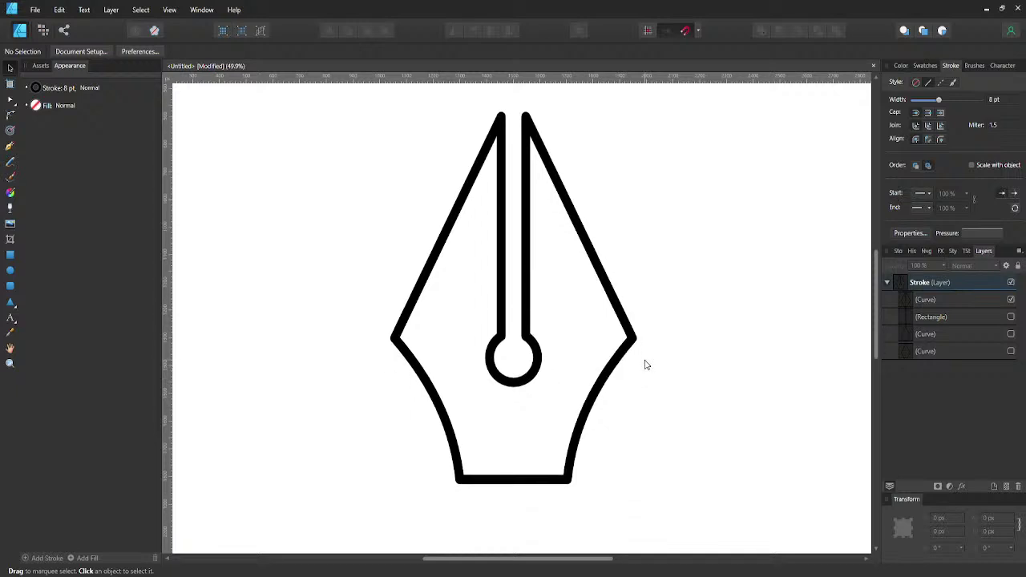
pyautogui.scroll(-2, 631, 377)
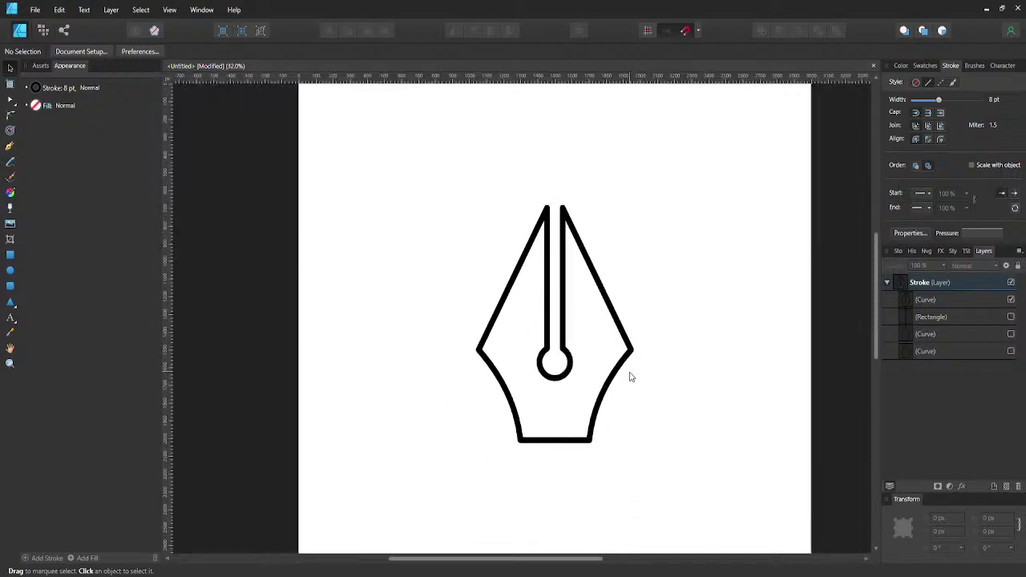
pyautogui.scroll(-1, 631, 377)
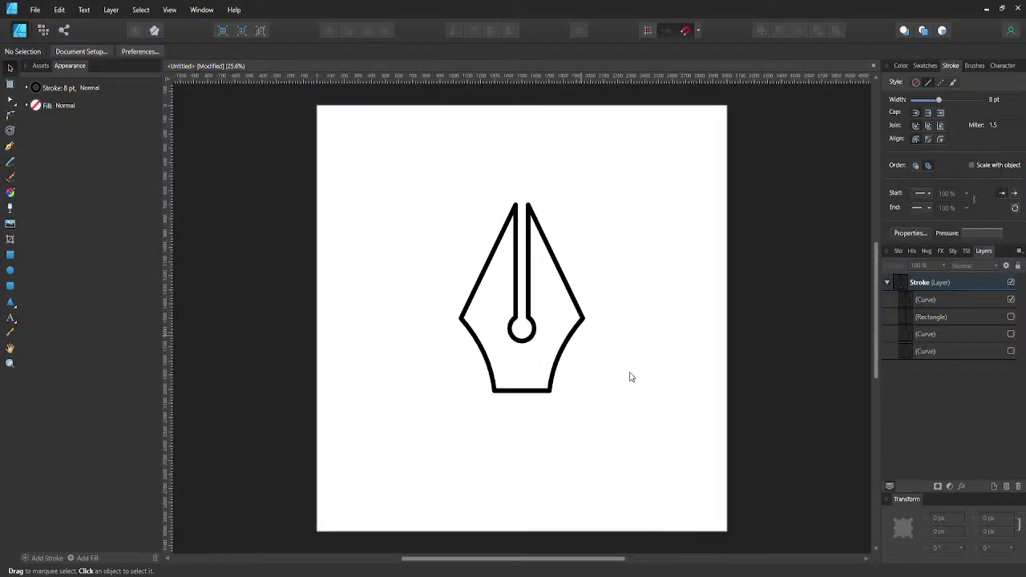
# - Move the nib outline up the page from Y 700.1 to 379.4 px, then reselect it
pyautogui.click(576, 306)
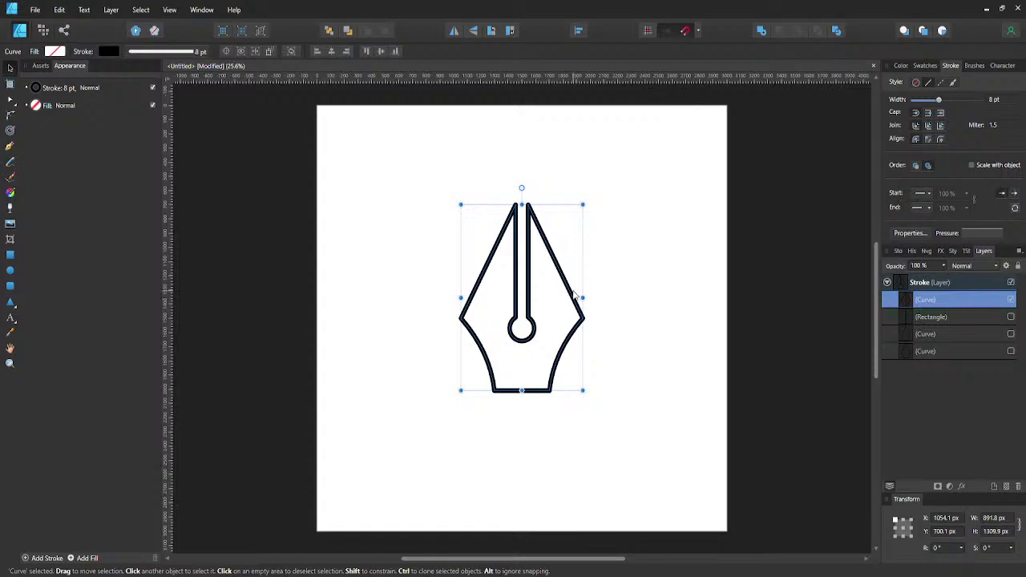
pyautogui.moveTo(574, 293); pyautogui.dragTo(571, 248)
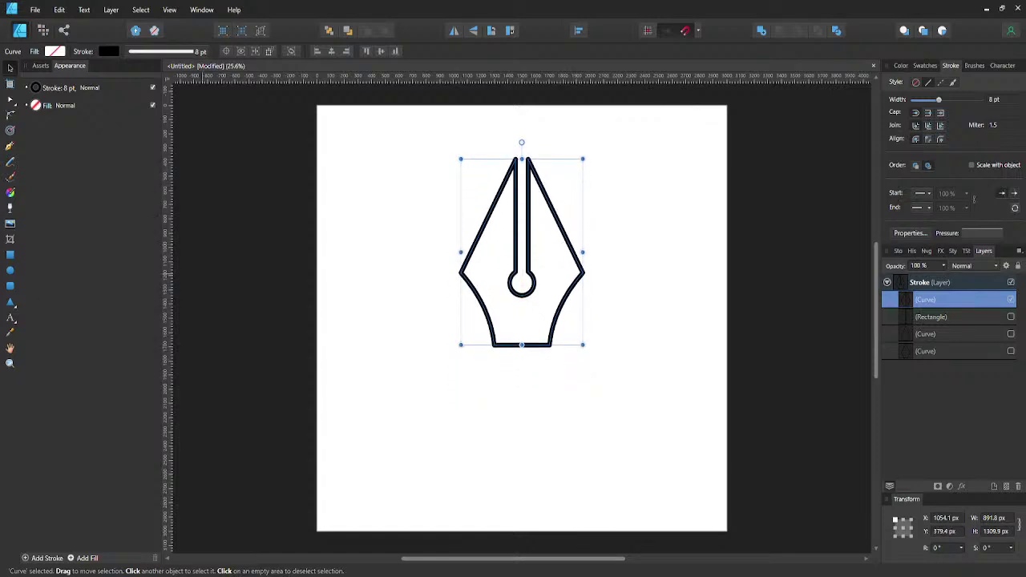
pyautogui.click(408, 180)
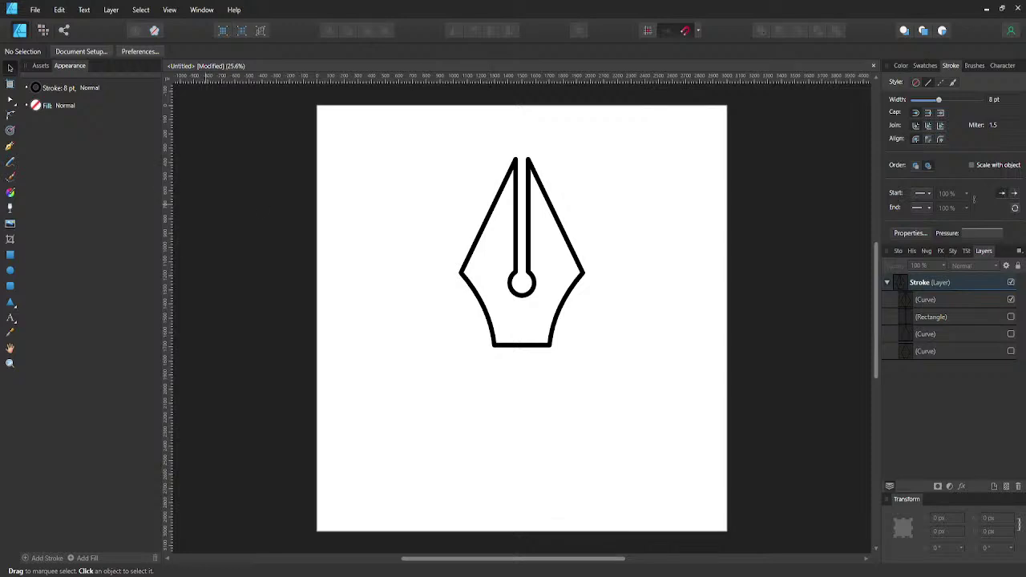
pyautogui.click(534, 350)
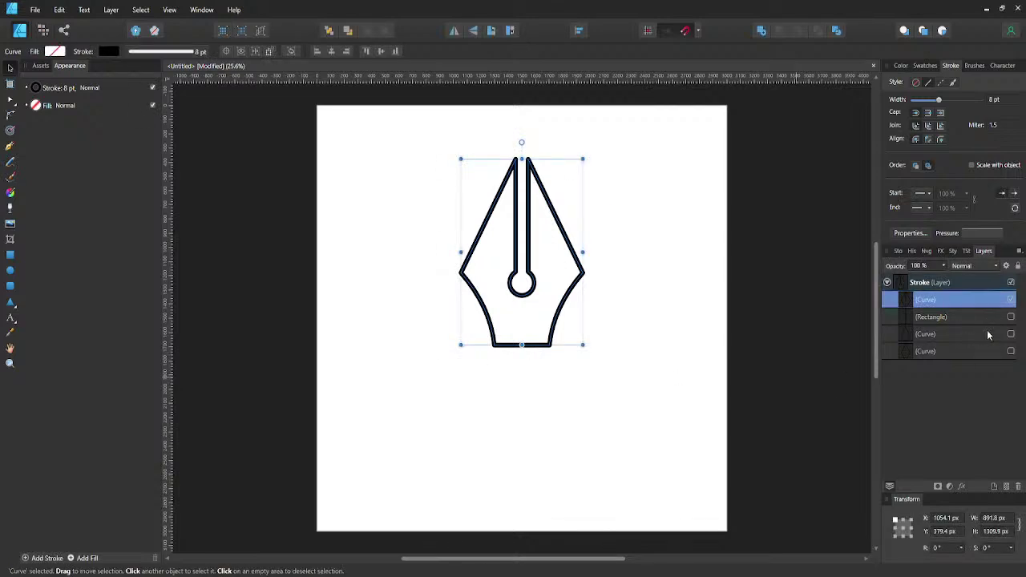
pyautogui.hotkey('alt', '[')
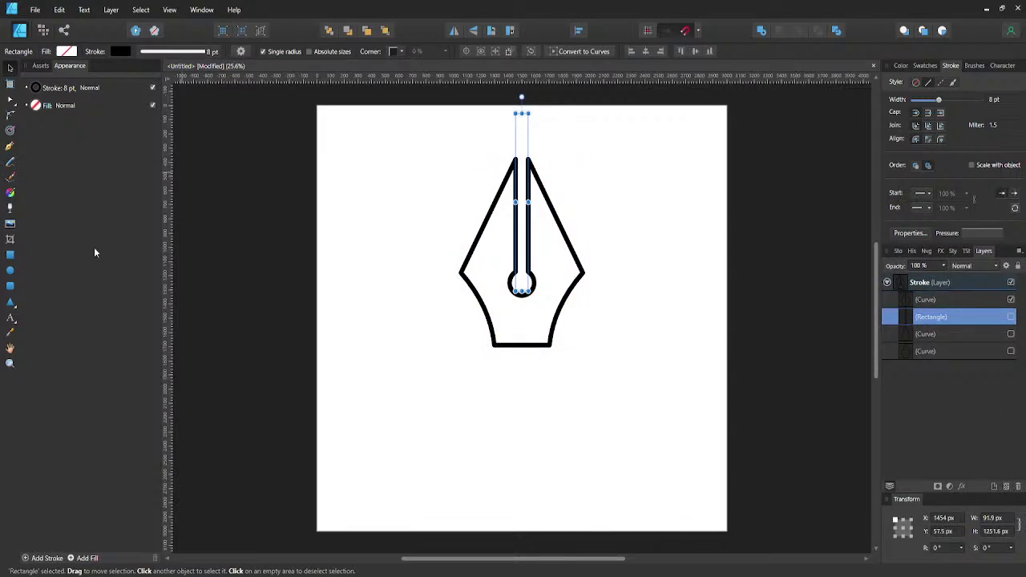
# - Draw a rectangle below the nib and set its width to 570 px
pyautogui.click(10, 255)
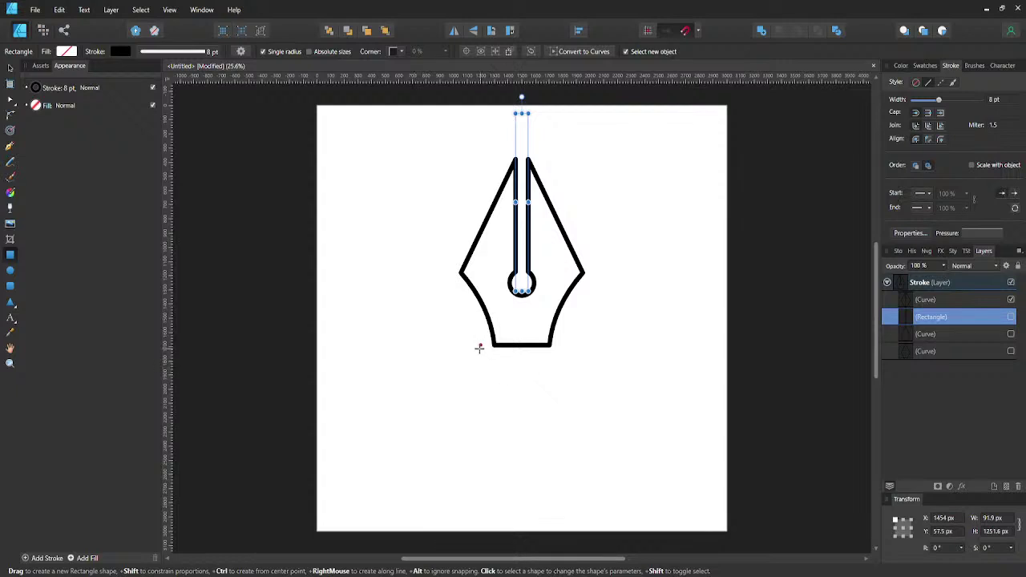
pyautogui.click(522, 375)
pyautogui.moveTo(482, 351); pyautogui.dragTo(564, 382)
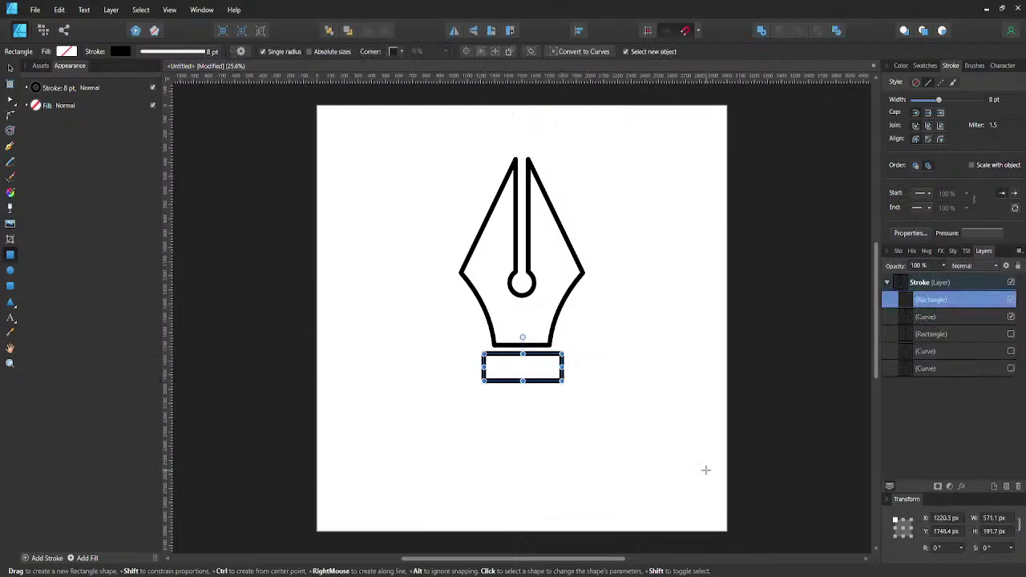
pyautogui.click(1001, 518)
pyautogui.write('570')
pyautogui.press('Return')
# - Centre the rectangle horizontally on the nib and snug it up under the nib as the ferrule
pyautogui.click(536, 390)
pyautogui.press('v')
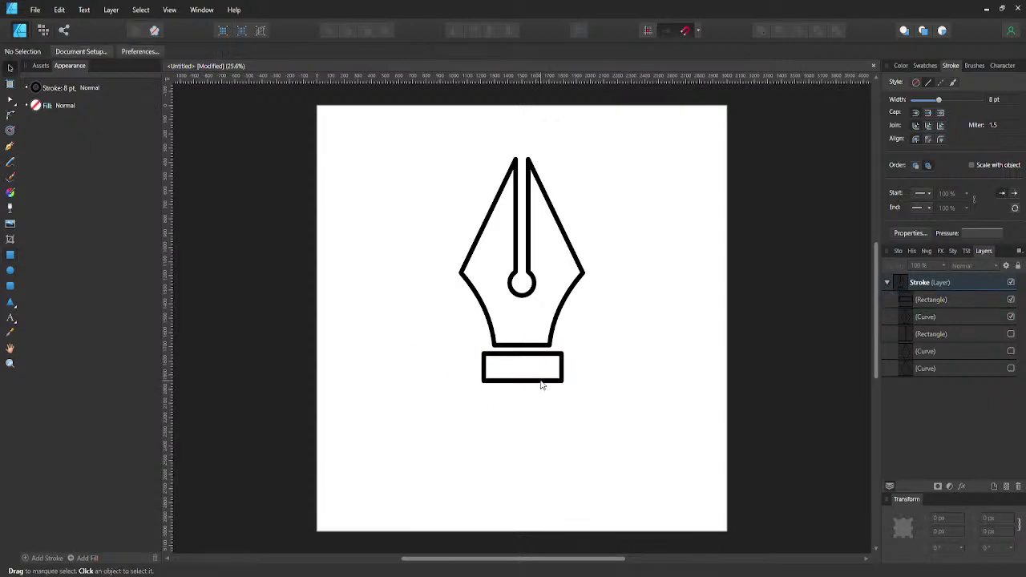
pyautogui.click(542, 382)
pyautogui.keyDown('shift'); pyautogui.click(540, 346); pyautogui.keyUp('shift')
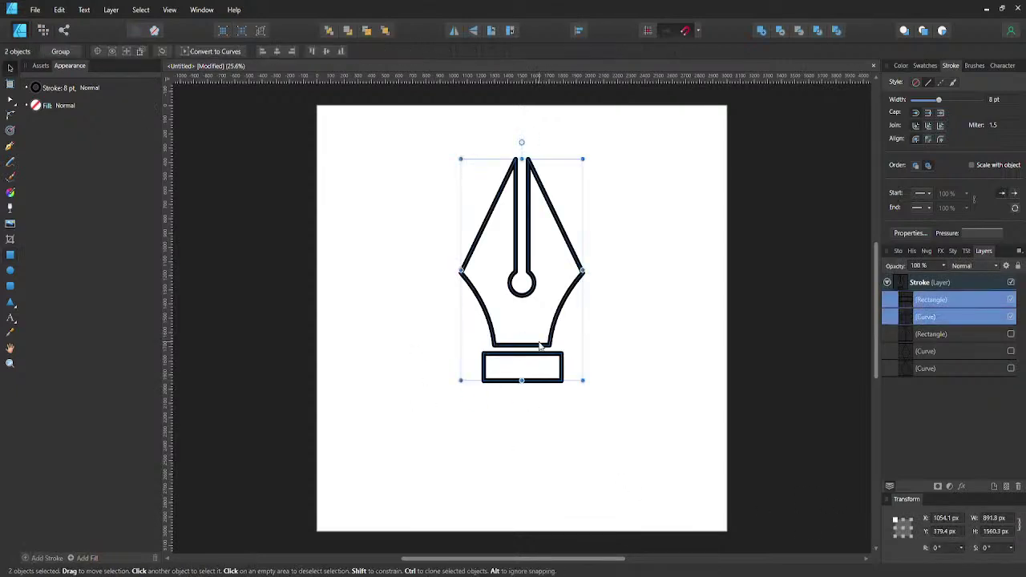
pyautogui.click(281, 52)
pyautogui.click(553, 415)
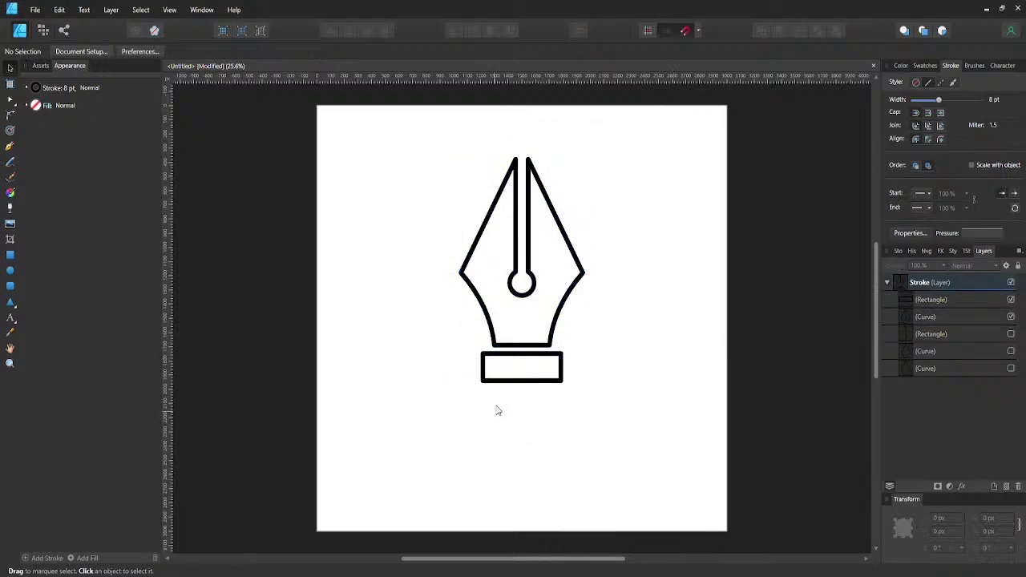
pyautogui.click(536, 383)
pyautogui.click(534, 373)
pyautogui.moveTo(530, 386); pyautogui.dragTo(531, 377)
pyautogui.click(402, 385)
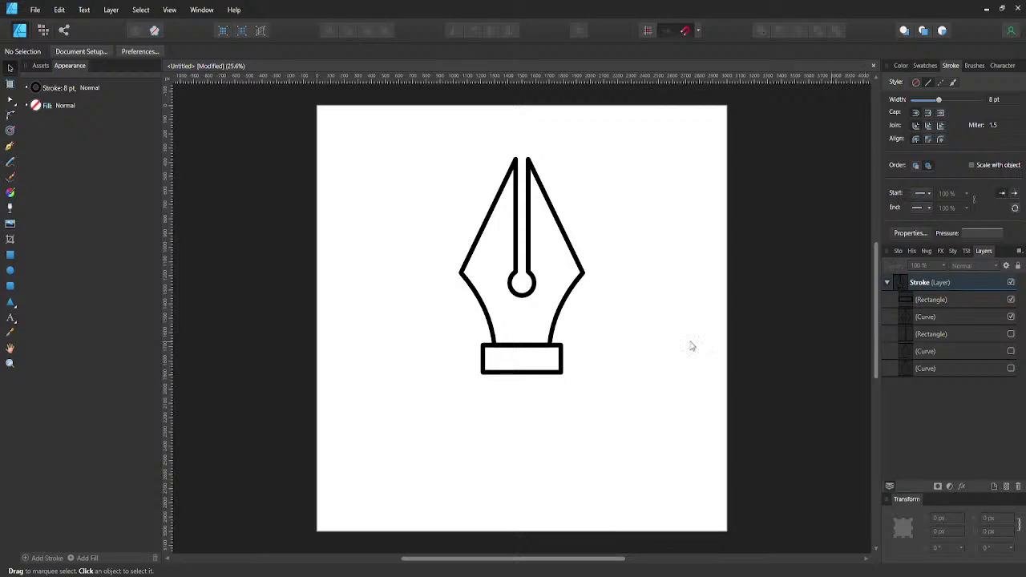
# - Duplicate the ferrule, rotate the copy 90° and move it below as the barrel
pyautogui.scroll(-2, 553, 341)
pyautogui.scroll(2, 557, 342)
pyautogui.click(558, 370)
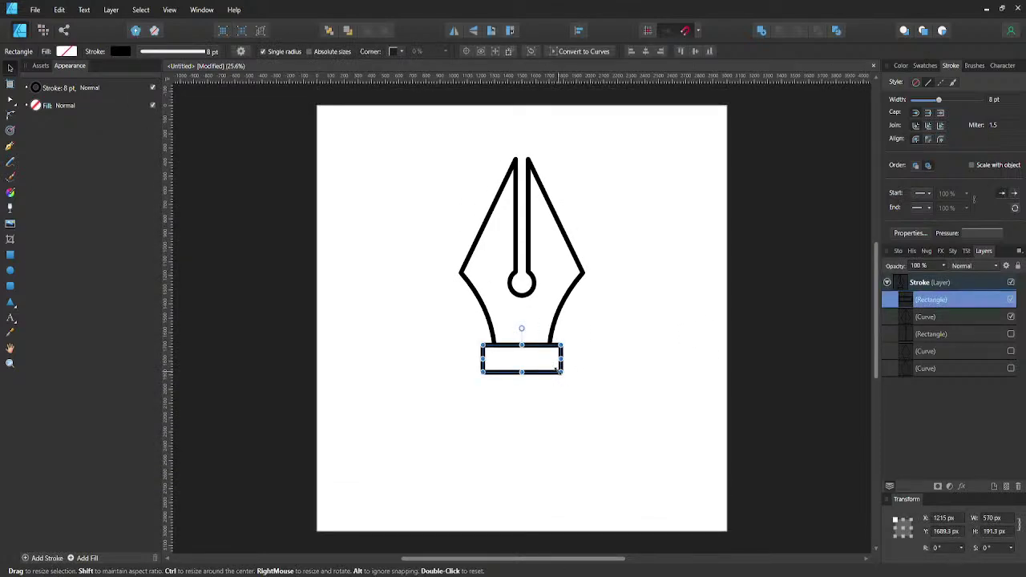
pyautogui.hotkey('ctrl', 'j')
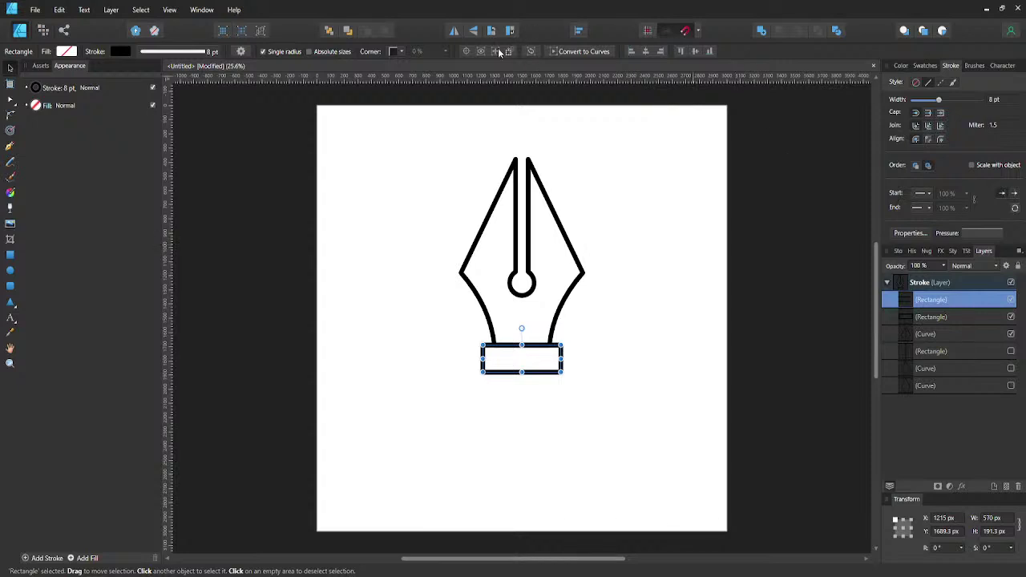
pyautogui.press('m')
pyautogui.click(491, 31)
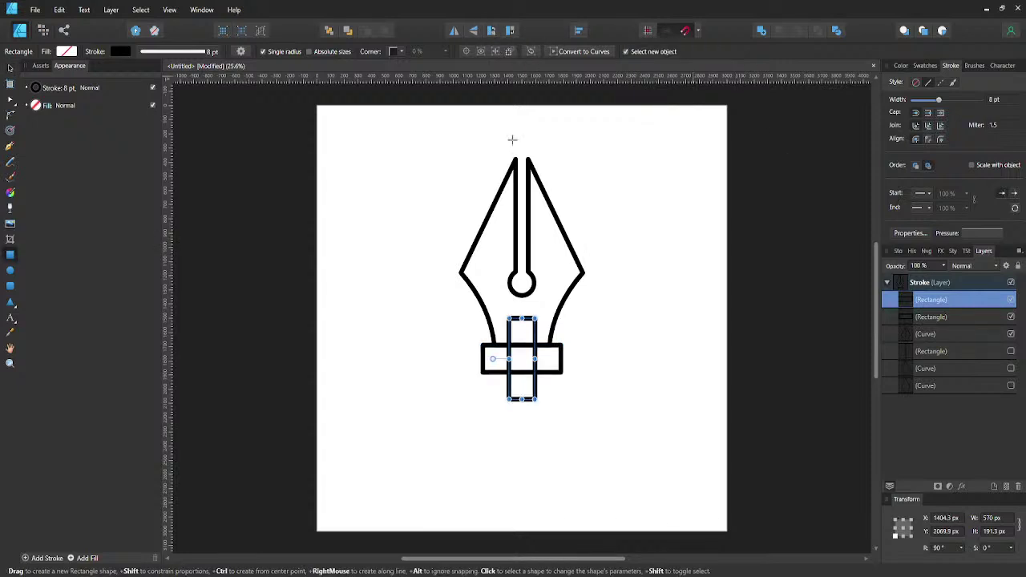
pyautogui.press('v')
pyautogui.moveTo(533, 370); pyautogui.dragTo(559, 411)
pyautogui.click(541, 425)
pyautogui.click(535, 415)
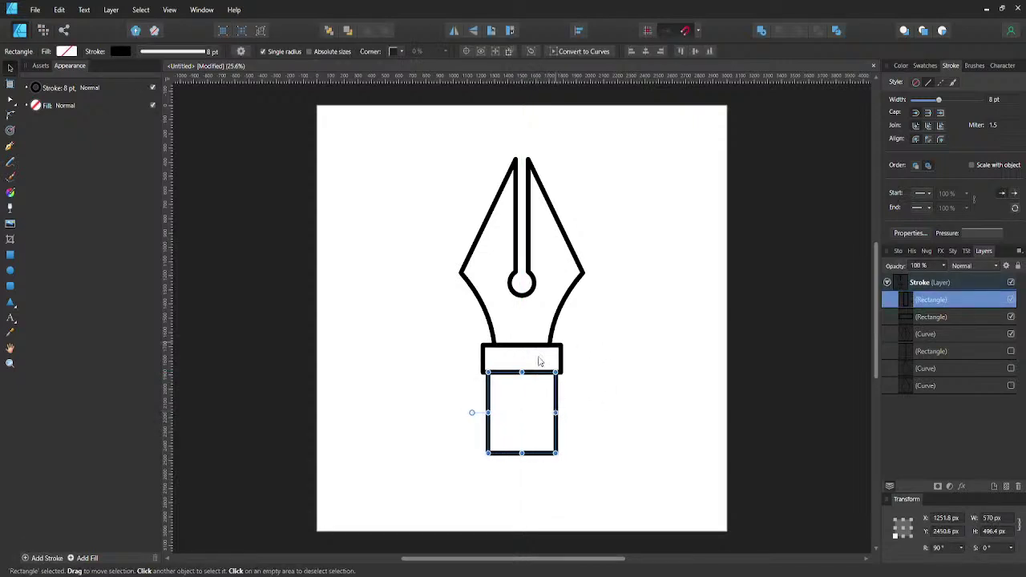
pyautogui.click(437, 367)
# - Stretch the barrel rectangle downward to lengthen it below the ferrule
pyautogui.scroll(-2, 546, 385)
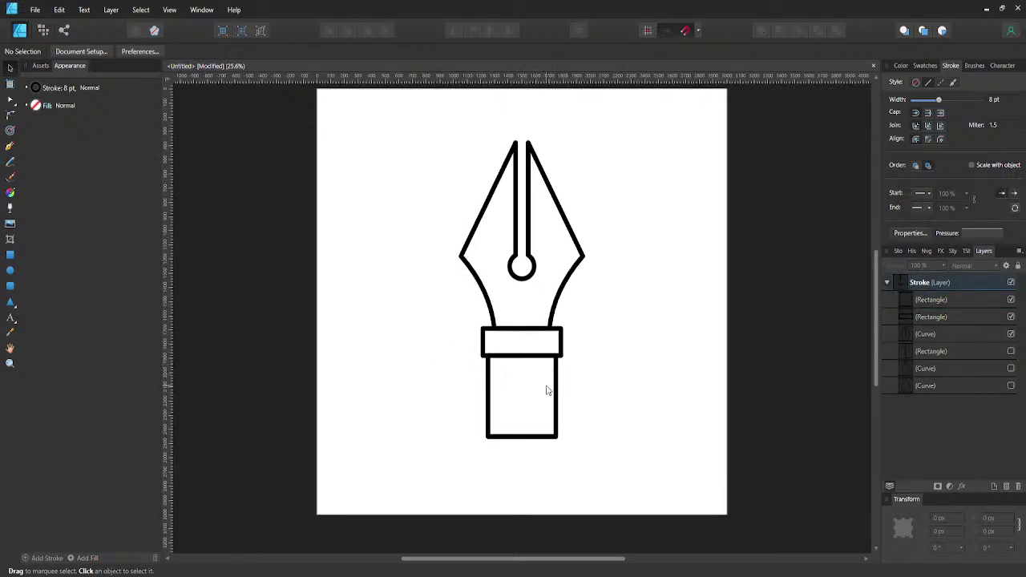
pyautogui.click(555, 387)
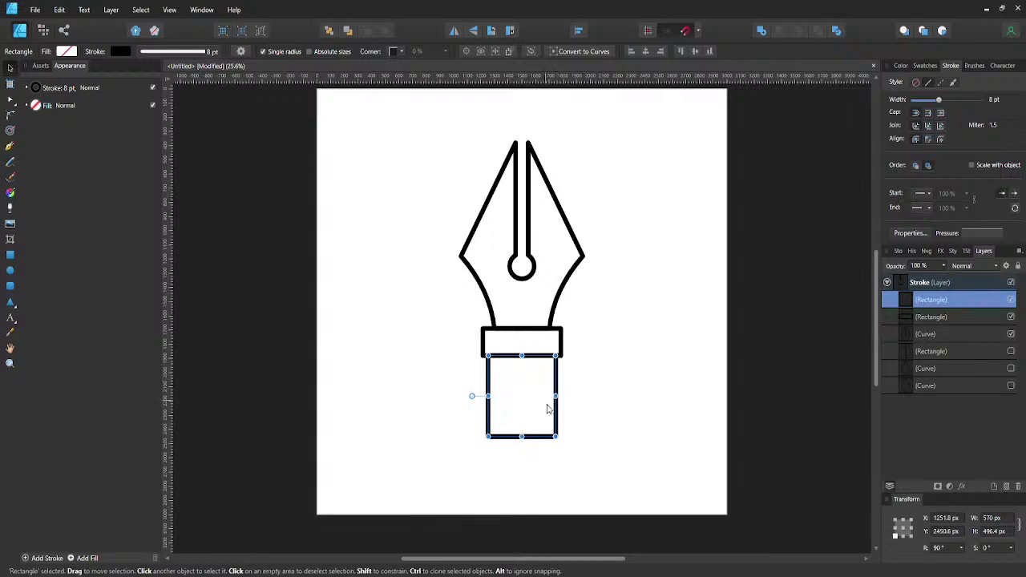
pyautogui.scroll(-5, 541, 430)
pyautogui.moveTo(521, 389); pyautogui.dragTo(520, 460)
pyautogui.scroll(6, 529, 442)
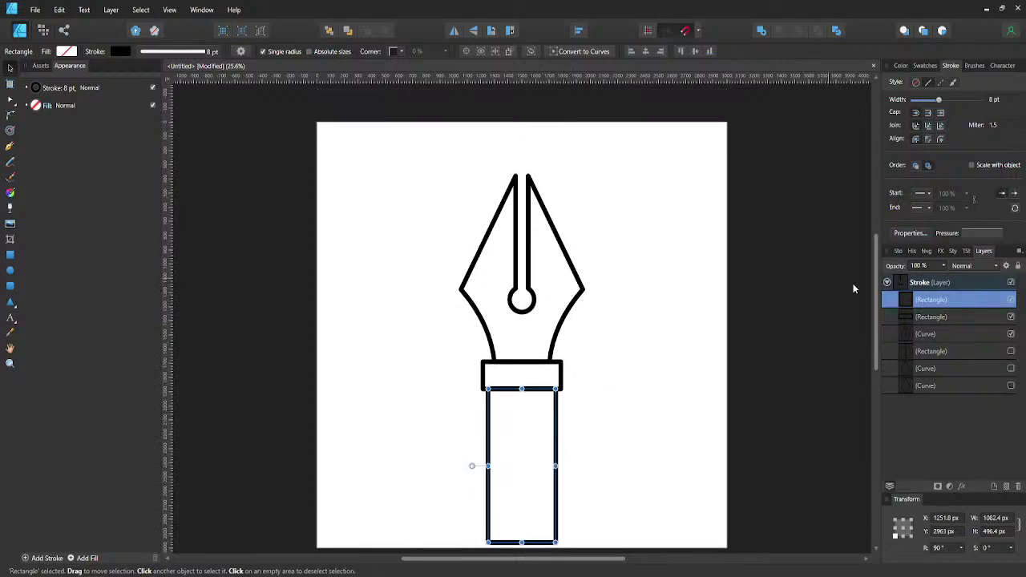
pyautogui.click(896, 286)
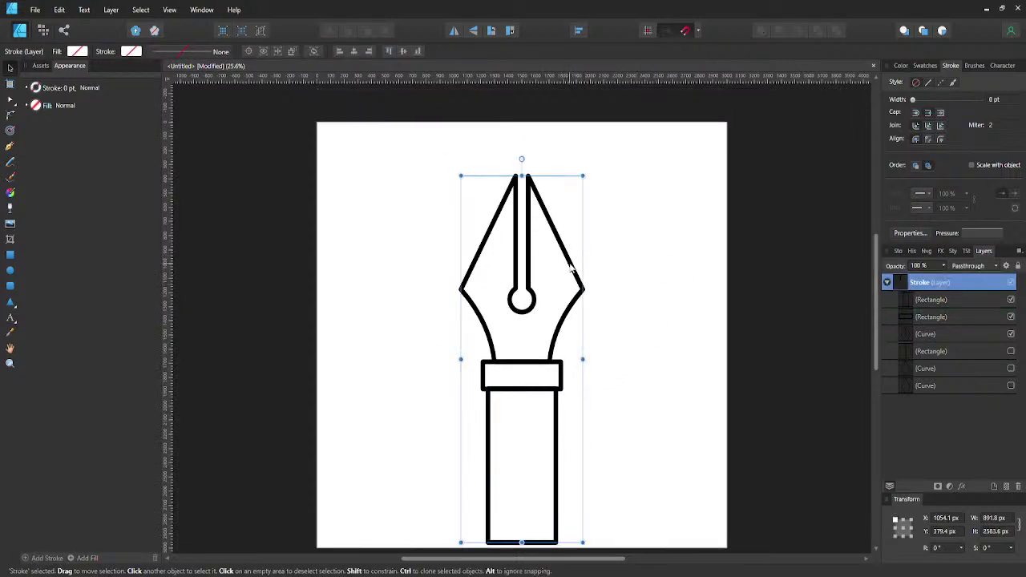
pyautogui.moveTo(566, 248); pyautogui.dragTo(565, 215)
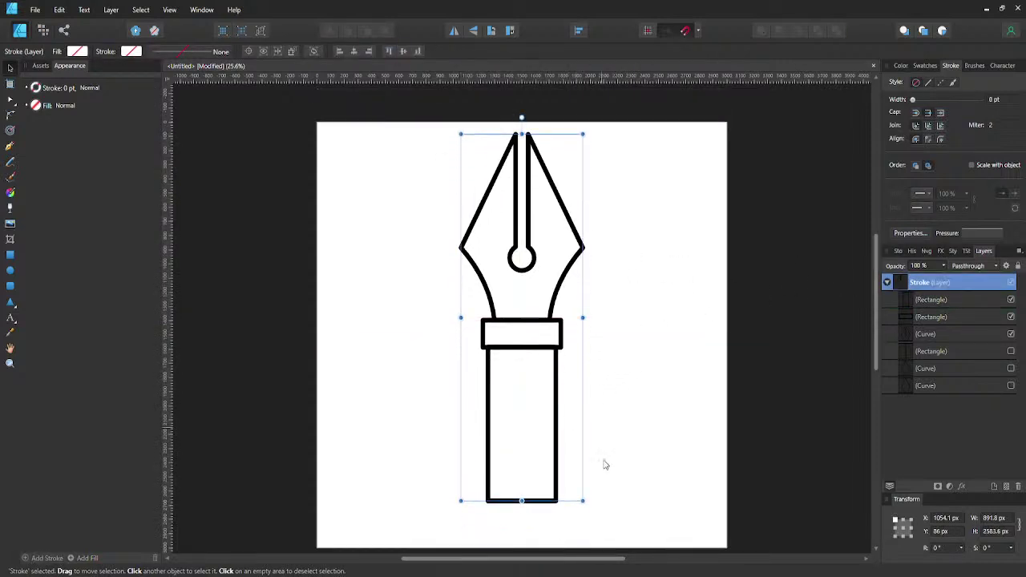
pyautogui.scroll(-2, 559, 476)
pyautogui.click(517, 468)
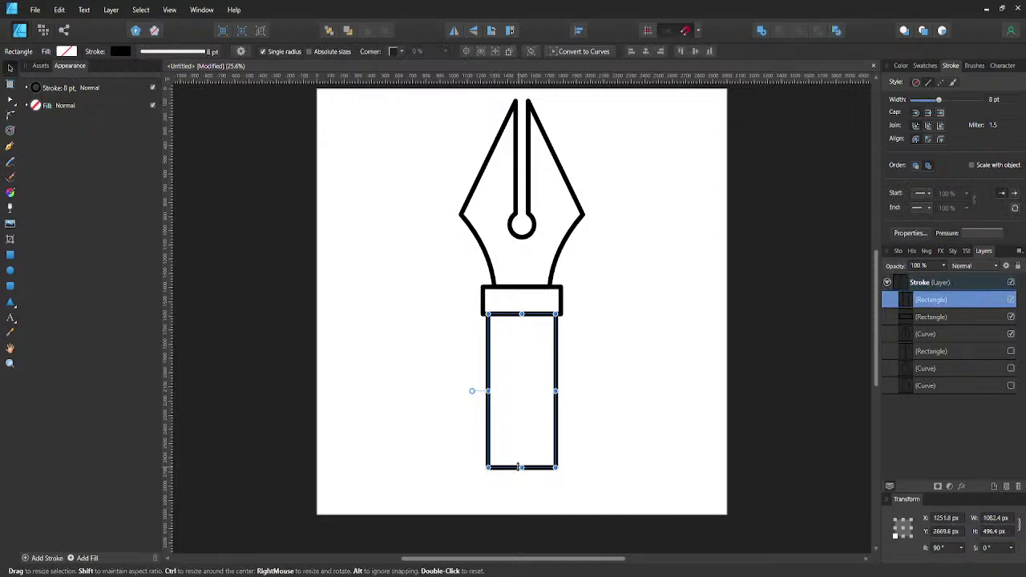
pyautogui.moveTo(520, 470); pyautogui.dragTo(520, 501)
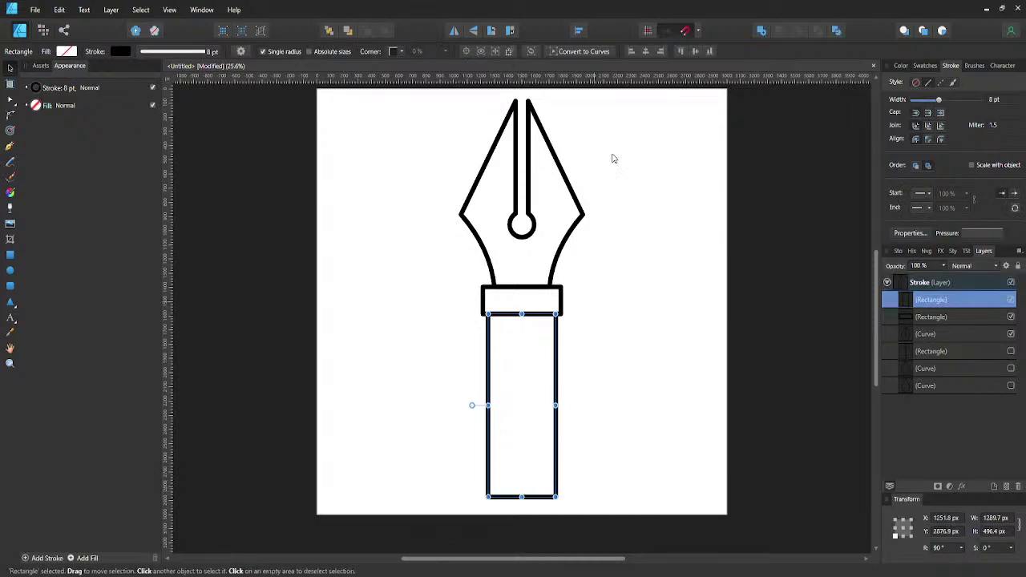
# - Duplicate the barrel, hide the copy, and convert the barrel to curves
pyautogui.hotkey('ctrl', 'j')
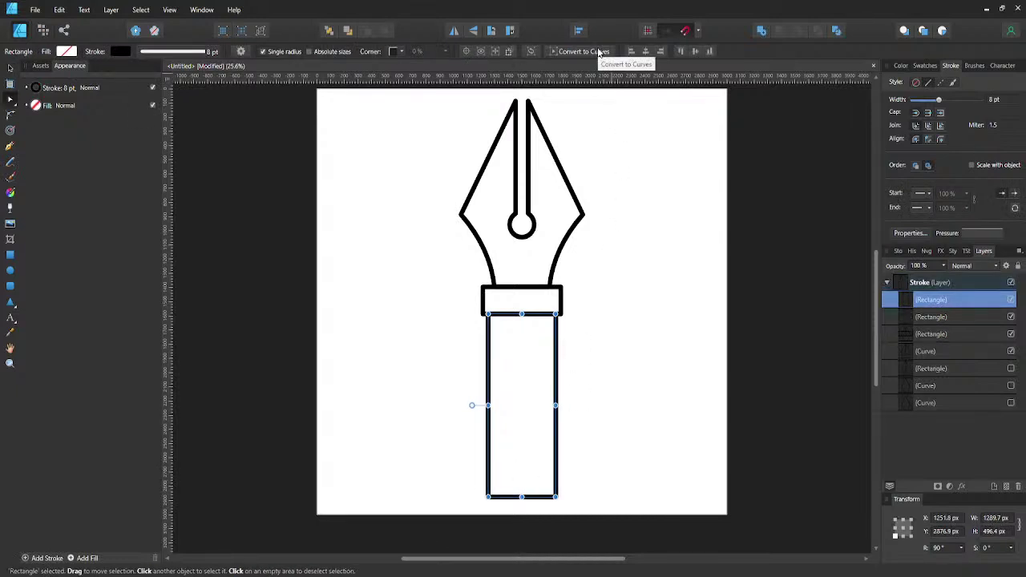
pyautogui.click(1012, 317)
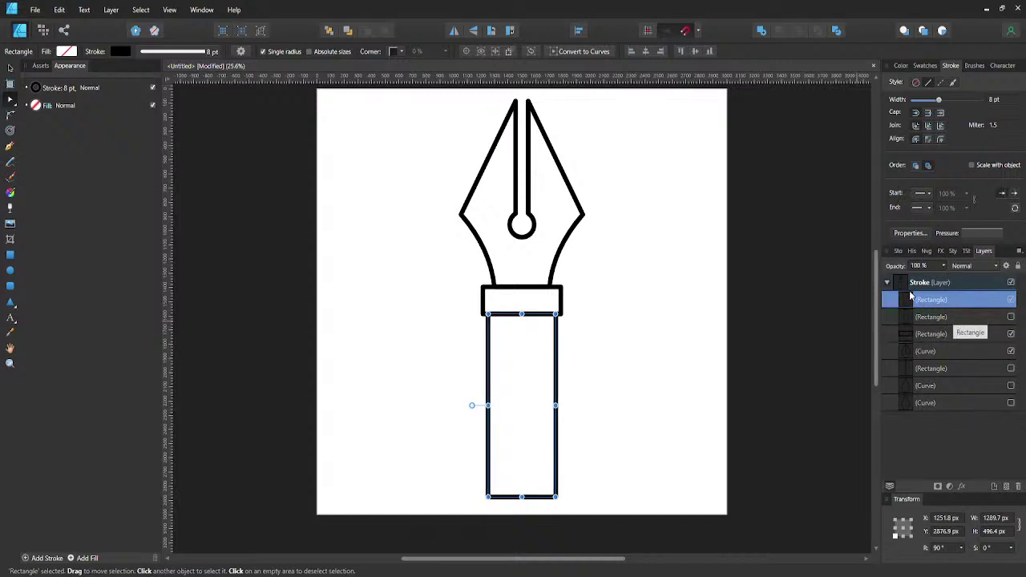
pyautogui.click(581, 50)
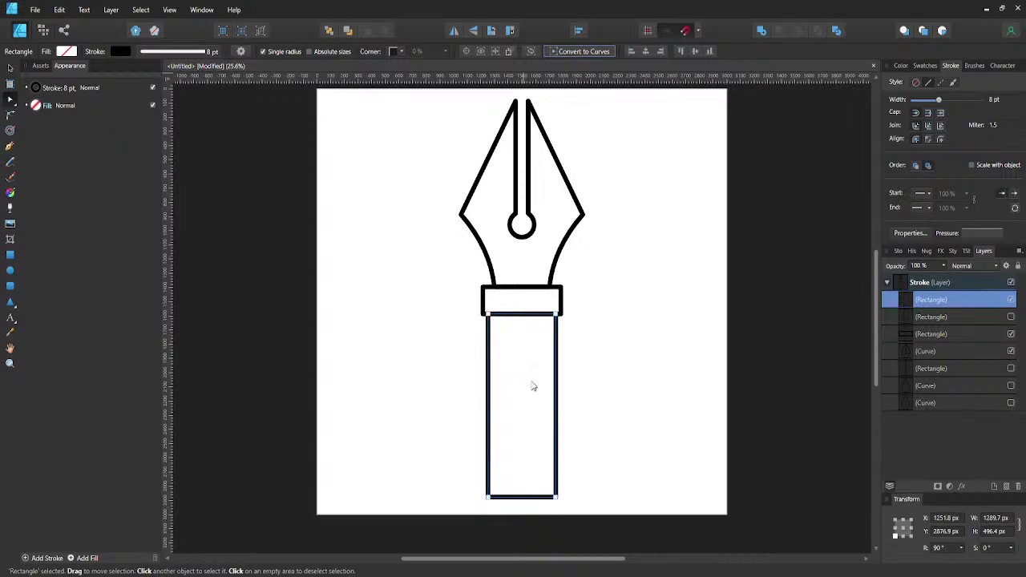
# - Bend the barrel curve's left and right sides inward with the Node tool to form a waist
pyautogui.press('a')
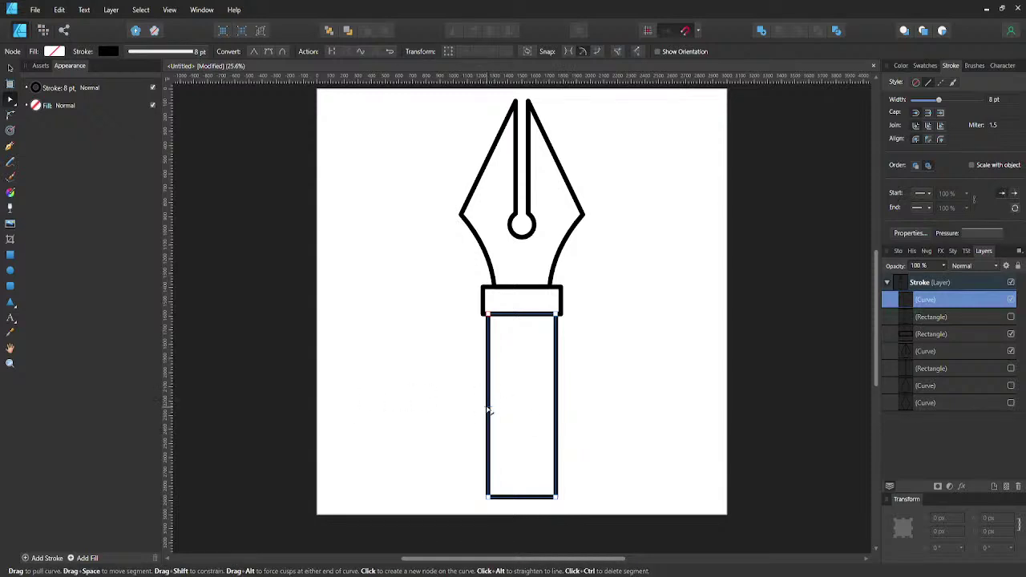
pyautogui.moveTo(488, 411); pyautogui.dragTo(498, 411)
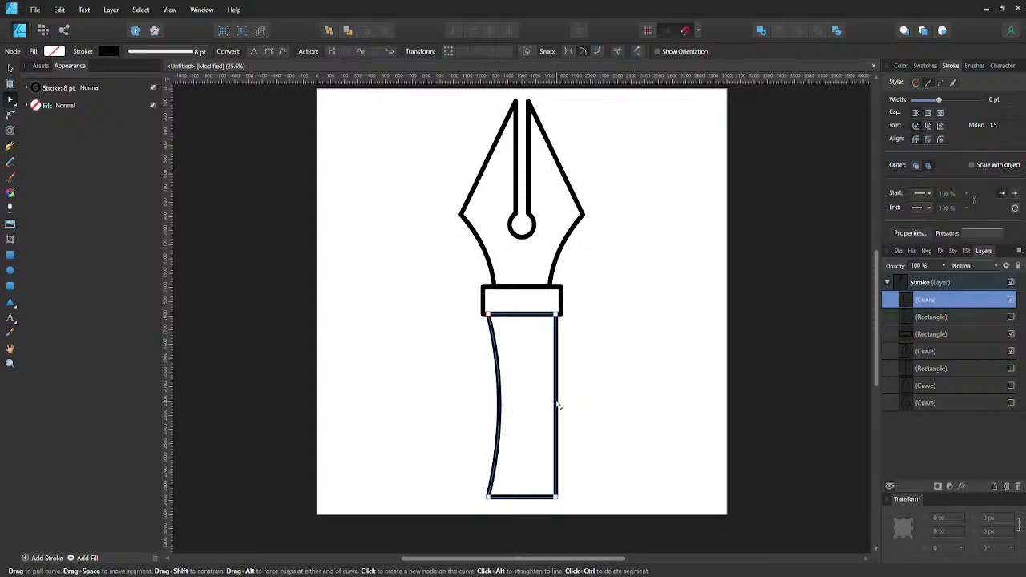
pyautogui.click(555, 403)
pyautogui.hotkey('ctrl', 'z')
pyautogui.hotkey('ctrl', 'z')
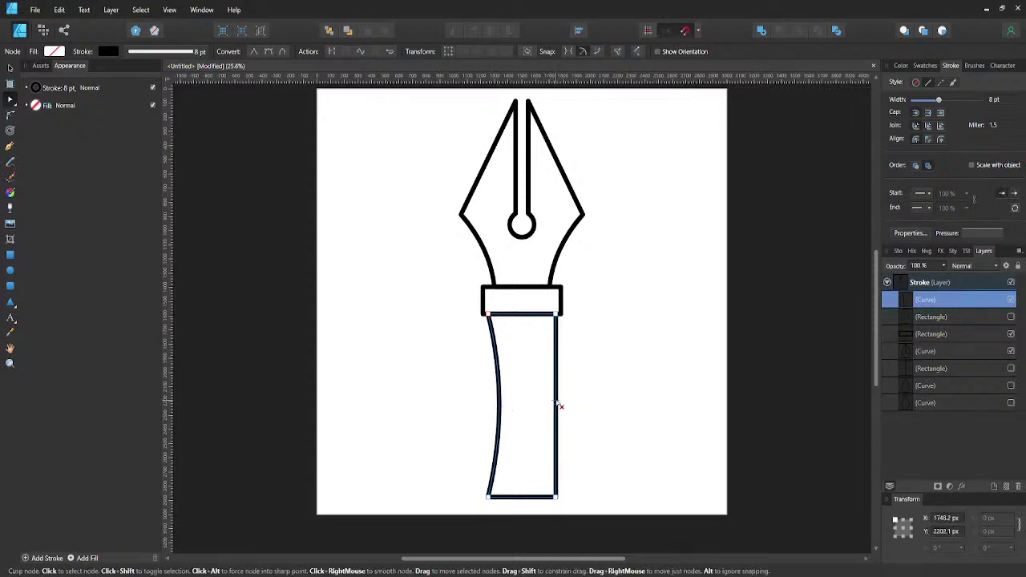
pyautogui.moveTo(559, 403); pyautogui.dragTo(547, 406)
pyautogui.click(545, 398)
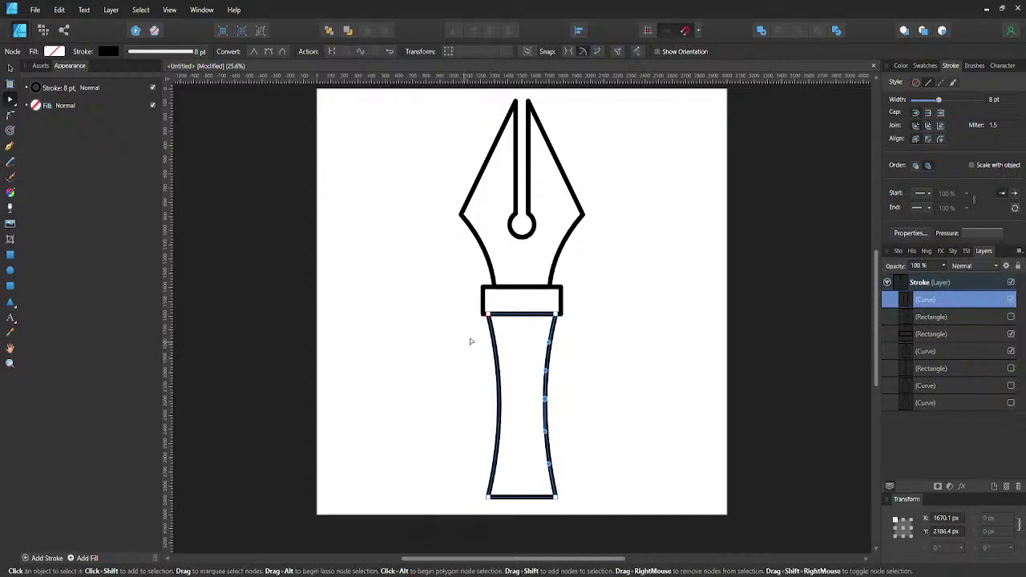
pyautogui.scroll(-2, 489, 331)
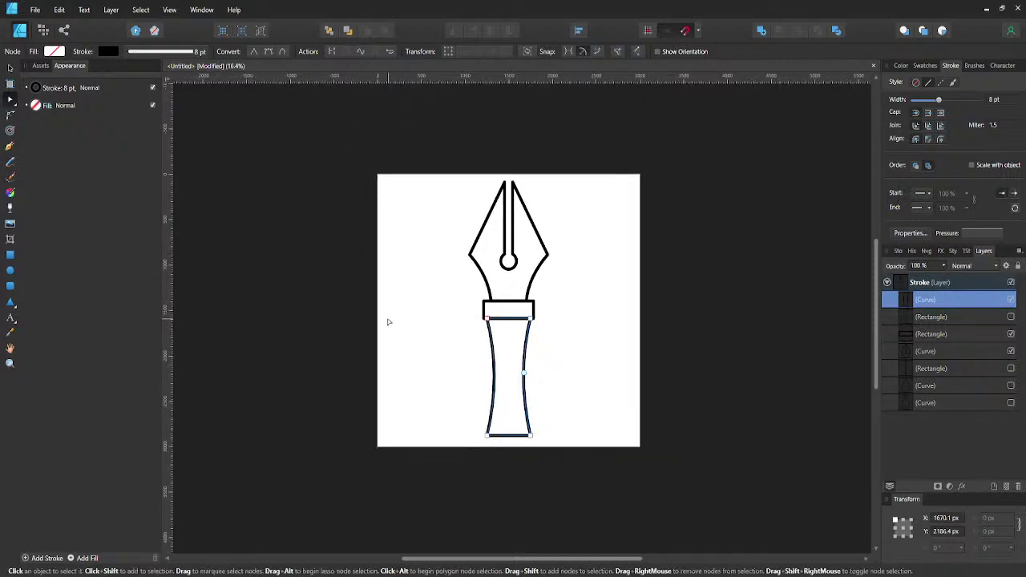
# - Paste the hand reference photo, enlarge it, and rotate it into place left of the pen
pyautogui.hotkey('ctrl', 'v')
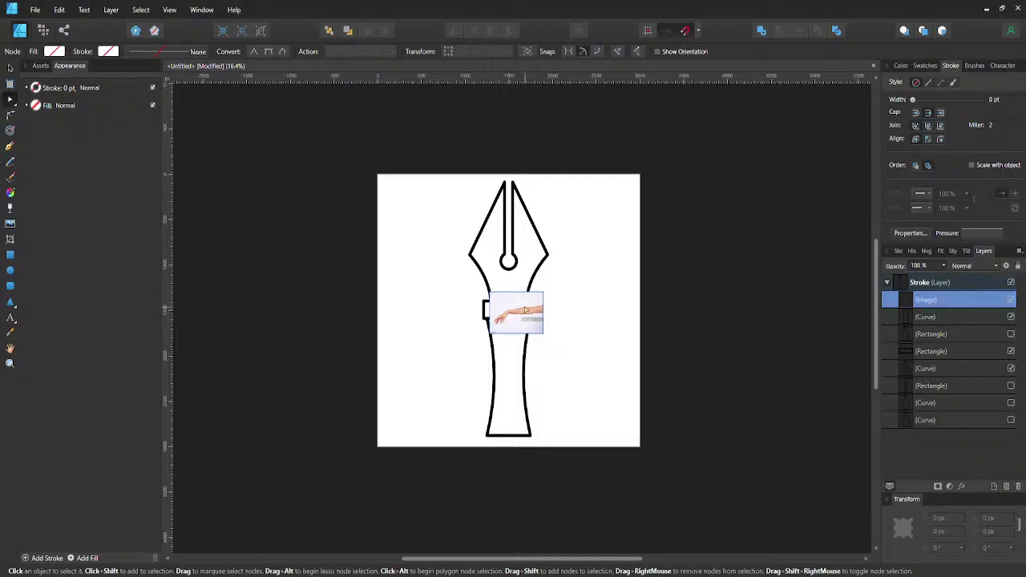
pyautogui.press('v')
pyautogui.moveTo(544, 291); pyautogui.dragTo(609, 425)
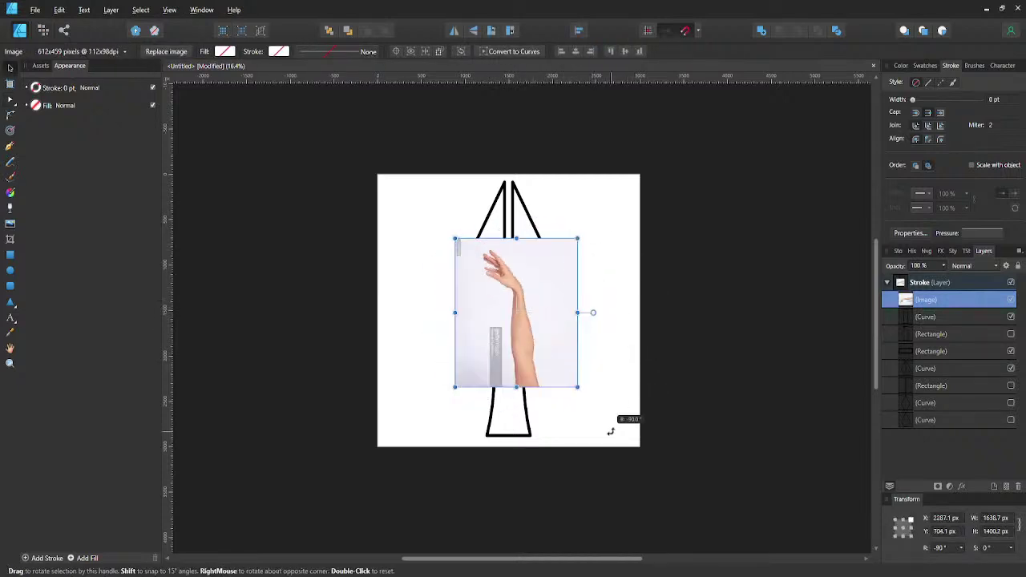
pyautogui.moveTo(553, 329); pyautogui.dragTo(407, 337)
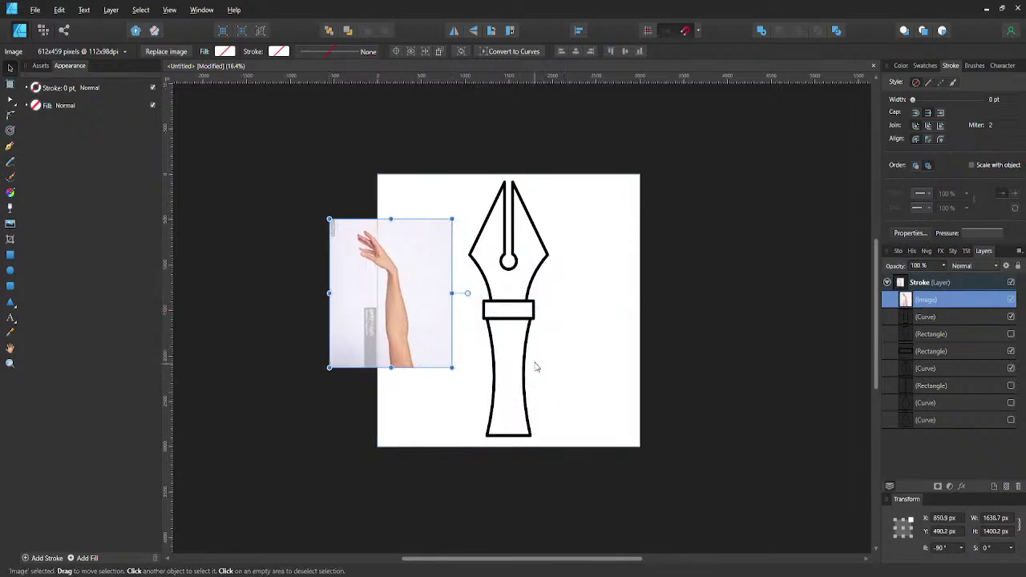
# - Delete the curved barrel, show the rectangle barrel, and keep a hidden duplicate
pyautogui.click(530, 367)
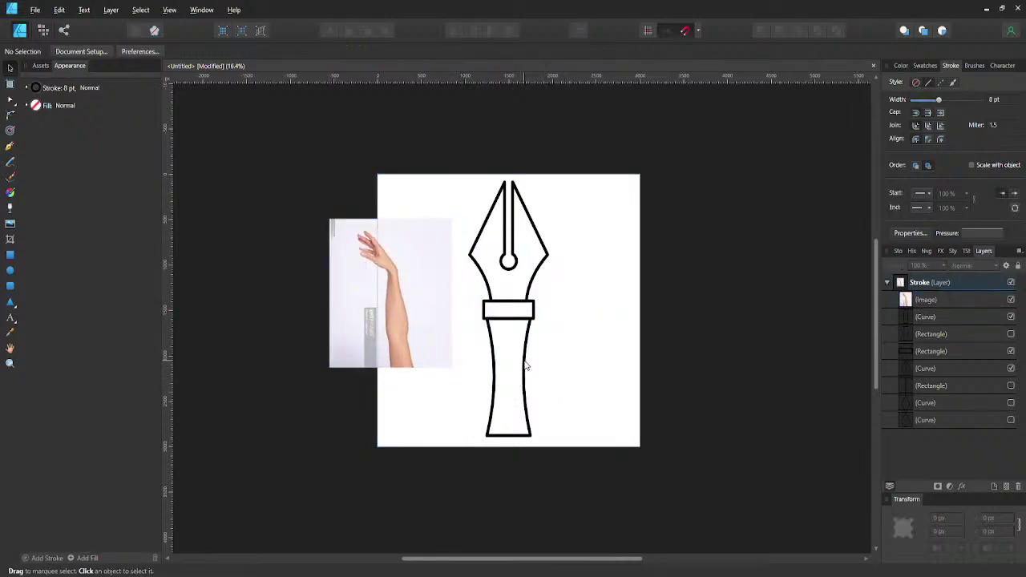
pyautogui.click(526, 365)
pyautogui.press('Delete')
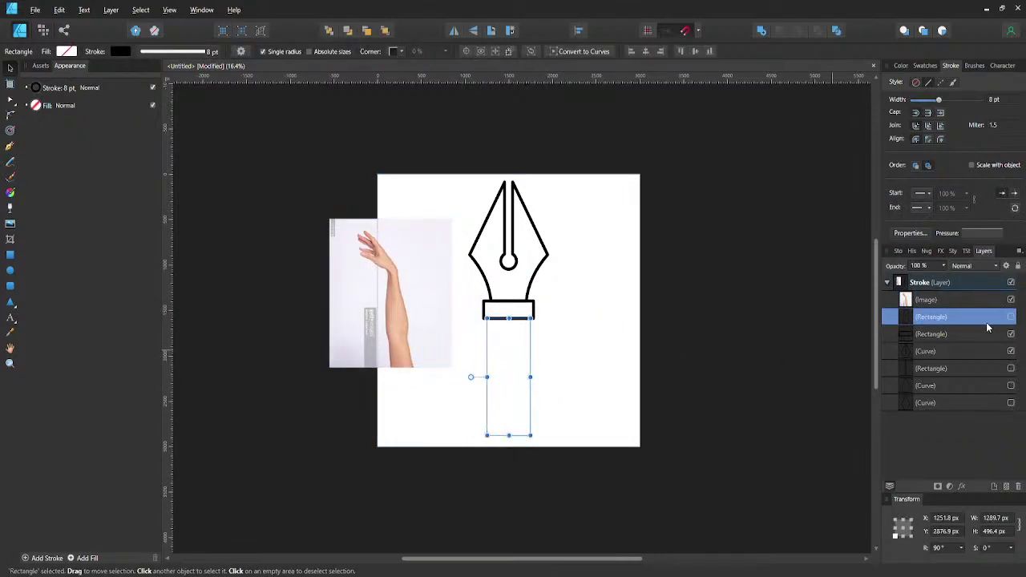
pyautogui.click(1012, 317)
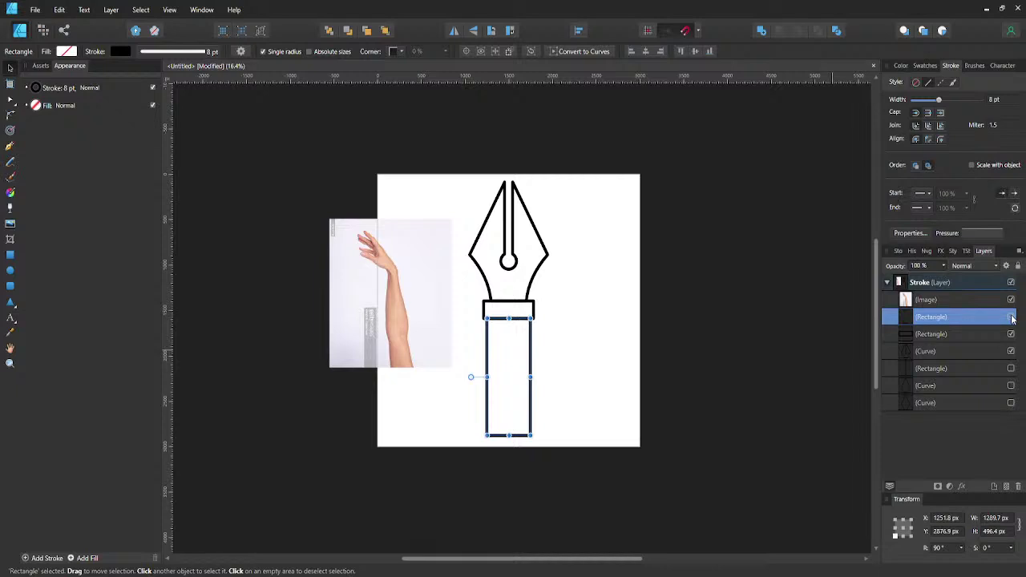
pyautogui.hotkey('ctrl', 'j')
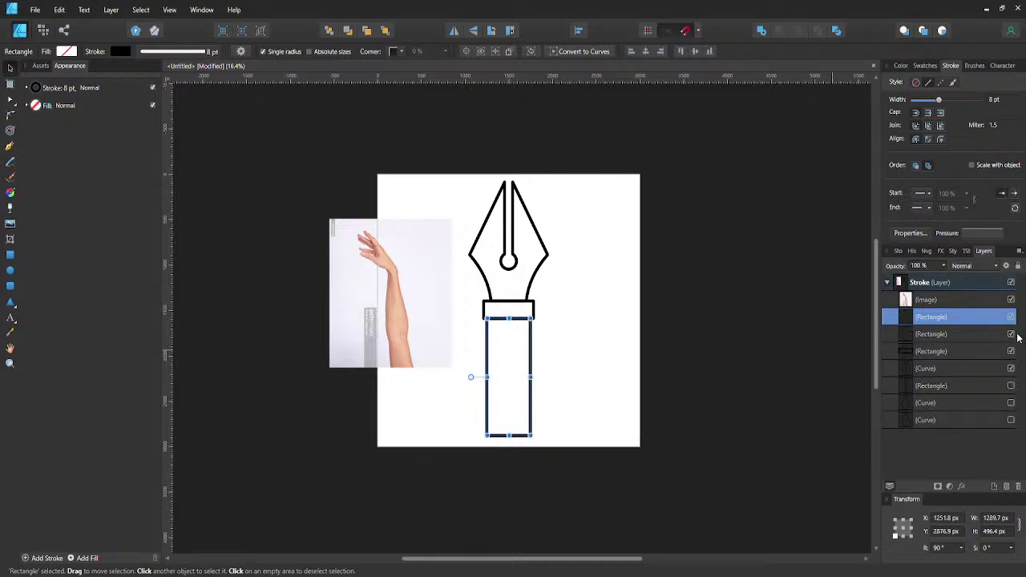
pyautogui.click(1012, 335)
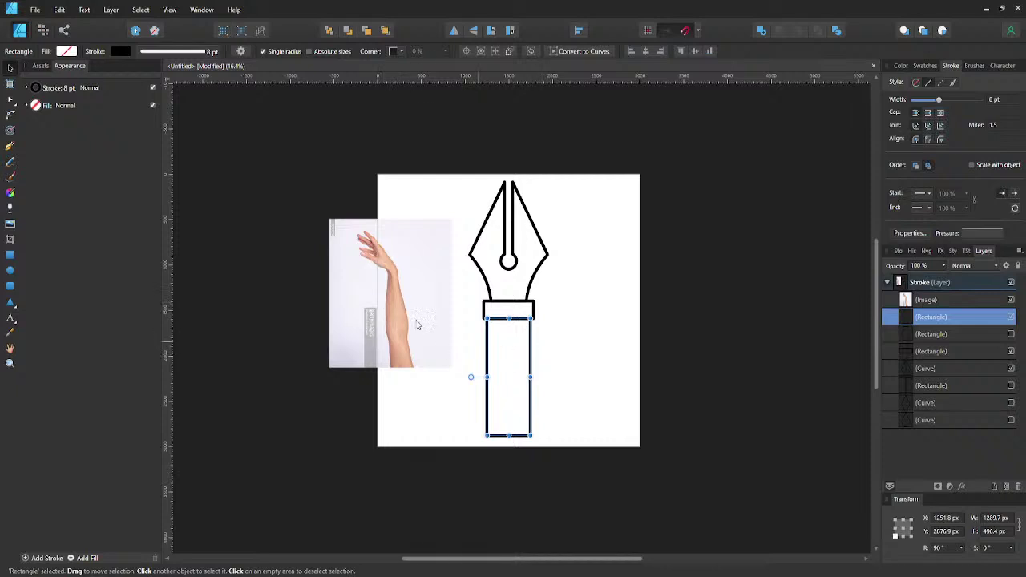
# - Convert the rectangle barrel to curves and move its top corners inward to taper it
pyautogui.click(584, 51)
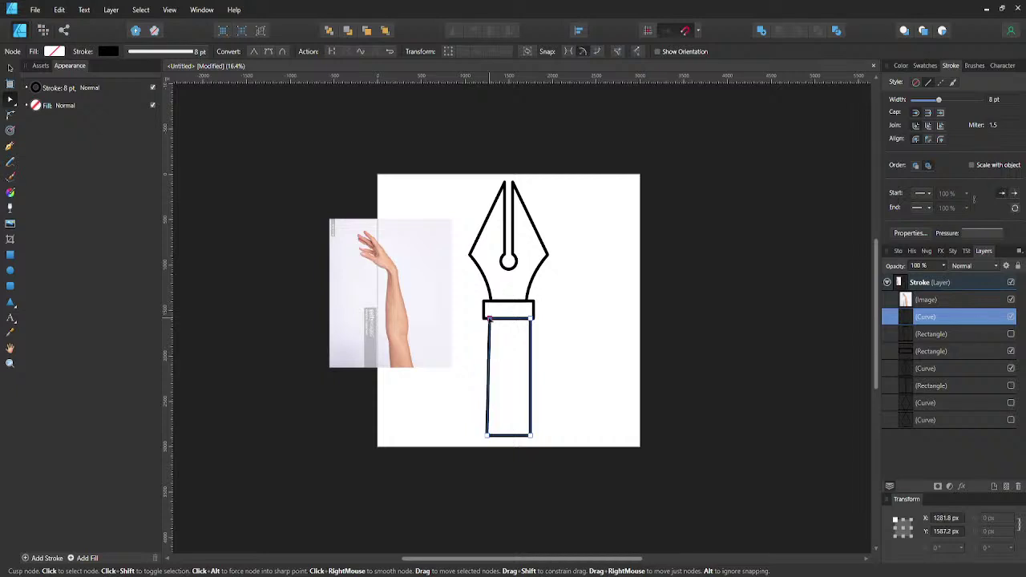
pyautogui.moveTo(487, 318); pyautogui.dragTo(491, 320)
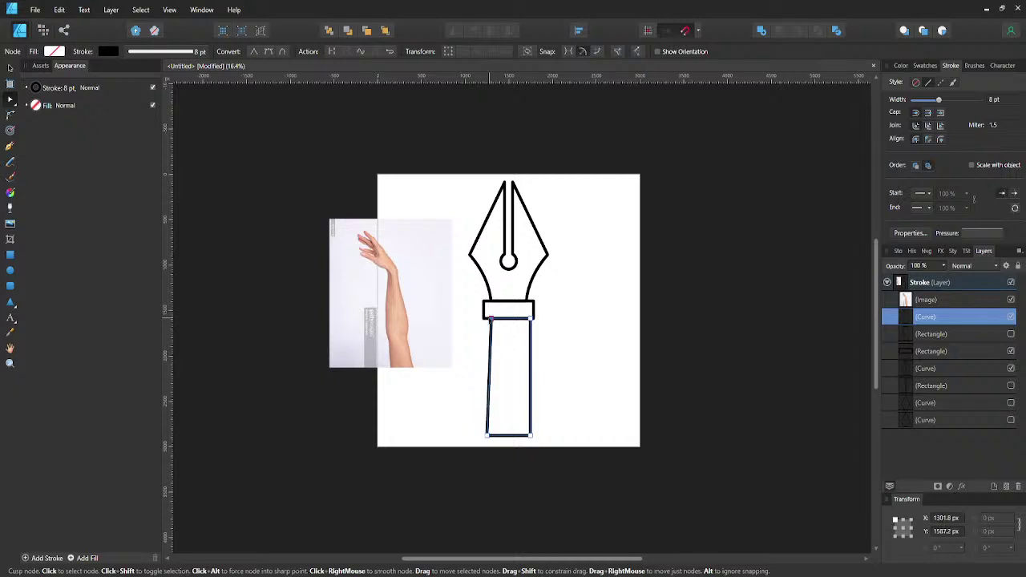
pyautogui.click(531, 319)
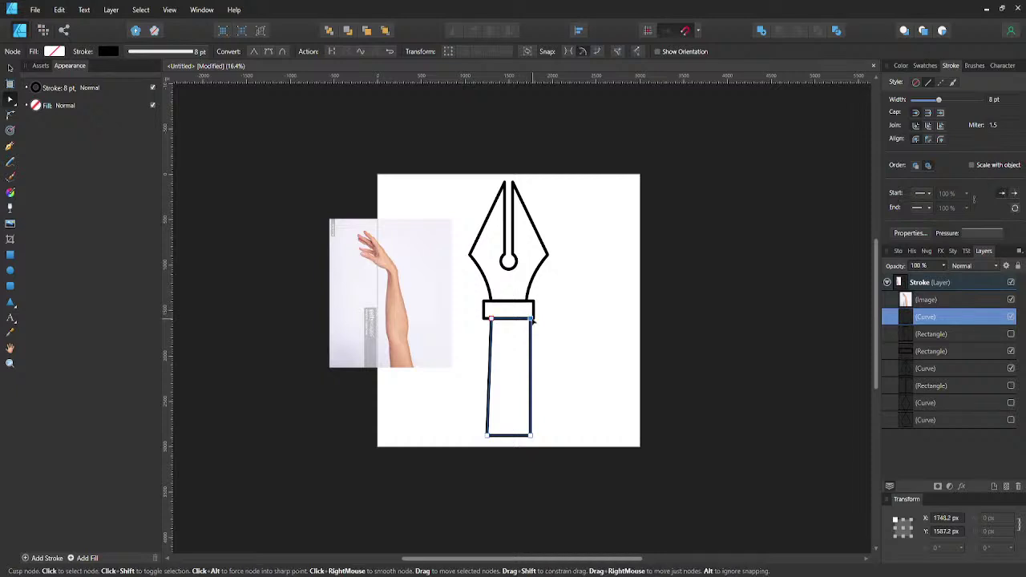
pyautogui.moveTo(531, 320); pyautogui.dragTo(526, 320)
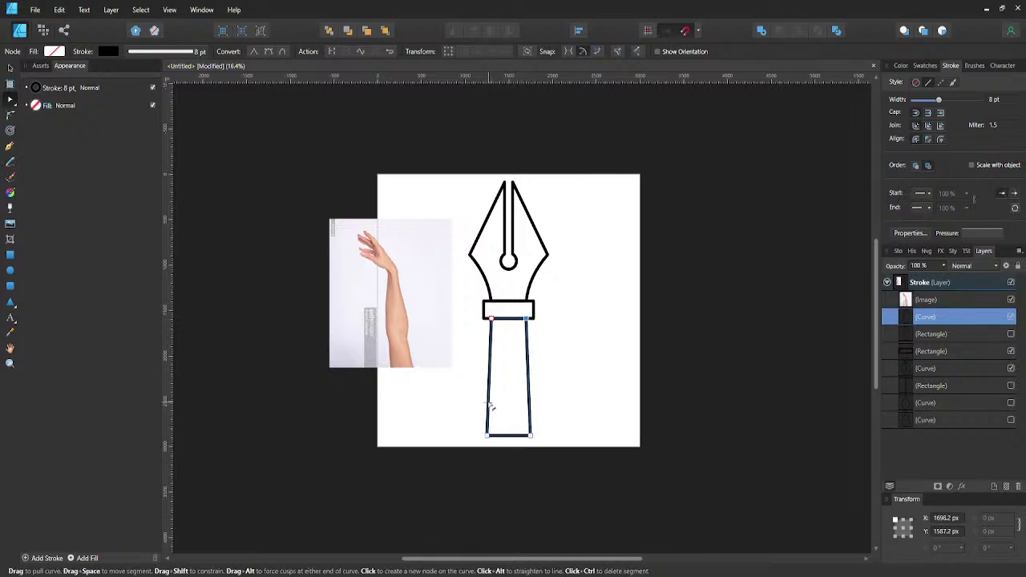
# - Bow the barrel's left side outward into a rounded grip
pyautogui.moveTo(490, 405); pyautogui.dragTo(487, 406)
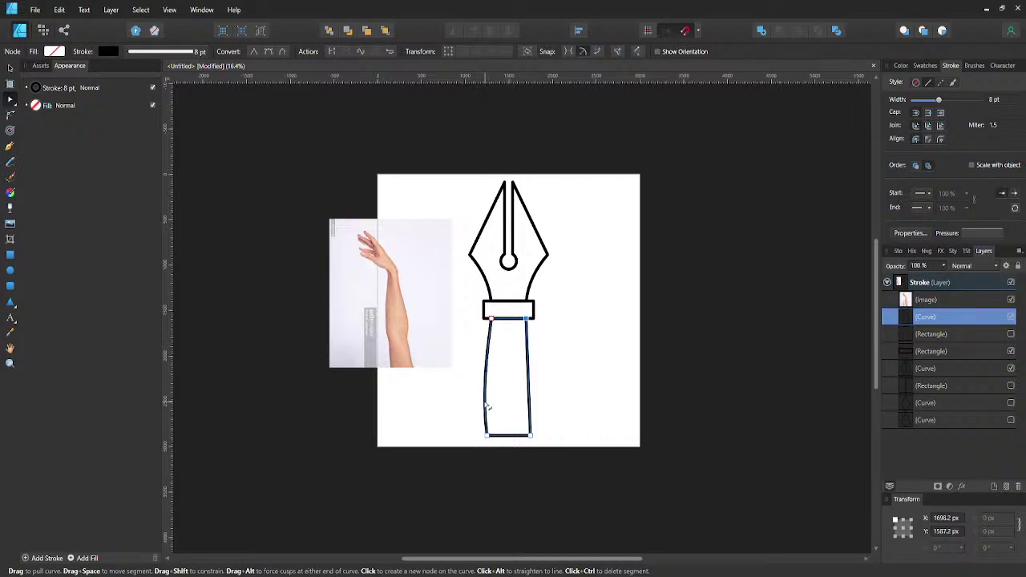
pyautogui.moveTo(487, 406); pyautogui.dragTo(536, 403)
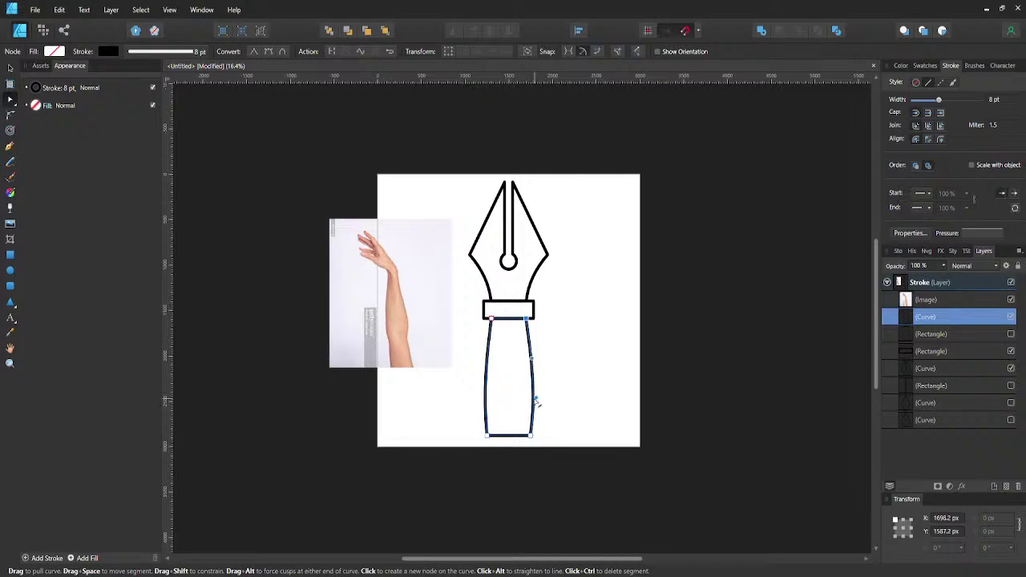
pyautogui.click(569, 395)
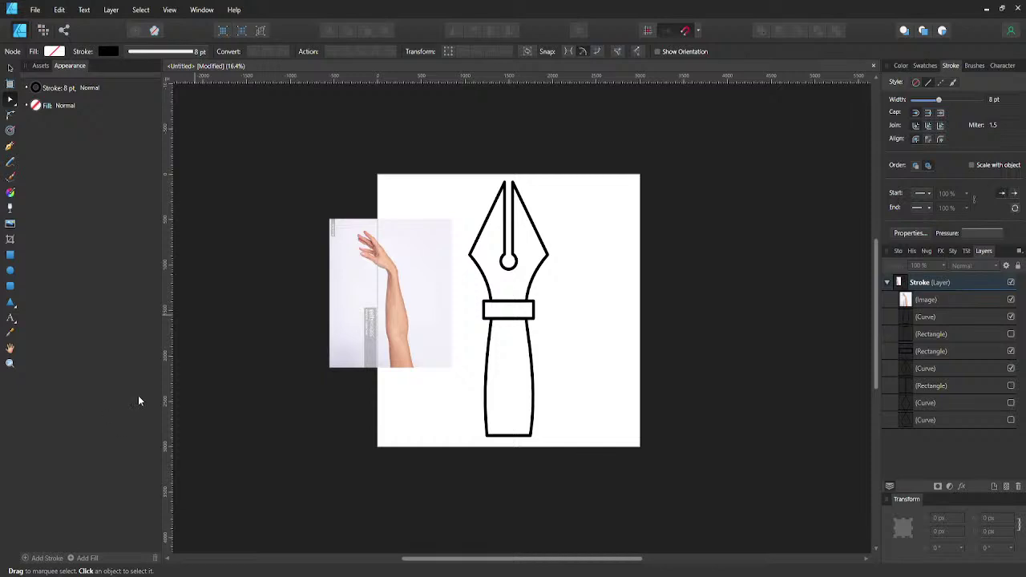
pyautogui.click(486, 390)
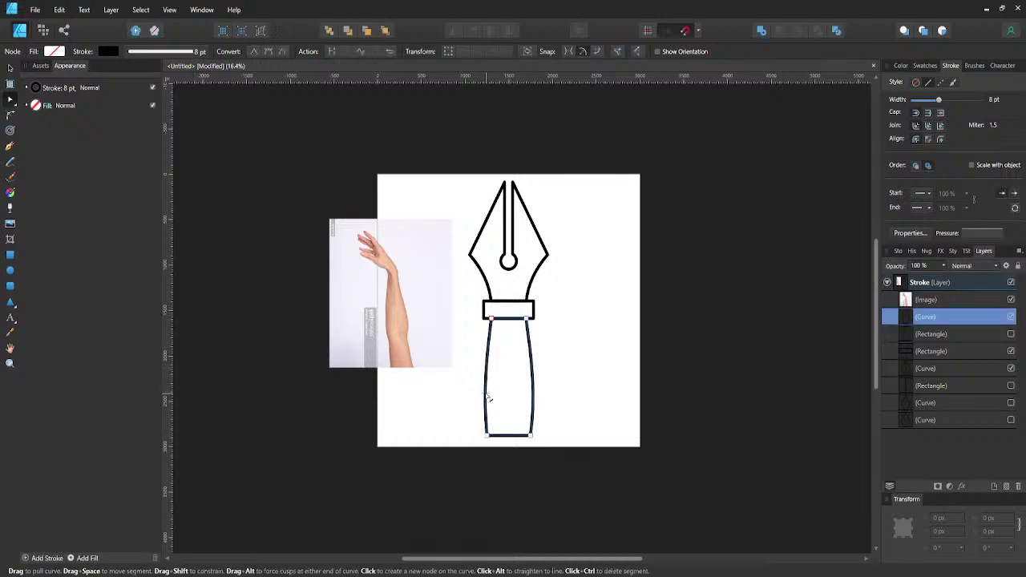
pyautogui.moveTo(485, 396); pyautogui.dragTo(486, 401)
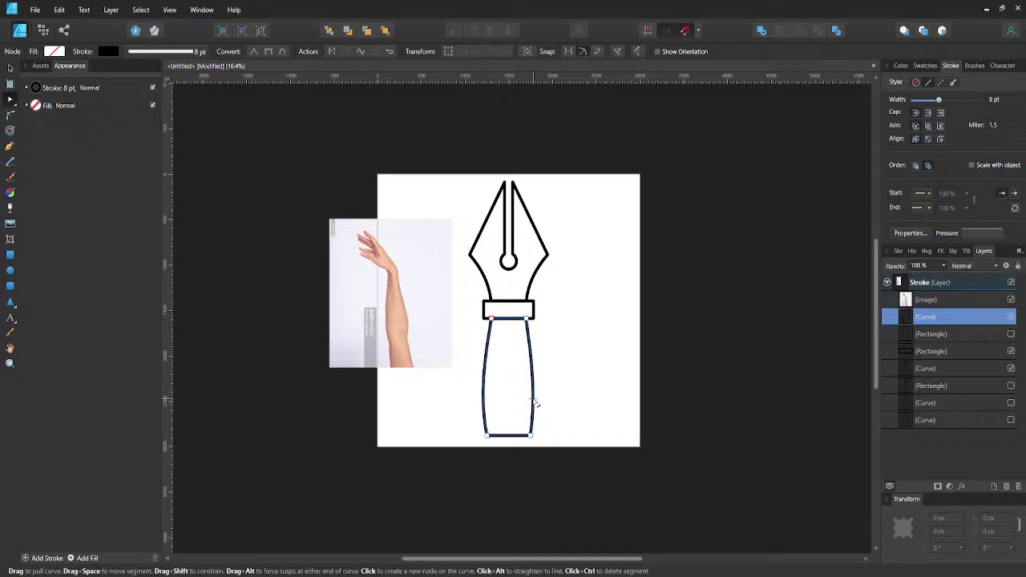
pyautogui.click(559, 377)
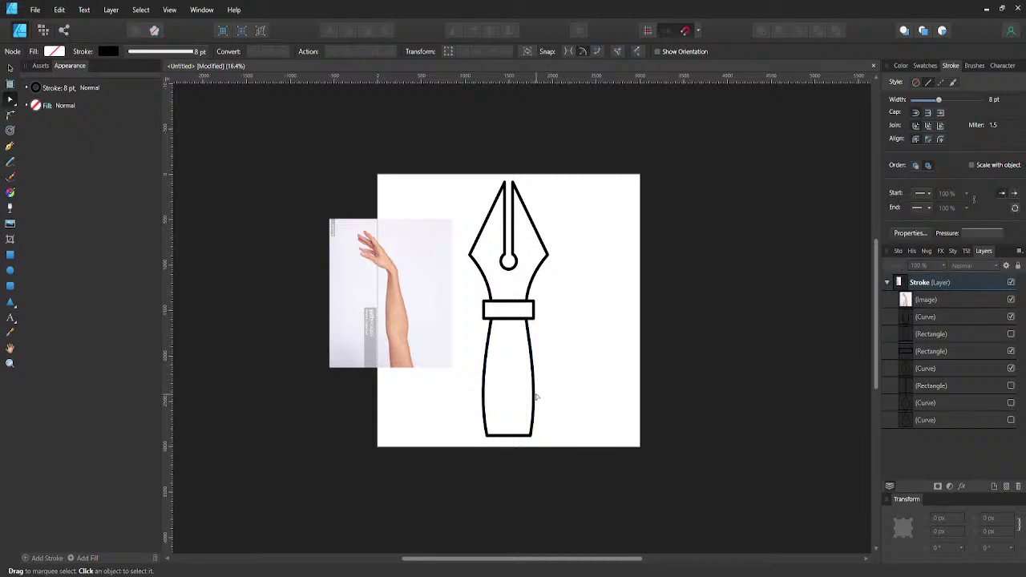
pyautogui.click(535, 395)
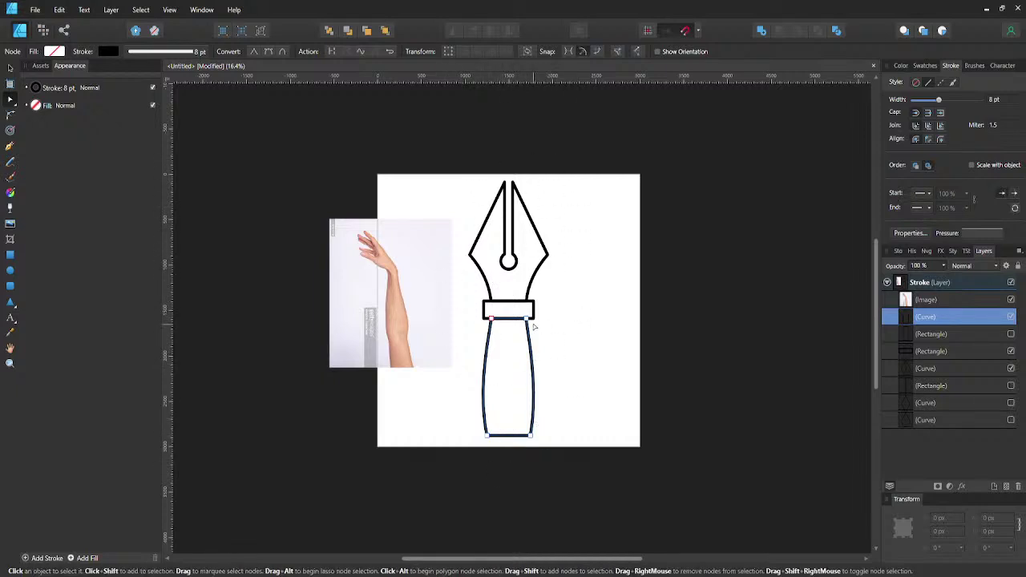
pyautogui.click(600, 327)
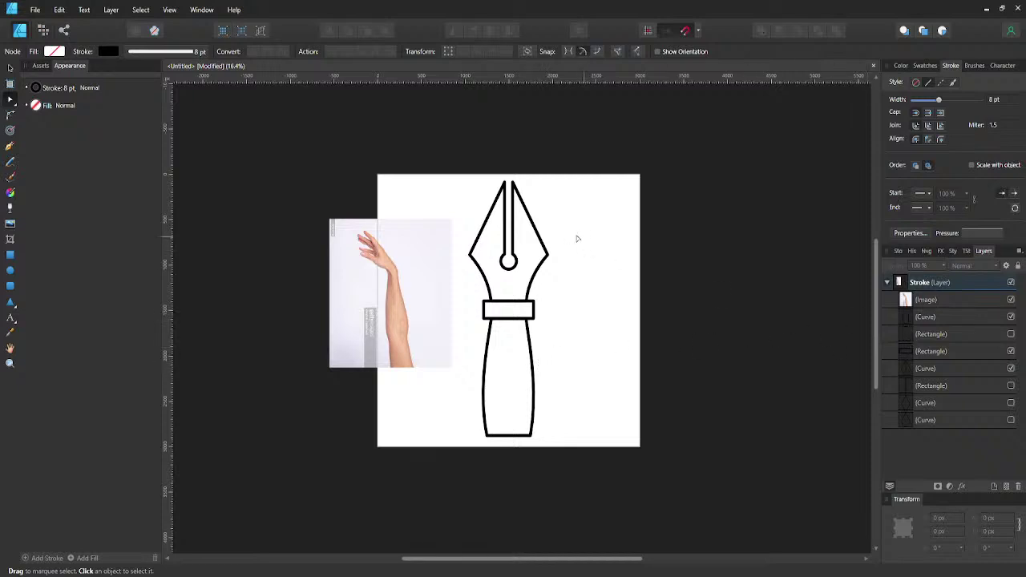
# - Scale the nib and ferrule down together to a smaller size
pyautogui.click(542, 272)
pyautogui.keyDown('shift'); pyautogui.click(537, 309); pyautogui.keyUp('shift')
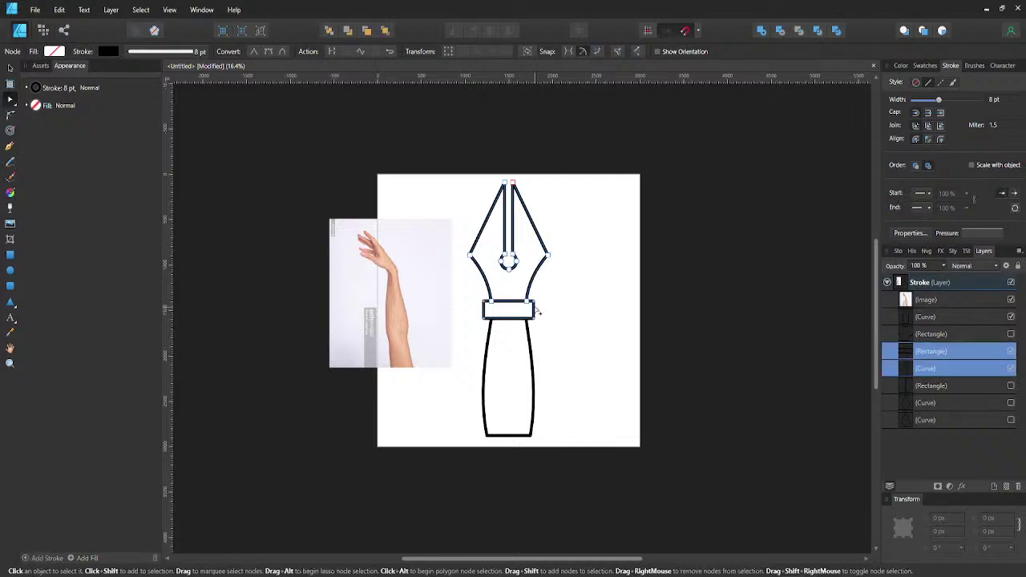
pyautogui.press('v')
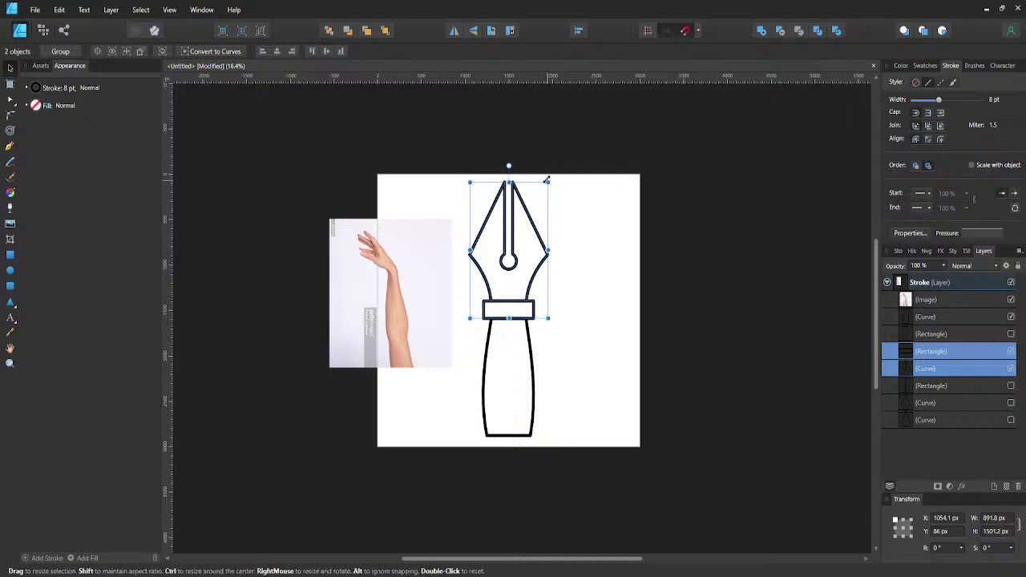
pyautogui.moveTo(547, 182); pyautogui.dragTo(539, 190)
pyautogui.press('alt')
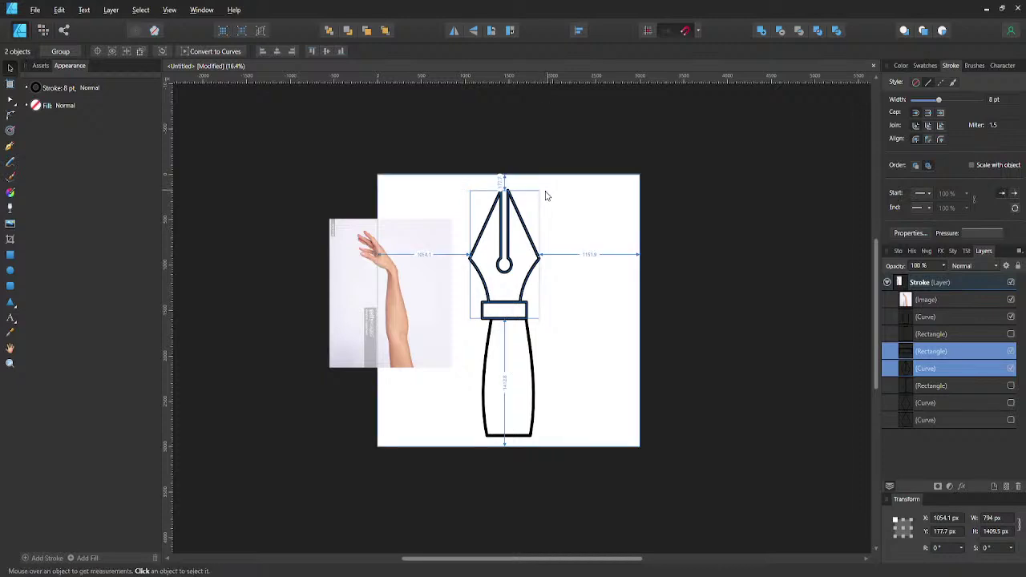
pyautogui.moveTo(539, 190); pyautogui.dragTo(532, 198)
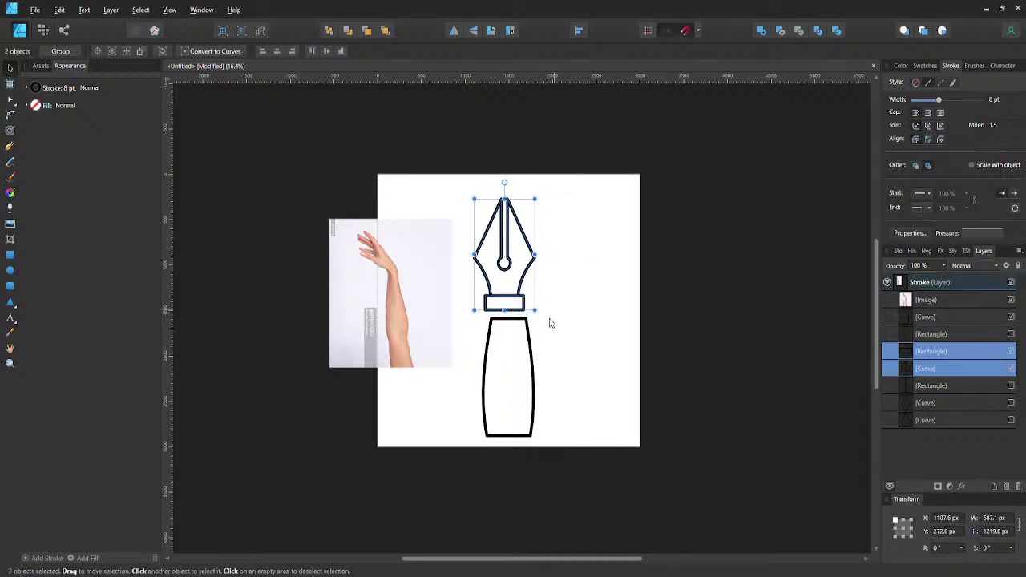
# - Group the nib with its ferrule collar and centre the group over the pen body
pyautogui.click(535, 348)
pyautogui.click(532, 350)
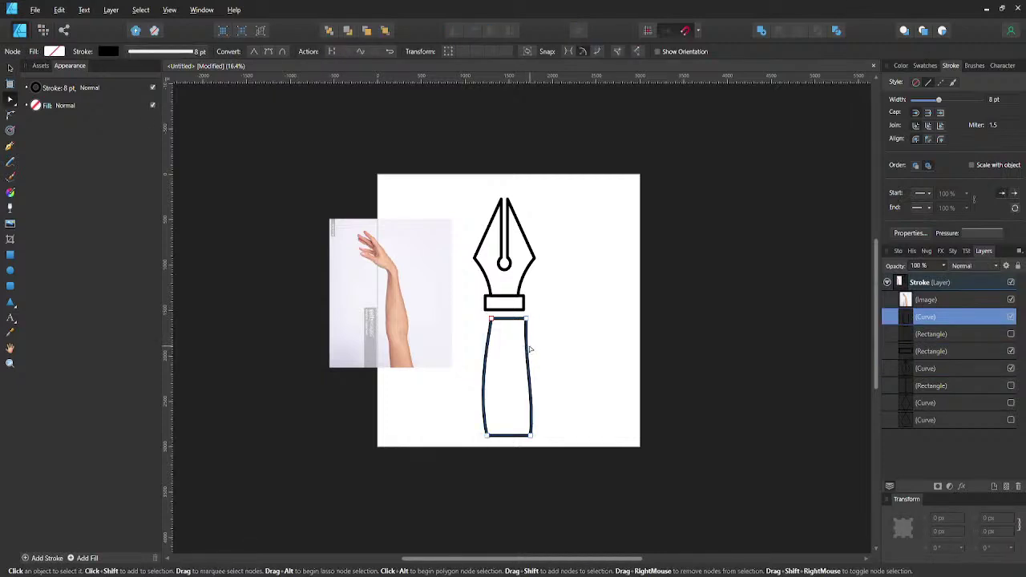
pyautogui.click(531, 350)
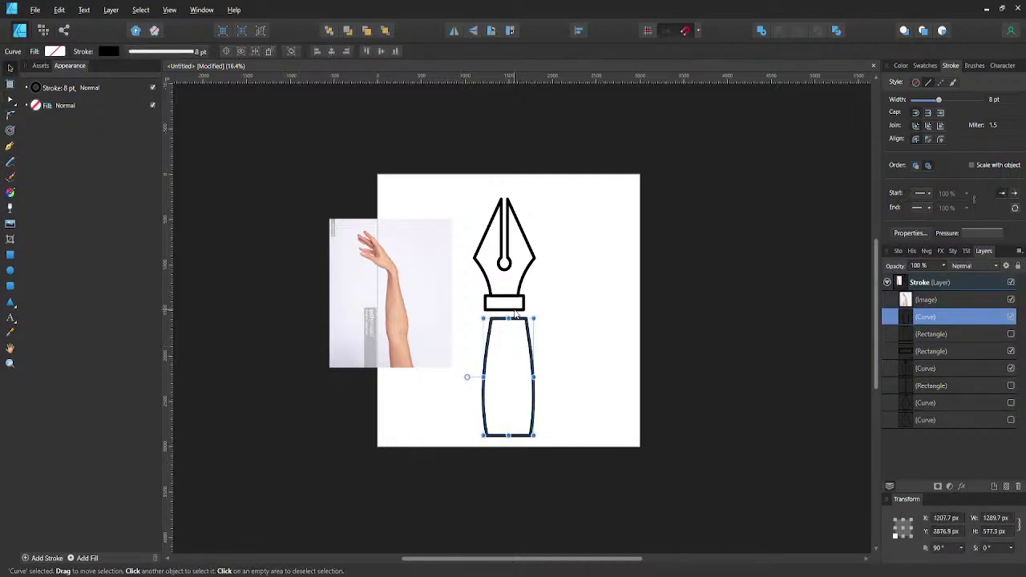
pyautogui.keyDown('shift'); pyautogui.click(515, 309); pyautogui.keyUp('shift')
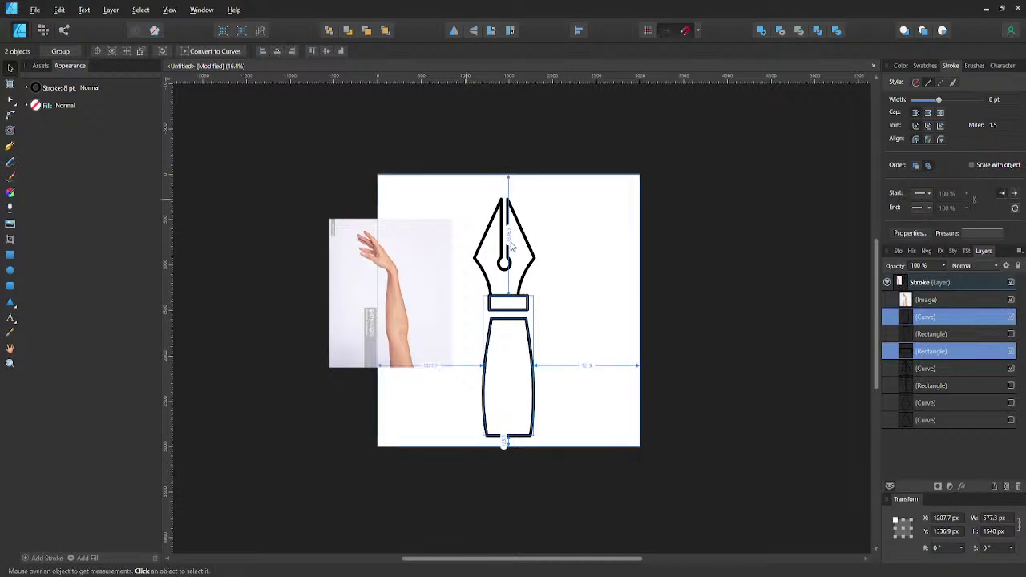
pyautogui.click(526, 267)
pyautogui.keyDown('shift'); pyautogui.click(512, 304); pyautogui.keyUp('shift')
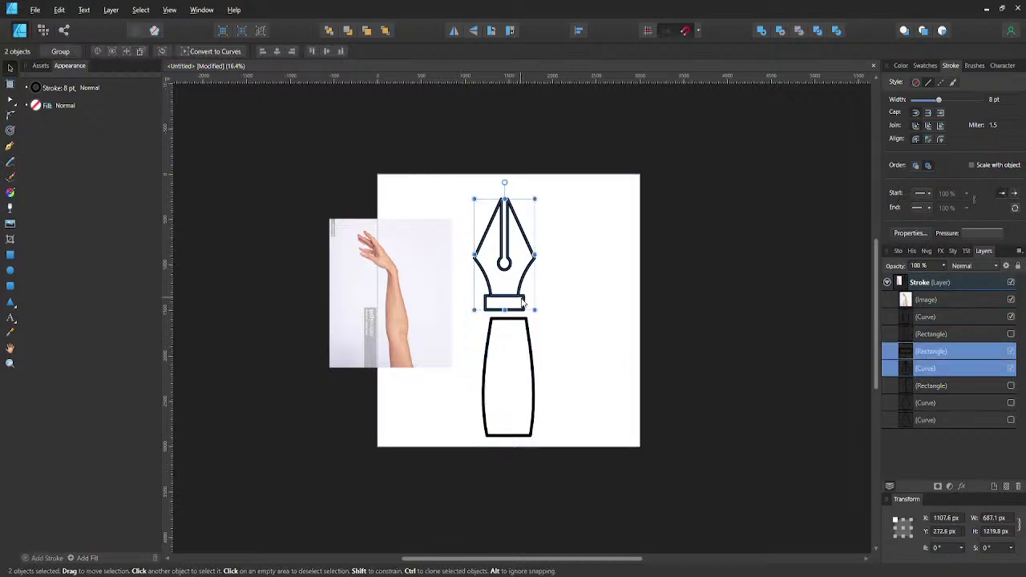
pyautogui.hotkey('ctrl', 'g')
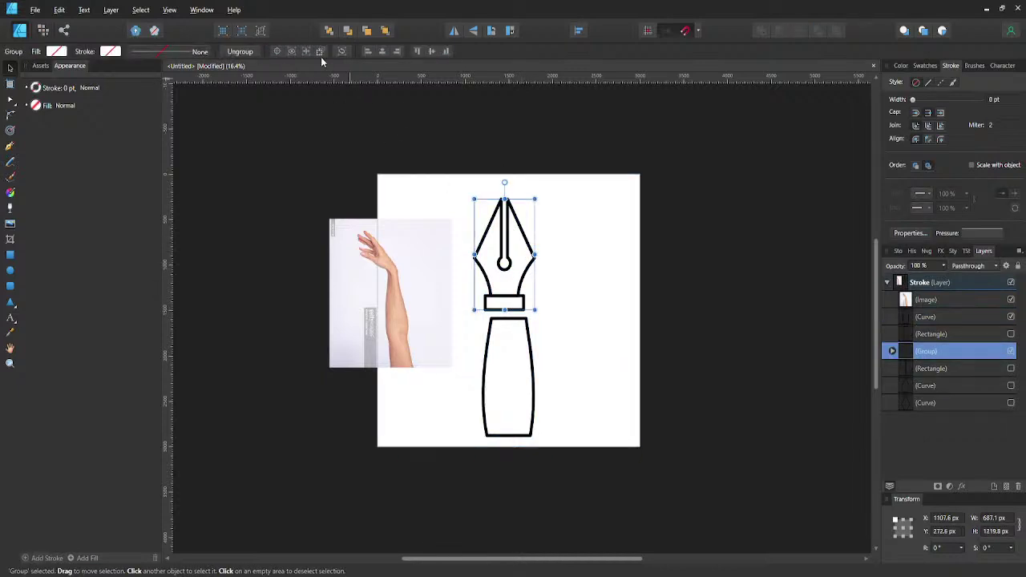
pyautogui.click(382, 51)
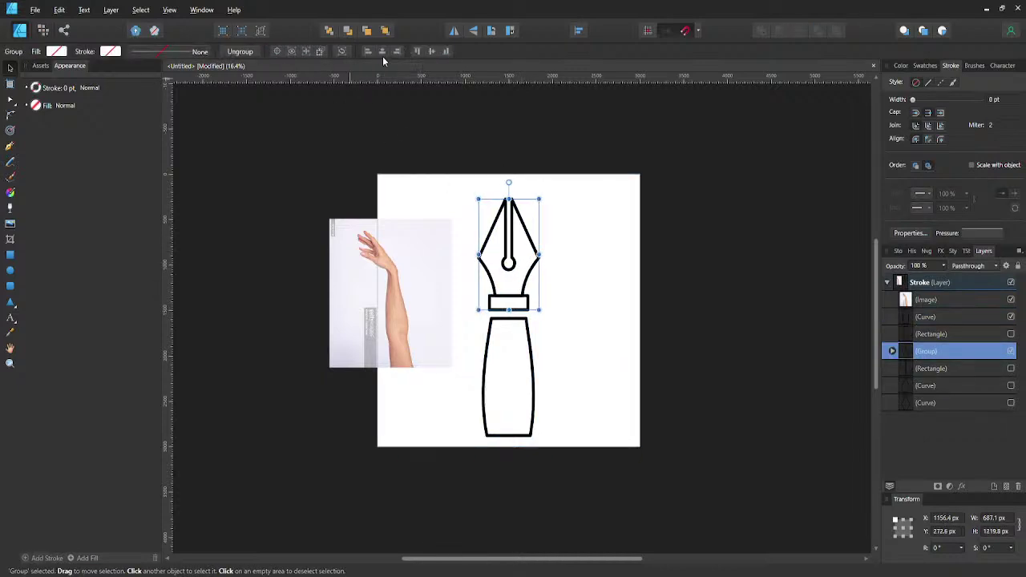
pyautogui.click(532, 340)
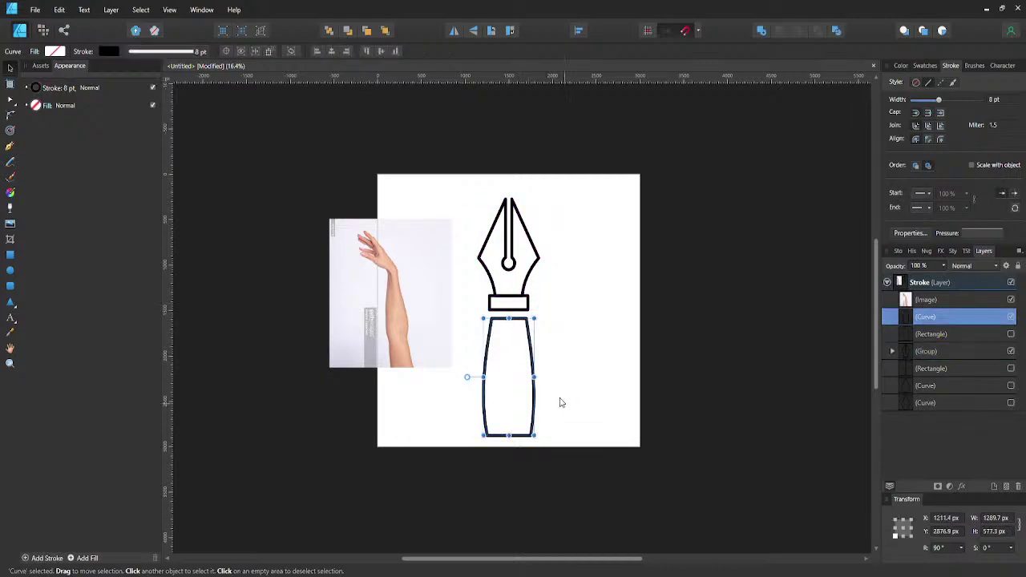
# - Move the pen body up to meet the collar and lengthen it downward
pyautogui.moveTo(532, 338); pyautogui.dragTo(530, 328)
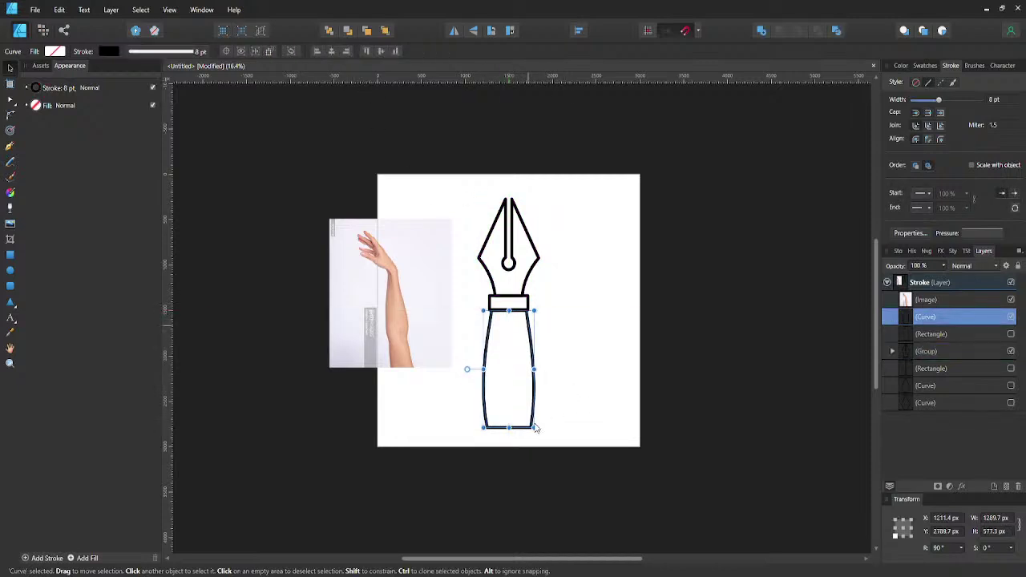
pyautogui.moveTo(509, 429); pyautogui.dragTo(554, 458)
pyautogui.press('a')
pyautogui.press('Delete')
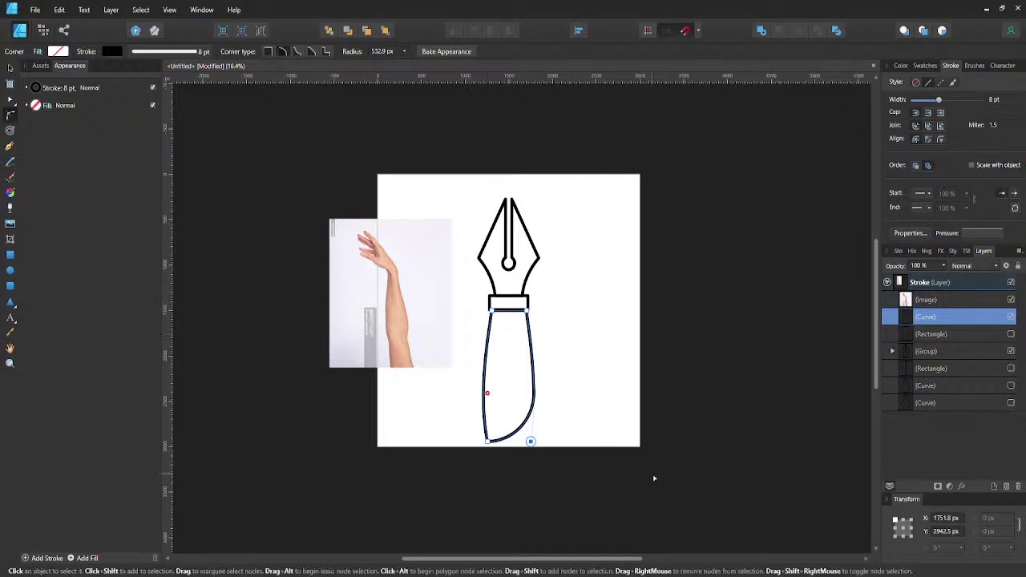
pyautogui.hotkey('ctrl', 'z')
# - Fully round both bottom corners of the pen body with the Corner tool
pyautogui.click(491, 445)
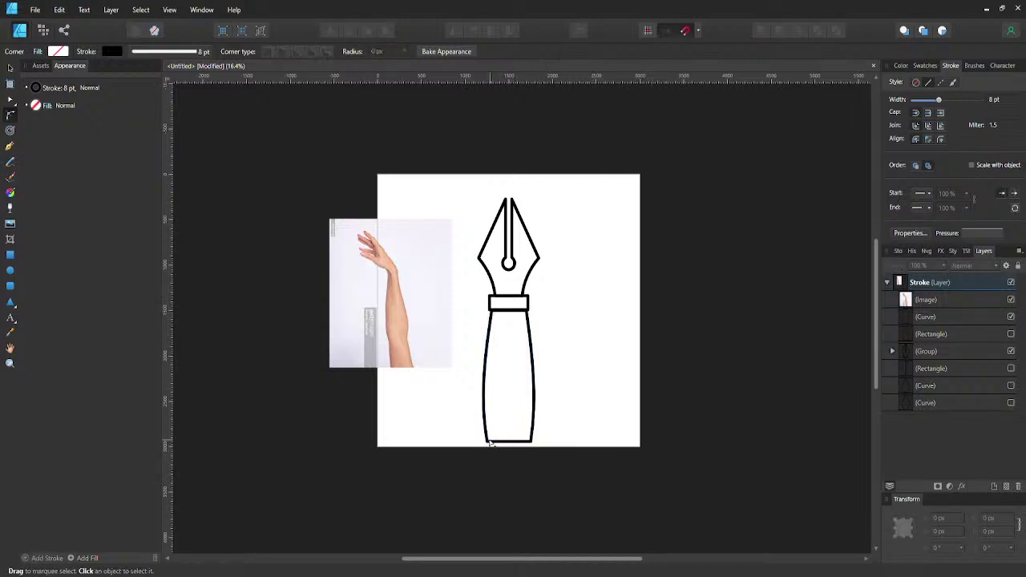
pyautogui.click(491, 445)
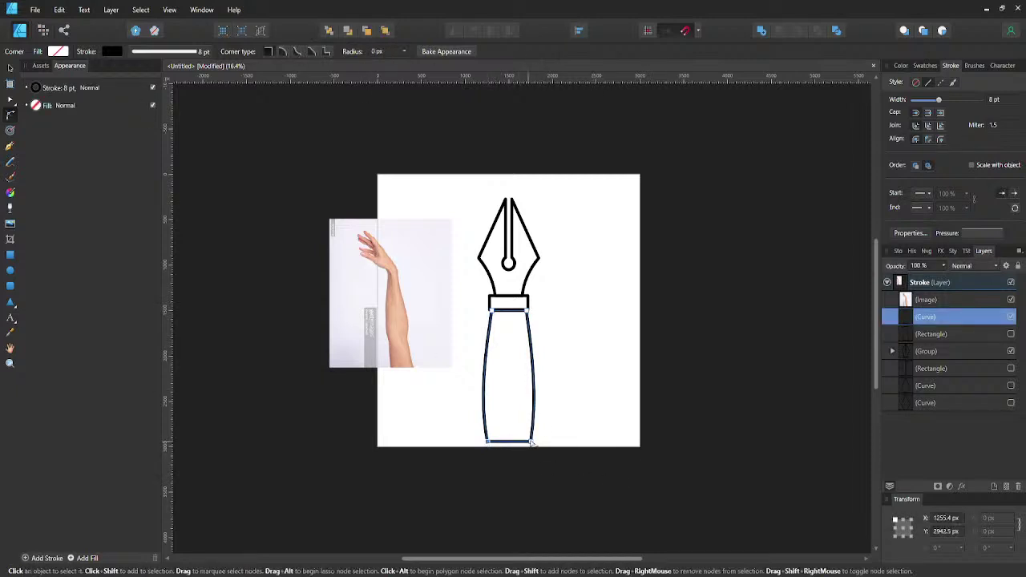
pyautogui.moveTo(532, 442); pyautogui.dragTo(514, 366)
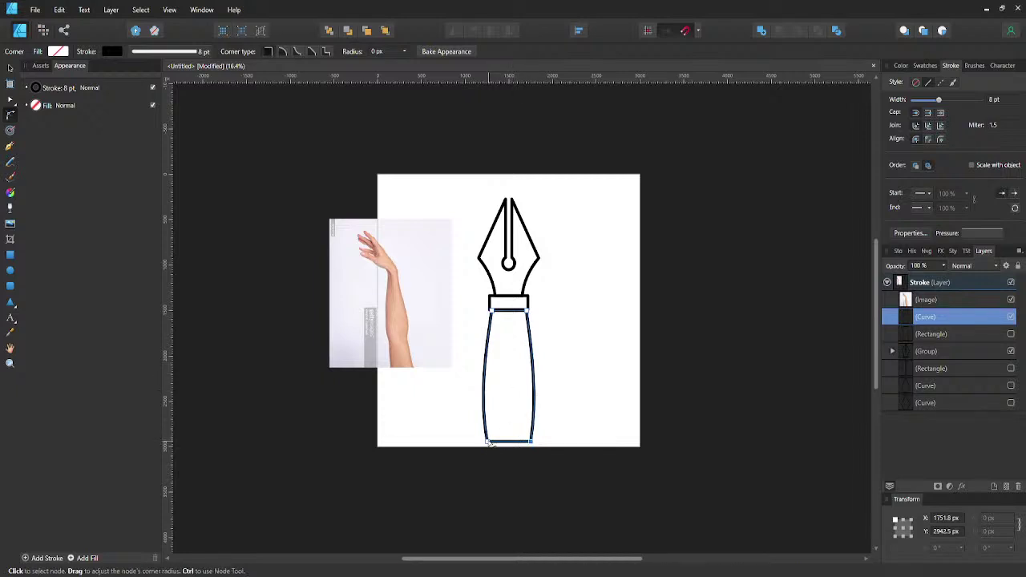
pyautogui.click(491, 445)
pyautogui.moveTo(491, 443); pyautogui.dragTo(543, 339)
pyautogui.hotkey('ctrl', 'd')
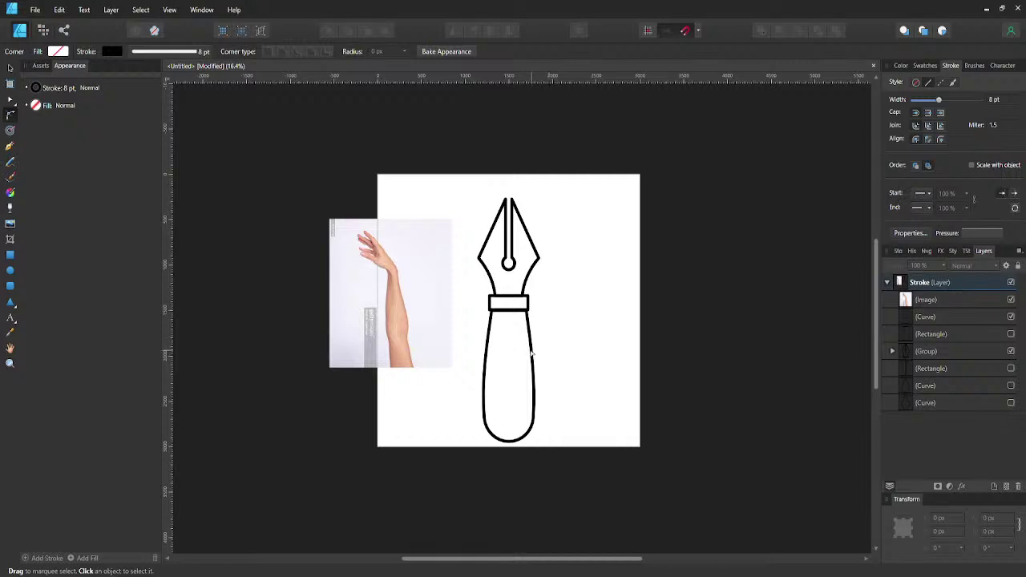
pyautogui.press('v')
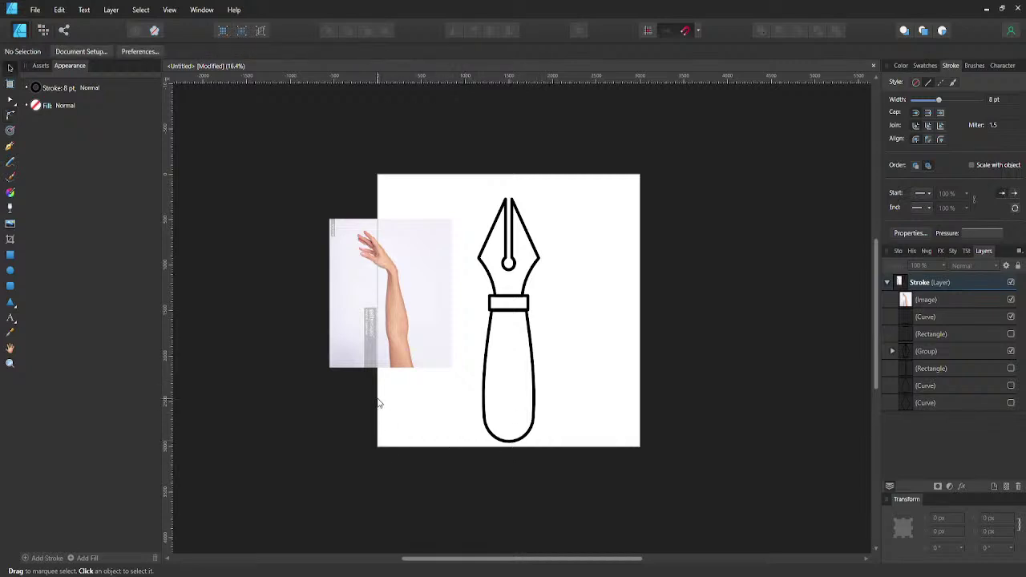
# - Move the hand reference photo further to the left
pyautogui.click(392, 325)
pyautogui.moveTo(392, 325); pyautogui.dragTo(326, 305)
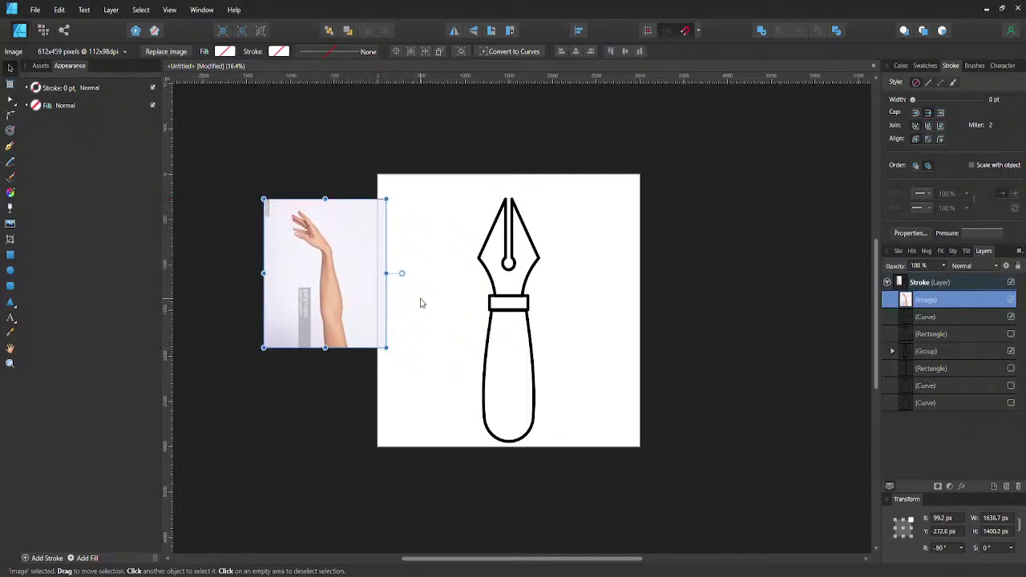
pyautogui.click(414, 301)
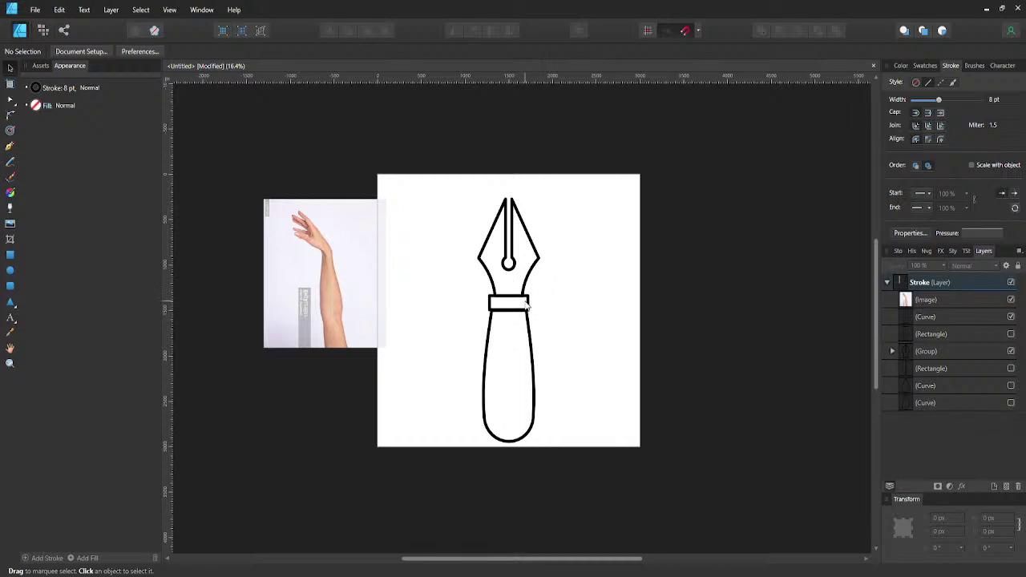
# - Nudge the handle curve's top-right node slightly inward to even the sides
pyautogui.scroll(2, 527, 306)
pyautogui.doubleClick(529, 317)
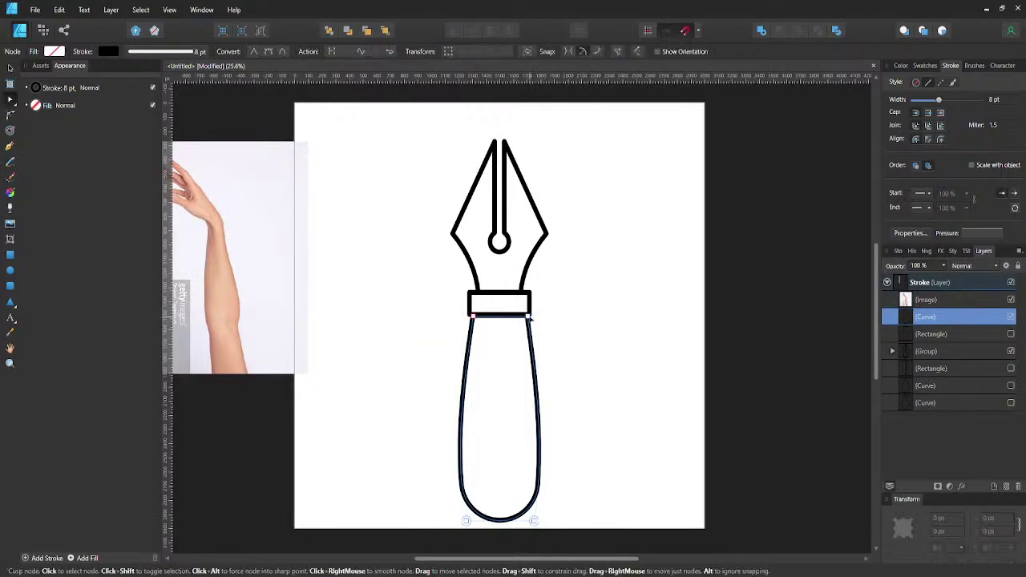
pyautogui.click(529, 317)
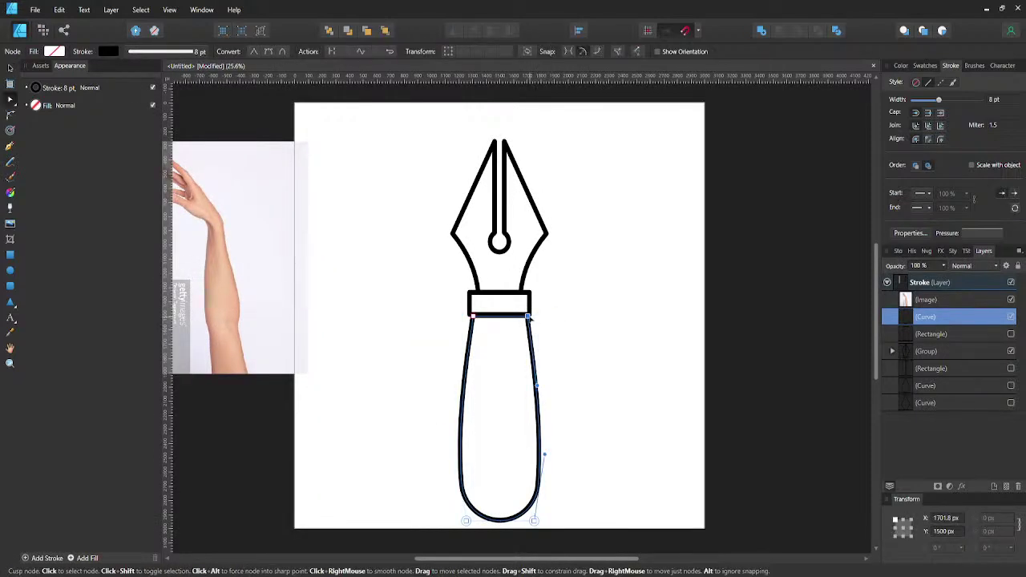
pyautogui.hotkey('shift', 'Left')
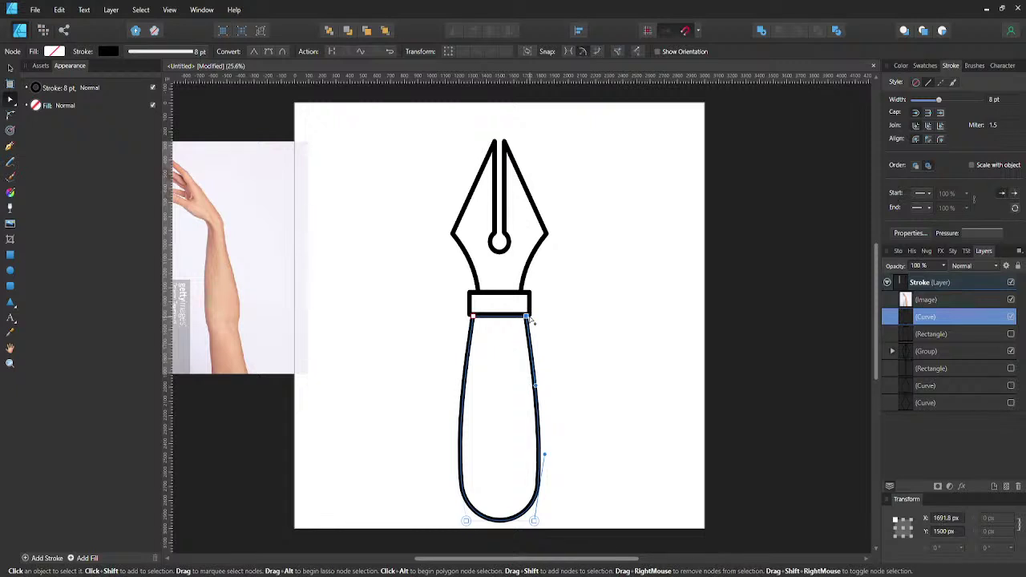
pyautogui.click(473, 317)
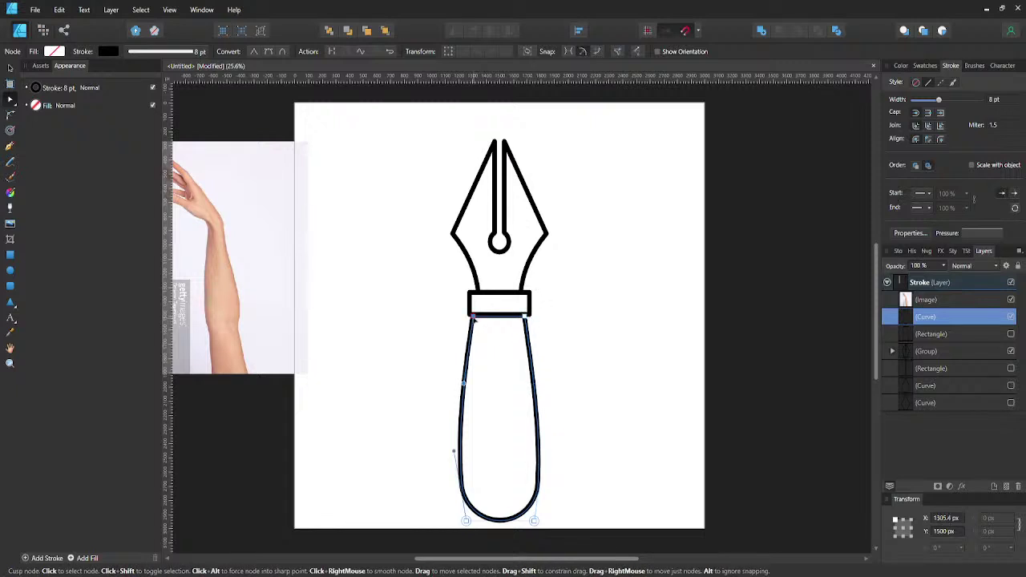
pyautogui.click(574, 324)
pyautogui.press('v')
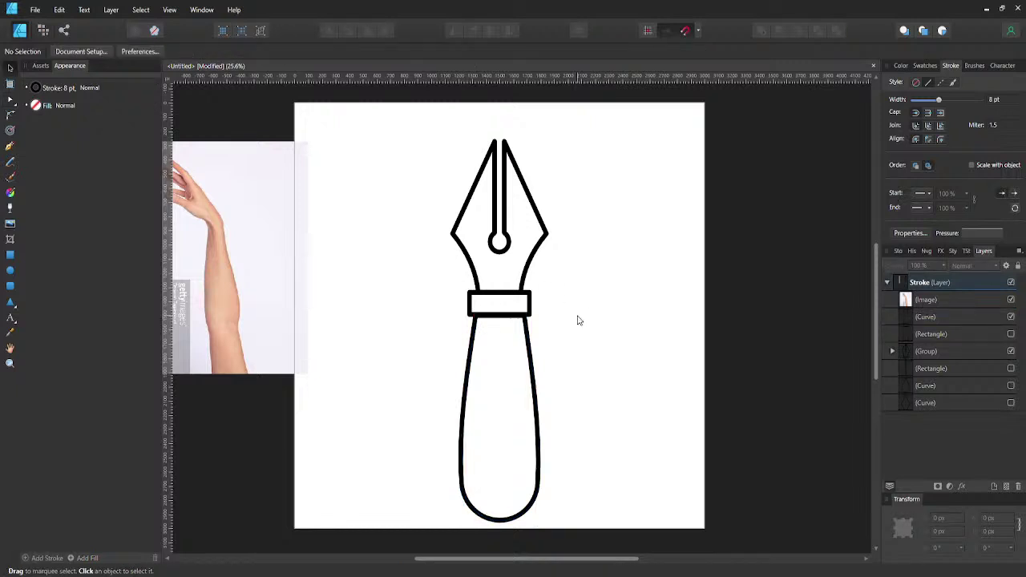
pyautogui.scroll(-2, 579, 320)
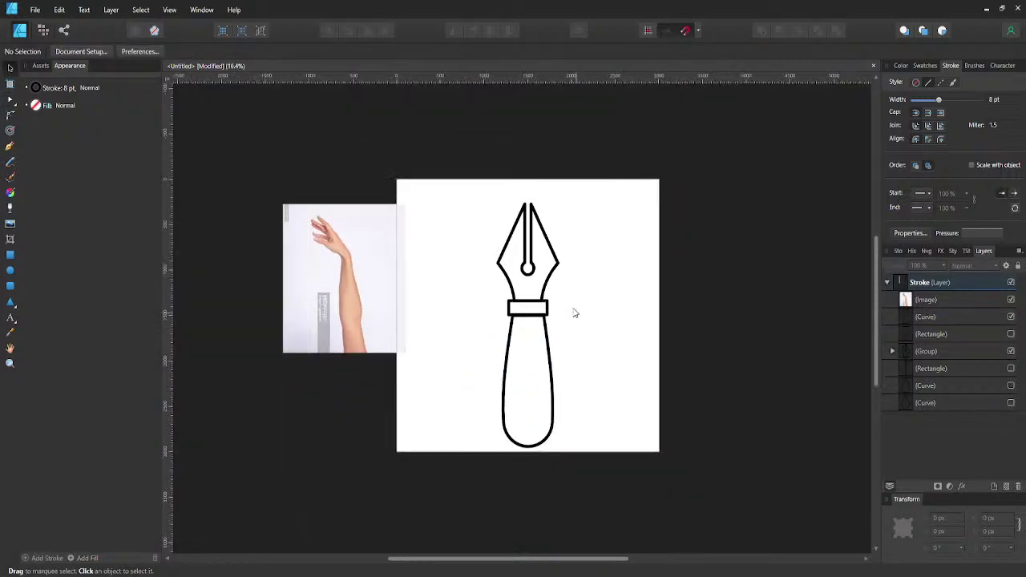
# - Move the hand image out of the Stroke layer, duplicate Stroke, and lock the original
pyautogui.click(555, 253)
pyautogui.click(545, 350)
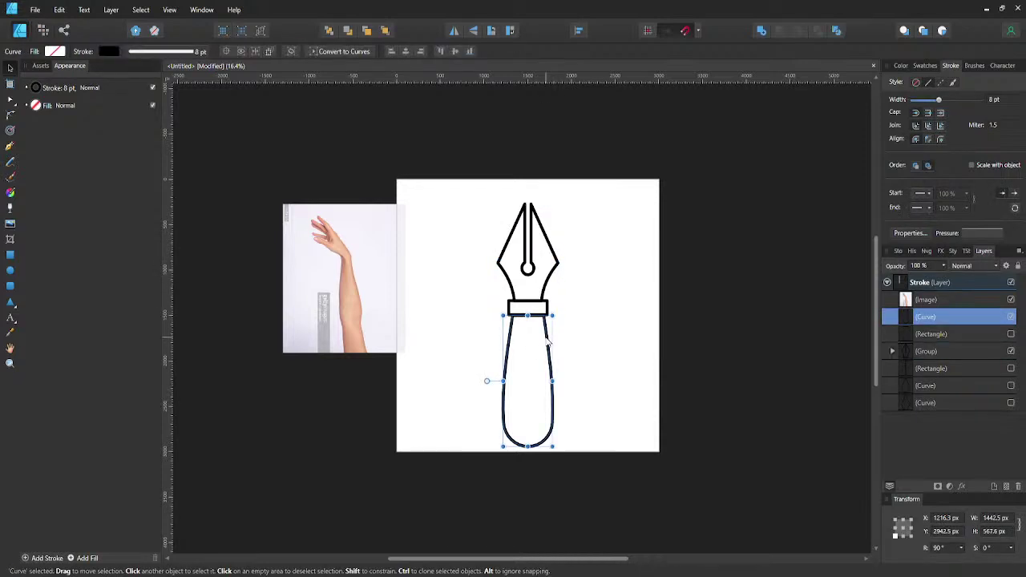
pyautogui.click(555, 267)
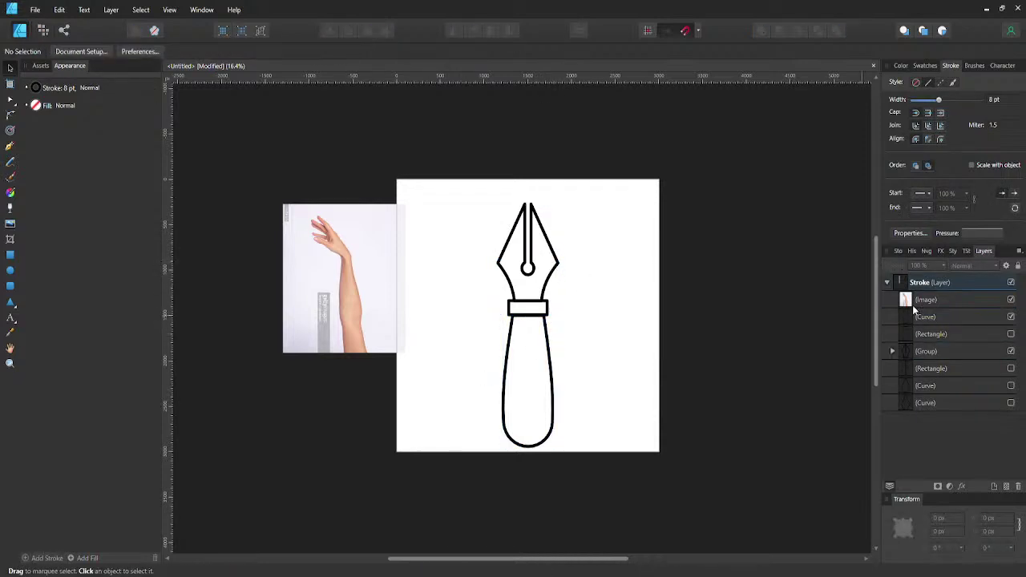
pyautogui.moveTo(926, 300); pyautogui.dragTo(928, 278)
pyautogui.click(888, 302)
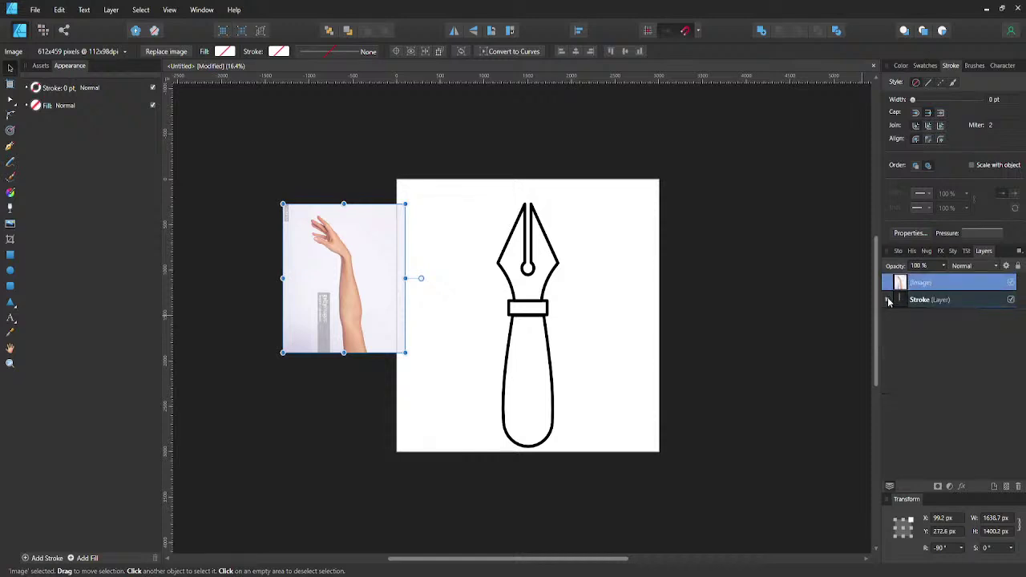
pyautogui.click(930, 301)
pyautogui.hotkey('ctrl', 'j')
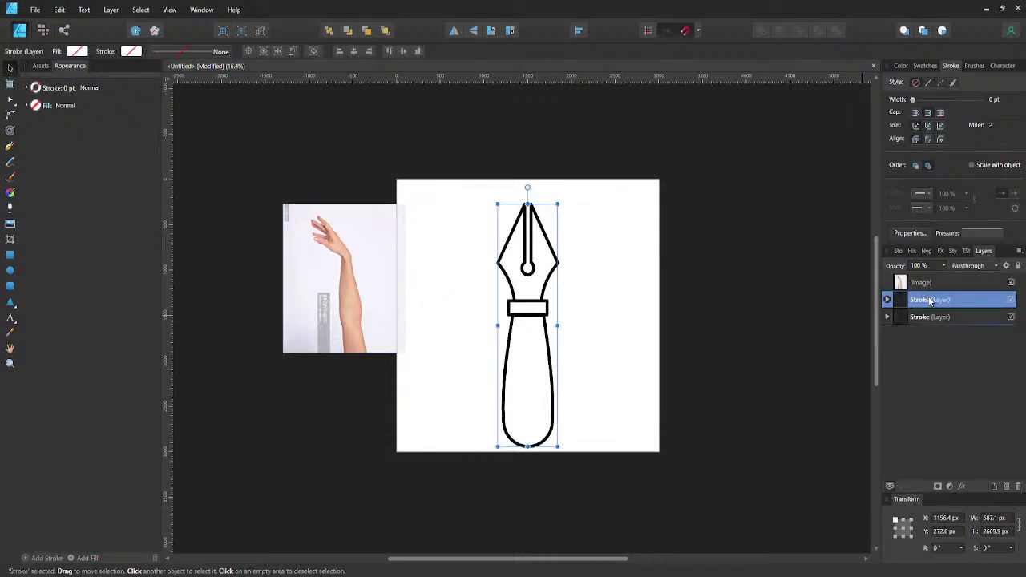
pyautogui.hotkey('ctrl', 'l')
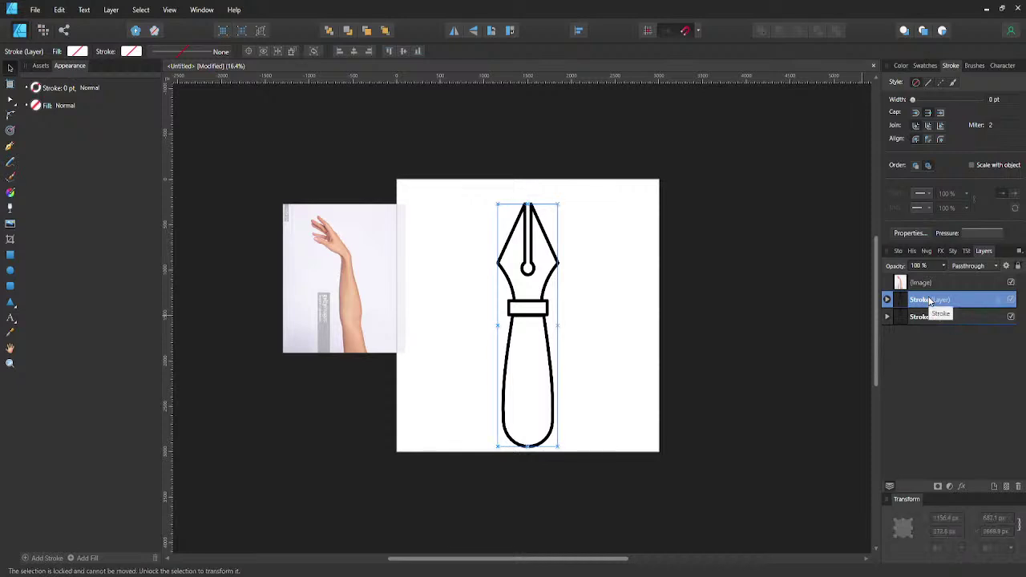
# - Rename the duplicated layer to 'Color'
pyautogui.click(925, 317)
pyautogui.click(926, 319)
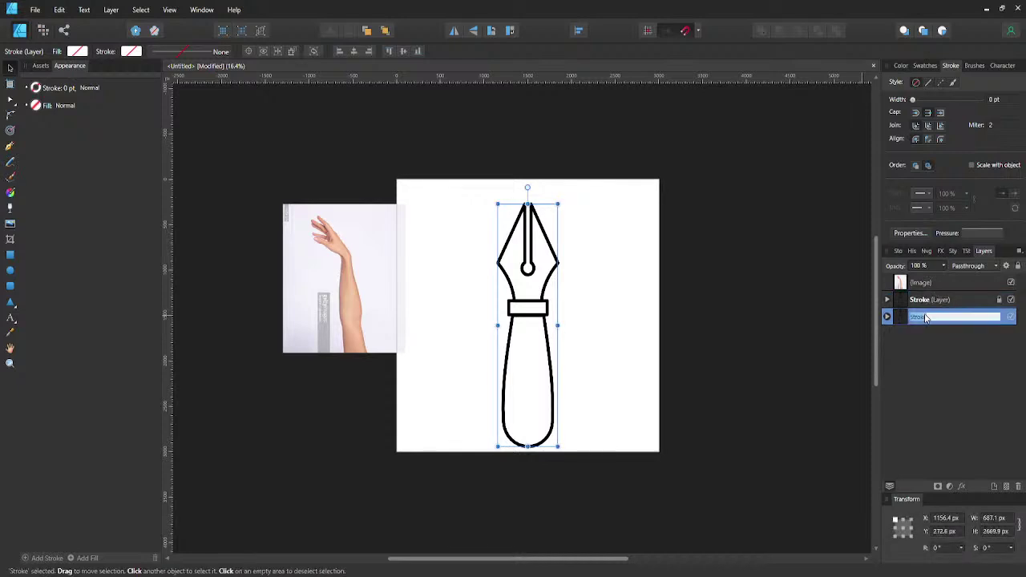
pyautogui.write('Color')
pyautogui.press('Return')
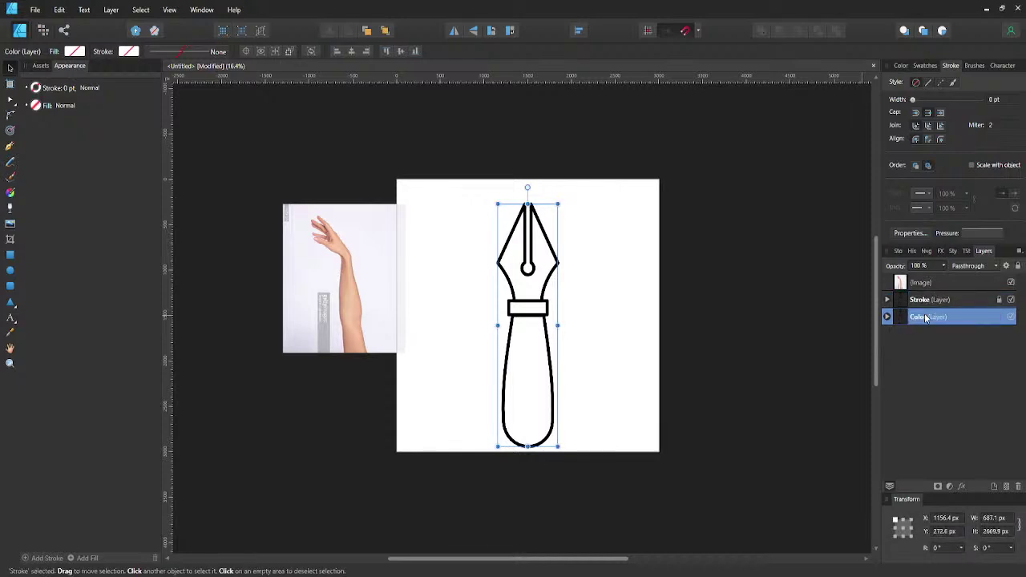
# - Group the collar with the nib in Color and delete the extra rectangle and curve
pyautogui.click(887, 317)
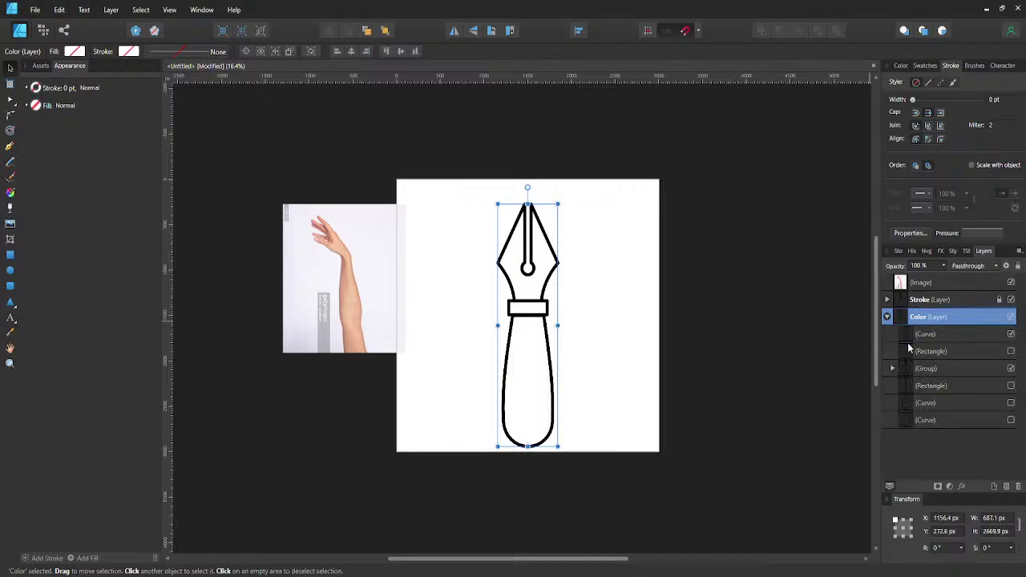
pyautogui.click(930, 358)
pyautogui.keyDown('shift'); pyautogui.click(934, 367); pyautogui.keyUp('shift')
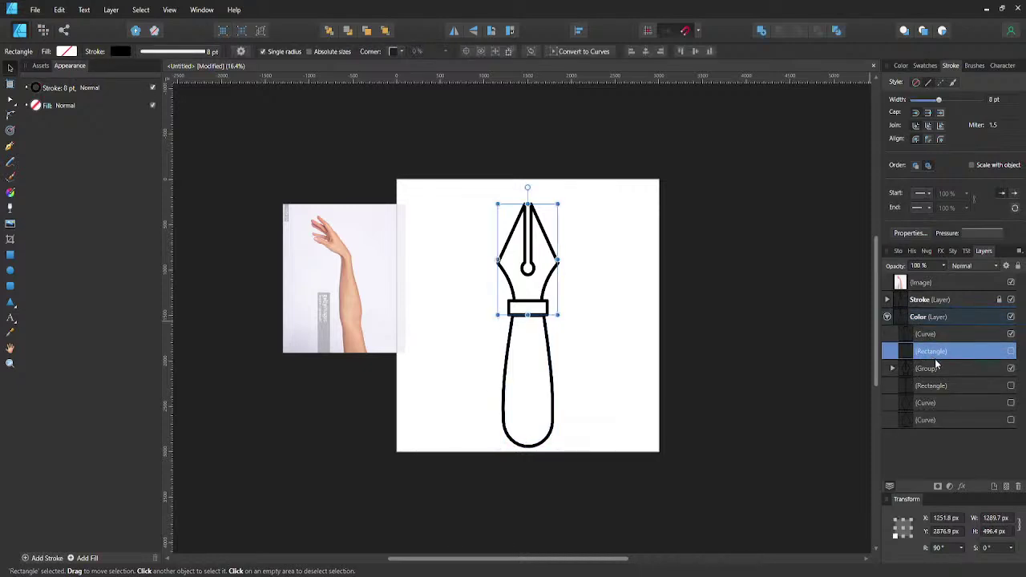
pyautogui.hotkey('ctrl', 'g')
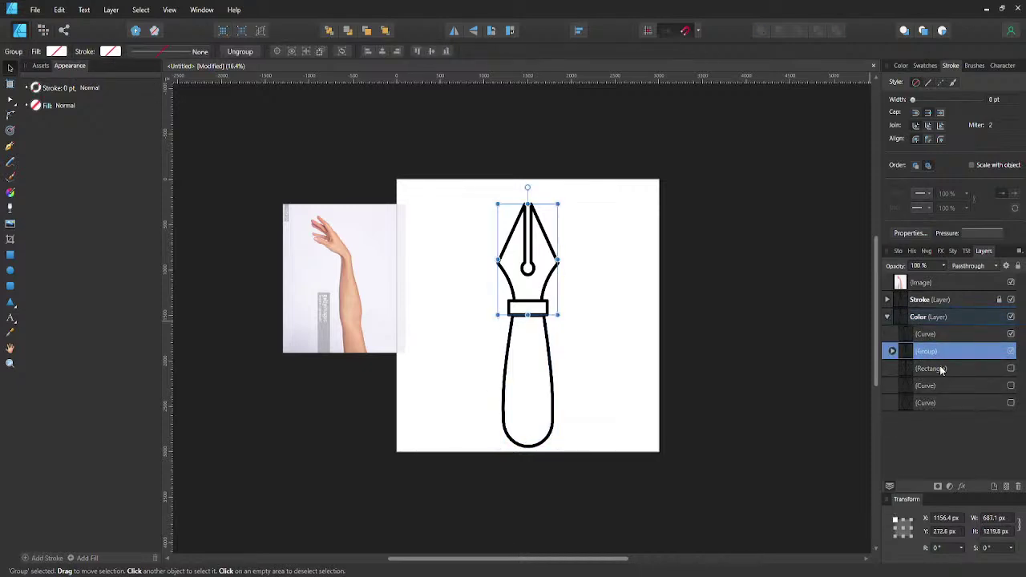
pyautogui.click(939, 366)
pyautogui.press('Delete')
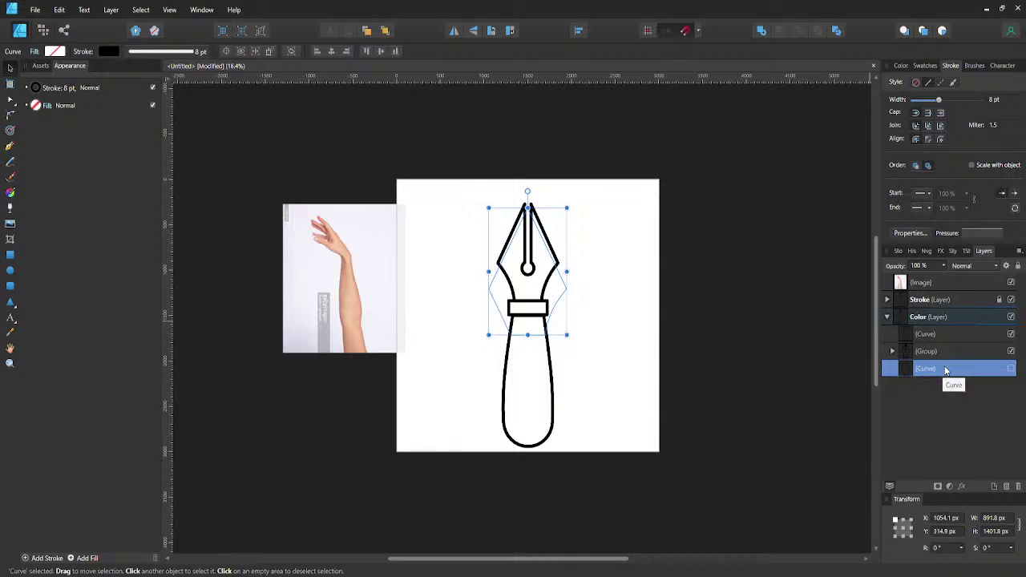
pyautogui.press('Delete')
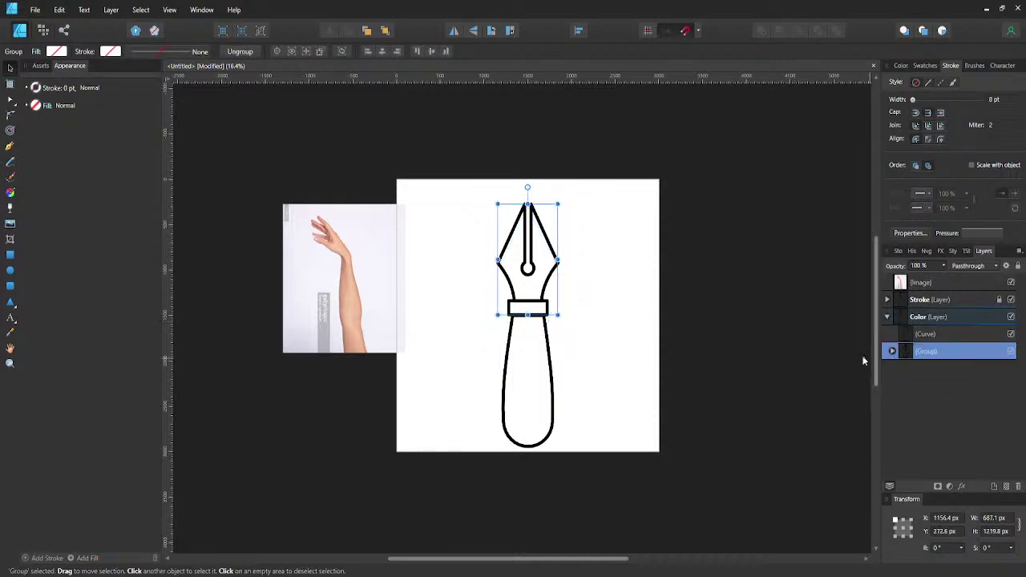
# - Shift the hand photo up-left and ungroup the nib pieces in the Color layer
pyautogui.moveTo(365, 305)
pyautogui.mouseDown()
pyautogui.moveTo(350, 282)
pyautogui.moveTo(362, 289)
pyautogui.mouseUp()
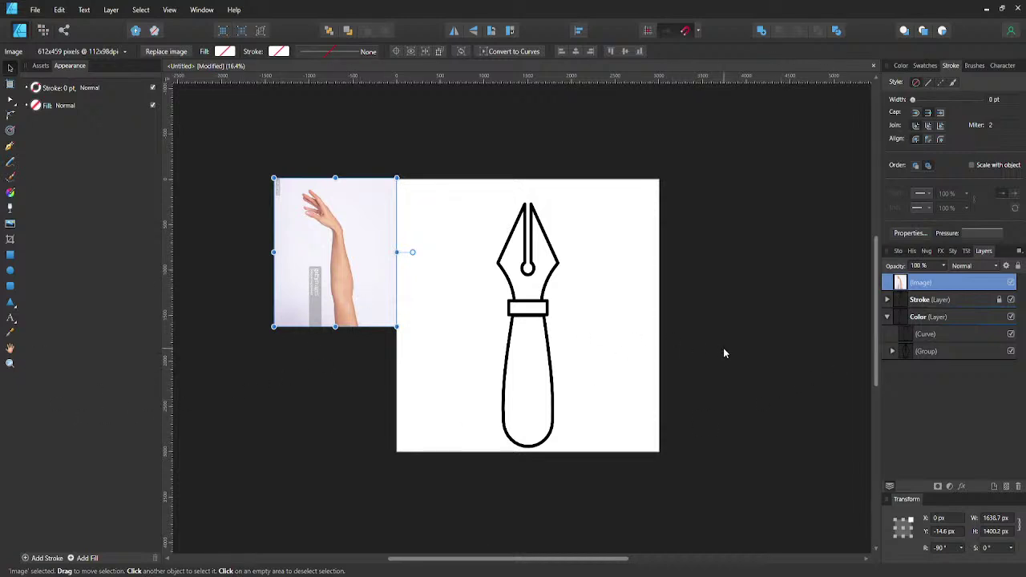
pyautogui.click(922, 334)
pyautogui.click(900, 353)
pyautogui.click(893, 352)
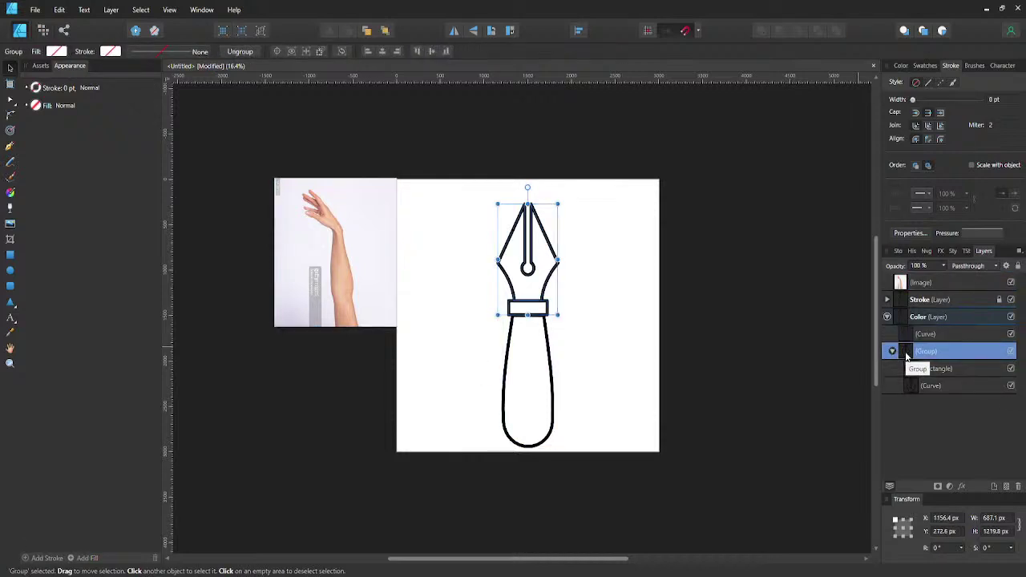
pyautogui.hotkey('ctrl', 'shift', 'g')
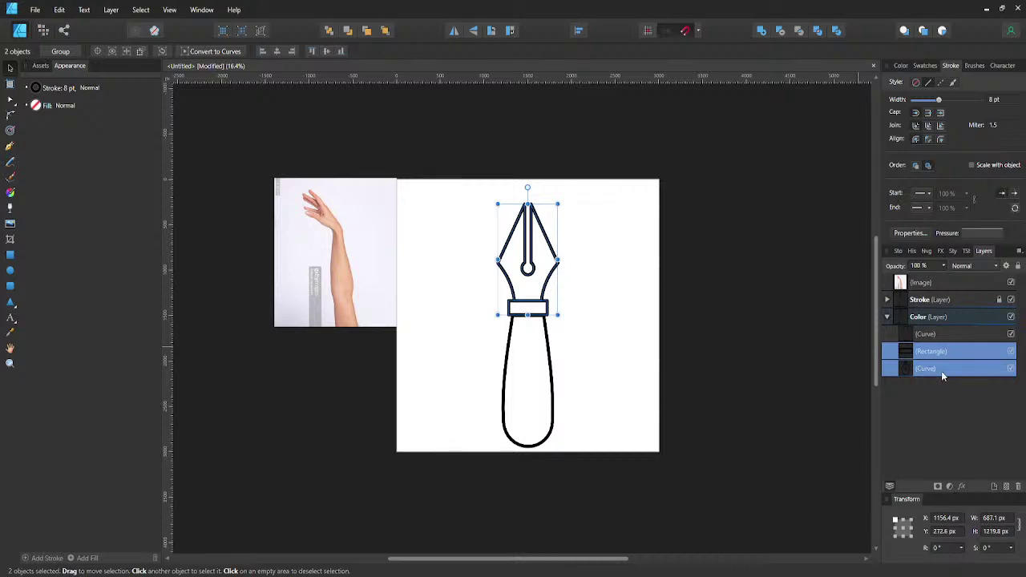
# - Remove the stroke from all three shapes in the Color layer
pyautogui.click(942, 370)
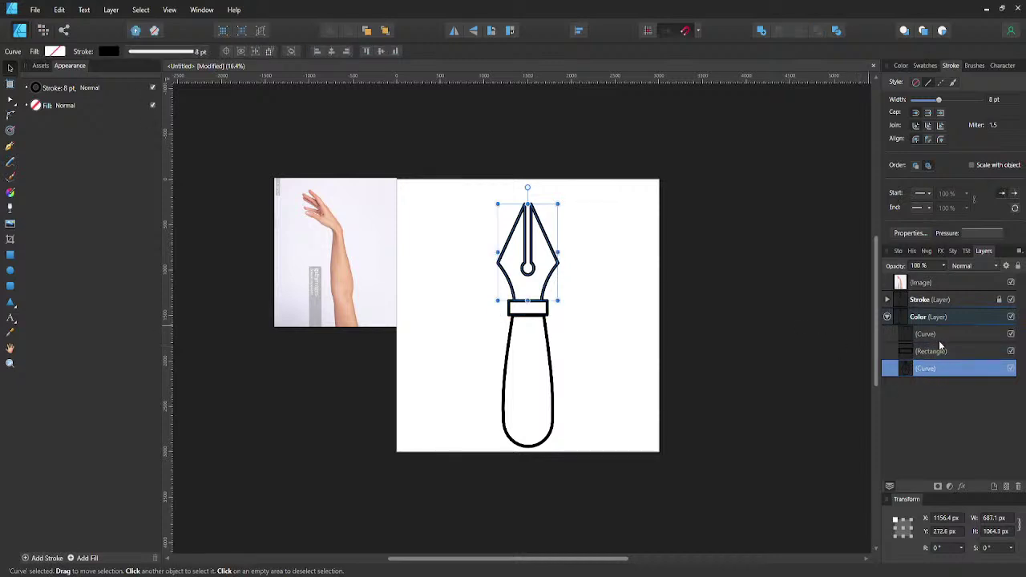
pyautogui.keyDown('shift'); pyautogui.click(937, 338); pyautogui.keyUp('shift')
pyautogui.click(36, 87)
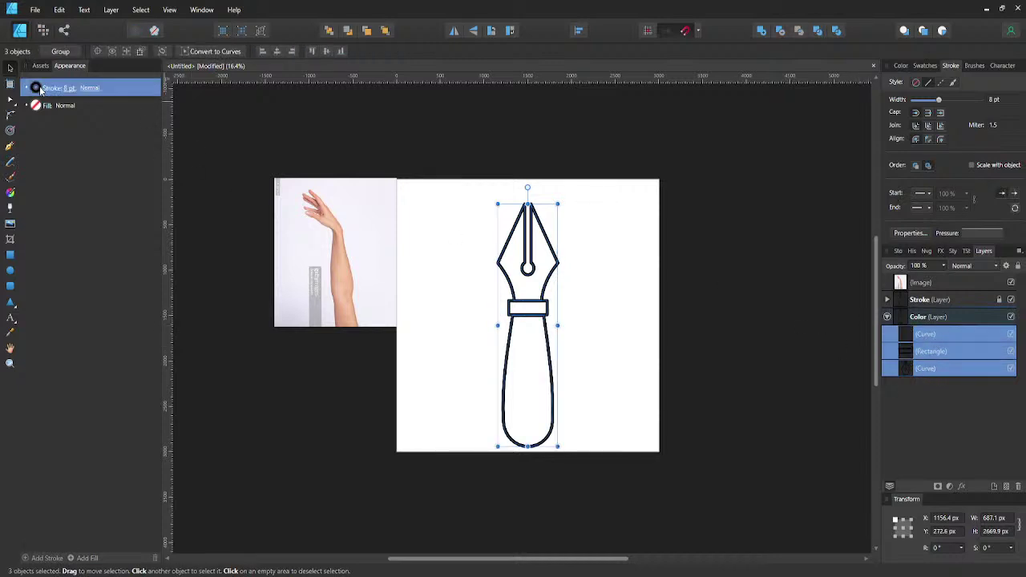
pyautogui.click(168, 109)
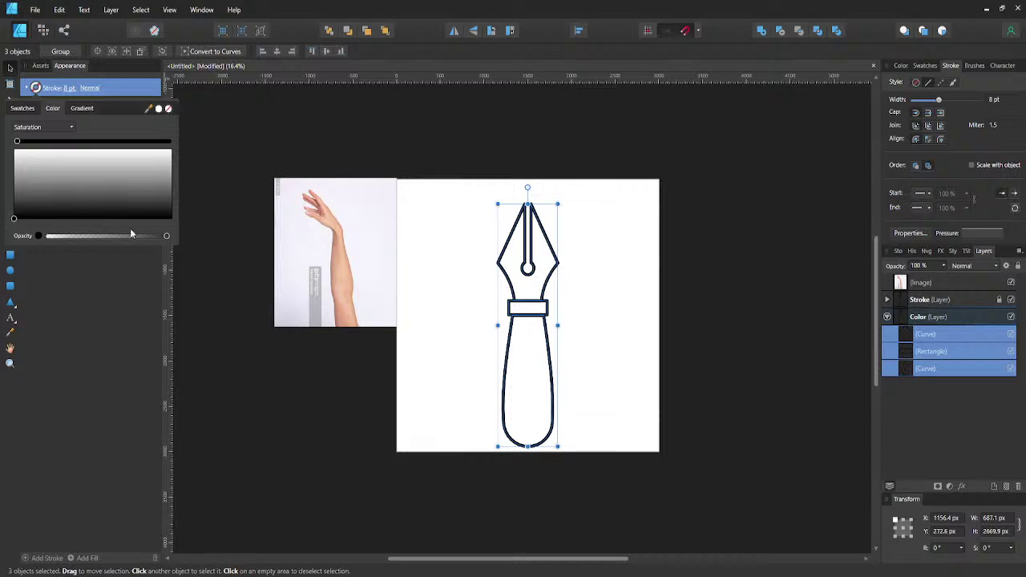
pyautogui.click(36, 105)
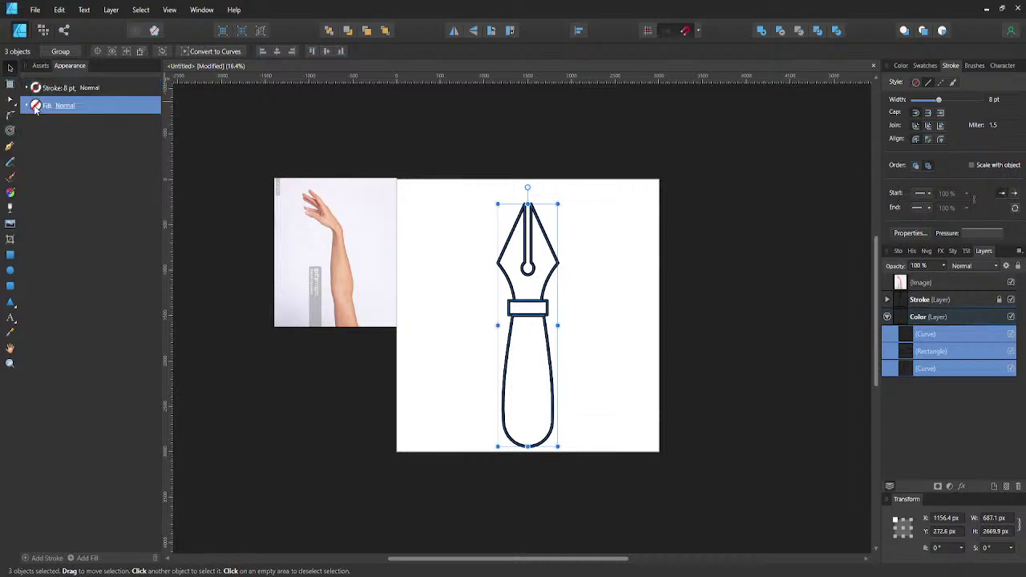
pyautogui.click(35, 108)
pyautogui.click(48, 126)
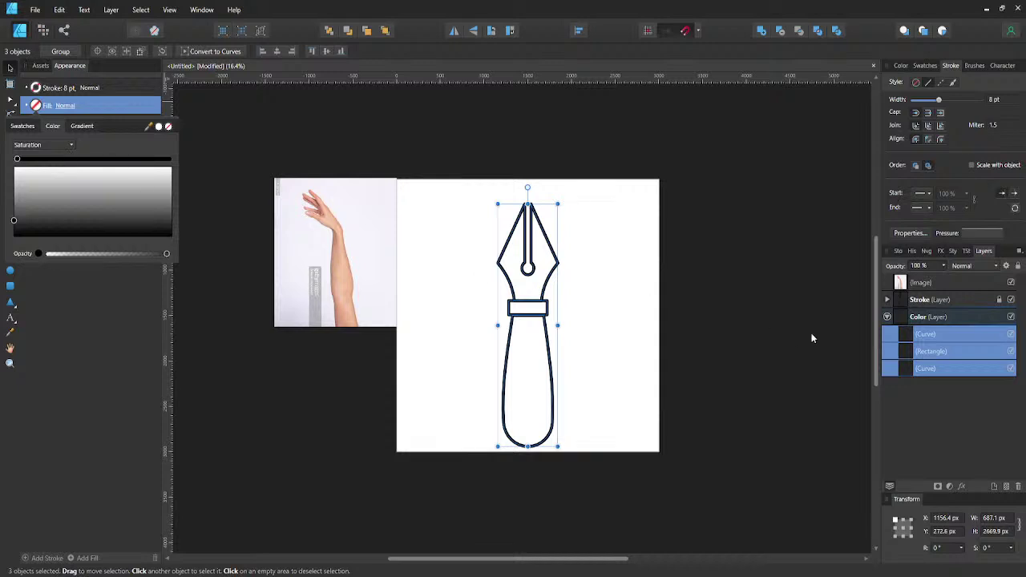
pyautogui.click(928, 370)
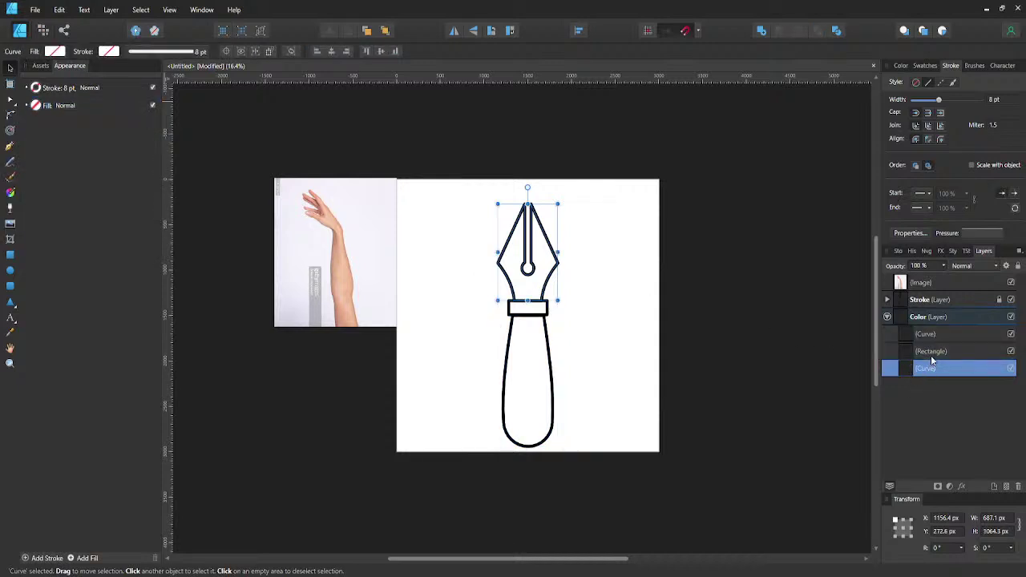
# - Fill the pen barrel curve with light cyan using the RGB sliders
pyautogui.doubleClick(931, 355)
pyautogui.click(928, 336)
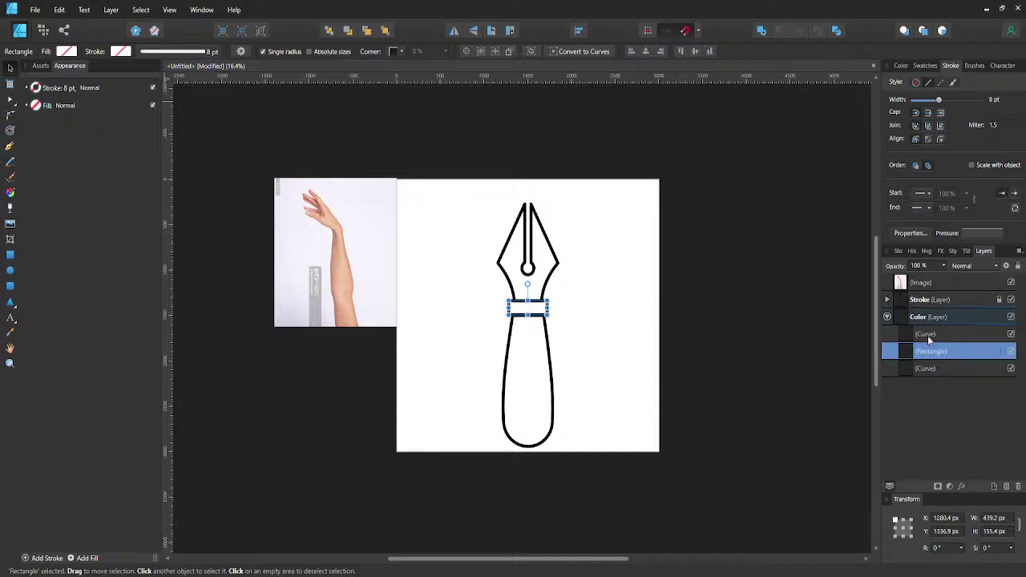
pyautogui.click(928, 334)
pyautogui.click(55, 51)
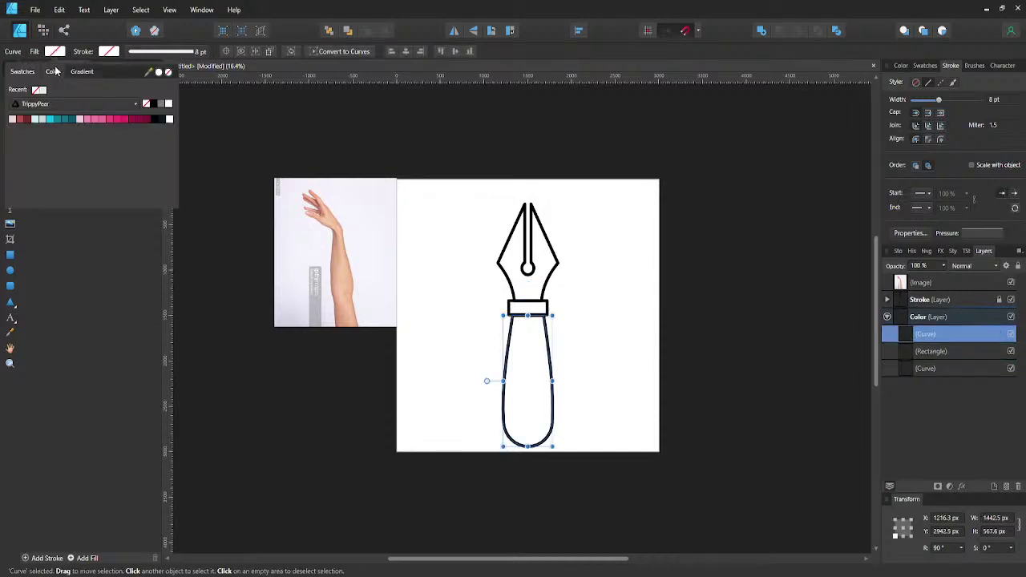
pyautogui.click(53, 72)
pyautogui.click(57, 91)
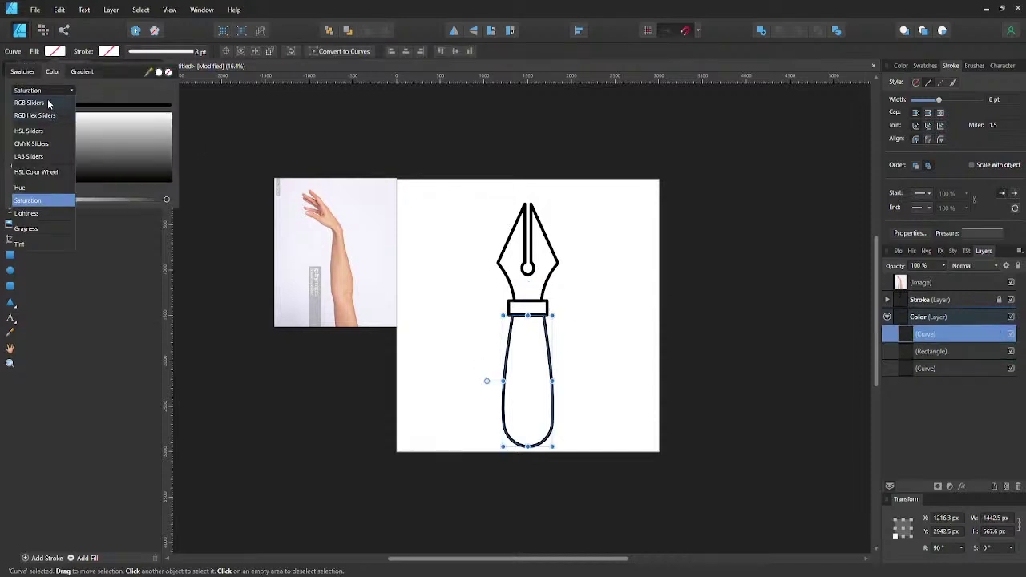
pyautogui.click(49, 102)
pyautogui.click(92, 158)
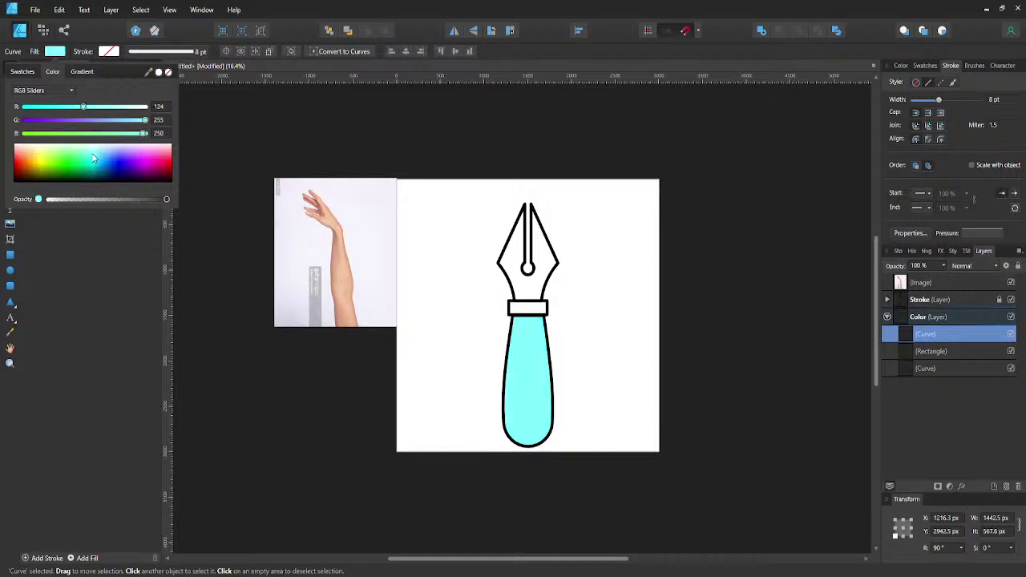
pyautogui.click(71, 90)
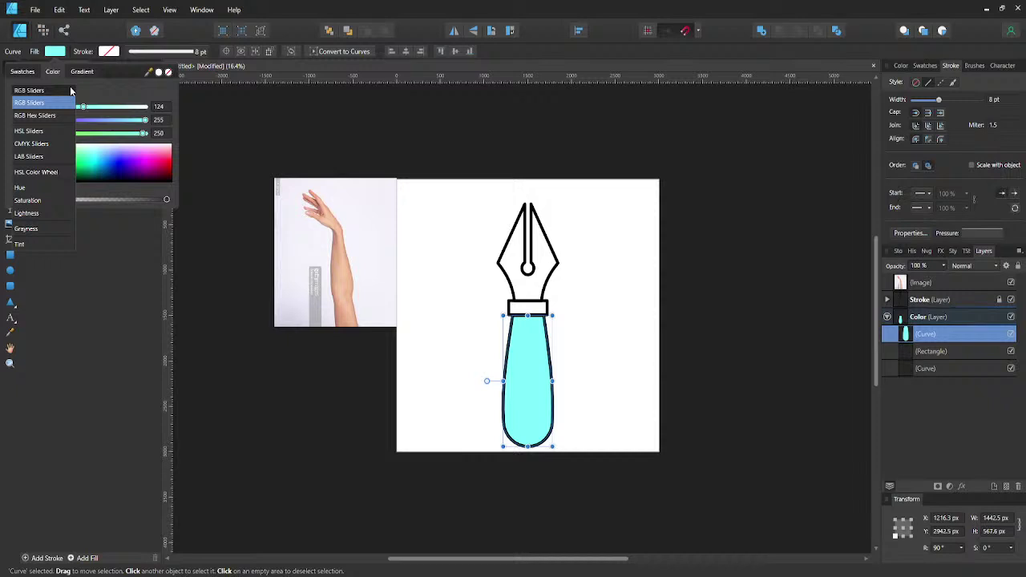
pyautogui.click(72, 92)
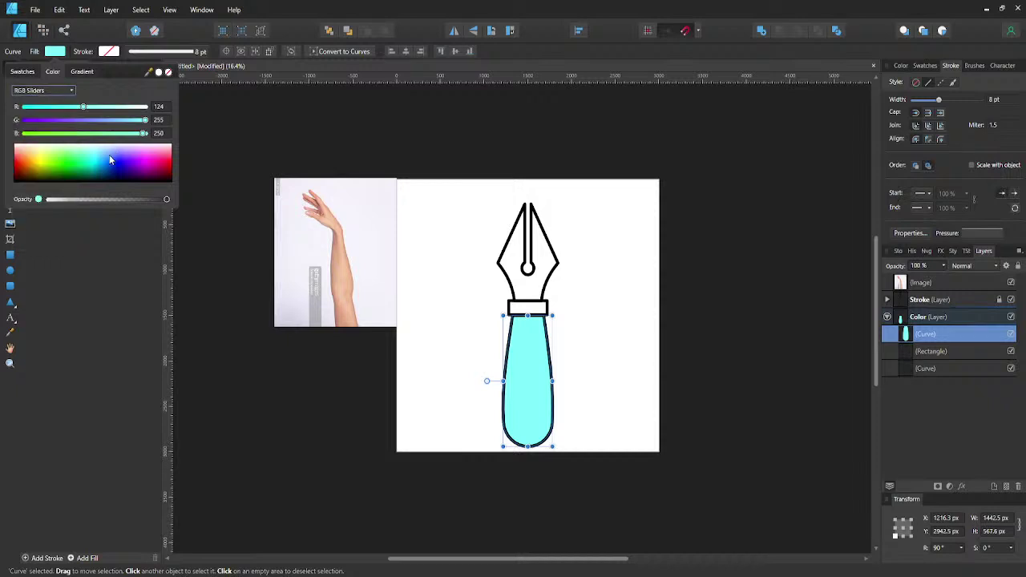
pyautogui.click(373, 372)
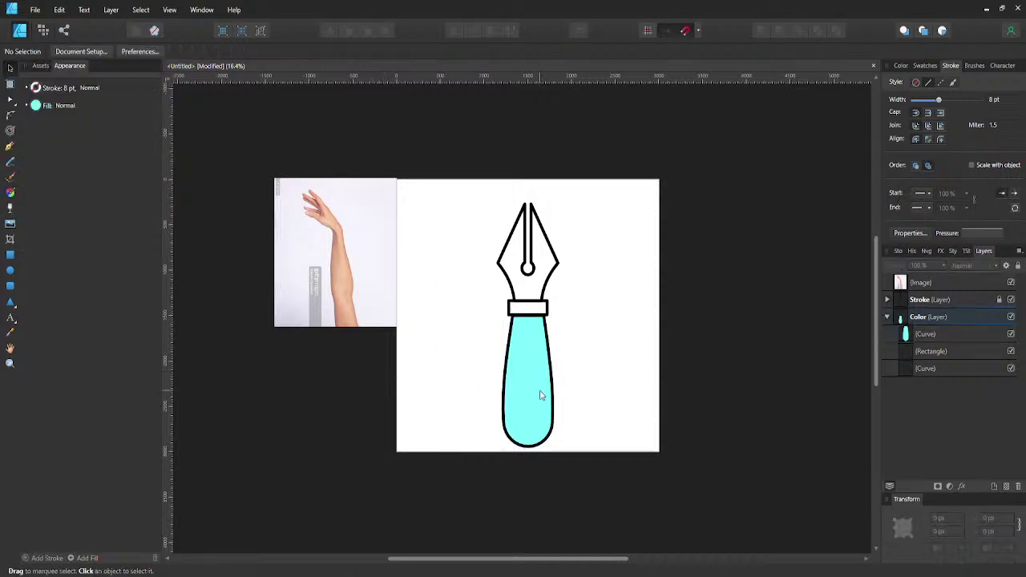
pyautogui.click(531, 358)
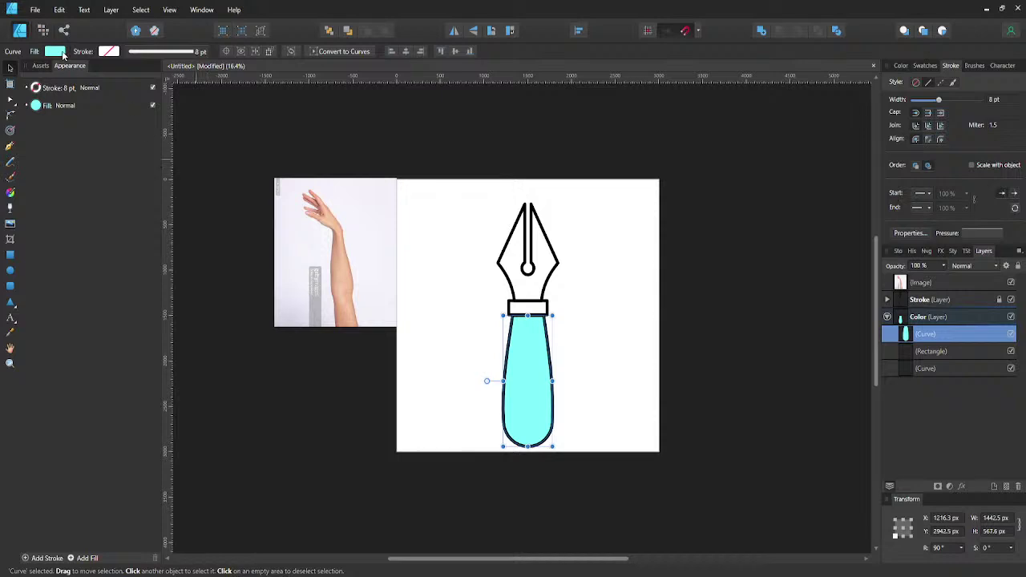
pyautogui.click(56, 51)
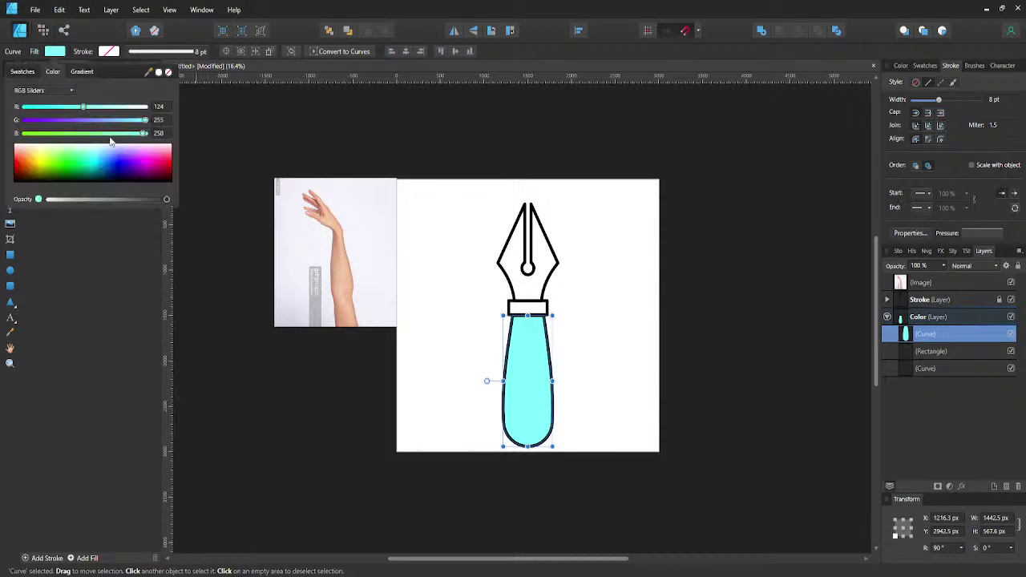
# - Fill the ferrule rectangle with the same recent cyan swatch
pyautogui.click(918, 354)
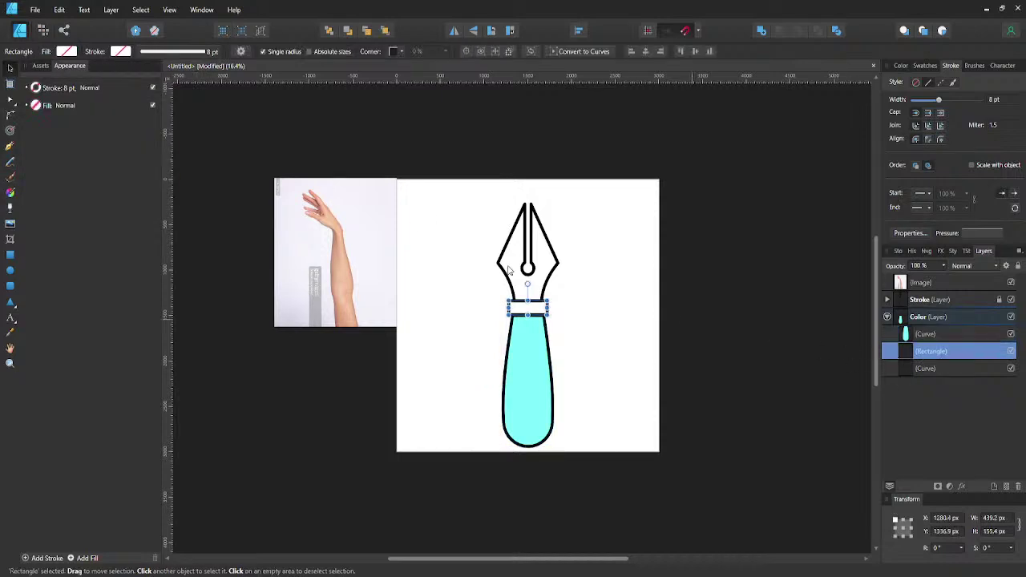
pyautogui.click(68, 51)
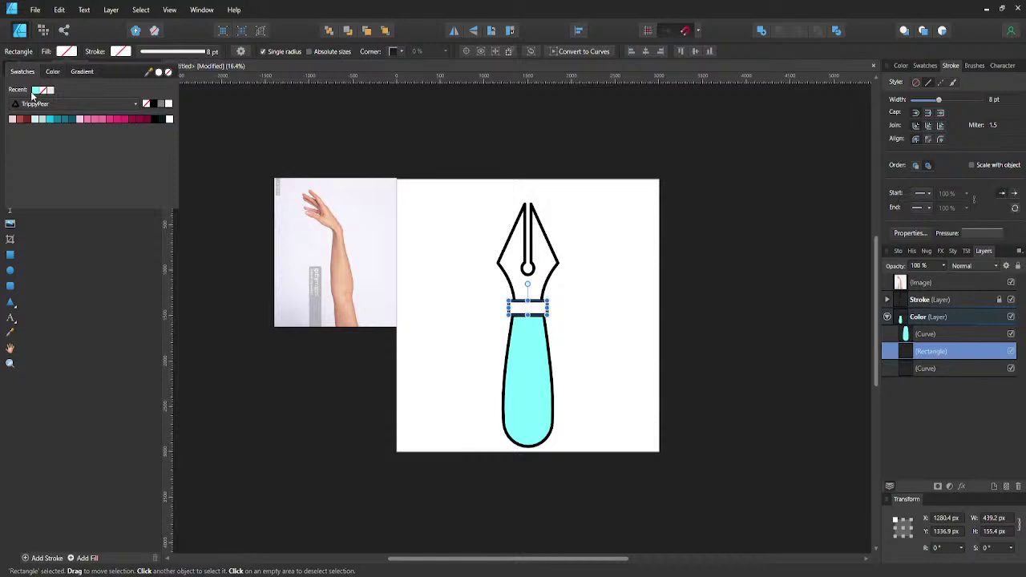
pyautogui.click(35, 91)
pyautogui.click(592, 359)
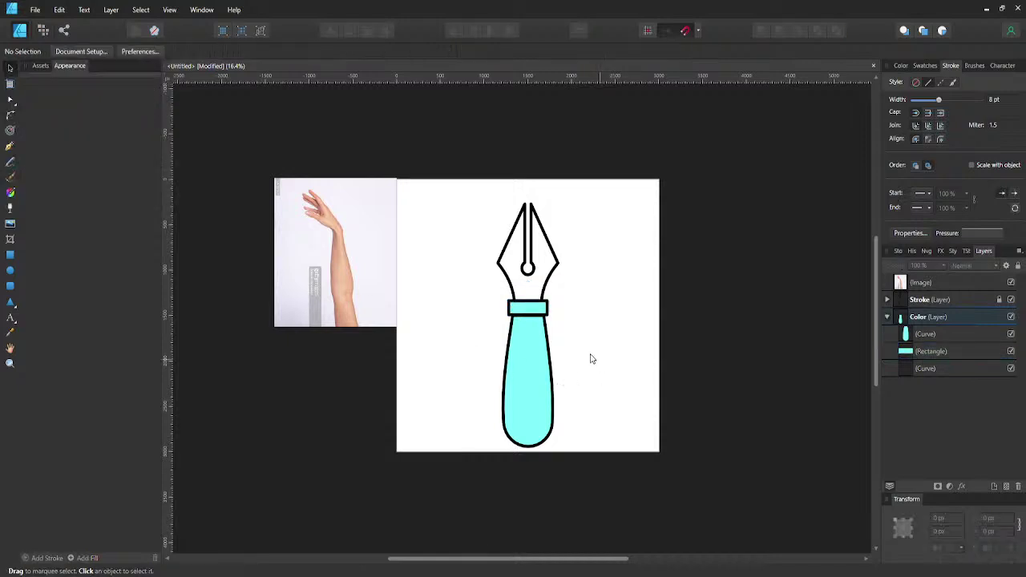
pyautogui.click(888, 300)
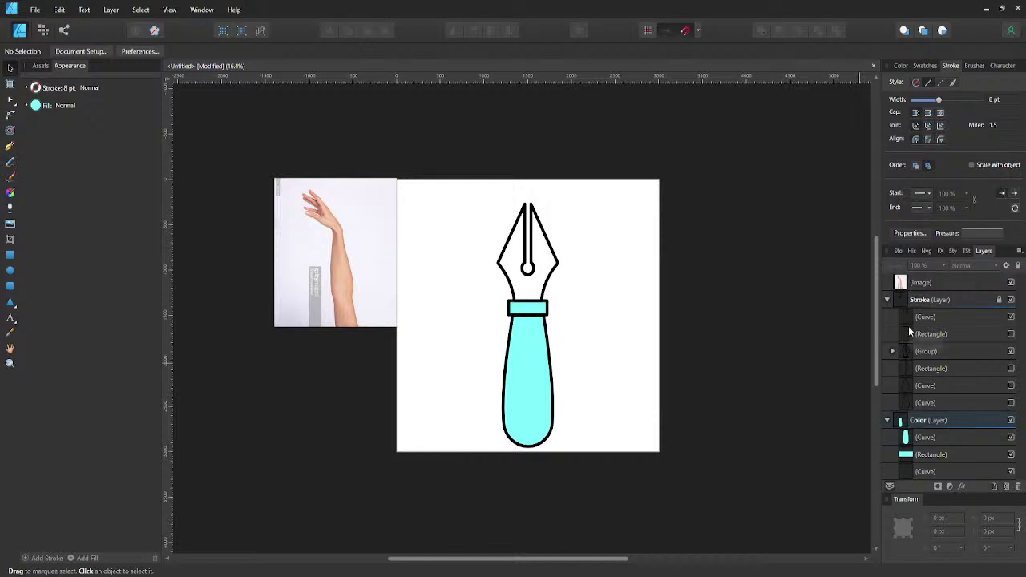
# - Round the corners of the cyan ferrule band with the Corner tool
pyautogui.click(893, 352)
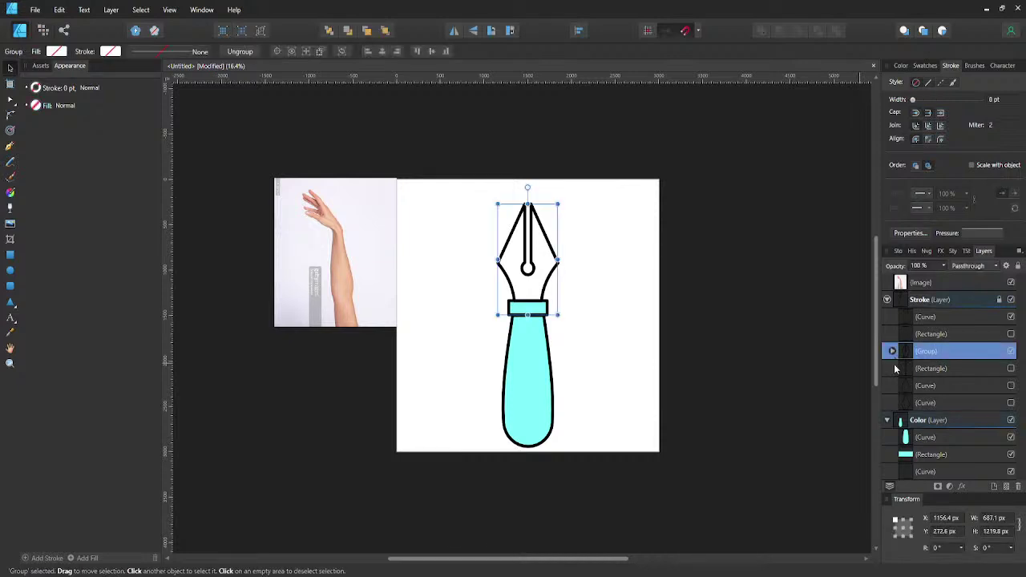
pyautogui.click(891, 351)
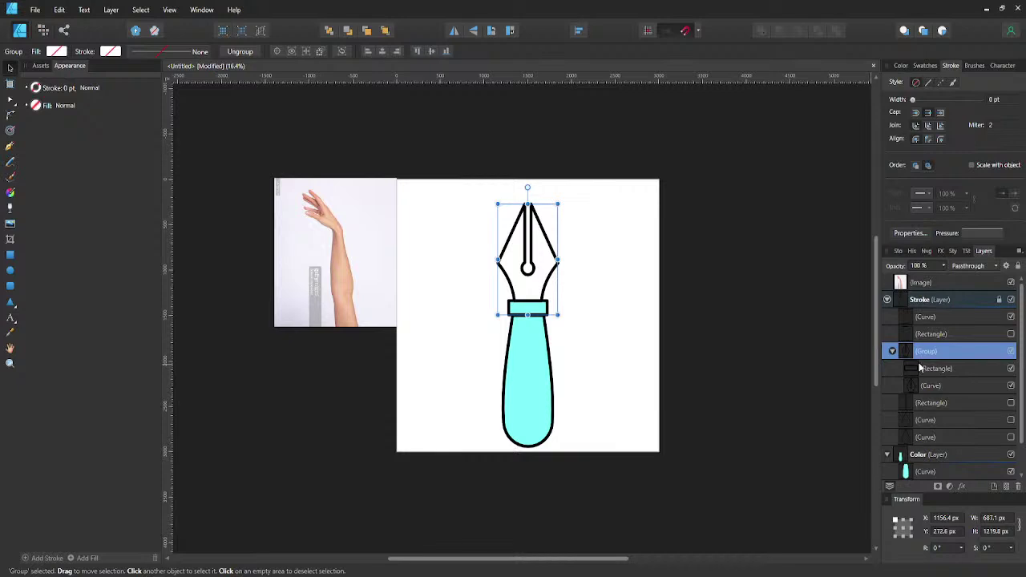
pyautogui.click(921, 368)
pyautogui.press('c')
pyautogui.scroll(3, 577, 318)
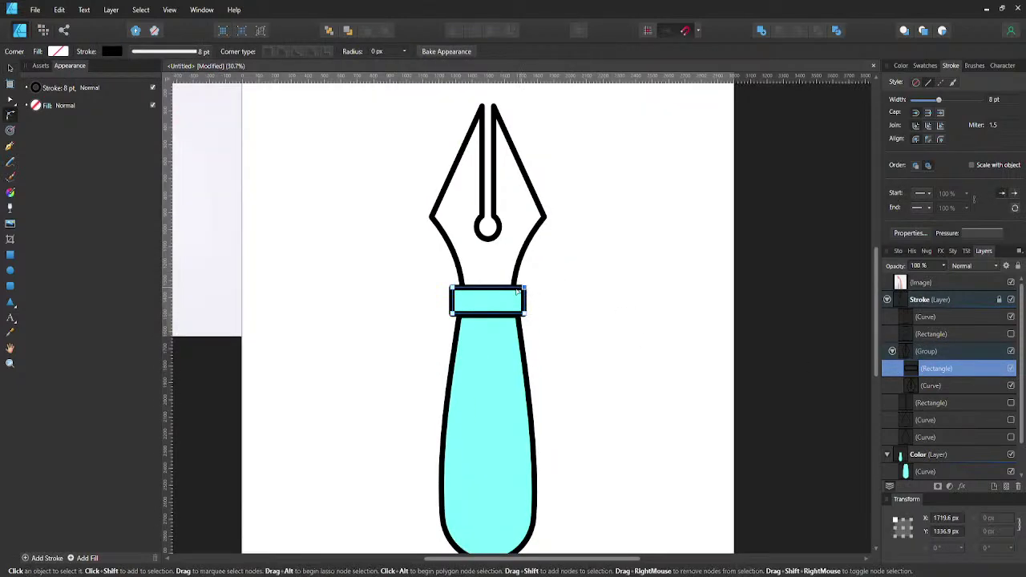
pyautogui.moveTo(393, 256); pyautogui.dragTo(552, 345)
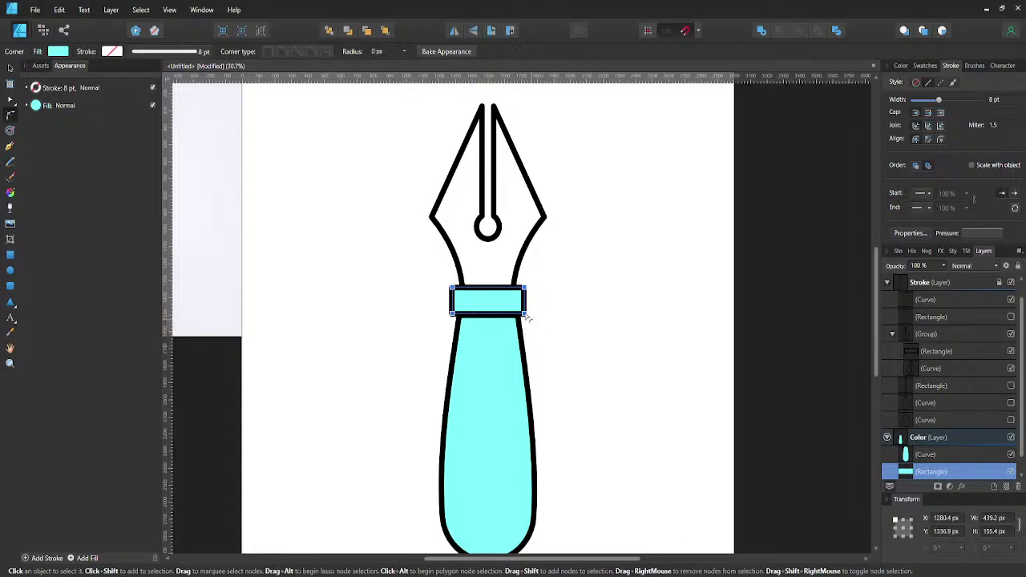
pyautogui.moveTo(525, 313); pyautogui.dragTo(510, 302)
pyautogui.click(565, 298)
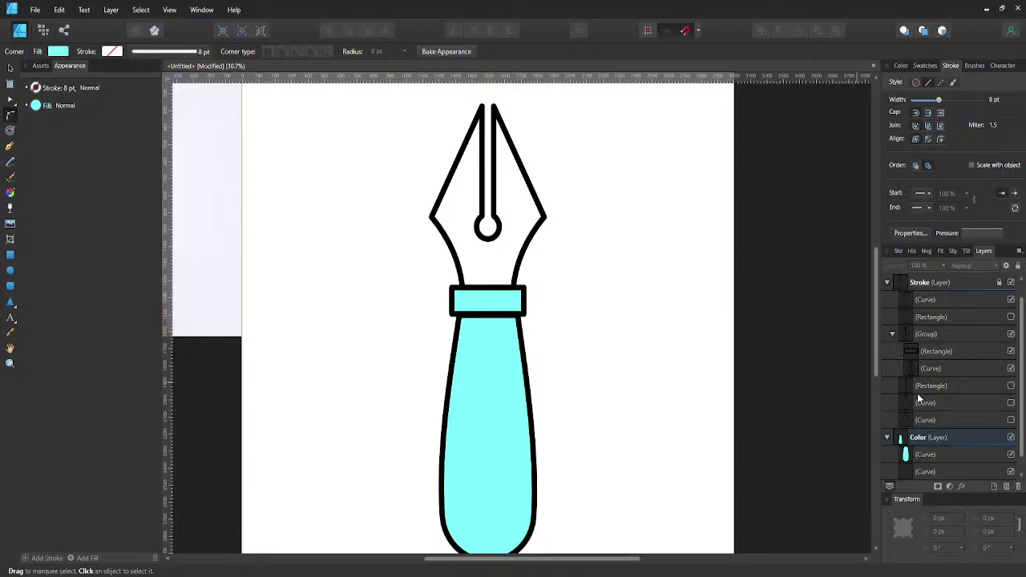
# - Round the corners of the black ferrule outline in the Stroke layer to match
pyautogui.click(925, 354)
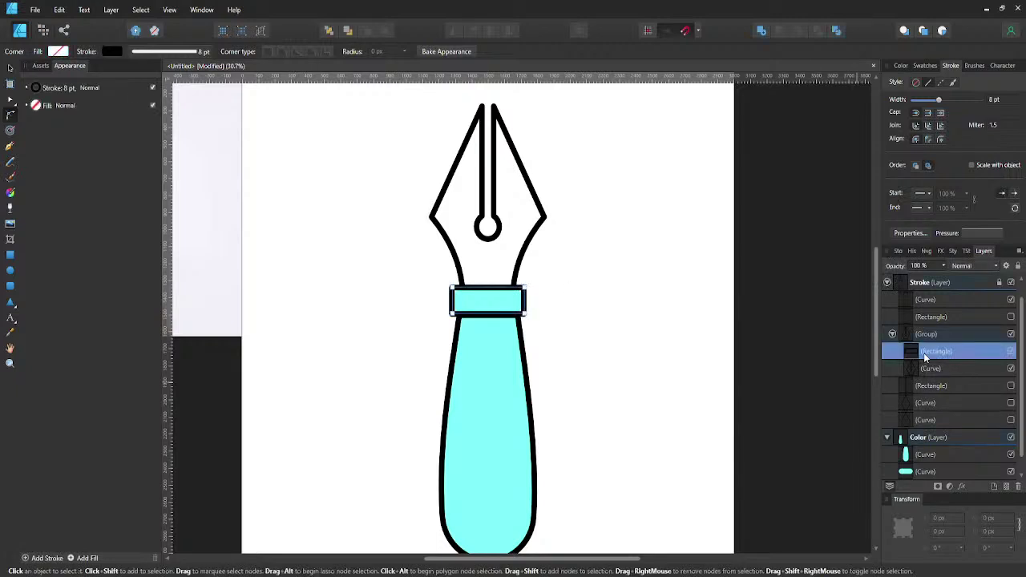
pyautogui.moveTo(394, 256); pyautogui.dragTo(513, 303)
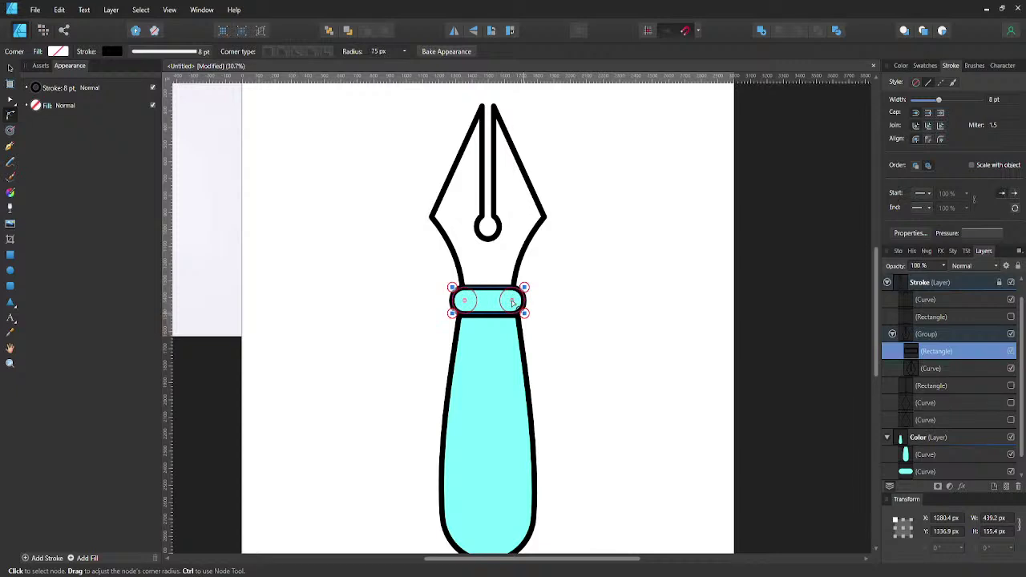
pyautogui.click(566, 314)
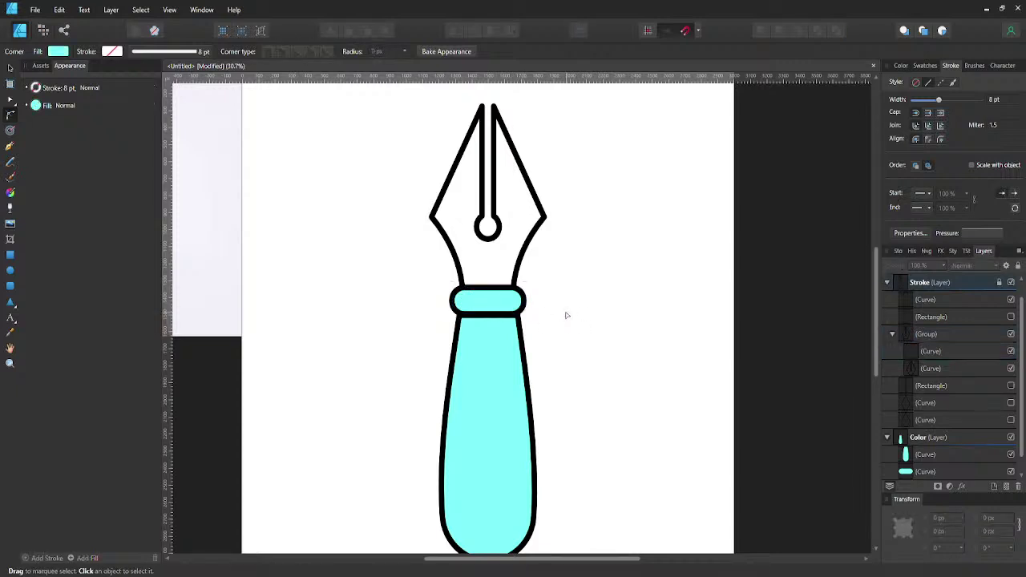
pyautogui.scroll(-2, 564, 315)
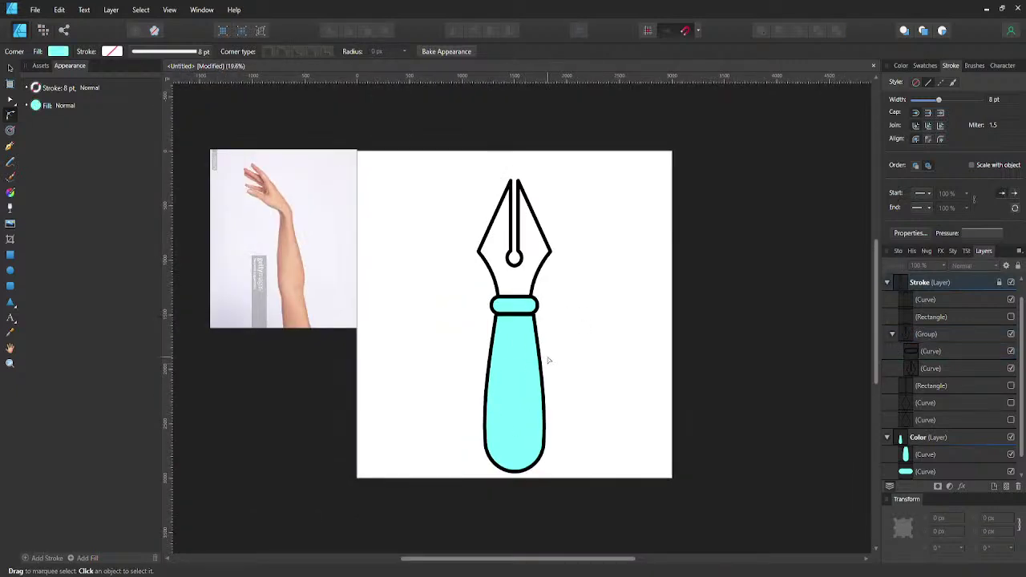
# - Select the nib curve in the Color layer
pyautogui.press('v')
pyautogui.scroll(5, 532, 330)
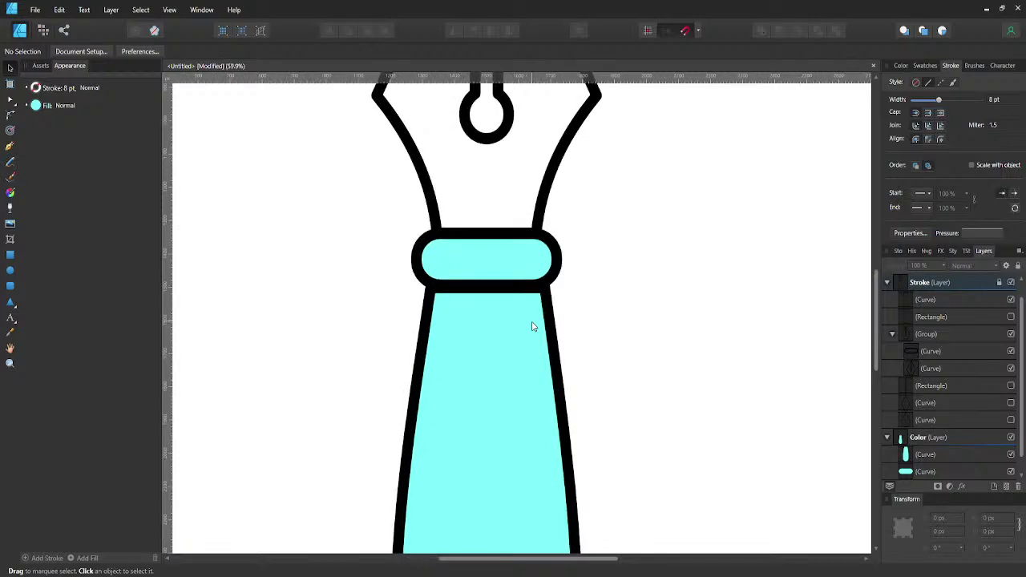
pyautogui.scroll(-4, 533, 324)
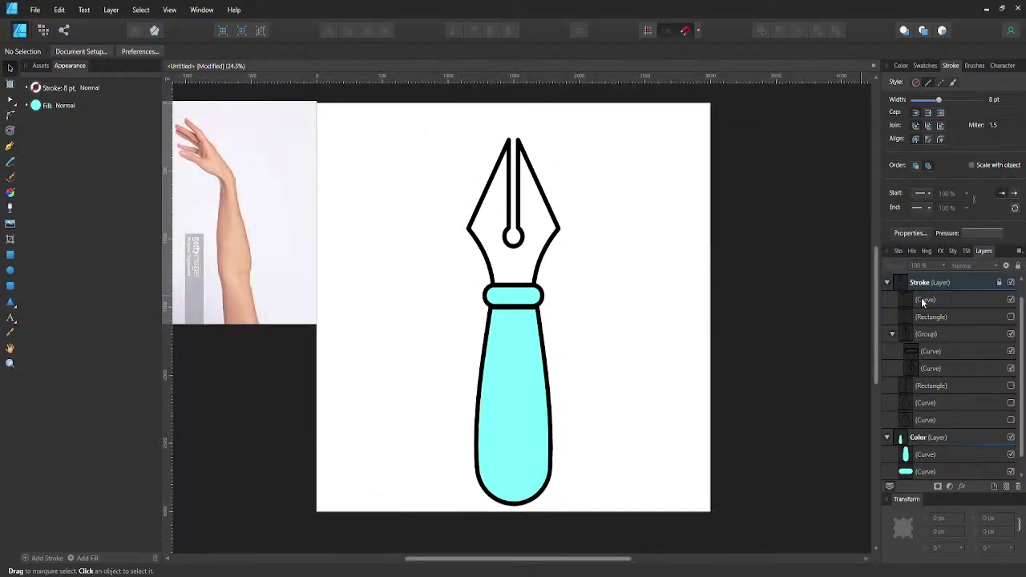
pyautogui.click(888, 284)
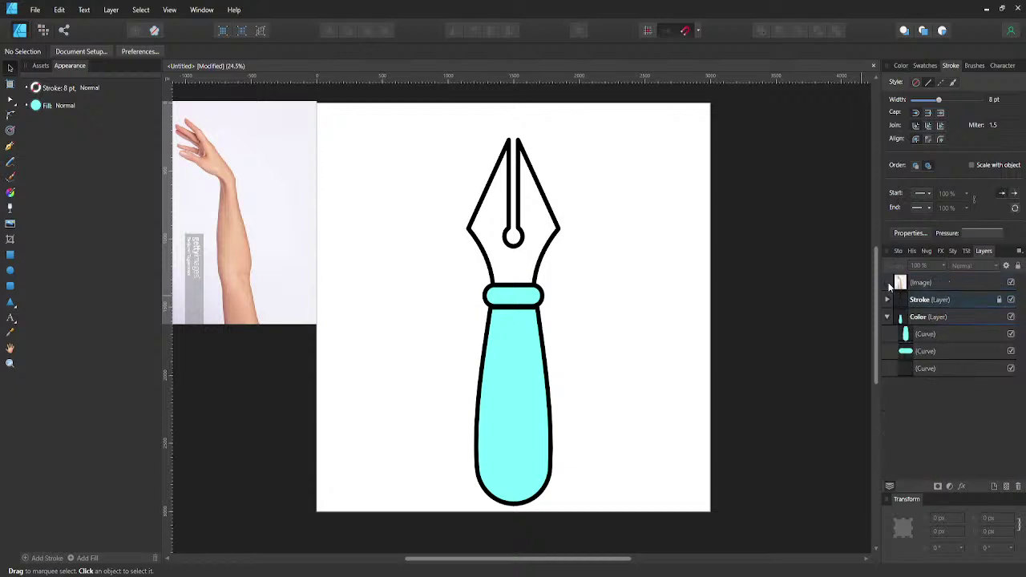
pyautogui.click(913, 337)
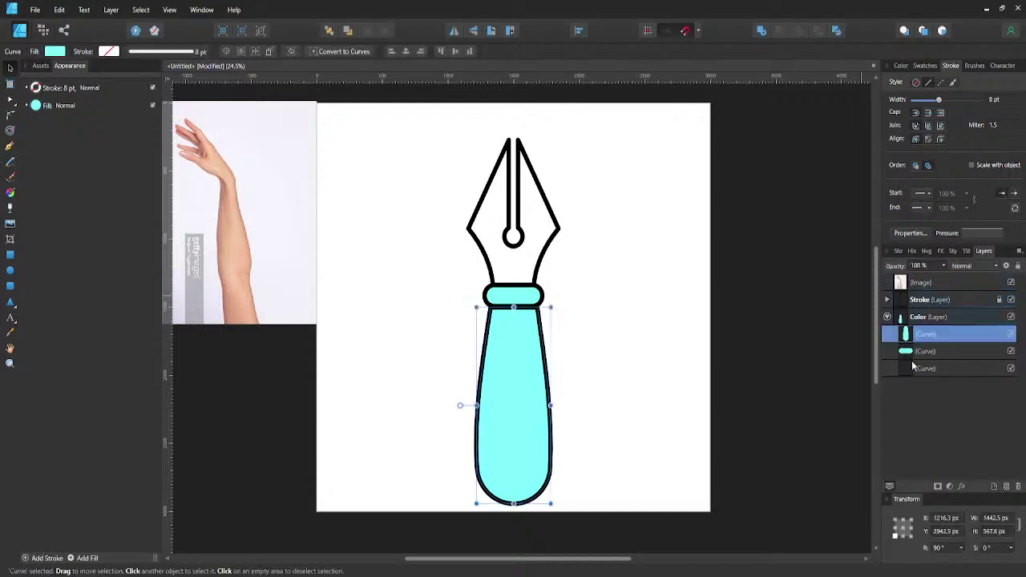
pyautogui.click(910, 370)
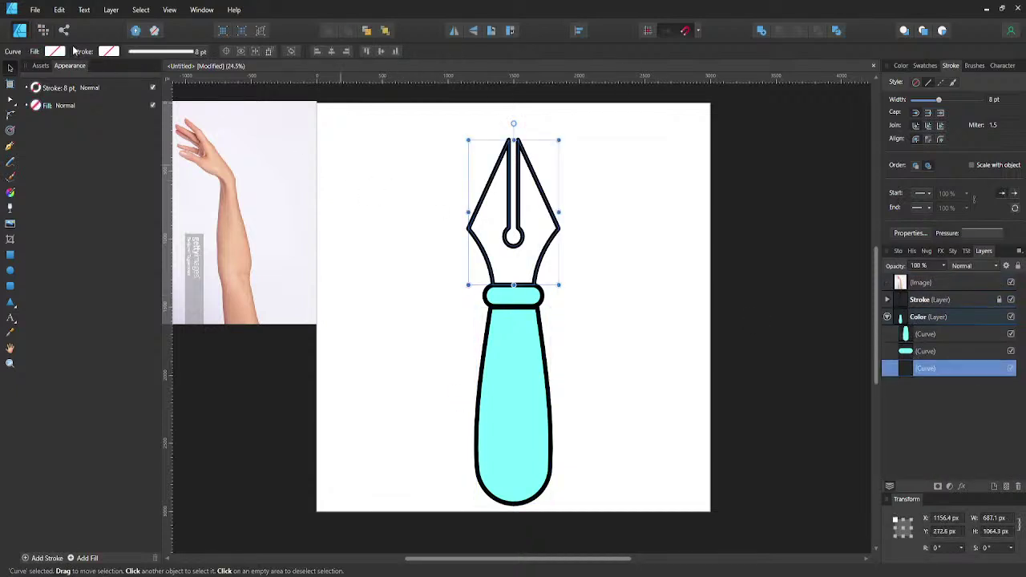
# - Fill the nib with a light grey swatch
pyautogui.click(55, 51)
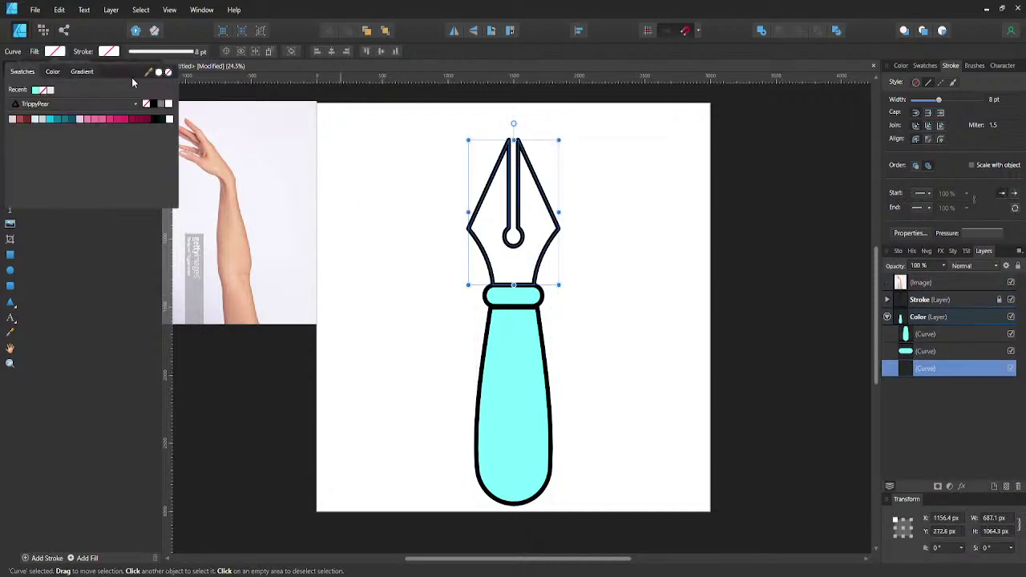
pyautogui.click(38, 90)
pyautogui.click(45, 119)
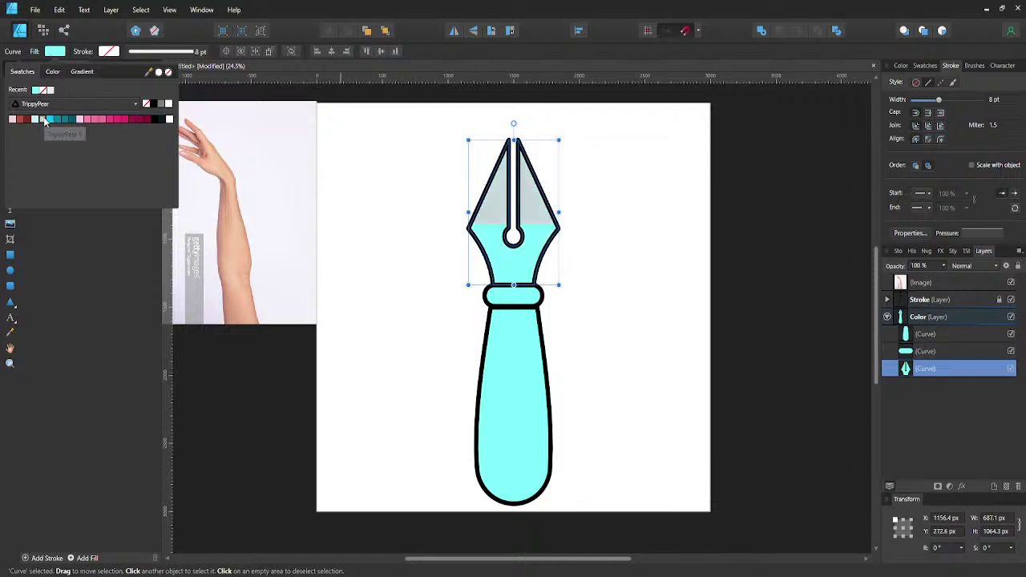
pyautogui.click(53, 73)
pyautogui.click(470, 249)
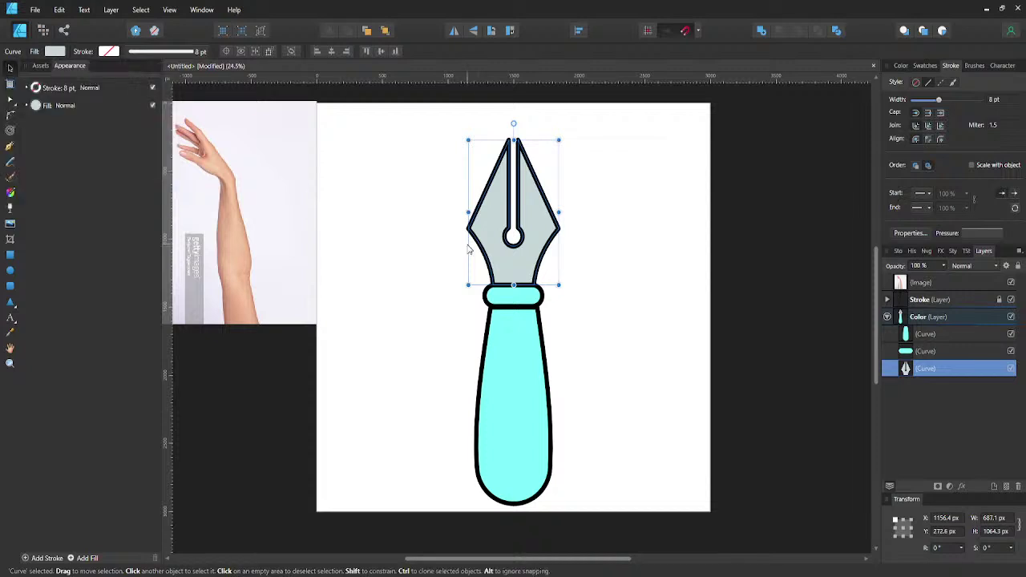
pyautogui.click(637, 261)
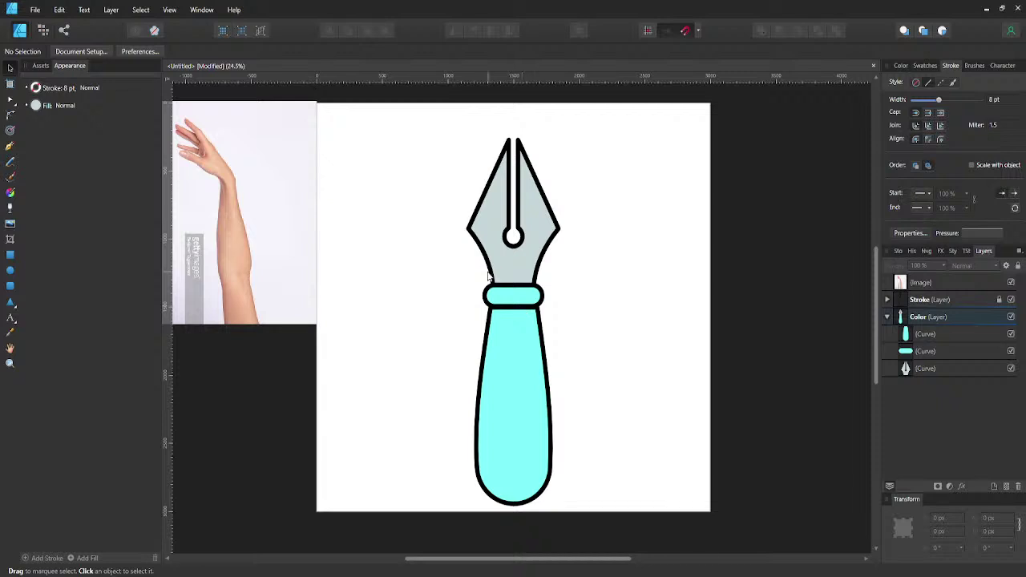
pyautogui.scroll(3, 539, 221)
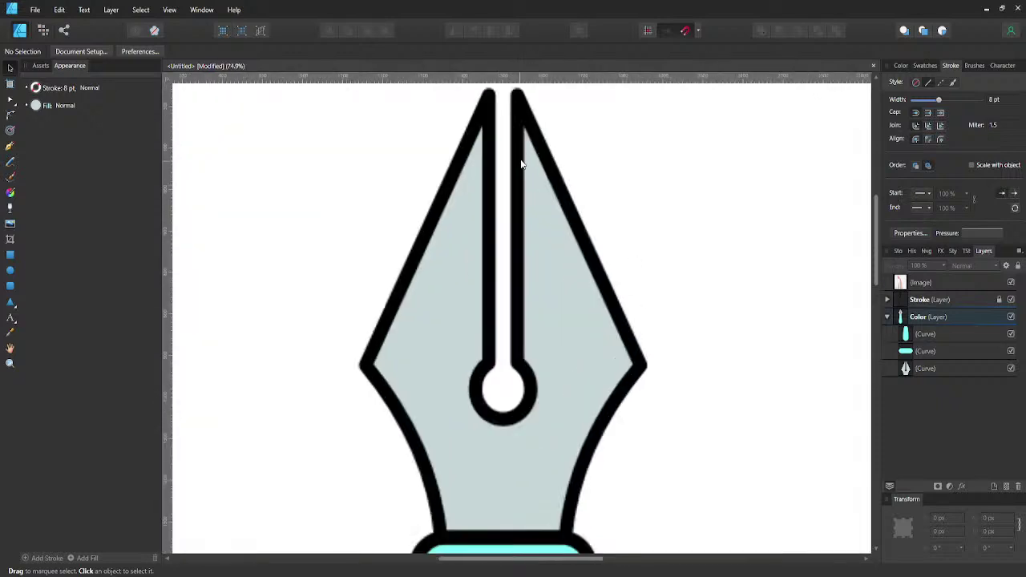
pyautogui.scroll(4, 534, 158)
pyautogui.scroll(3, 538, 150)
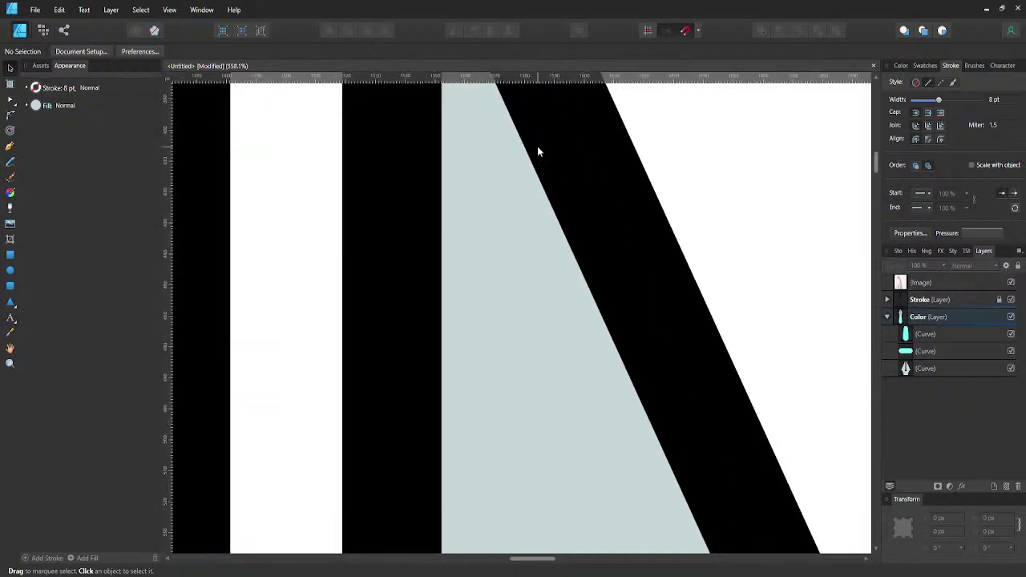
pyautogui.click(909, 368)
pyautogui.scroll(-8, 493, 321)
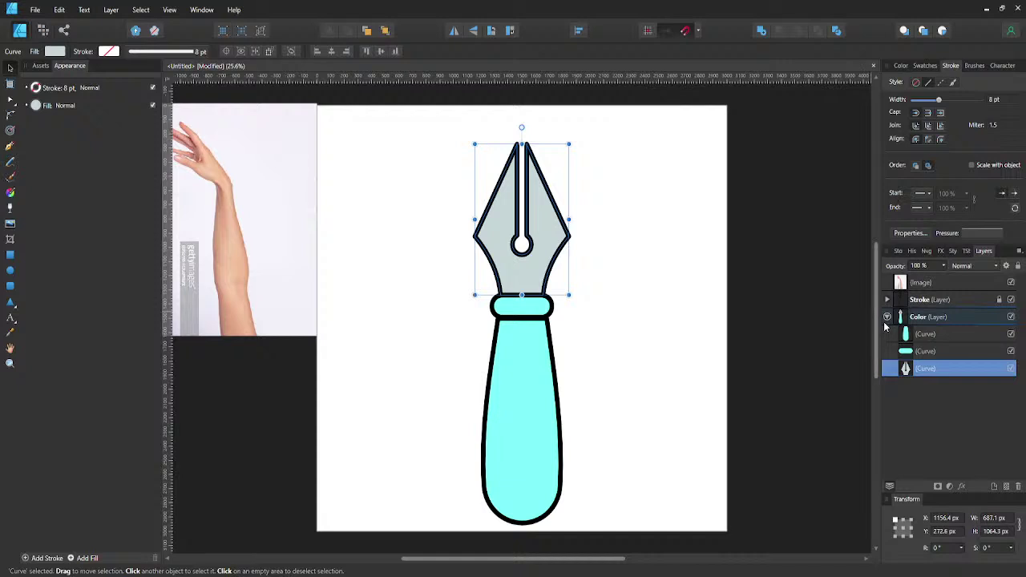
# - Add a new empty layer above Color and copy the cyan barrel shape
pyautogui.click(888, 318)
pyautogui.click(951, 322)
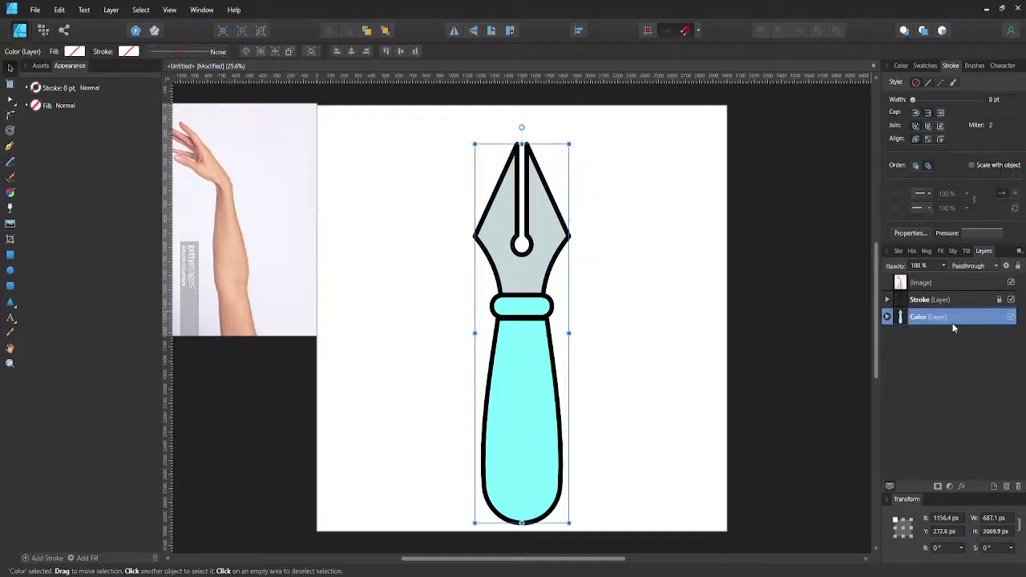
pyautogui.click(995, 487)
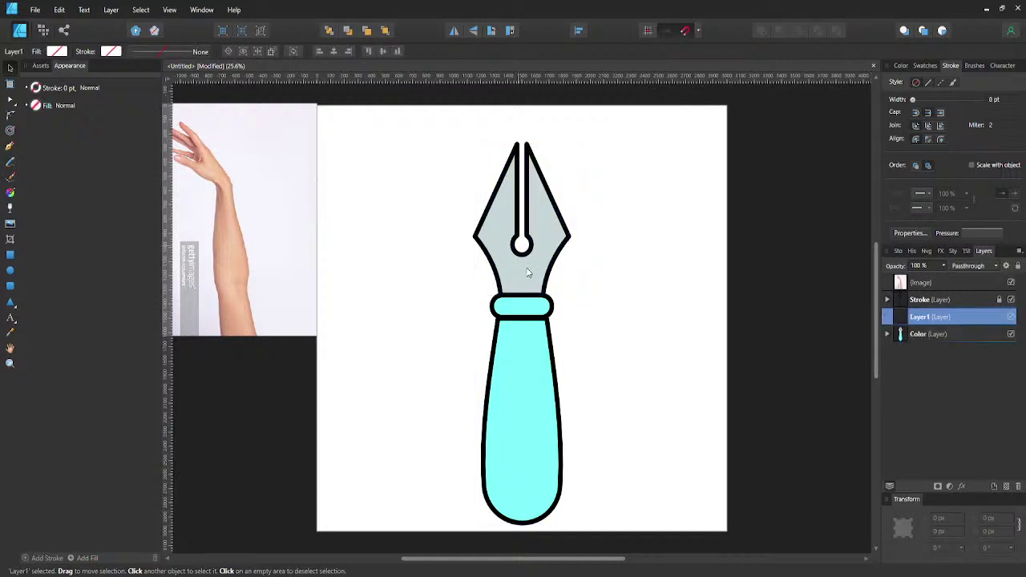
pyautogui.scroll(-1, 565, 401)
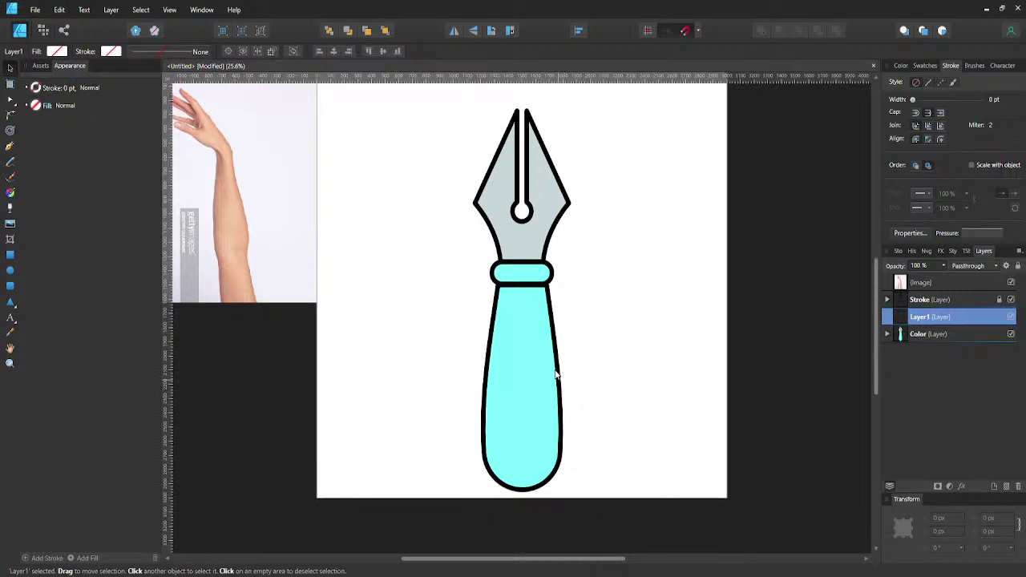
pyautogui.scroll(2, 556, 366)
pyautogui.scroll(3, 369, 149)
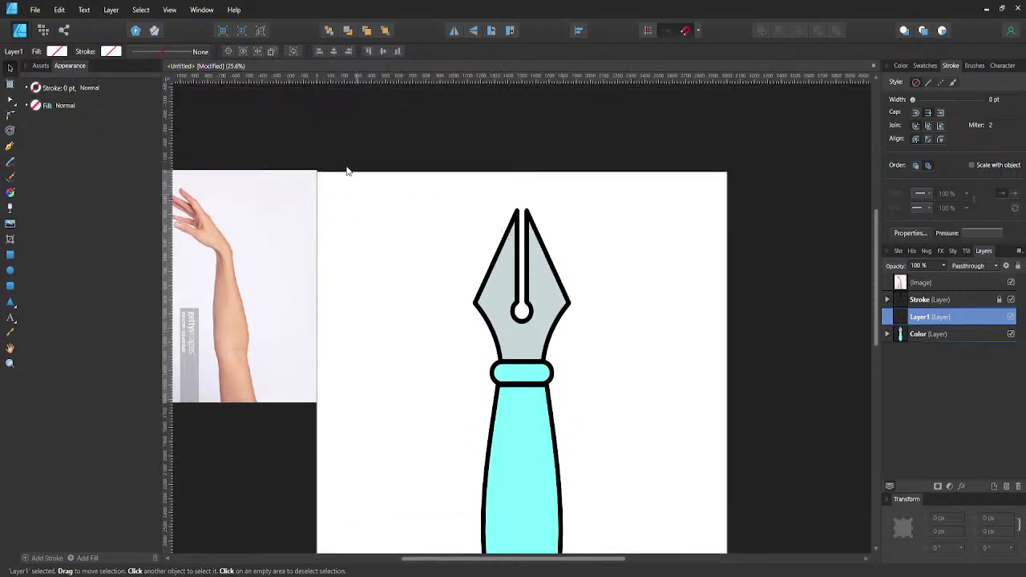
pyautogui.scroll(-5, 410, 199)
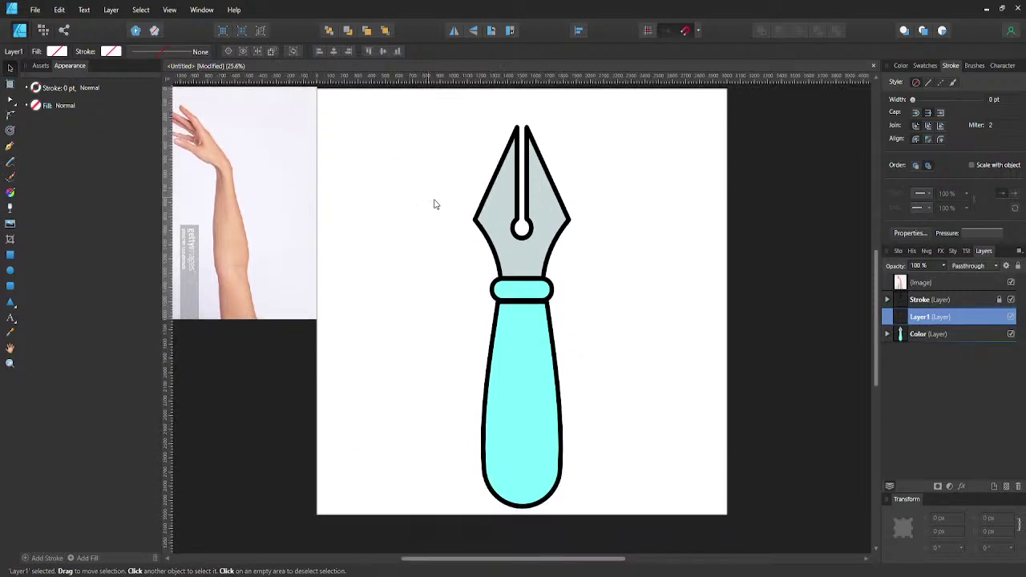
pyautogui.scroll(1, 484, 231)
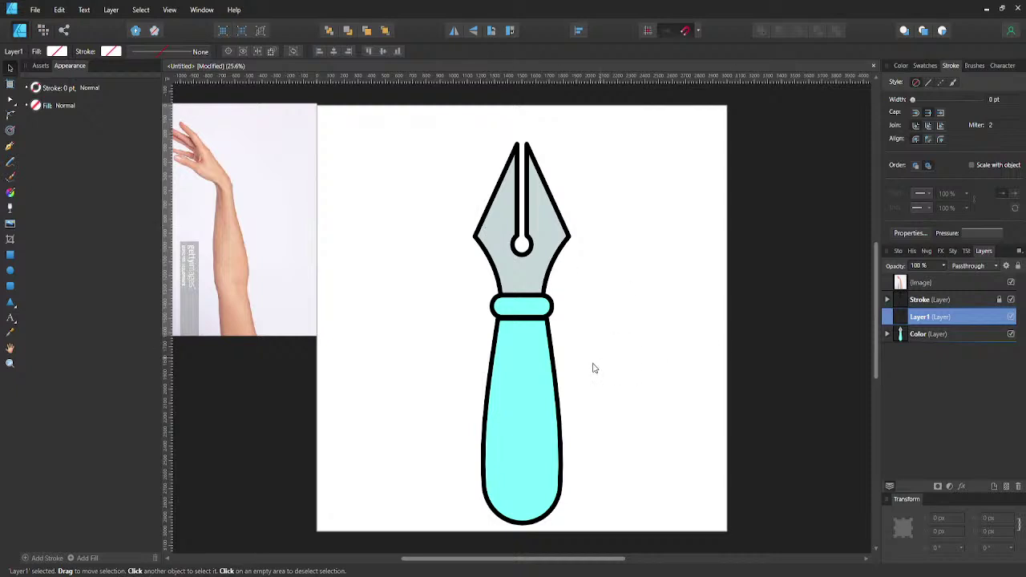
pyautogui.click(535, 407)
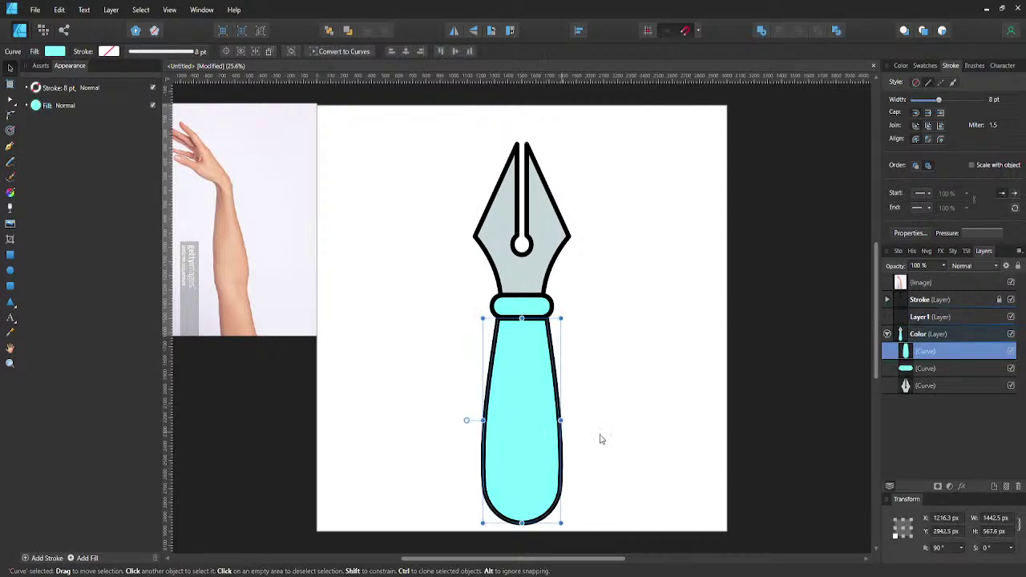
pyautogui.press('alt')
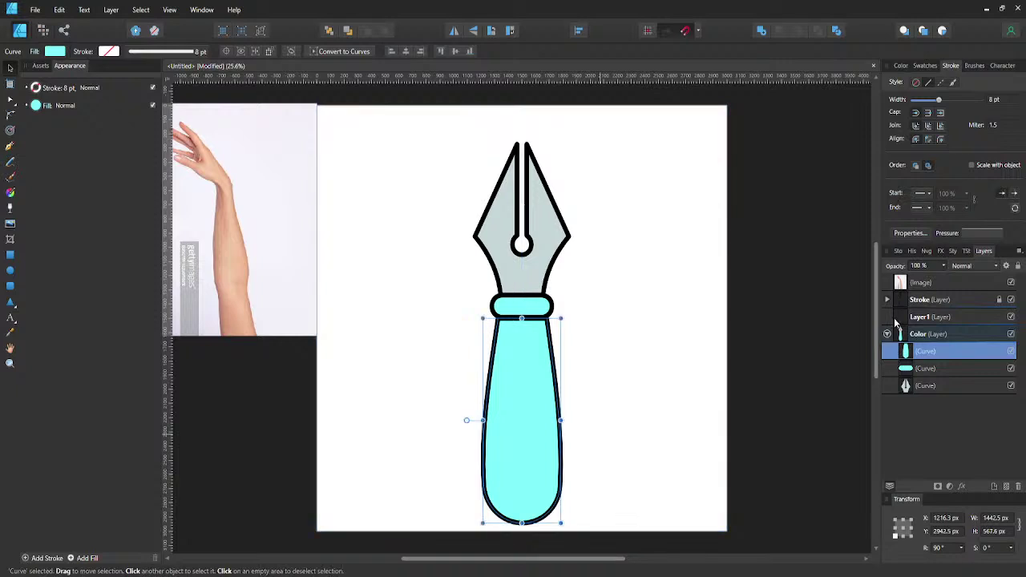
# - Rename the new layer 'Shadows' and paste the barrel copy into it
pyautogui.click(919, 317)
pyautogui.doubleClick(919, 318)
pyautogui.write('Sh')
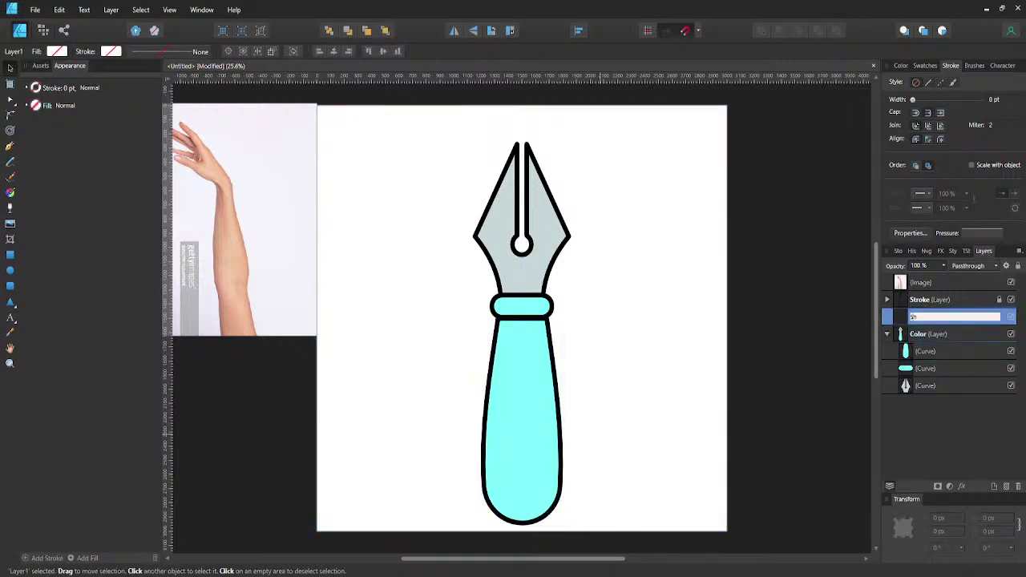
pyautogui.write('adows')
pyautogui.press('Return')
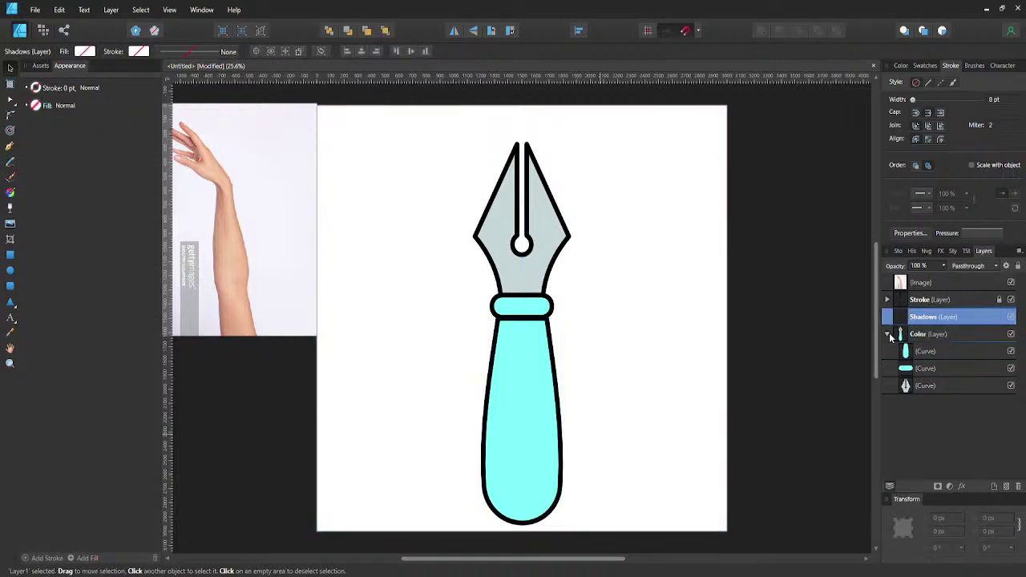
pyautogui.click(888, 334)
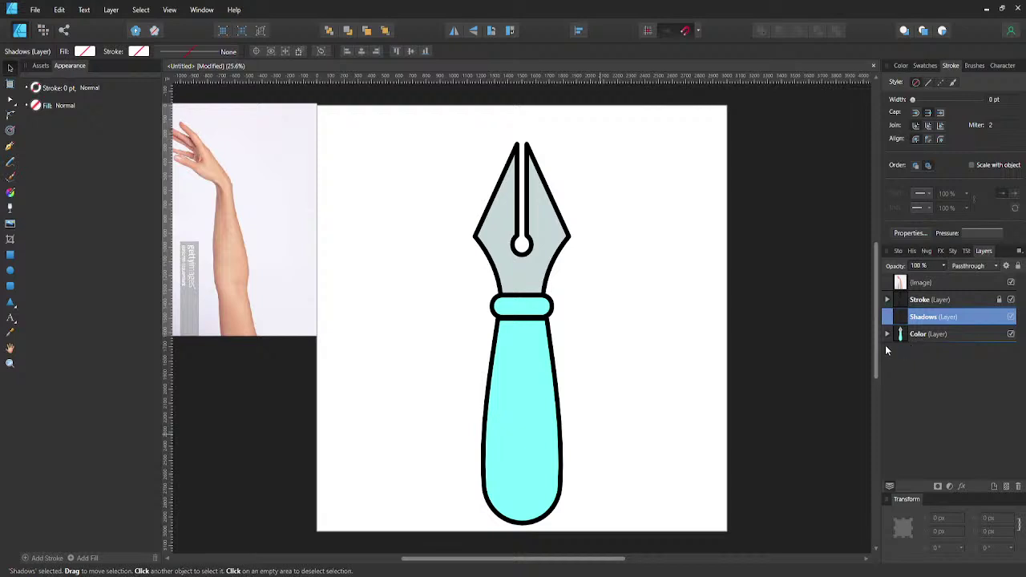
pyautogui.hotkey('ctrl', 'v')
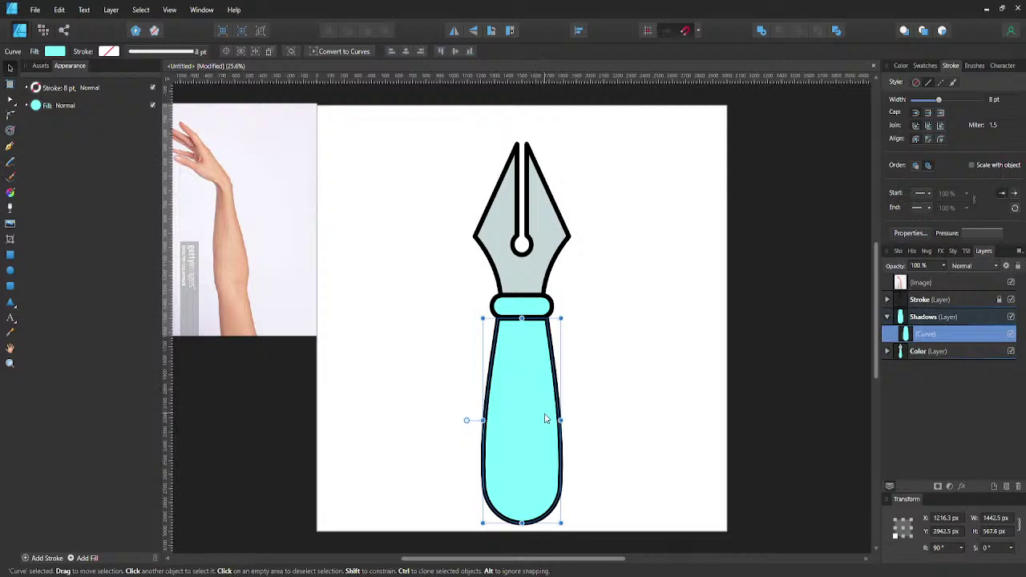
# - Clone the Shadows barrel copy up and to the left, deleting the extra duplicate
pyautogui.moveTo(540, 411); pyautogui.dragTo(524, 395)
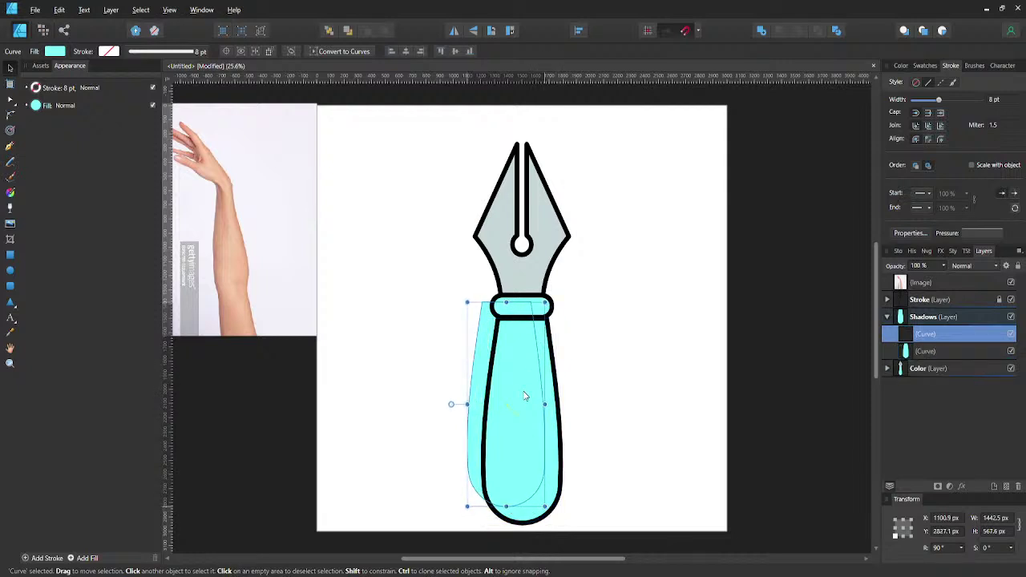
pyautogui.hotkey('ctrl', 'j')
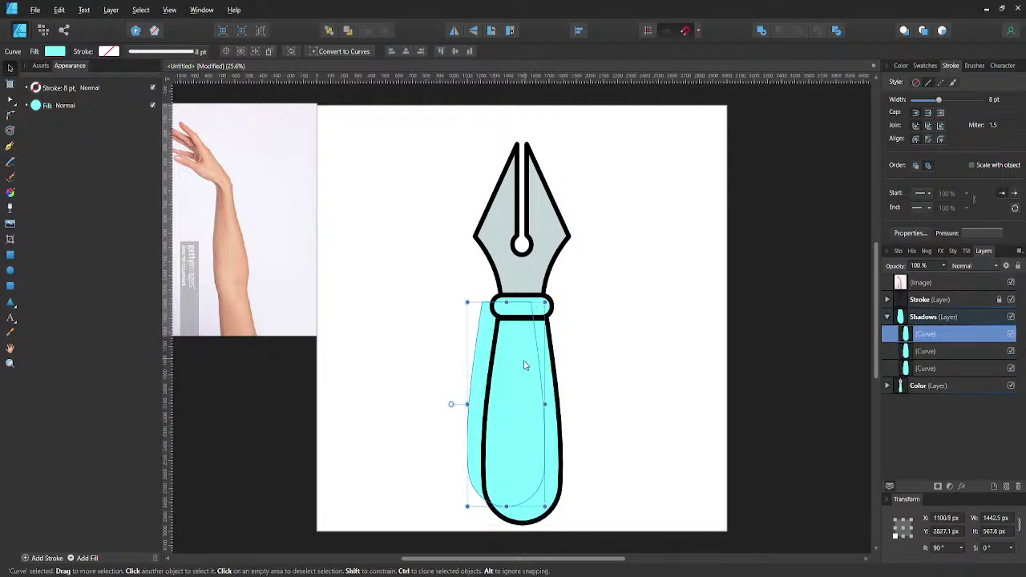
pyautogui.moveTo(525, 366); pyautogui.dragTo(525, 360)
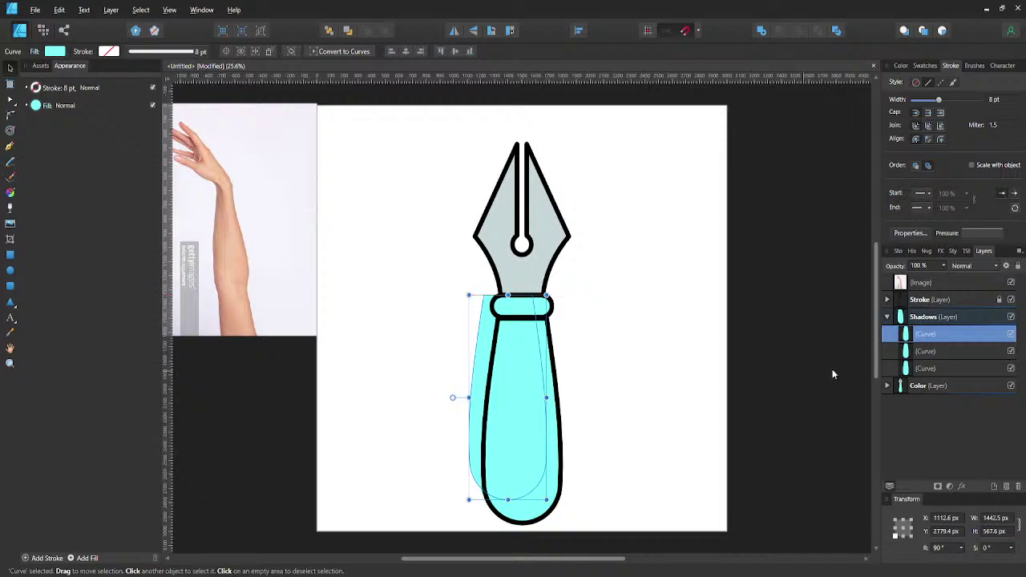
pyautogui.click(932, 369)
pyautogui.press('Delete')
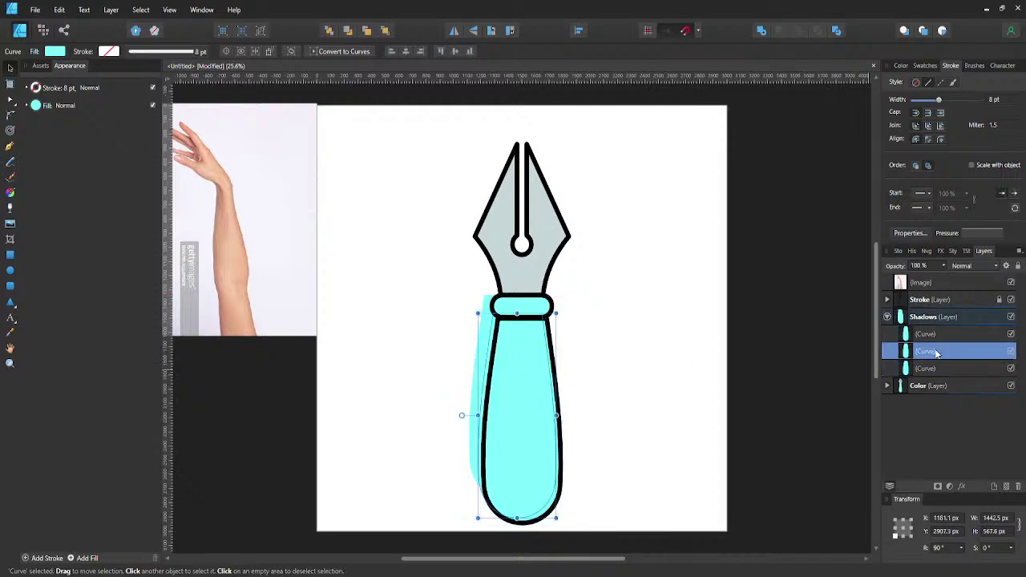
pyautogui.click(528, 424)
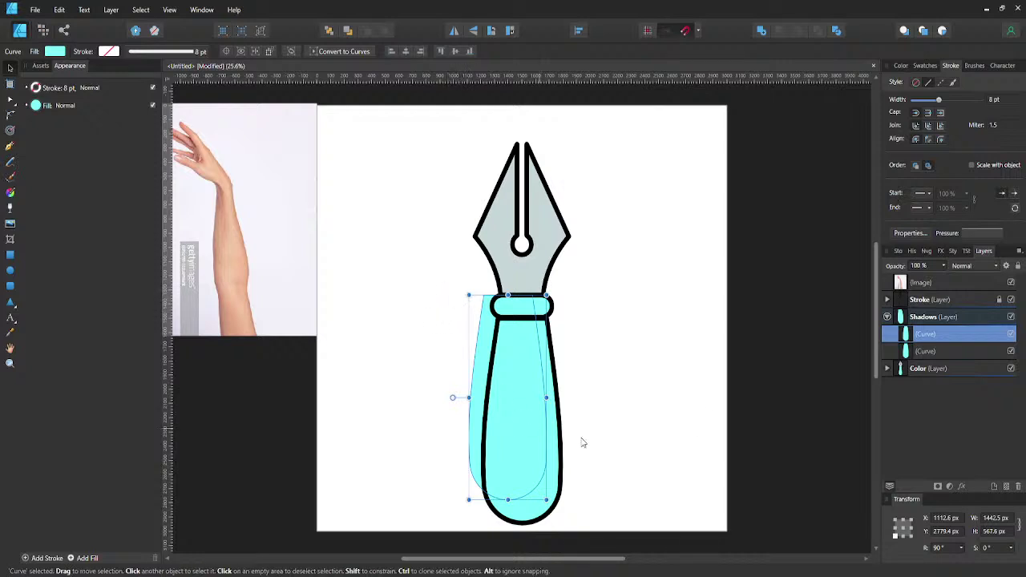
# - Subtract the two shadow curves and give the result a CMYK fill with K 90
pyautogui.keyDown('shift'); pyautogui.click(911, 353); pyautogui.keyUp('shift')
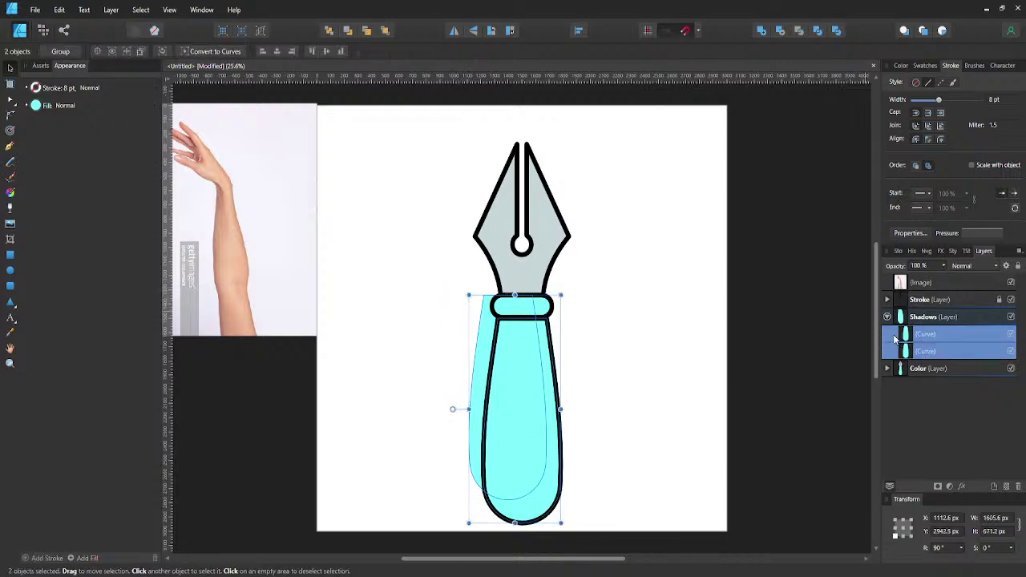
pyautogui.click(782, 32)
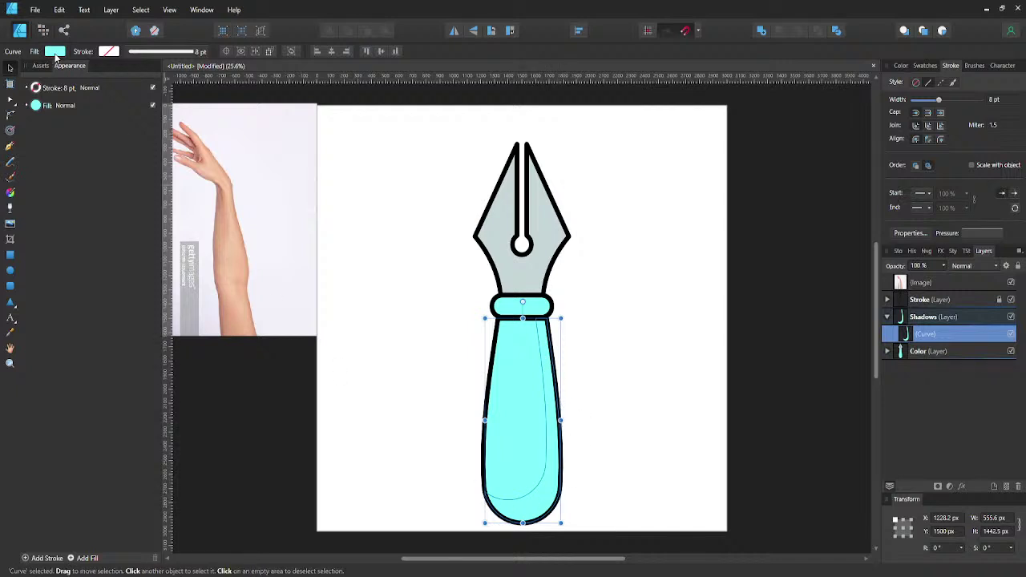
pyautogui.click(54, 51)
pyautogui.click(47, 90)
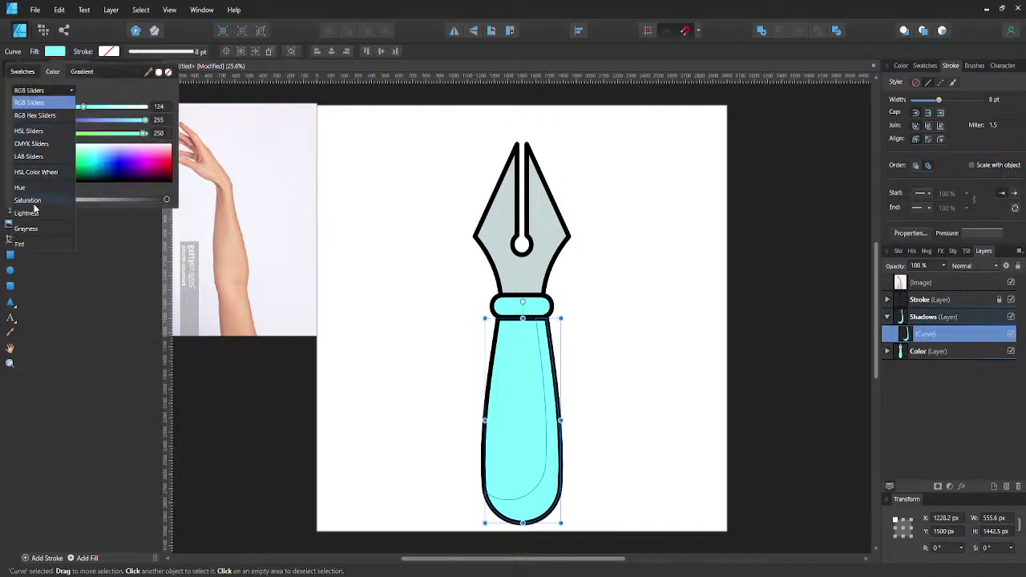
pyautogui.click(33, 147)
pyautogui.click(160, 147)
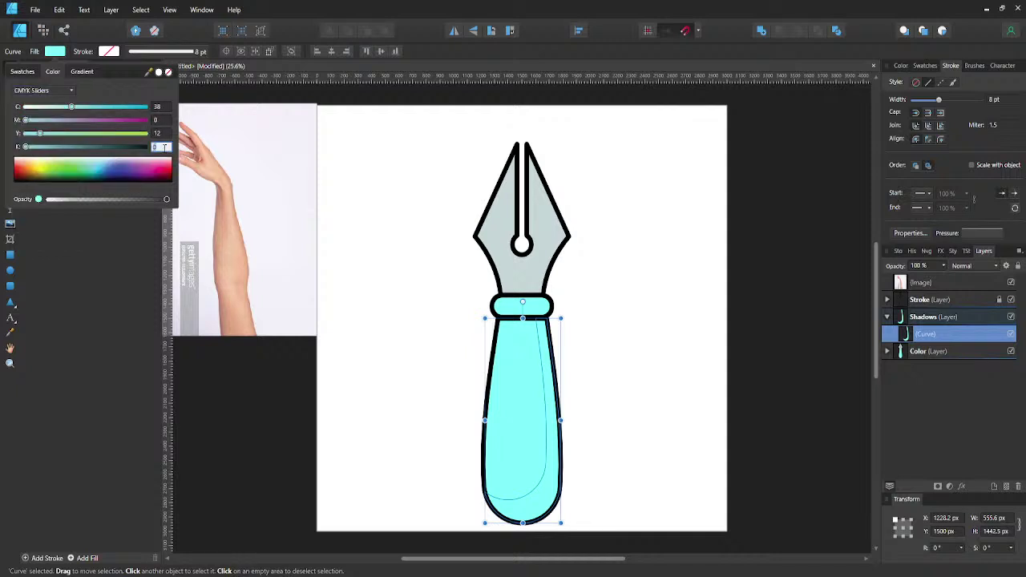
pyautogui.write('90')
pyautogui.press('Return')
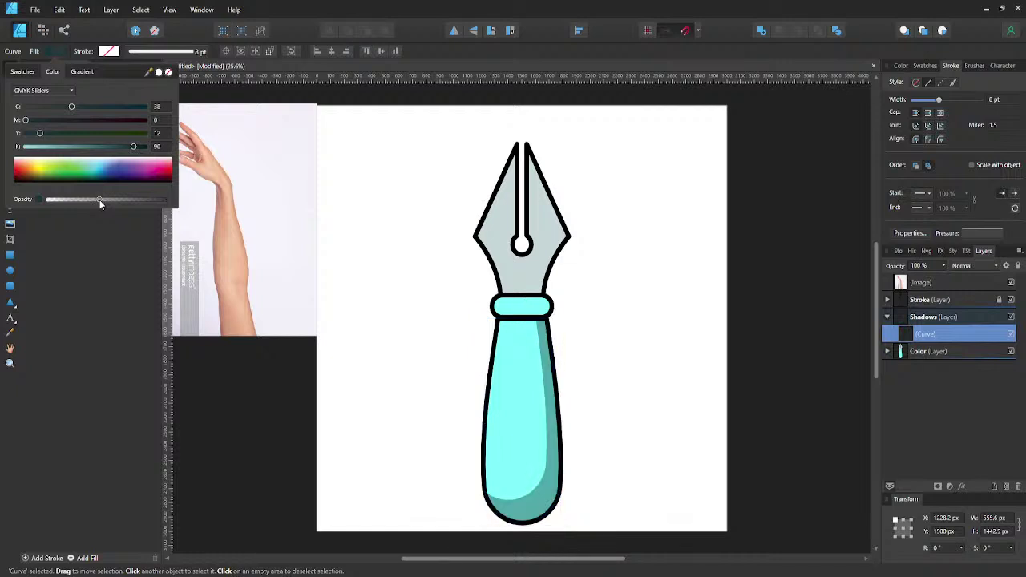
# - Lower the handle shadow's fill opacity so it reads as a soft shade
pyautogui.click(418, 265)
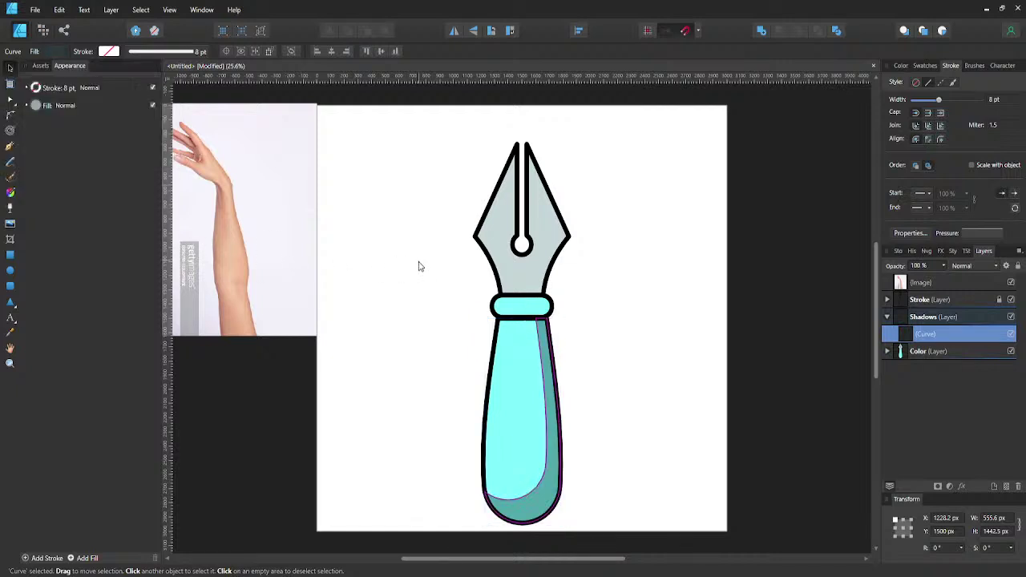
pyautogui.click(546, 491)
pyautogui.click(53, 54)
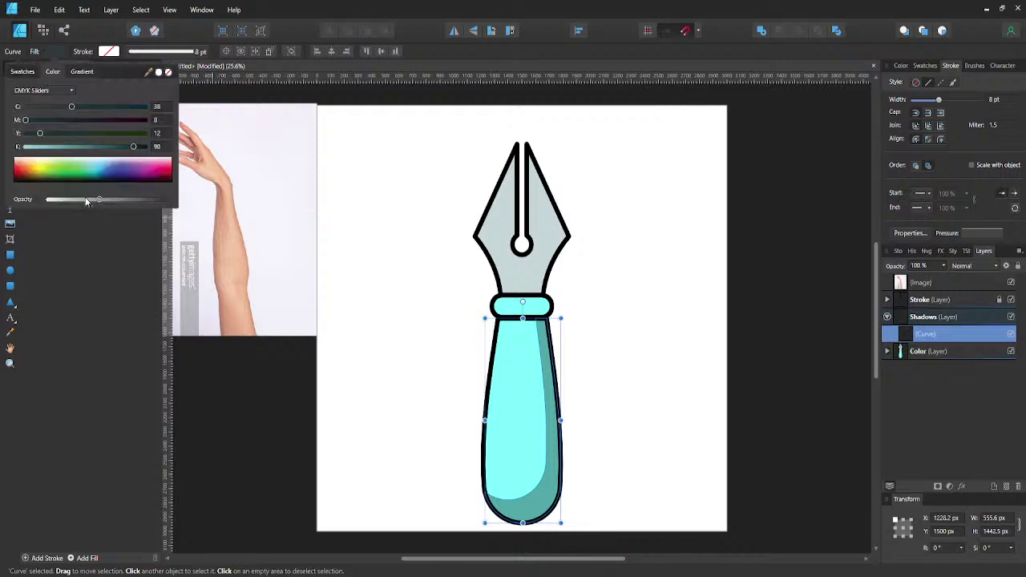
pyautogui.click(83, 199)
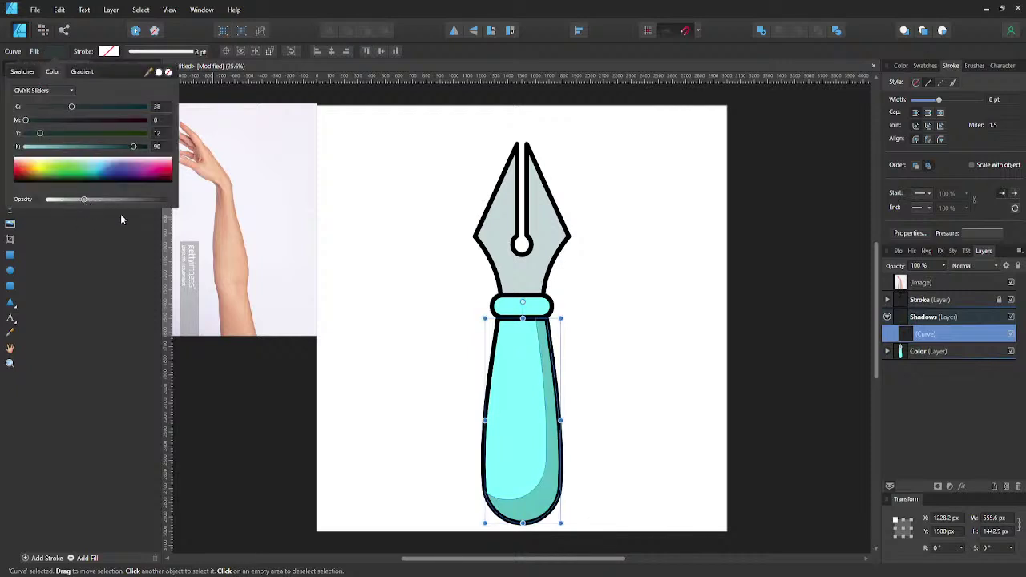
pyautogui.click(383, 272)
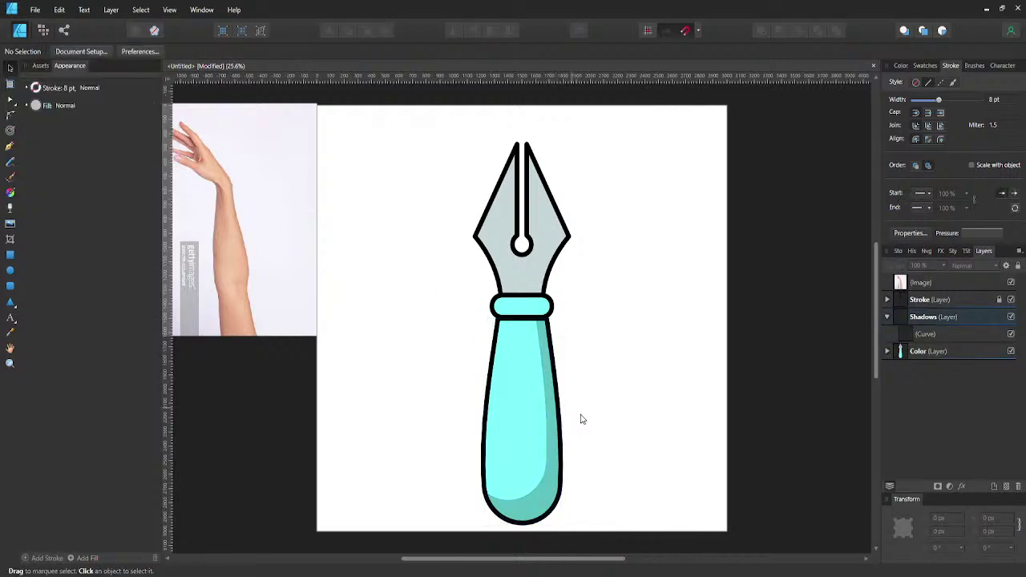
pyautogui.click(923, 335)
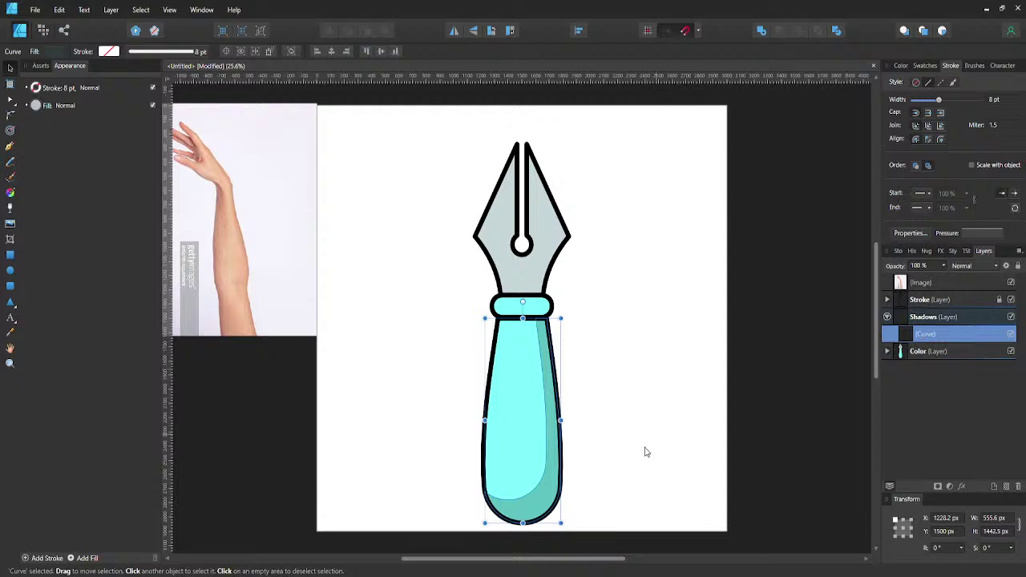
# - Draw a short curved stroke at the handle's bottom with the recent dark teal stroke colour
pyautogui.press('p')
pyautogui.scroll(-2, 562, 457)
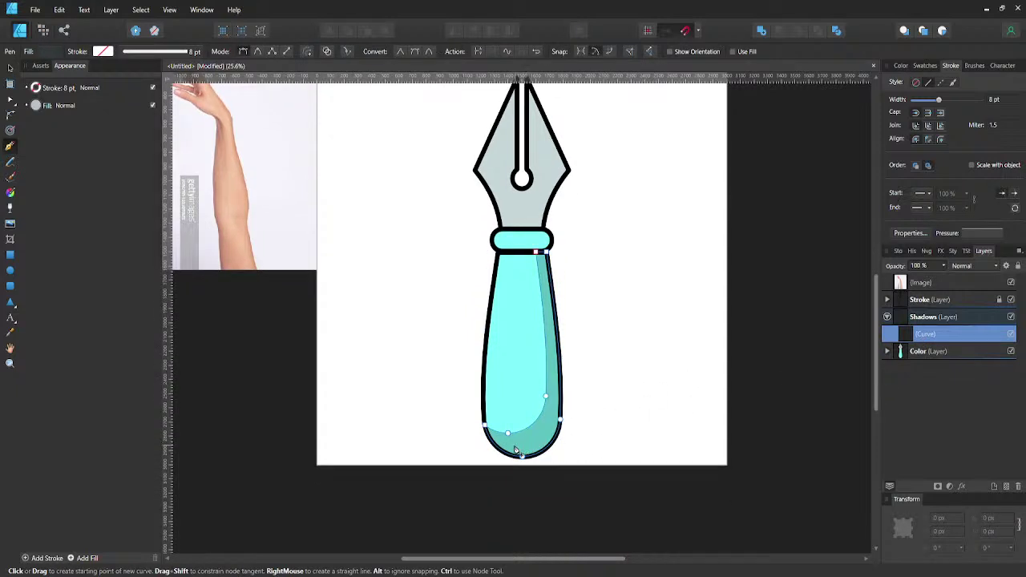
pyautogui.press('a')
pyautogui.press('p')
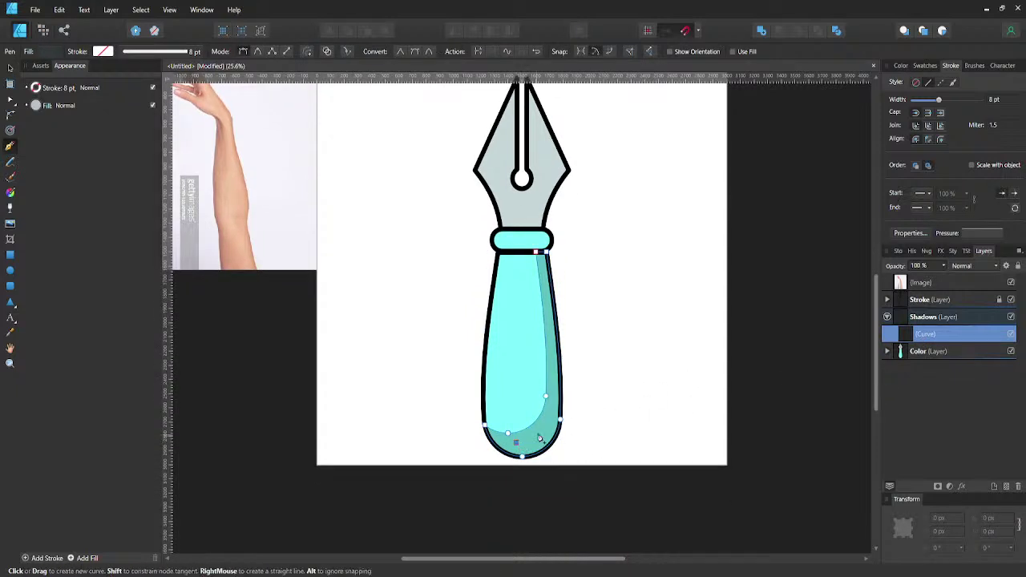
pyautogui.moveTo(549, 420)
pyautogui.mouseDown()
pyautogui.moveTo(556, 396)
pyautogui.moveTo(561, 407)
pyautogui.mouseUp()
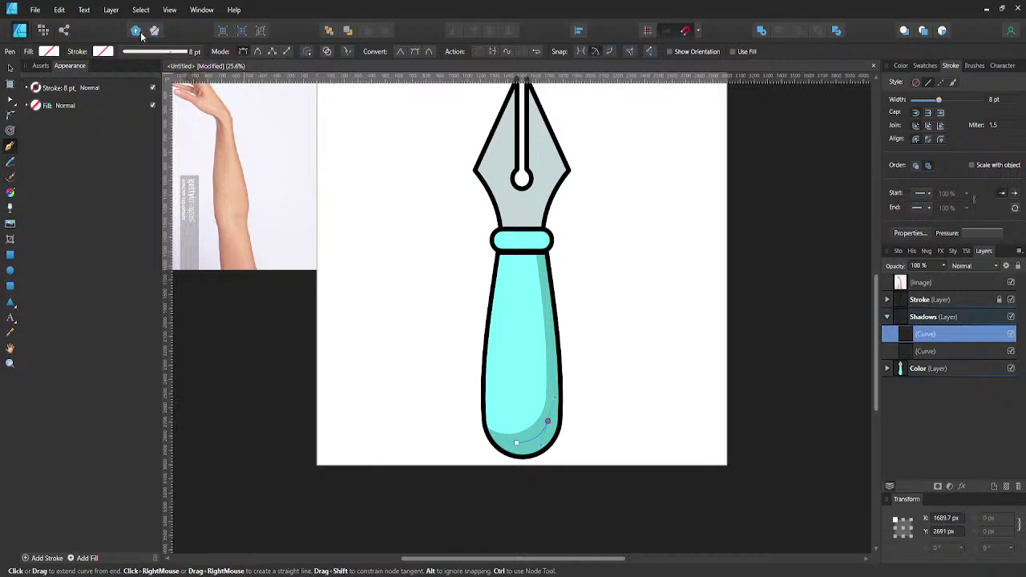
pyautogui.click(106, 51)
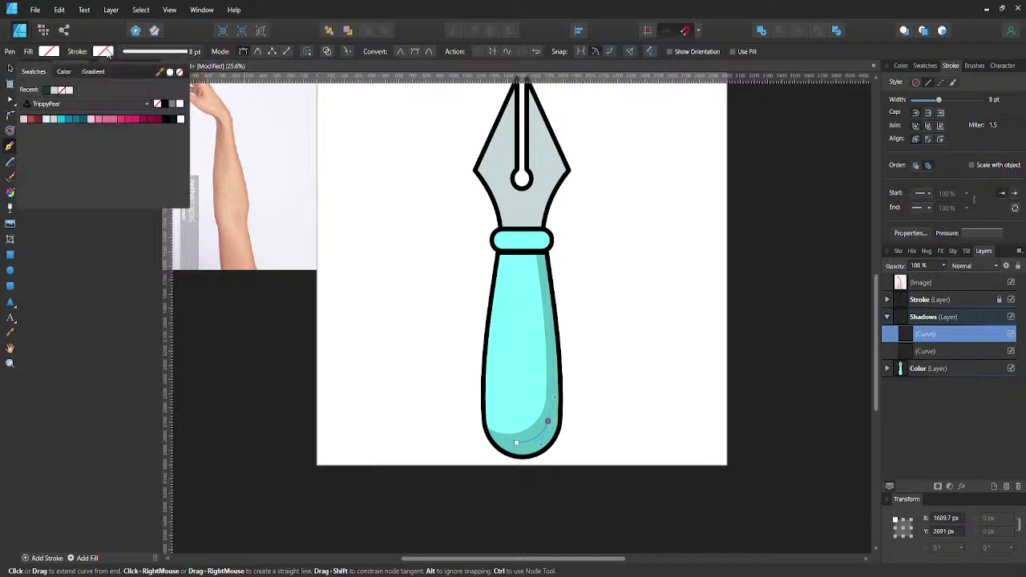
pyautogui.click(46, 90)
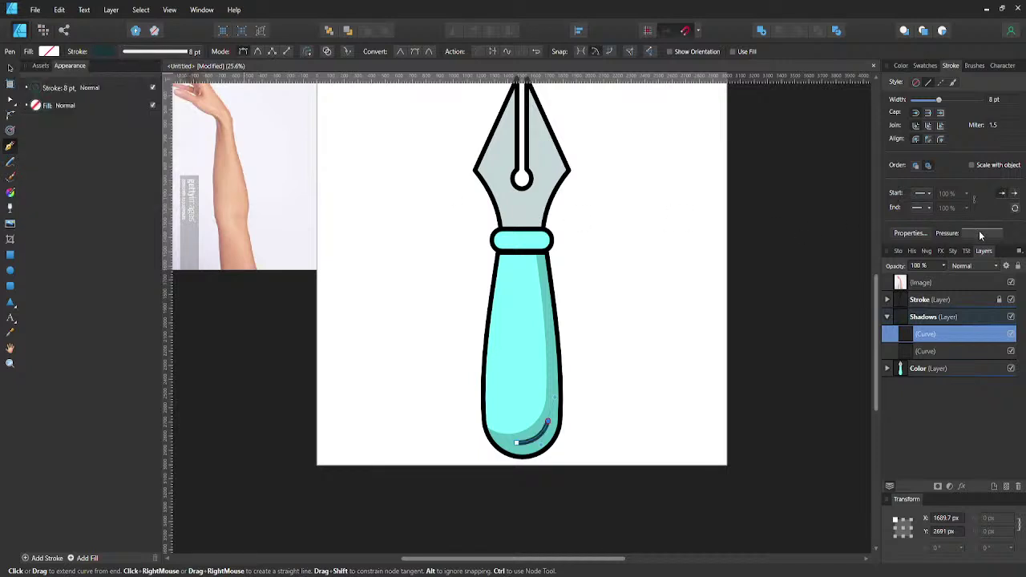
# - Give the short stroke an arched Pressure profile so both ends taper
pyautogui.click(923, 351)
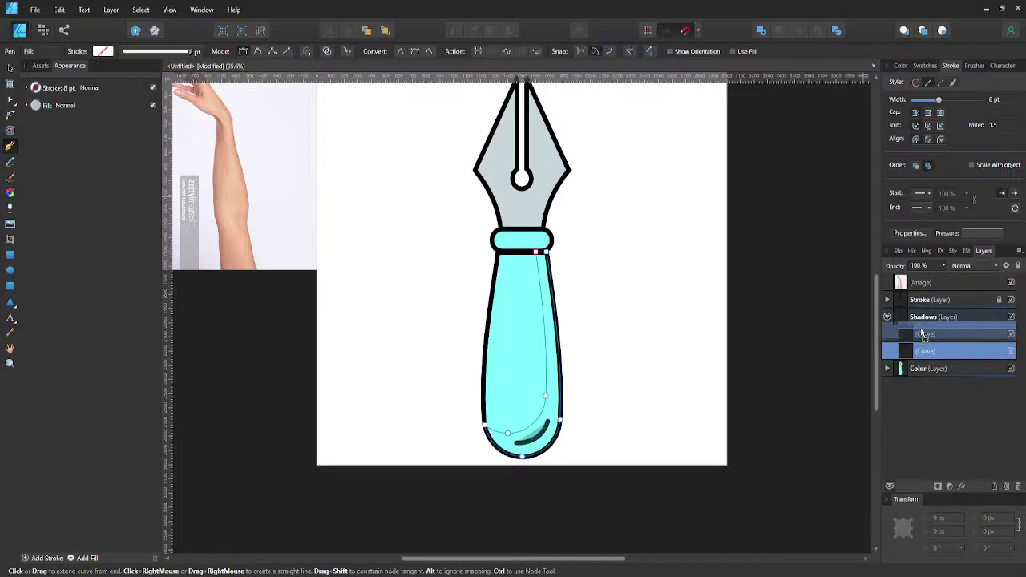
pyautogui.click(923, 334)
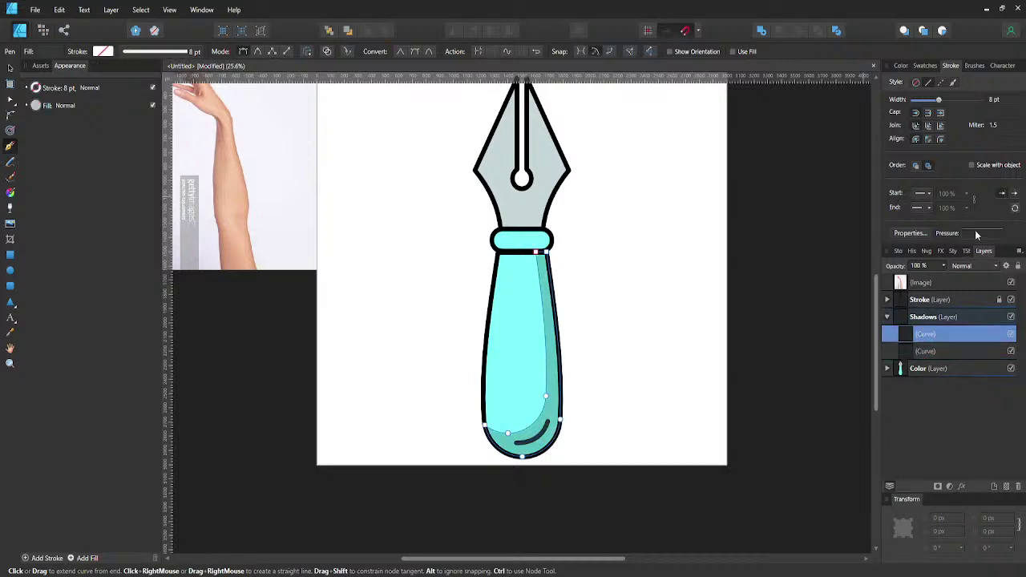
pyautogui.click(976, 233)
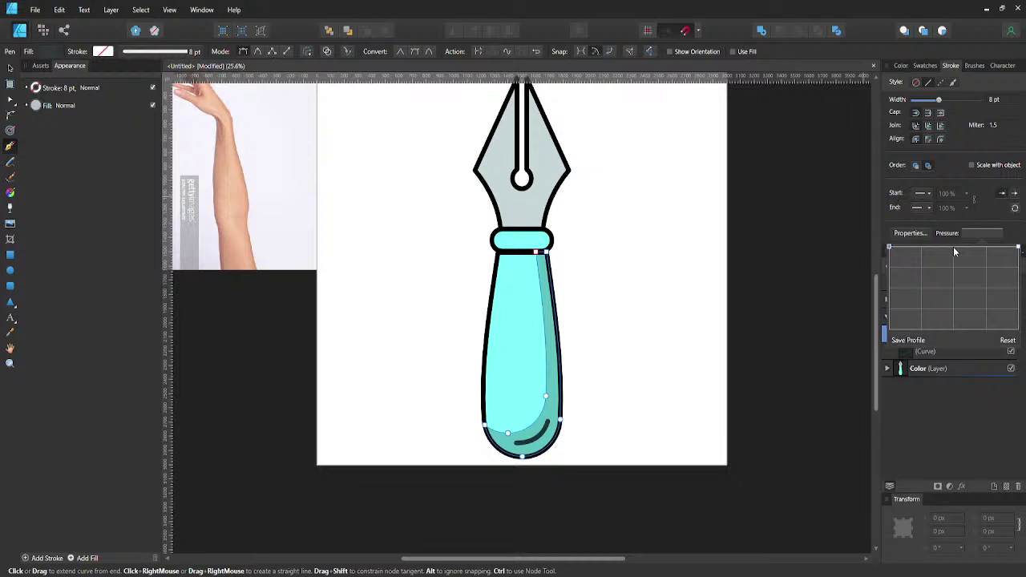
pyautogui.click(954, 247)
pyautogui.moveTo(889, 249); pyautogui.dragTo(899, 306)
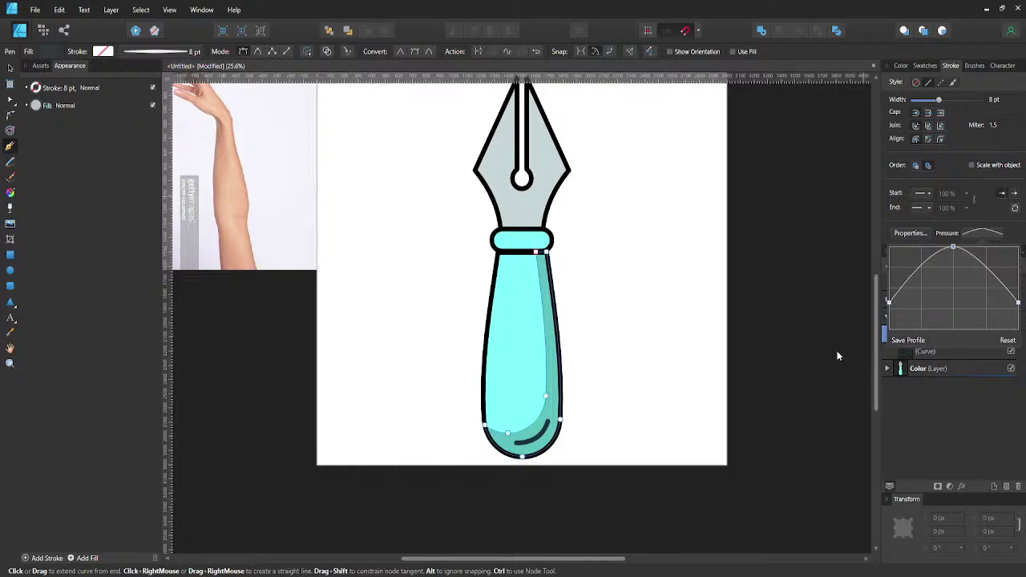
pyautogui.click(943, 351)
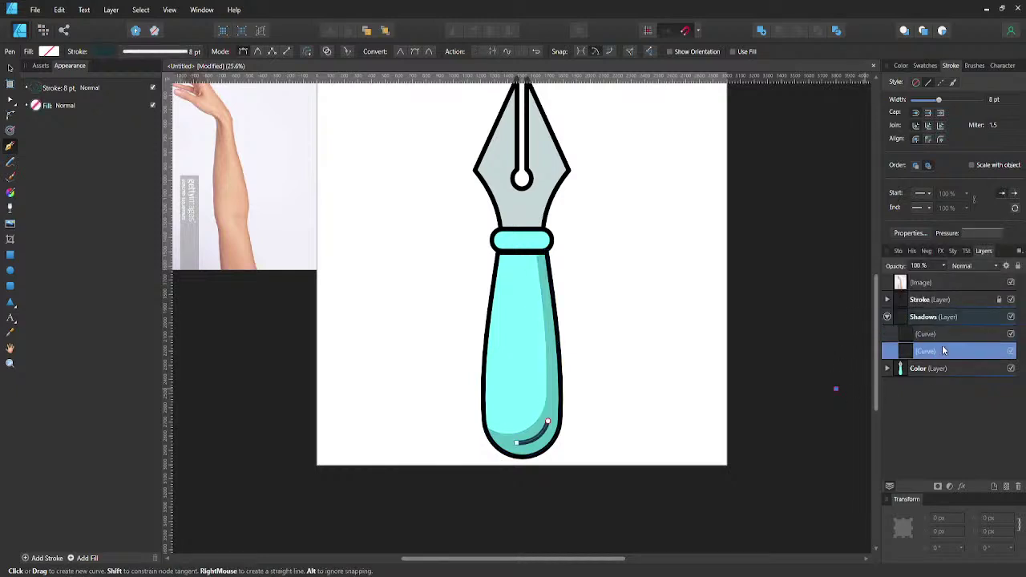
pyautogui.click(974, 234)
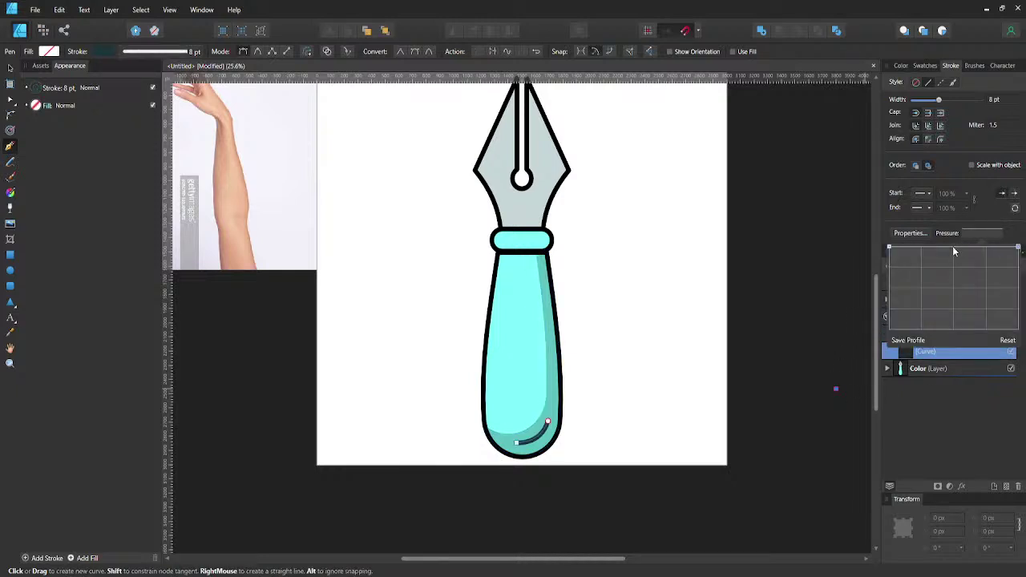
pyautogui.click(953, 247)
pyautogui.moveTo(889, 248); pyautogui.dragTo(894, 305)
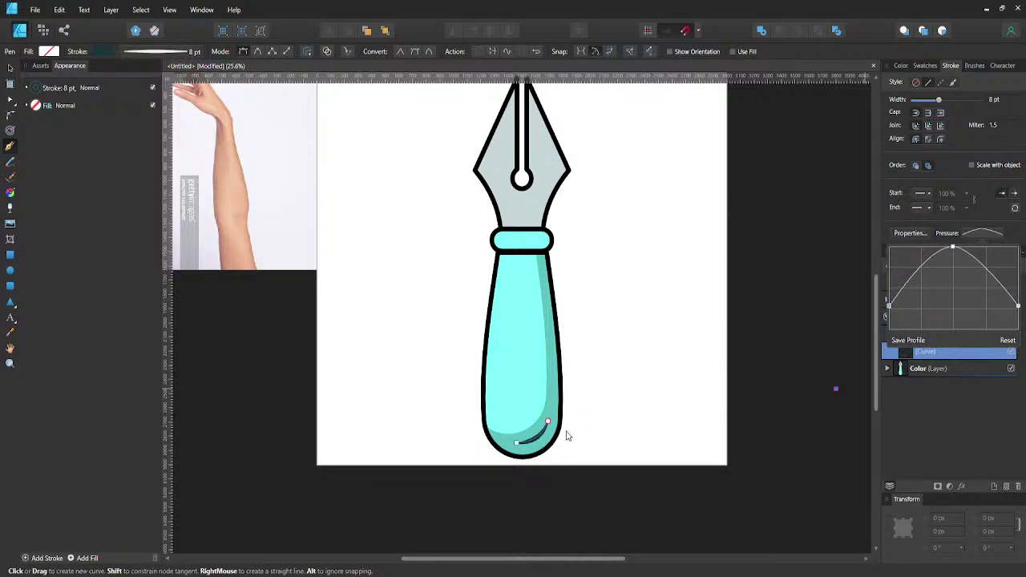
pyautogui.press('Escape')
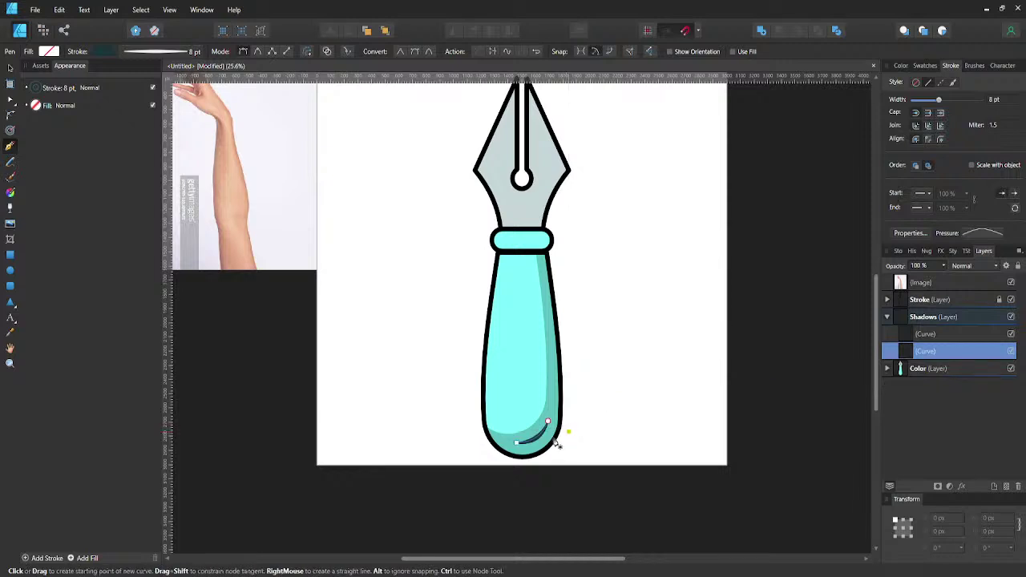
# - Set the accent stroke width to 15 pt and lower its opacity
pyautogui.press('v')
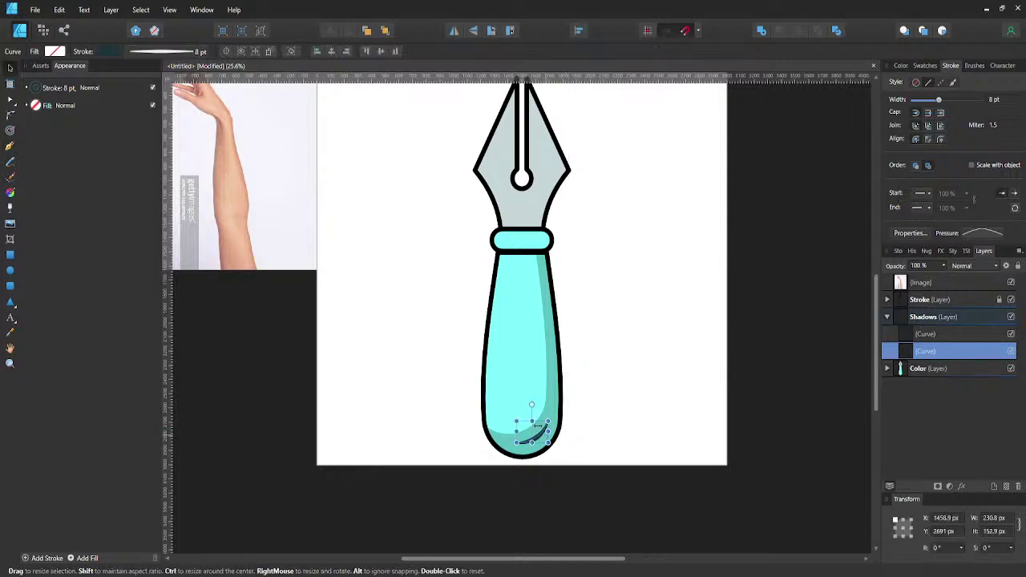
pyautogui.click(170, 53)
pyautogui.click(207, 91)
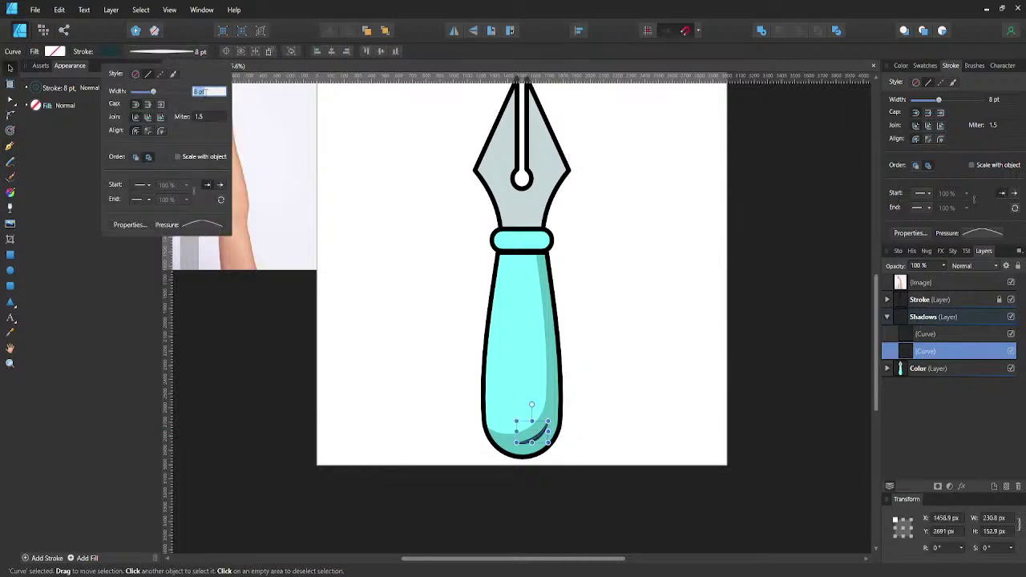
pyautogui.write('15')
pyautogui.press('Return')
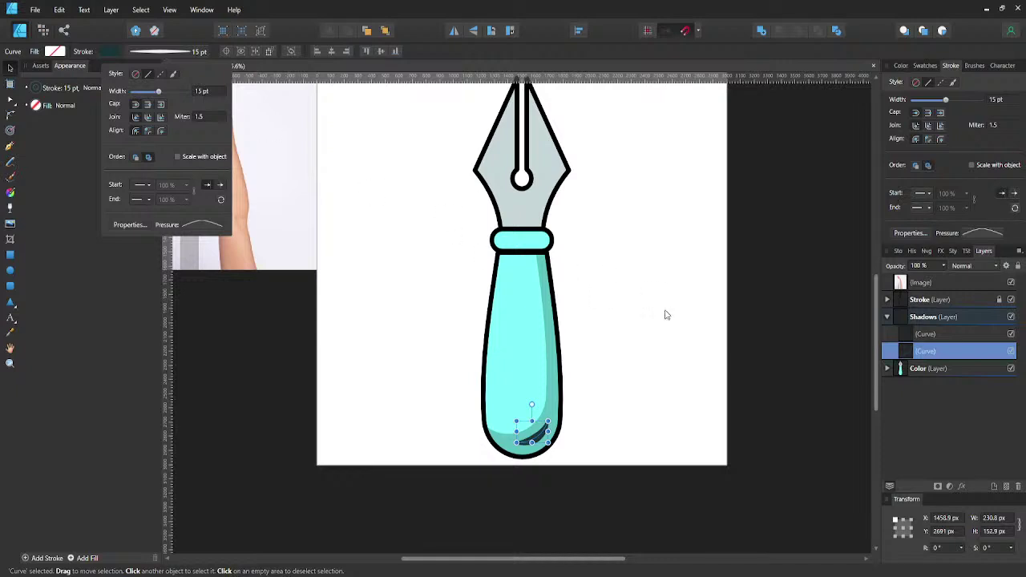
pyautogui.click(107, 52)
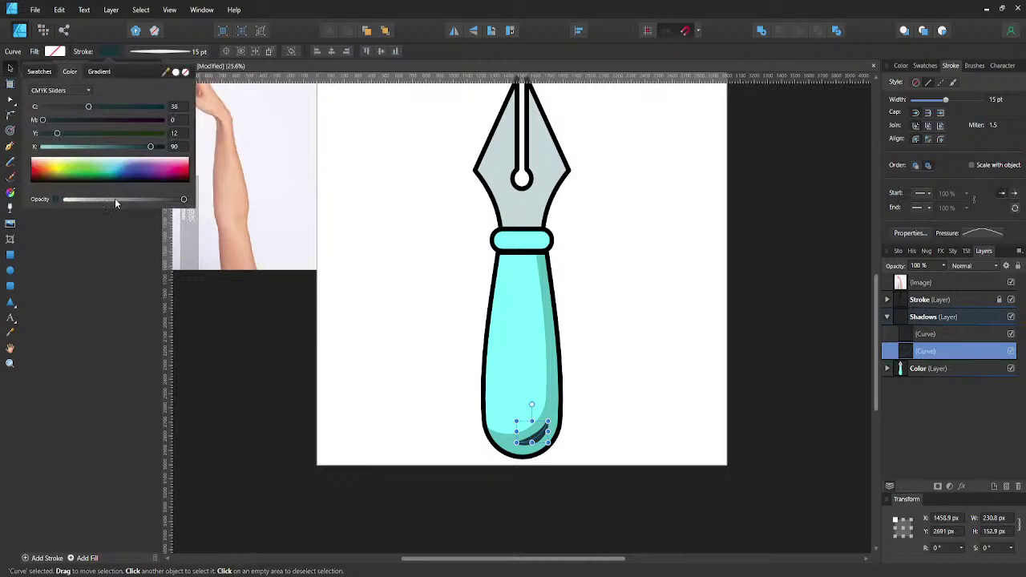
pyautogui.click(115, 200)
pyautogui.click(722, 316)
pyautogui.click(714, 315)
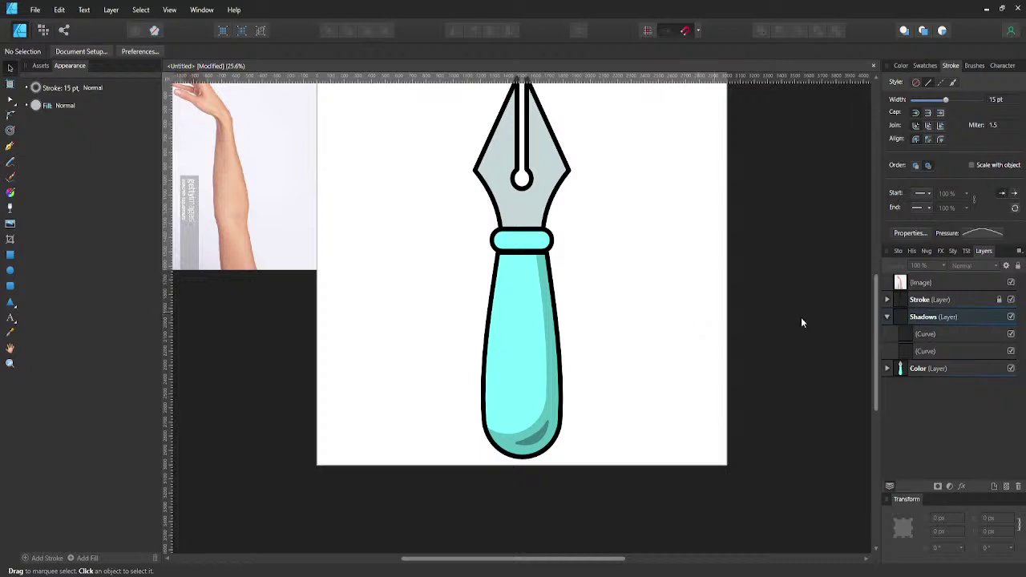
# - Lower the Pressure curve's peak to flatten the stroke's taper, then save with Ctrl+S
pyautogui.click(973, 236)
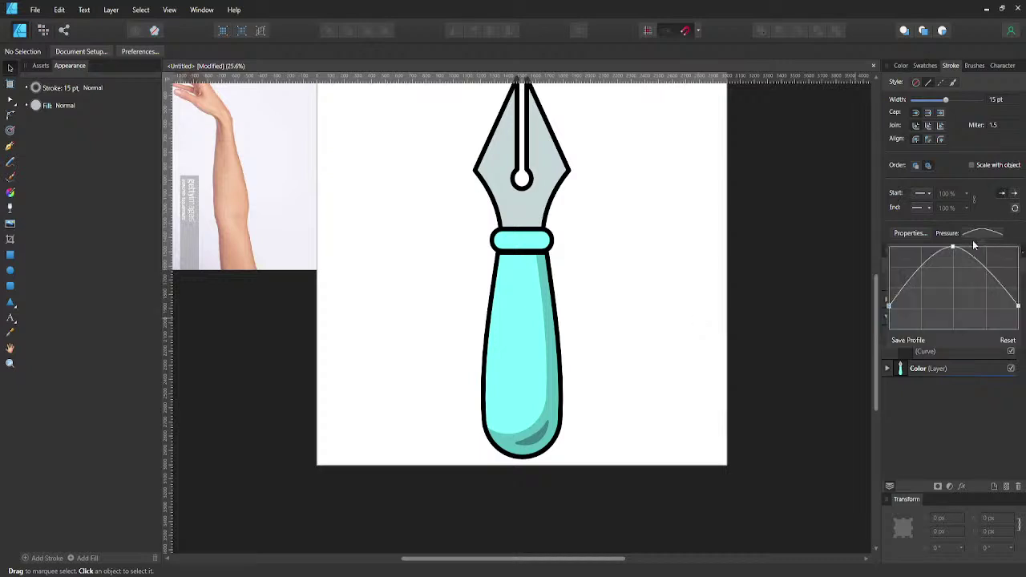
pyautogui.click(943, 334)
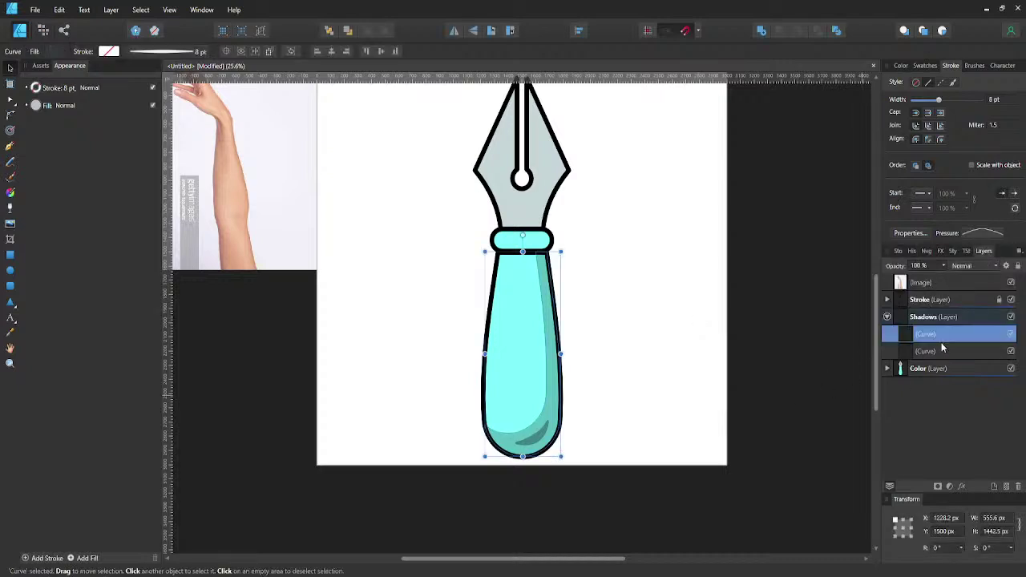
pyautogui.click(946, 351)
pyautogui.click(979, 236)
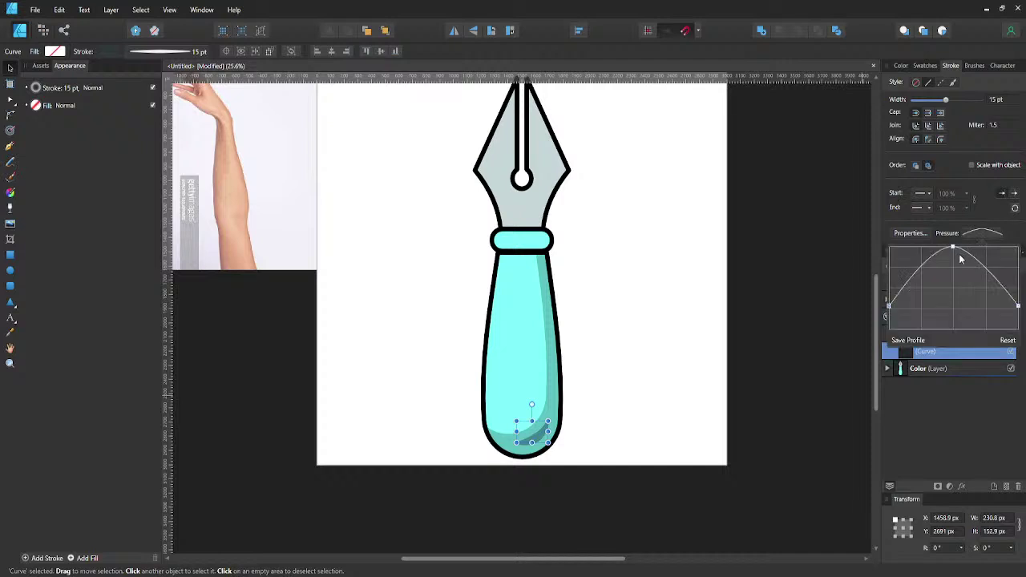
pyautogui.moveTo(953, 247); pyautogui.dragTo(955, 269)
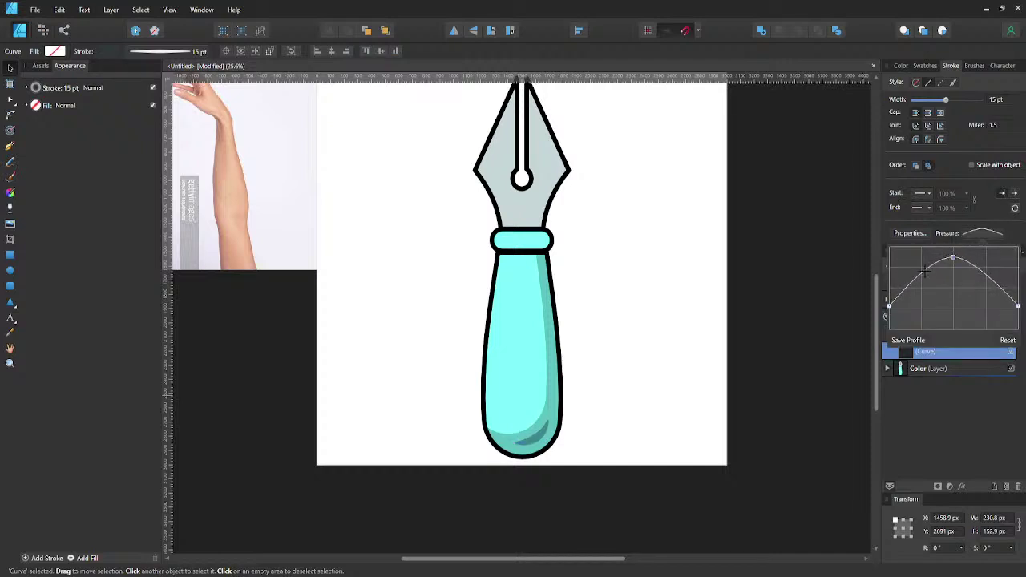
pyautogui.click(798, 323)
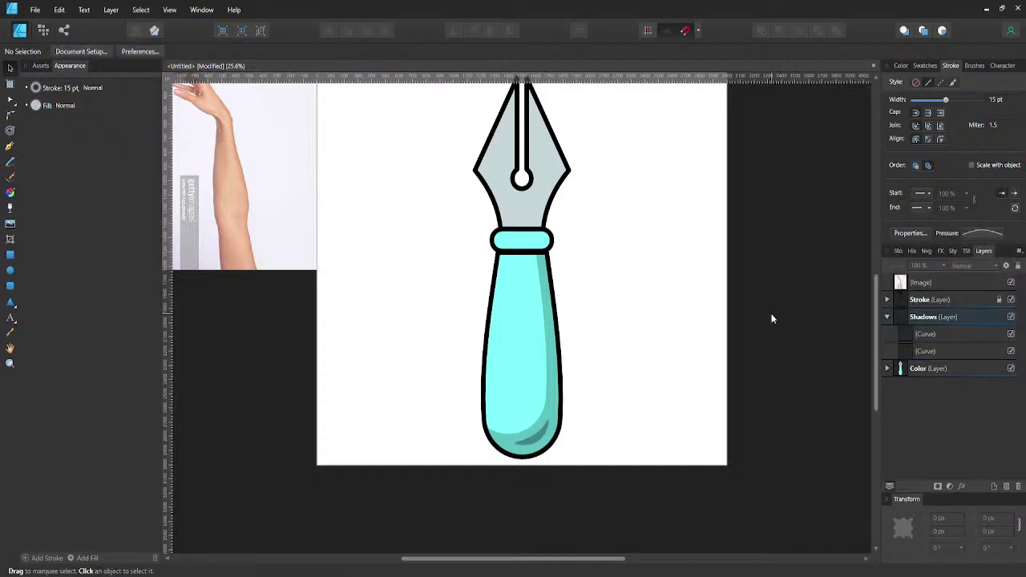
pyautogui.hotkey('ctrl', 's')
# - Confirm the save and put a copy of the cyan collar into the Shadows layer
pyautogui.click(487, 398)
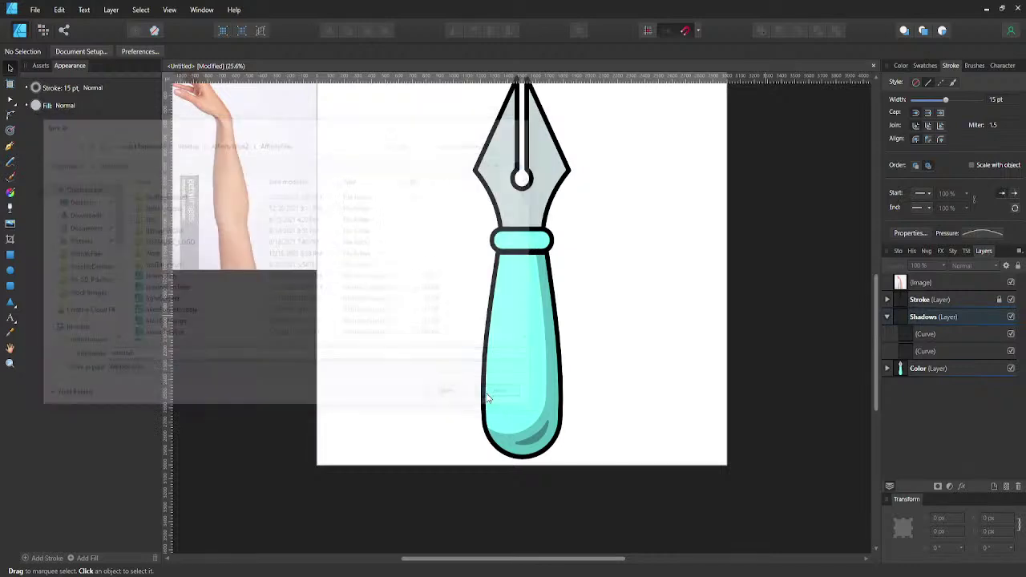
pyautogui.scroll(2, 735, 308)
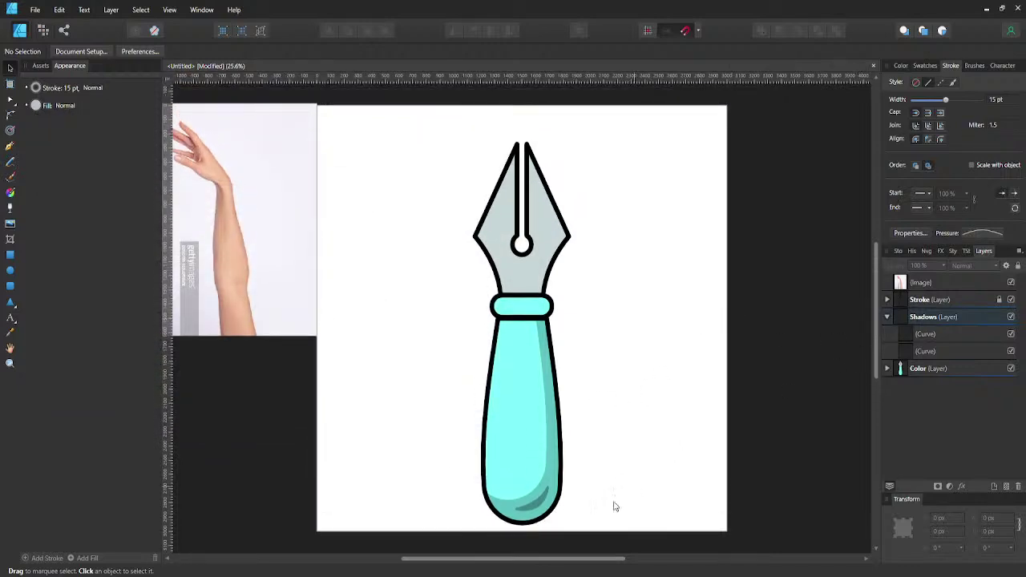
pyautogui.scroll(1, 582, 390)
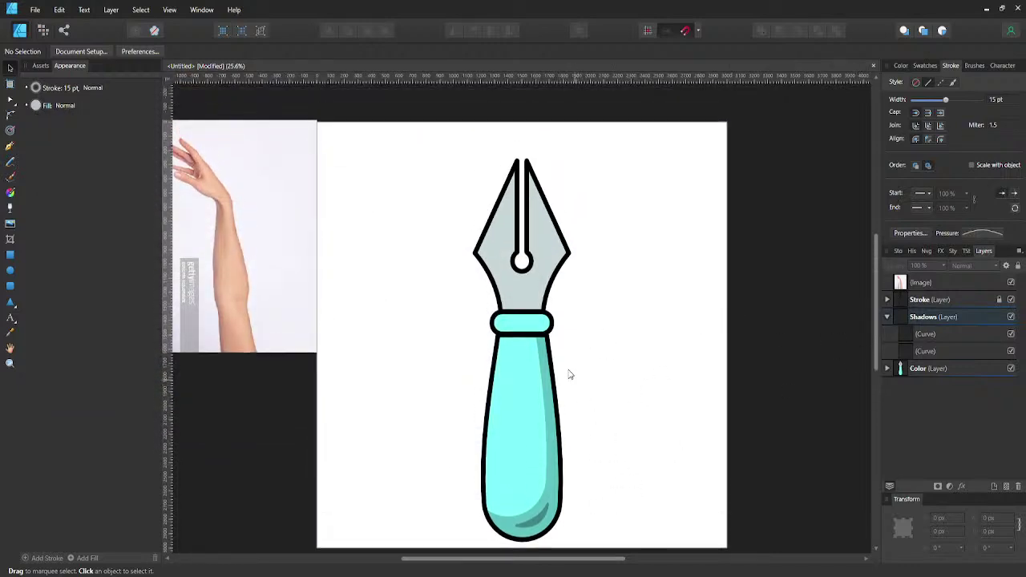
pyautogui.click(539, 324)
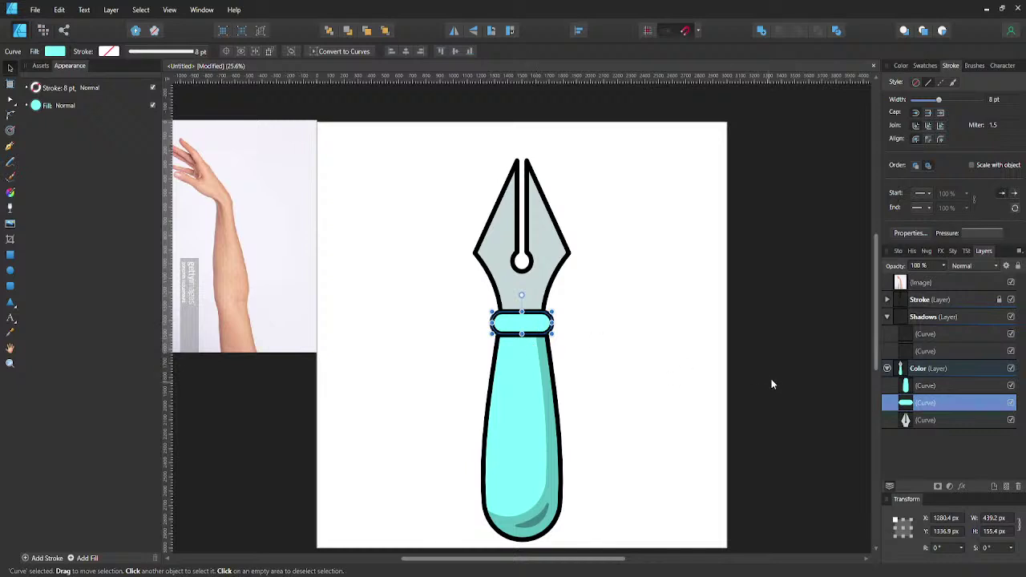
pyautogui.click(888, 369)
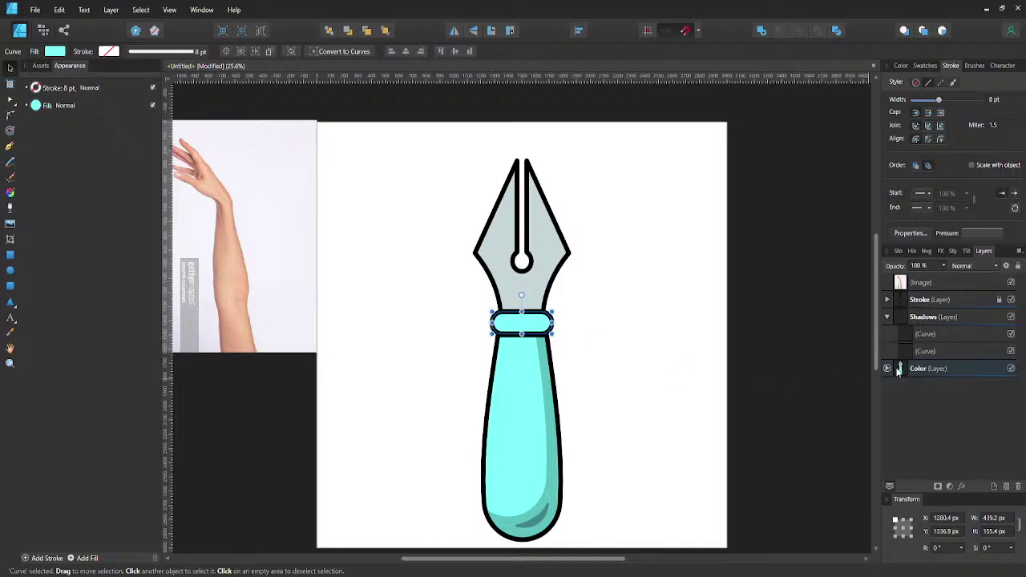
pyautogui.click(926, 334)
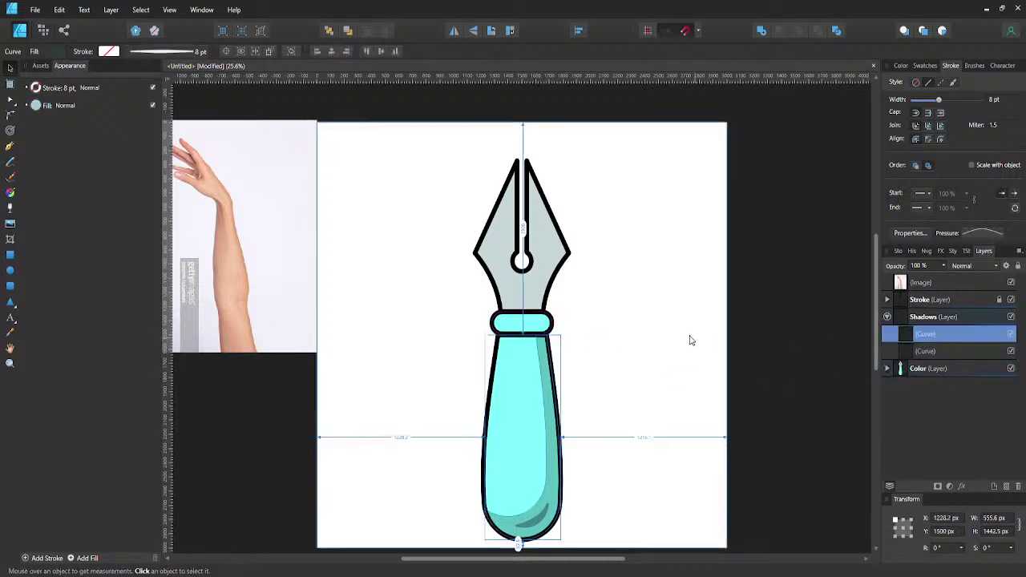
pyautogui.hotkey('ctrl', 'j')
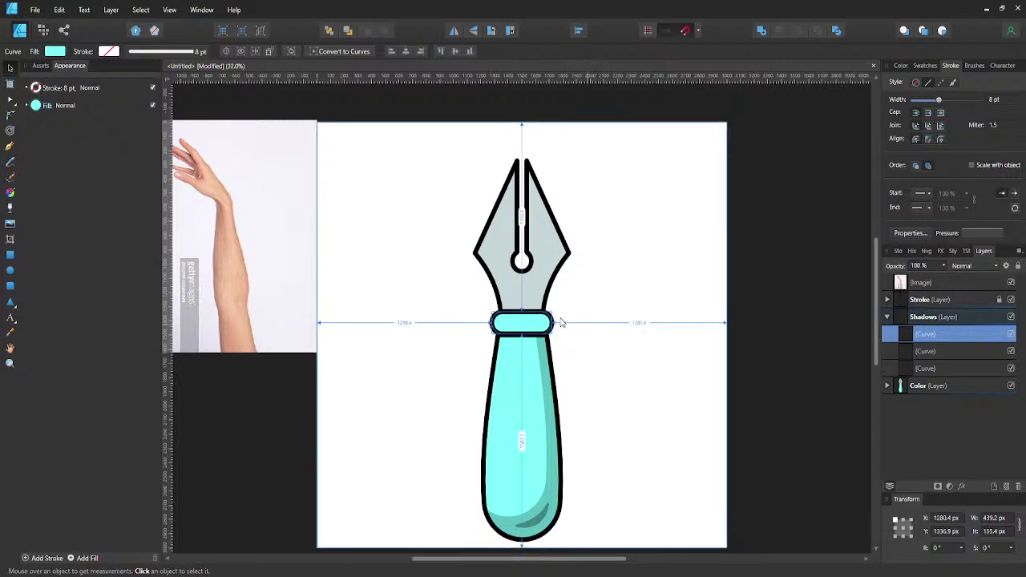
# - Duplicate and offset the collar copy, then Subtract the two into a crescent
pyautogui.scroll(2, 562, 323)
pyautogui.scroll(2, 554, 323)
pyautogui.click(516, 331)
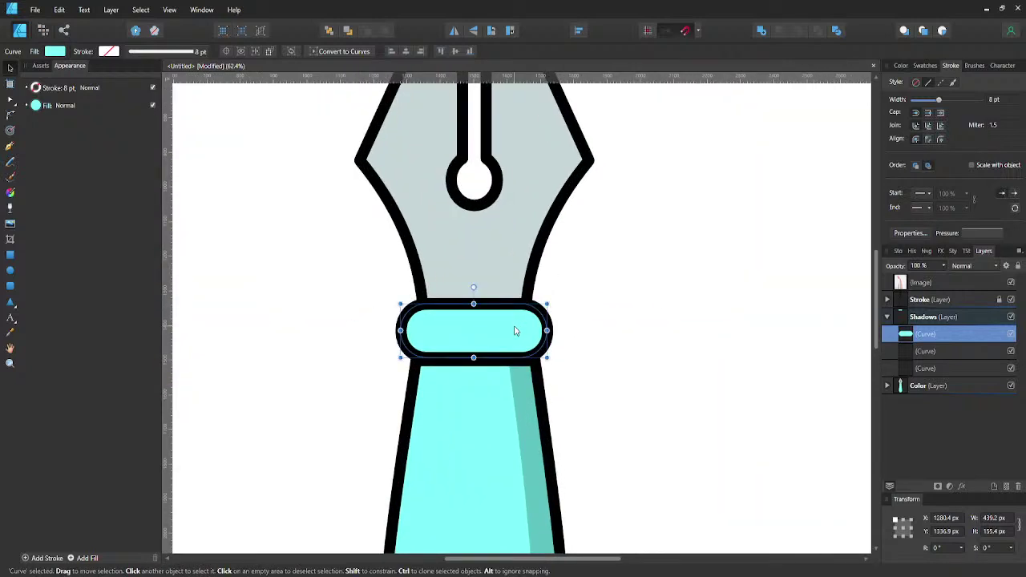
pyautogui.hotkey('ctrl', 'j')
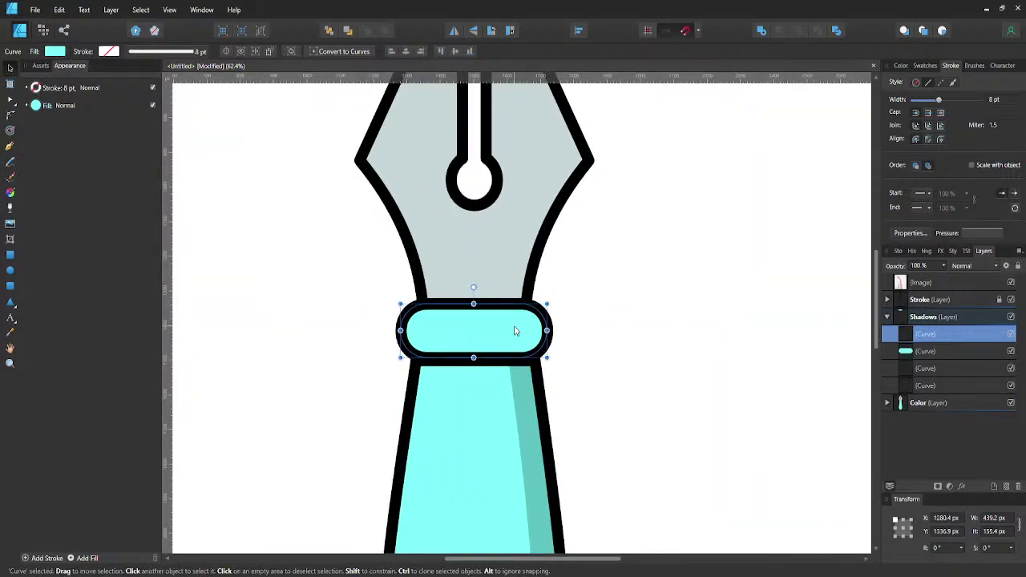
pyautogui.moveTo(515, 334); pyautogui.dragTo(496, 316)
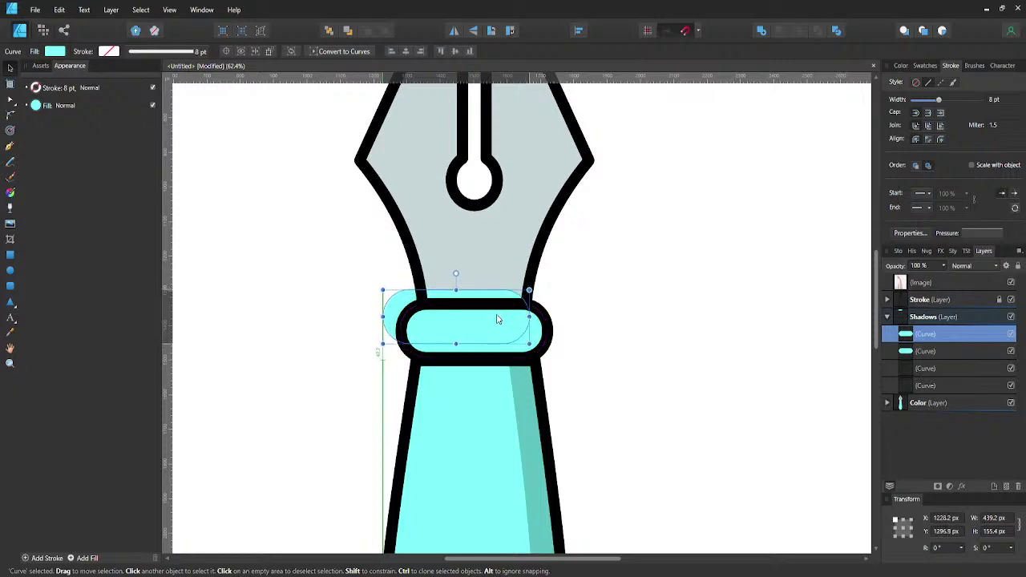
pyautogui.keyDown('shift'); pyautogui.click(926, 353); pyautogui.keyUp('shift')
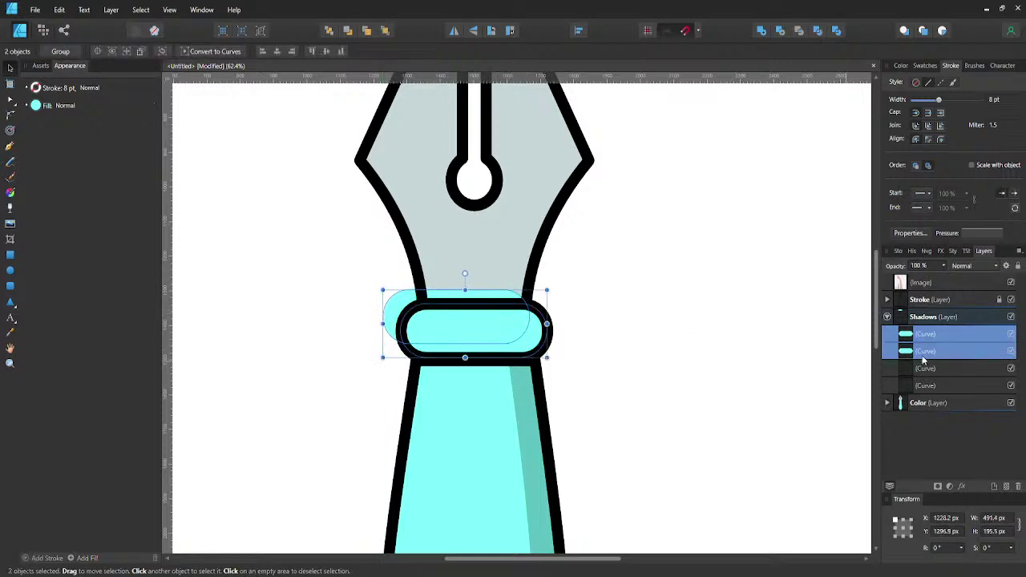
pyautogui.click(782, 34)
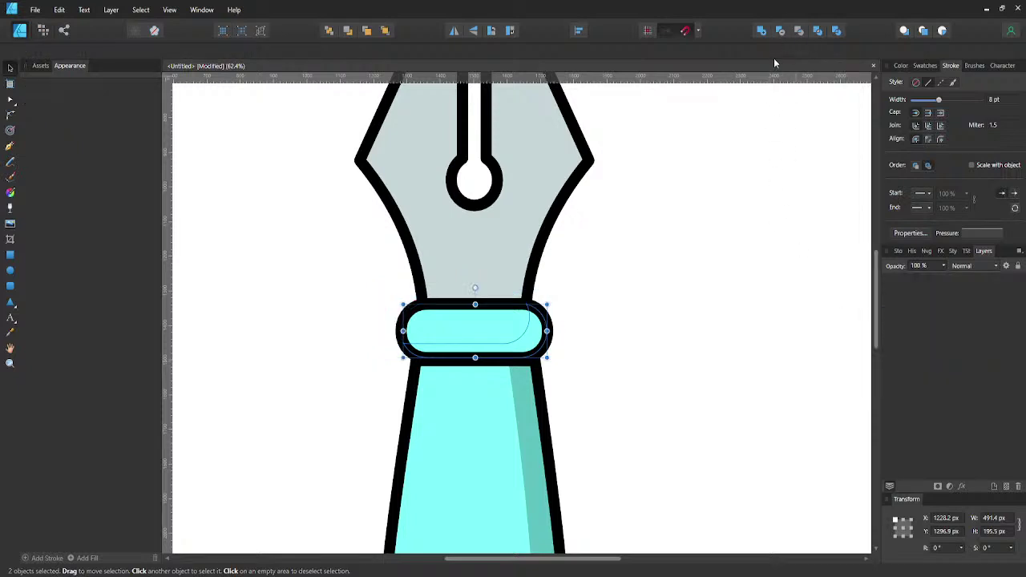
# - Set the crescent shadow's fill to K 90 and lower its opacity
pyautogui.click(55, 51)
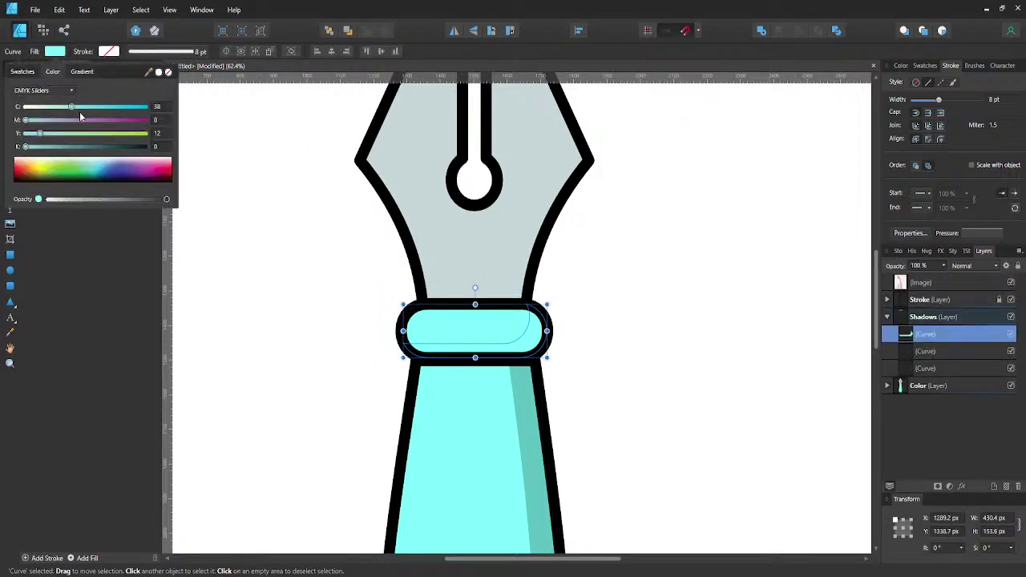
pyautogui.click(157, 147)
pyautogui.write('90')
pyautogui.press('Return')
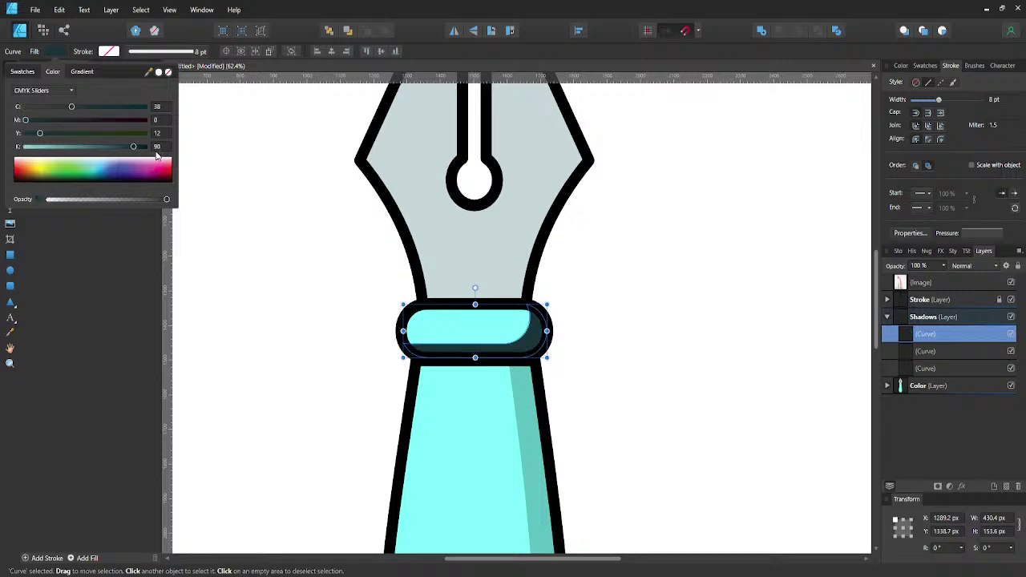
pyautogui.click(95, 200)
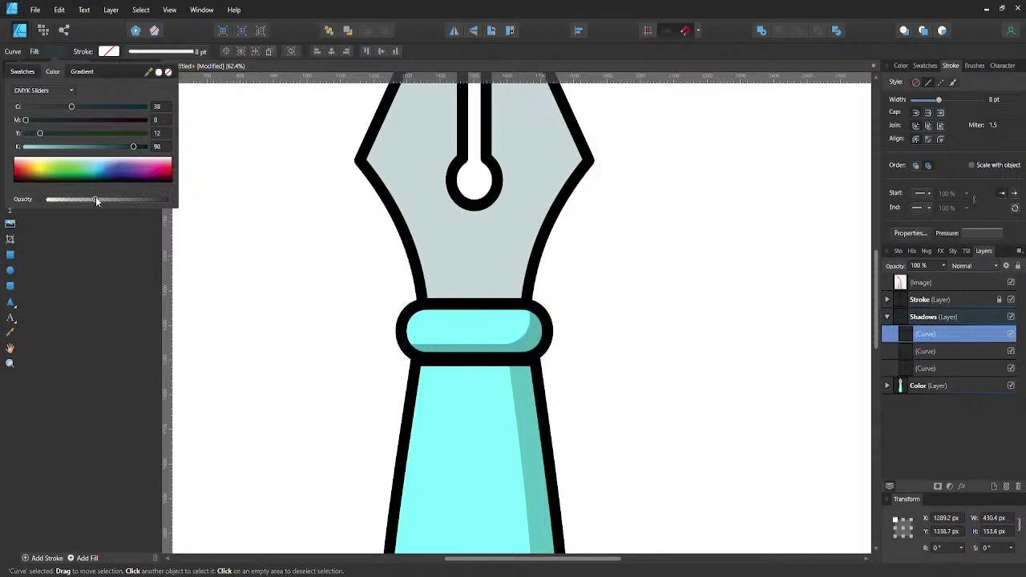
pyautogui.moveTo(96, 201); pyautogui.dragTo(78, 207)
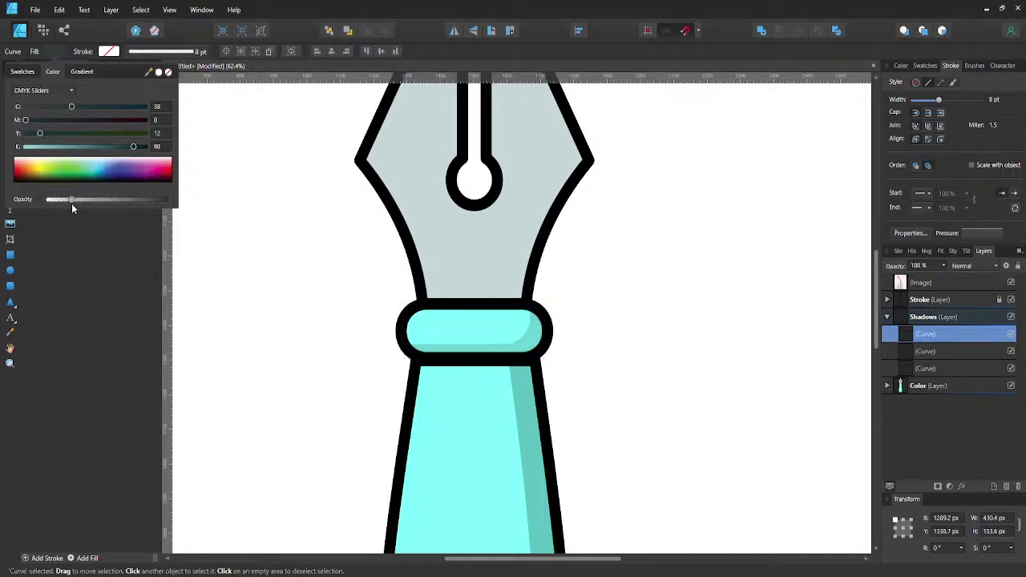
pyautogui.click(619, 324)
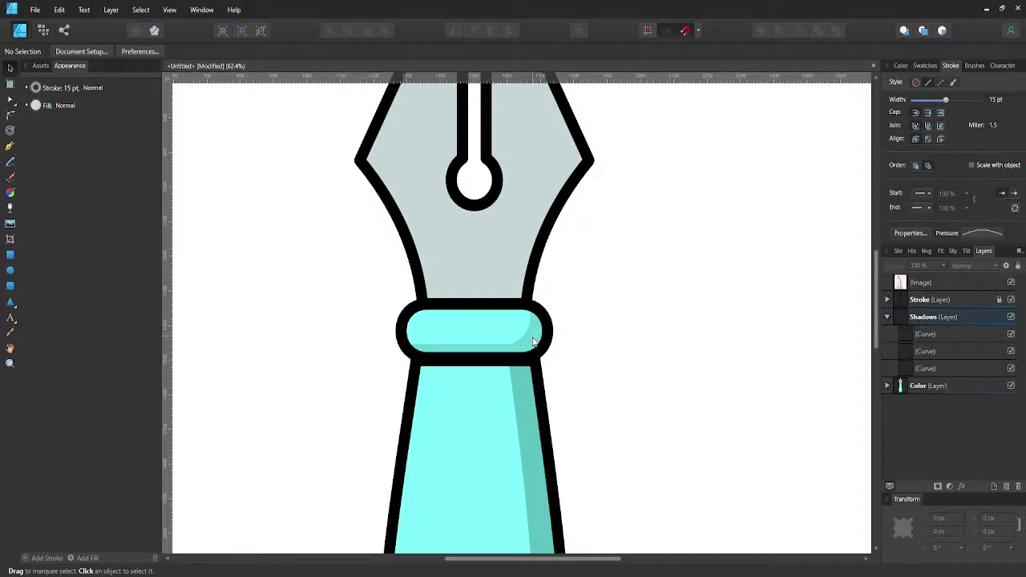
# - Check the collar shadow, then select the grey nib shape
pyautogui.scroll(-8, 533, 342)
pyautogui.scroll(6, 528, 342)
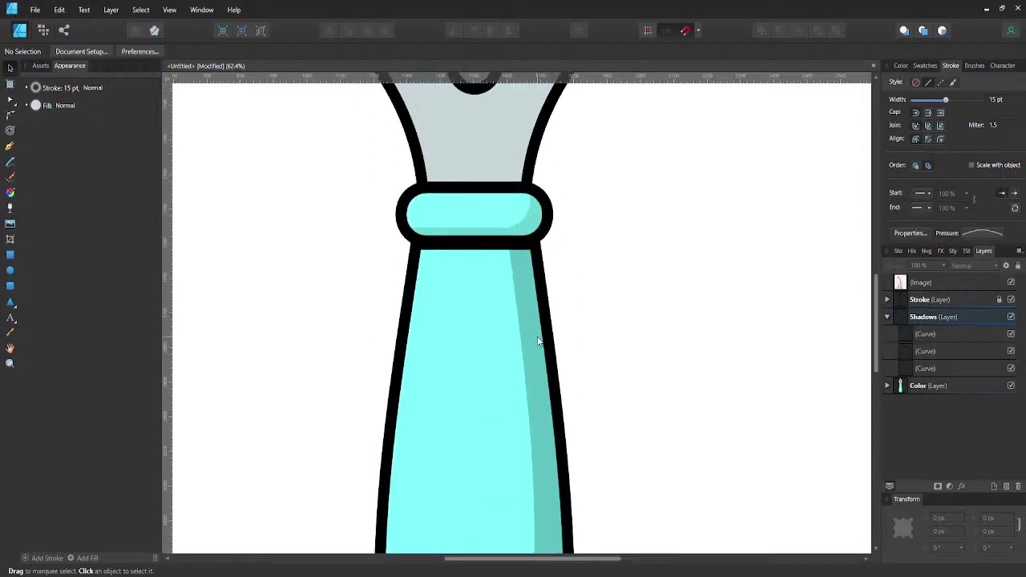
pyautogui.scroll(2, 538, 340)
pyautogui.click(525, 311)
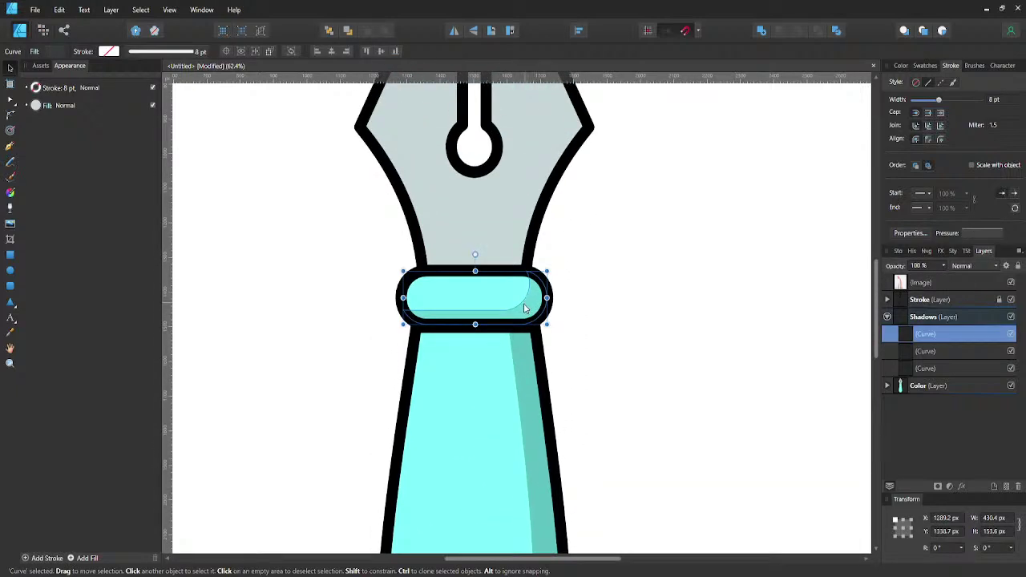
pyautogui.click(606, 299)
pyautogui.scroll(3, 544, 290)
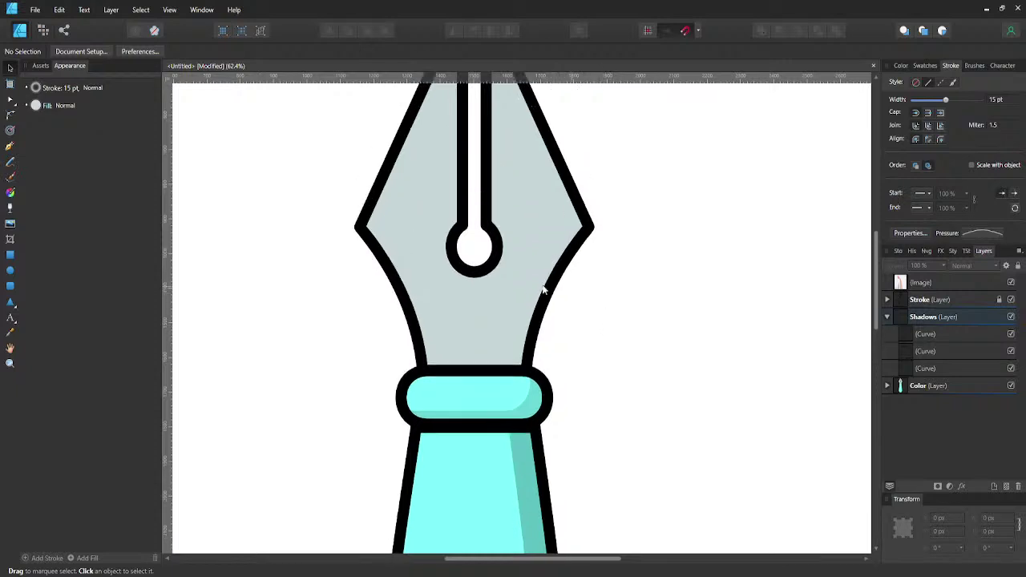
pyautogui.click(529, 289)
pyautogui.scroll(2, 528, 290)
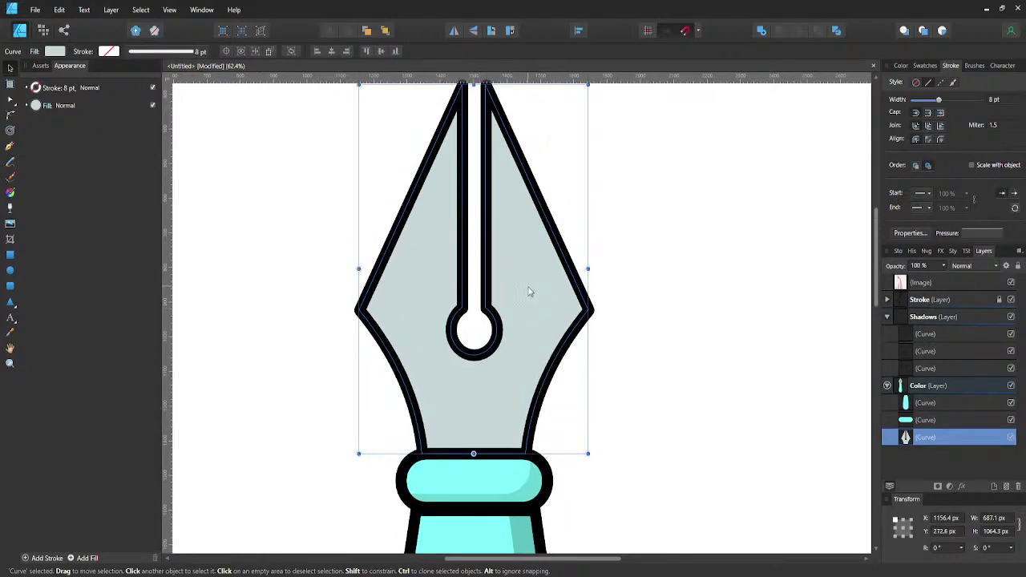
# - Paste a nib copy into Shadows, offset it up-left, and Subtract to get nib shadows
pyautogui.click(914, 334)
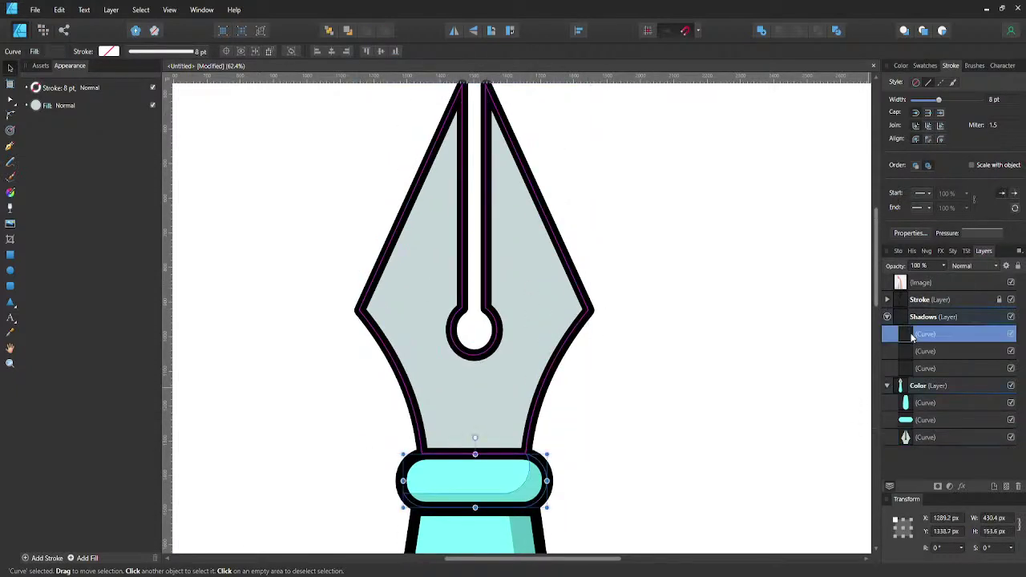
pyautogui.hotkey('ctrl', 'v')
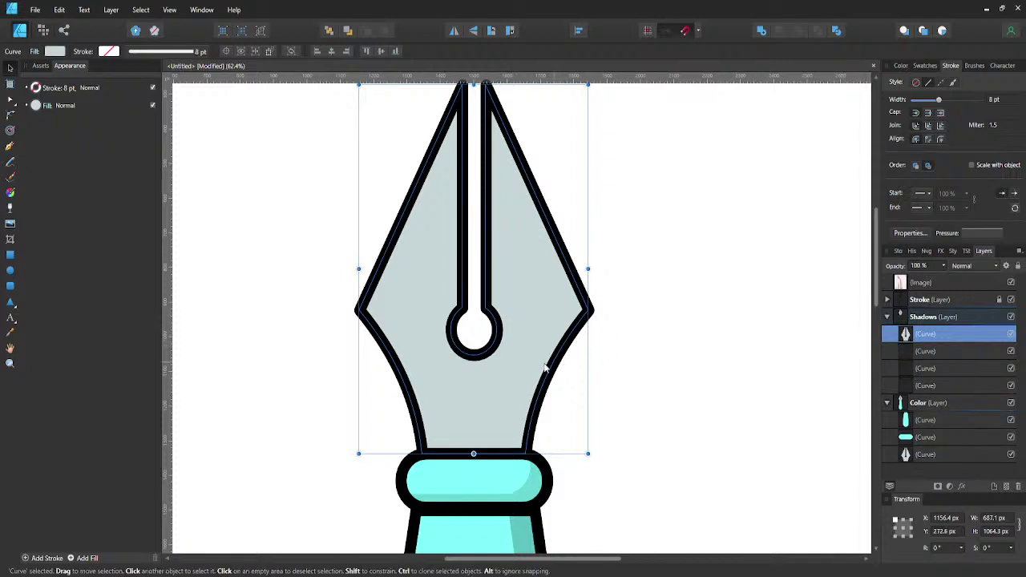
pyautogui.scroll(1, 559, 355)
pyautogui.moveTo(534, 399); pyautogui.dragTo(494, 357)
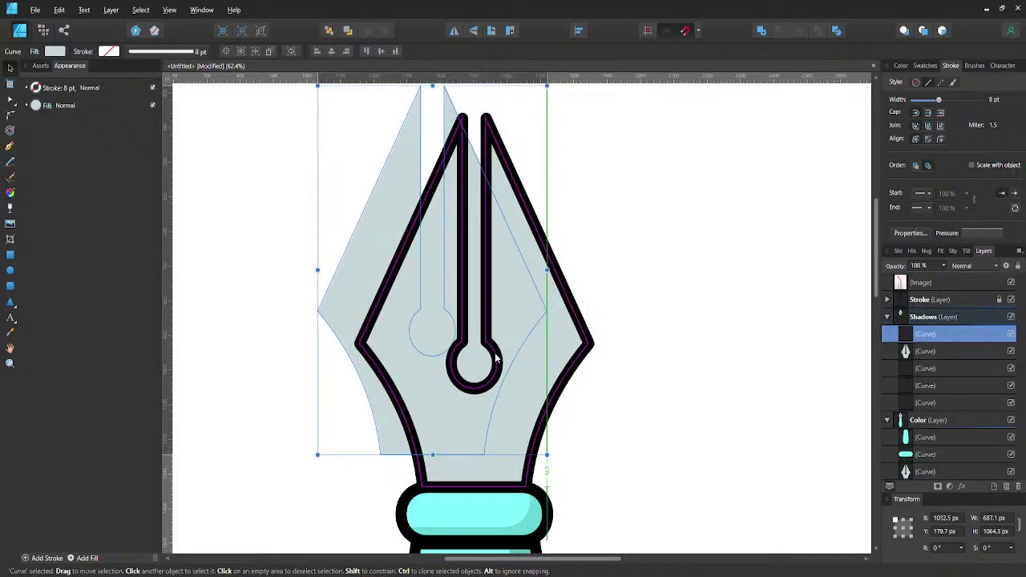
pyautogui.keyDown('shift'); pyautogui.click(522, 397); pyautogui.keyUp('shift')
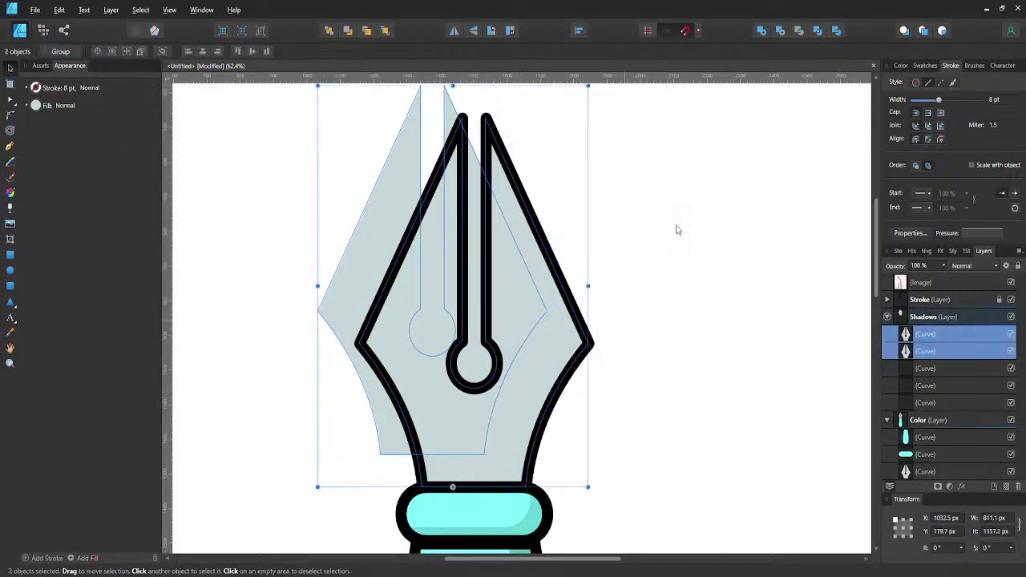
pyautogui.click(782, 32)
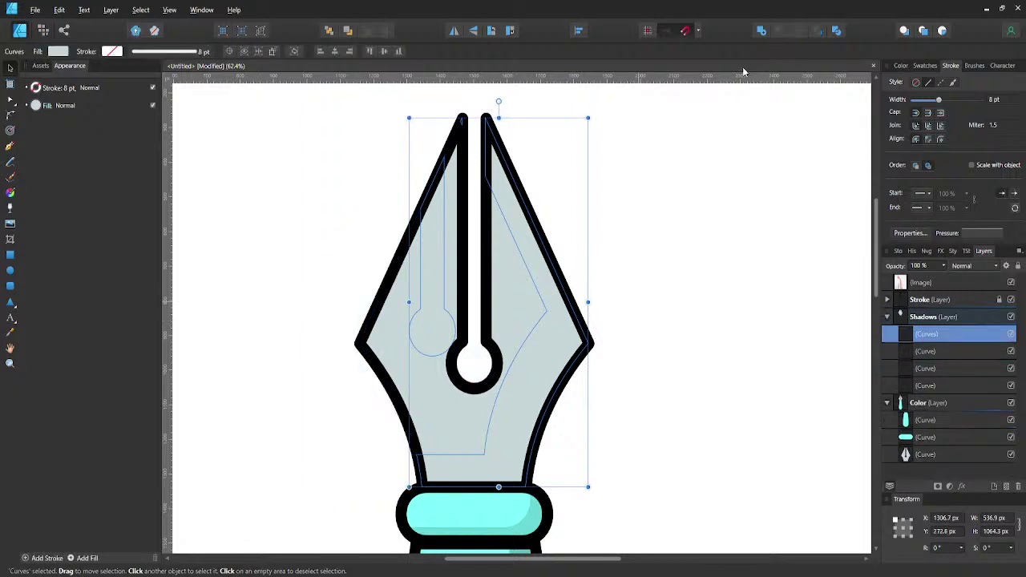
# - Set the nib shadow's fill to K 80 for a darker shade
pyautogui.click(60, 52)
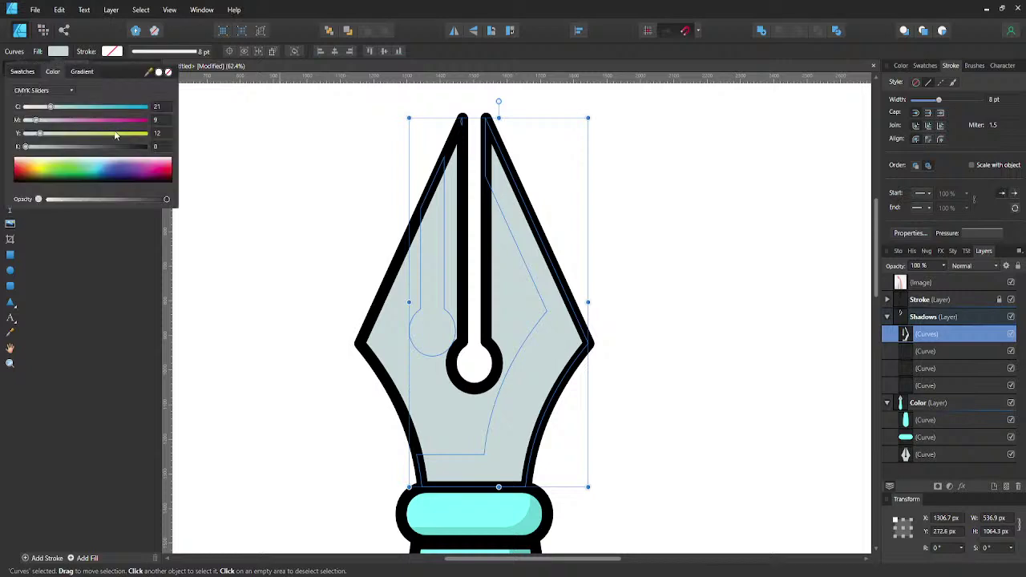
pyautogui.click(159, 146)
pyautogui.write('80')
pyautogui.press('Return')
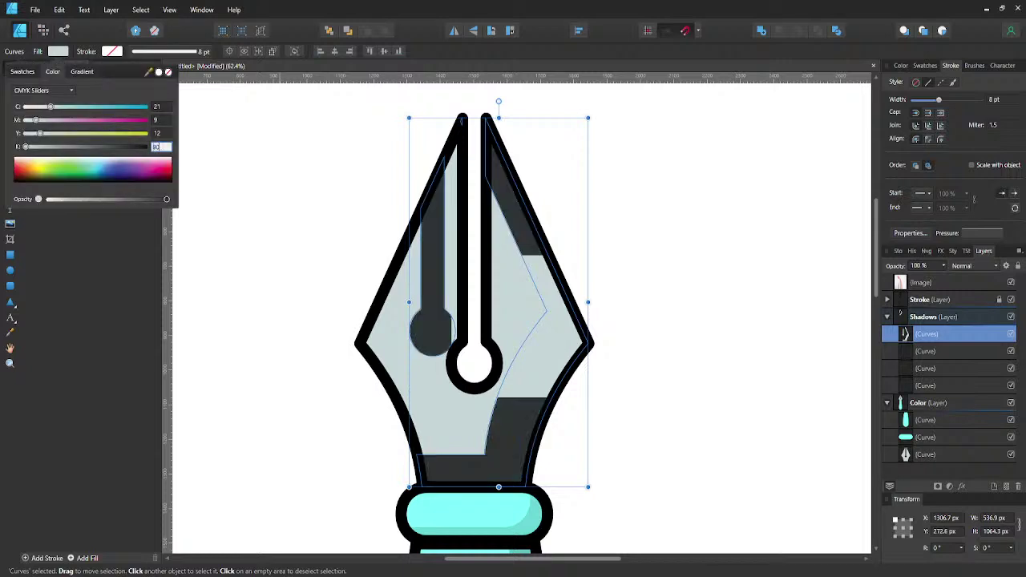
pyautogui.hotkey('ctrl', 'd')
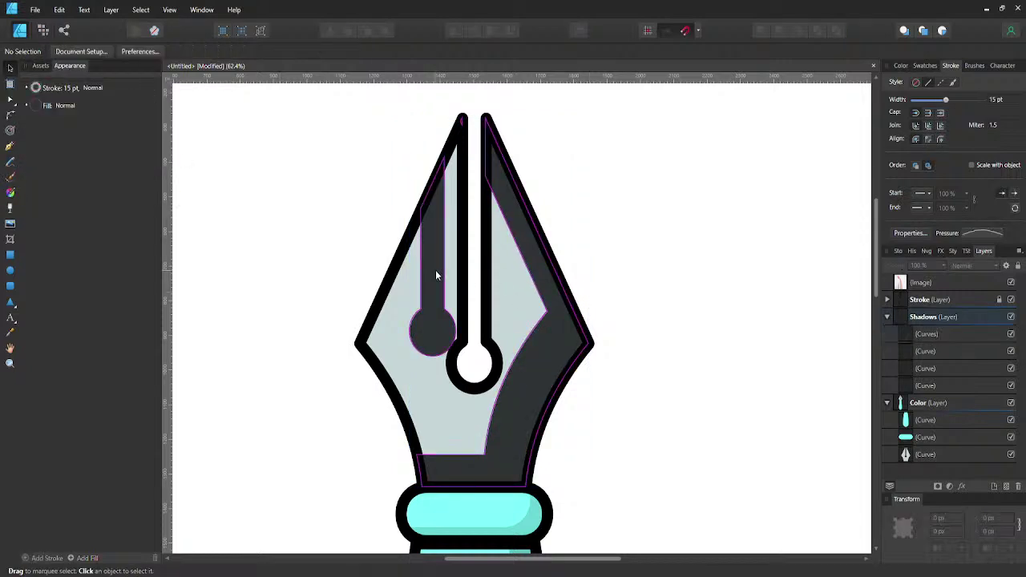
# - Delete the left nib shadow and its leftover top nodes
pyautogui.click(436, 271)
pyautogui.press('a')
pyautogui.moveTo(371, 132); pyautogui.dragTo(470, 374)
pyautogui.press('Delete')
pyautogui.moveTo(432, 97); pyautogui.dragTo(474, 165)
pyautogui.press('Delete')
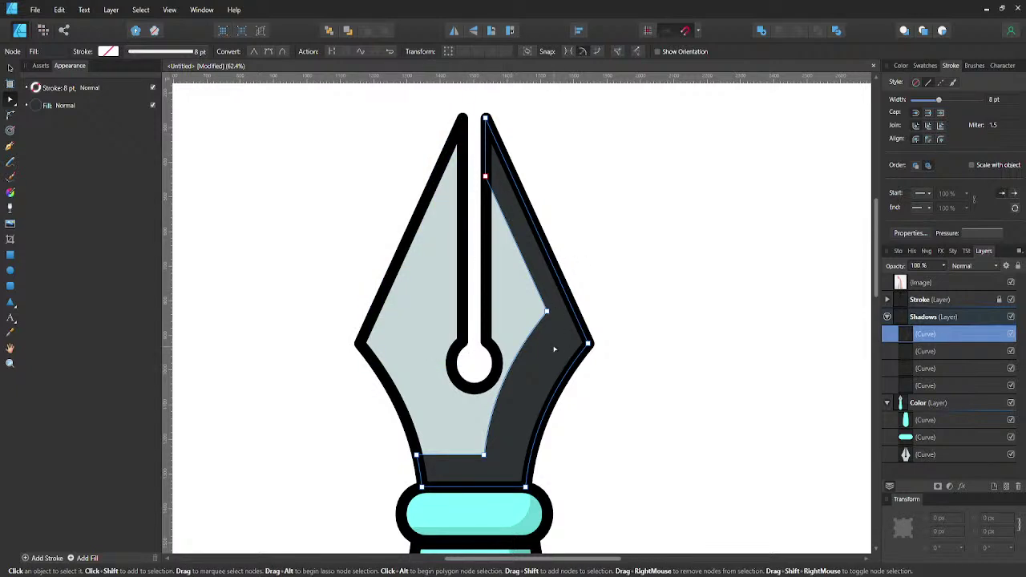
pyautogui.press('v')
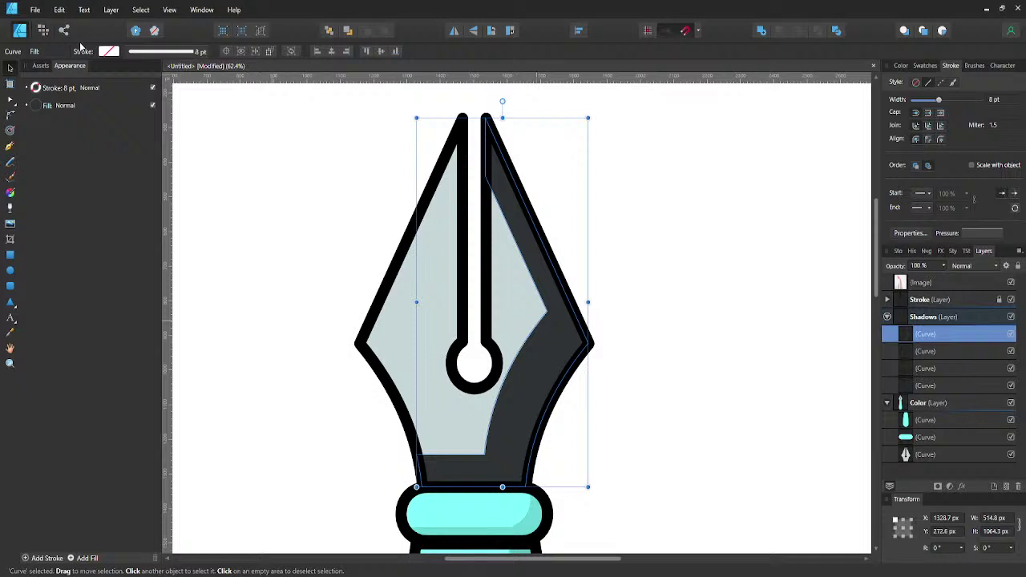
# - Lower the remaining nib shadow's fill opacity to a soft grey
pyautogui.click(35, 52)
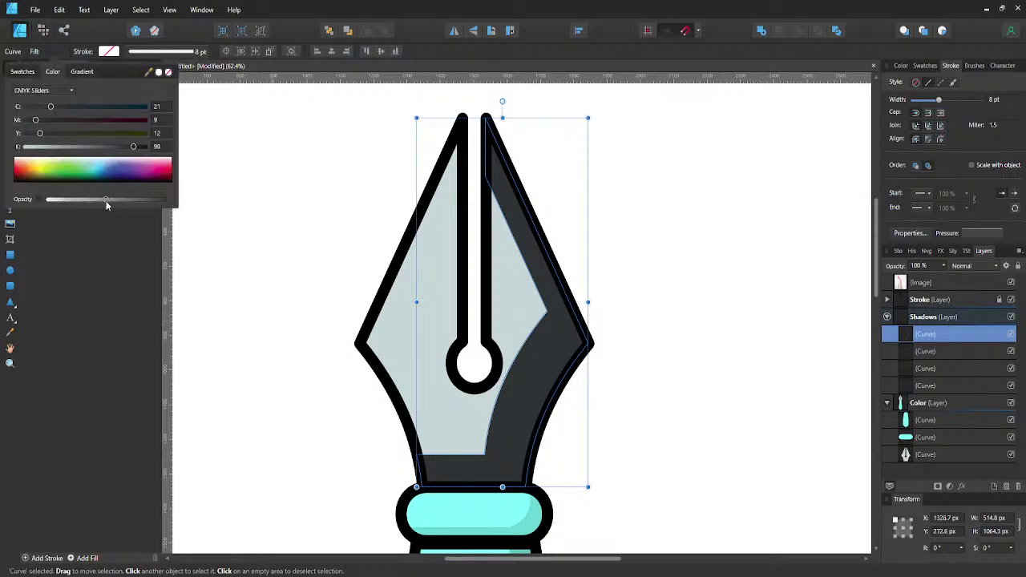
pyautogui.moveTo(106, 202); pyautogui.dragTo(77, 202)
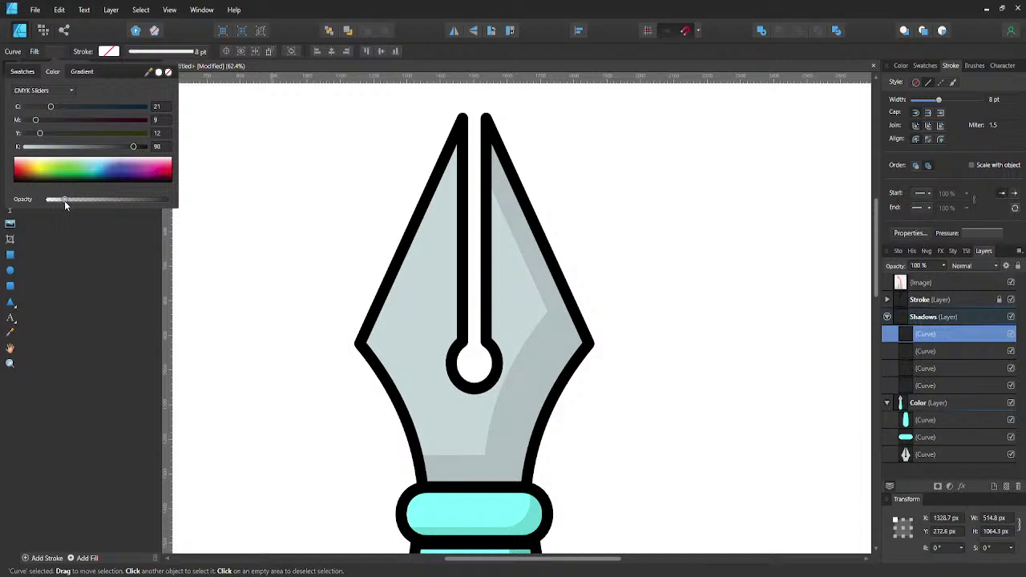
pyautogui.click(636, 238)
pyautogui.scroll(-5, 629, 246)
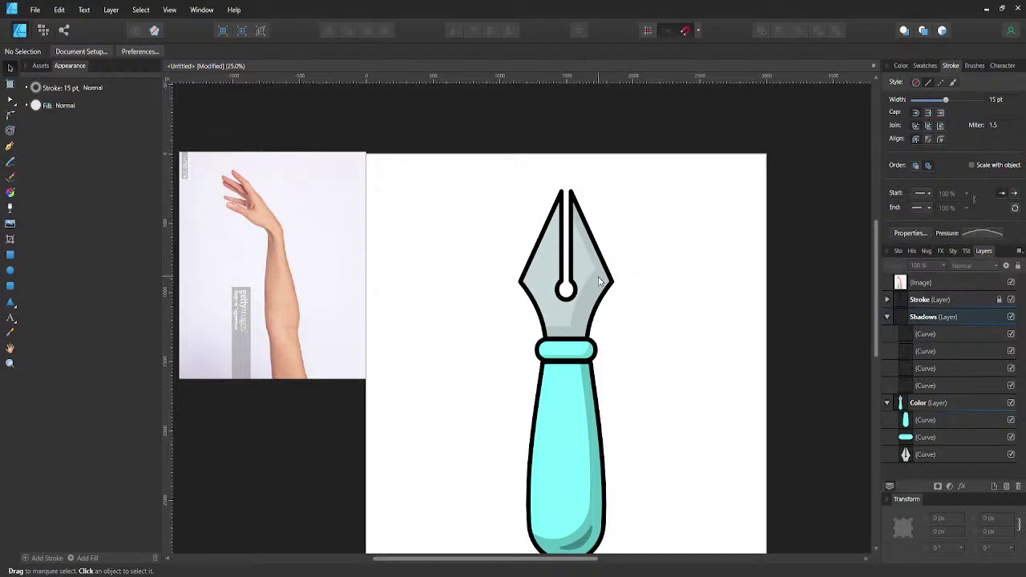
# - Drag the nib shadow's bottom nodes down to the collar and out to the right
pyautogui.click(591, 243)
pyautogui.scroll(3, 591, 243)
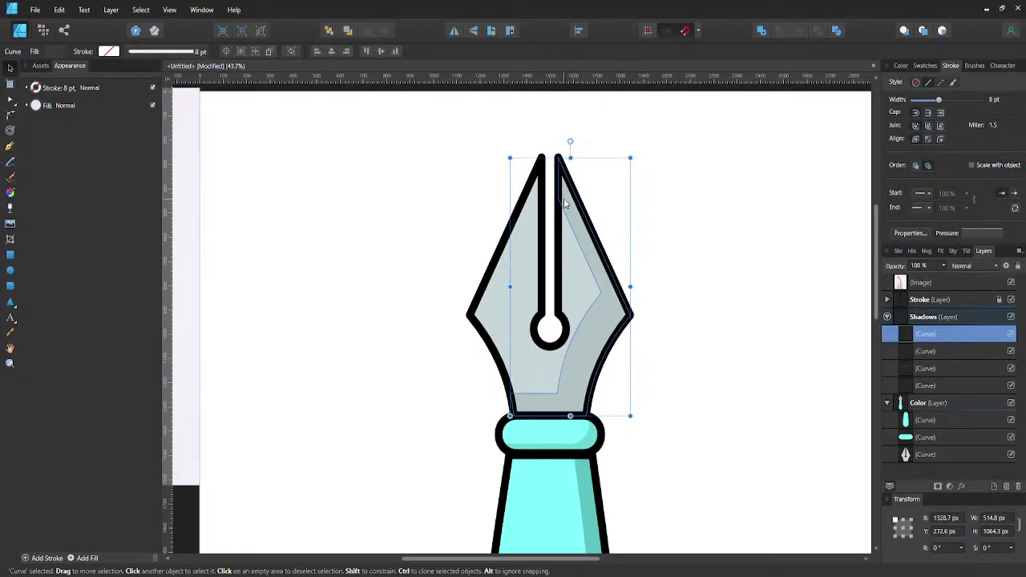
pyautogui.press('a')
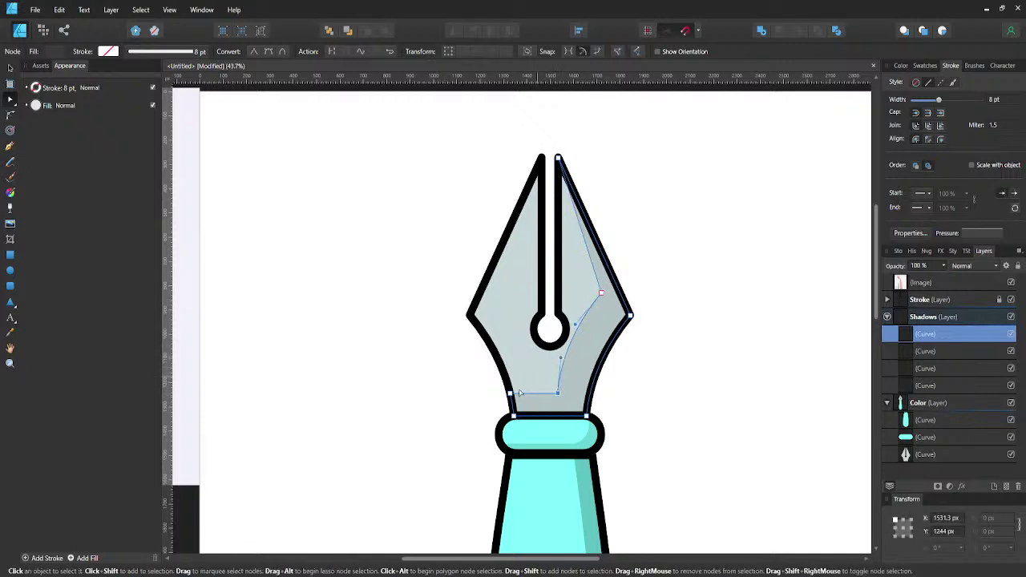
pyautogui.click(510, 395)
pyautogui.keyDown('shift'); pyautogui.click(510, 397); pyautogui.keyUp('shift')
pyautogui.moveTo(510, 393); pyautogui.dragTo(510, 399)
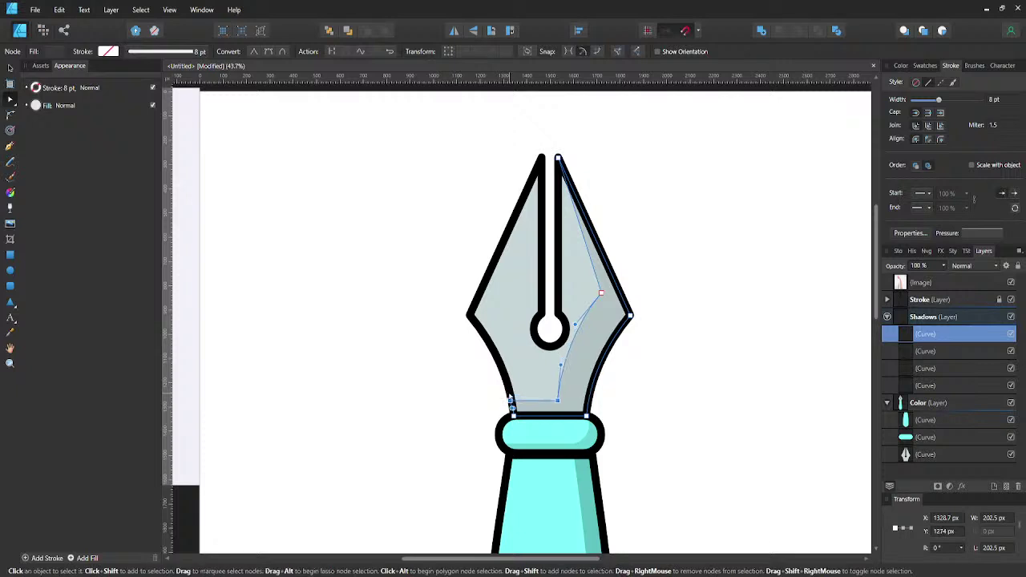
pyautogui.click(560, 401)
pyautogui.moveTo(560, 401); pyautogui.dragTo(576, 400)
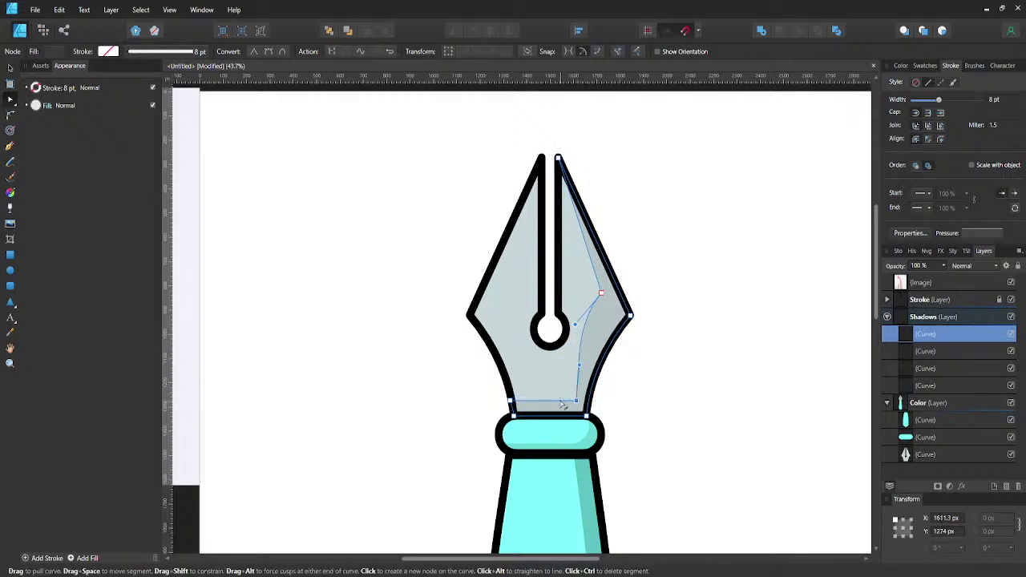
# - Nudge the shadow's middle bend node down and right with Shift+arrow keys
pyautogui.click(601, 294)
pyautogui.hotkey('shift', 'Down')
pyautogui.hotkey('shift', 'Down')
pyautogui.hotkey('shift', 'Down')
pyautogui.hotkey('shift', 'Down')
pyautogui.hotkey('shift', 'Down')
pyautogui.hotkey('shift', 'Down')
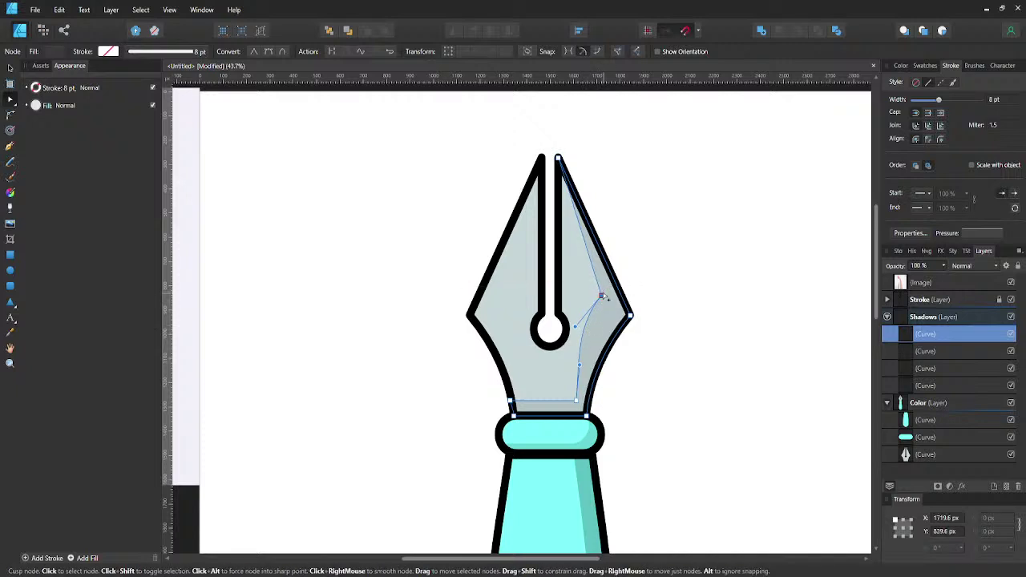
pyautogui.hotkey('shift', 'Right')
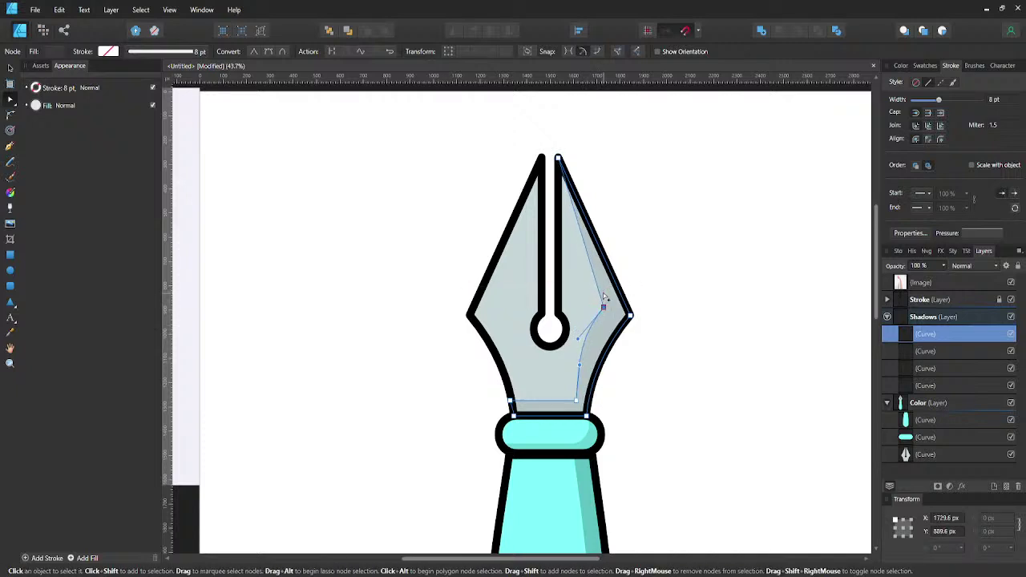
pyautogui.hotkey('shift', 'Right')
pyautogui.hotkey('shift', 'Right')
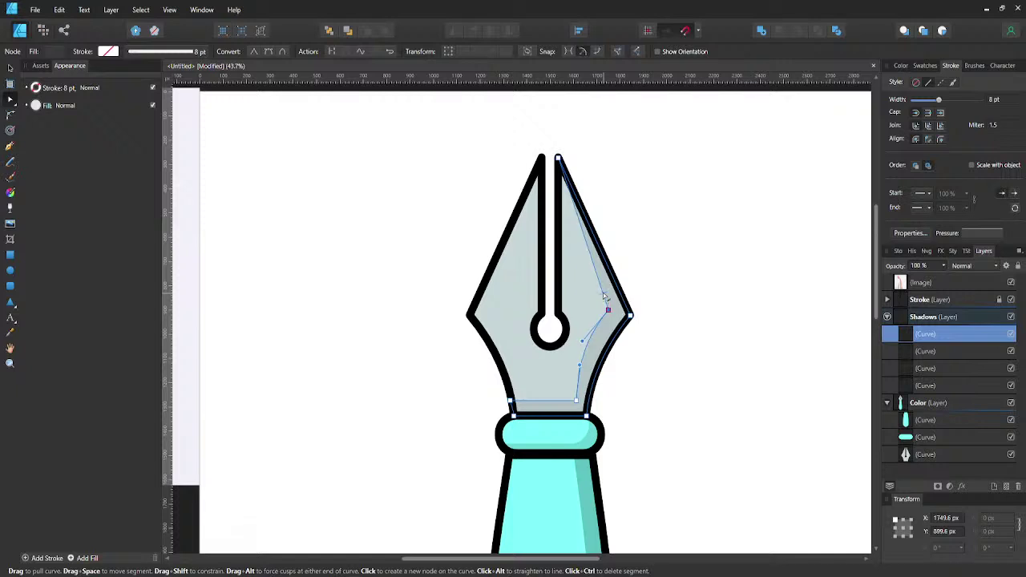
pyautogui.press('v')
pyautogui.click(648, 271)
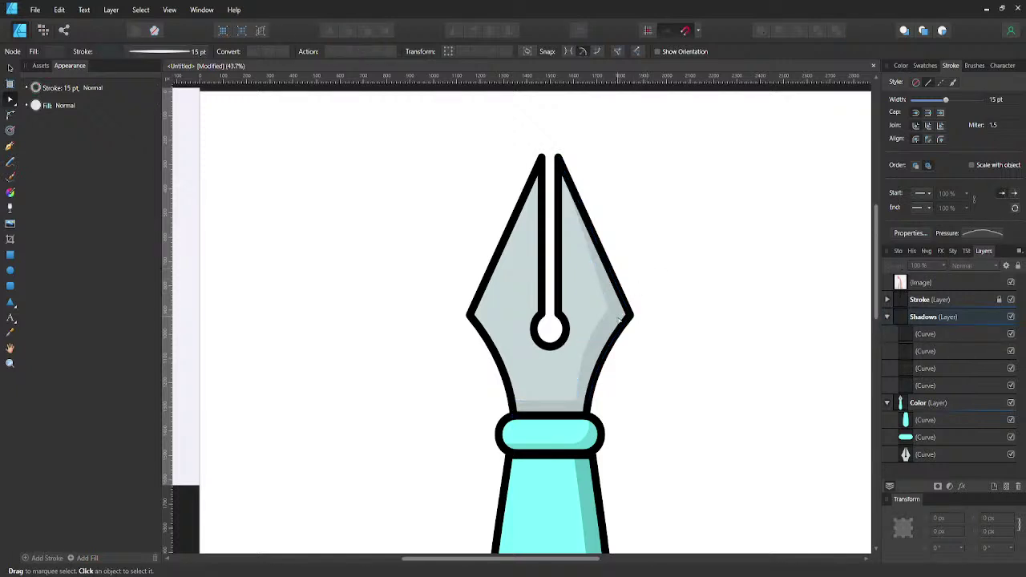
pyautogui.scroll(-3, 622, 321)
pyautogui.moveTo(655, 344); pyautogui.dragTo(607, 267)
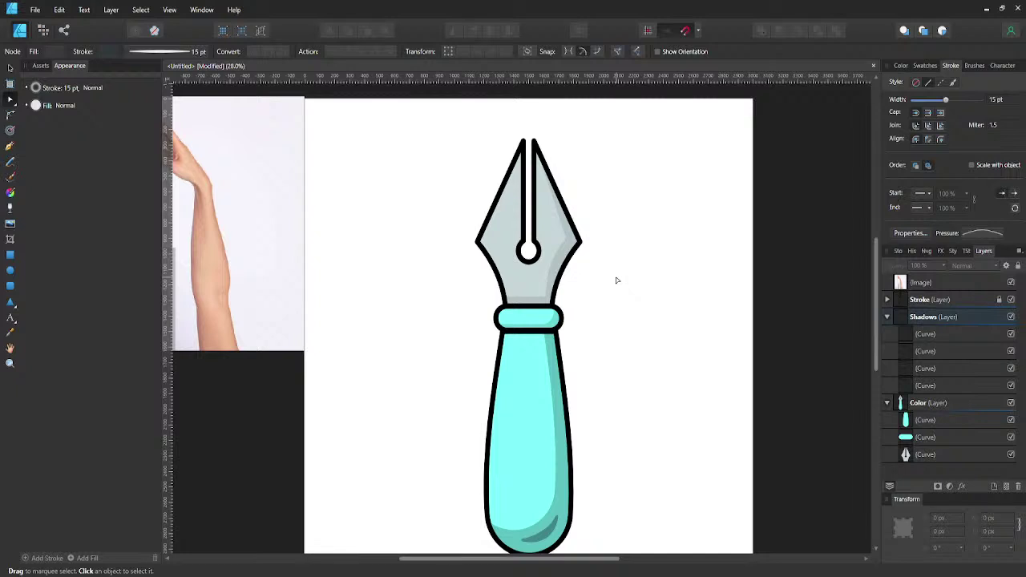
# - Hide the hand reference photo layer and collapse the Shadows and Color layers
pyautogui.click(889, 318)
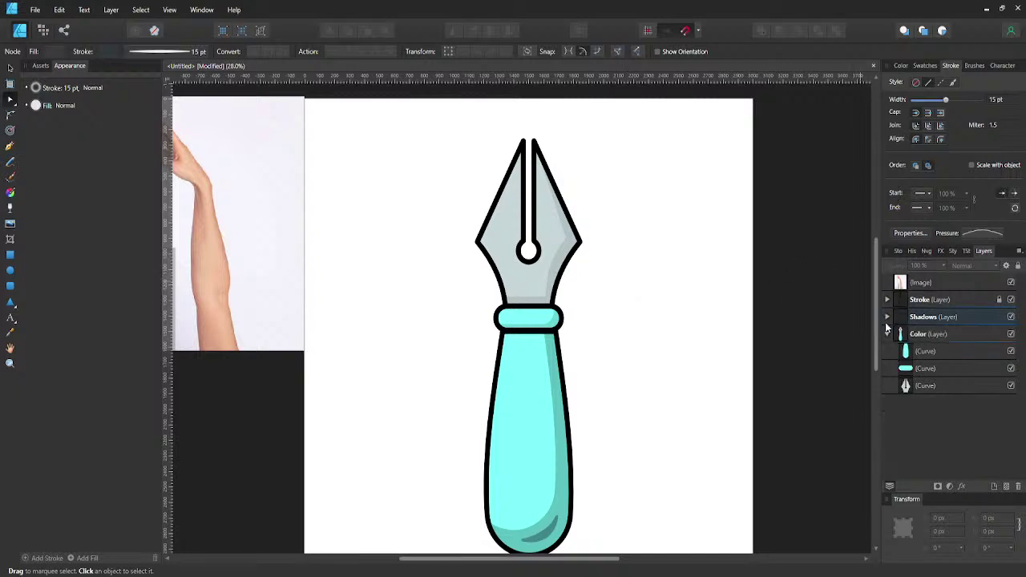
pyautogui.click(1012, 318)
pyautogui.click(1011, 317)
pyautogui.hscroll(-1, 607, 314)
pyautogui.click(259, 280)
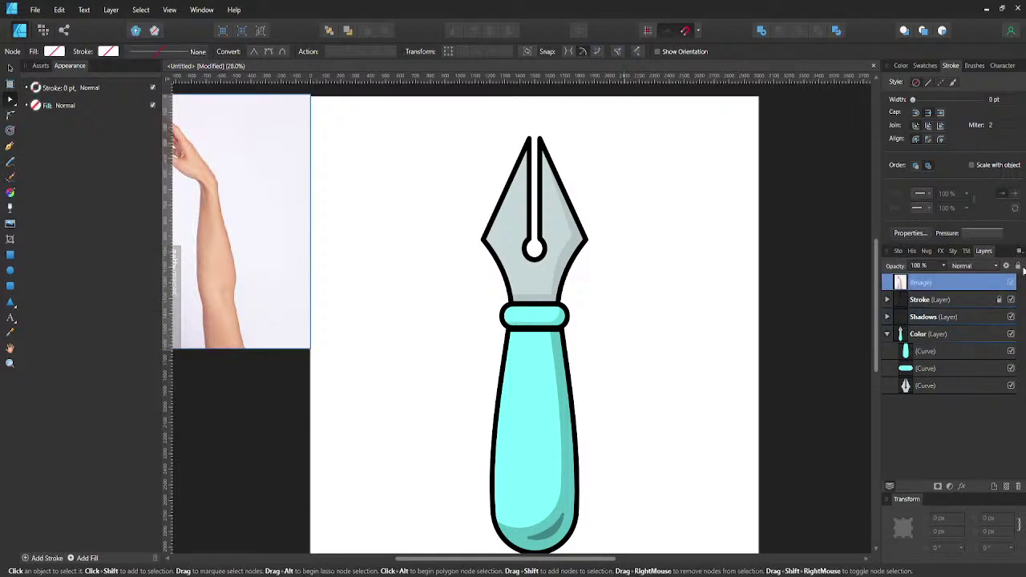
pyautogui.click(1011, 282)
pyautogui.click(704, 265)
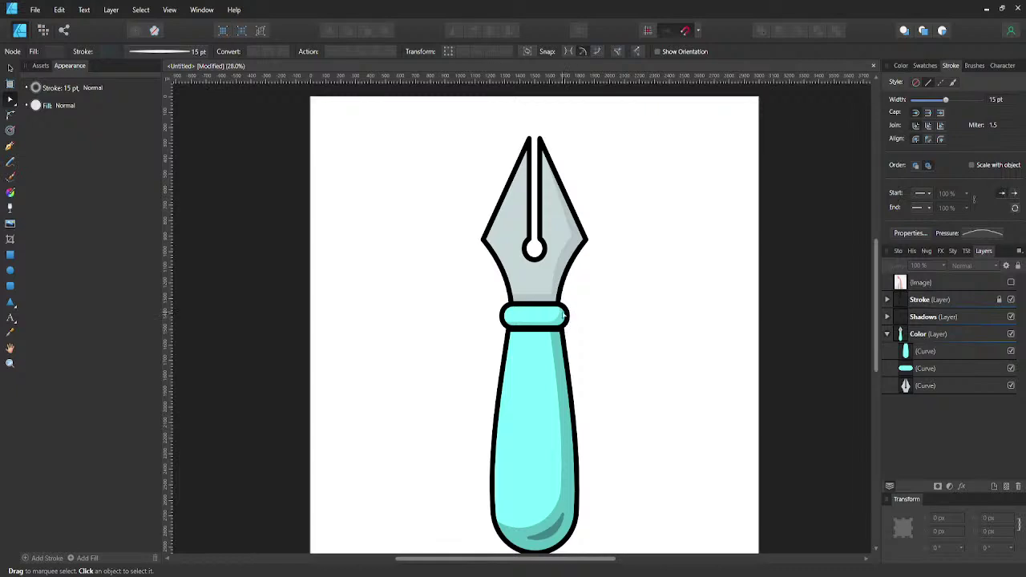
pyautogui.click(886, 334)
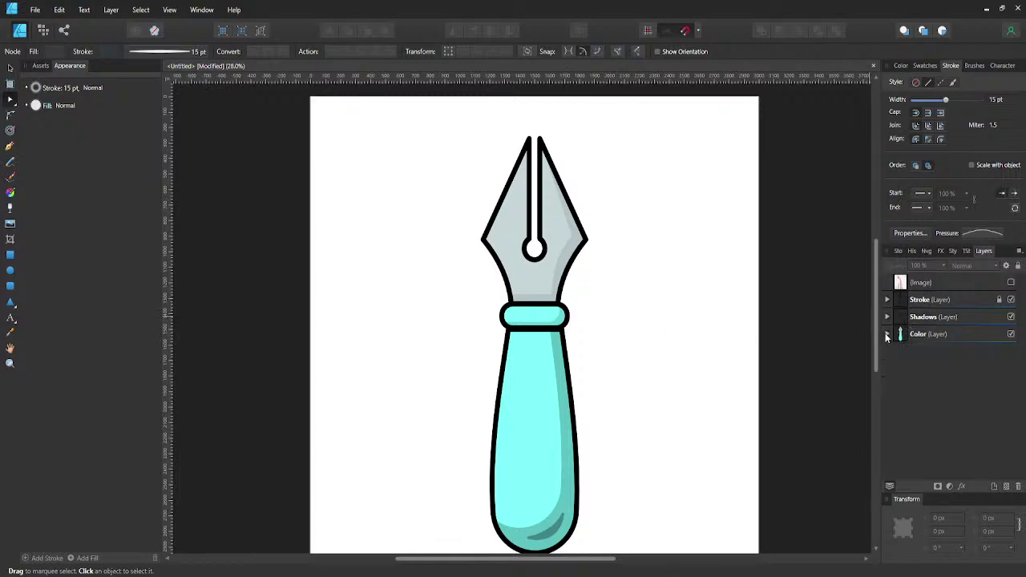
pyautogui.click(934, 318)
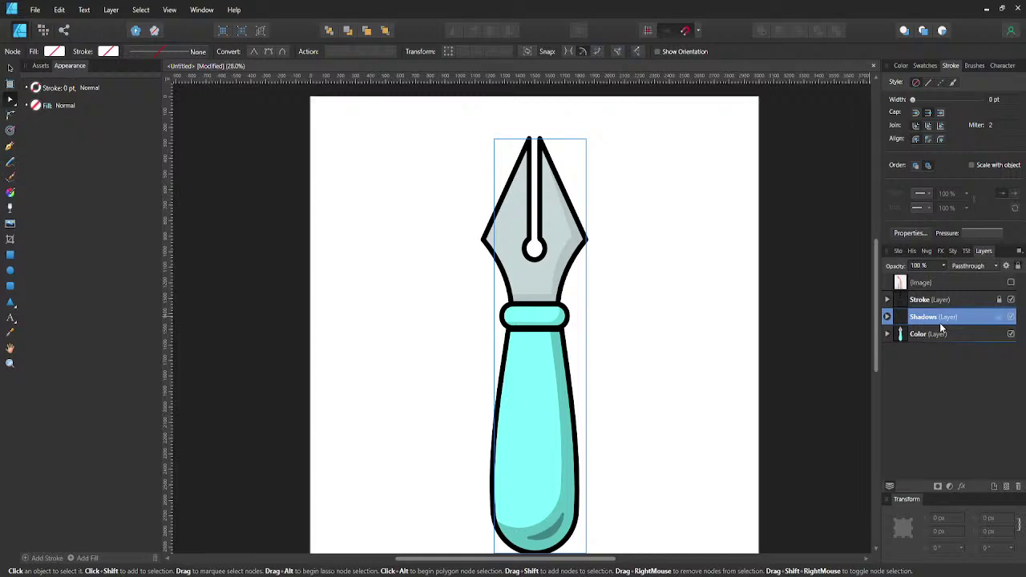
# - Add a new layer above Shadows and name it 'Highlights'
pyautogui.click(993, 489)
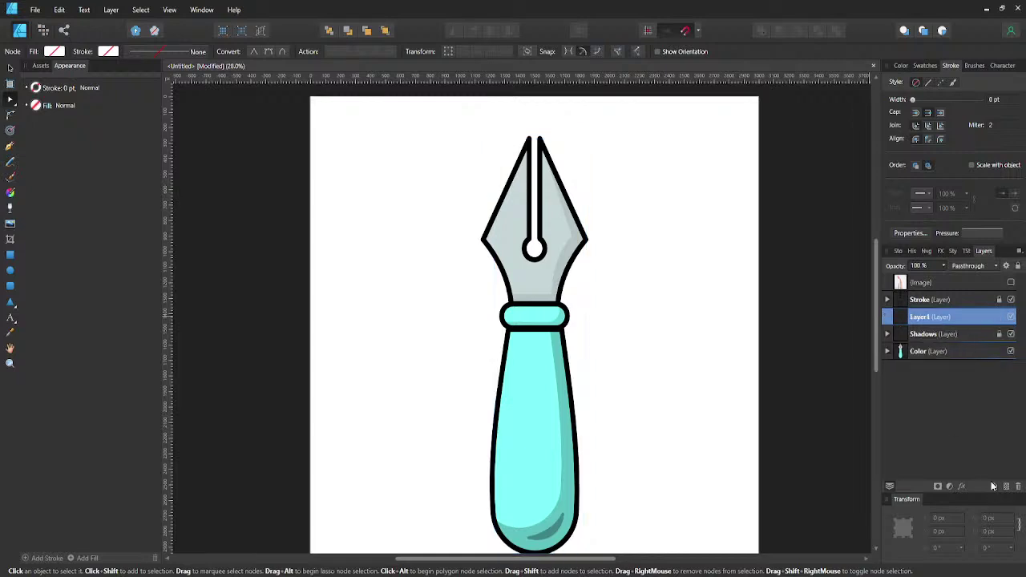
pyautogui.doubleClick(922, 318)
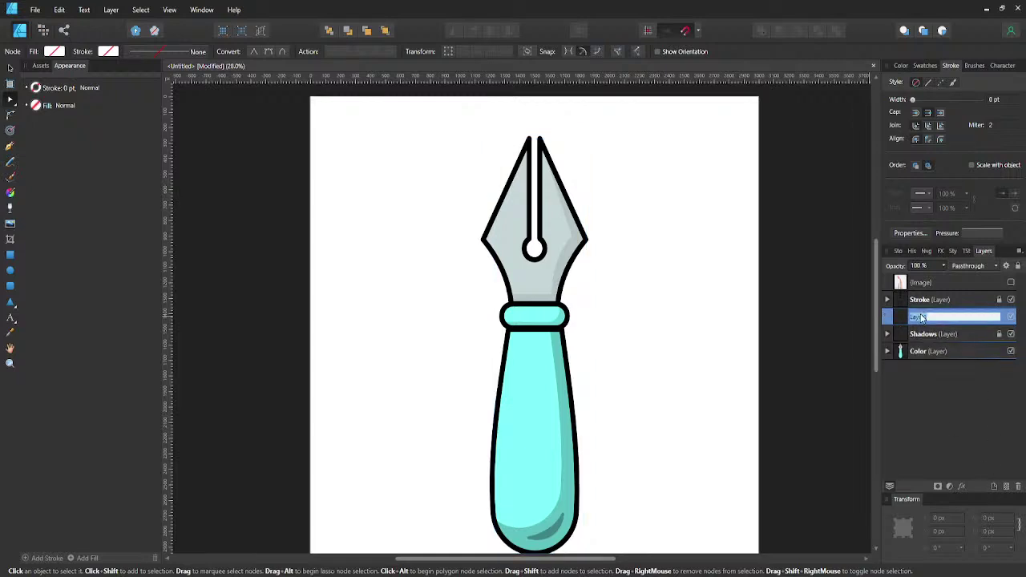
pyautogui.write('Highlights')
pyautogui.press('Return')
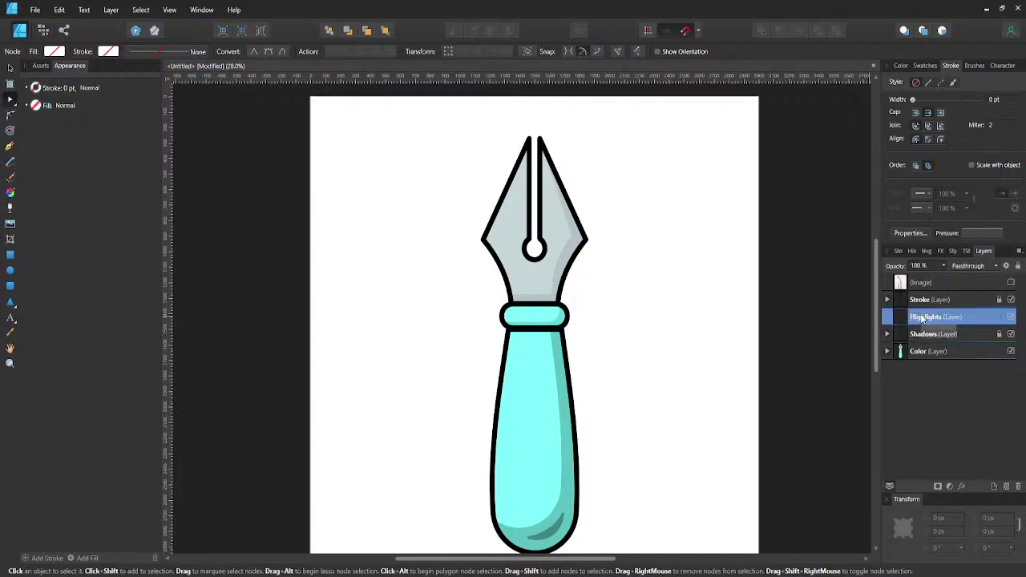
pyautogui.scroll(-1, 583, 326)
pyautogui.scroll(2, 583, 327)
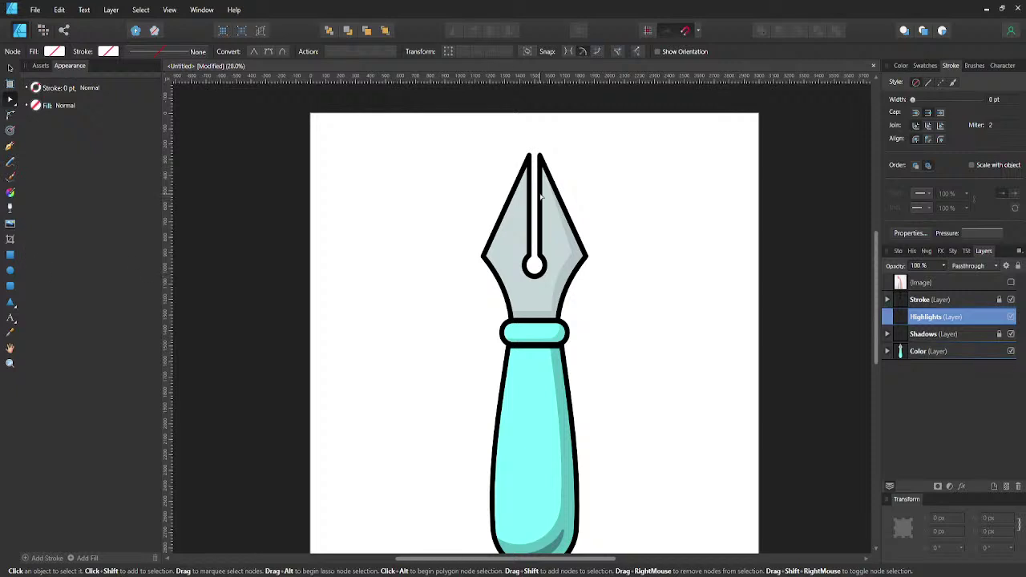
# - Draw a closed cyan highlight band diagonally across the nib with the Pen tool
pyautogui.press('p')
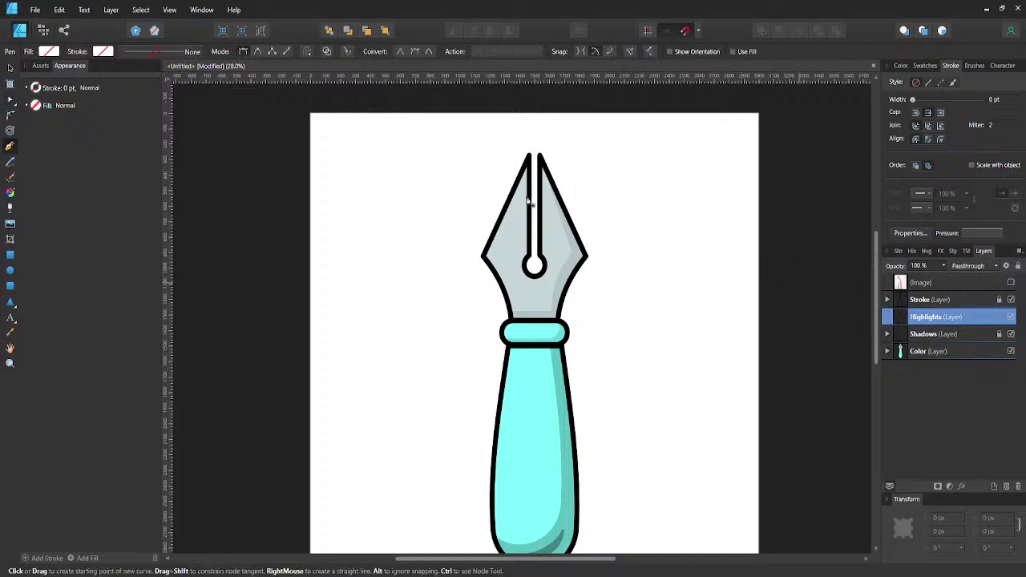
pyautogui.click(493, 164)
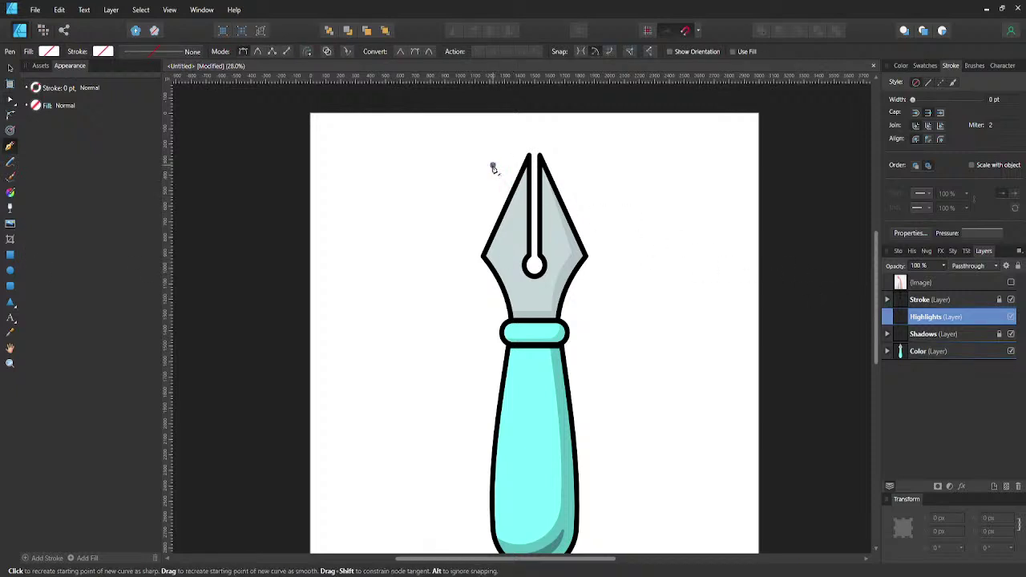
pyautogui.click(584, 298)
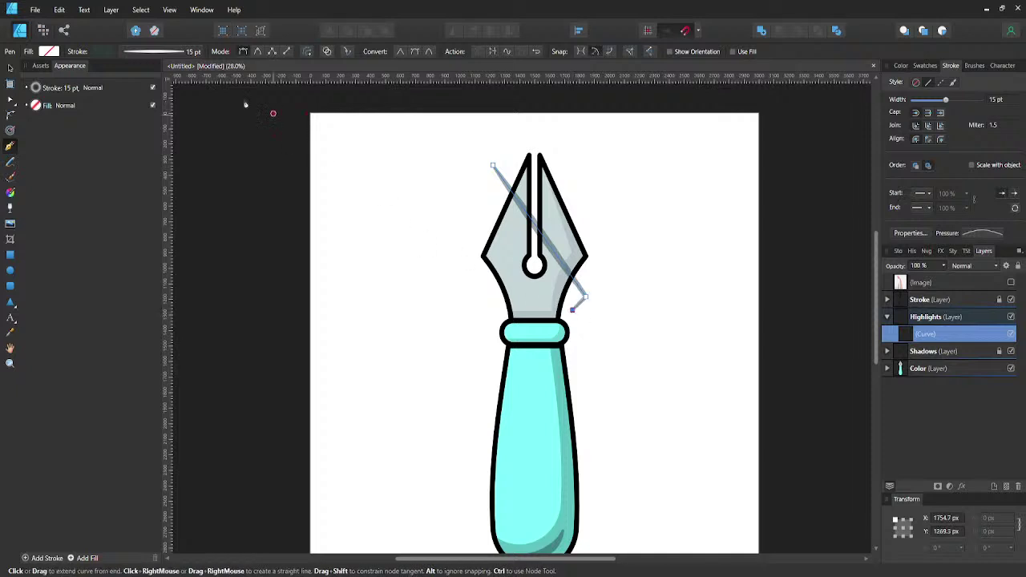
pyautogui.click(42, 52)
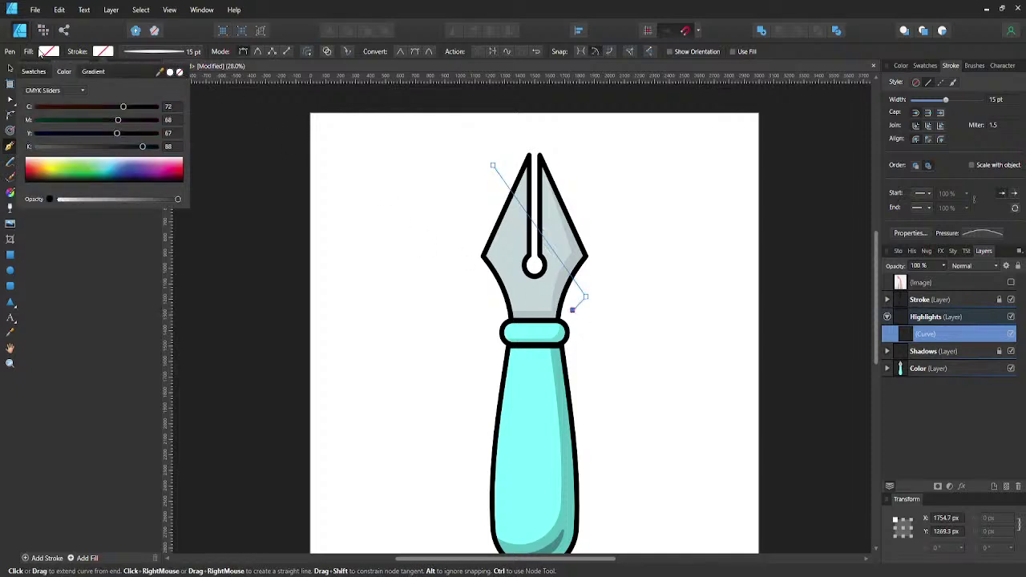
pyautogui.click(34, 71)
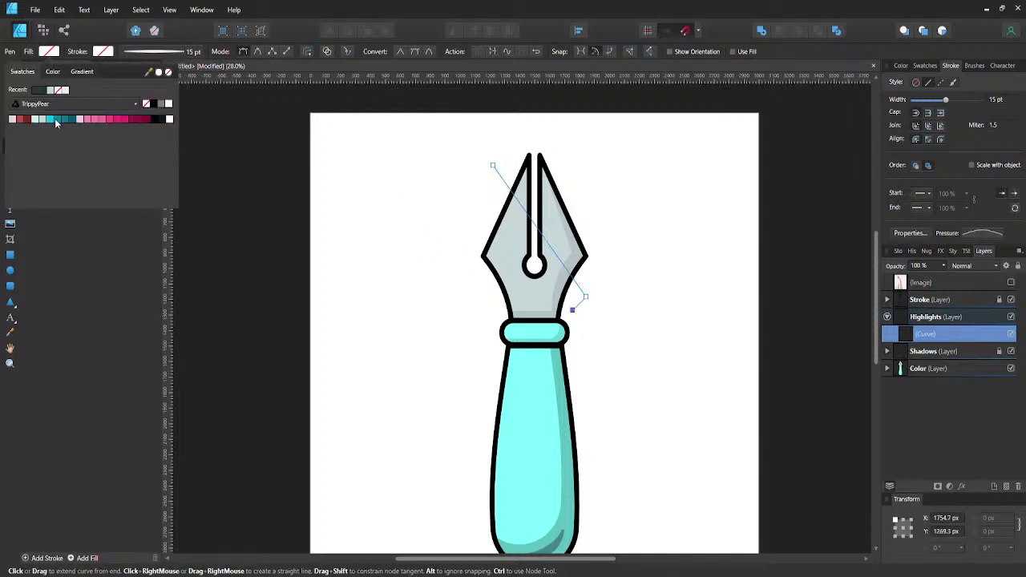
pyautogui.click(48, 120)
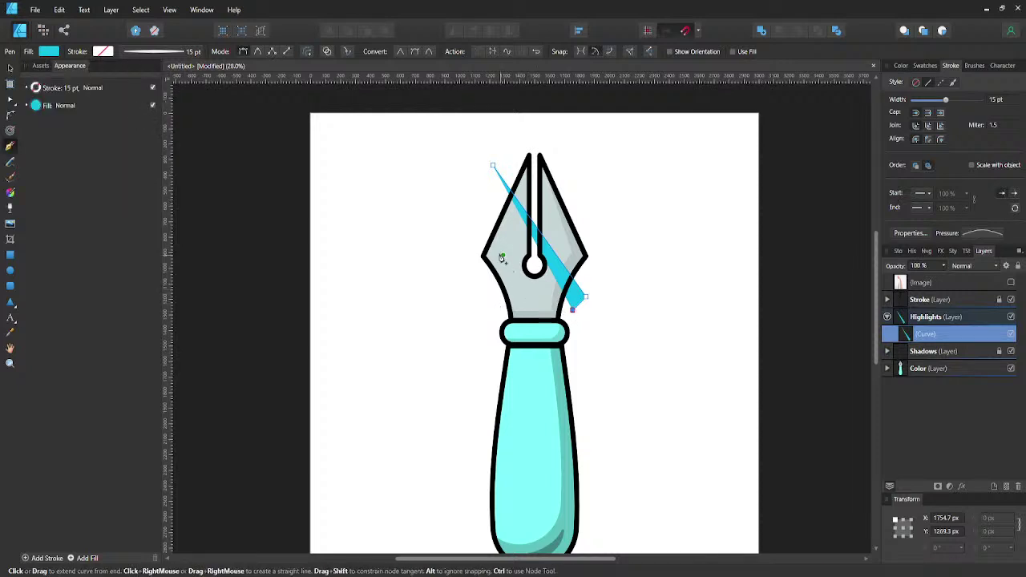
pyautogui.click(461, 195)
pyautogui.click(493, 166)
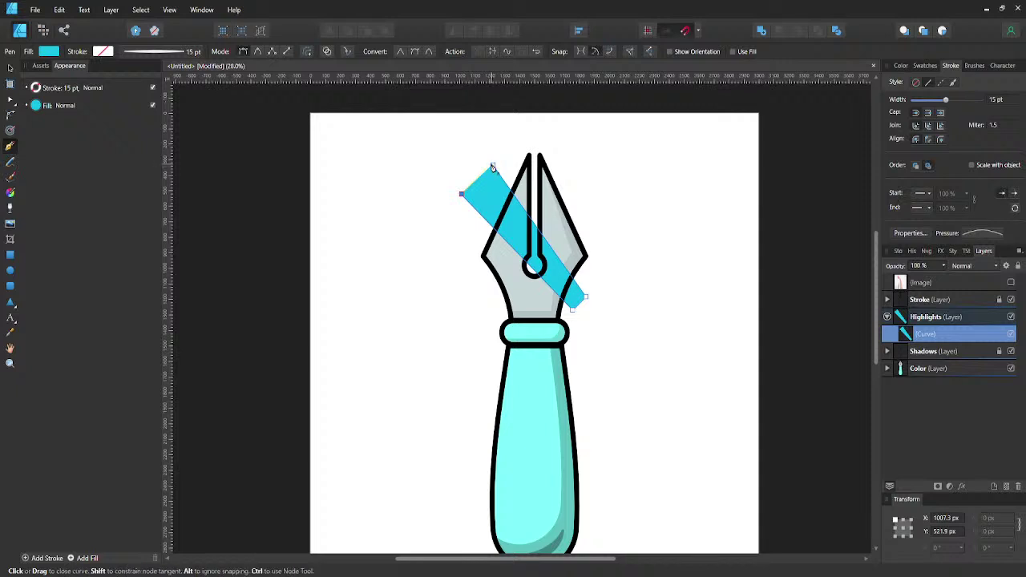
# - Narrow the band by nudging its left and right end nodes with the arrow keys
pyautogui.press('a')
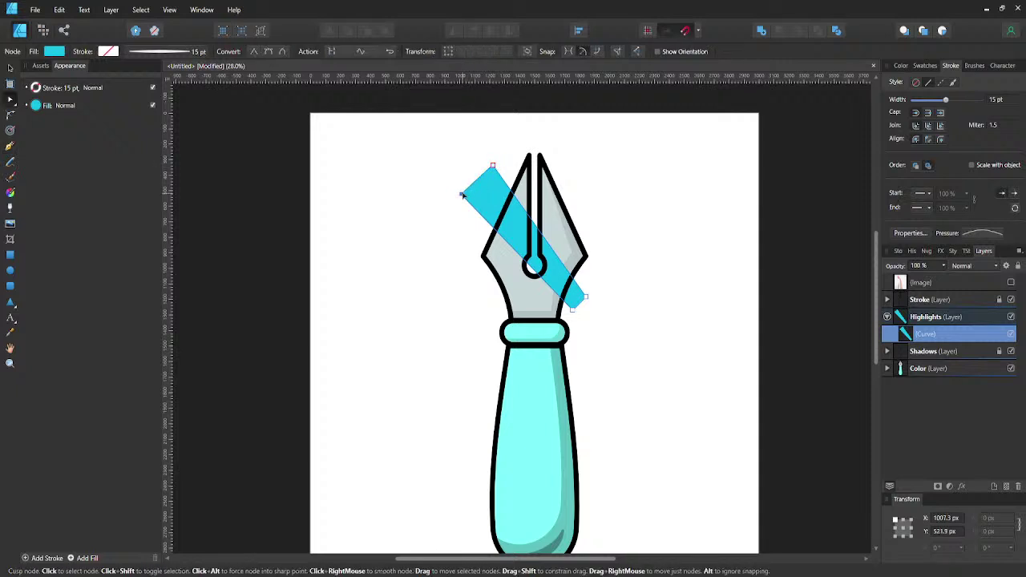
pyautogui.hotkey('shift', 'Right')
pyautogui.hotkey('shift', 'Right')
pyautogui.hotkey('shift', 'Right')
pyautogui.hotkey('shift', 'Right')
pyautogui.hotkey('shift', 'Right')
pyautogui.hotkey('shift', 'Right')
pyautogui.hotkey('shift', 'Right')
pyautogui.hotkey('shift', 'Right')
pyautogui.hotkey('shift', 'Right')
pyautogui.hotkey('shift', 'Right')
pyautogui.hotkey('shift', 'Right')
pyautogui.hotkey('shift', 'Up')
pyautogui.hotkey('shift', 'Up')
pyautogui.hotkey('shift', 'Up')
pyautogui.hotkey('shift', 'Up')
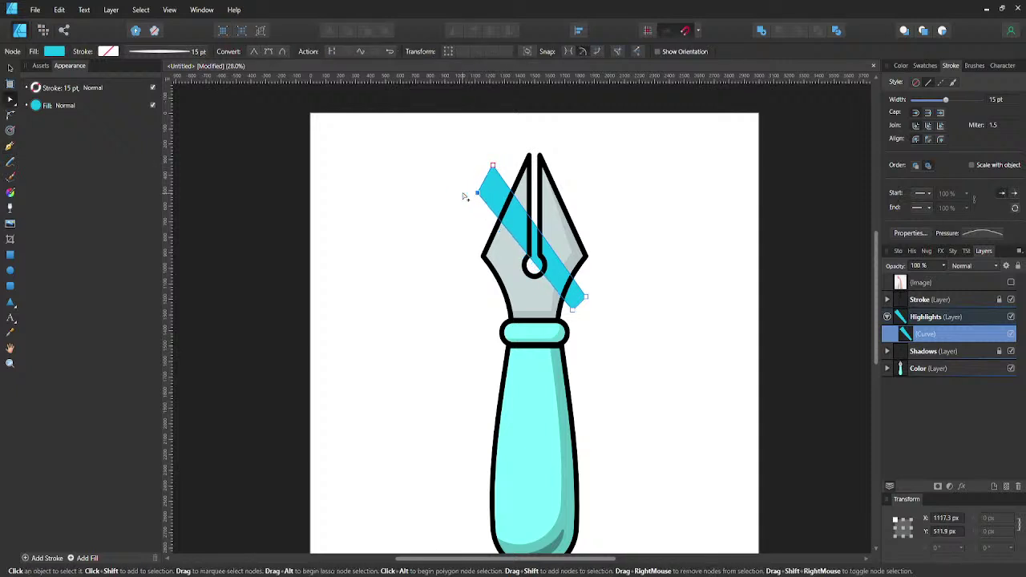
pyautogui.hotkey('shift', 'Up')
pyautogui.hotkey('shift', 'Up')
pyautogui.hotkey('shift', 'Up')
pyautogui.hotkey('shift', 'Up')
pyautogui.hotkey('shift', 'Up')
pyautogui.hotkey('shift', 'Up')
pyautogui.hotkey('shift', 'Up')
pyautogui.hotkey('shift', 'Up')
pyautogui.hotkey('shift', 'Right')
pyautogui.hotkey('shift', 'Right')
pyautogui.hotkey('shift', 'Right')
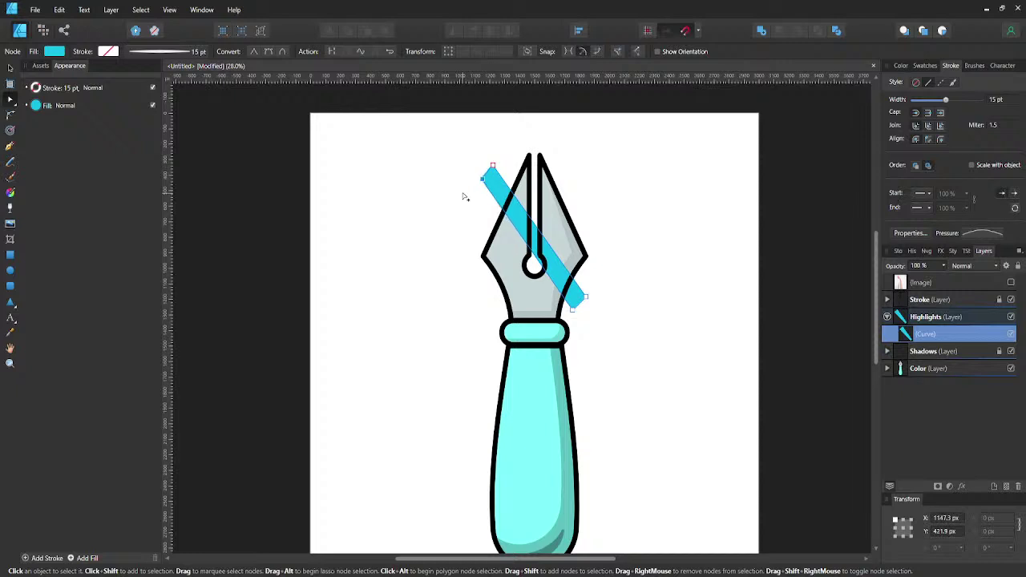
pyautogui.hotkey('shift', 'Up')
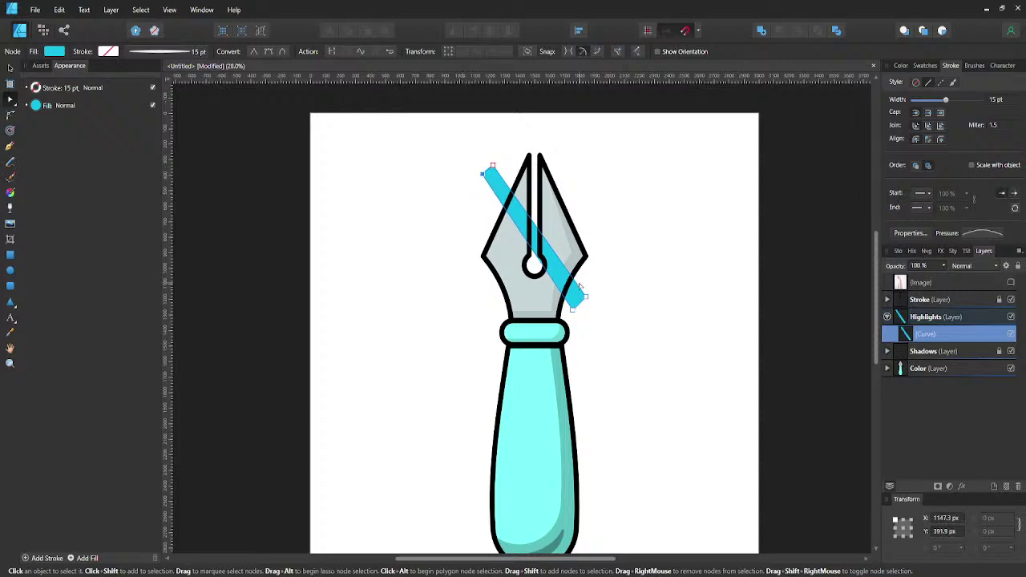
pyautogui.click(587, 297)
pyautogui.hotkey('shift', 'Up')
pyautogui.hotkey('shift', 'Up')
pyautogui.hotkey('shift', 'Up')
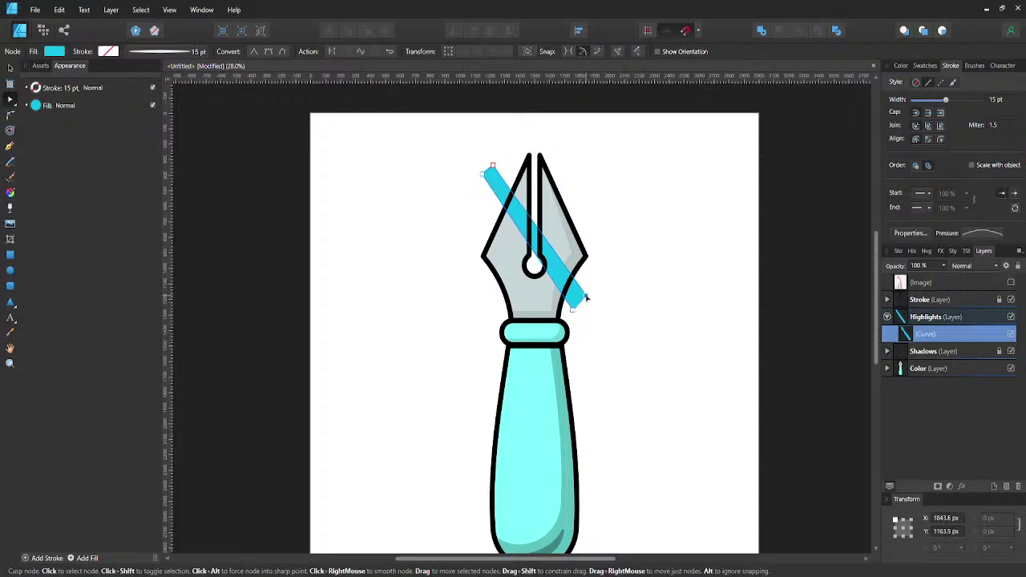
pyautogui.hotkey('shift', 'Down')
pyautogui.hotkey('shift', 'Left')
pyautogui.hotkey('shift', 'Left')
pyautogui.hotkey('shift', 'Left')
pyautogui.hotkey('shift', 'Left')
pyautogui.hotkey('shift', 'Left')
pyautogui.hotkey('shift', 'Left')
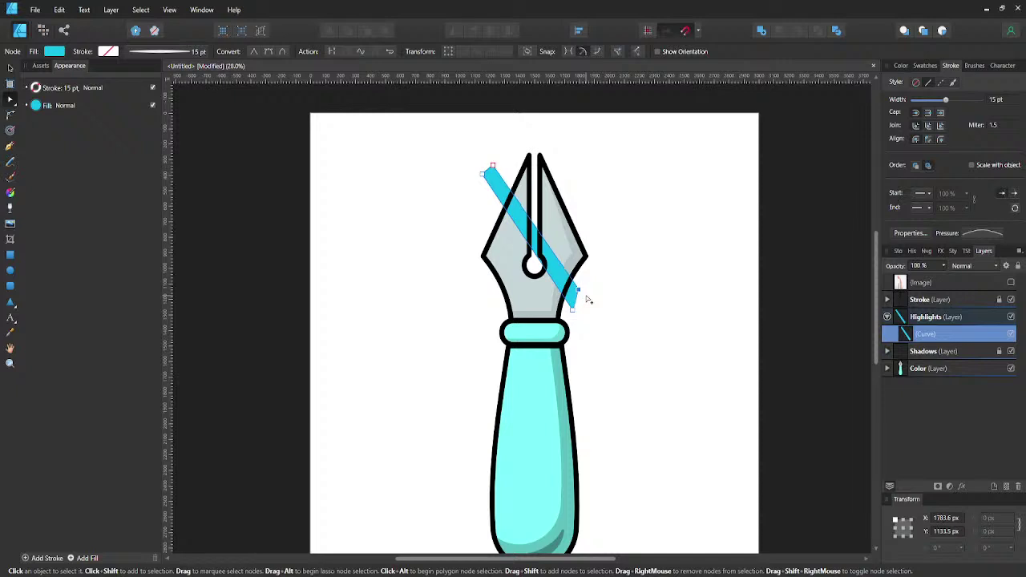
pyautogui.hotkey('shift', 'Down')
pyautogui.press('v')
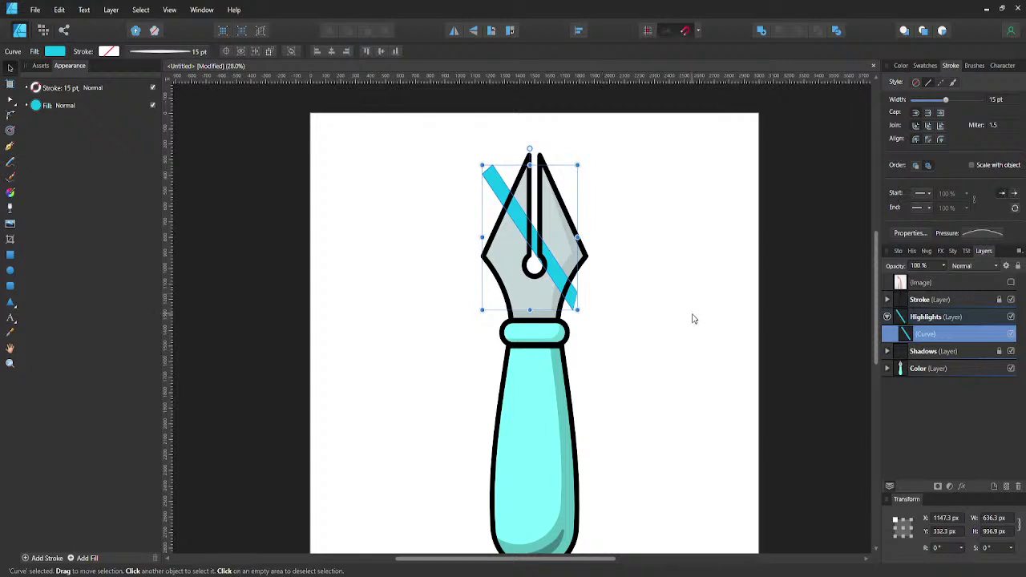
# - Paste a copy of the nib shape from the Color layer into the Highlights layer
pyautogui.click(887, 369)
pyautogui.click(921, 422)
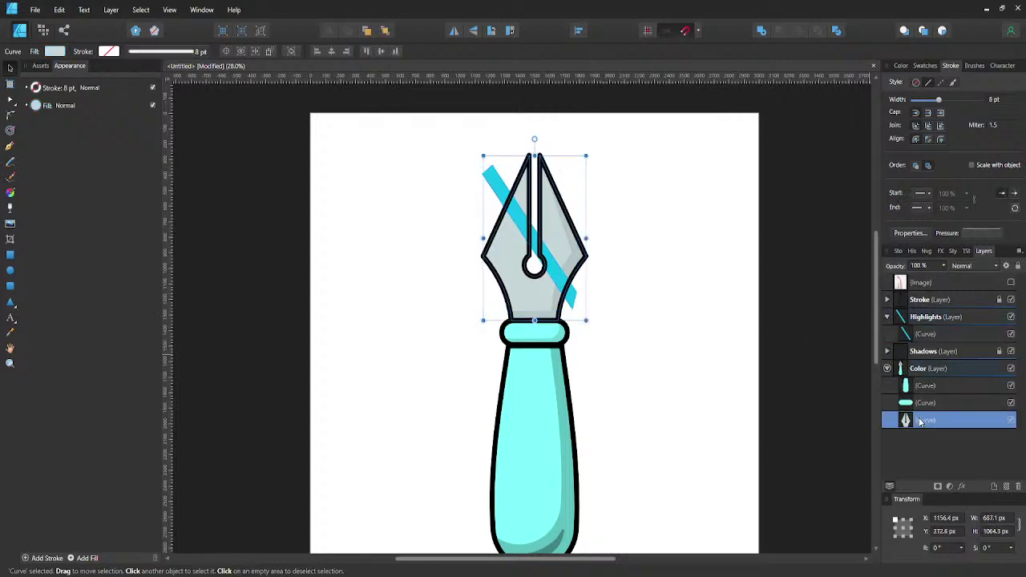
pyautogui.click(886, 369)
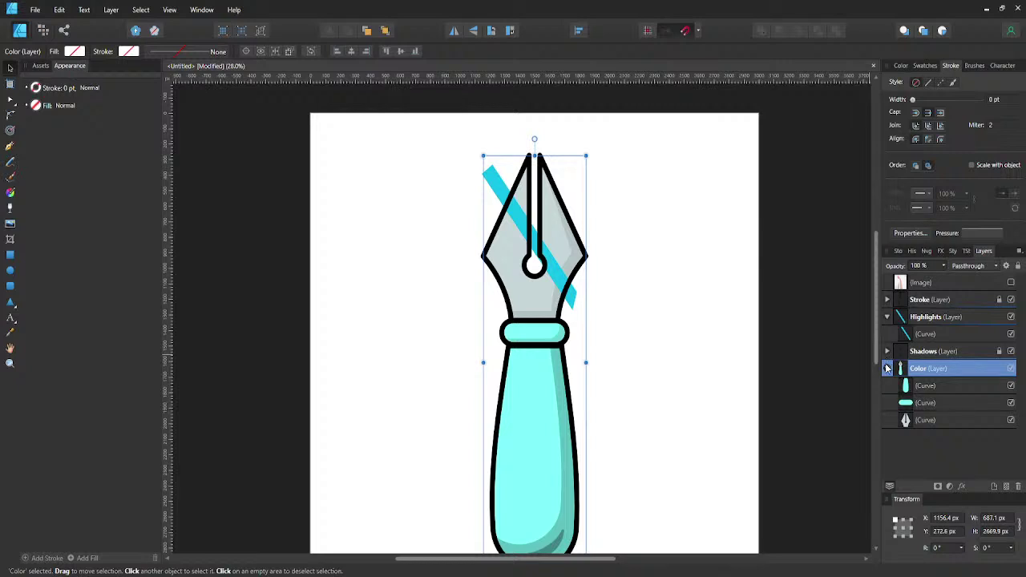
pyautogui.click(887, 370)
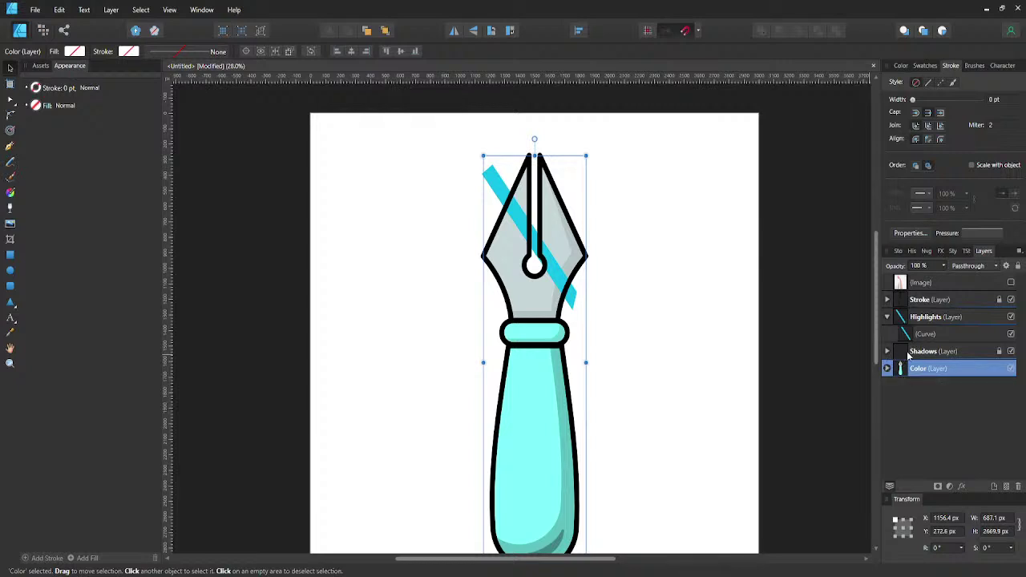
pyautogui.click(923, 336)
pyautogui.hotkey('ctrl', 'v')
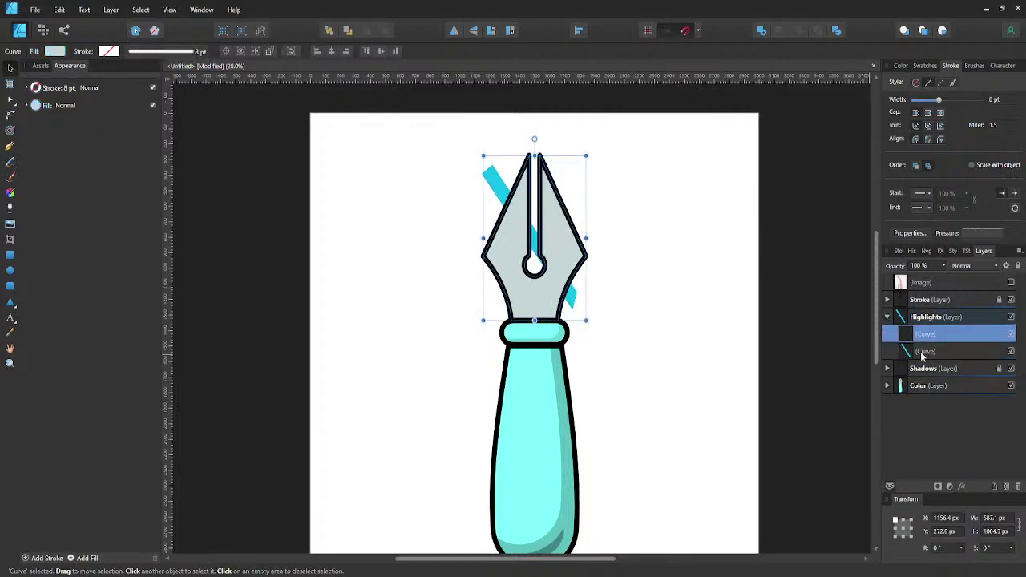
# - Move the stripe above the nib copy, try Subtract on them, then undo it
pyautogui.click(923, 353)
pyautogui.moveTo(919, 340); pyautogui.dragTo(919, 337)
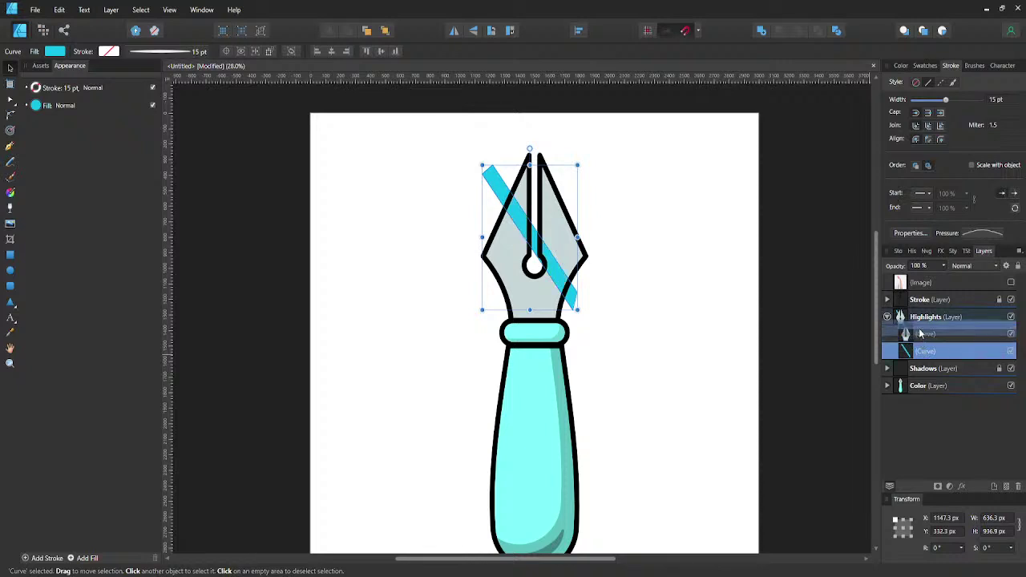
pyautogui.click(922, 351)
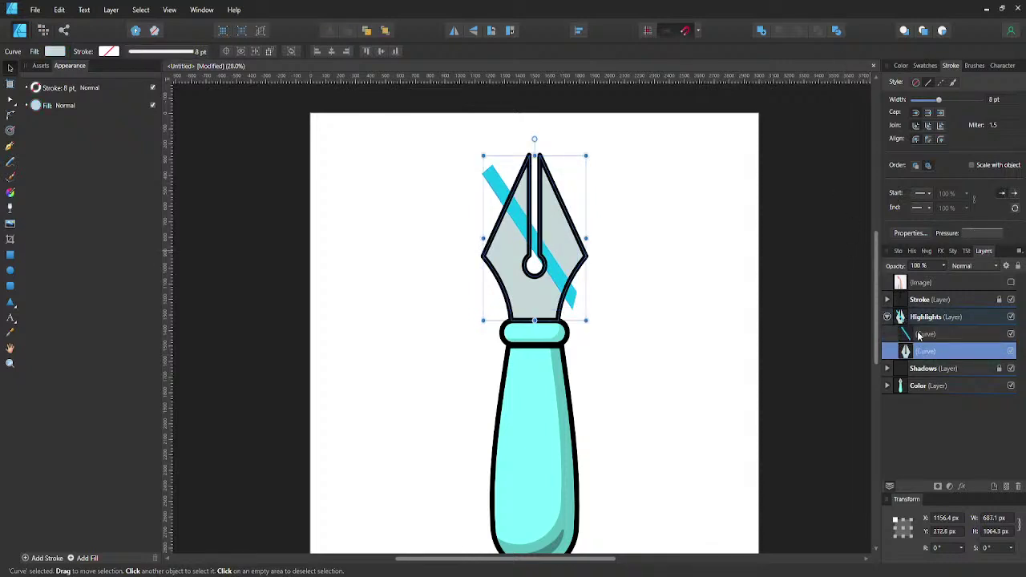
pyautogui.keyDown('shift'); pyautogui.click(919, 335); pyautogui.keyUp('shift')
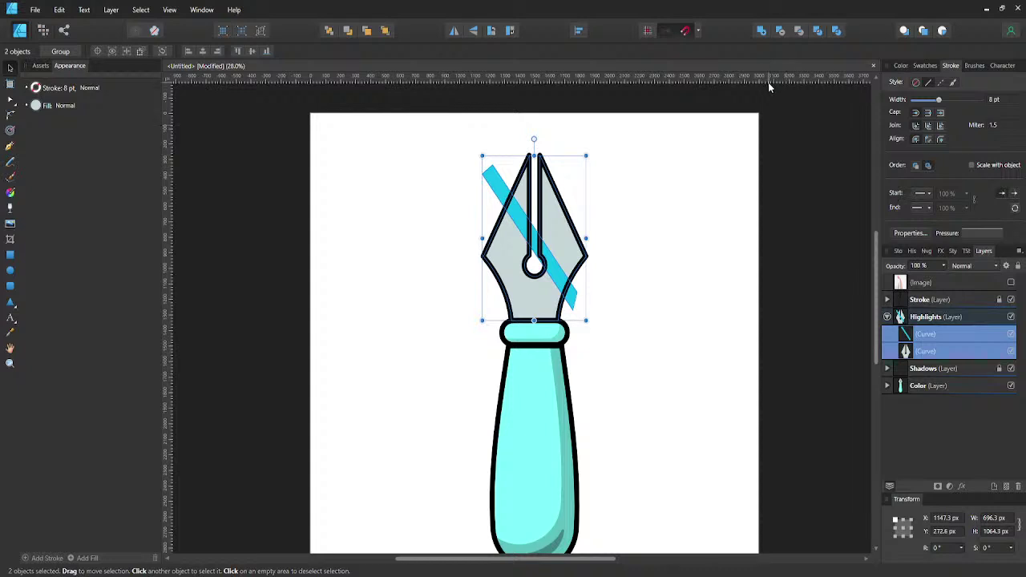
pyautogui.click(782, 34)
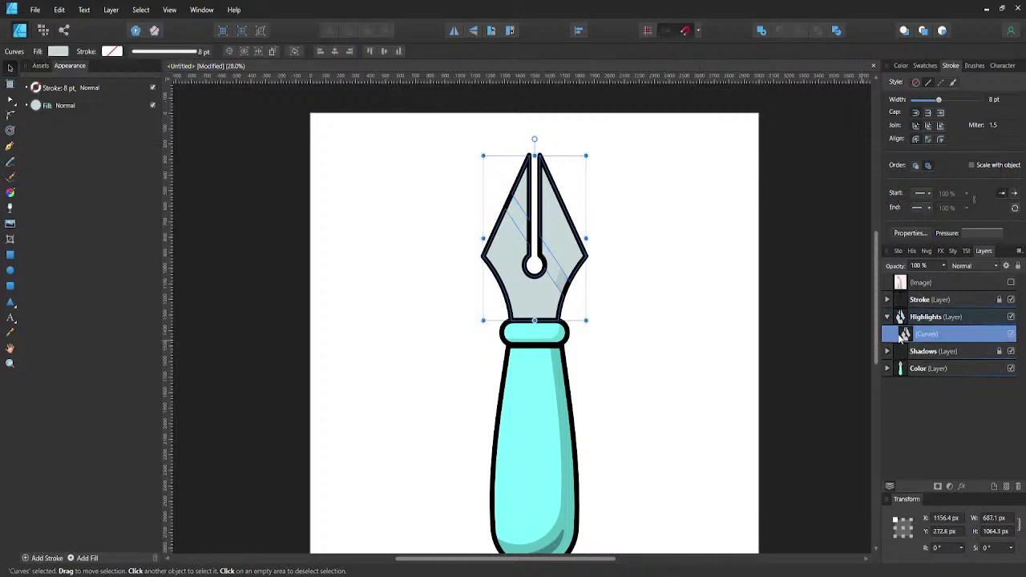
pyautogui.hotkey('ctrl', 'z')
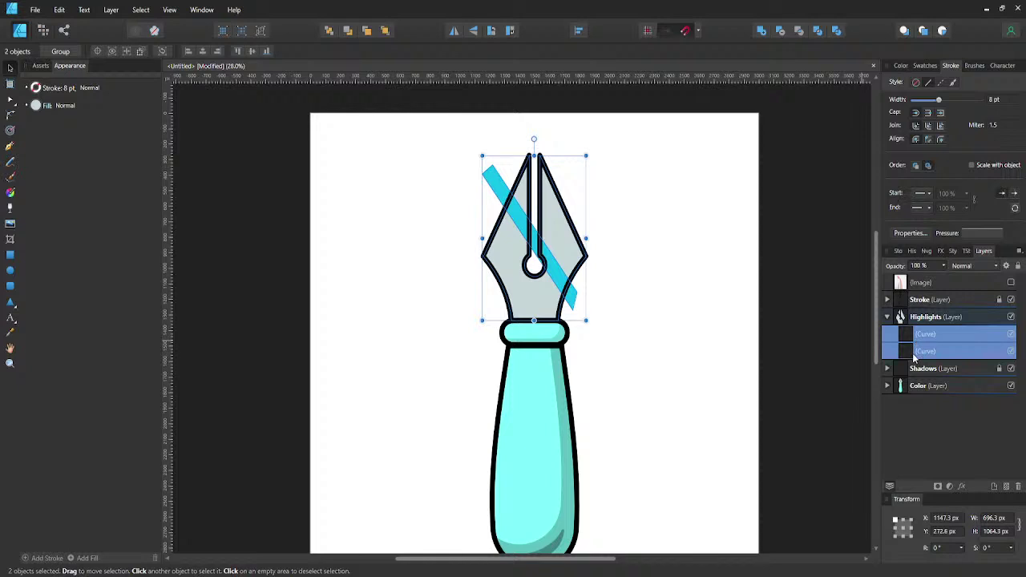
# - Bring the nib copy above the stripe, try Add on them, then undo it
pyautogui.click(914, 353)
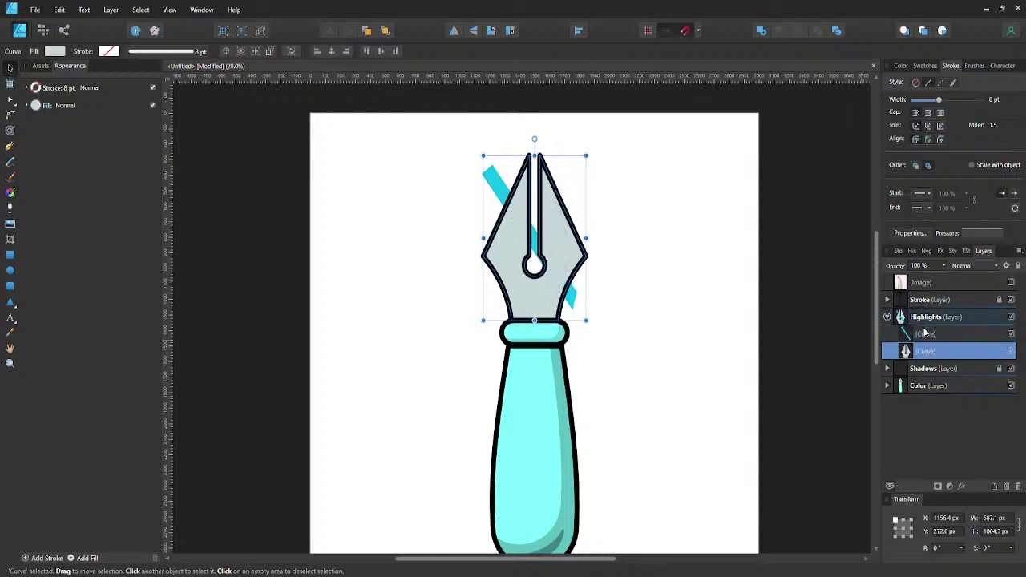
pyautogui.hotkey('ctrl', ']')
pyautogui.click(920, 352)
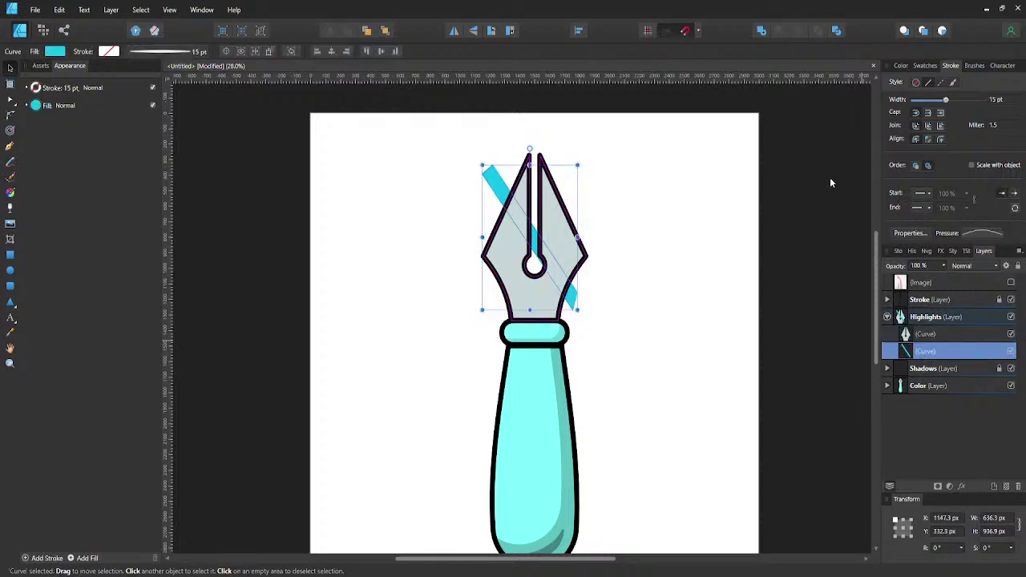
pyautogui.keyDown('shift'); pyautogui.click(928, 333); pyautogui.keyUp('shift')
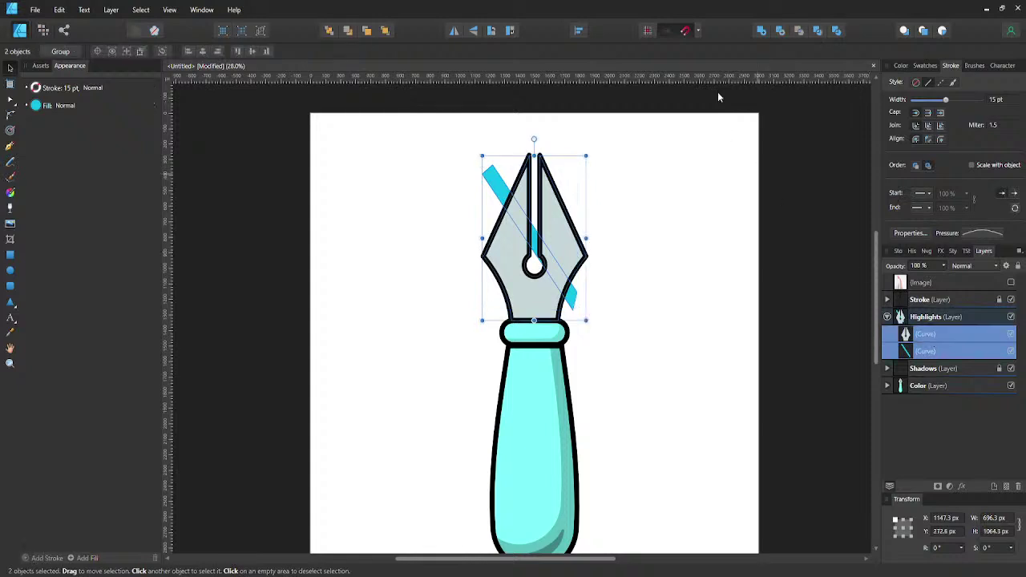
pyautogui.click(780, 31)
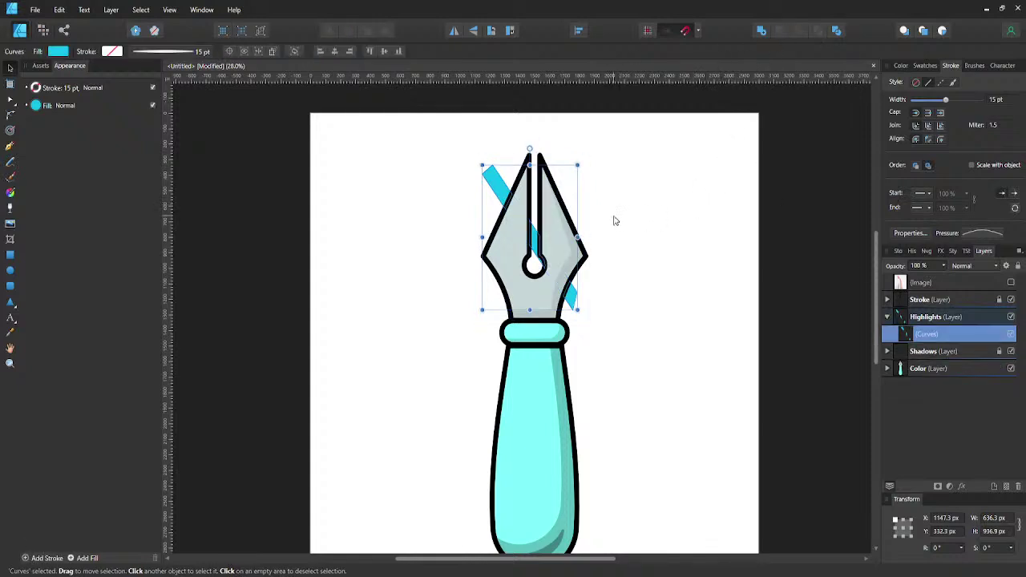
pyautogui.hotkey('ctrl', 'z')
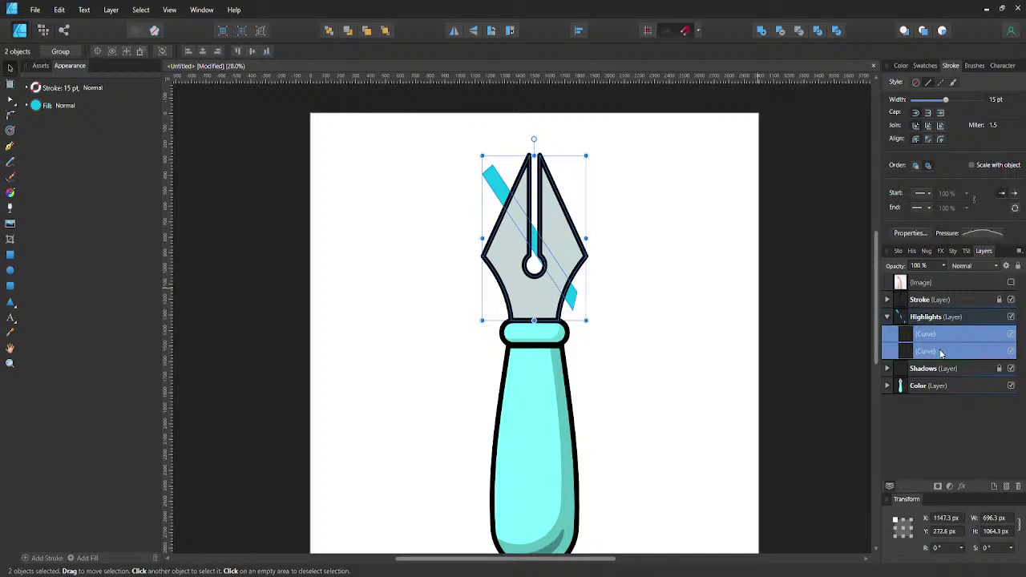
# - Place the nib copy below the stripe and Intersect them to trim the stripe
pyautogui.click(942, 354)
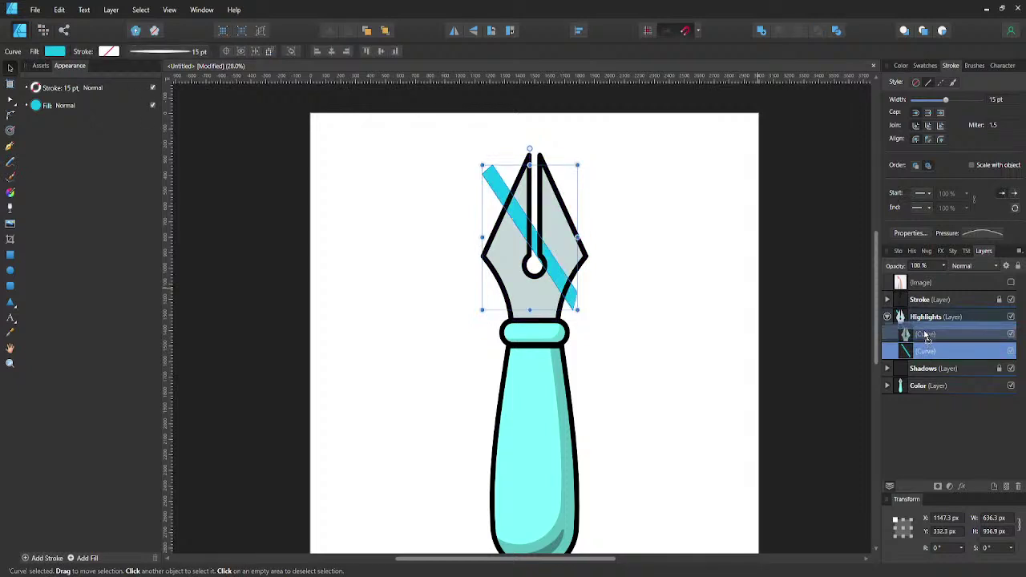
pyautogui.moveTo(926, 337); pyautogui.dragTo(924, 358)
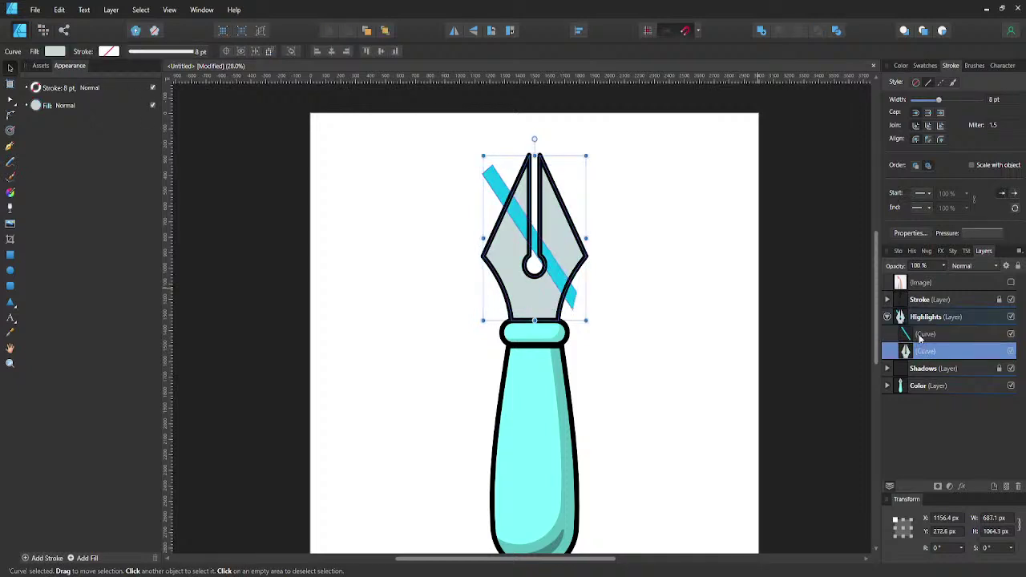
pyautogui.keyDown('shift'); pyautogui.click(920, 337); pyautogui.keyUp('shift')
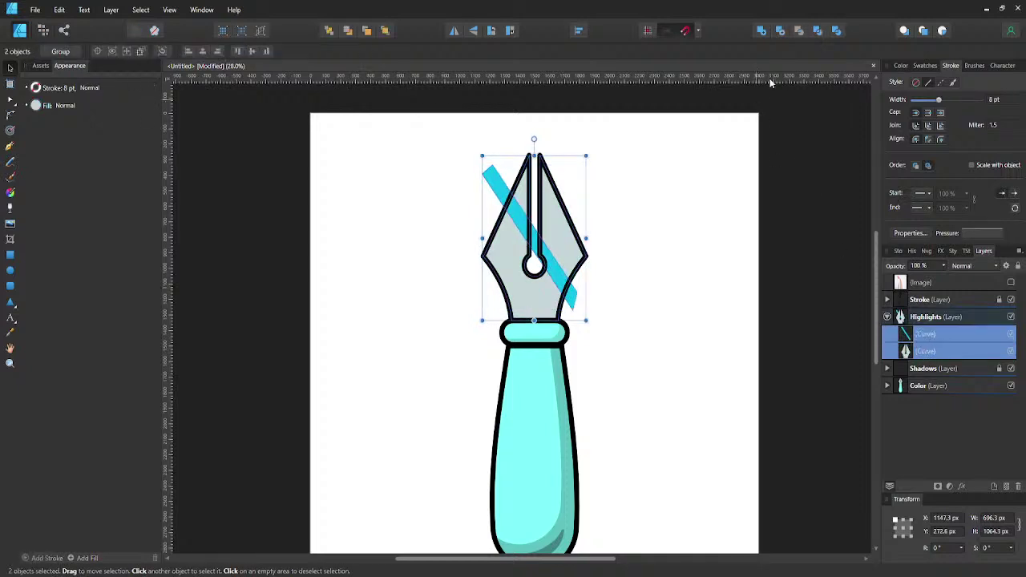
pyautogui.click(800, 29)
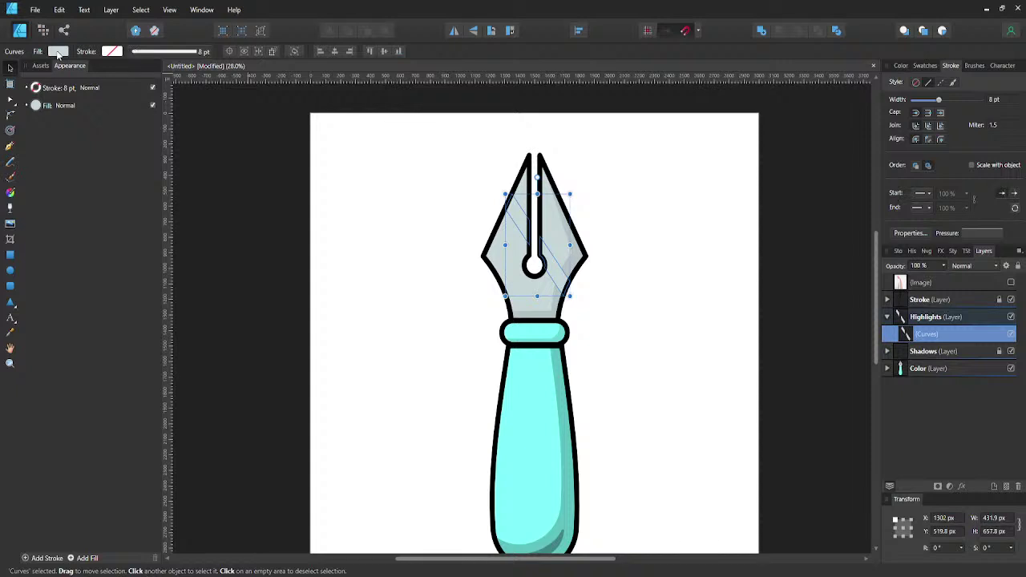
# - Fill the clipped nib highlight white and lower its opacity so it looks translucent
pyautogui.click(58, 52)
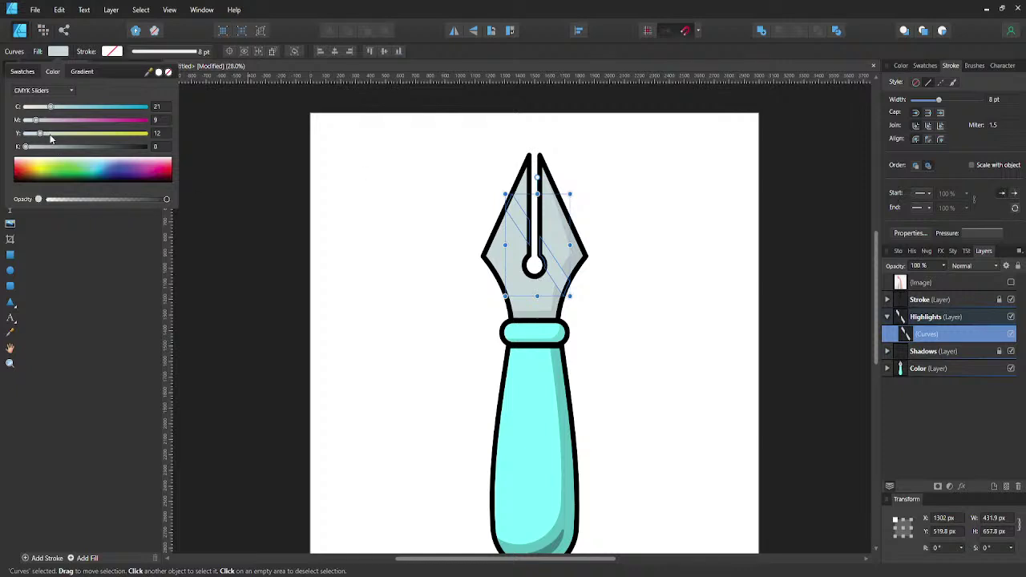
pyautogui.click(24, 73)
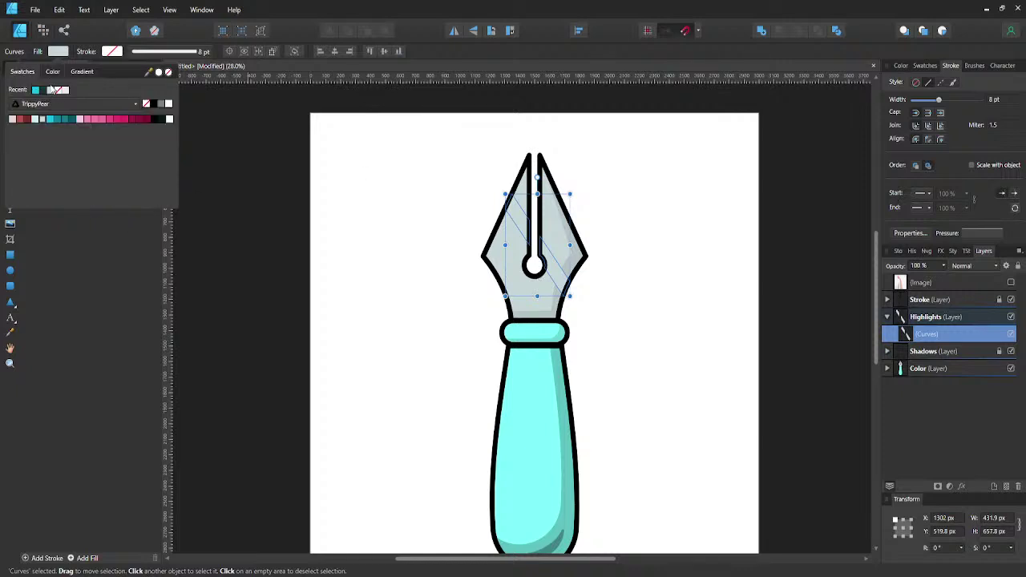
pyautogui.click(53, 71)
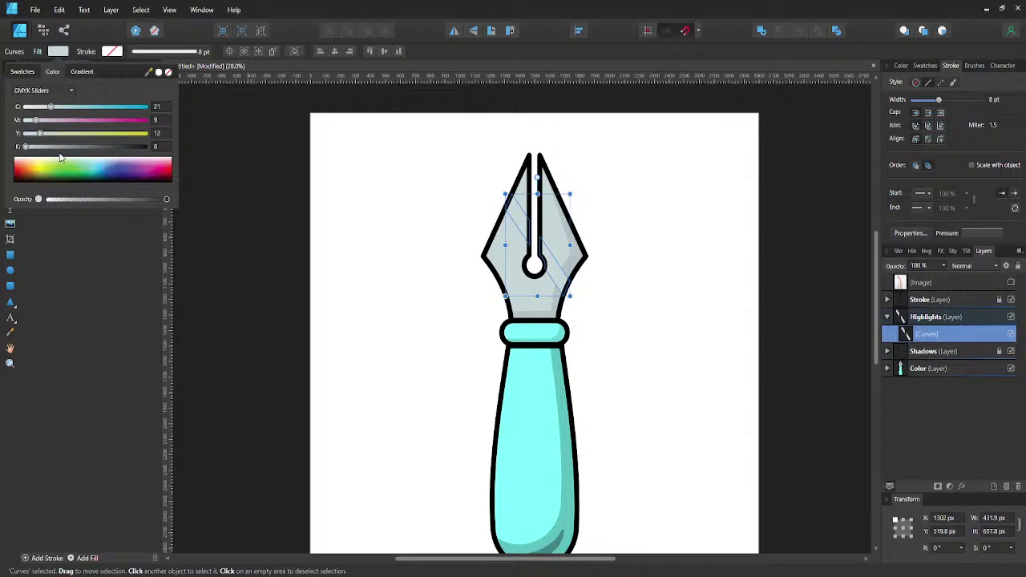
pyautogui.moveTo(60, 158); pyautogui.dragTo(41, 148)
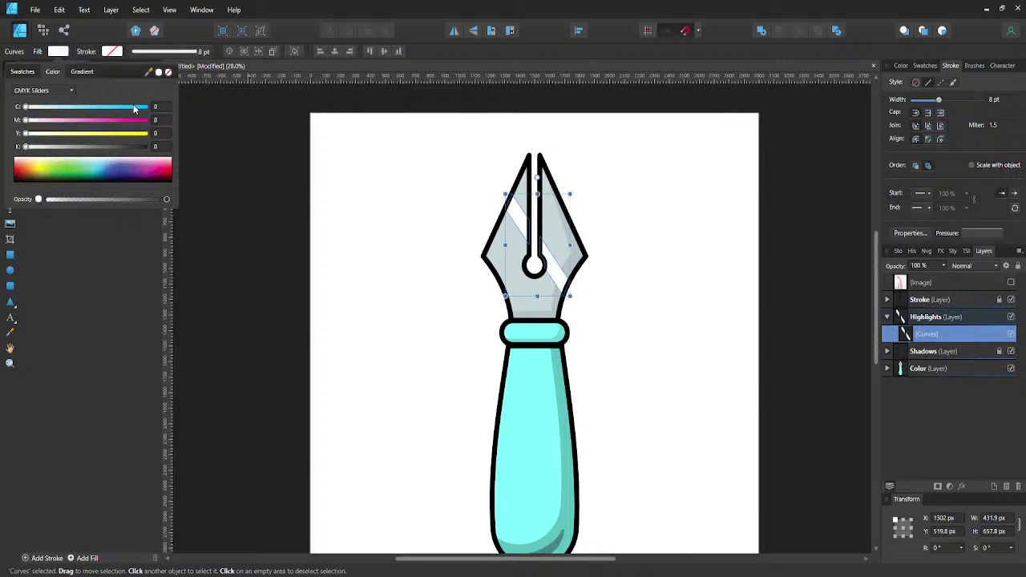
pyautogui.click(24, 72)
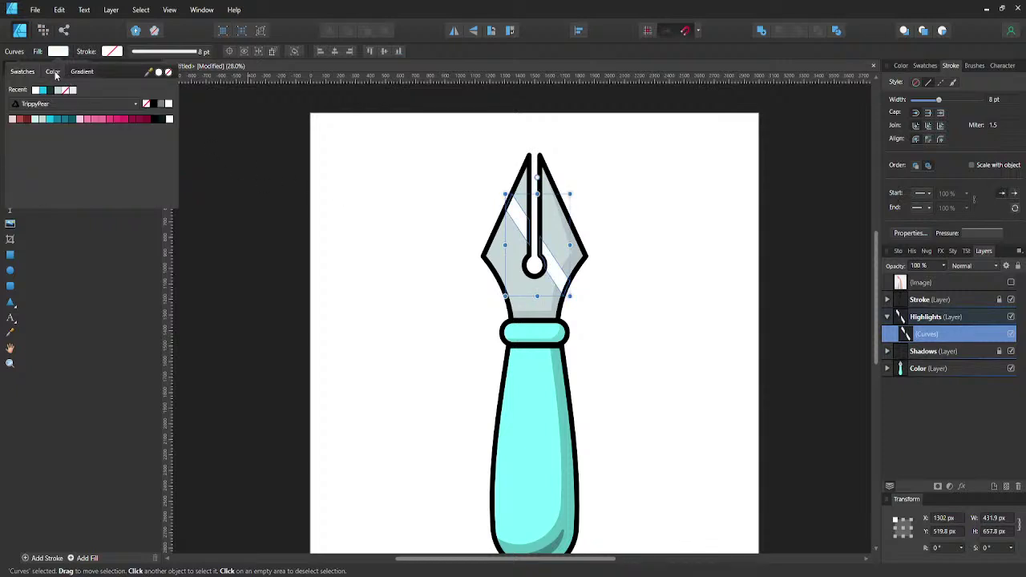
pyautogui.click(55, 73)
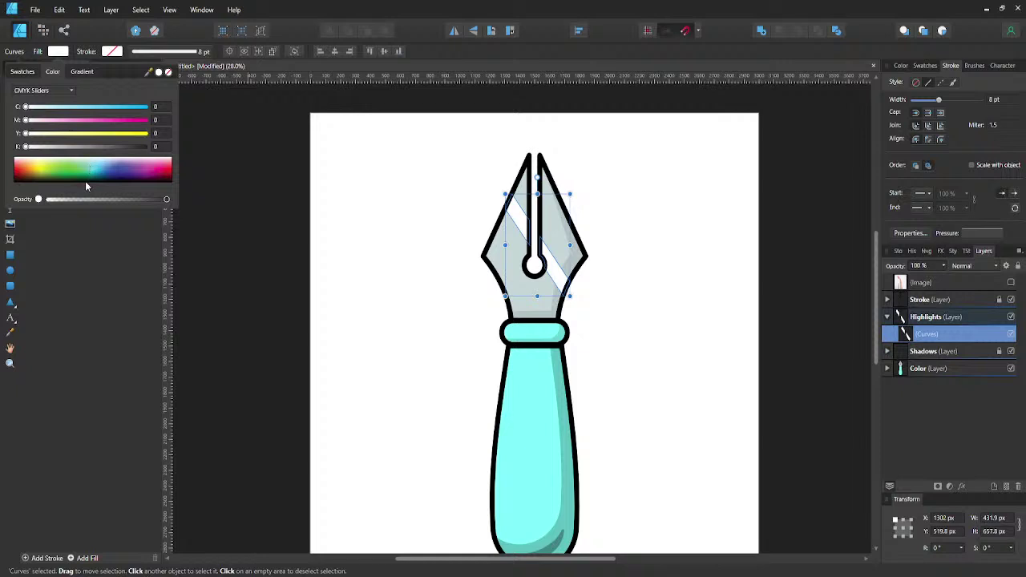
pyautogui.click(100, 198)
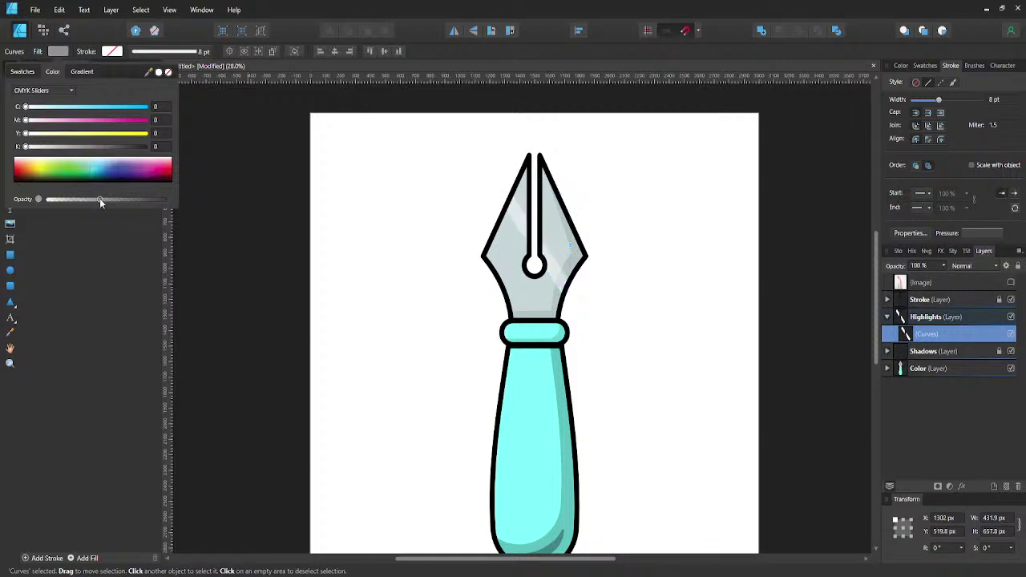
pyautogui.click(135, 199)
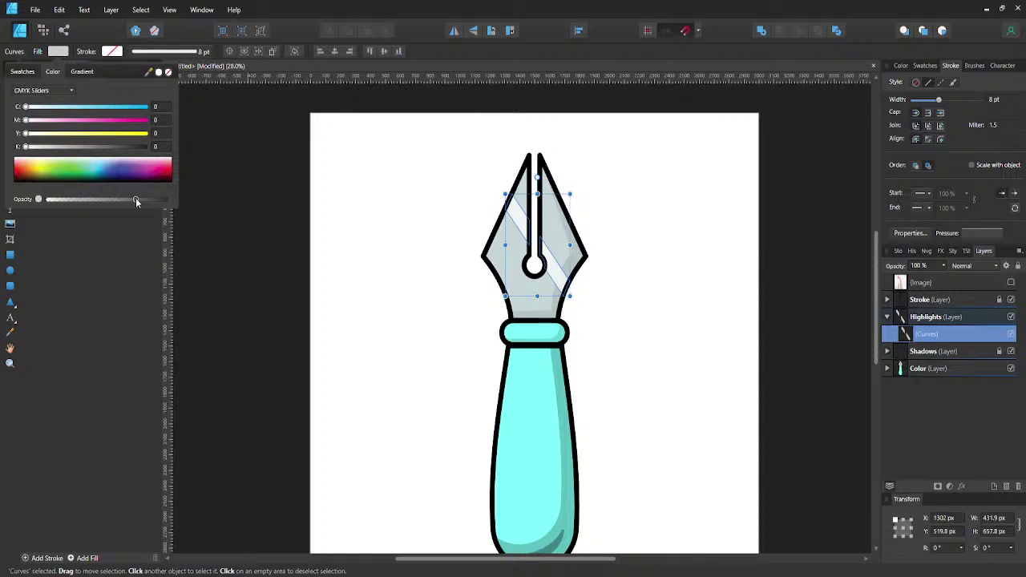
pyautogui.click(359, 262)
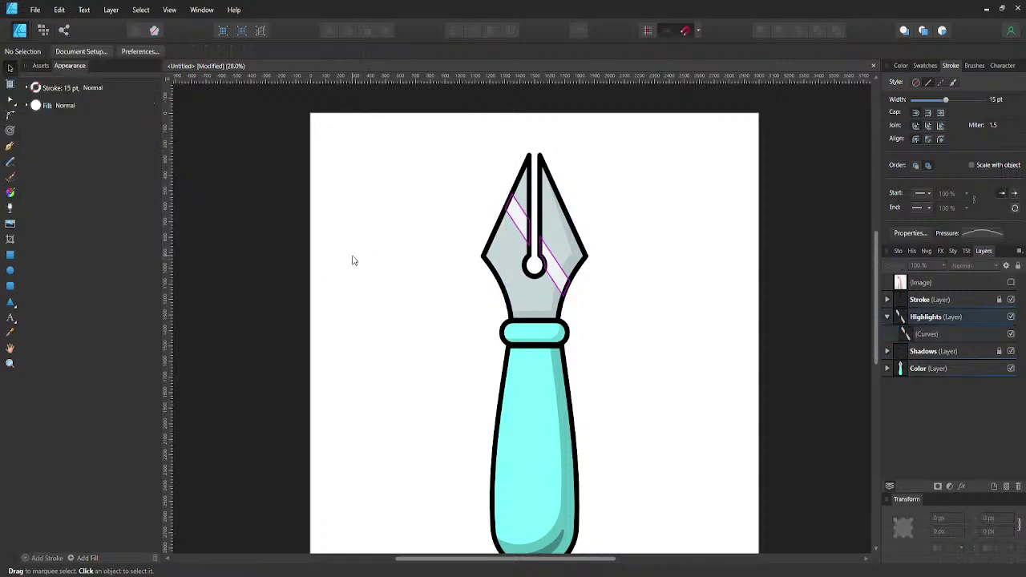
# - Start a new pen path near the nib's upper-left edge
pyautogui.click(552, 268)
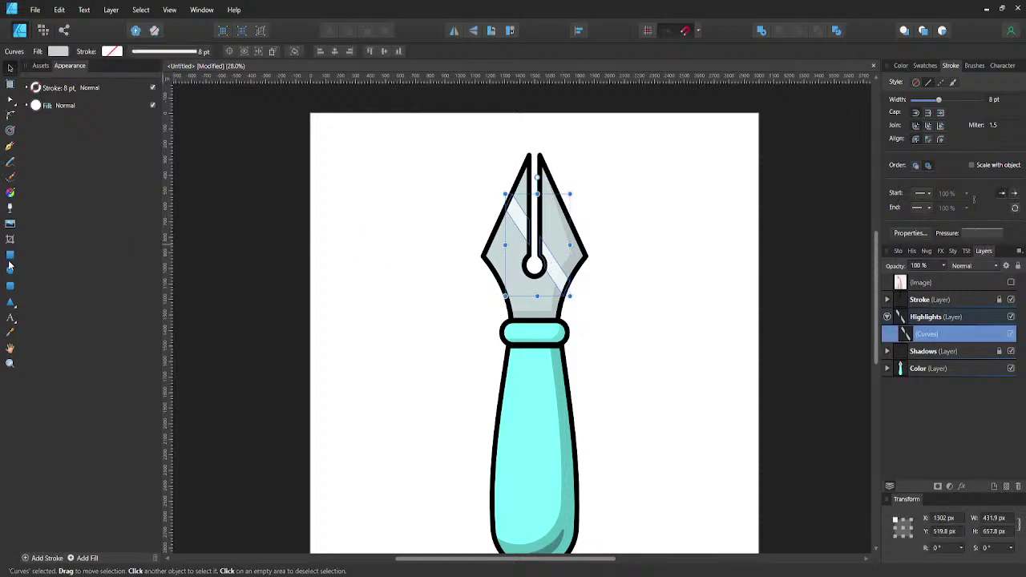
pyautogui.click(464, 214)
pyautogui.press('p')
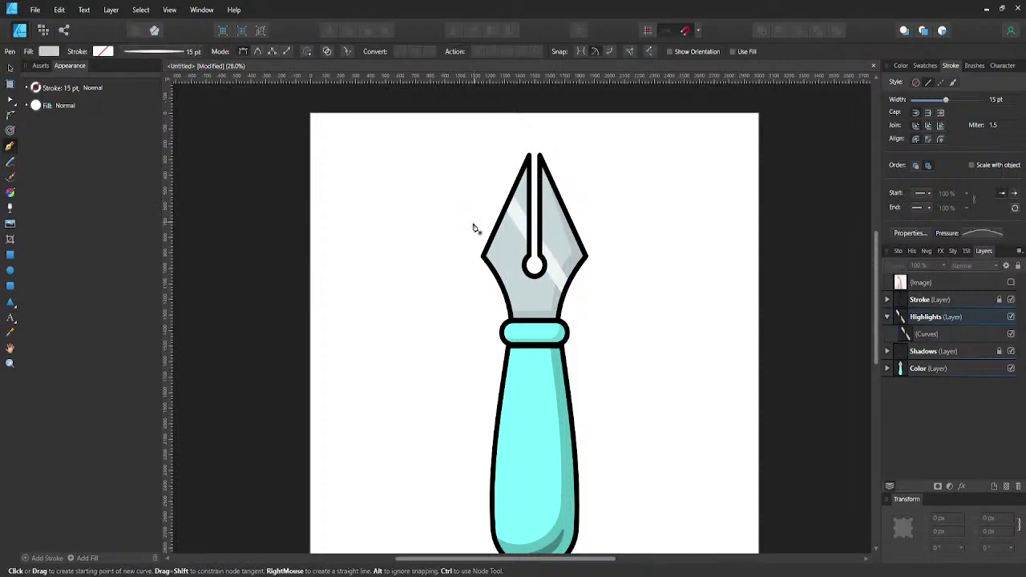
pyautogui.moveTo(483, 210); pyautogui.dragTo(474, 224)
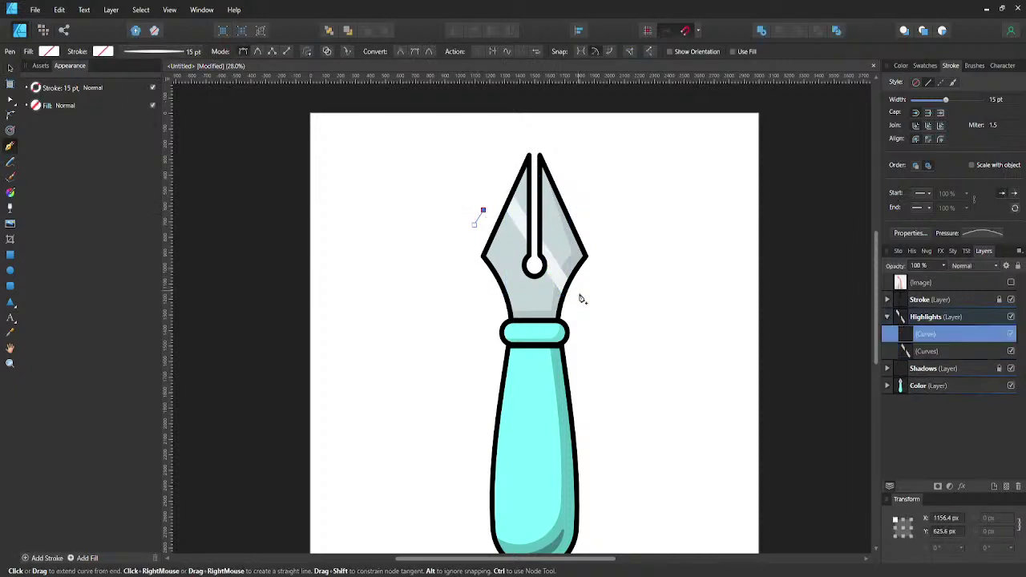
# - Close the band path, rotate it about 13°, nudge it down-left and shear it to slant
pyautogui.moveTo(587, 303); pyautogui.dragTo(575, 313)
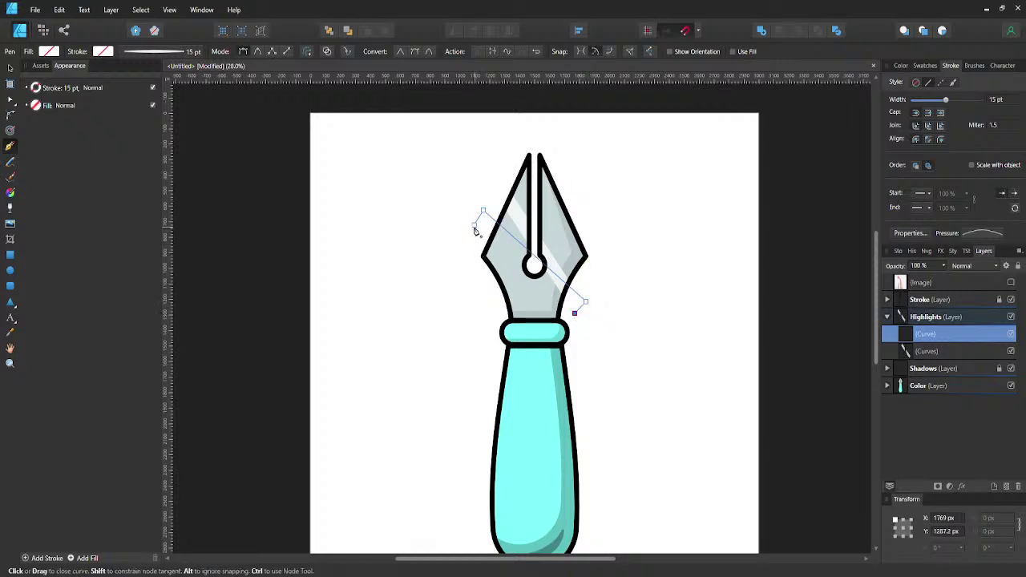
pyautogui.click(475, 229)
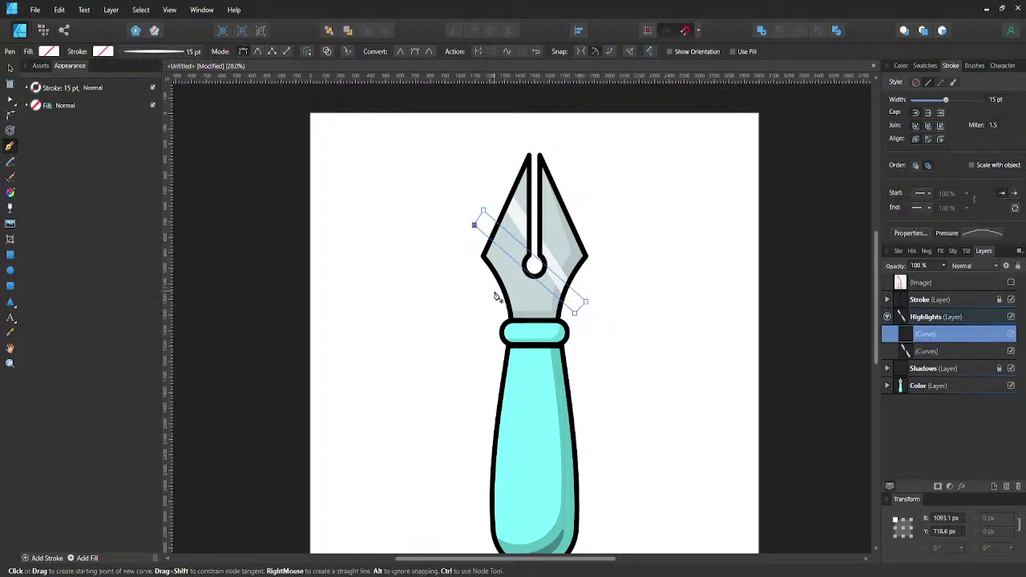
pyautogui.press('v')
pyautogui.moveTo(591, 207); pyautogui.dragTo(611, 220)
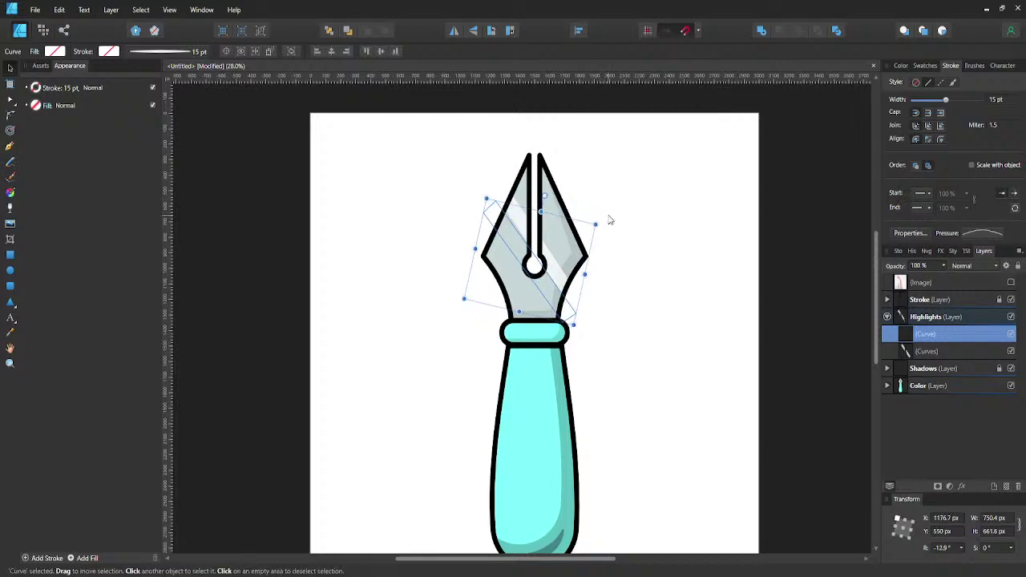
pyautogui.hotkey('shift', 'Down')
pyautogui.hotkey('shift', 'Down')
pyautogui.hotkey('shift', 'Down')
pyautogui.hotkey('shift', 'Down')
pyautogui.hotkey('shift', 'Down')
pyautogui.hotkey('shift', 'Down')
pyautogui.hotkey('shift', 'Down')
pyautogui.hotkey('shift', 'Down')
pyautogui.hotkey('shift', 'Left')
pyautogui.hotkey('shift', 'Left')
pyautogui.hotkey('shift', 'Left')
pyautogui.hotkey('shift', 'Left')
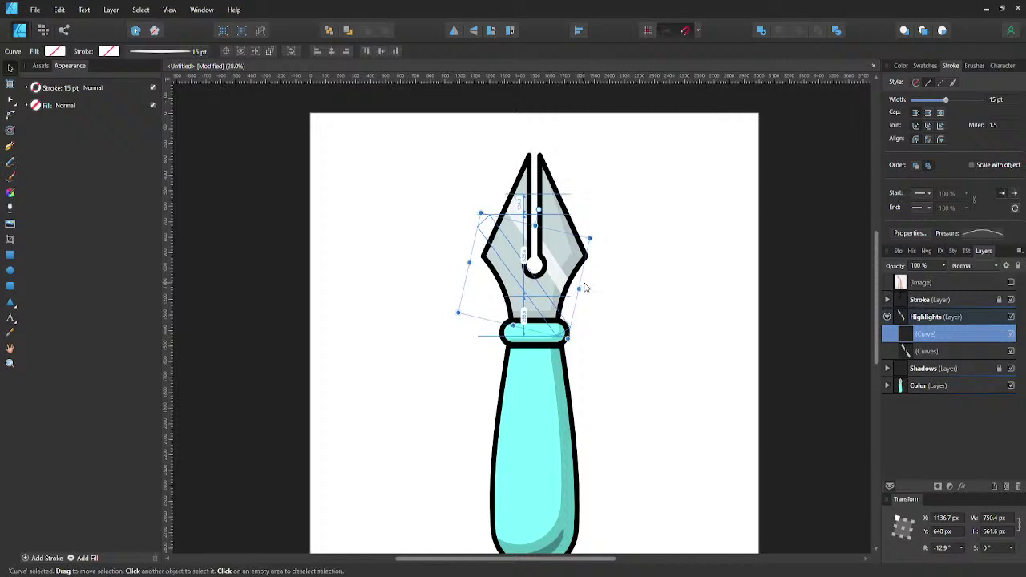
pyautogui.moveTo(583, 282); pyautogui.dragTo(588, 301)
pyautogui.press('p')
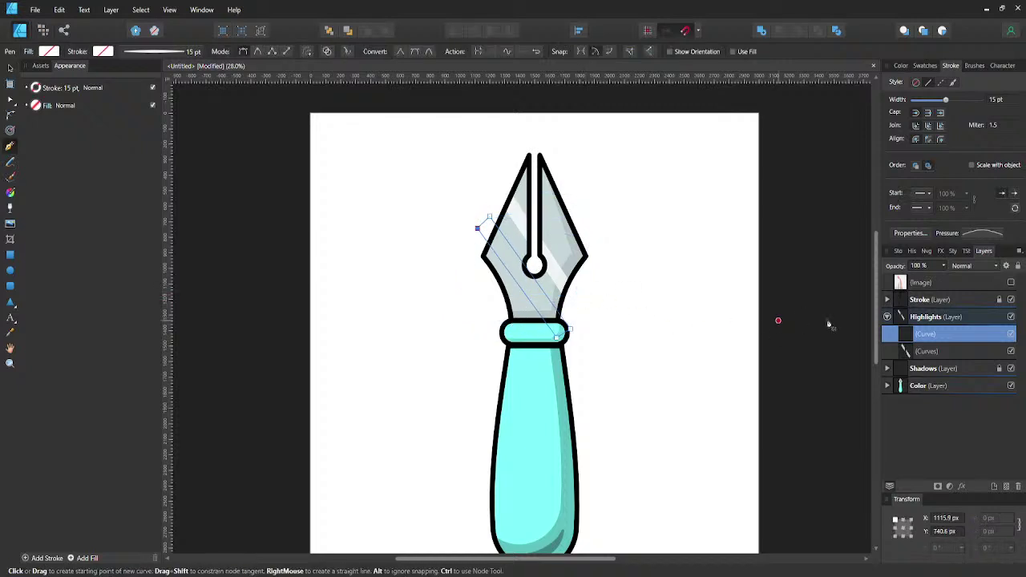
# - Paste a copy of the nib shape into Highlights and place it below the streaks
pyautogui.press('v')
pyautogui.click(556, 225)
pyautogui.click(545, 235)
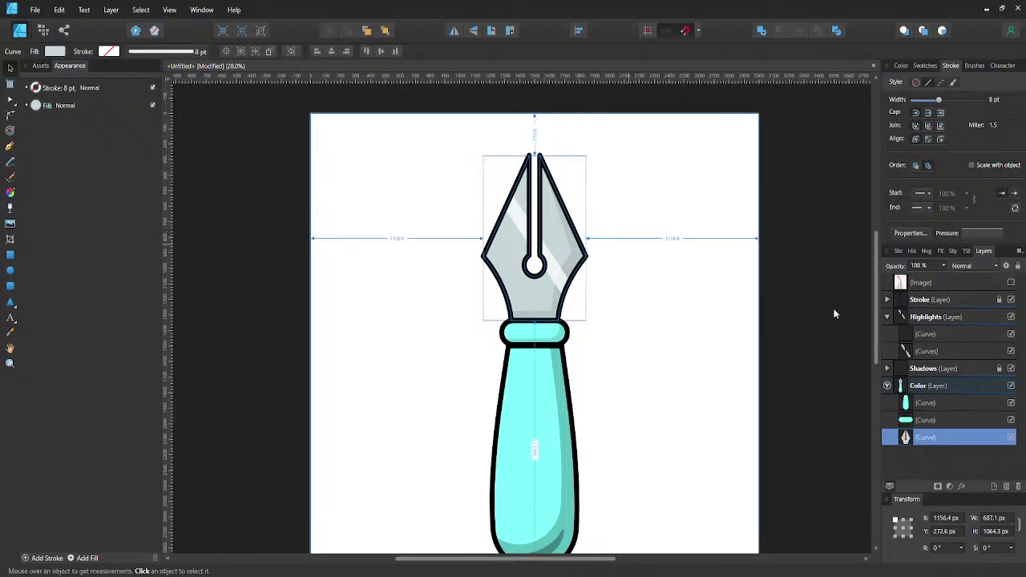
pyautogui.click(915, 353)
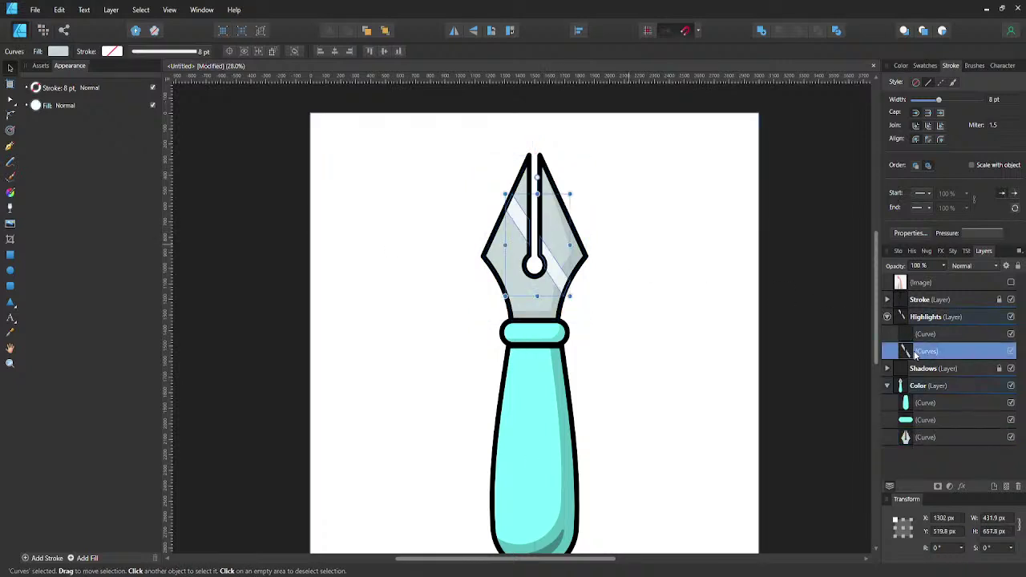
pyautogui.hotkey('ctrl', 'v')
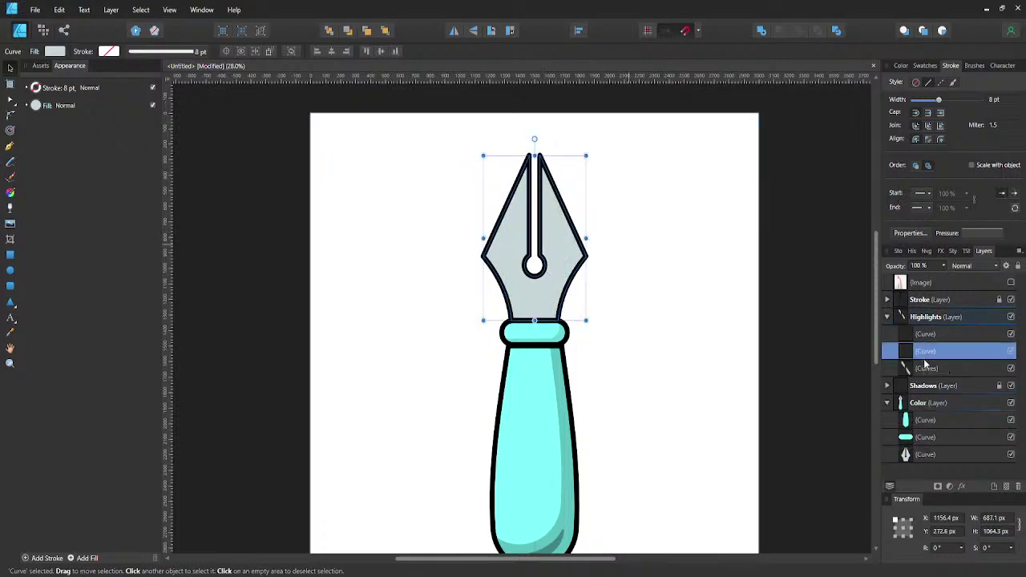
pyautogui.moveTo(926, 365); pyautogui.dragTo(927, 353)
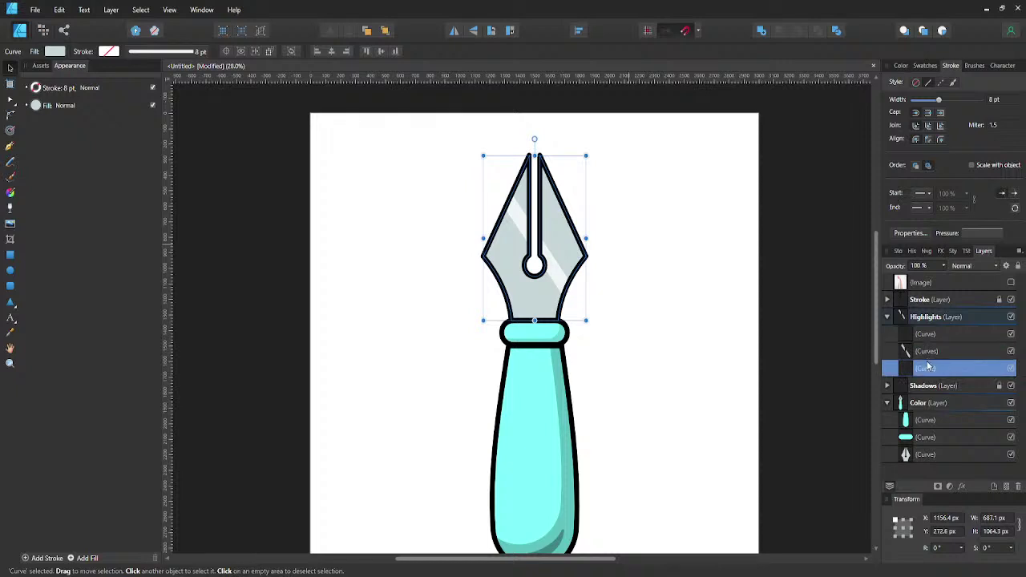
# - Fill the new band cyan and Intersect it with the nib copy
pyautogui.click(926, 358)
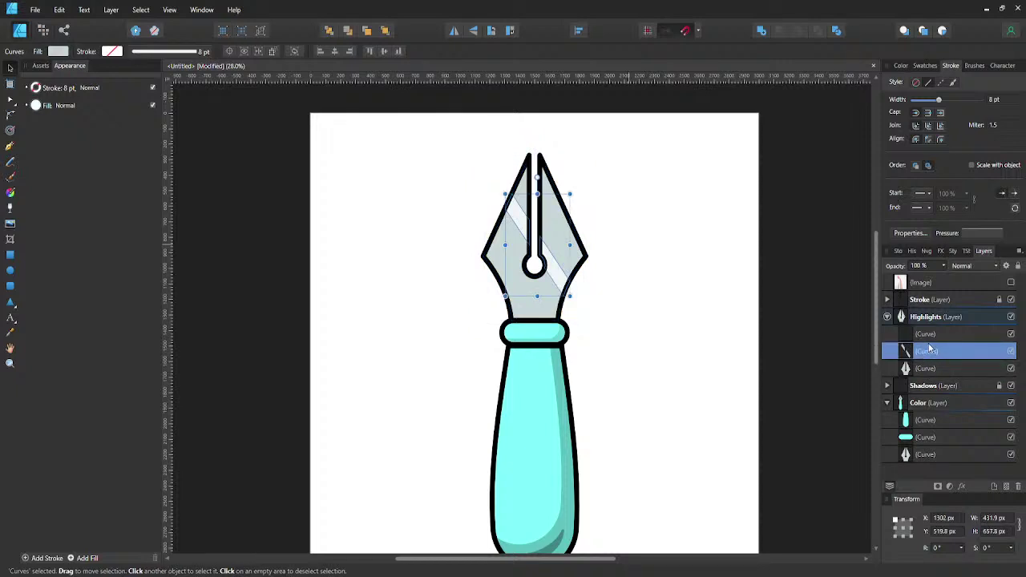
pyautogui.click(929, 324)
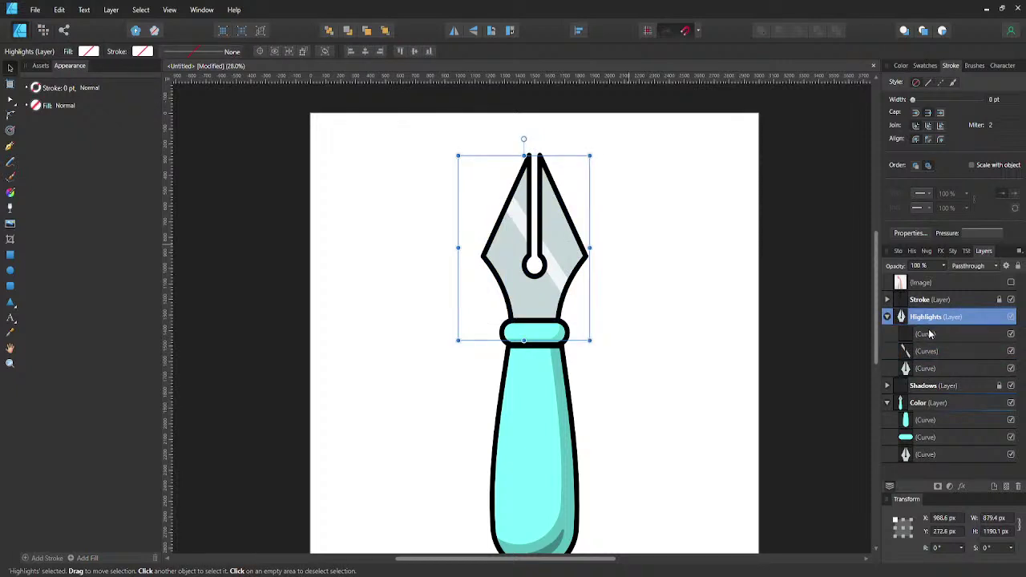
pyautogui.click(928, 334)
pyautogui.click(56, 53)
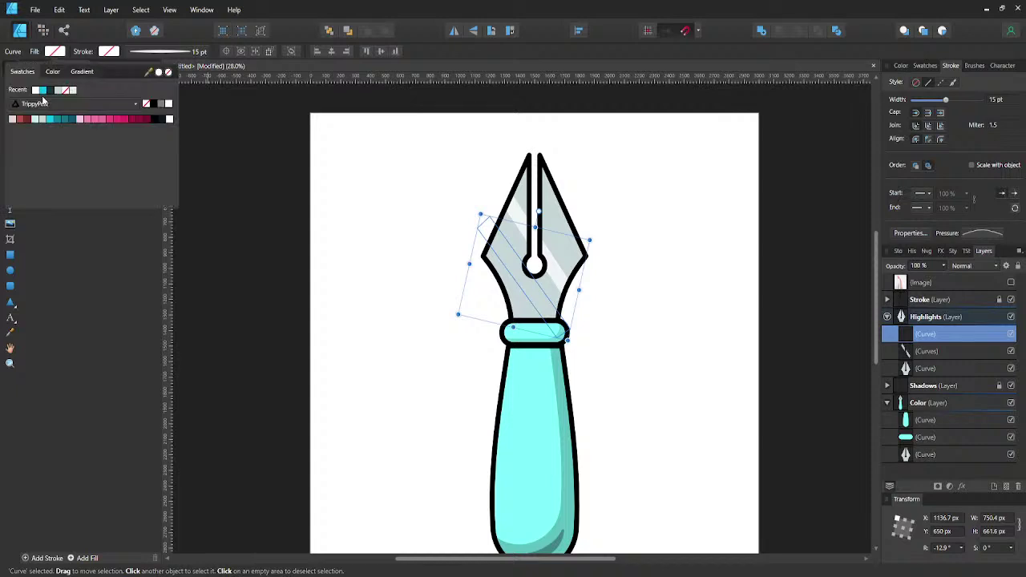
pyautogui.click(38, 90)
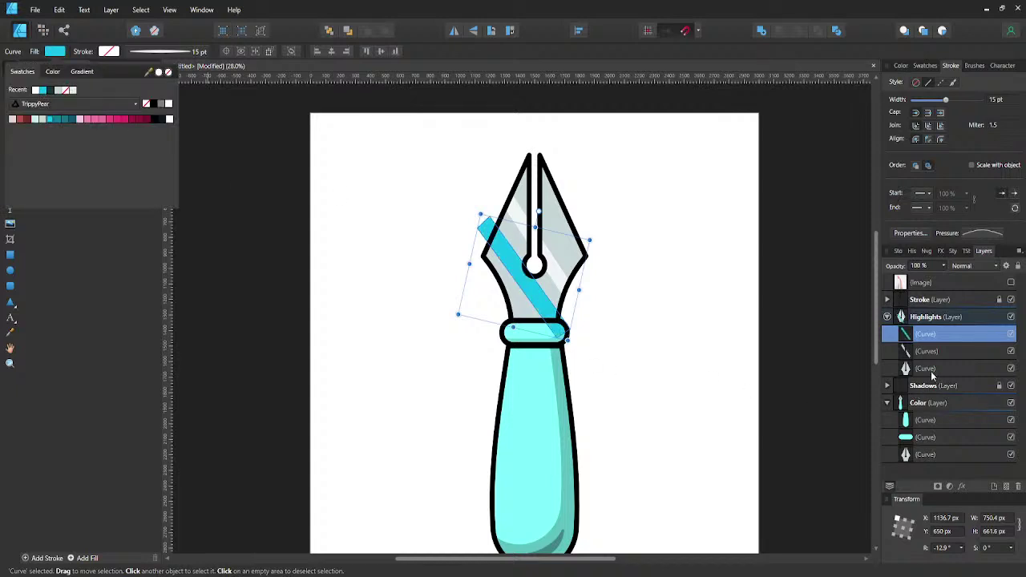
pyautogui.keyDown('shift'); pyautogui.click(551, 223); pyautogui.keyUp('shift')
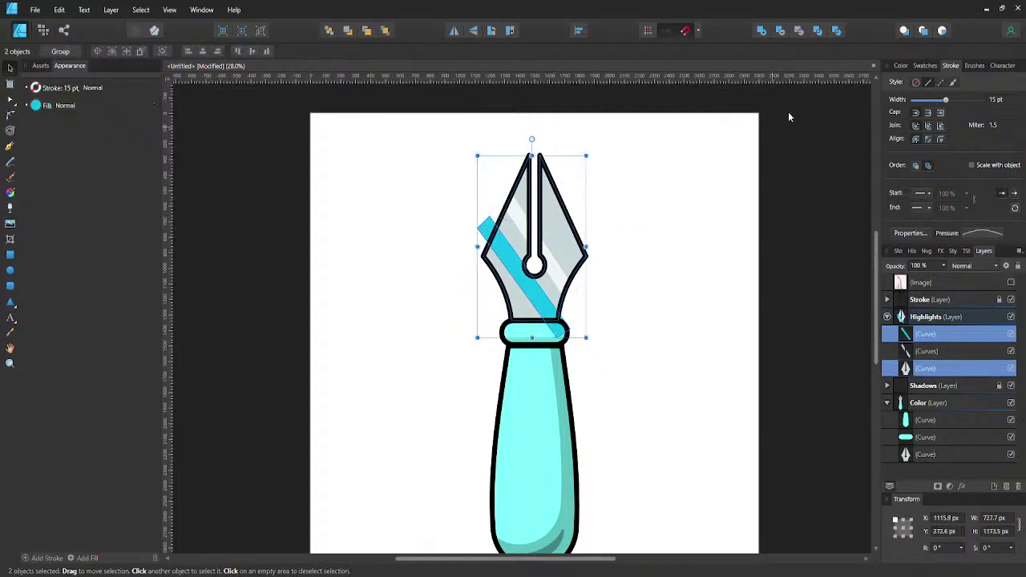
pyautogui.click(799, 32)
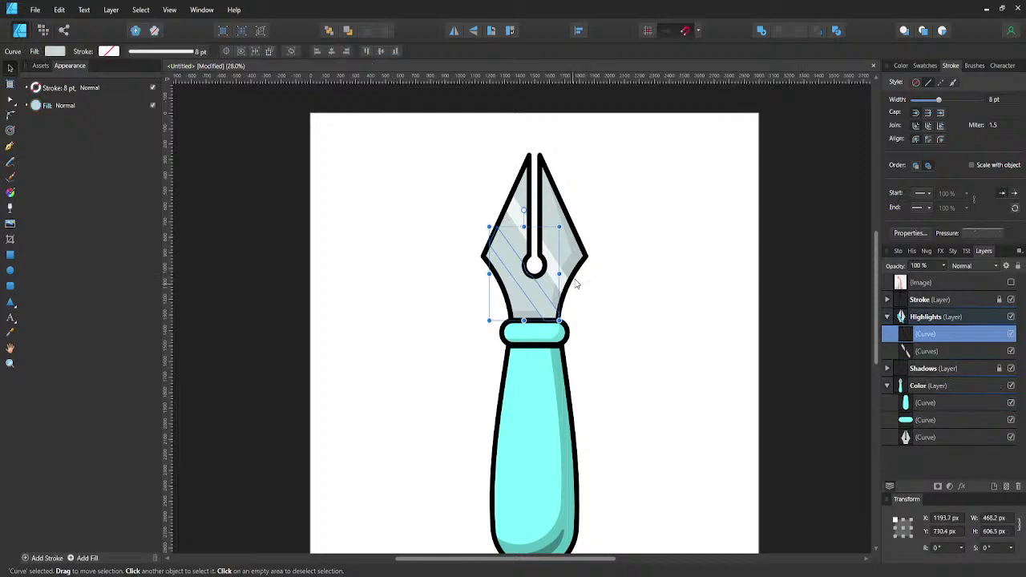
# - Fill the new stripe white from the swatches and drag its opacity down, then deselect
pyautogui.click(54, 51)
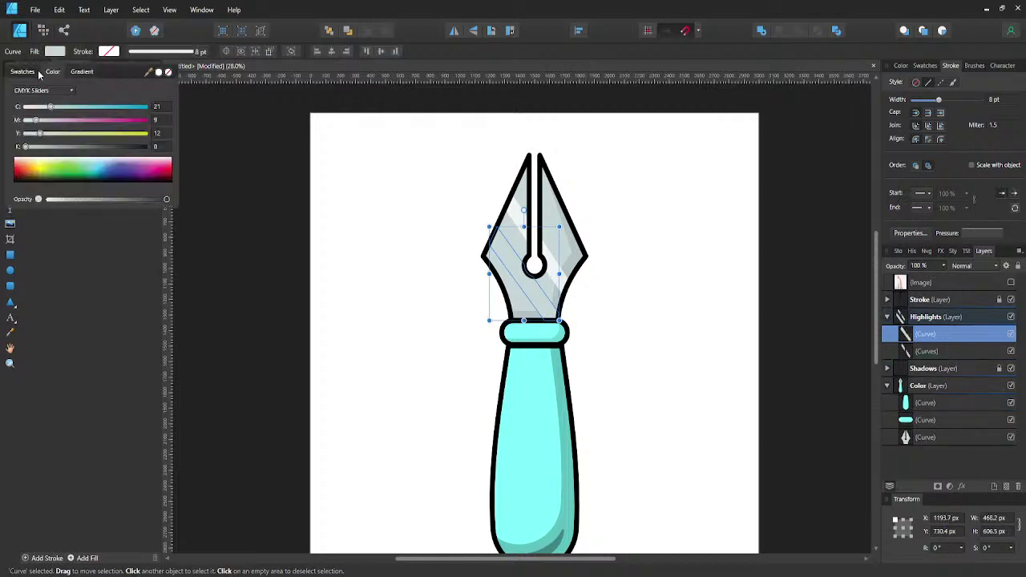
pyautogui.click(23, 71)
pyautogui.click(38, 91)
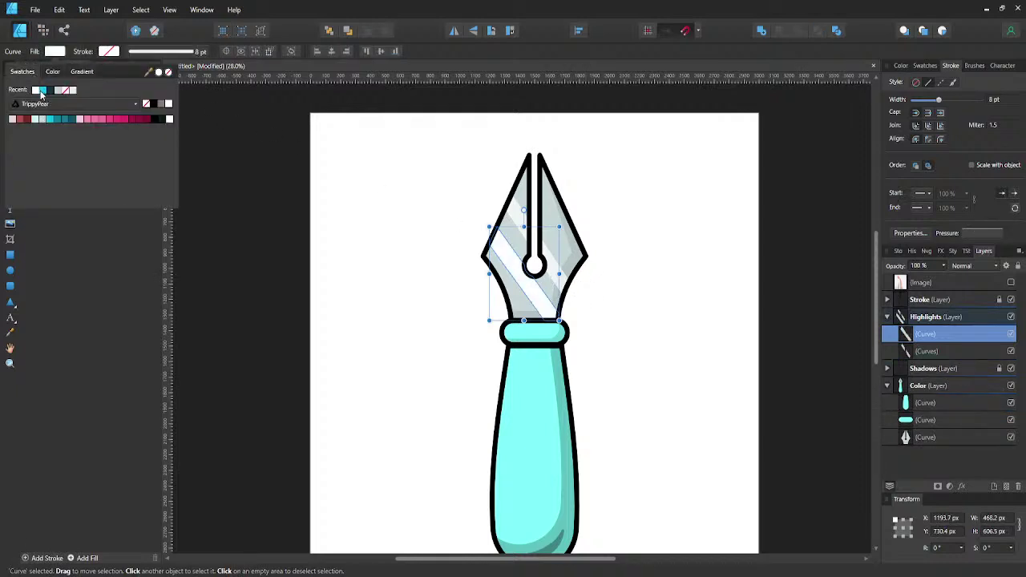
pyautogui.click(55, 73)
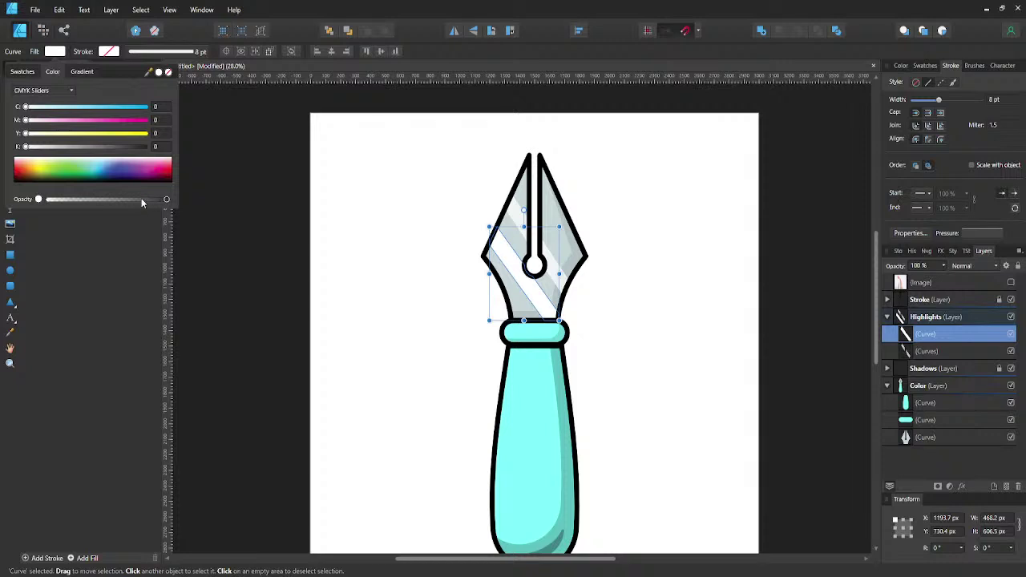
pyautogui.moveTo(142, 200); pyautogui.dragTo(95, 203)
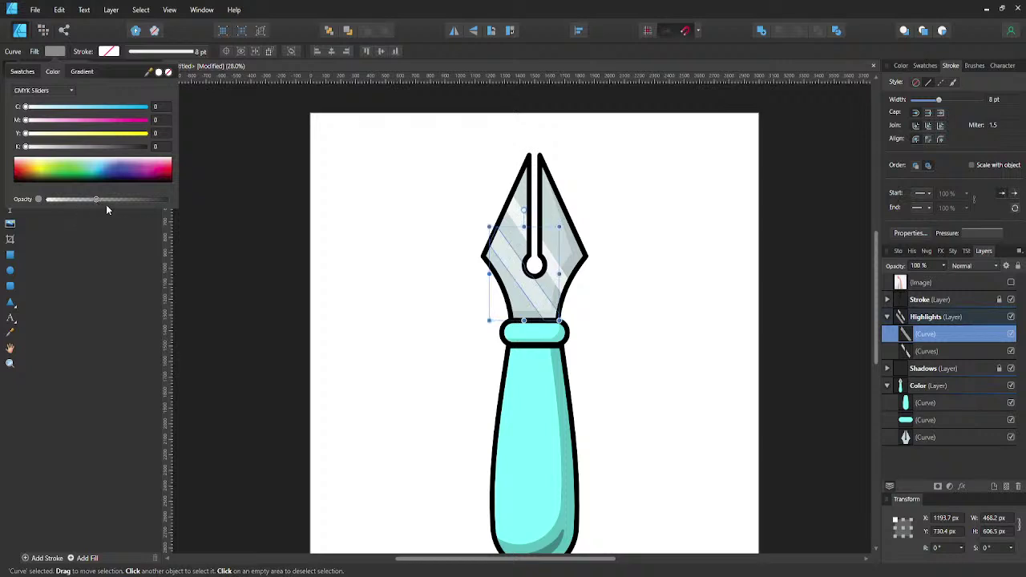
pyautogui.click(346, 232)
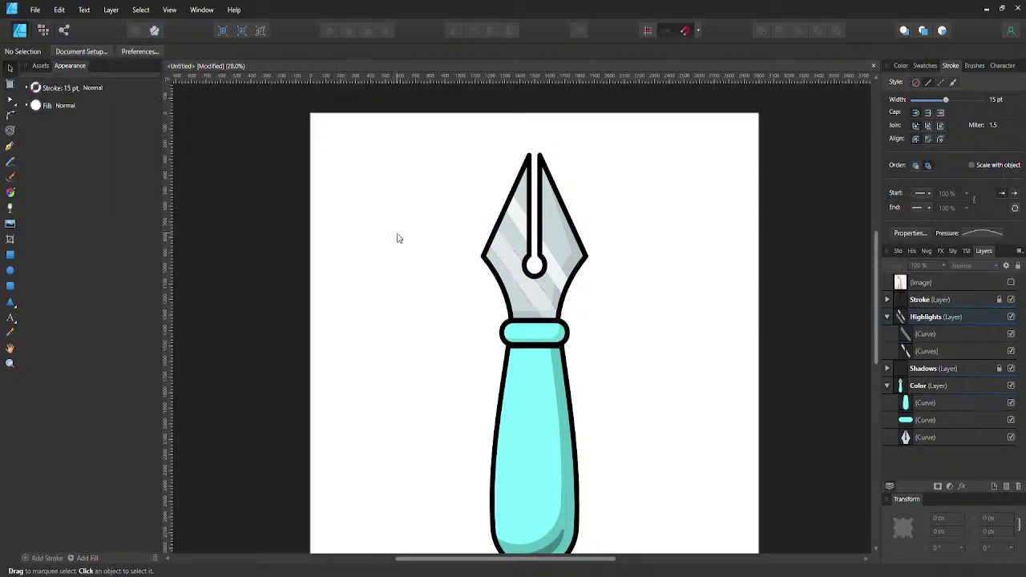
# - Open the save dialog with Ctrl+S, then cancel it
pyautogui.scroll(-2, 442, 258)
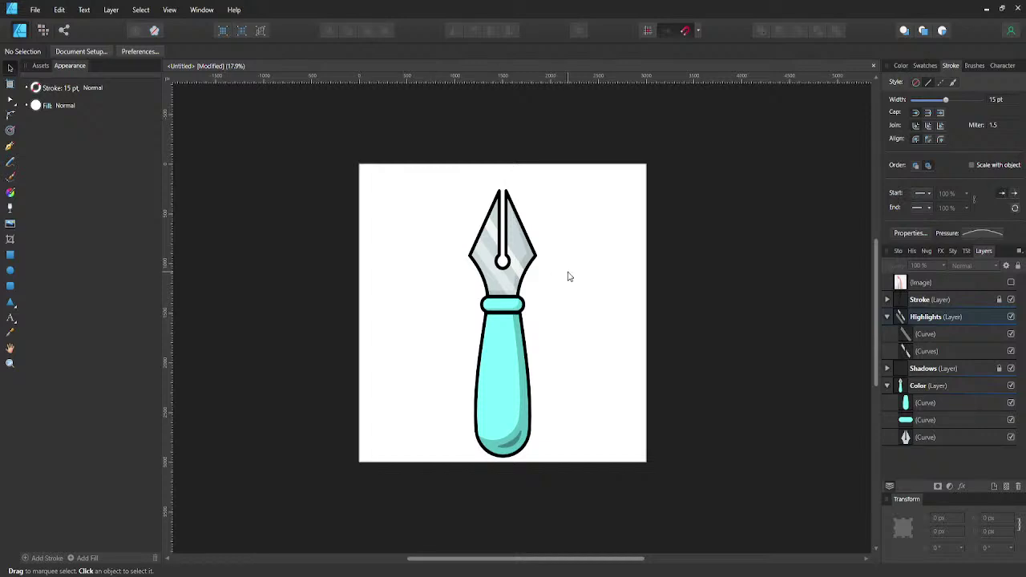
pyautogui.hotkey('ctrl', 's')
pyautogui.press('Escape')
pyautogui.scroll(1, 562, 290)
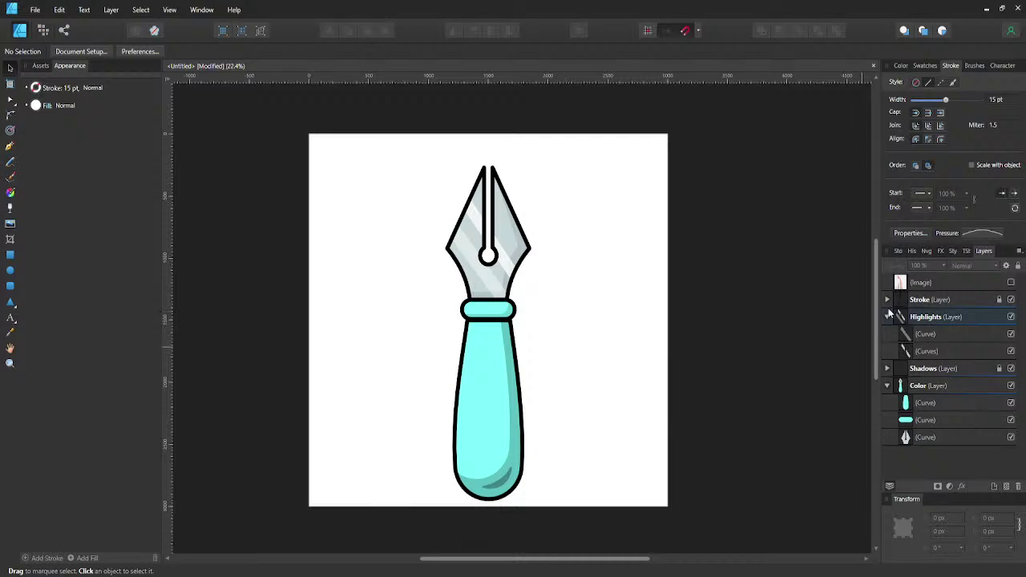
# - Select the nib stripe and collapse the Color layer in the Layers panel
pyautogui.click(912, 335)
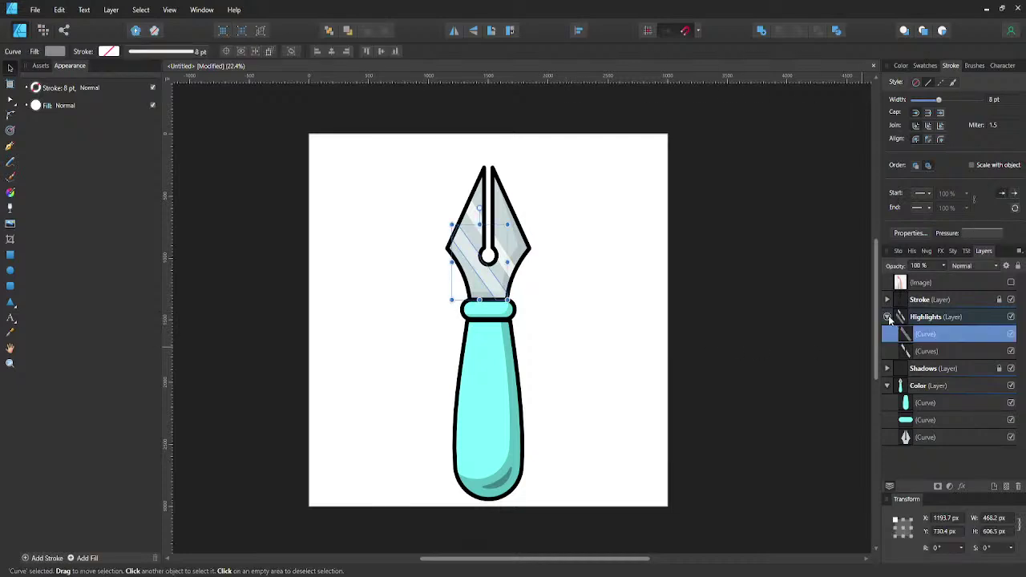
pyautogui.click(888, 387)
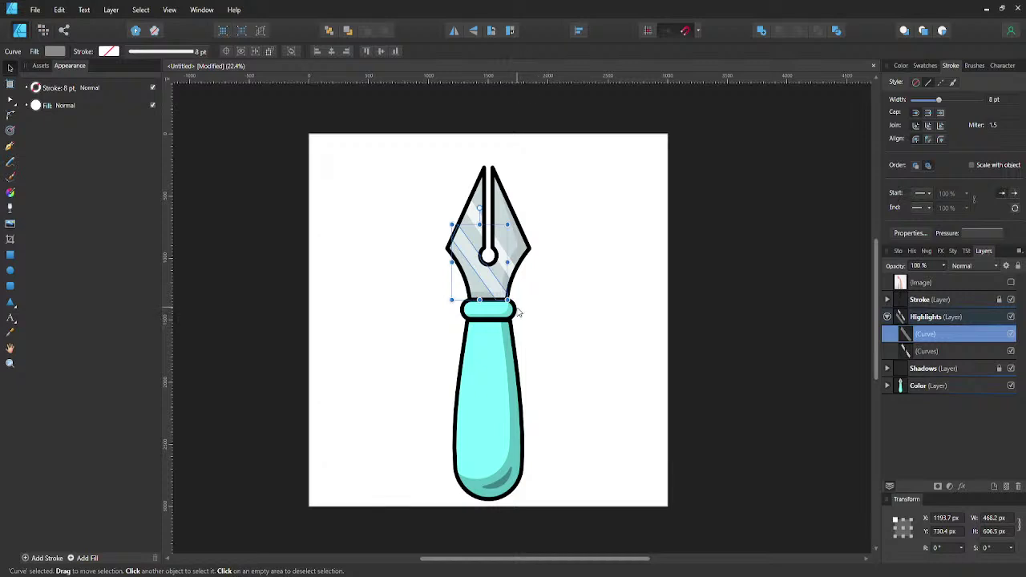
pyautogui.press('p')
pyautogui.scroll(1, 487, 329)
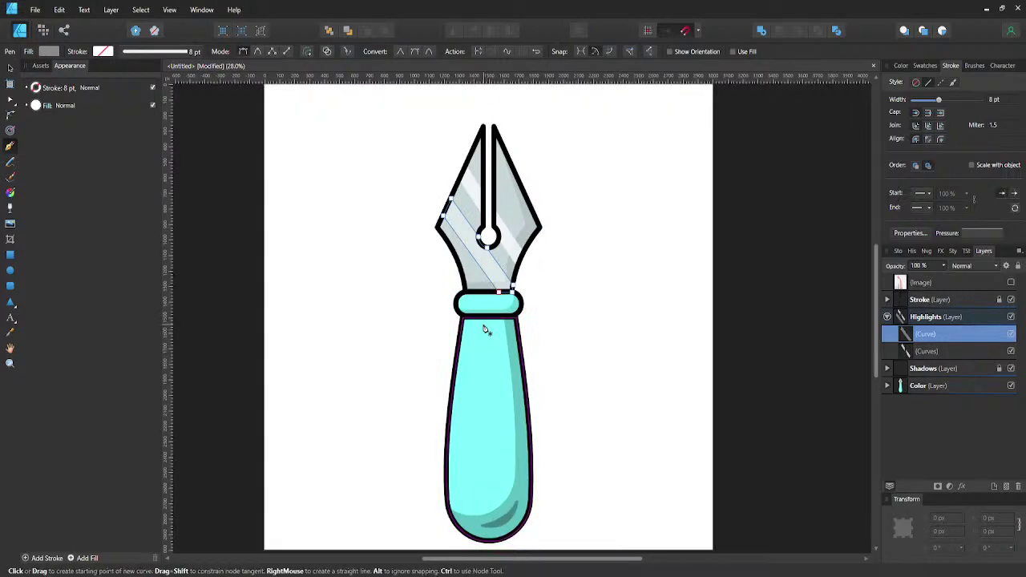
# - Draw a straight vertical highlight line down the handle's left side
pyautogui.scroll(1, 484, 327)
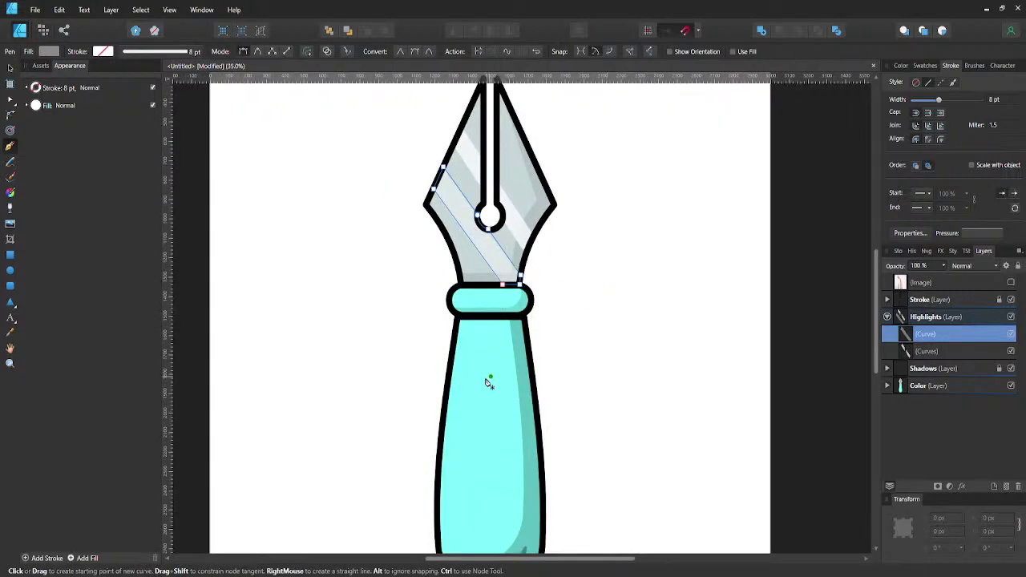
pyautogui.click(470, 336)
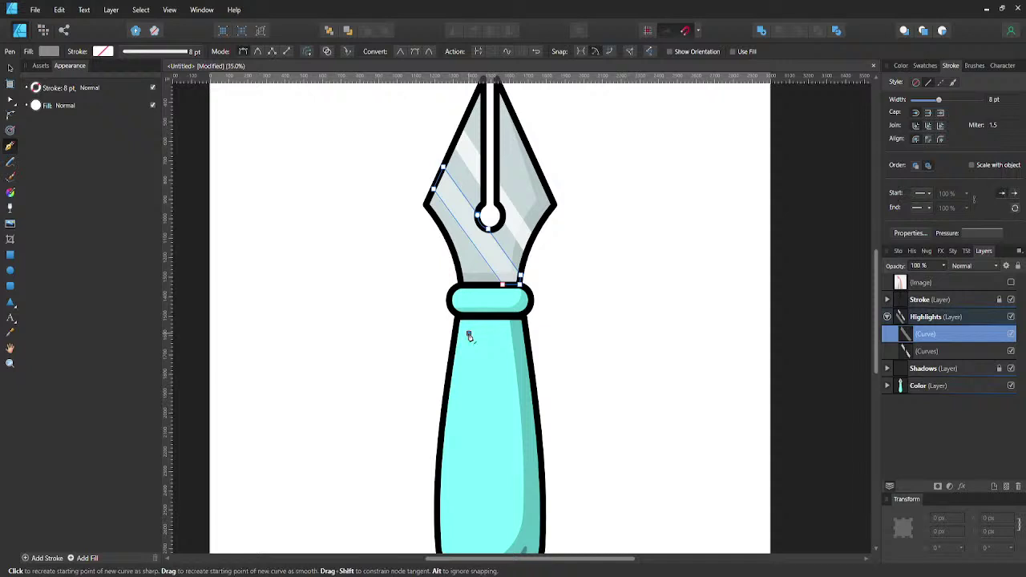
pyautogui.scroll(-2, 470, 339)
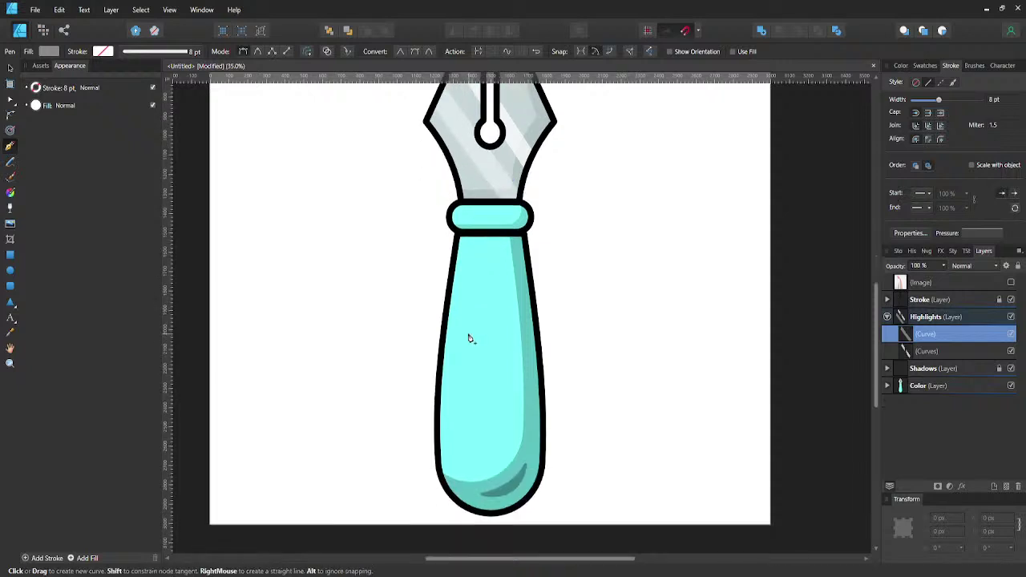
pyautogui.click(463, 442)
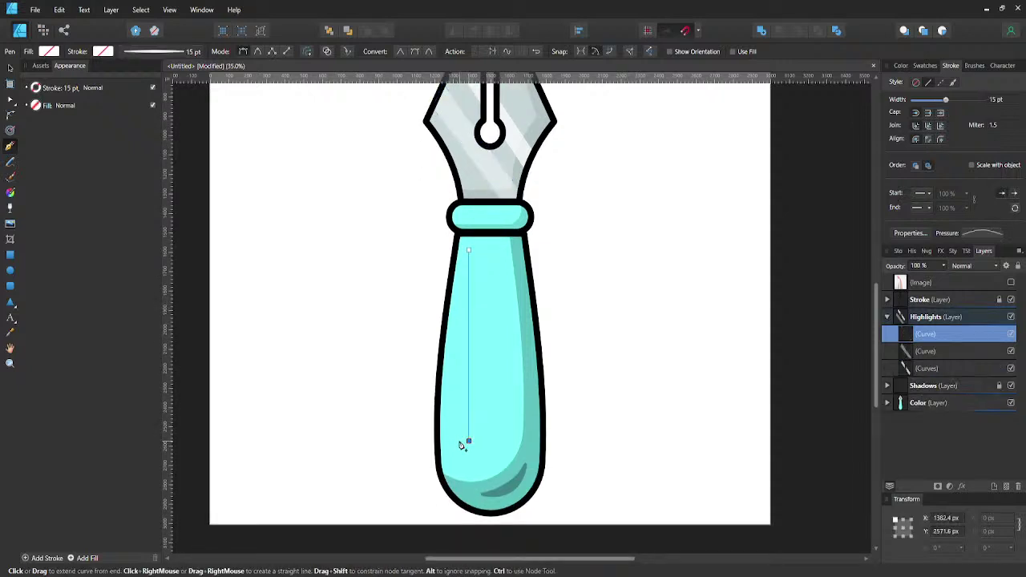
# - Make the line's stroke near-white via the Lightness slider and bend it into a gentle curve
pyautogui.click(110, 54)
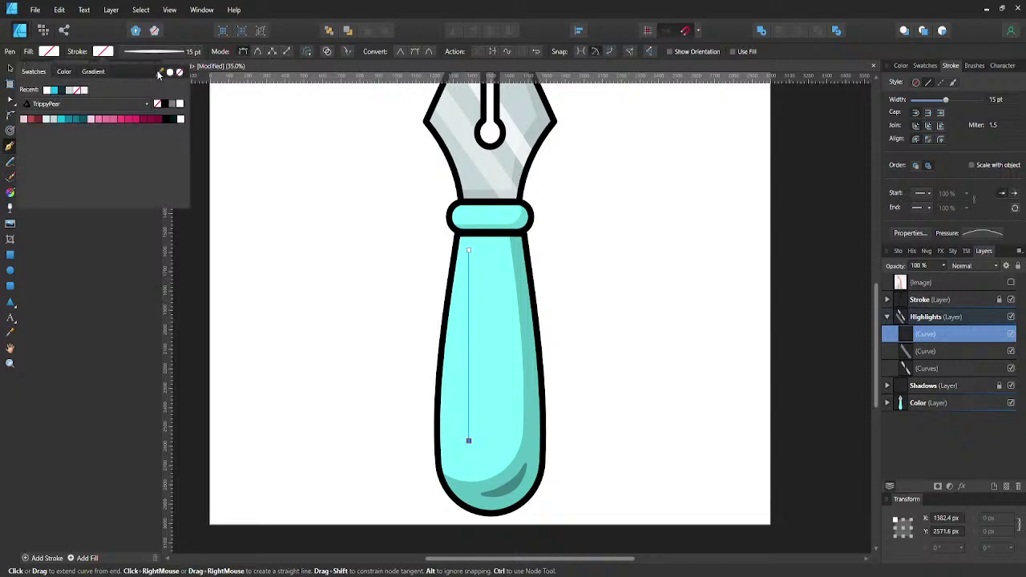
pyautogui.moveTo(160, 73); pyautogui.dragTo(492, 305)
pyautogui.click(64, 71)
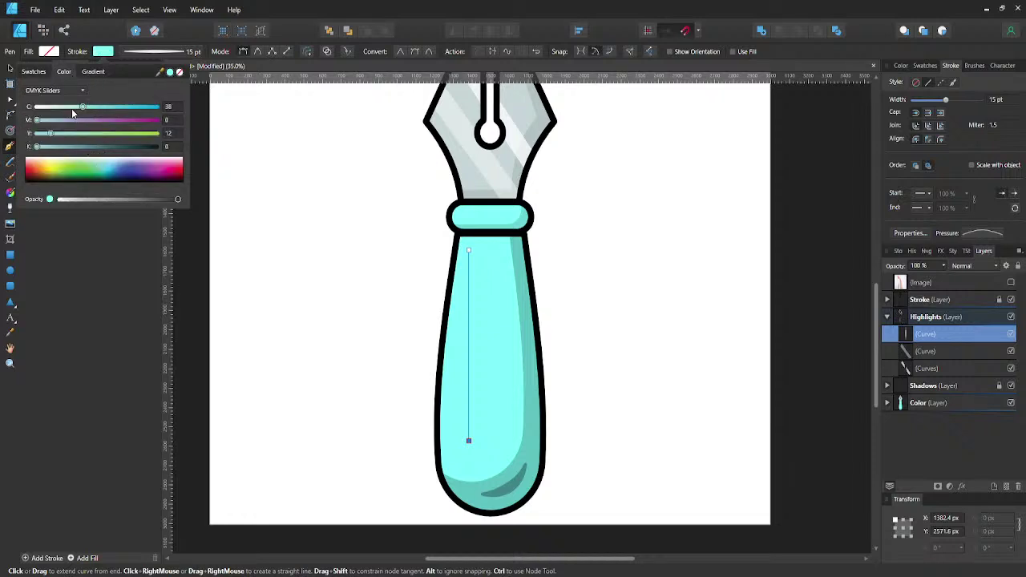
pyautogui.click(64, 92)
pyautogui.click(48, 212)
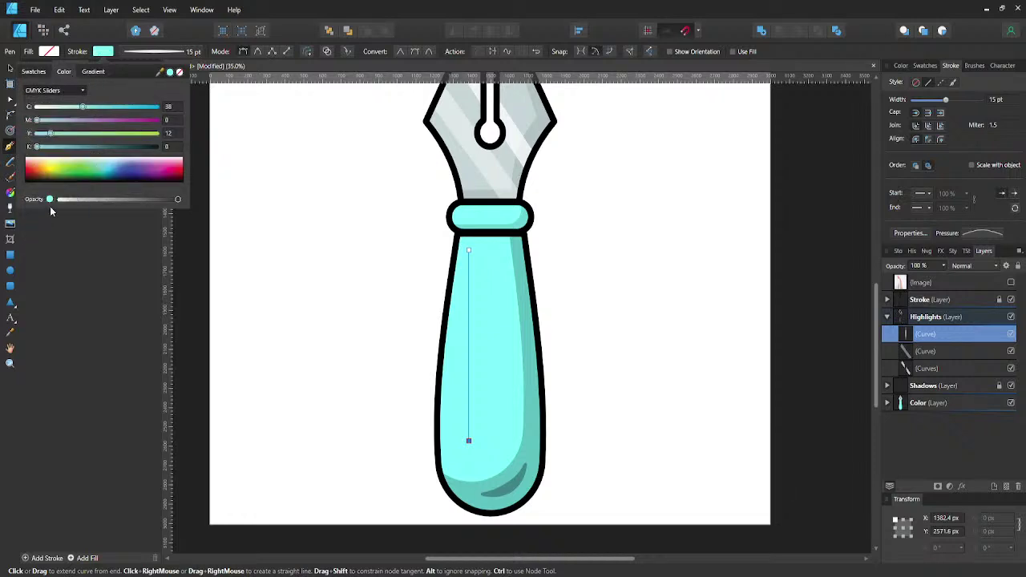
pyautogui.click(174, 105)
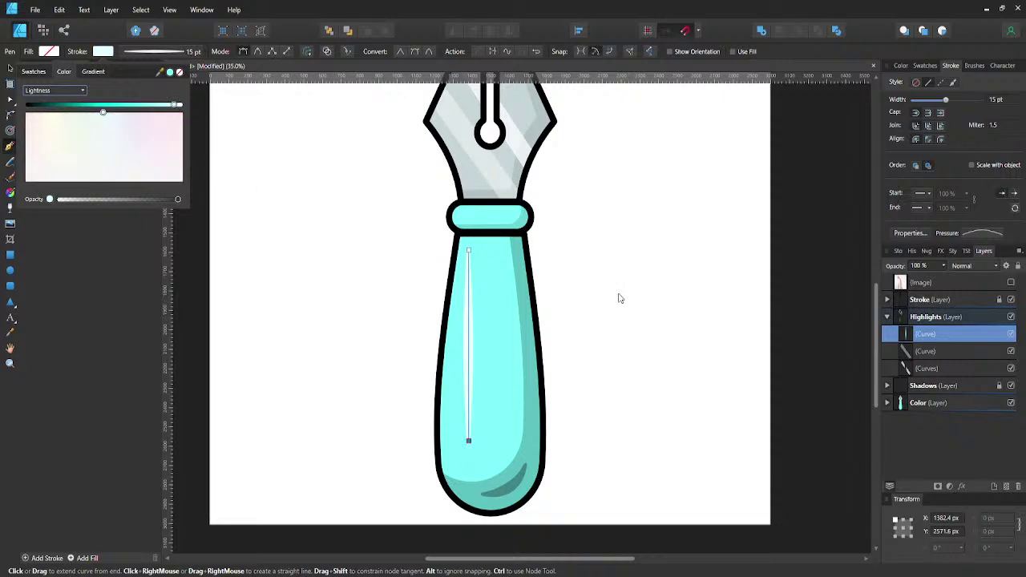
pyautogui.click(941, 333)
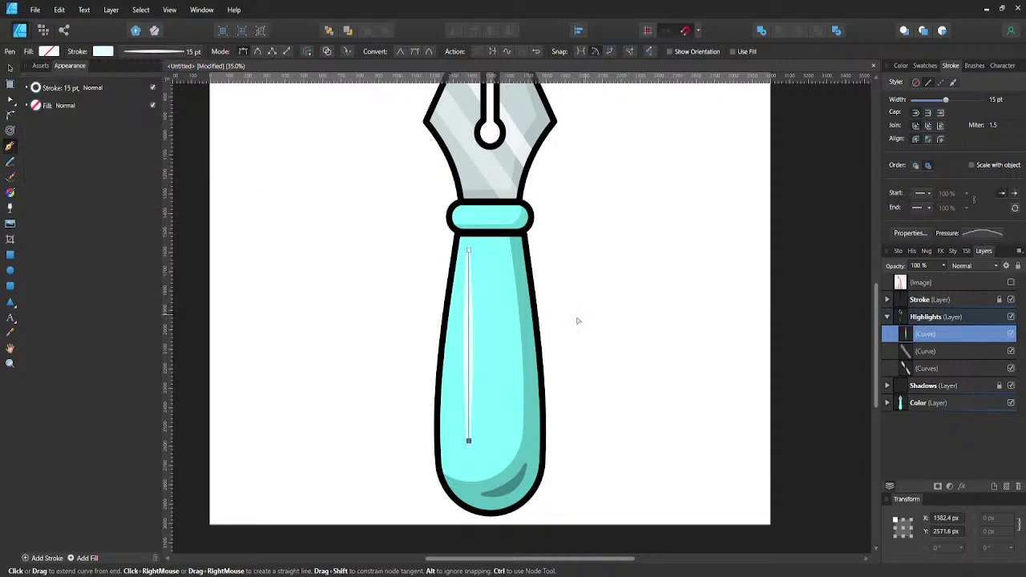
pyautogui.press('a')
pyautogui.moveTo(470, 351); pyautogui.dragTo(455, 359)
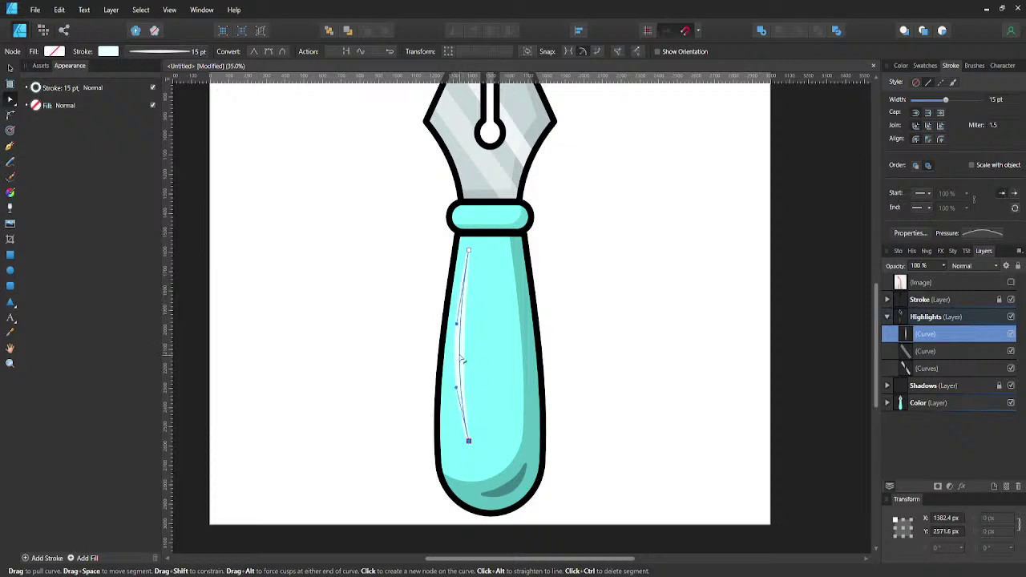
# - Set the handle highlight's stroke width to 18 pt
pyautogui.click(619, 303)
pyautogui.click(457, 357)
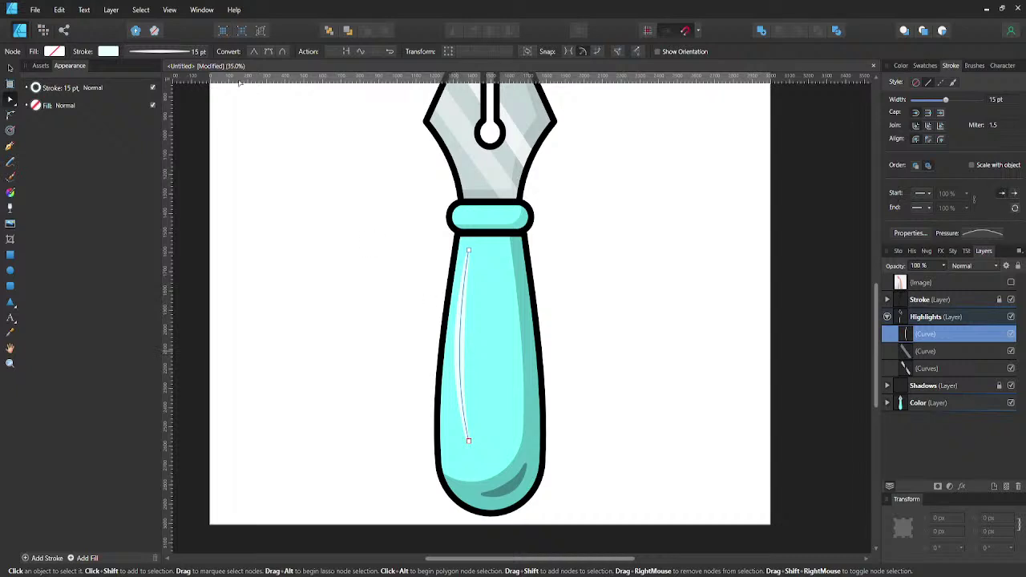
pyautogui.click(148, 53)
pyautogui.click(208, 93)
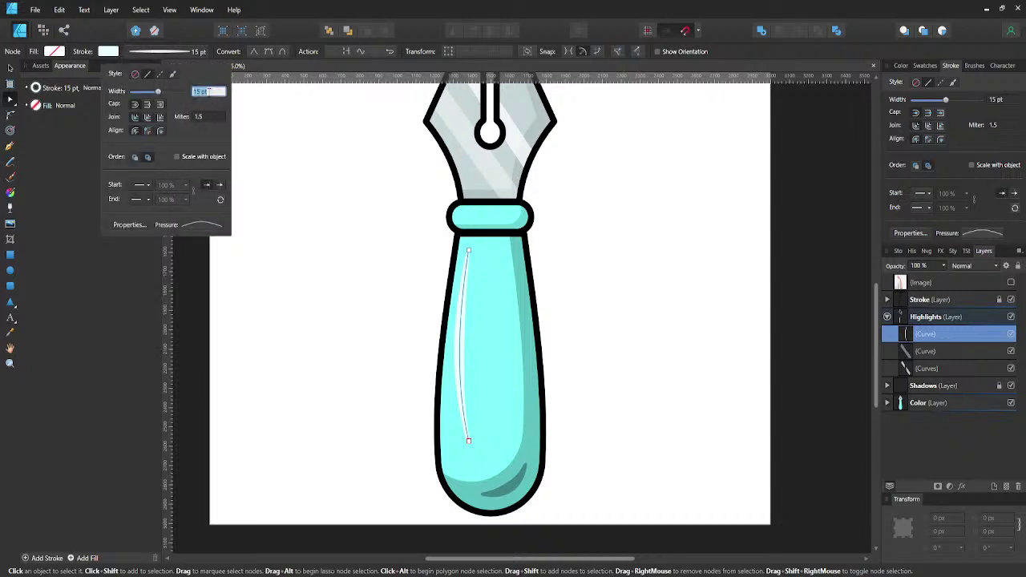
pyautogui.write('18')
pyautogui.press('Return')
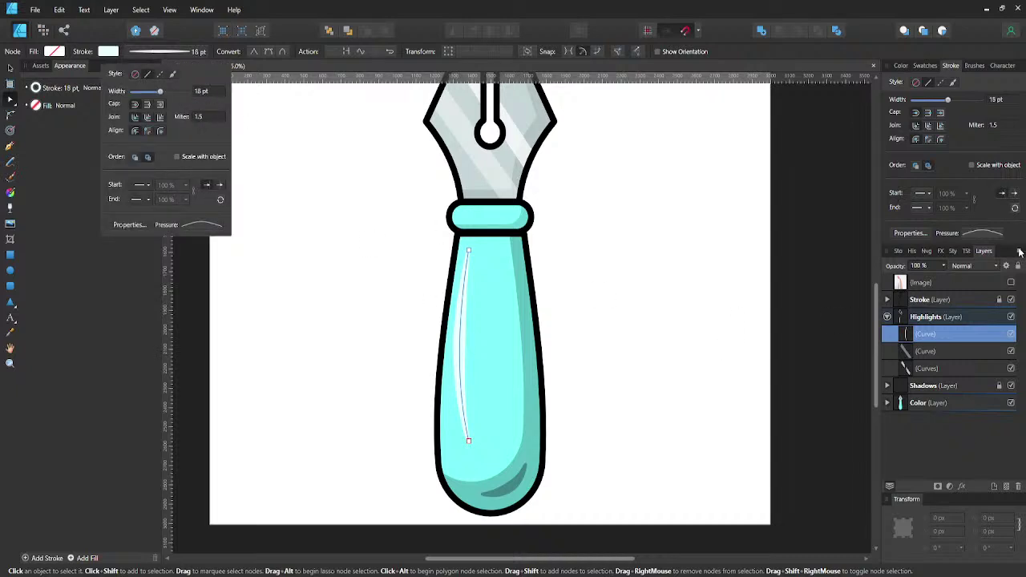
# - Nudge the highlight slightly right and zoom out to review the whole pen
pyautogui.press('v')
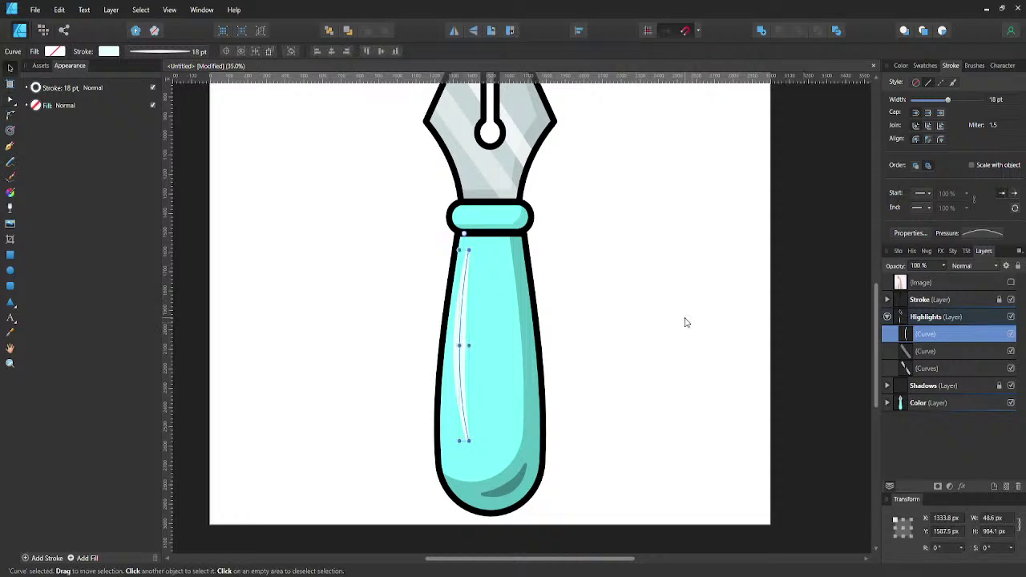
pyautogui.hotkey('shift', 'Right')
pyautogui.hotkey('shift', 'Right')
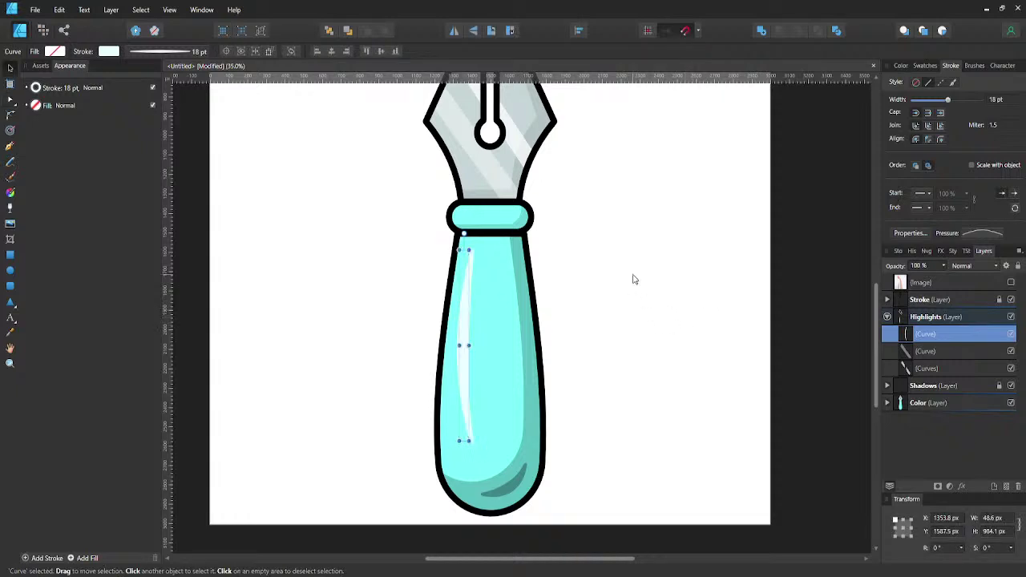
pyautogui.click(630, 282)
pyautogui.scroll(-2, 525, 294)
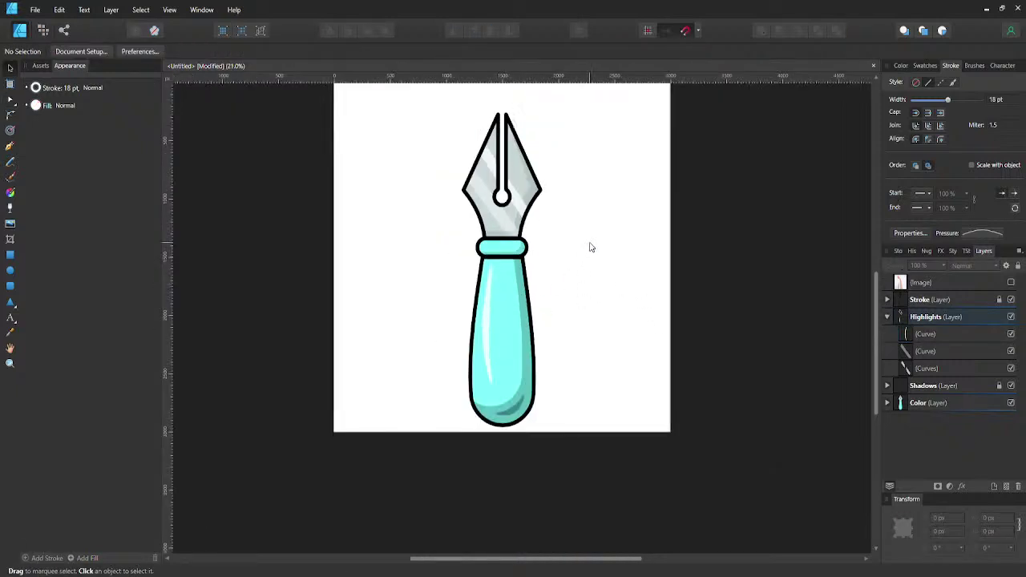
pyautogui.moveTo(591, 248); pyautogui.dragTo(550, 291)
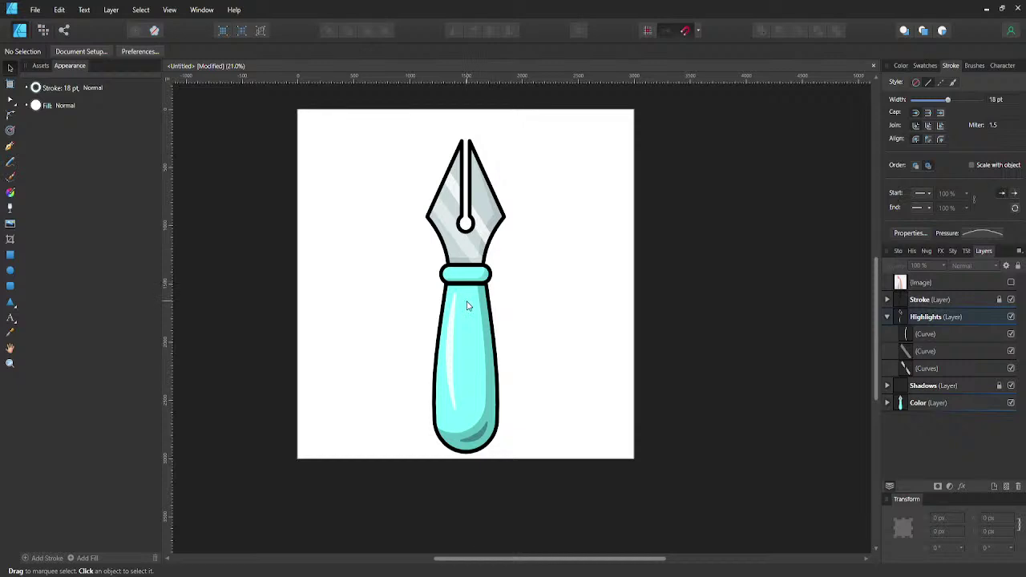
pyautogui.scroll(3, 465, 293)
# - Draw a curved highlight along the collar with tapered ends and shift it into place
pyautogui.press('p')
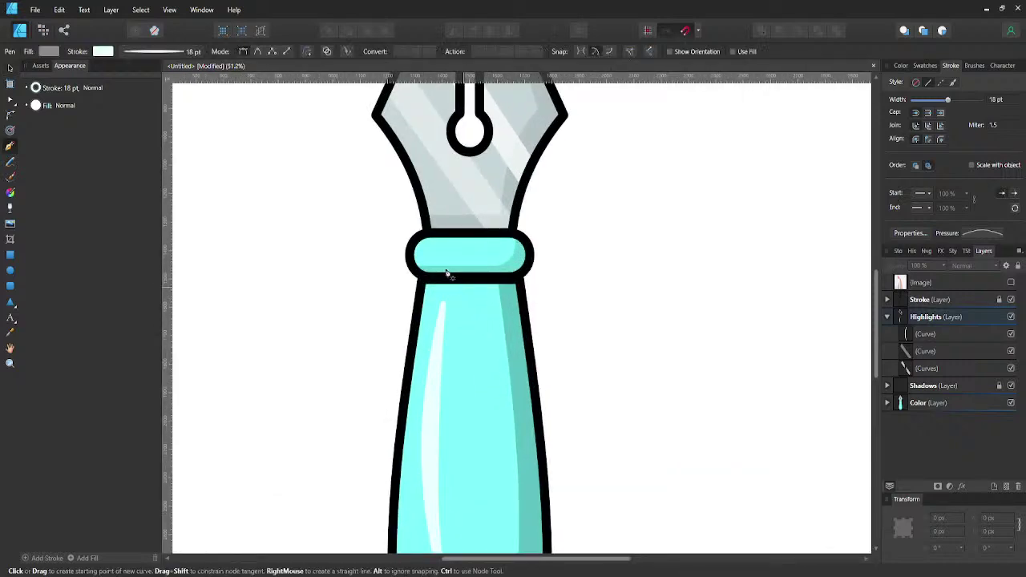
pyautogui.scroll(4, 449, 267)
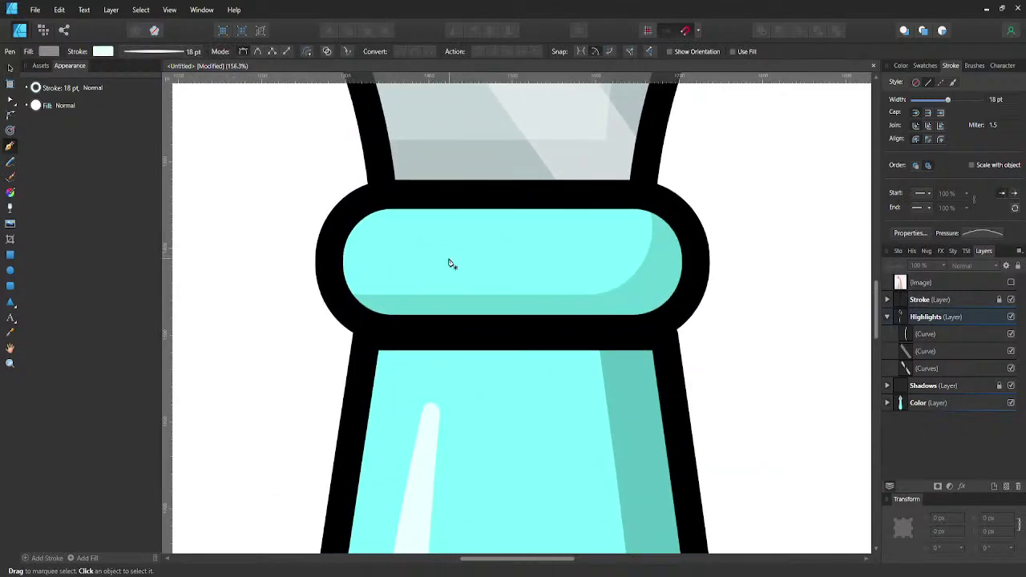
pyautogui.click(362, 269)
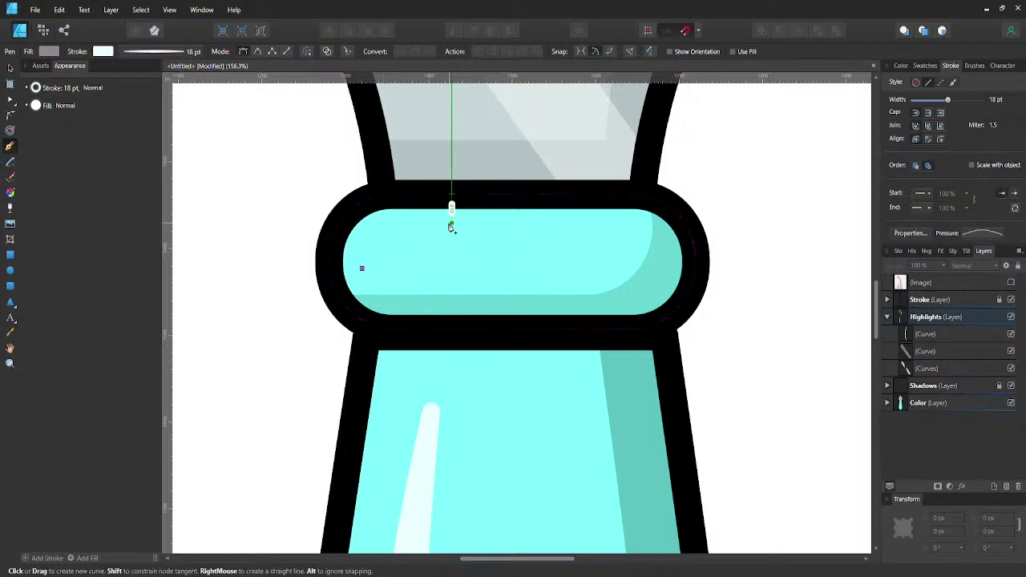
pyautogui.moveTo(451, 224); pyautogui.dragTo(525, 236)
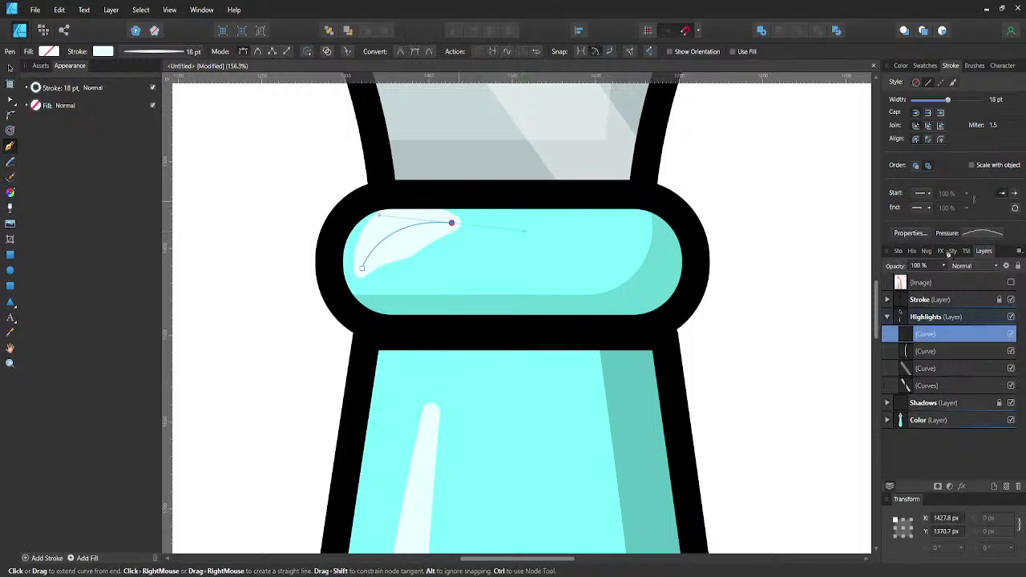
pyautogui.click(974, 234)
pyautogui.moveTo(954, 257); pyautogui.dragTo(955, 296)
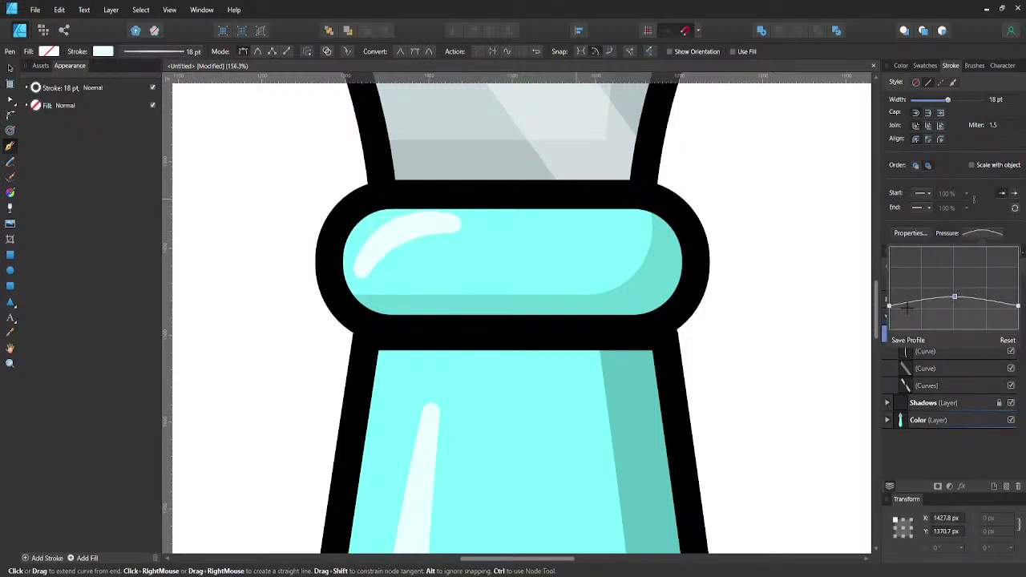
pyautogui.moveTo(890, 305); pyautogui.dragTo(889, 323)
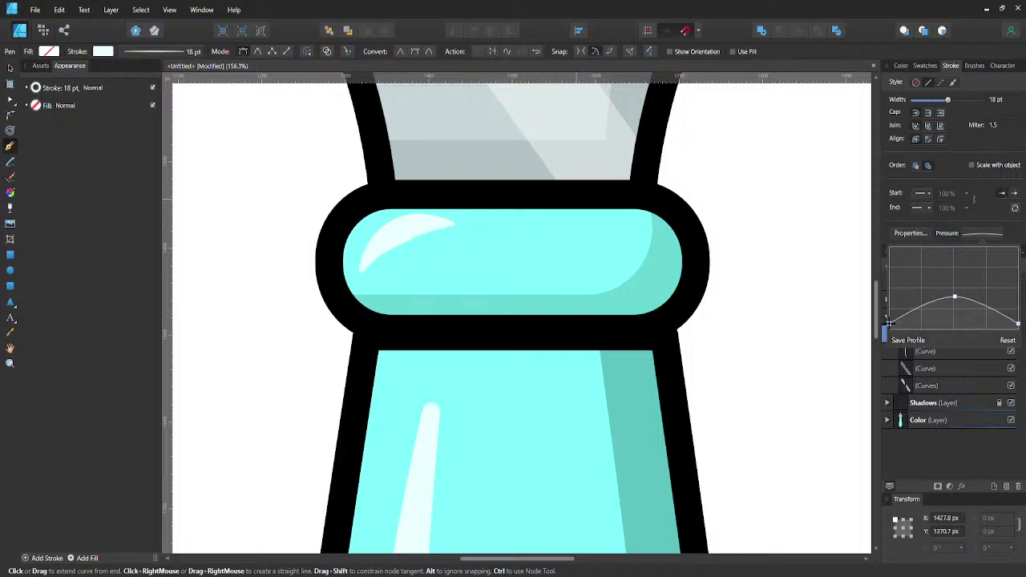
pyautogui.moveTo(954, 297); pyautogui.dragTo(954, 310)
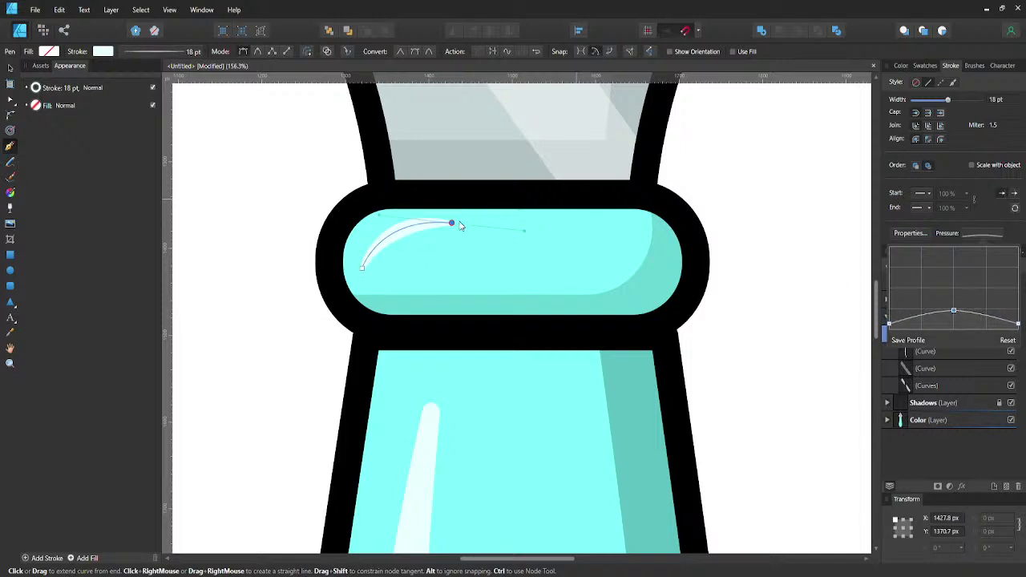
pyautogui.press('v')
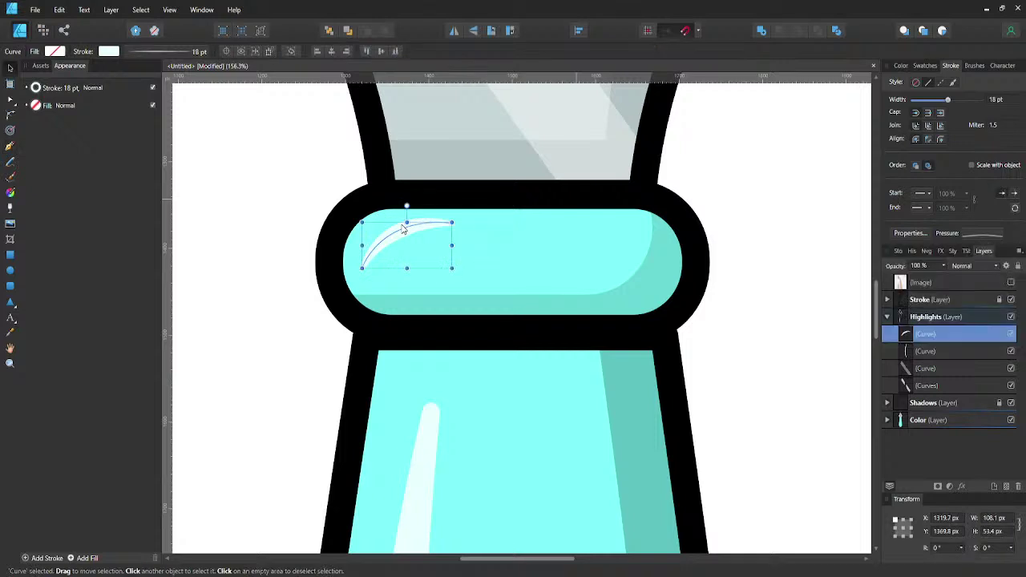
pyautogui.moveTo(403, 234); pyautogui.dragTo(399, 226)
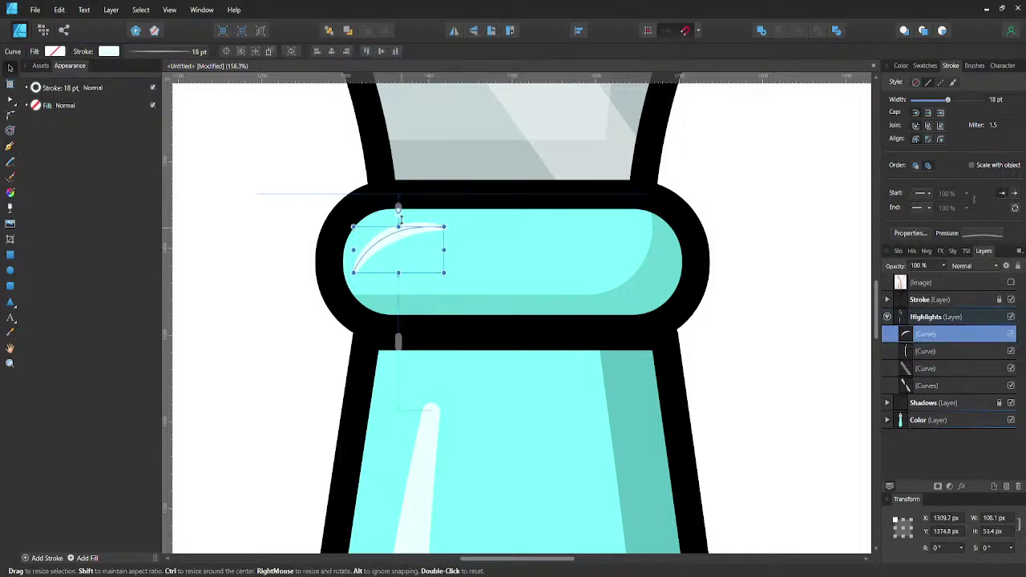
pyautogui.click(479, 237)
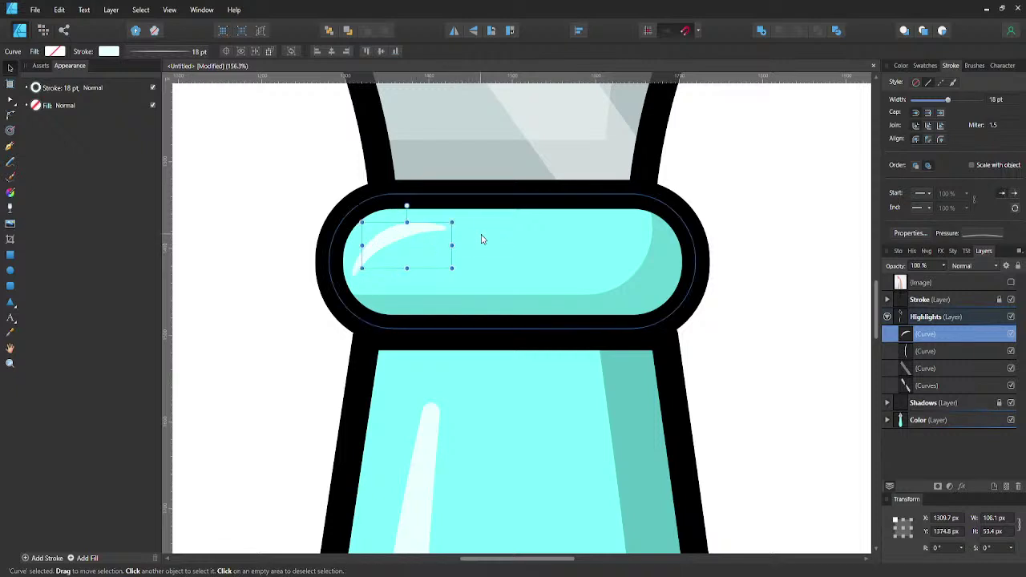
pyautogui.click(413, 230)
# - Add a short straight highlight along the collar top and select both collar highlights
pyautogui.press('p')
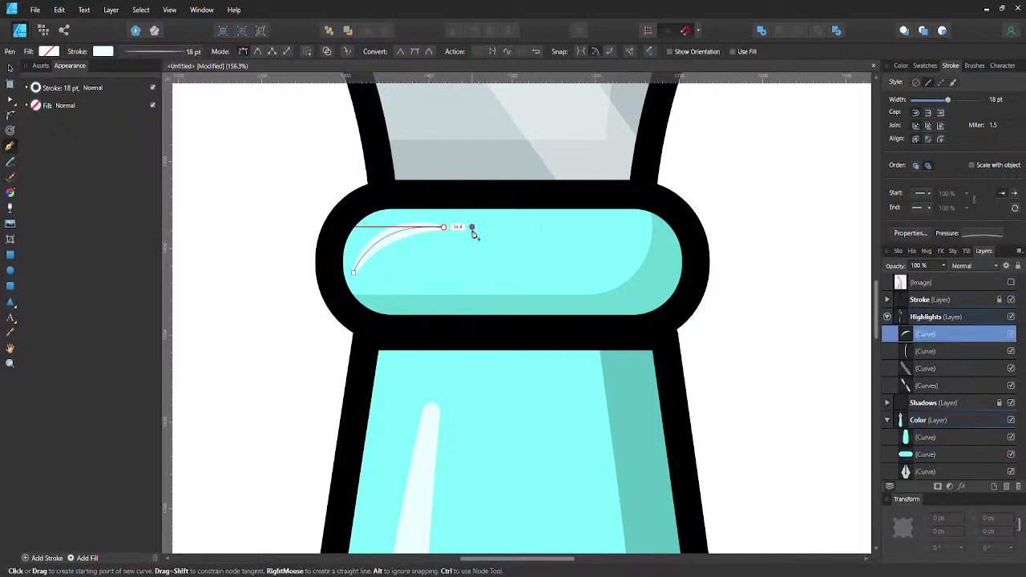
pyautogui.click(470, 227)
pyautogui.click(537, 227)
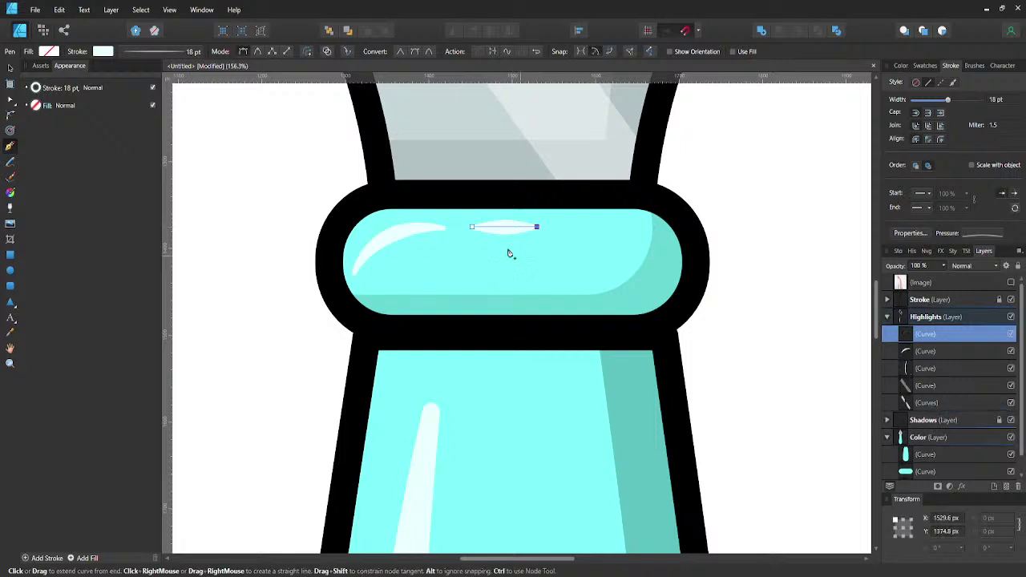
pyautogui.press('v')
pyautogui.keyDown('shift'); pyautogui.click(412, 238); pyautogui.keyUp('shift')
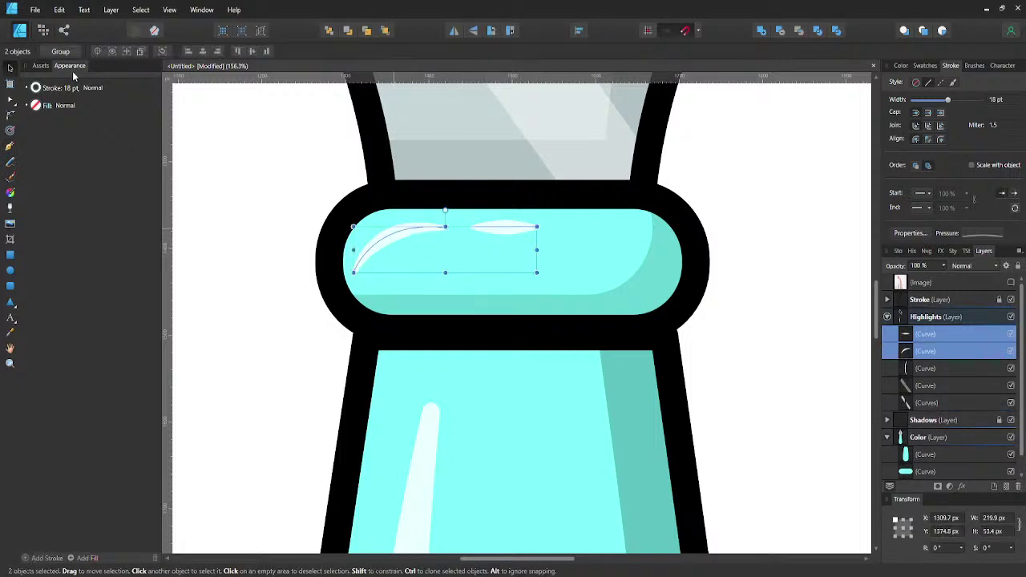
pyautogui.click(46, 108)
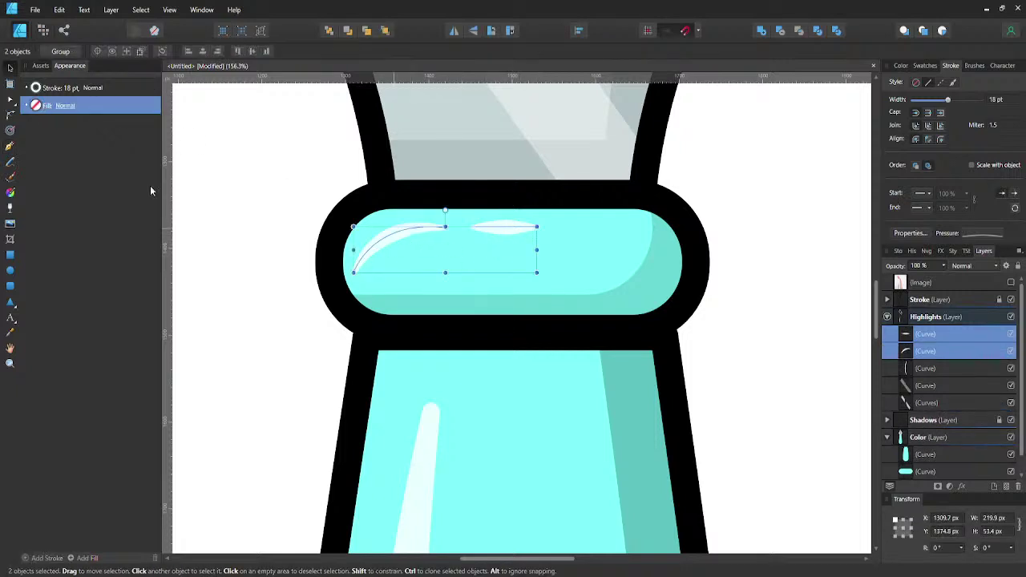
# - Lower the long handle highlight's stroke opacity, deselect, and open Save As
pyautogui.click(430, 449)
pyautogui.click(109, 51)
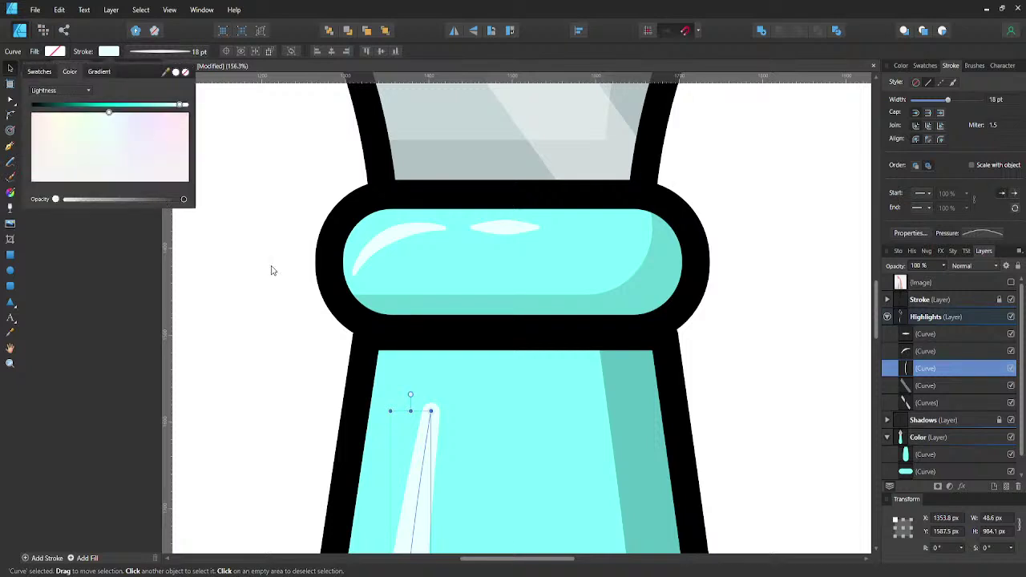
pyautogui.scroll(-5, 273, 273)
pyautogui.scroll(3, 225, 224)
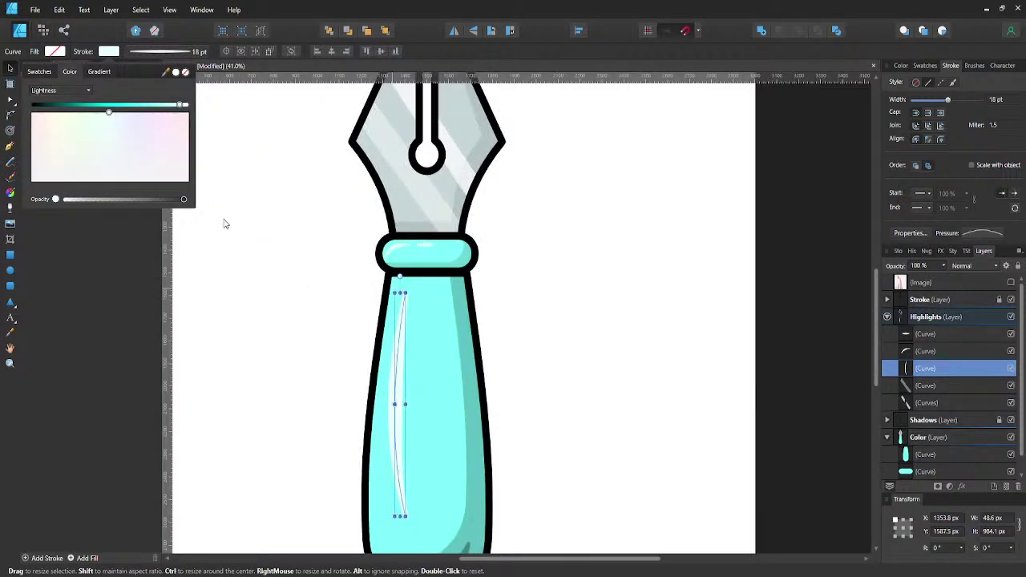
pyautogui.click(152, 201)
pyautogui.click(283, 255)
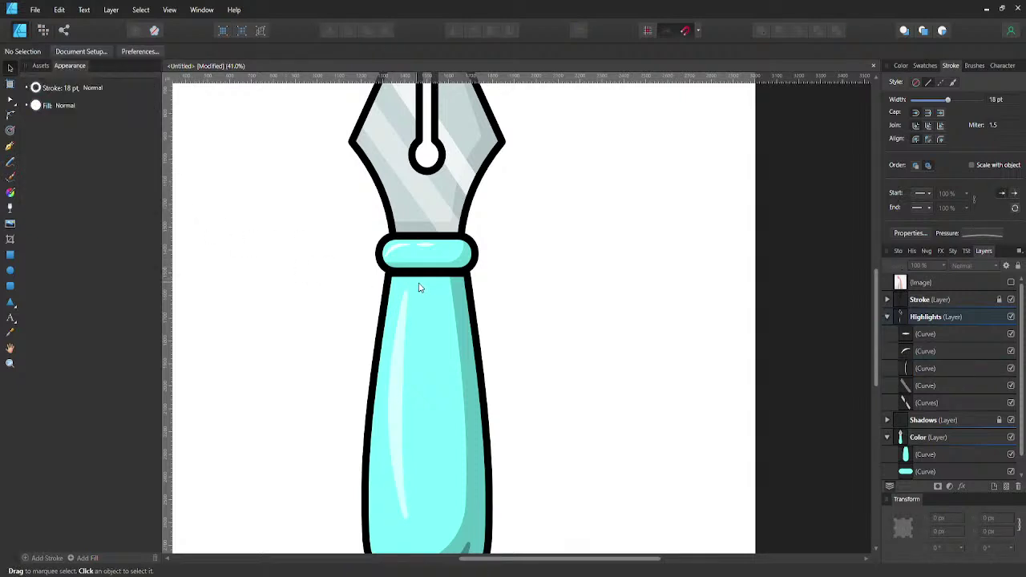
pyautogui.hotkey('ctrl', 's')
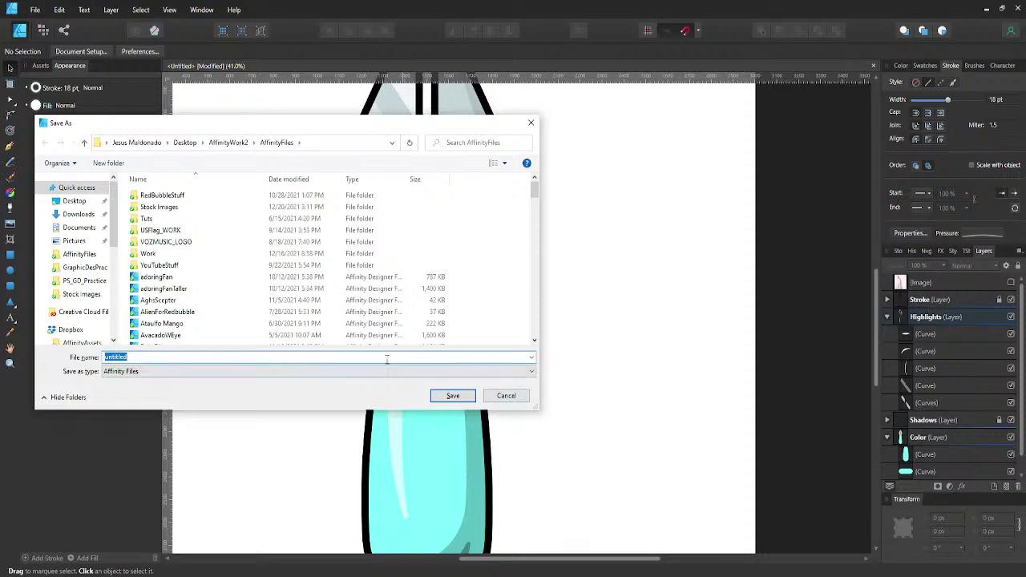
# - Save the pen illustration as a document named 'PenToll'
pyautogui.write('Pe')
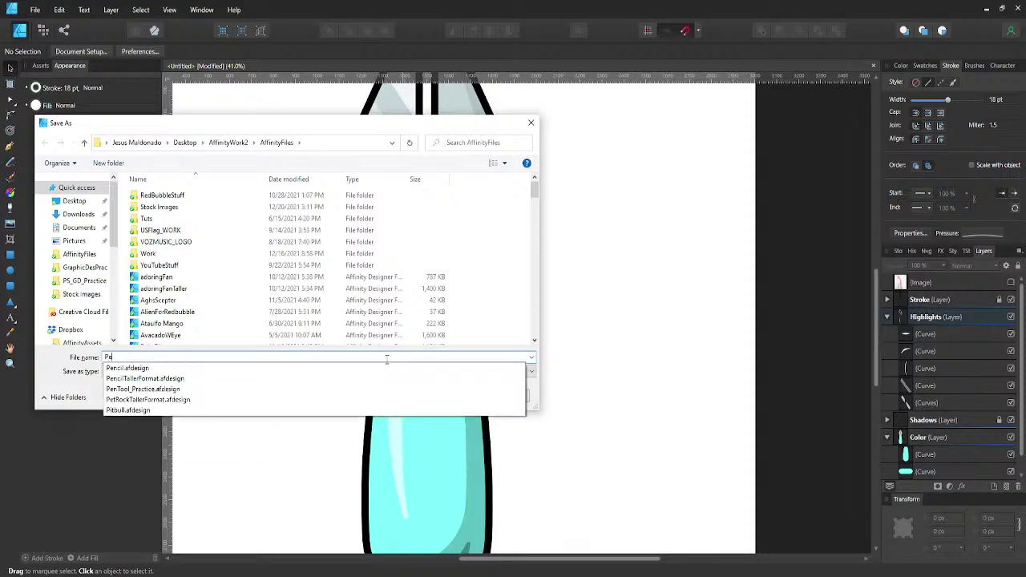
pyautogui.write('nToll')
pyautogui.press('Return')
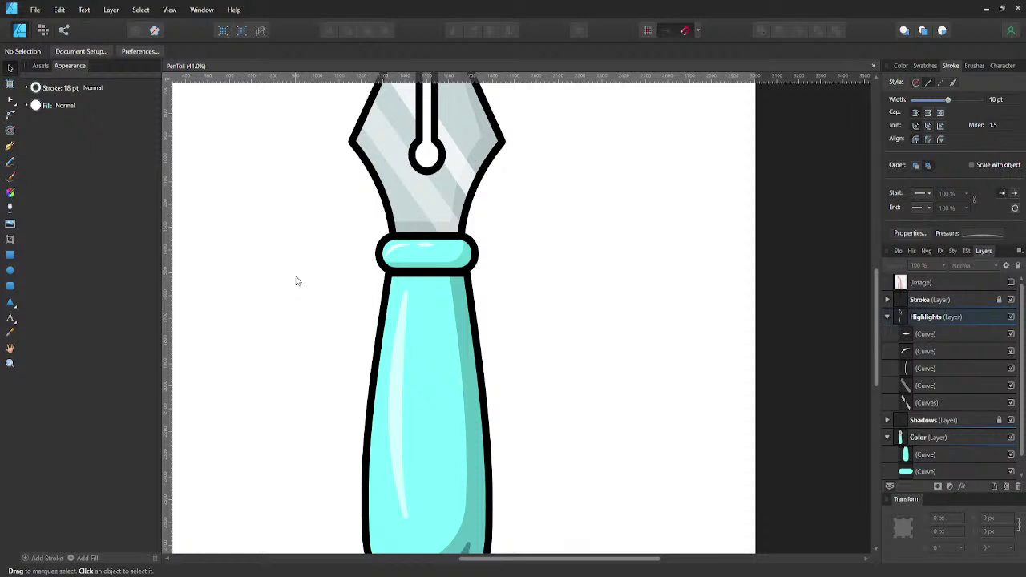
pyautogui.scroll(-2, 296, 281)
# - Collapse the layer sublists and group the four layers Stroke, Highlights, Shadows and Color
pyautogui.hotkey('ctrl', '0')
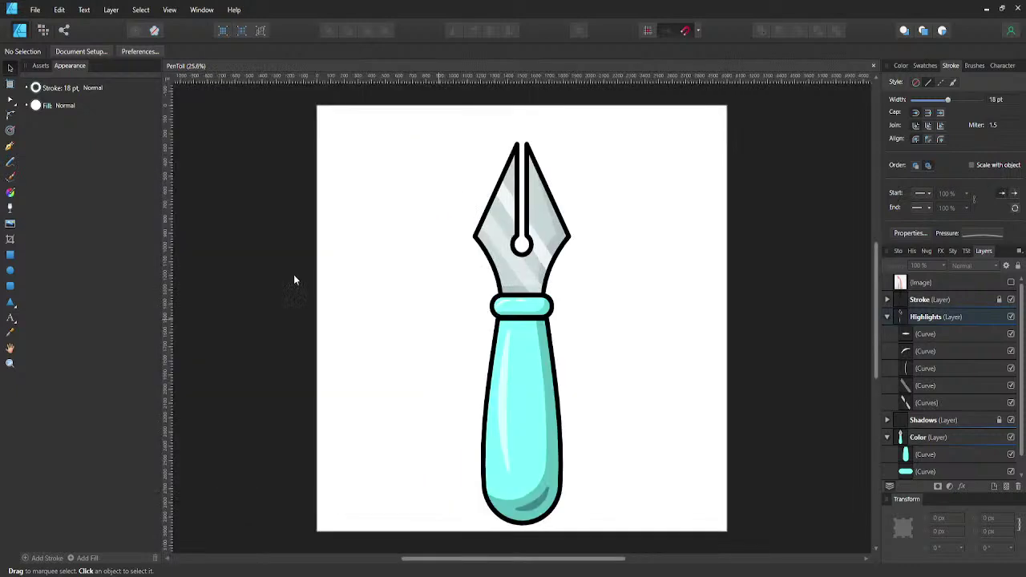
pyautogui.press('p')
pyautogui.press('v')
pyautogui.click(888, 317)
pyautogui.click(888, 317)
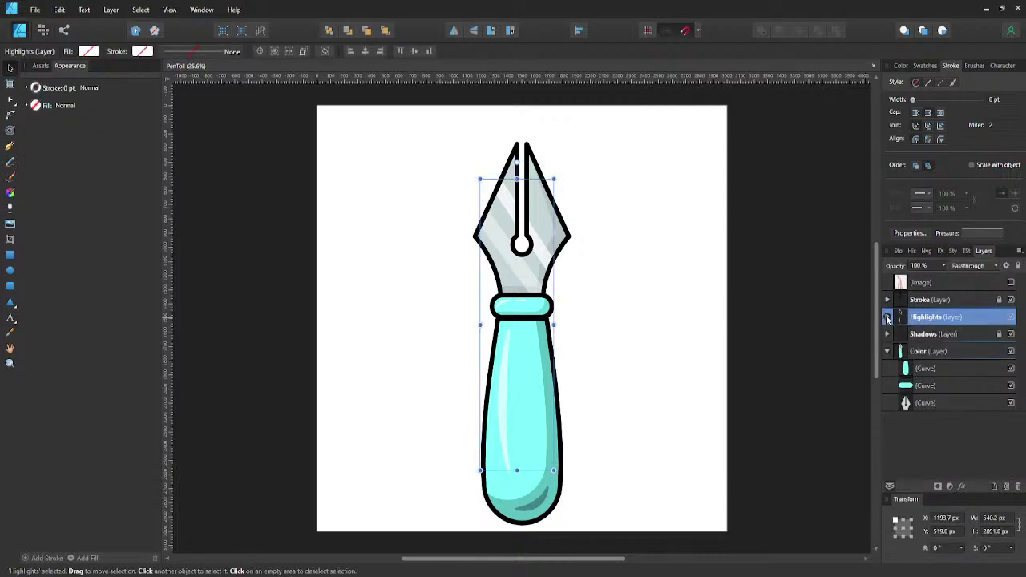
pyautogui.click(887, 352)
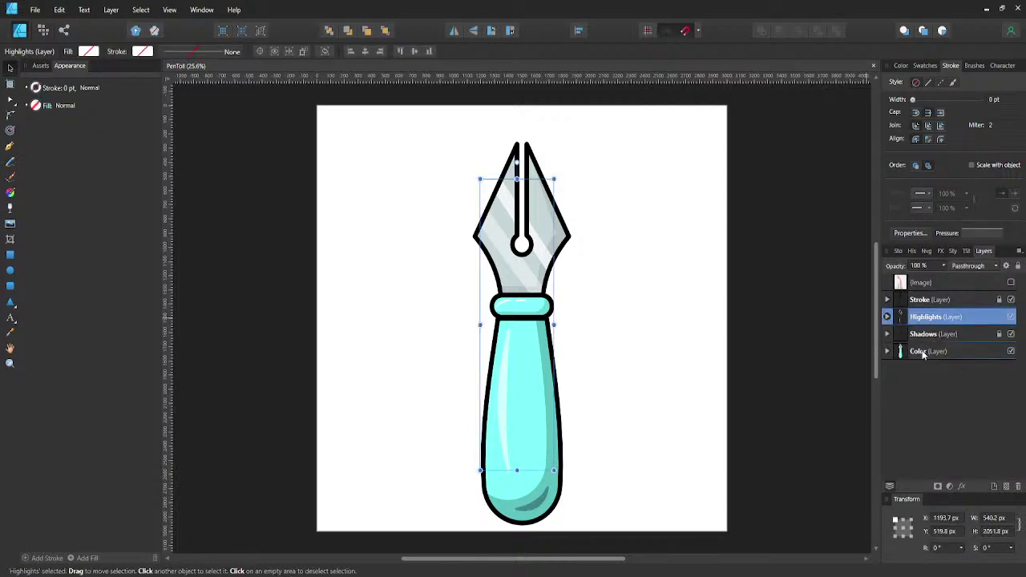
pyautogui.keyDown('shift'); pyautogui.click(923, 354); pyautogui.keyUp('shift')
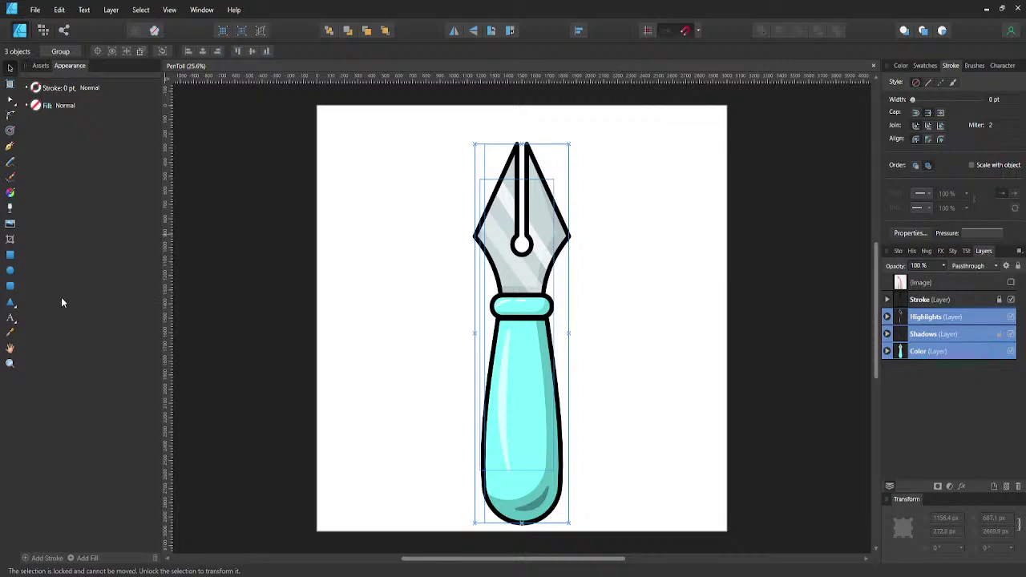
pyautogui.click(929, 303)
pyautogui.keyDown('shift'); pyautogui.click(922, 353); pyautogui.keyUp('shift')
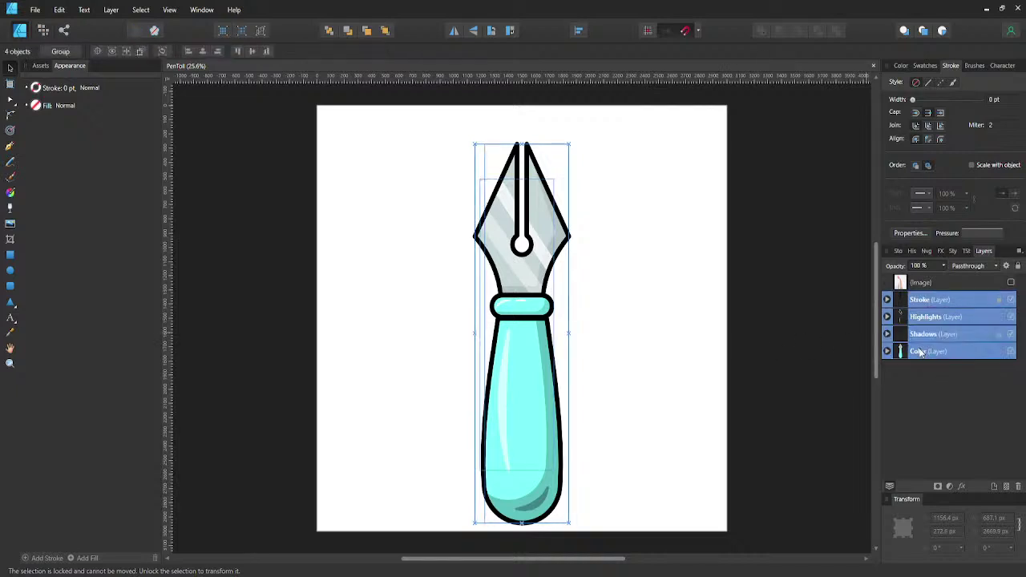
pyautogui.hotkey('ctrl', 'g')
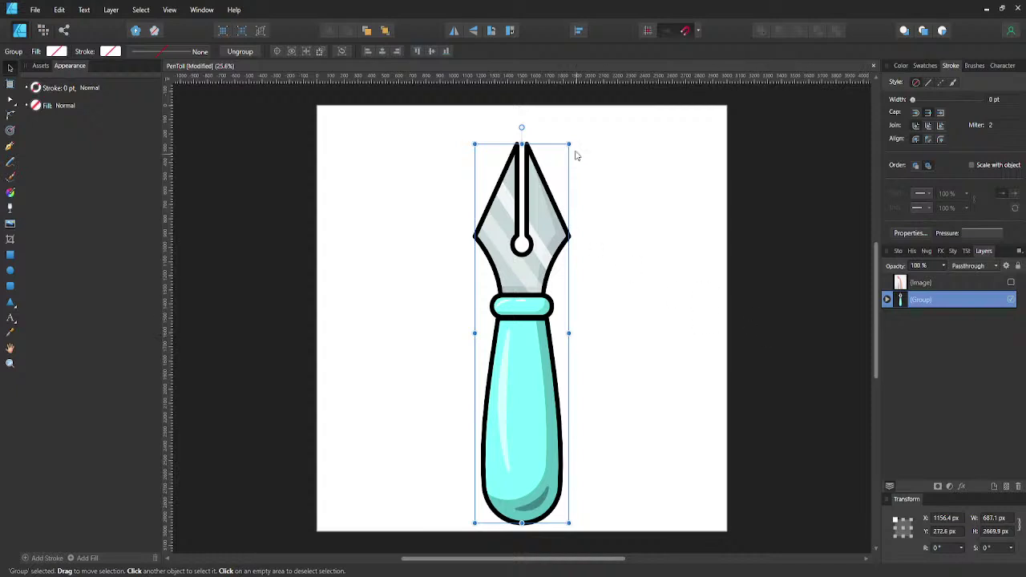
pyautogui.moveTo(616, 155); pyautogui.dragTo(699, 214)
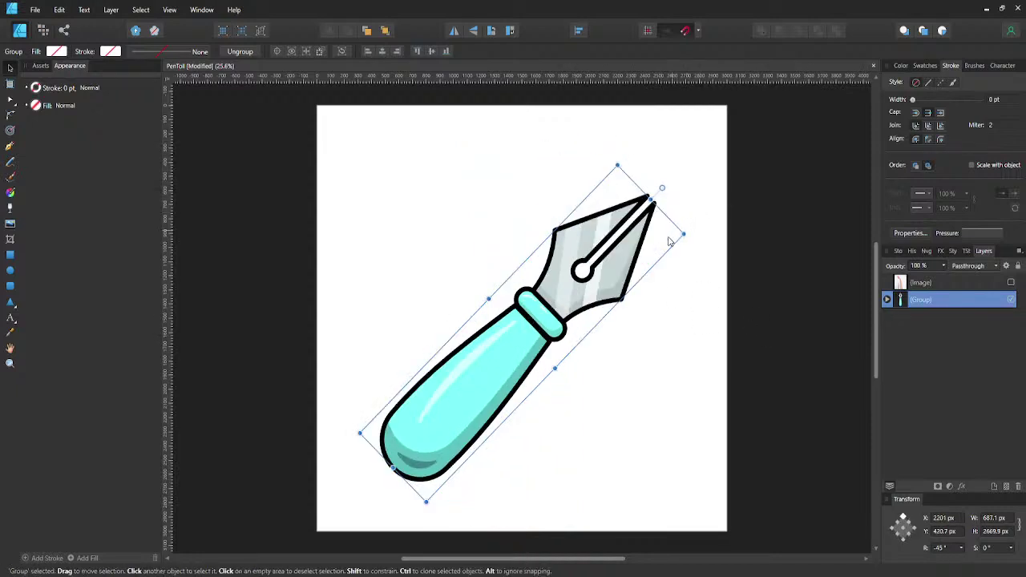
pyautogui.click(686, 282)
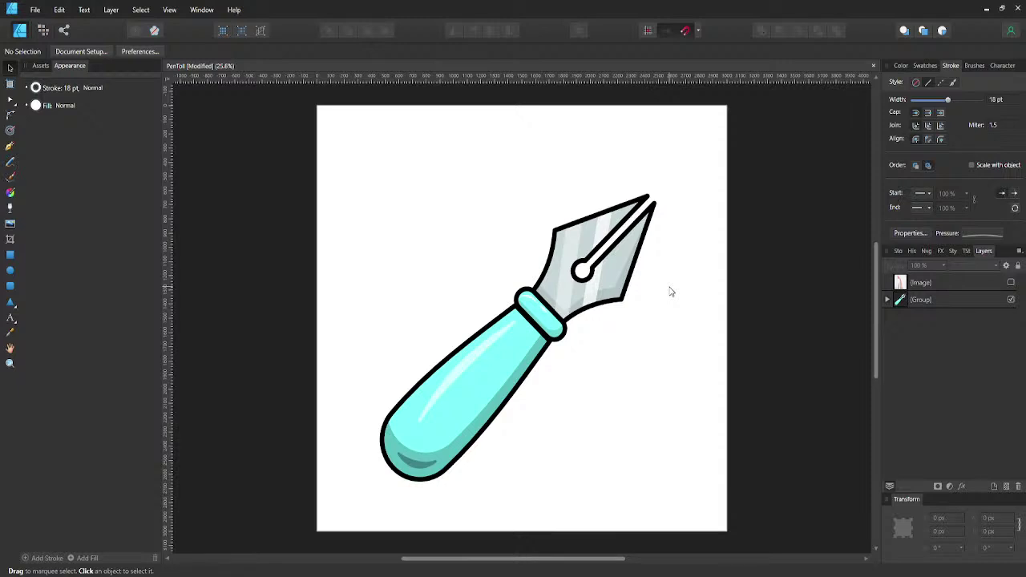
pyautogui.hotkey('ctrl', 'a')
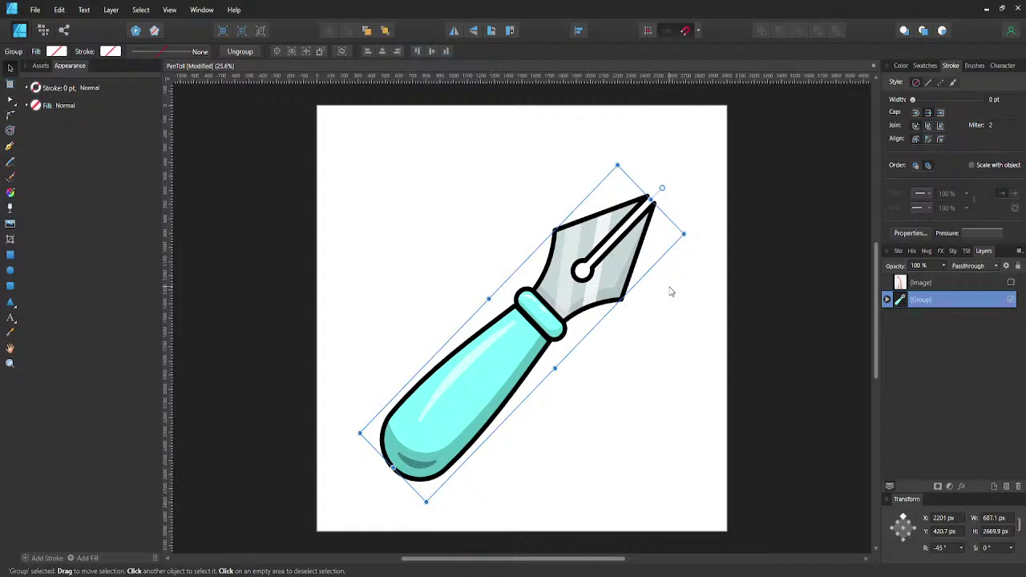
pyautogui.hotkey('ctrl', 'z')
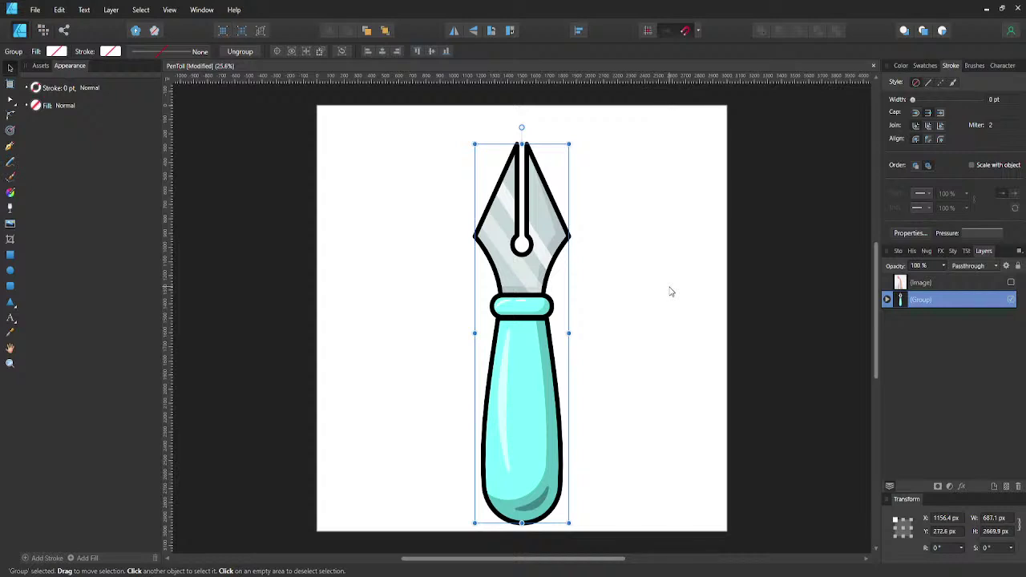
# - Recolour the grouped Stroke layer's outline from black to a slightly lighter dark teal
pyautogui.click(888, 301)
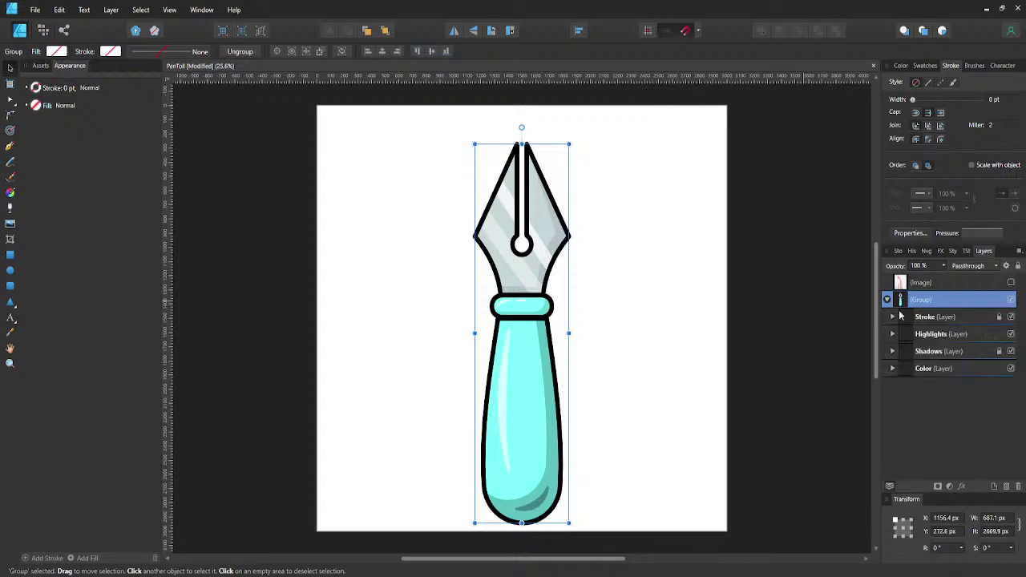
pyautogui.click(908, 317)
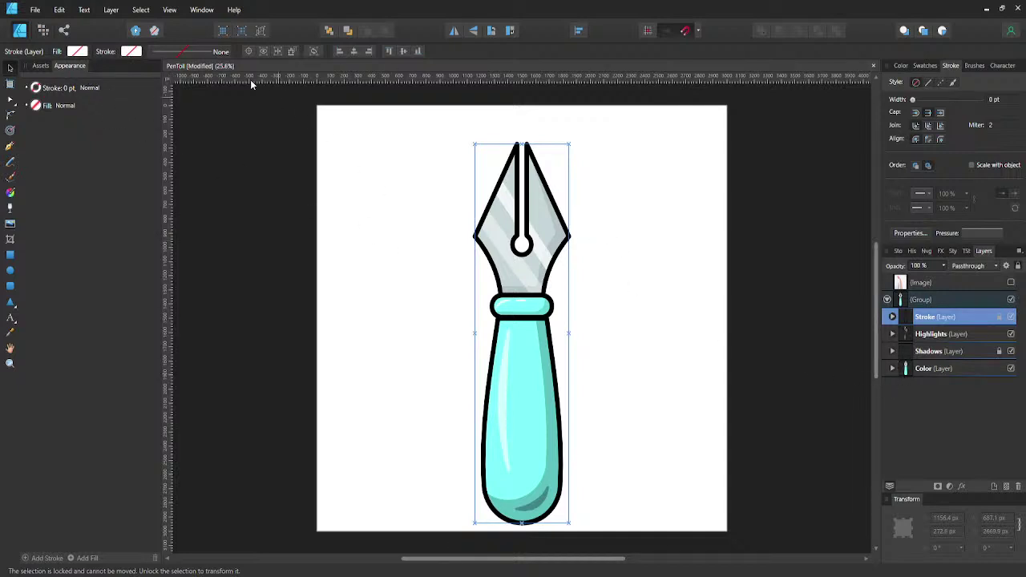
pyautogui.click(132, 52)
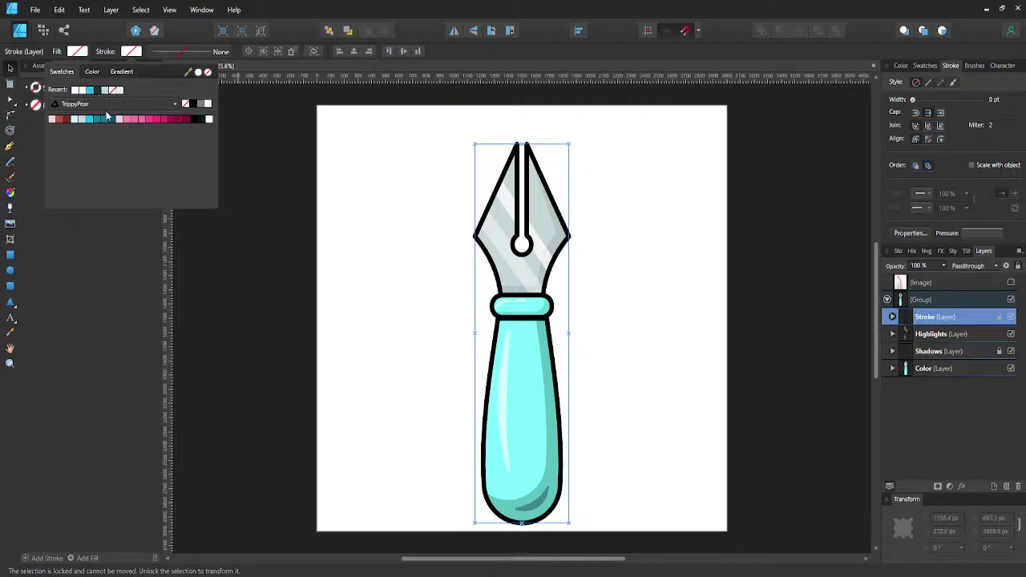
pyautogui.click(156, 121)
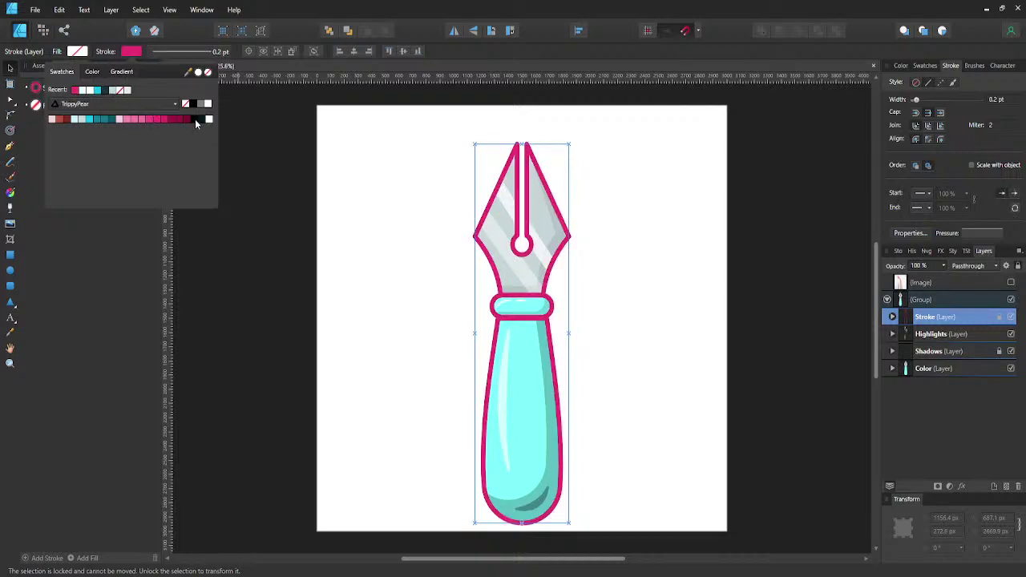
pyautogui.click(201, 121)
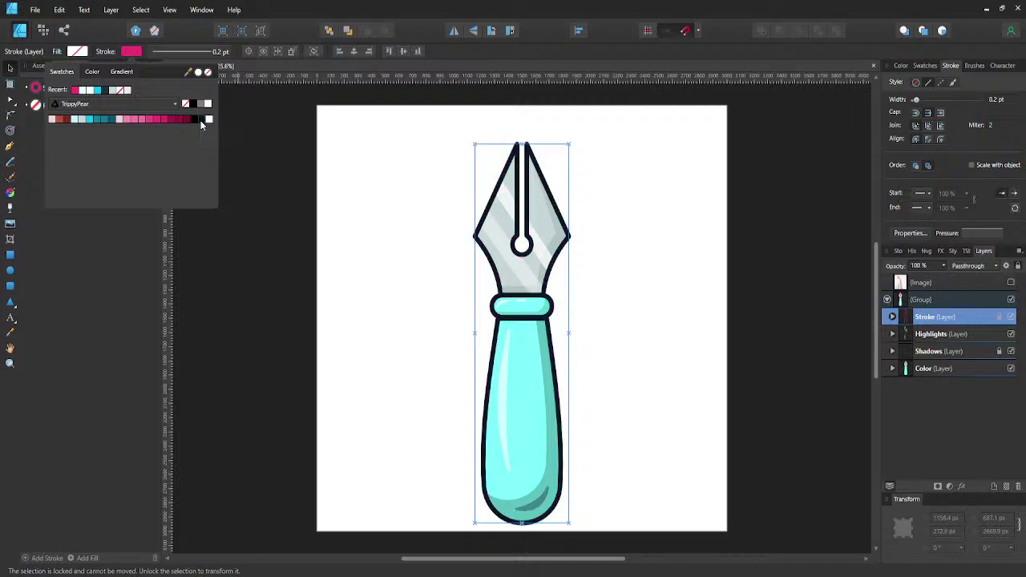
pyautogui.click(94, 72)
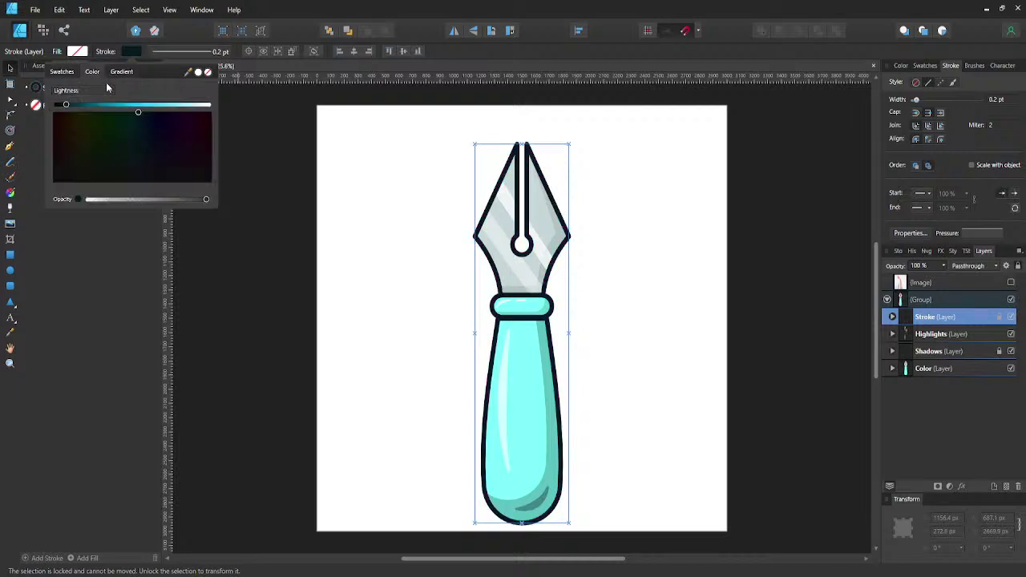
pyautogui.moveTo(81, 108); pyautogui.dragTo(68, 107)
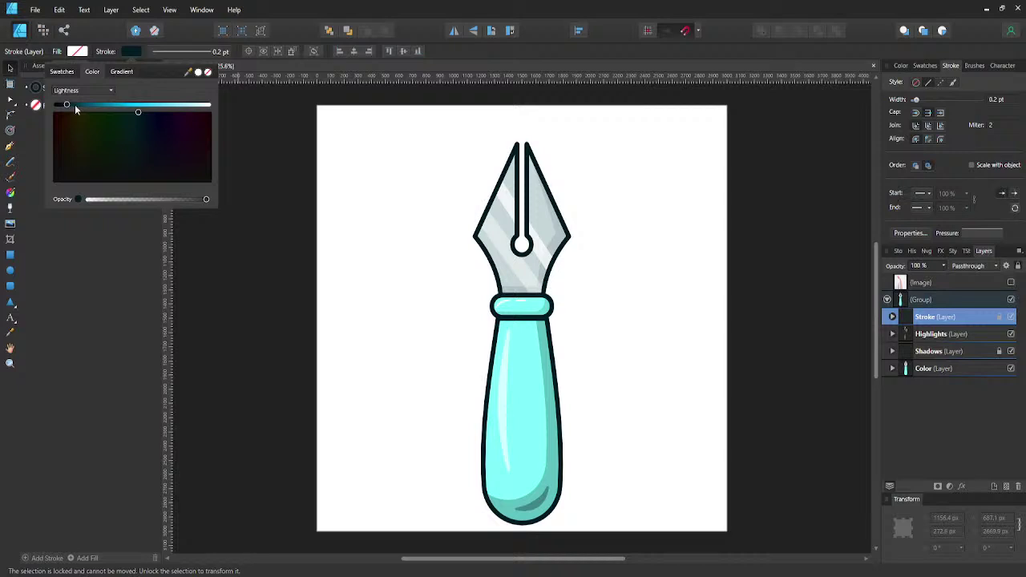
pyautogui.click(353, 171)
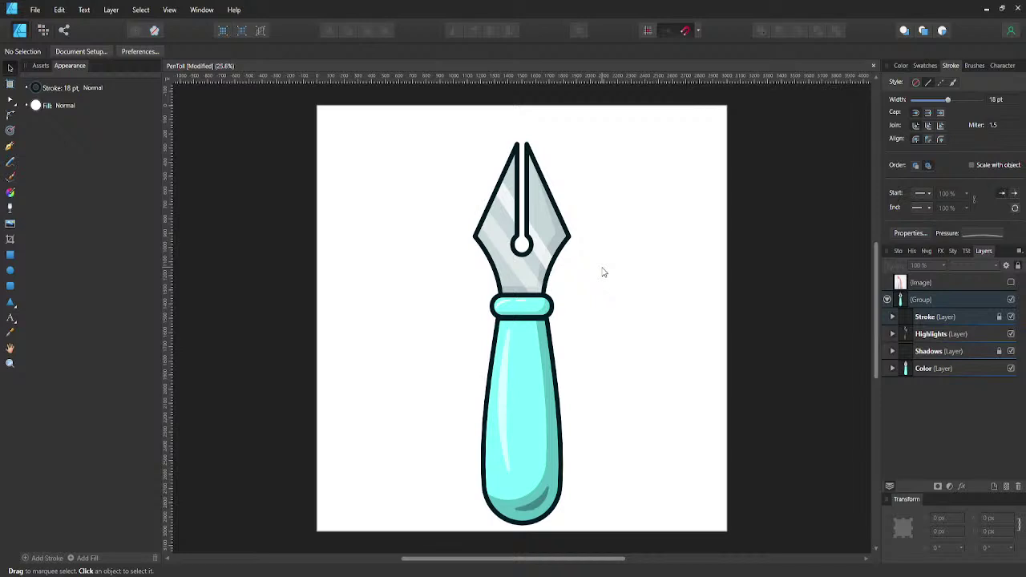
# - Duplicate the pen group, rasterize the copy to a Pixel layer, and enter the Pixel Persona
pyautogui.click(888, 300)
pyautogui.hotkey('ctrl', 'a')
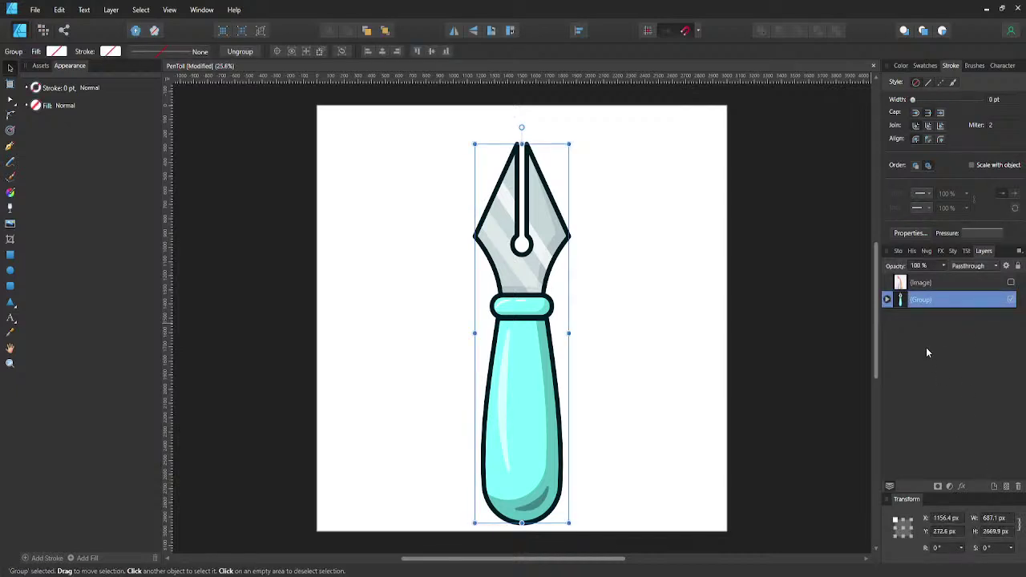
pyautogui.hotkey('ctrl', 'j')
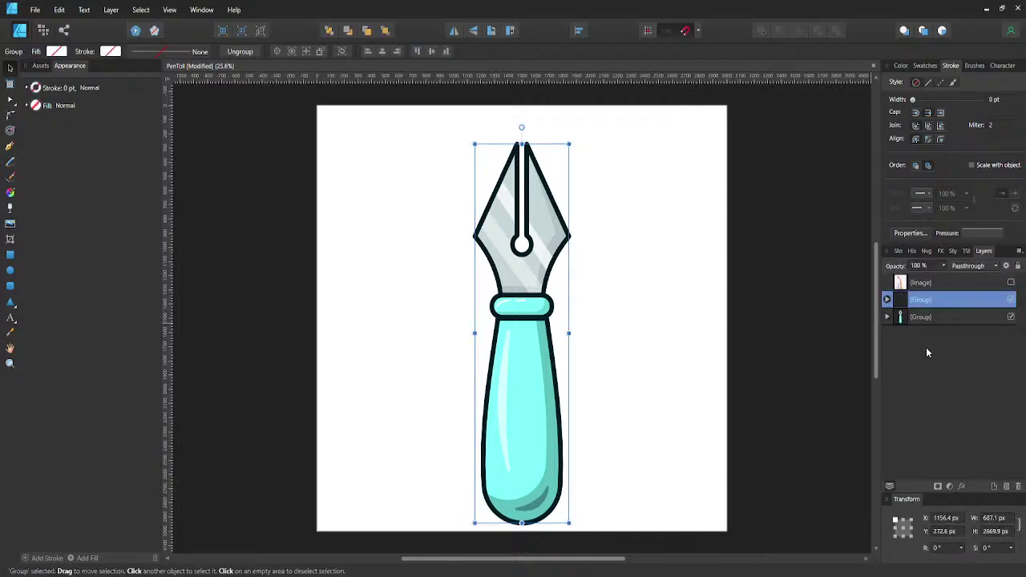
pyautogui.rightClick(937, 306)
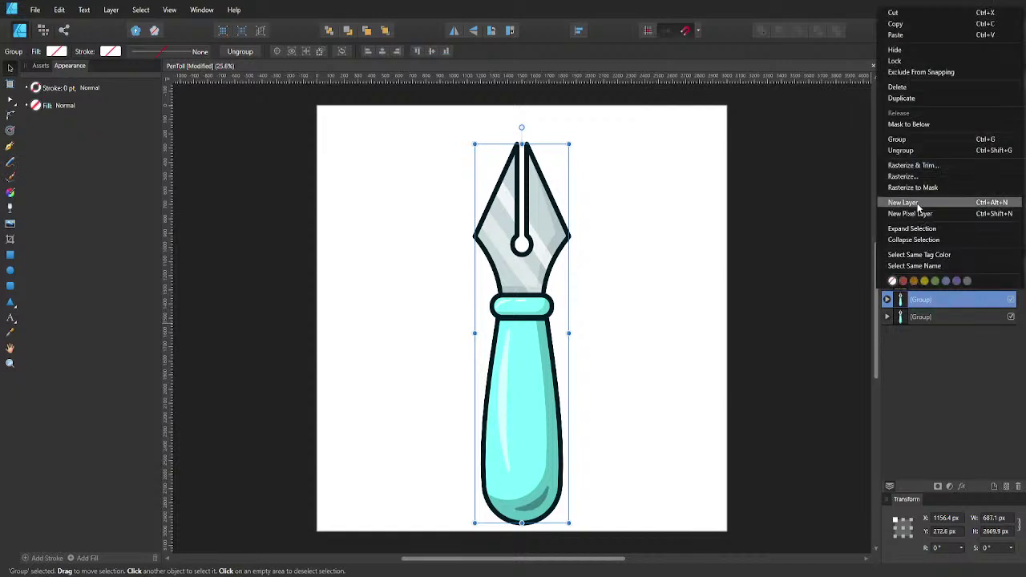
pyautogui.click(903, 177)
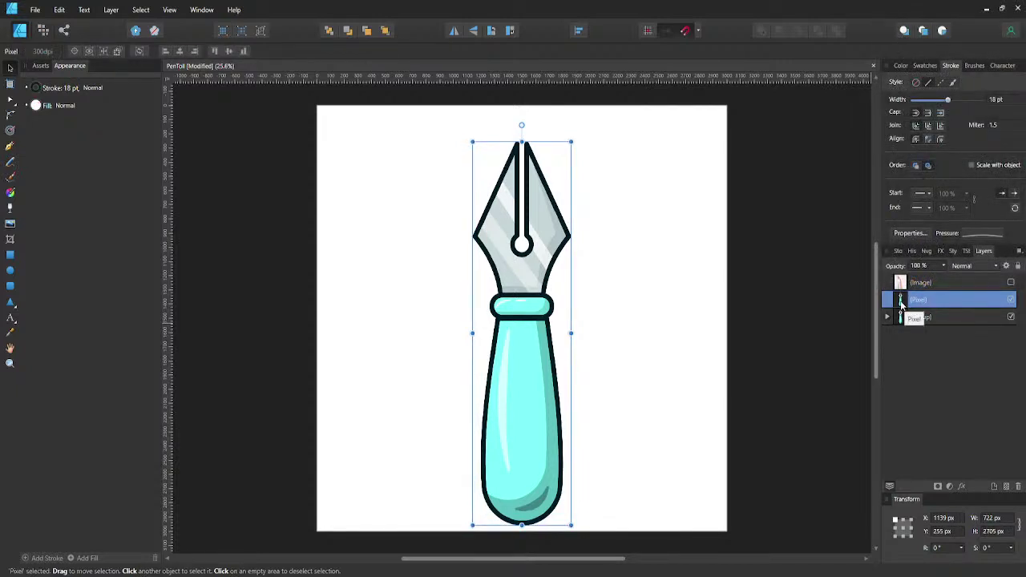
pyautogui.click(45, 31)
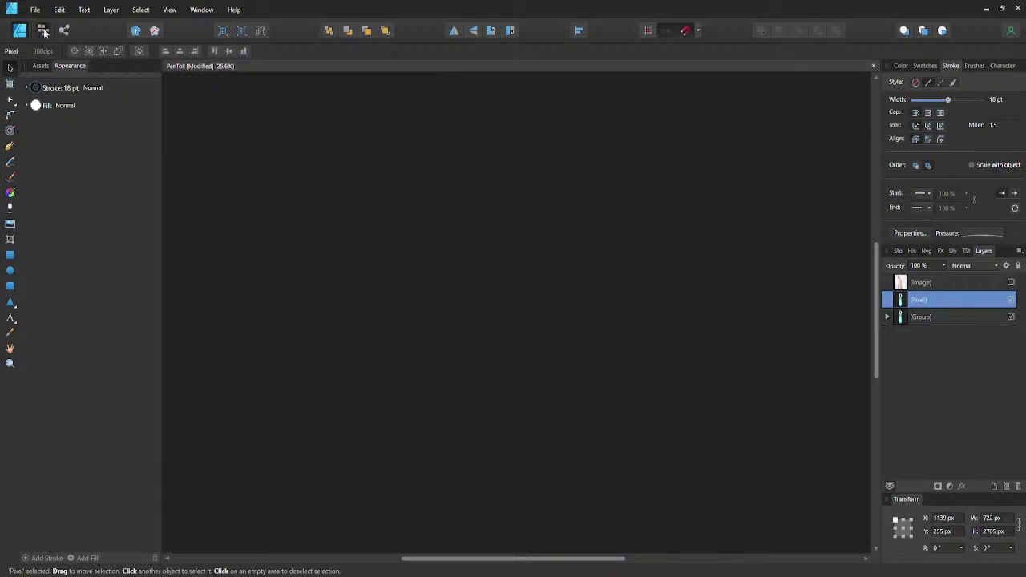
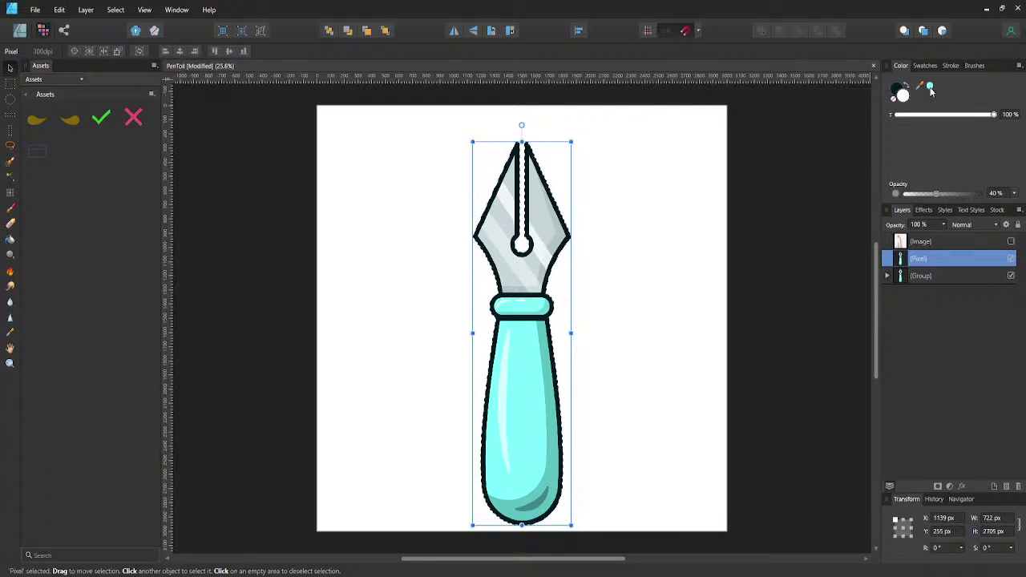
# - Choose a deep saturated blue as the paint colour in the Color Chooser
pyautogui.doubleClick(902, 97)
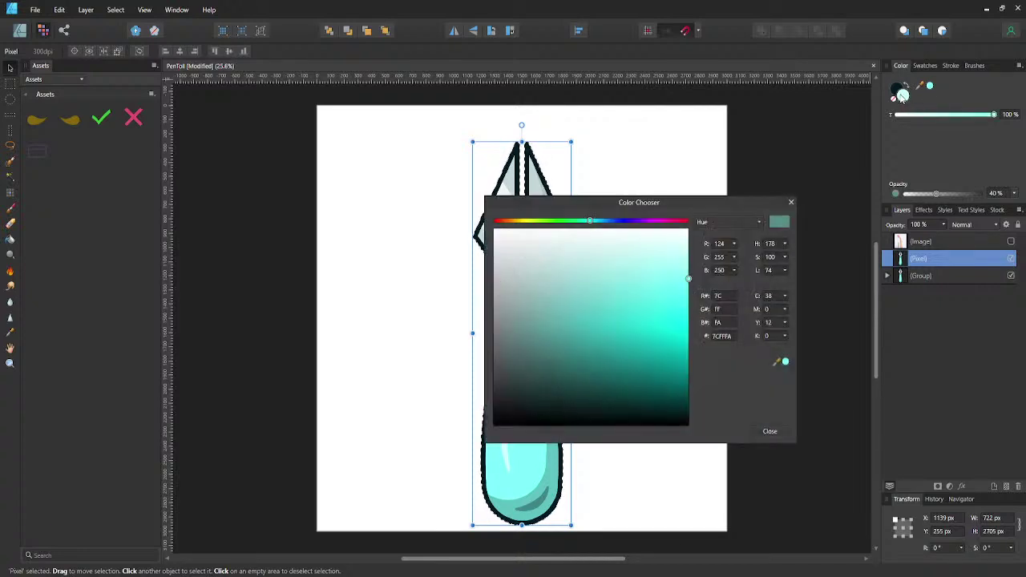
pyautogui.click(684, 224)
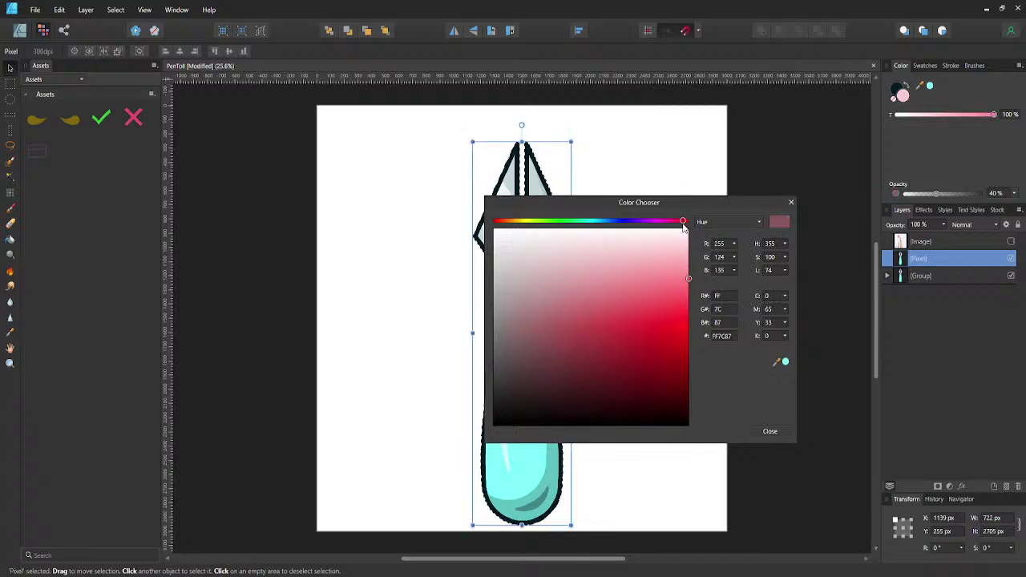
pyautogui.click(625, 222)
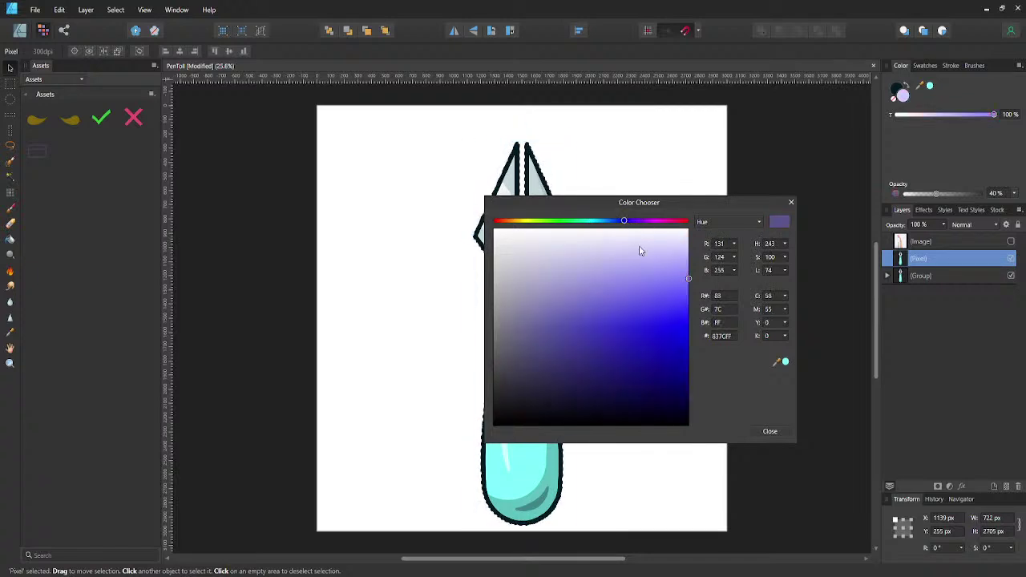
pyautogui.moveTo(678, 275); pyautogui.dragTo(673, 328)
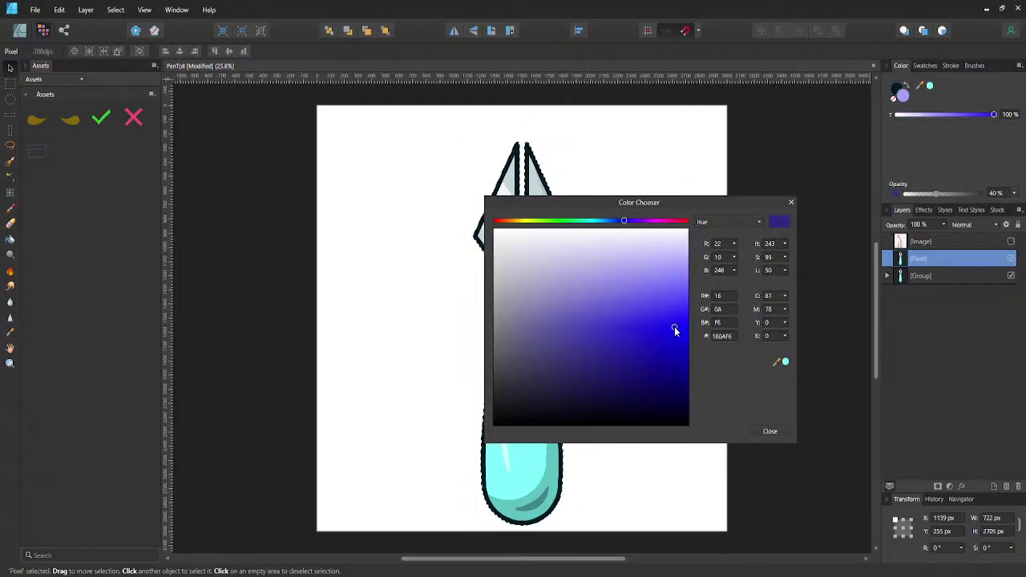
pyautogui.click(790, 203)
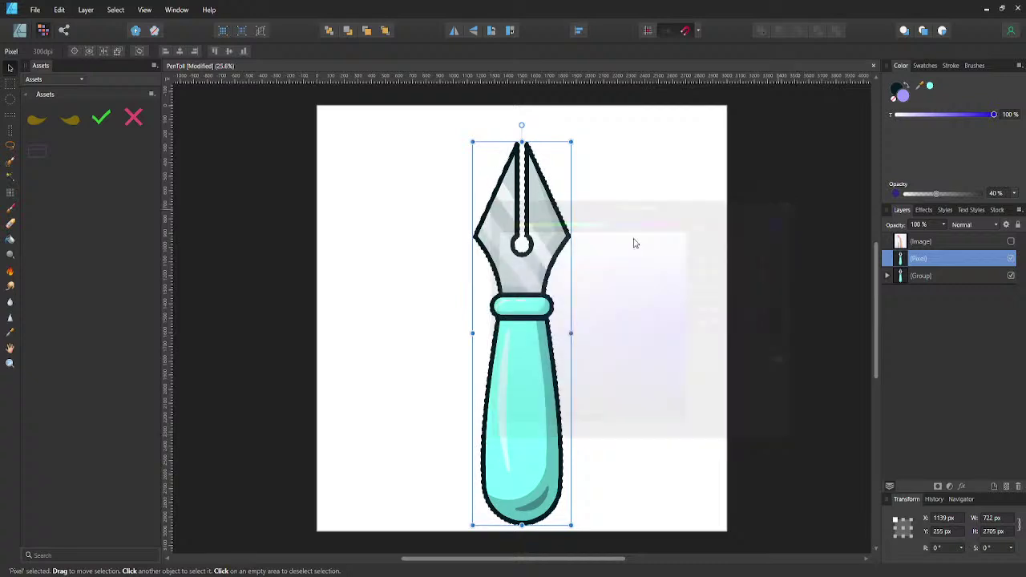
# - Paint over the whole pen shape in navy on the Pixel layer with the brush
pyautogui.press('b')
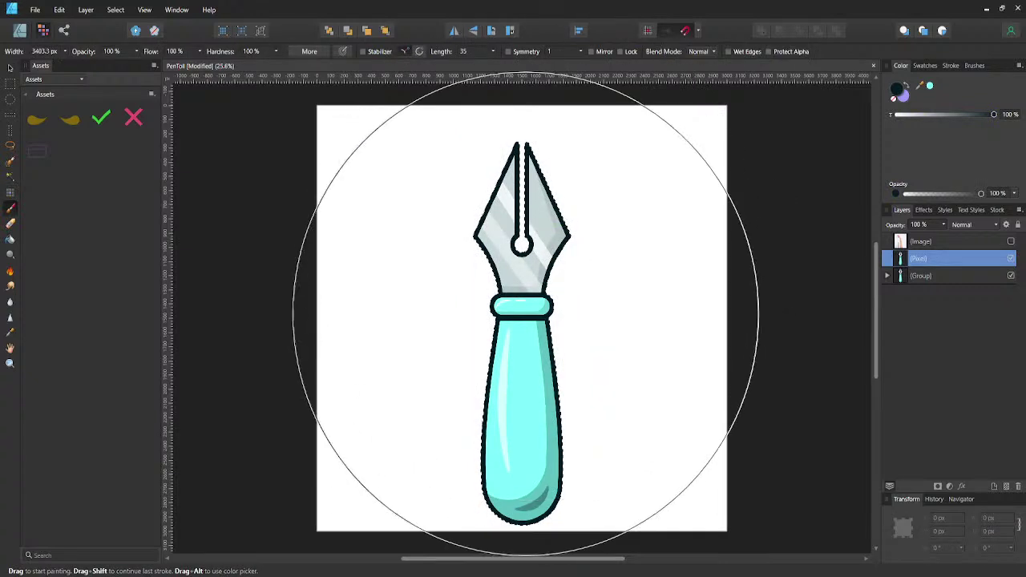
pyautogui.moveTo(526, 317); pyautogui.dragTo(519, 314)
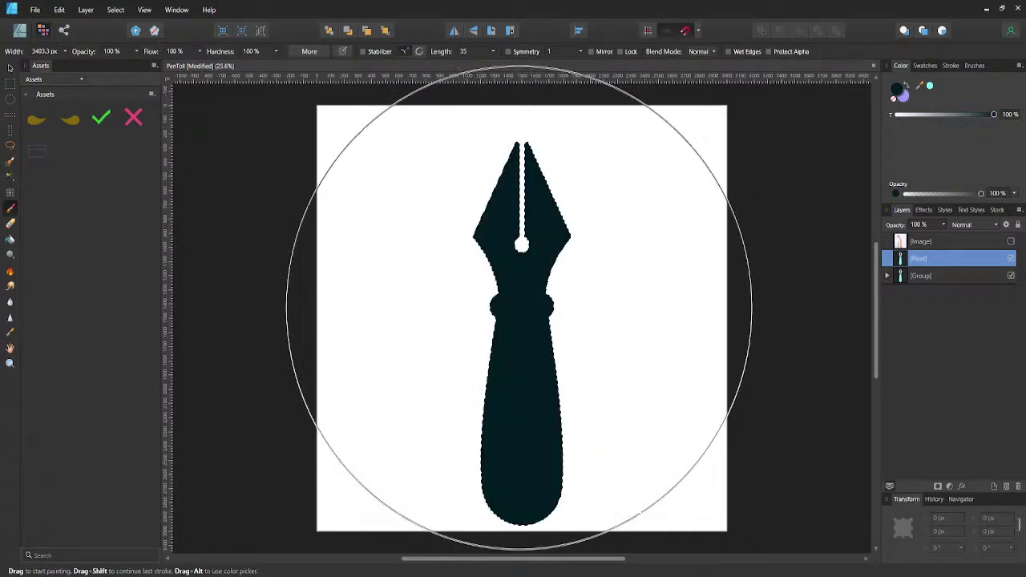
pyautogui.press('v')
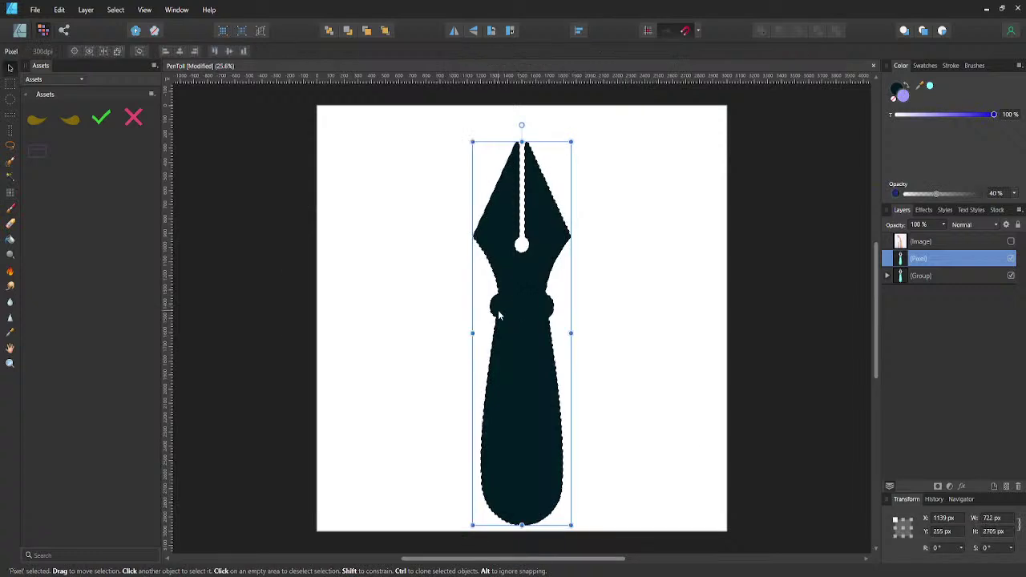
pyautogui.click(909, 85)
pyautogui.press('b')
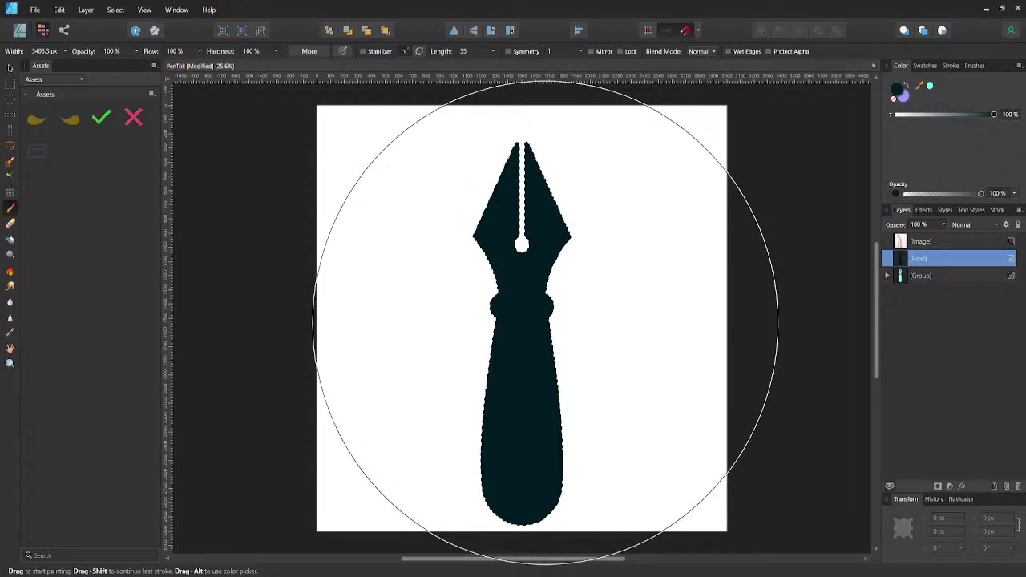
# - Return from the pixel tools to the Designer Persona vector workspace
pyautogui.press('4')
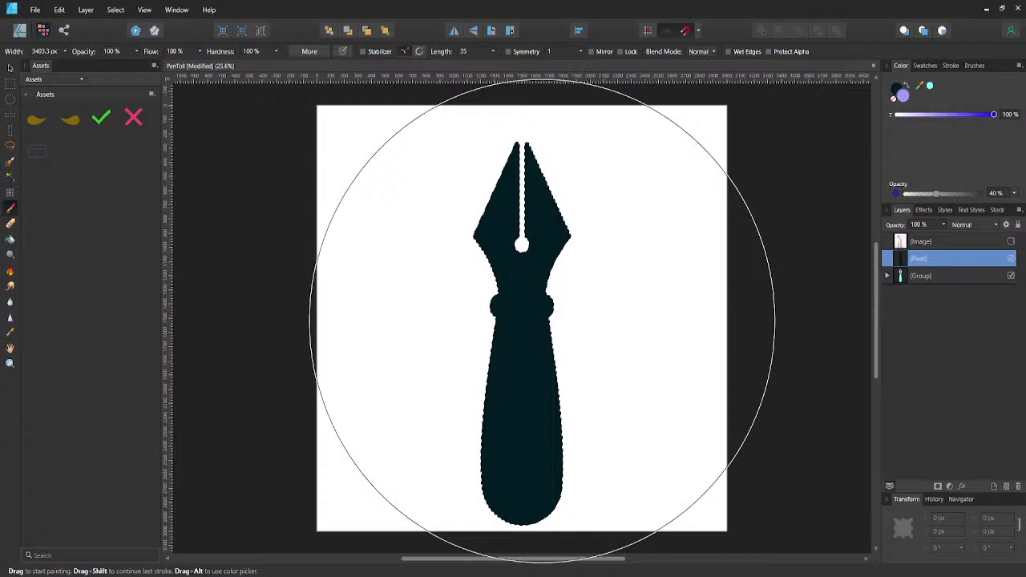
pyautogui.press('b')
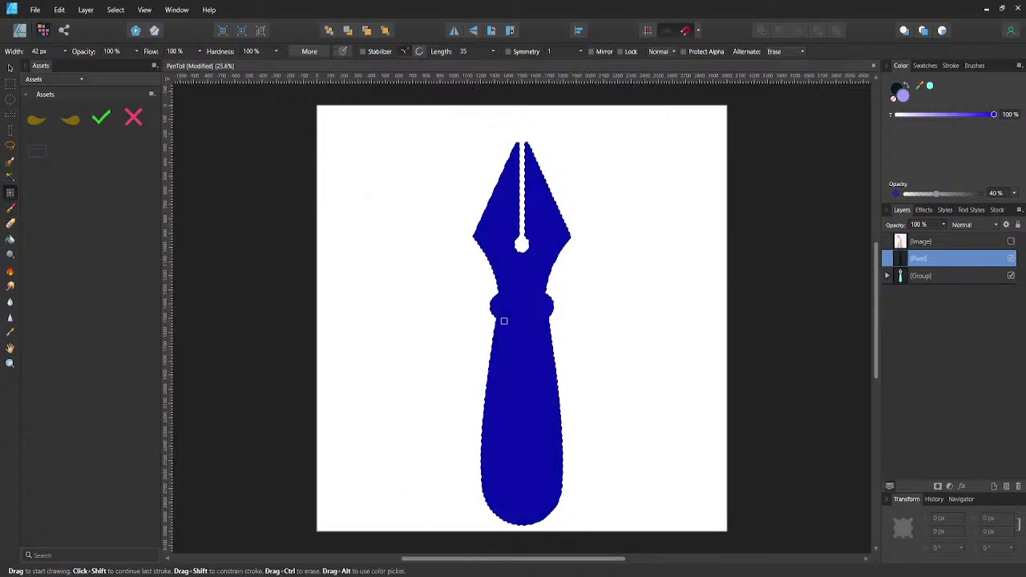
pyautogui.press('v')
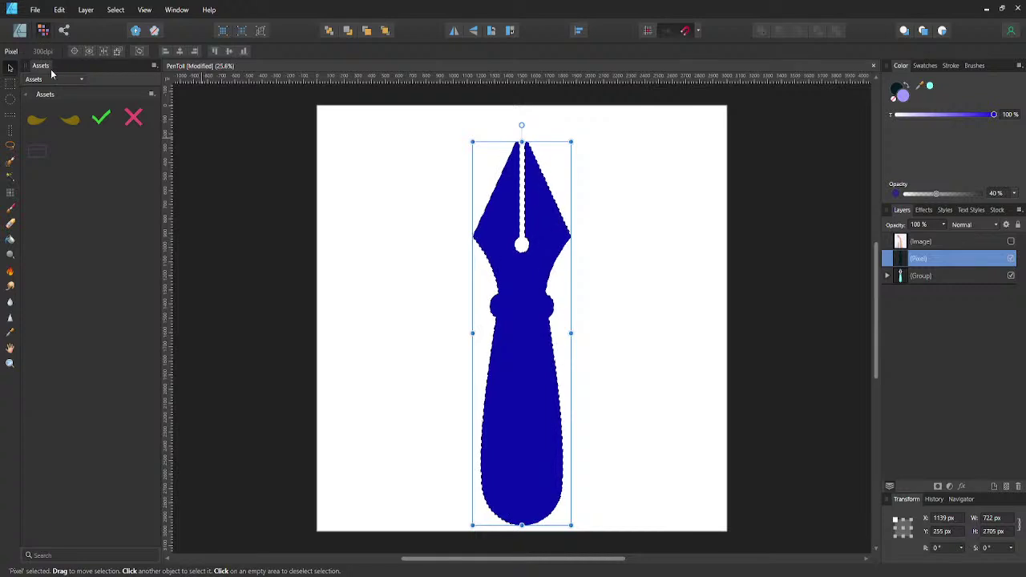
pyautogui.click(20, 31)
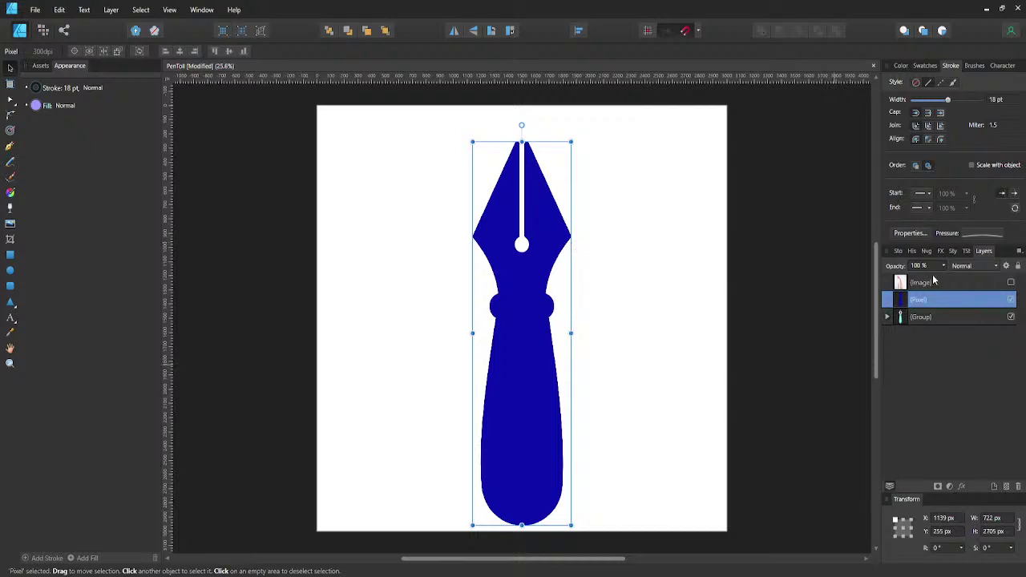
# - Set the blue Pixel layer's blend mode to Overlay and its opacity to 50%
pyautogui.click(974, 267)
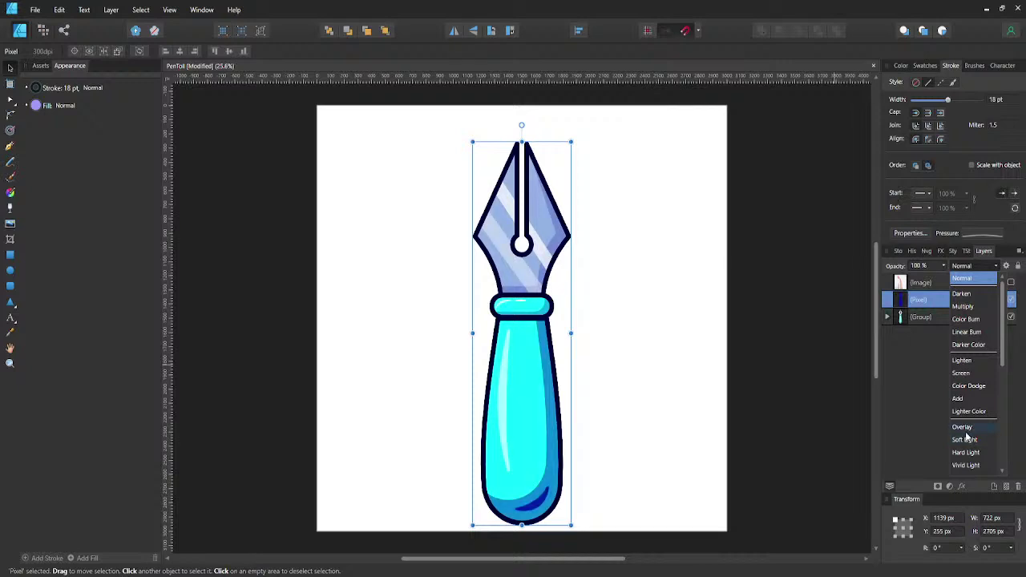
pyautogui.click(963, 427)
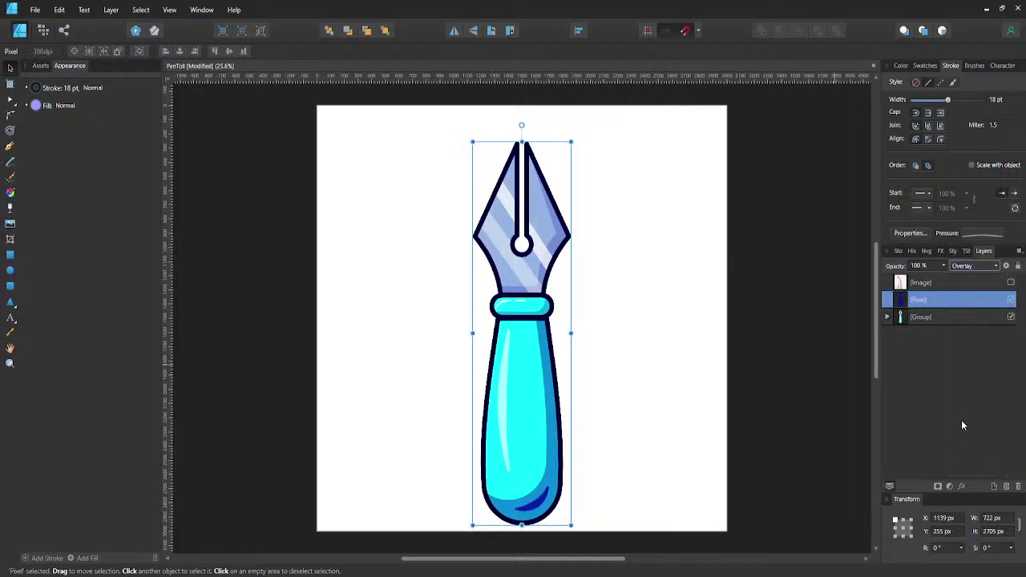
pyautogui.click(943, 267)
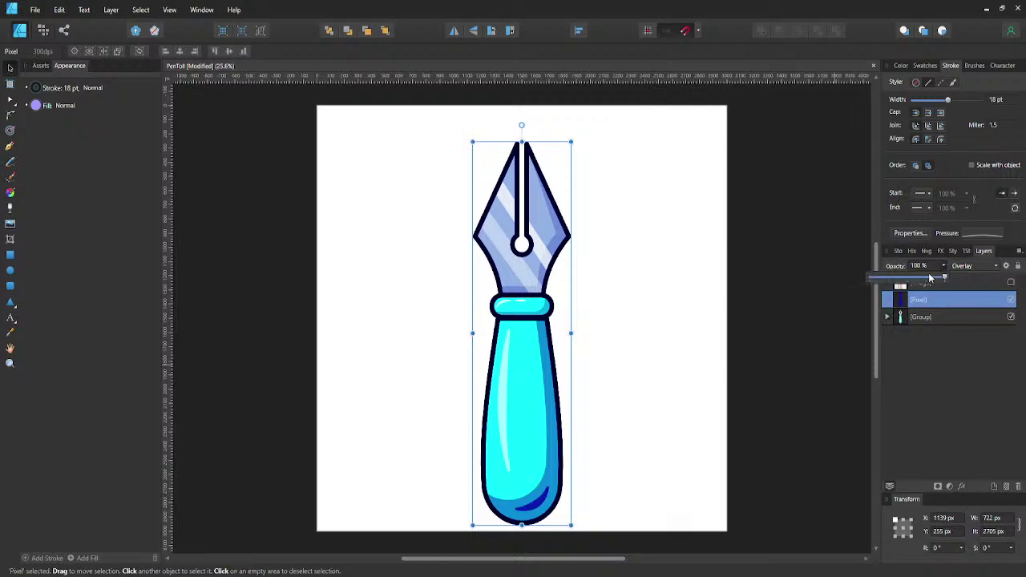
pyautogui.click(908, 280)
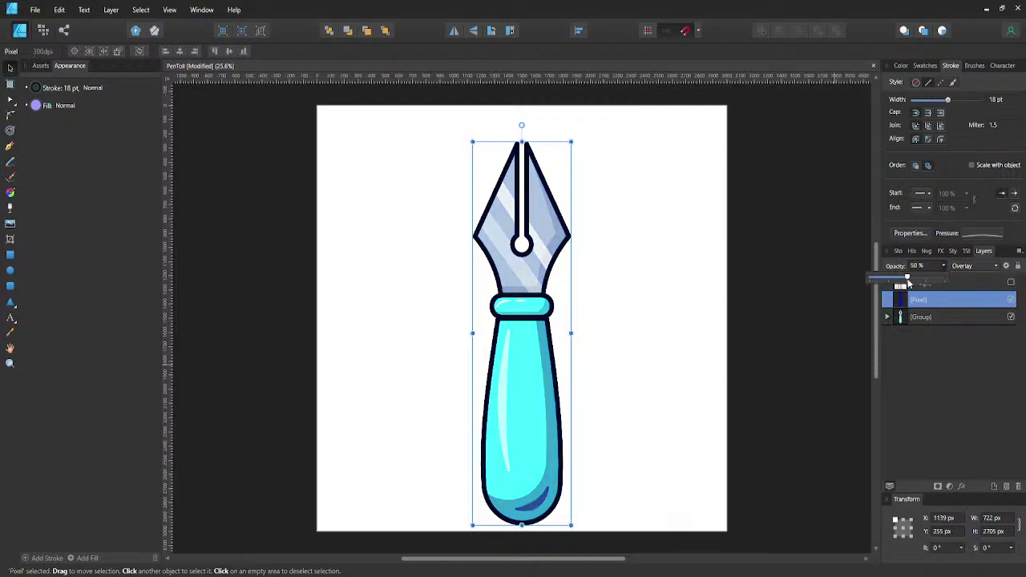
pyautogui.click(807, 315)
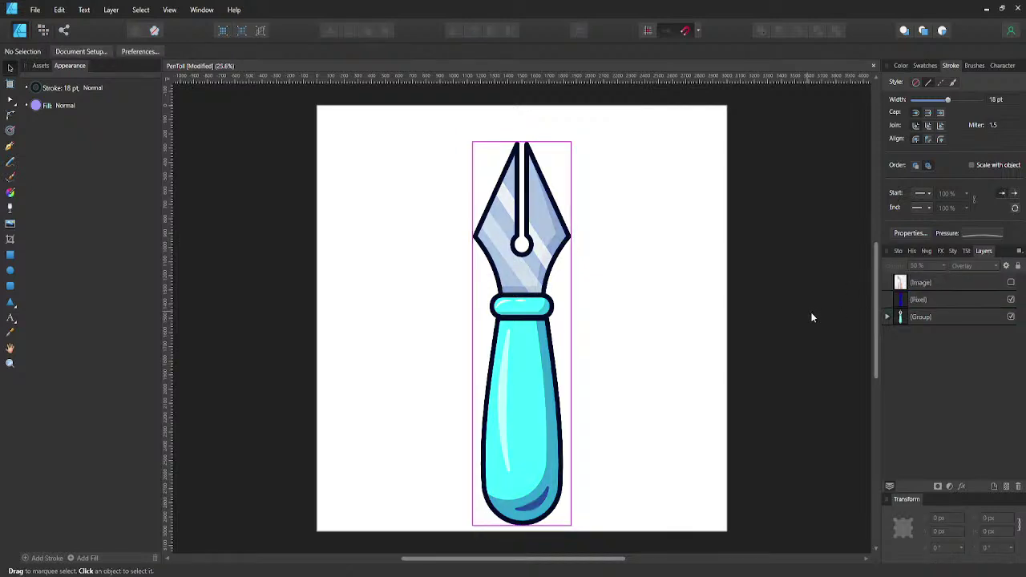
# - Toggle the blue overlay's visibility on and off three times to compare the tint
pyautogui.click(1011, 301)
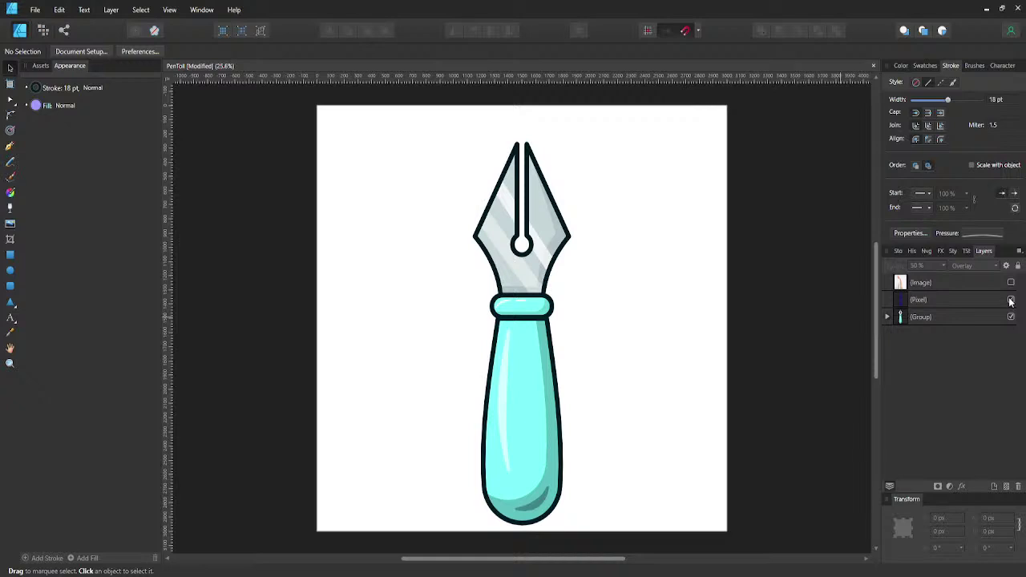
pyautogui.click(1011, 301)
pyautogui.click(1011, 301)
pyautogui.click(1011, 301)
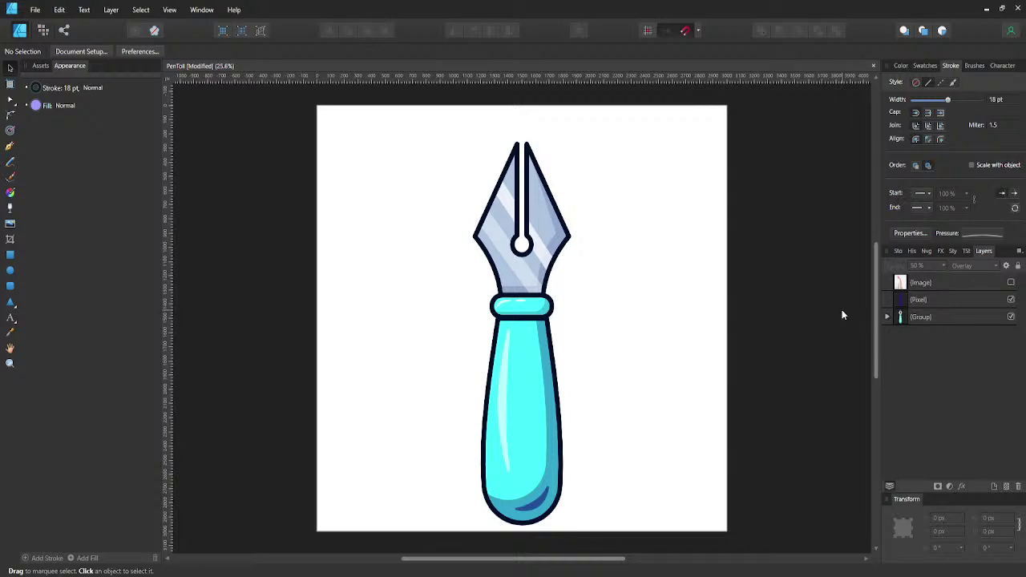
pyautogui.click(1011, 301)
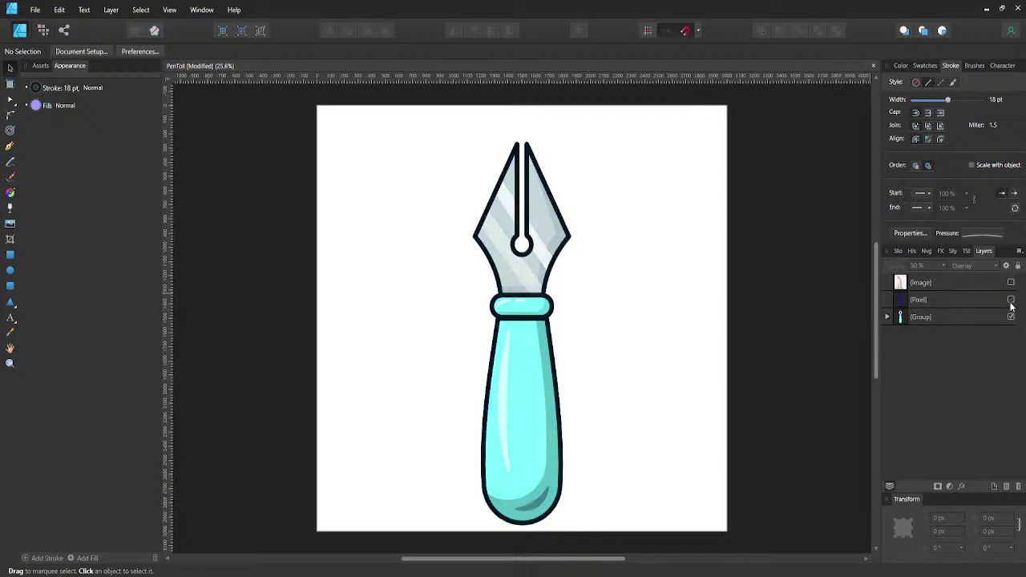
pyautogui.click(1011, 301)
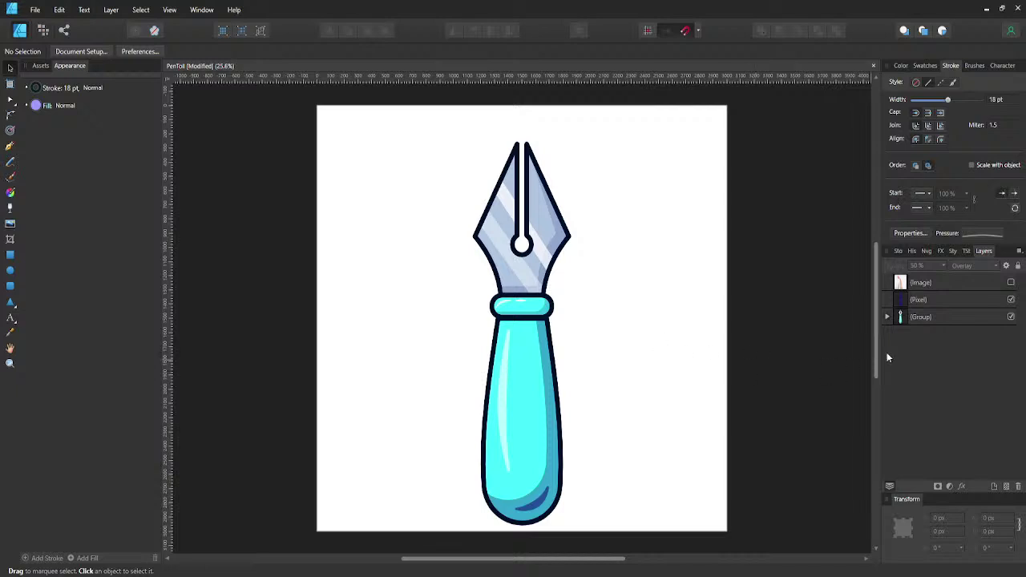
pyautogui.click(934, 320)
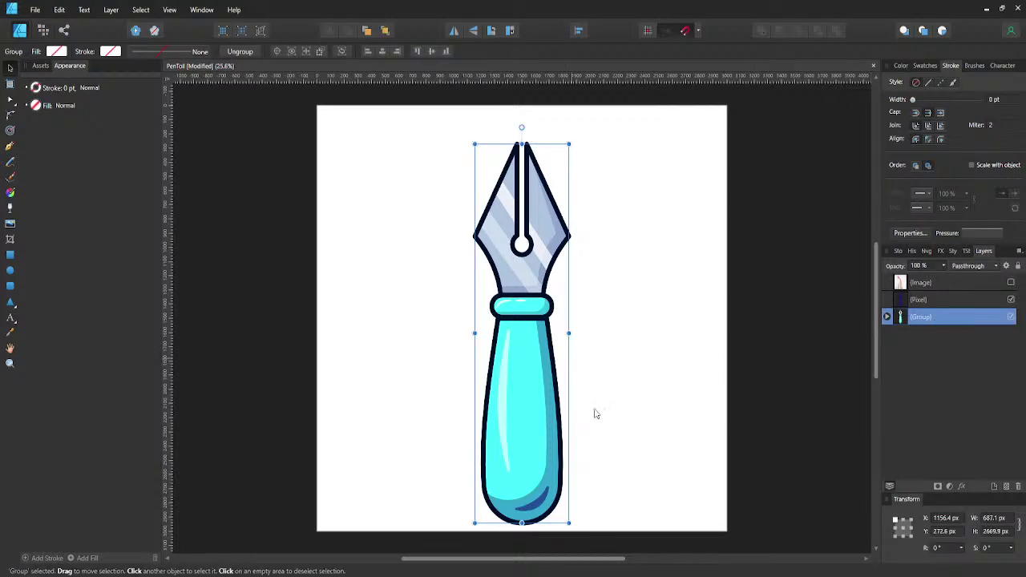
# - On a new layer, draw a square left of the page filled with opaque teal sampled from the pen handle
pyautogui.click(994, 487)
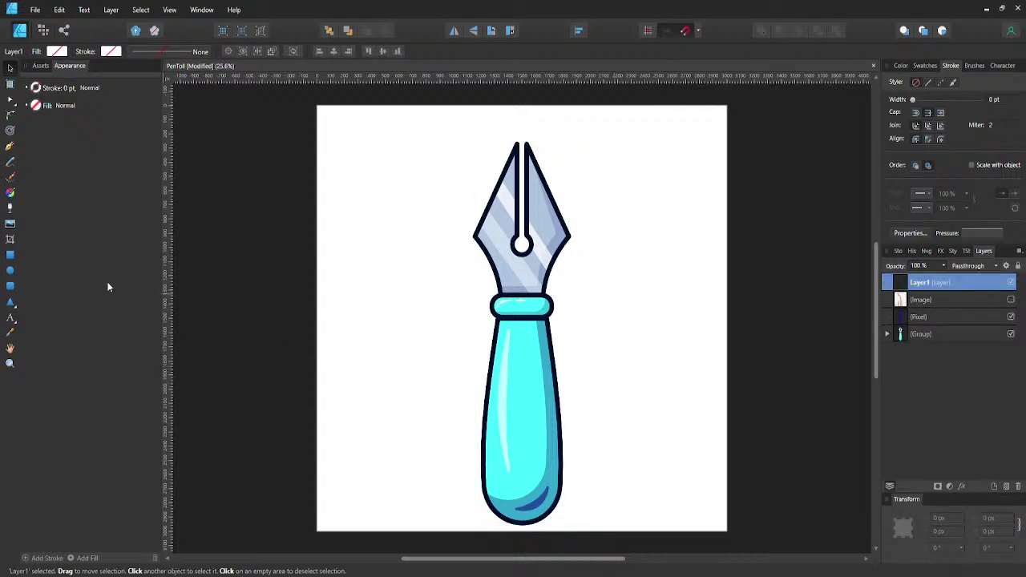
pyautogui.click(10, 255)
pyautogui.moveTo(249, 143); pyautogui.dragTo(278, 144)
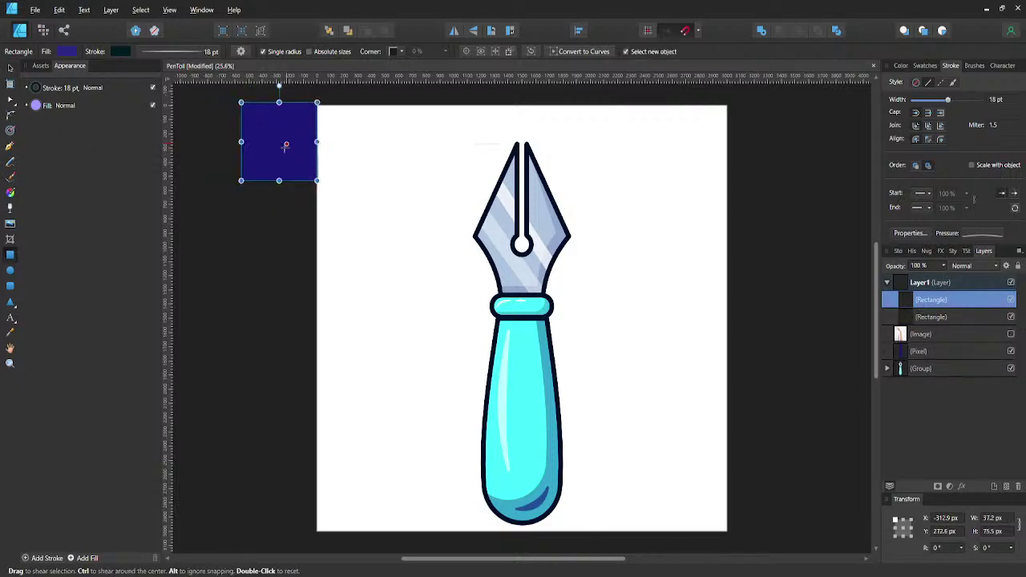
pyautogui.click(68, 51)
pyautogui.moveTo(149, 73); pyautogui.dragTo(514, 408)
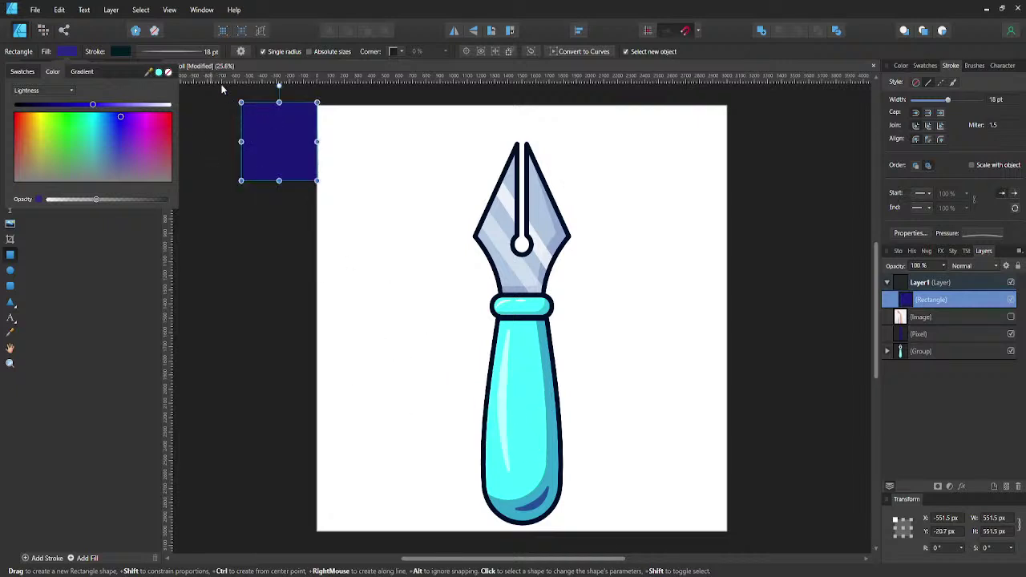
pyautogui.click(158, 73)
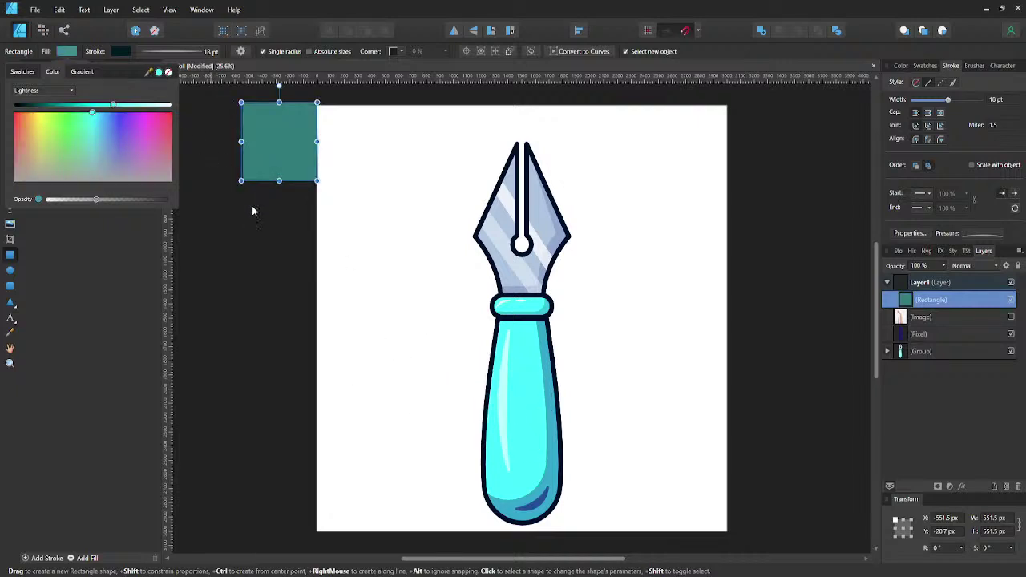
pyautogui.moveTo(155, 201); pyautogui.dragTo(170, 200)
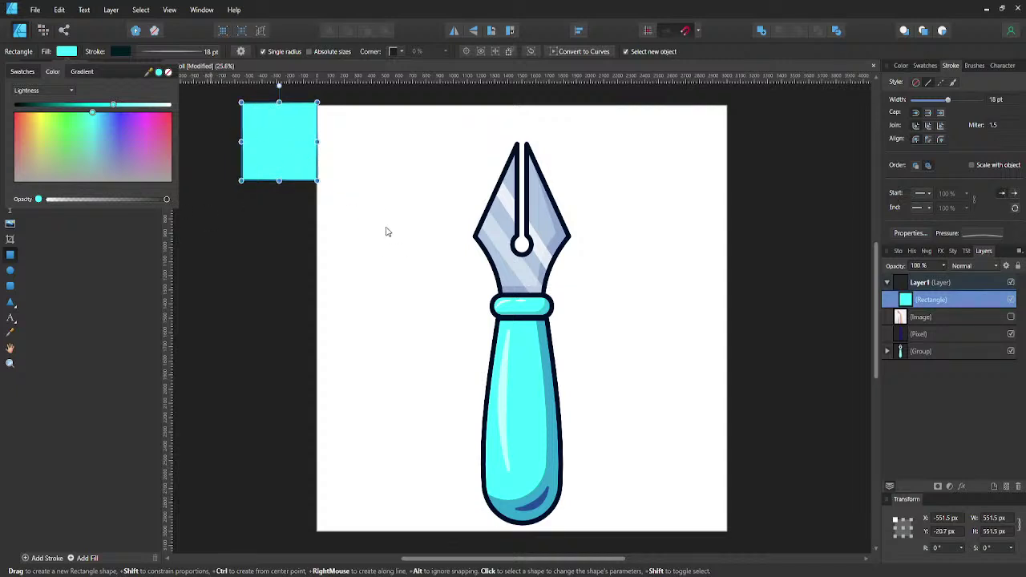
pyautogui.press('Escape')
# - Group the blue Pixel layer together with the pen's Group layer
pyautogui.click(889, 283)
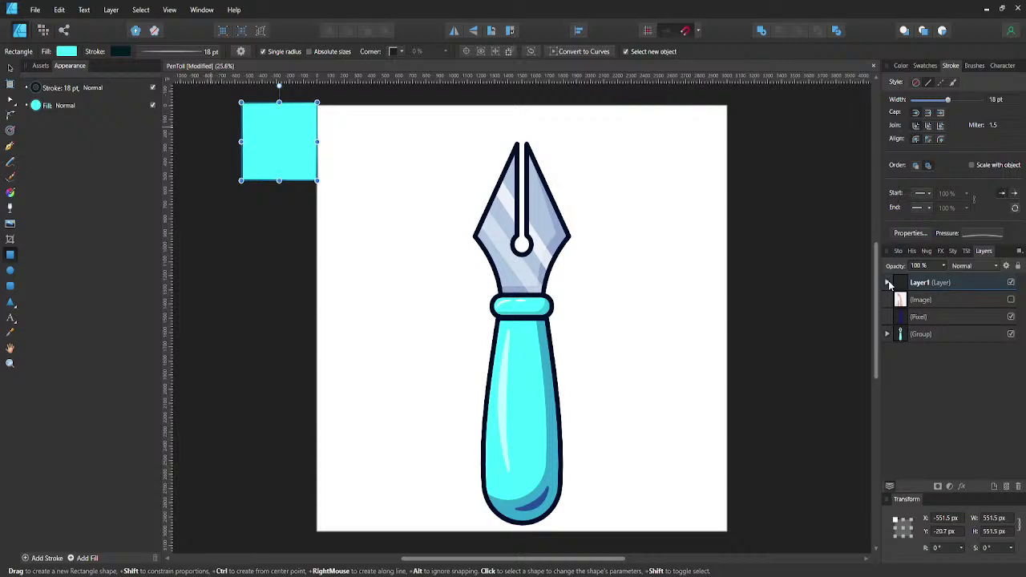
pyautogui.click(889, 283)
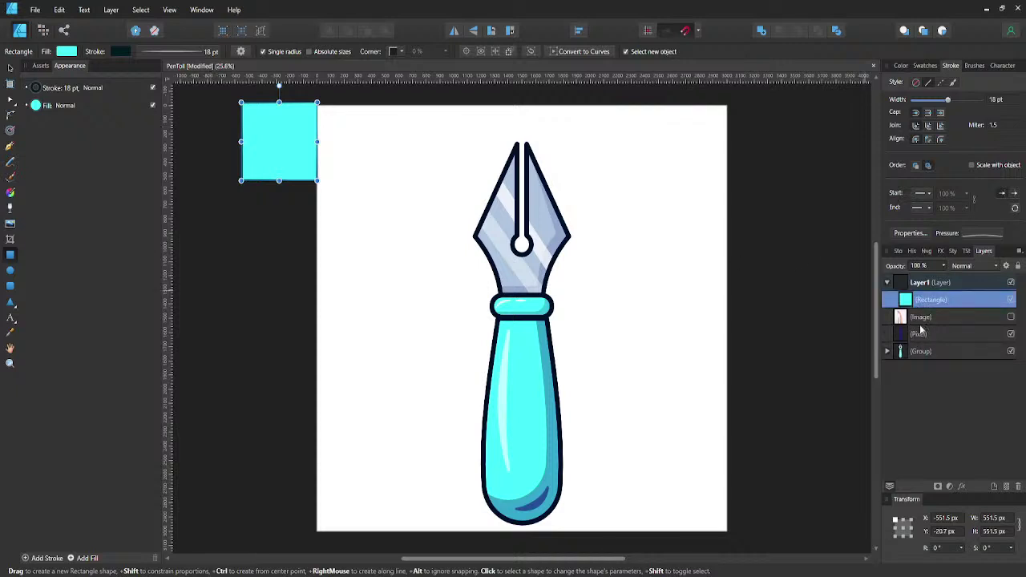
pyautogui.click(936, 336)
pyautogui.keyDown('shift'); pyautogui.click(933, 352); pyautogui.keyUp('shift')
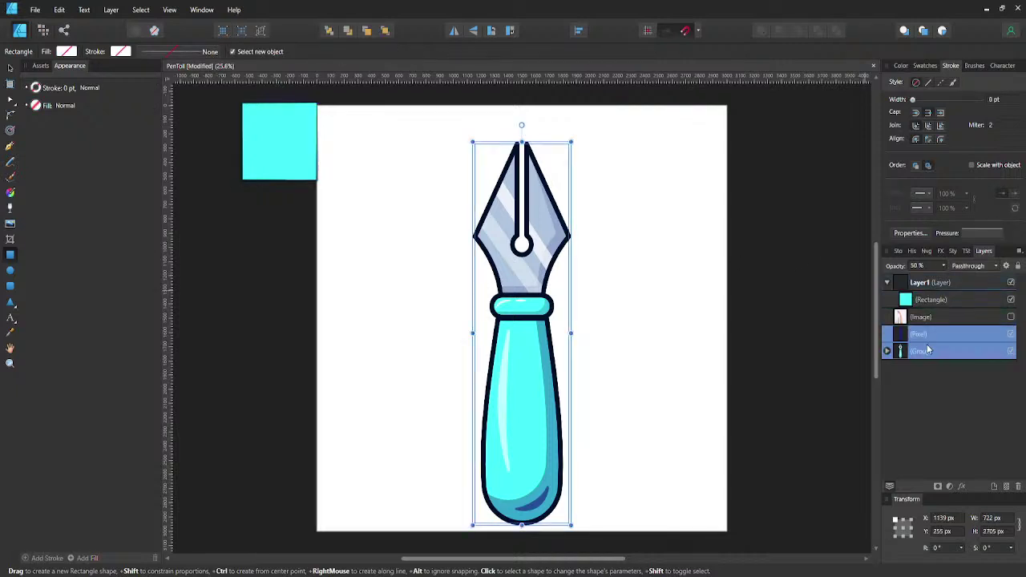
pyautogui.hotkey('ctrl', 'g')
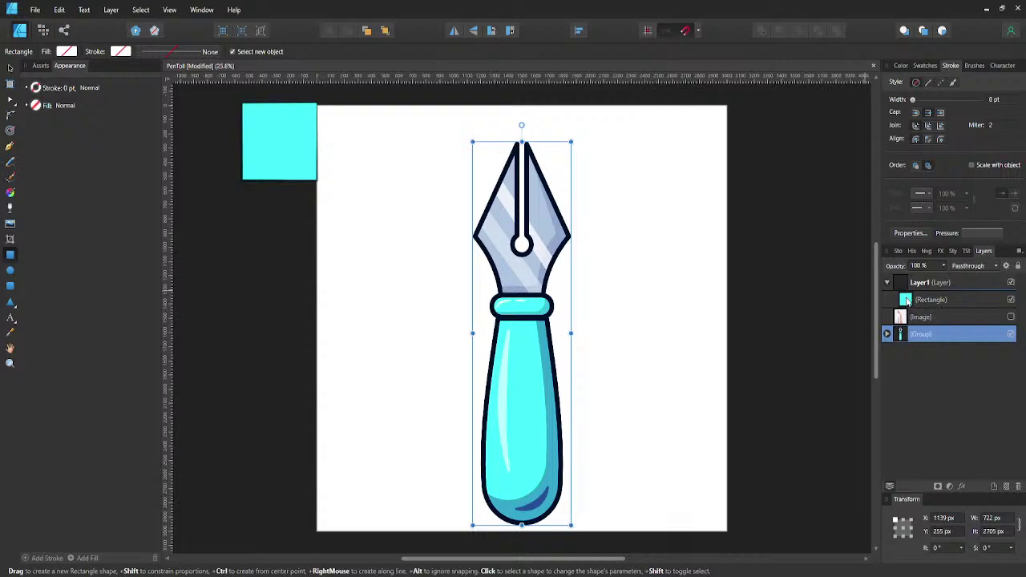
# - Reselect the cyan square and bring up its fill colour options
pyautogui.click(907, 300)
pyautogui.click(72, 51)
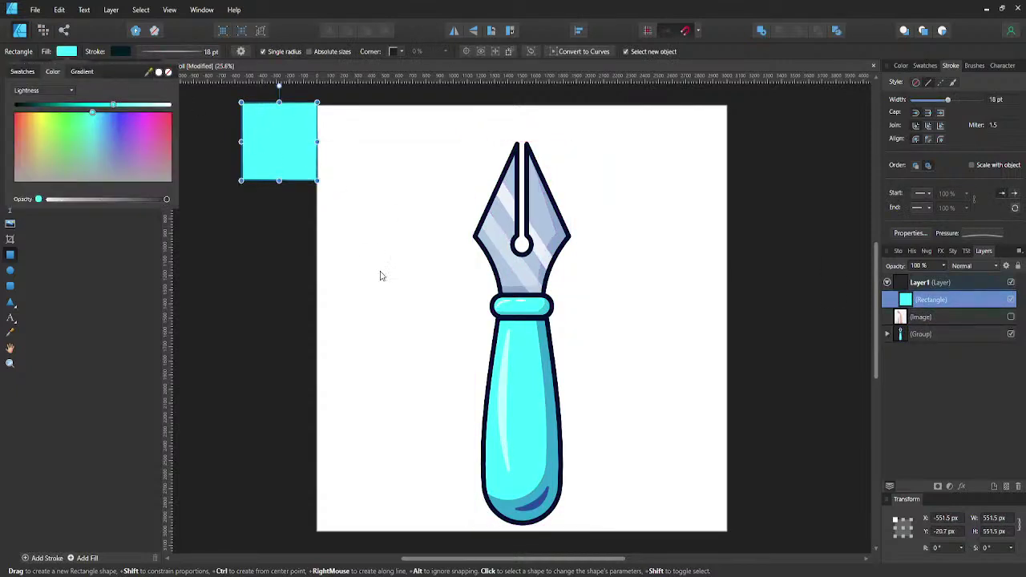
pyautogui.click(515, 398)
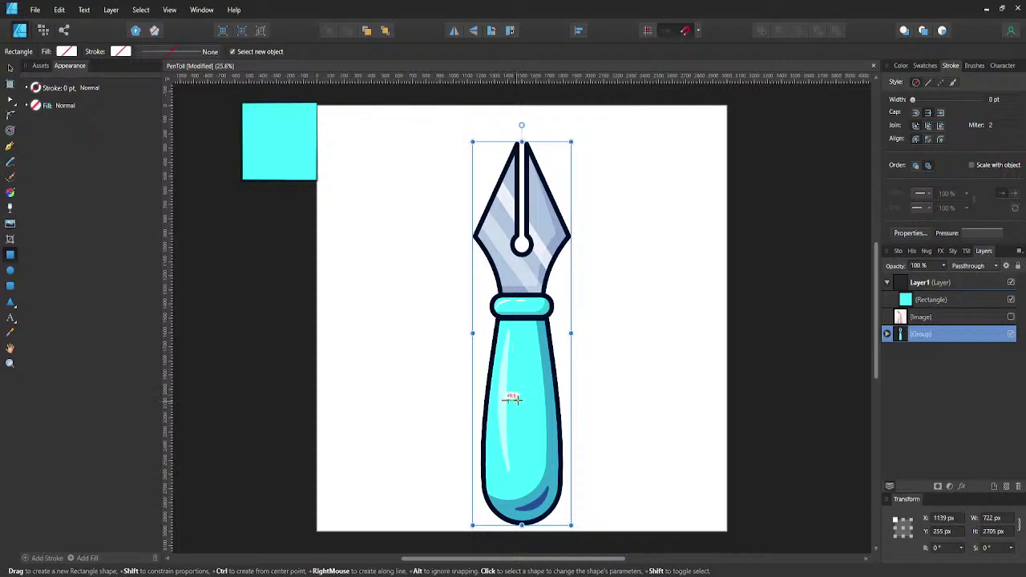
pyautogui.click(294, 150)
pyautogui.click(66, 52)
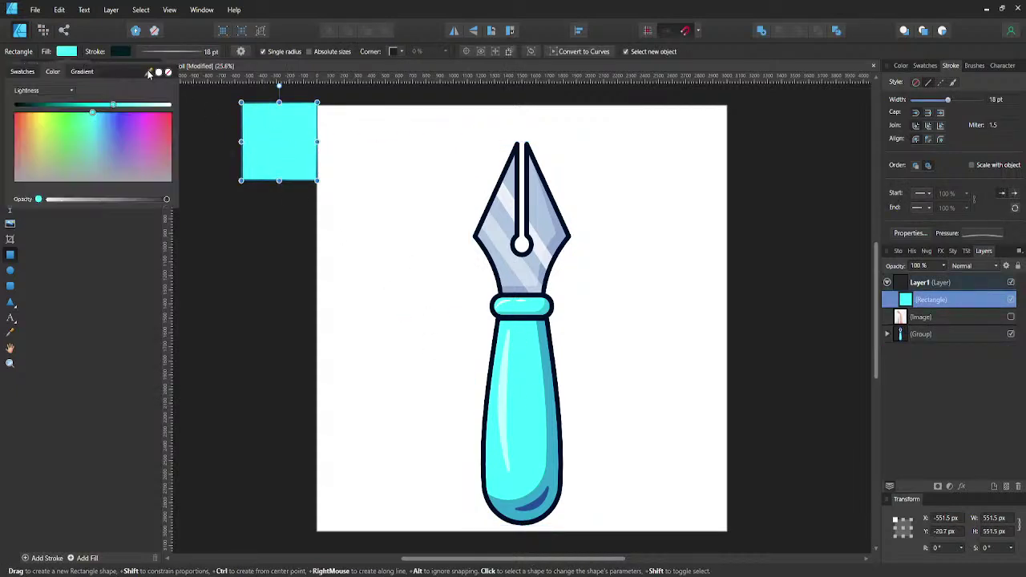
# - Copy the cyan square below itself and fill the copy with the nib's light blue-grey
pyautogui.moveTo(148, 73); pyautogui.dragTo(518, 371)
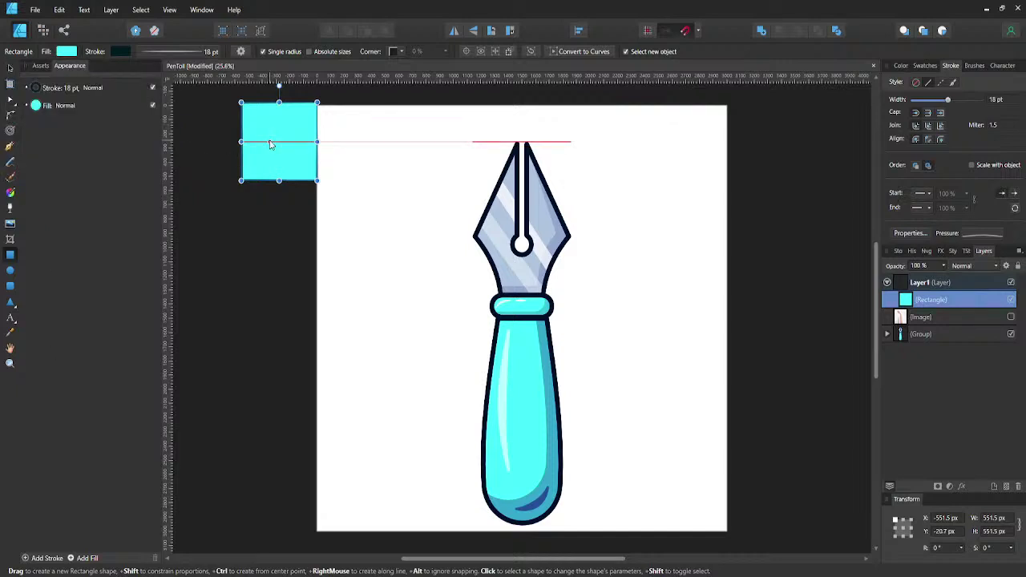
pyautogui.press('v')
pyautogui.moveTo(282, 156); pyautogui.dragTo(289, 224)
pyautogui.click(67, 51)
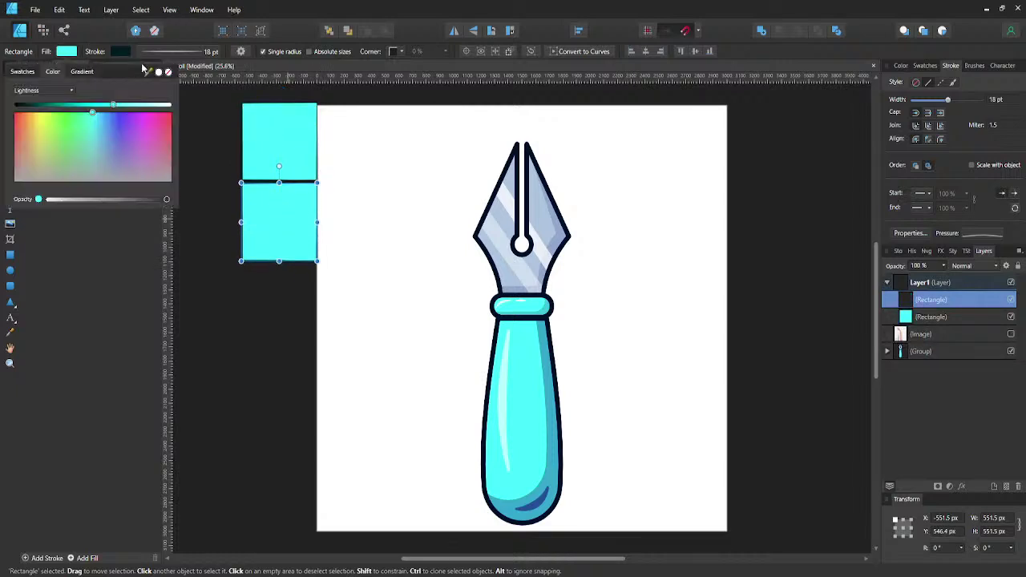
pyautogui.moveTo(148, 69); pyautogui.dragTo(542, 222)
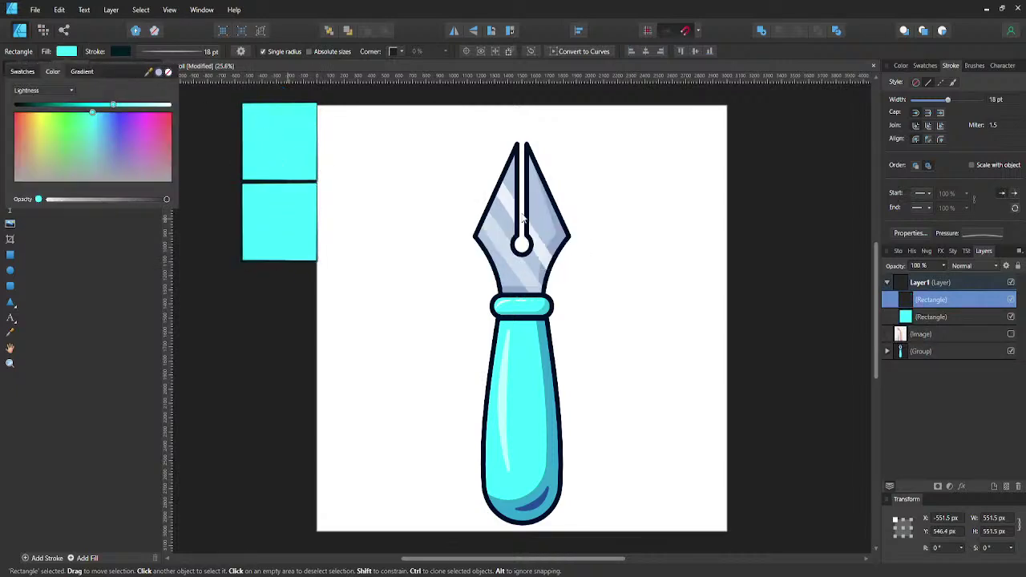
pyautogui.click(158, 72)
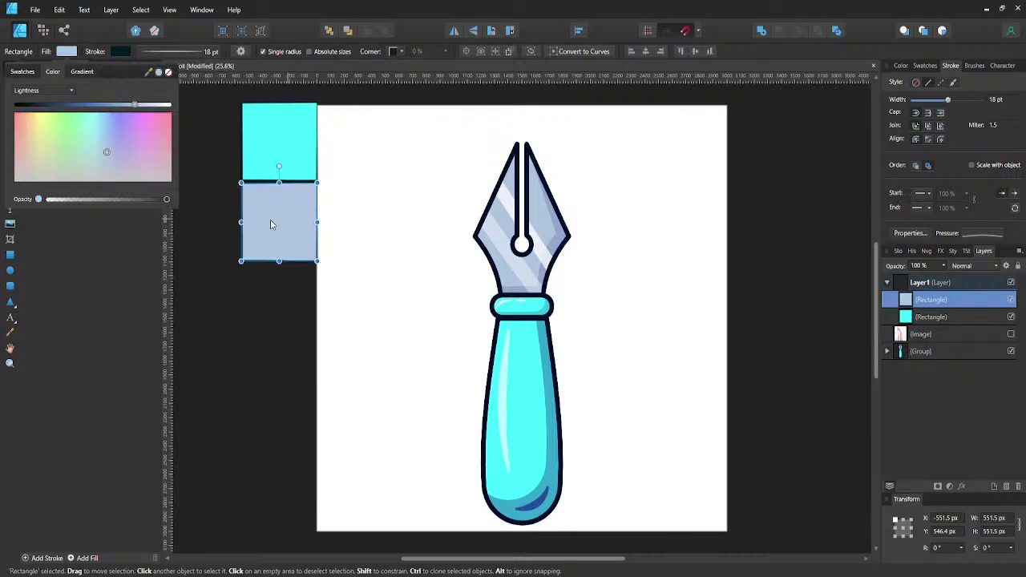
# - Add two more swatches below: a darker nib blue-grey and the collar's teal
pyautogui.hotkey('ctrl', 'j')
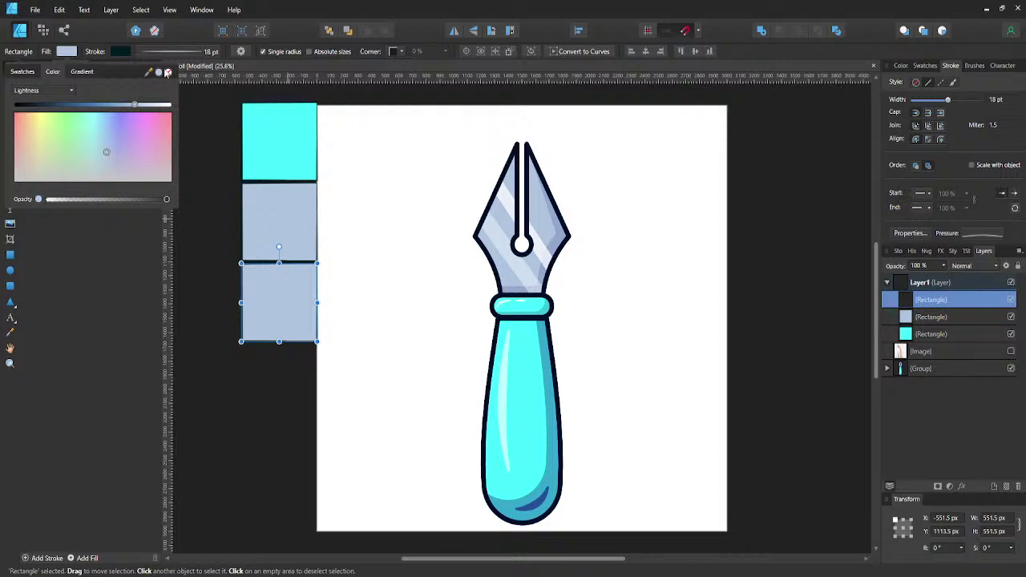
pyautogui.moveTo(149, 73); pyautogui.dragTo(554, 241)
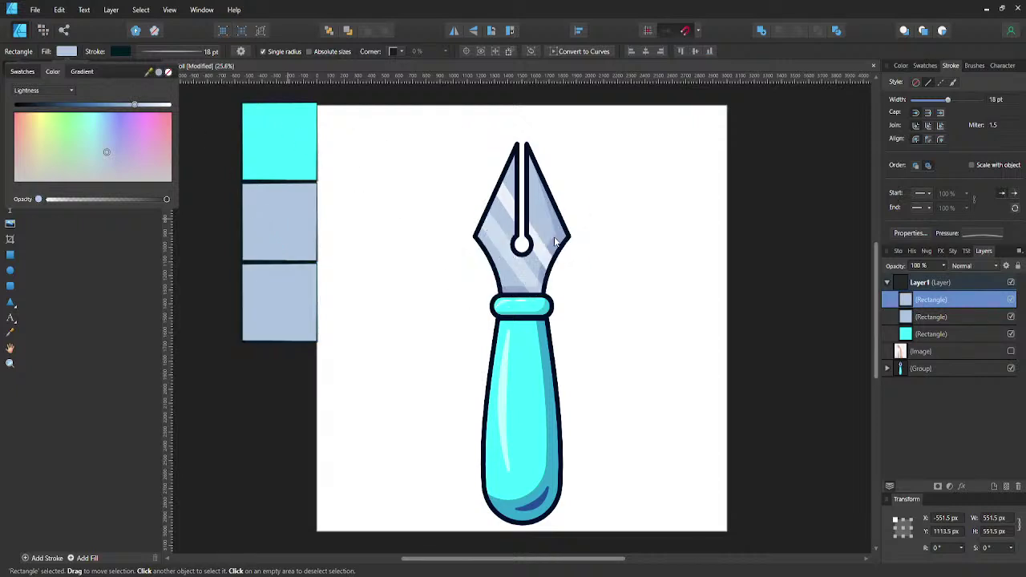
pyautogui.click(168, 73)
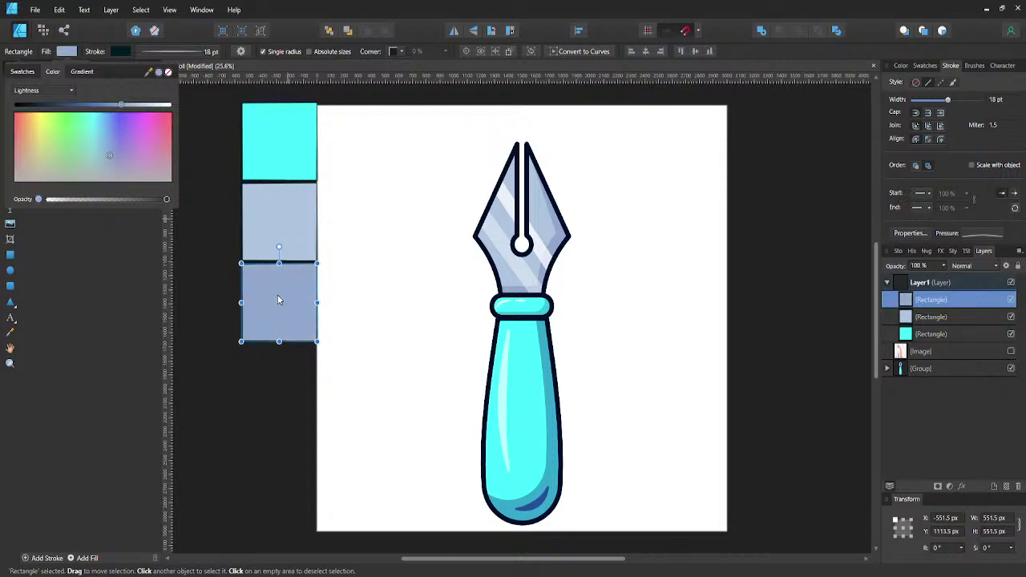
pyautogui.hotkey('ctrl', 'j')
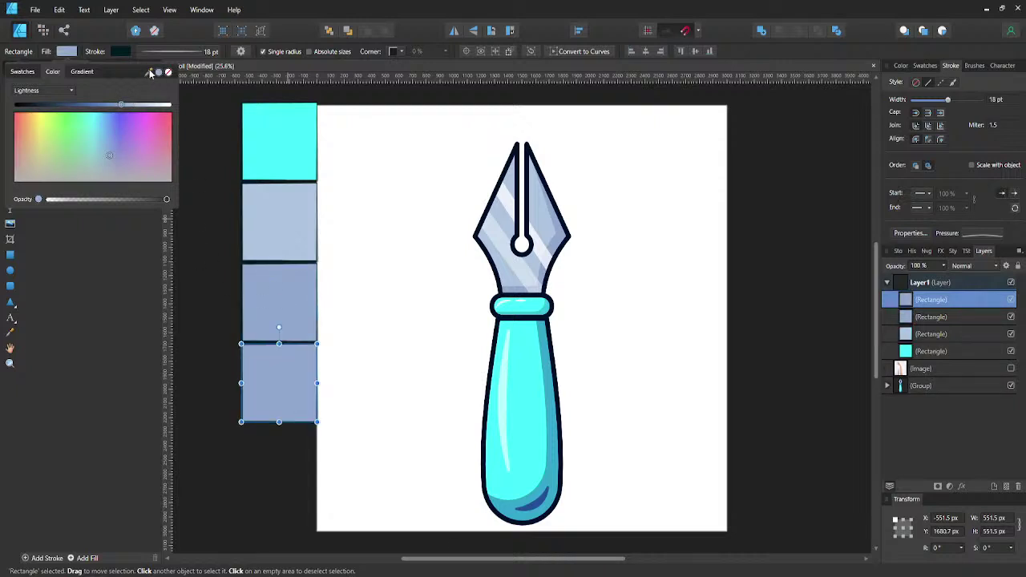
pyautogui.moveTo(151, 72); pyautogui.dragTo(547, 366)
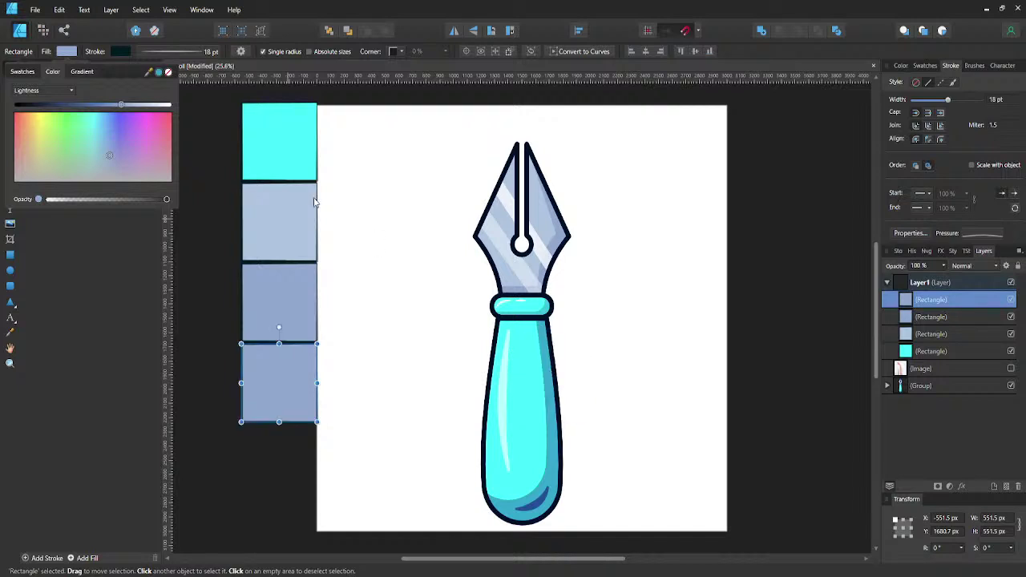
pyautogui.click(159, 73)
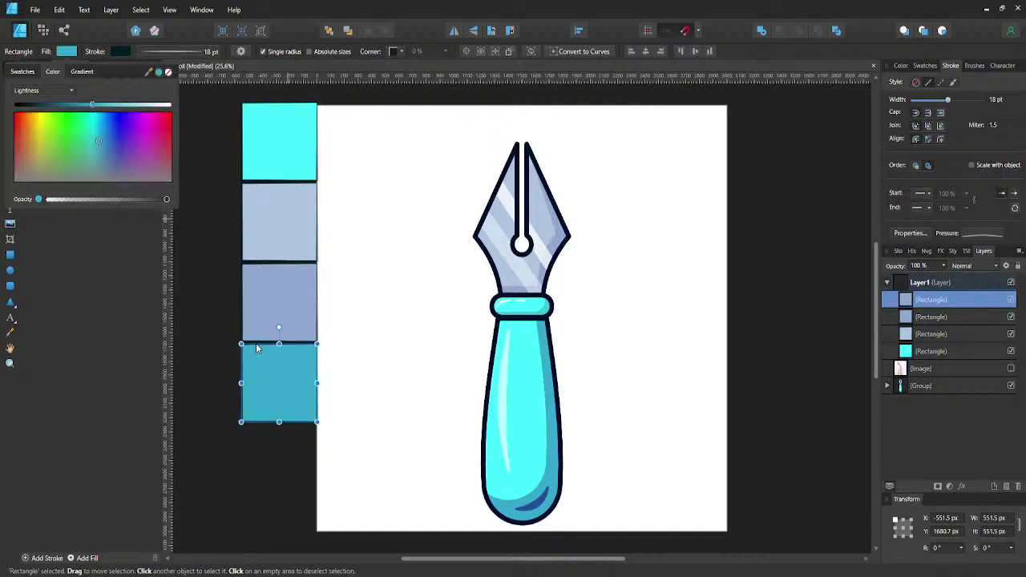
# - Add swatches sampled from the handle's bottom blue and the handle's cyan
pyautogui.hotkey('ctrl', 'j')
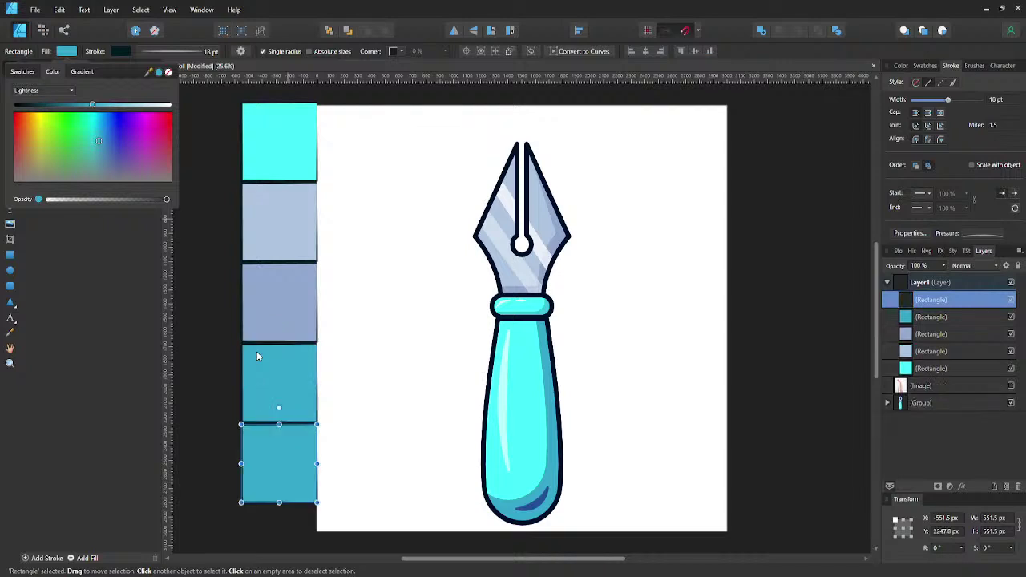
pyautogui.moveTo(149, 72); pyautogui.dragTo(539, 501)
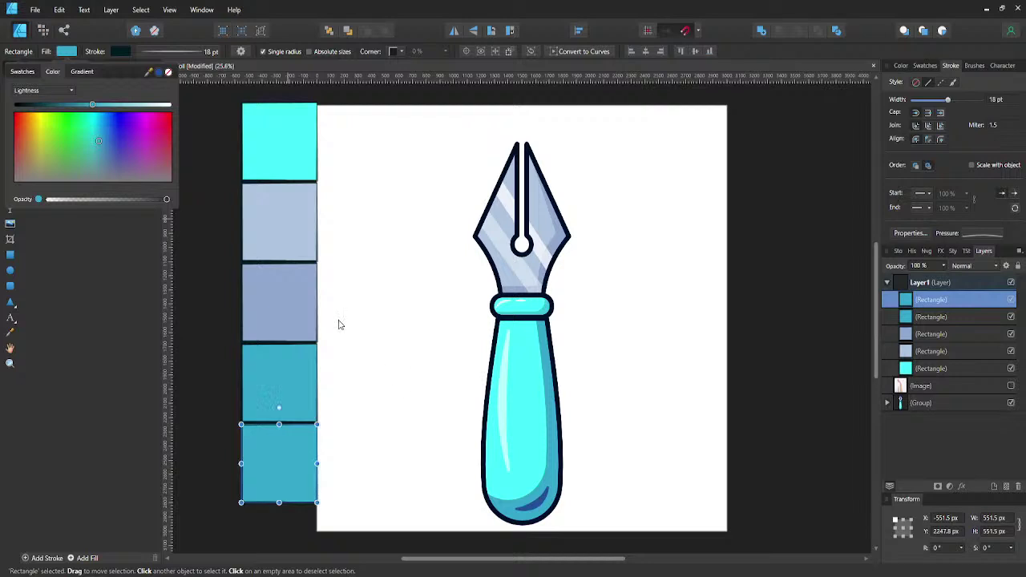
pyautogui.click(158, 72)
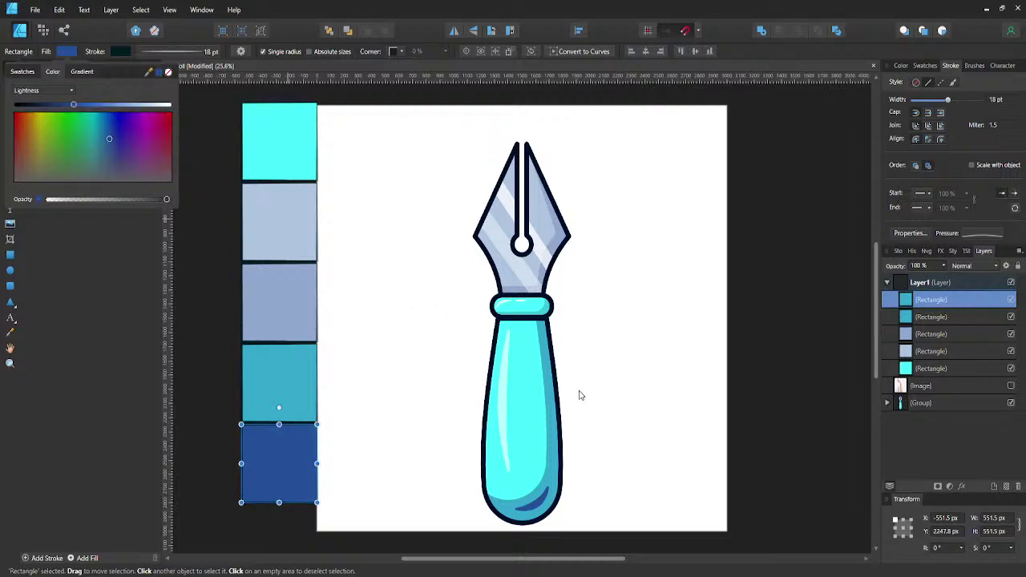
pyautogui.scroll(-1, 285, 406)
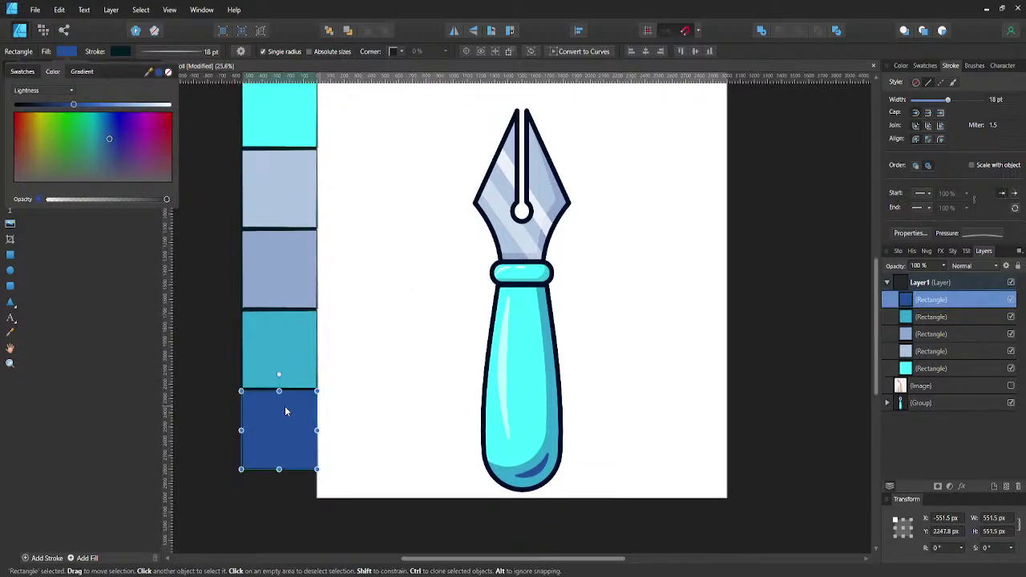
pyautogui.scroll(-2, 287, 403)
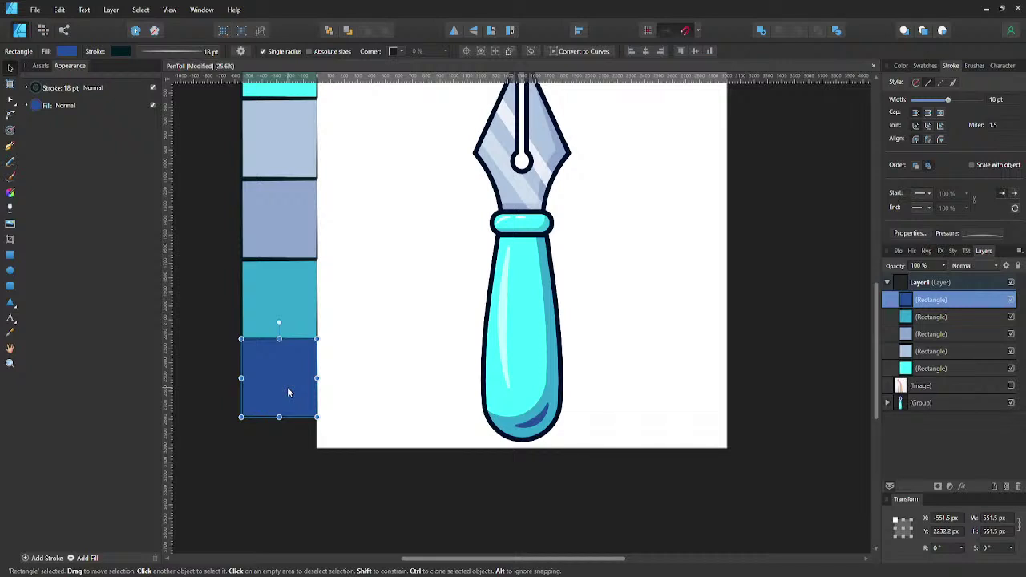
pyautogui.hotkey('ctrl', 'j')
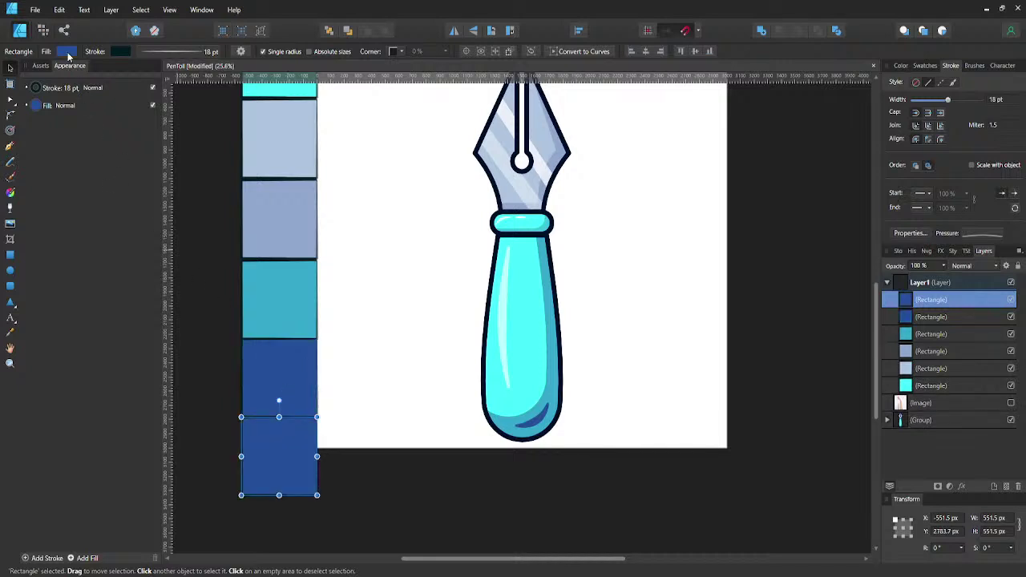
pyautogui.click(68, 52)
pyautogui.moveTo(150, 76); pyautogui.dragTo(545, 230)
pyautogui.click(160, 74)
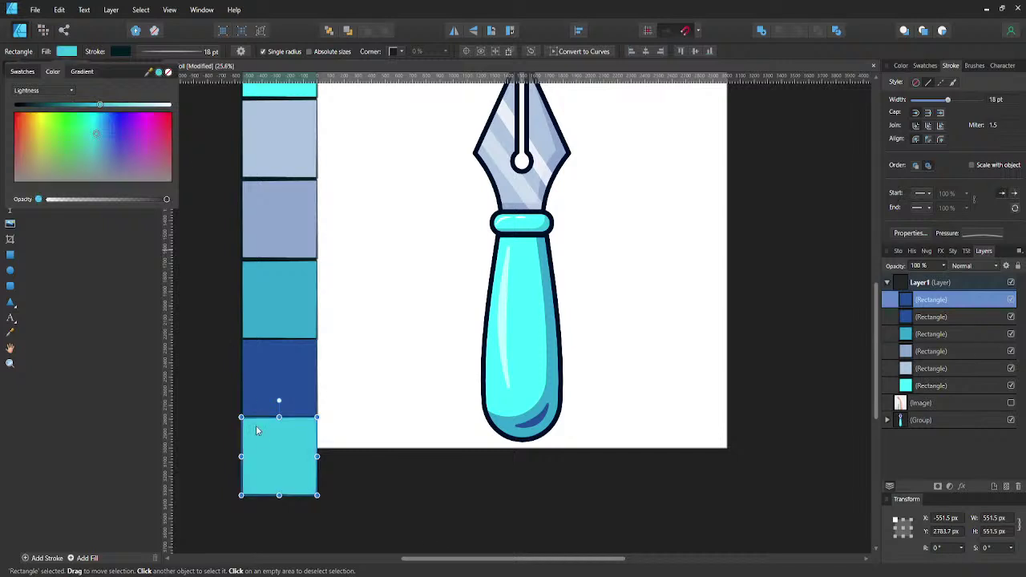
# - Reorder the column so the cyan and teal swatches sit above the dark blue one
pyautogui.moveTo(282, 370); pyautogui.dragTo(377, 400)
pyautogui.moveTo(299, 433); pyautogui.dragTo(298, 353)
pyautogui.moveTo(294, 313); pyautogui.dragTo(289, 463)
pyautogui.moveTo(293, 359); pyautogui.dragTo(293, 283)
pyautogui.moveTo(282, 453); pyautogui.dragTo(281, 384)
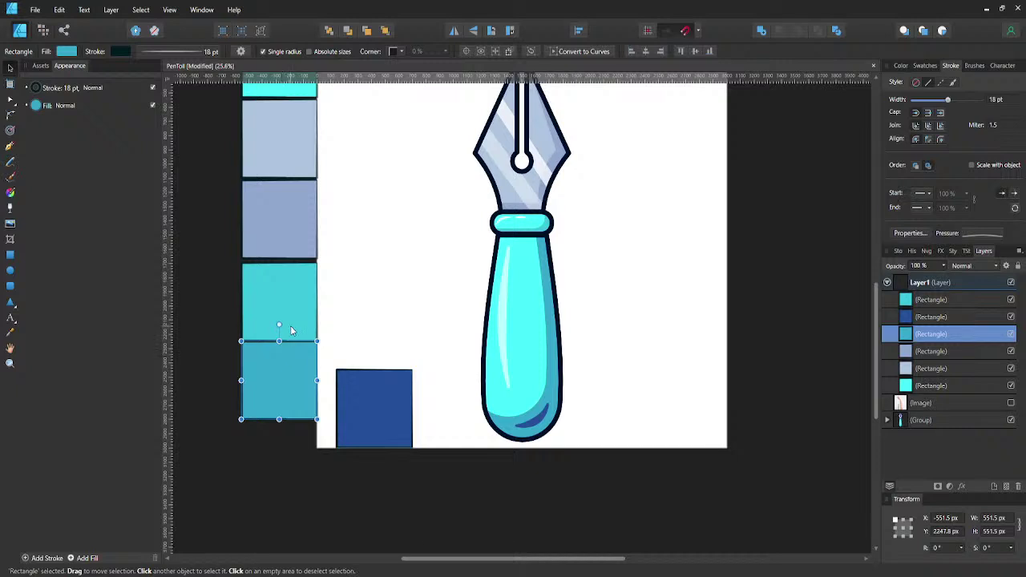
pyautogui.keyDown('shift'); pyautogui.click(290, 325); pyautogui.keyUp('shift')
pyautogui.hotkey('shift', 'Up')
pyautogui.hotkey('shift', 'Up')
pyautogui.hotkey('shift', 'Up')
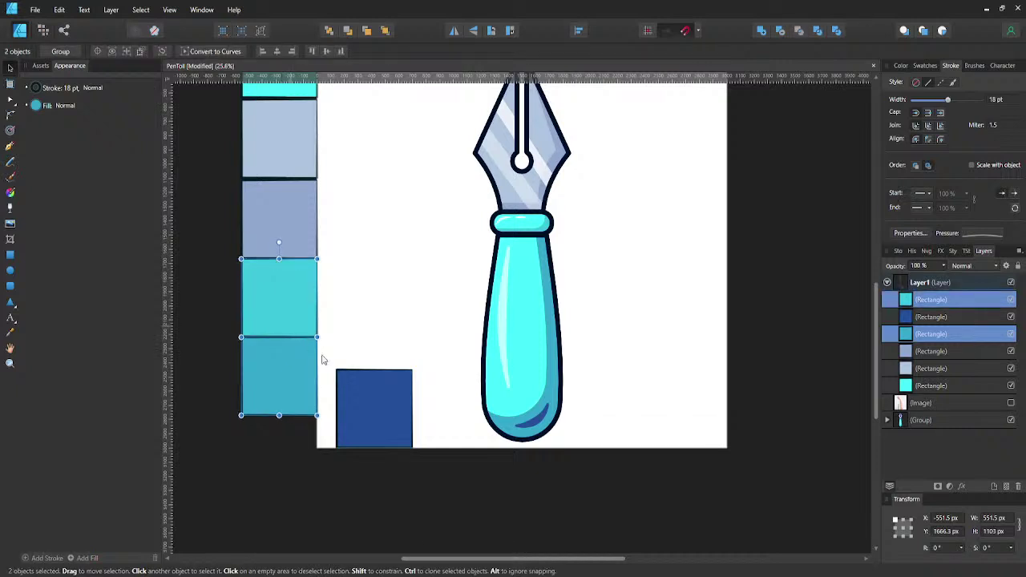
pyautogui.moveTo(361, 408); pyautogui.dragTo(271, 457)
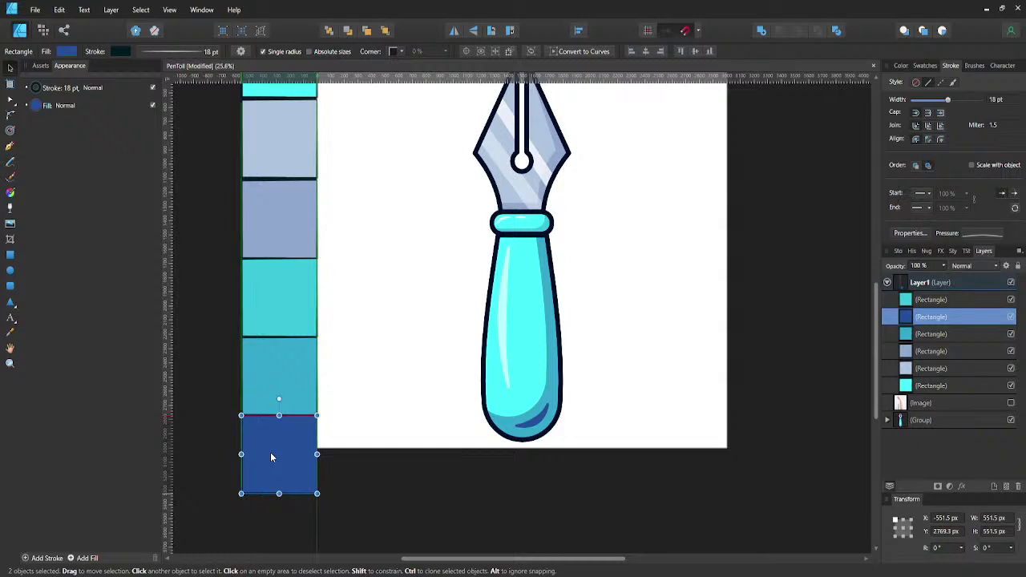
pyautogui.click(433, 302)
# - Close the gaps between swatches and move the dark blue swatch to the bottom
pyautogui.scroll(1, 435, 300)
pyautogui.scroll(2, 440, 301)
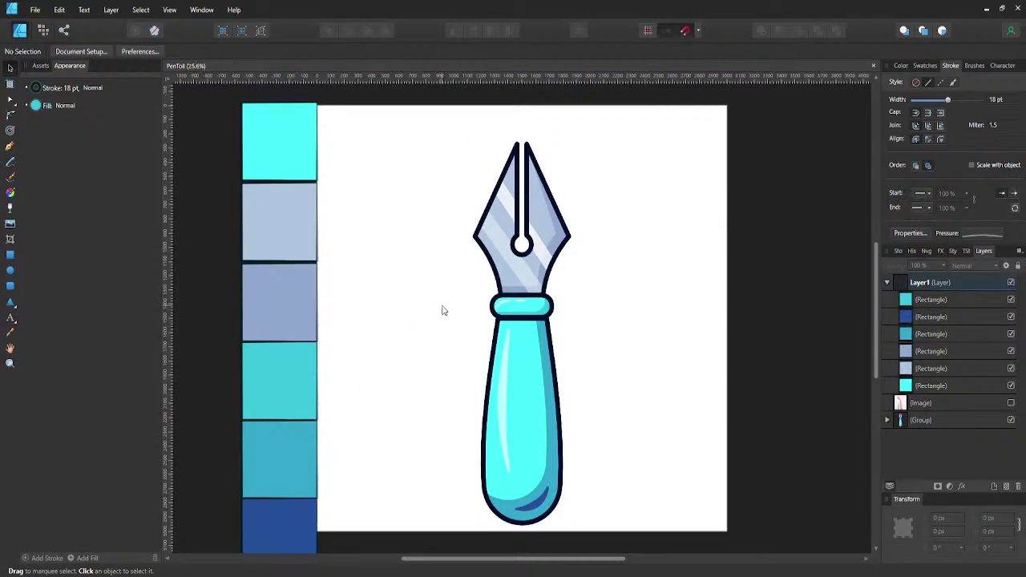
pyautogui.scroll(-3, 429, 307)
pyautogui.click(289, 466)
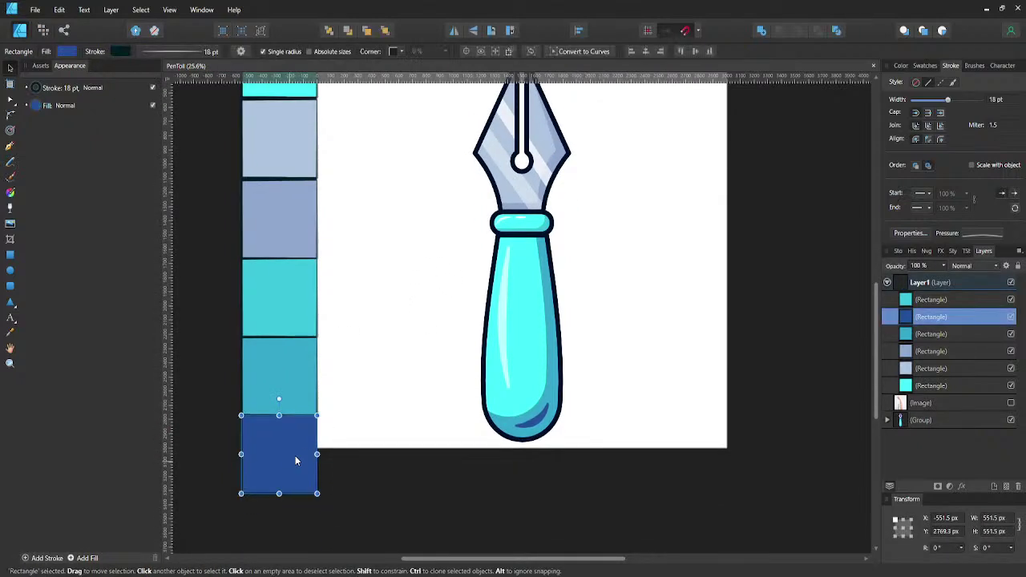
pyautogui.scroll(-2, 298, 478)
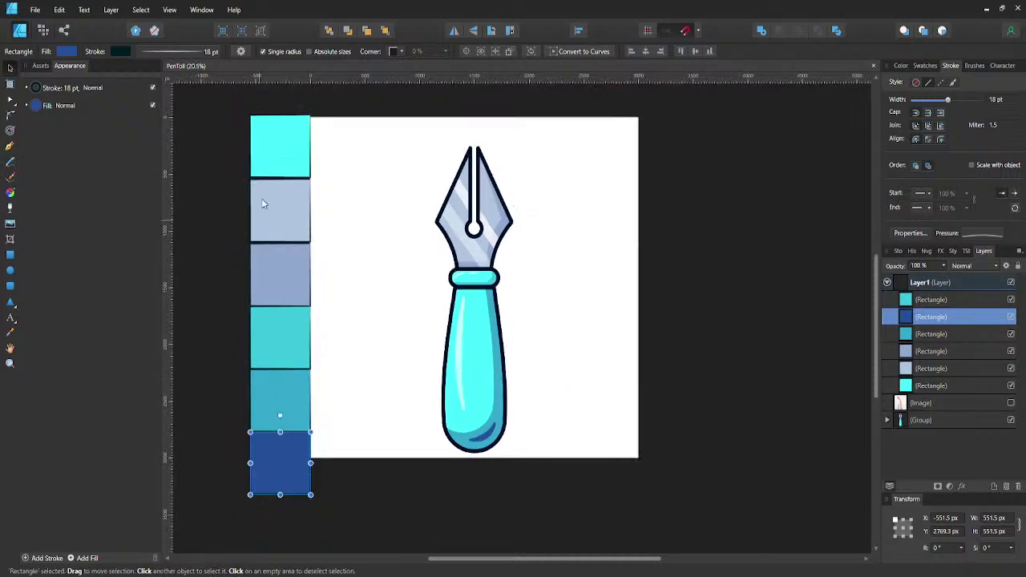
pyautogui.click(283, 276)
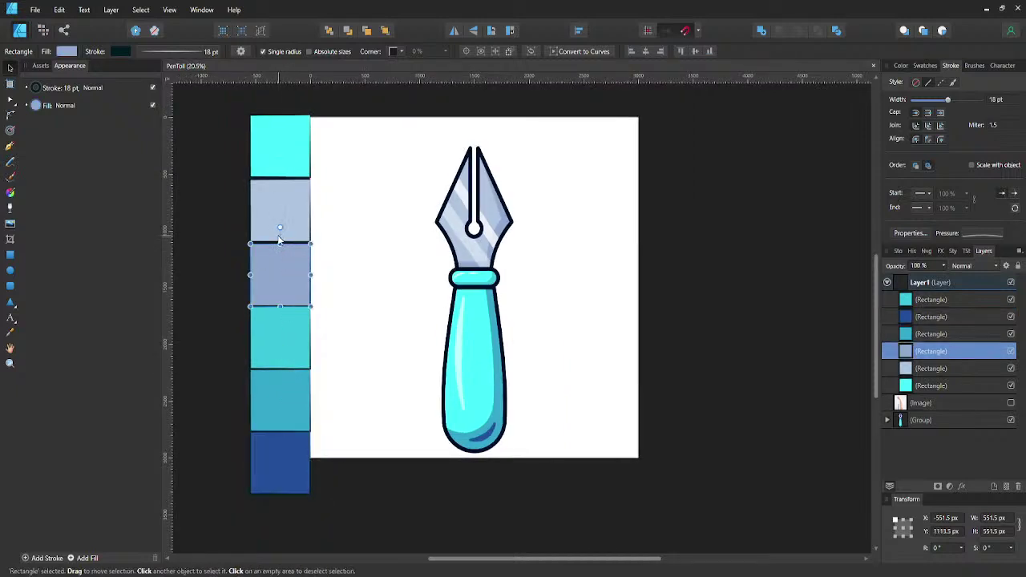
pyautogui.keyDown('shift'); pyautogui.click(282, 223); pyautogui.keyUp('shift')
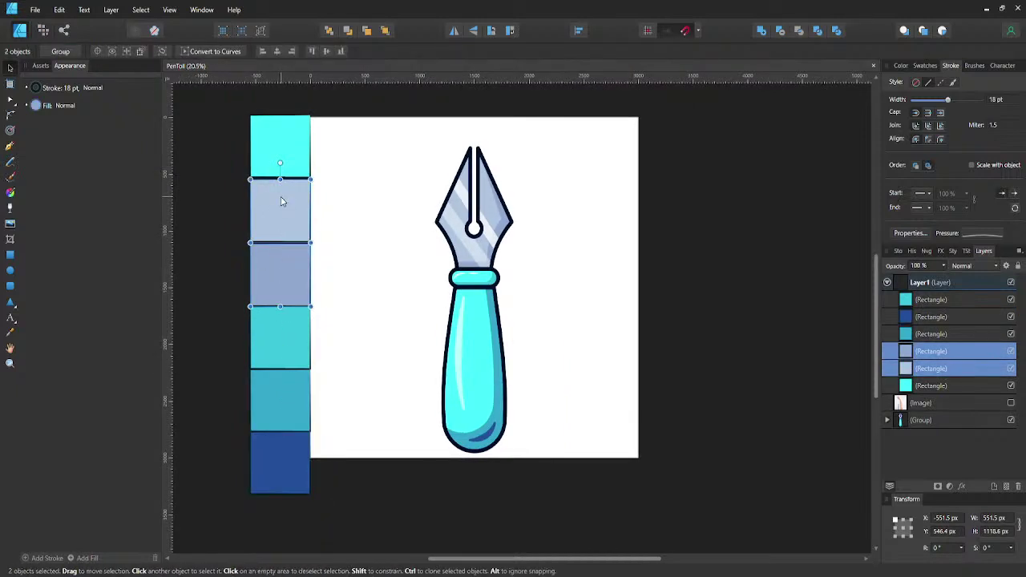
pyautogui.click(294, 351)
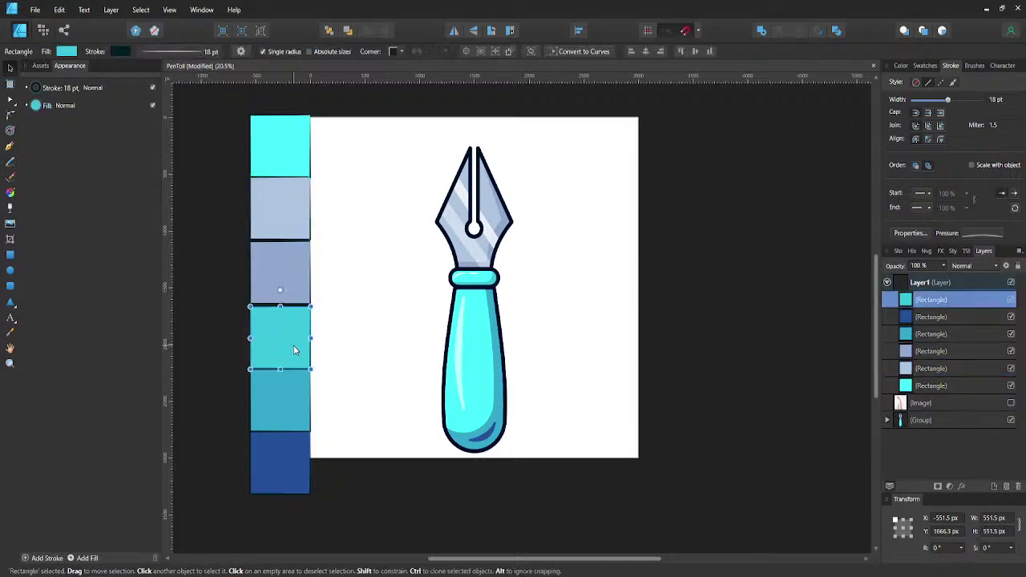
pyautogui.keyDown('shift'); pyautogui.click(277, 452); pyautogui.keyUp('shift')
pyautogui.moveTo(278, 452); pyautogui.dragTo(278, 456)
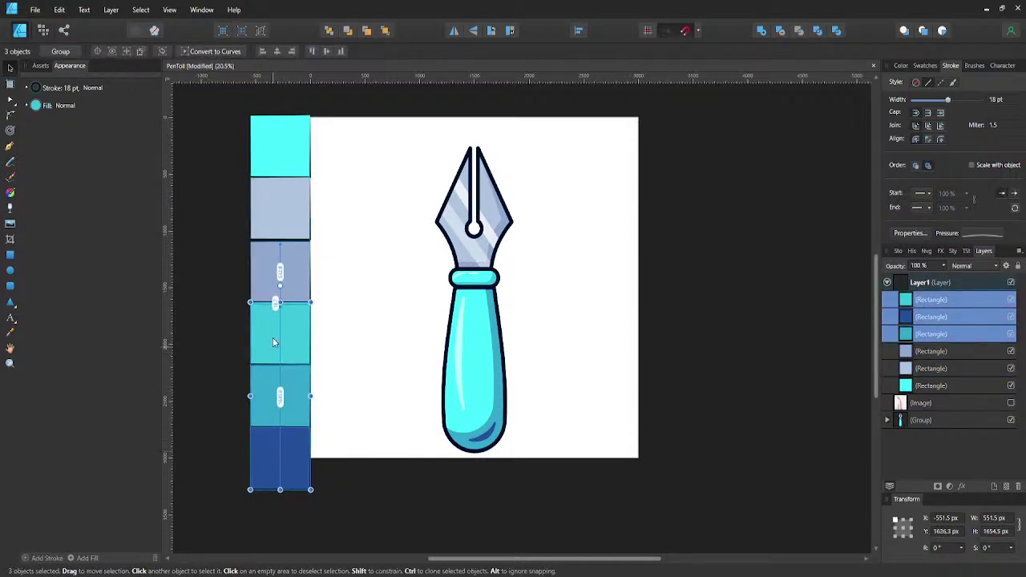
pyautogui.click(305, 276)
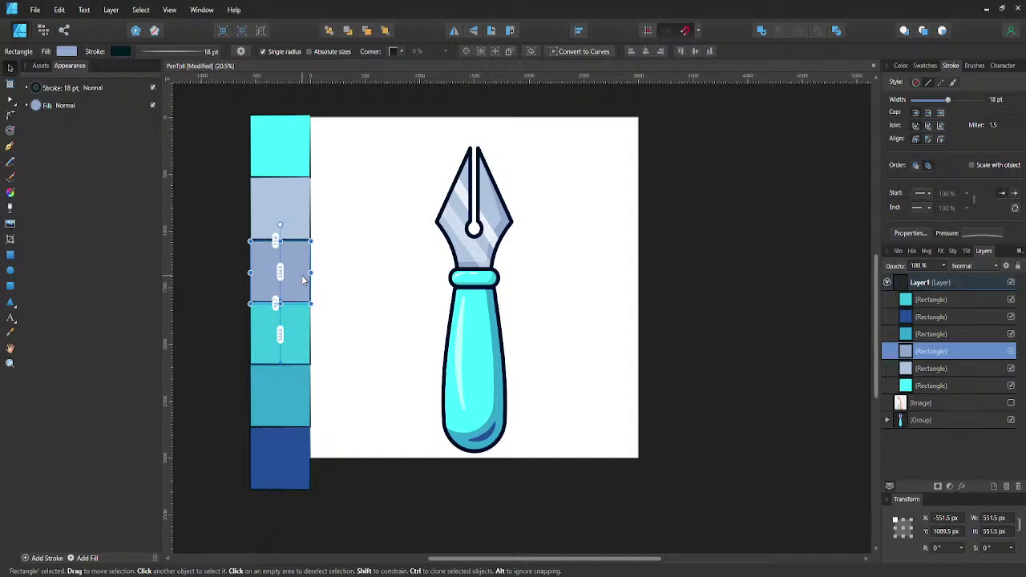
pyautogui.click(300, 471)
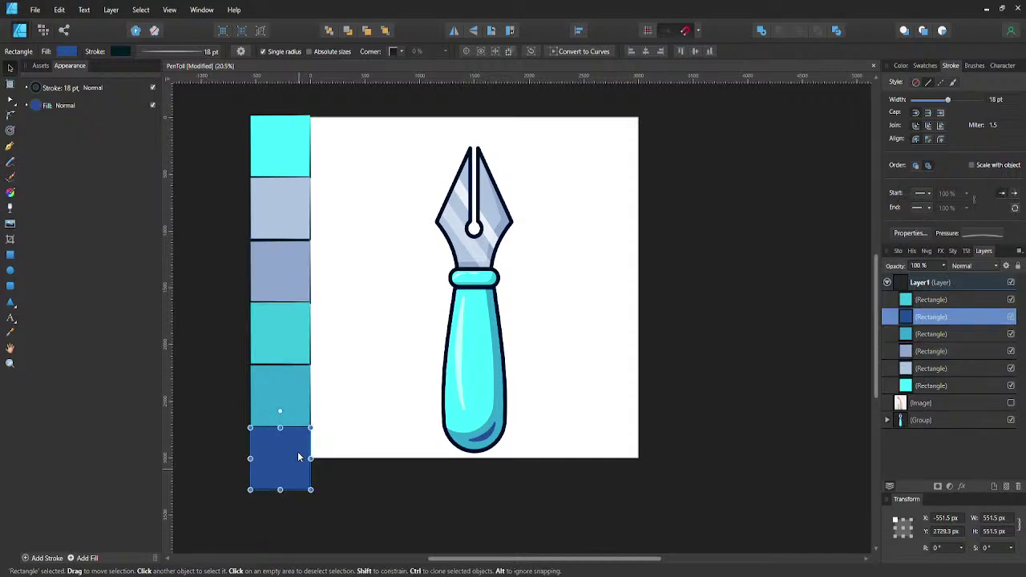
pyautogui.scroll(-2, 295, 463)
pyautogui.moveTo(280, 417); pyautogui.dragTo(286, 478)
# - Add a final swatch filled with the pen outline's navy and save the document
pyautogui.hotkey('ctrl', 'j')
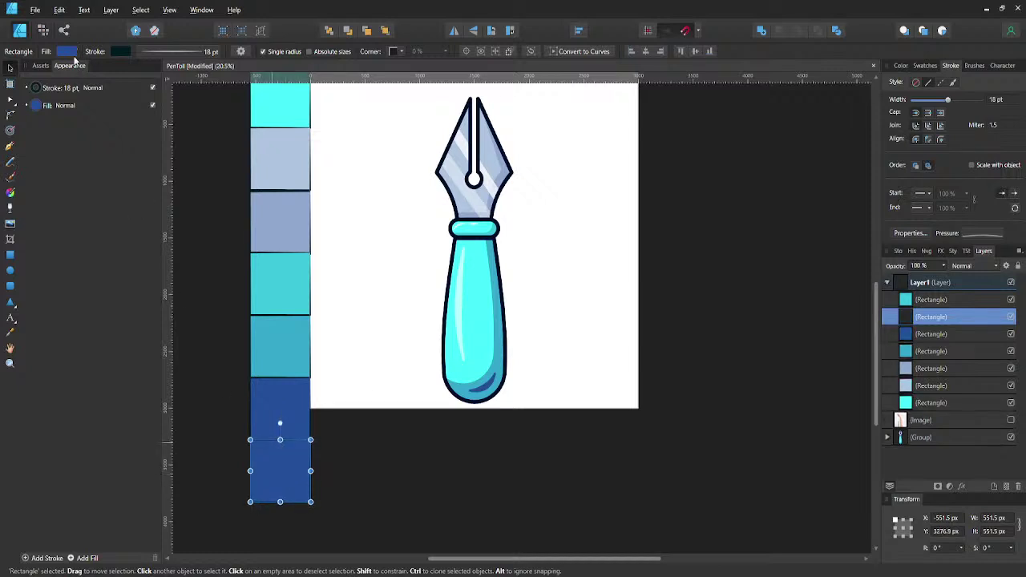
pyautogui.click(69, 53)
pyautogui.moveTo(148, 71); pyautogui.dragTo(503, 194)
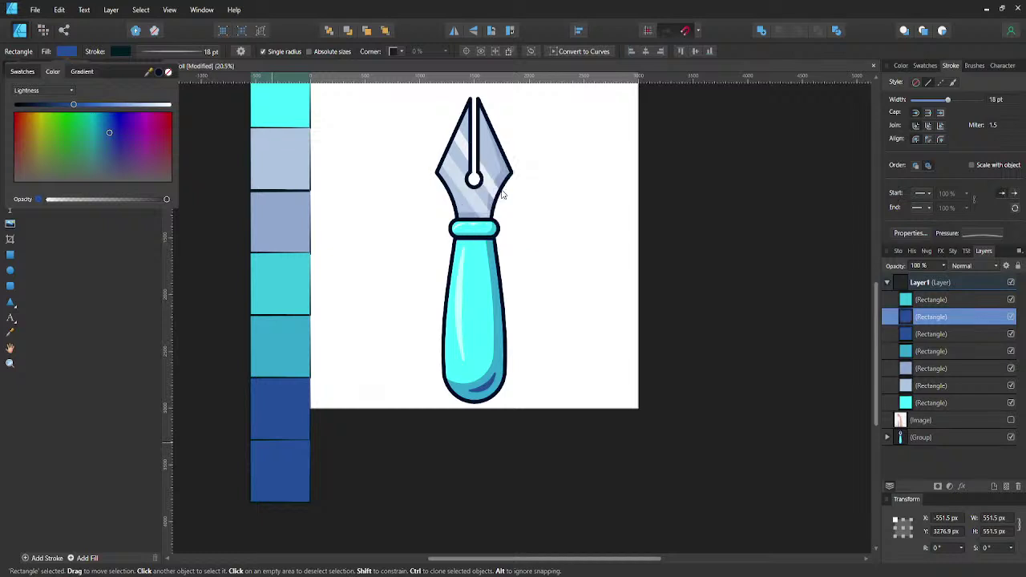
pyautogui.click(360, 261)
pyautogui.hotkey('ctrl', 's')
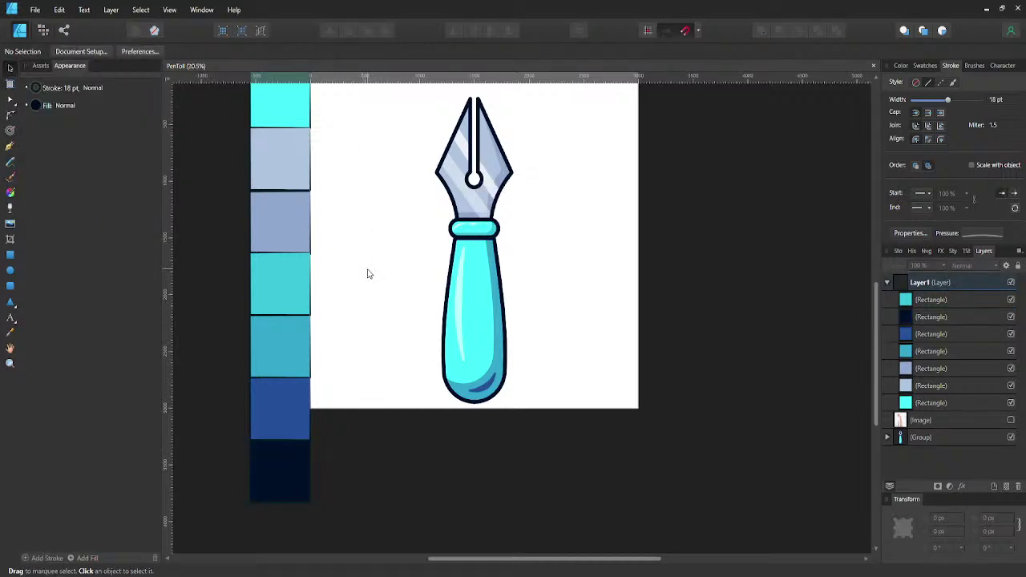
pyautogui.scroll(1, 366, 268)
# - Hide the pen illustration and draw a circle on the page, moved to the top layer level
pyautogui.click(887, 283)
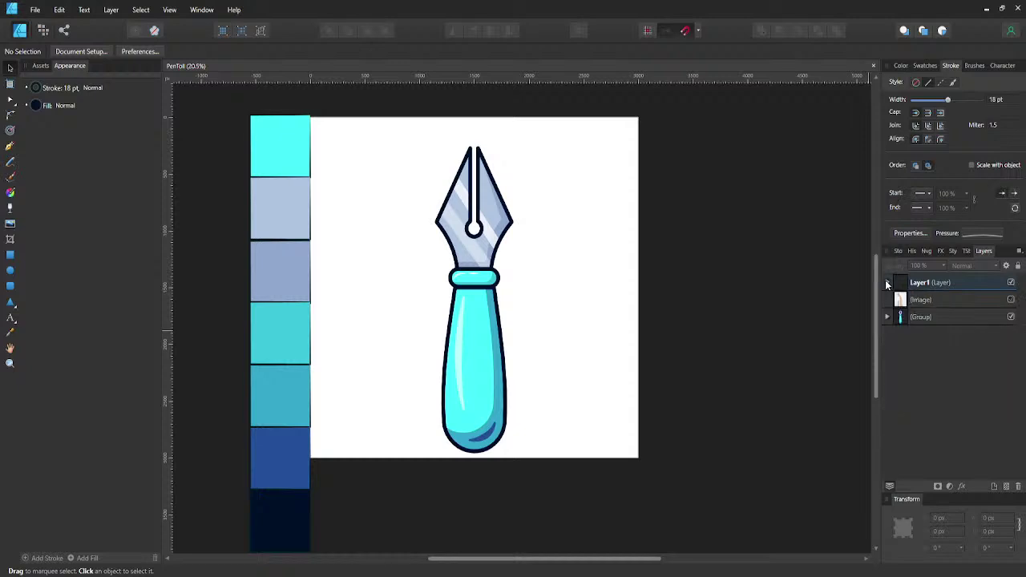
pyautogui.click(1011, 317)
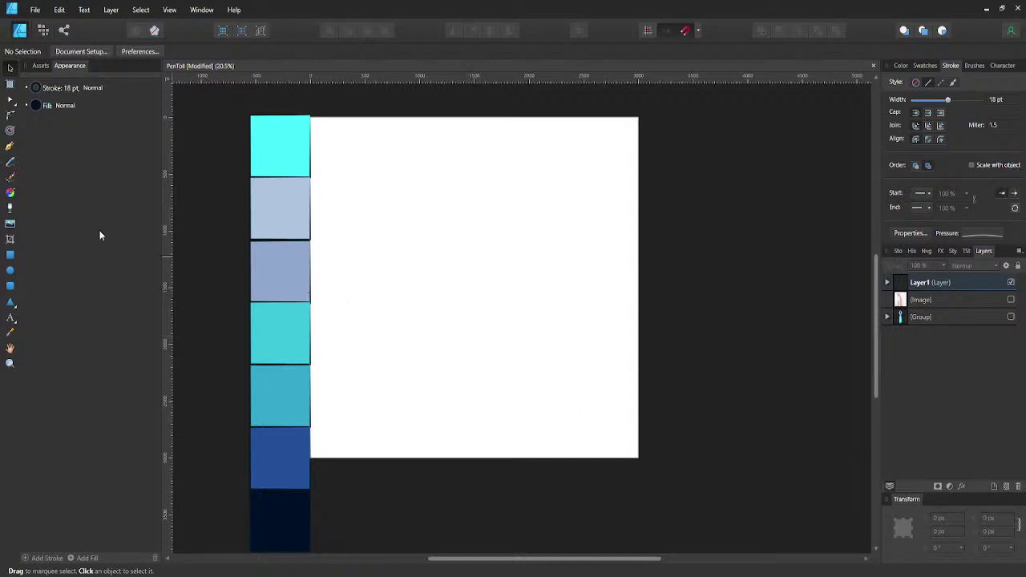
pyautogui.click(9, 255)
pyautogui.click(10, 271)
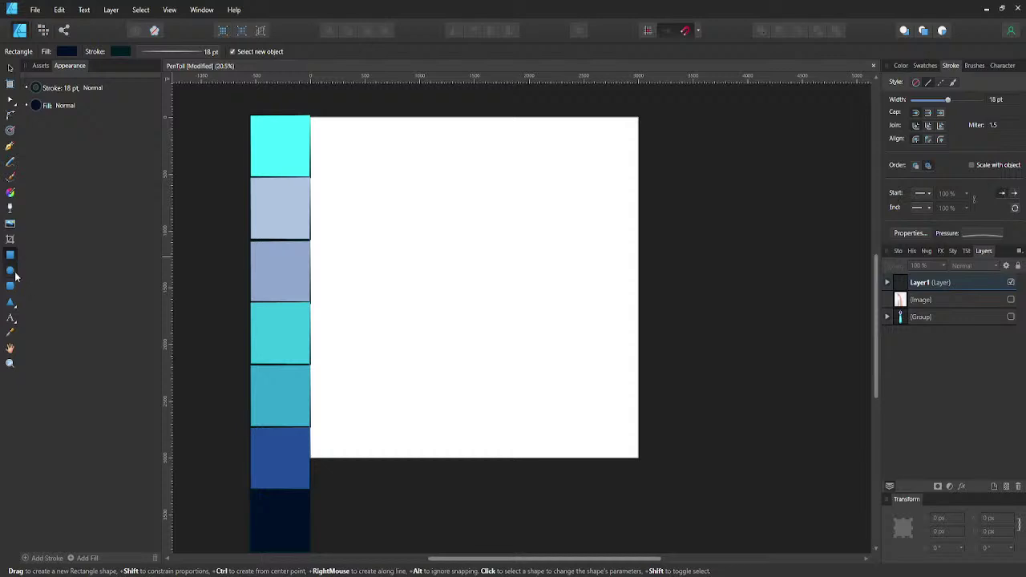
pyautogui.moveTo(465, 234); pyautogui.dragTo(529, 302)
pyautogui.press('v')
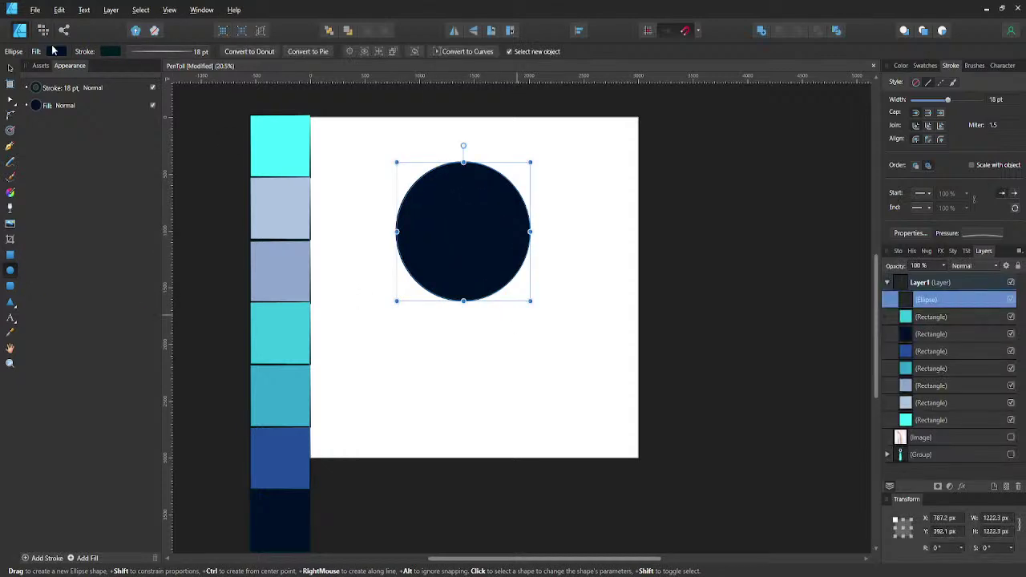
pyautogui.moveTo(458, 202); pyautogui.dragTo(482, 264)
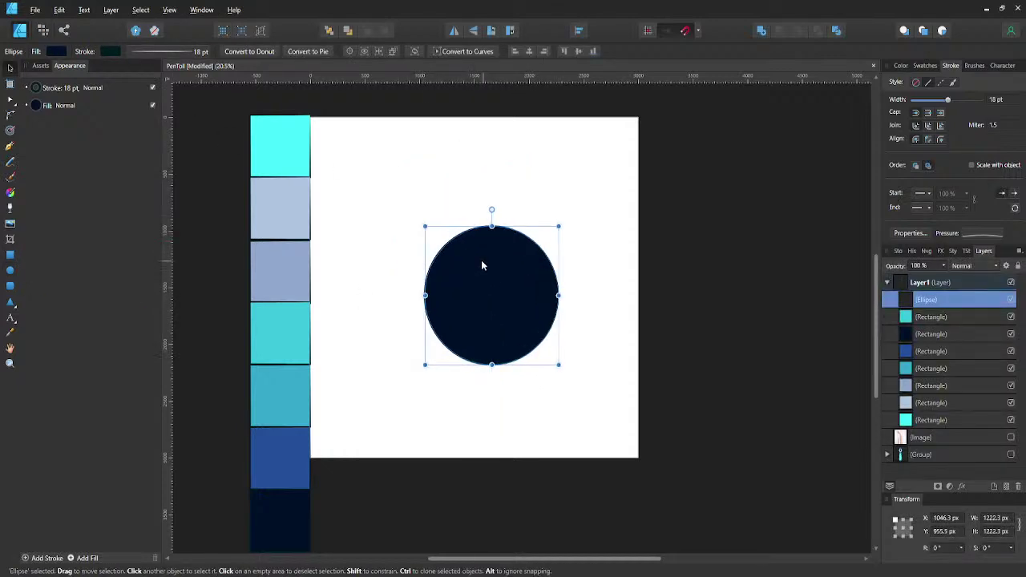
pyautogui.moveTo(928, 293); pyautogui.dragTo(932, 279)
pyautogui.click(888, 302)
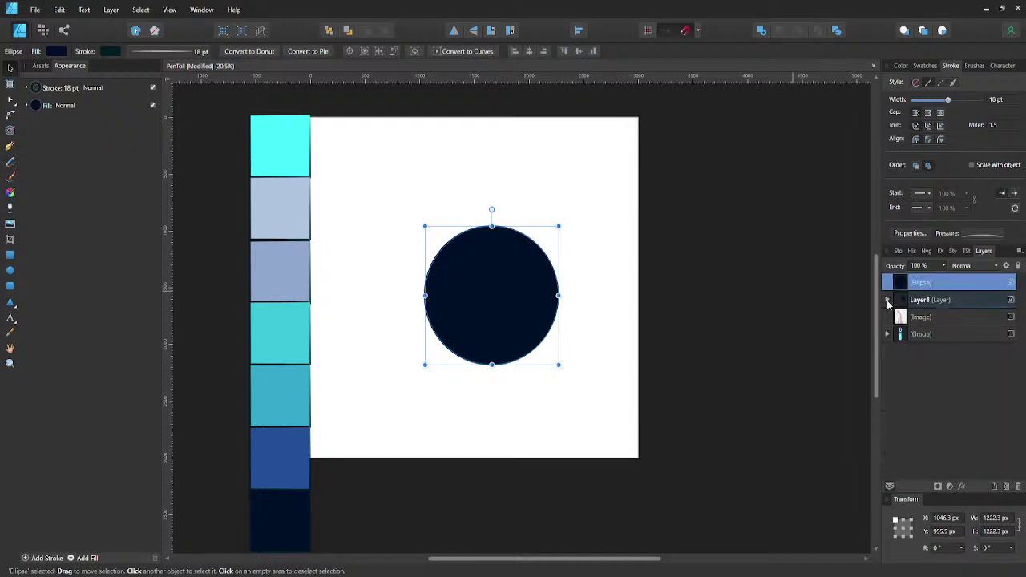
pyautogui.moveTo(460, 280); pyautogui.dragTo(284, 191)
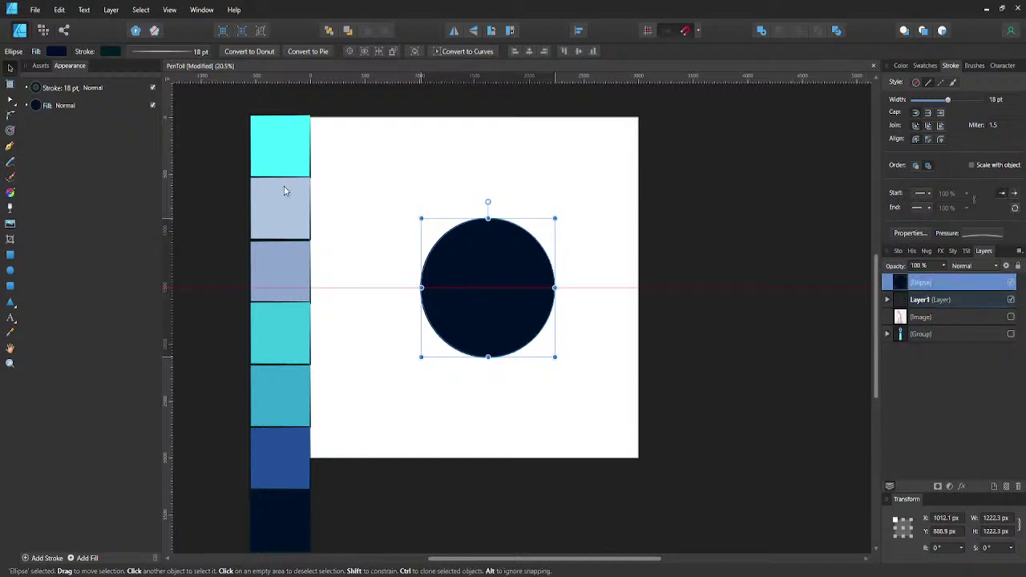
# - Fill the circle with the cyan swatch colour and remove its outline
pyautogui.click(57, 52)
pyautogui.moveTo(149, 73); pyautogui.dragTo(282, 137)
pyautogui.click(160, 73)
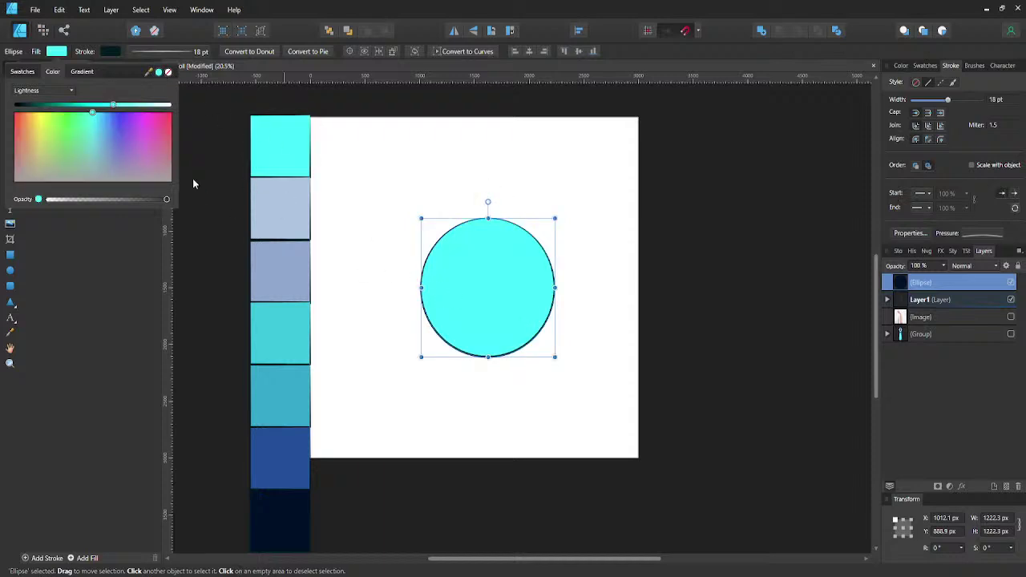
pyautogui.click(112, 52)
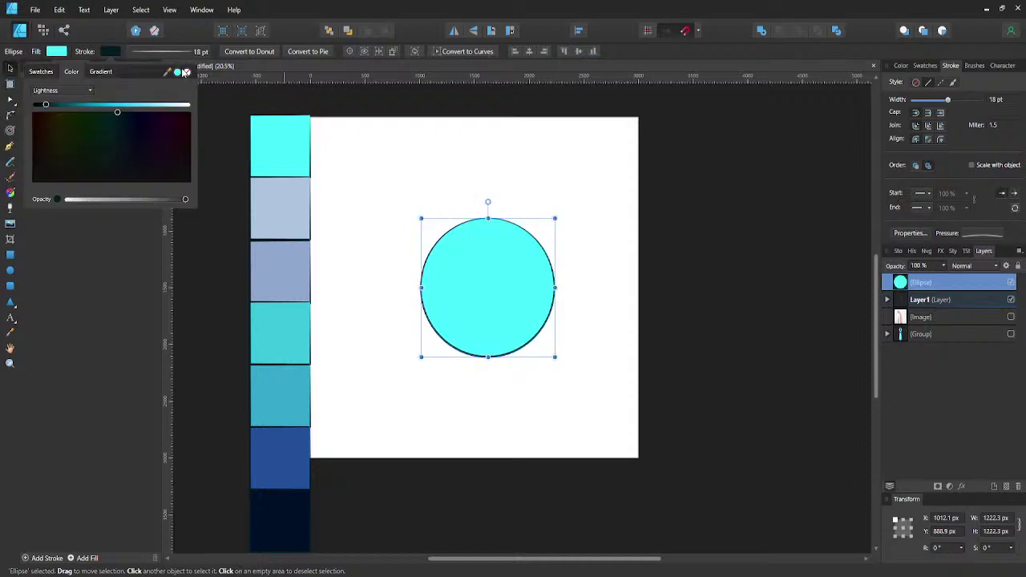
pyautogui.click(186, 73)
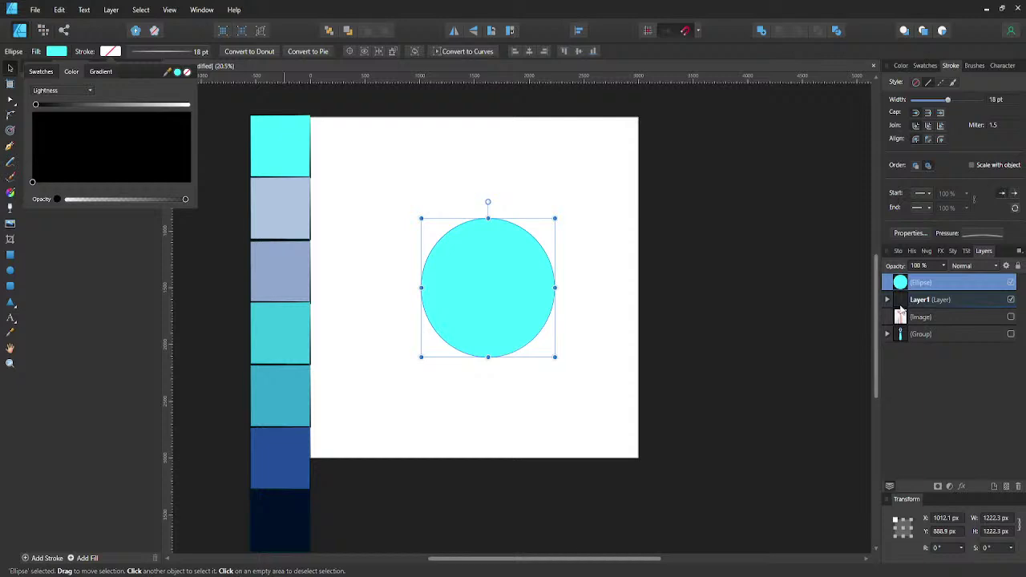
pyautogui.click(464, 274)
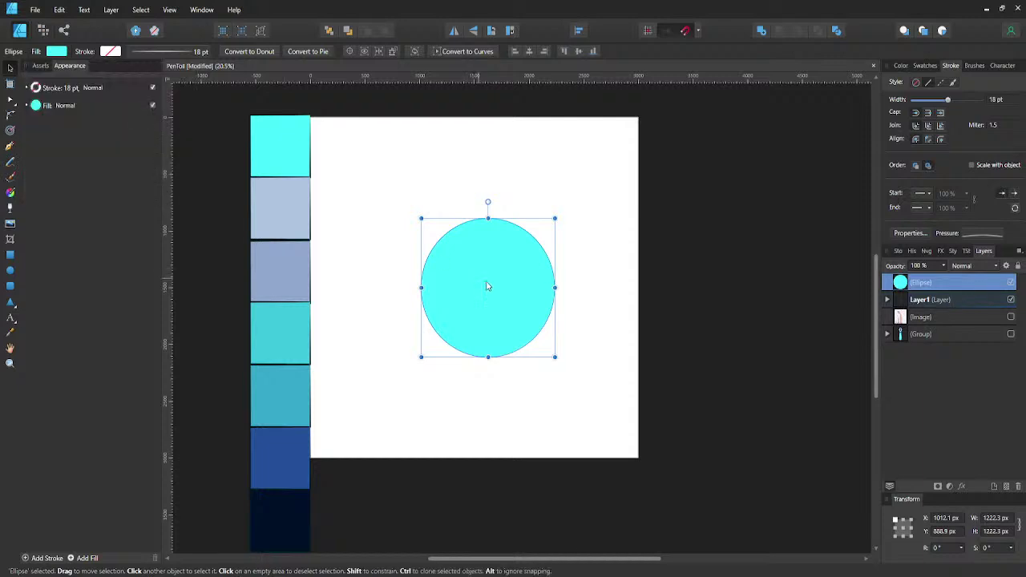
# - Add a smaller teal copy of the circle near its top plus a second one to the right
pyautogui.hotkey('ctrl', 'j')
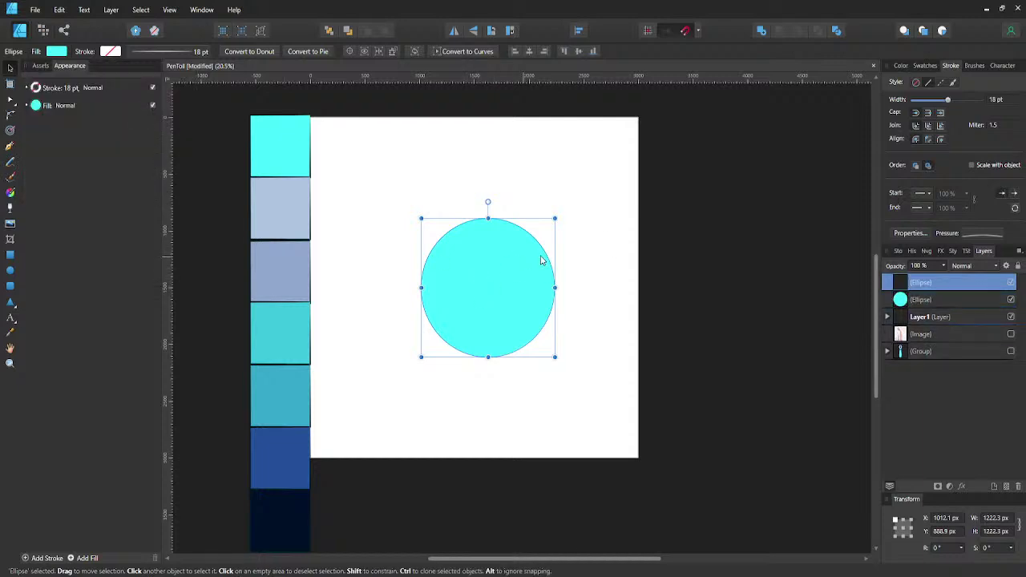
pyautogui.moveTo(555, 218); pyautogui.dragTo(488, 240)
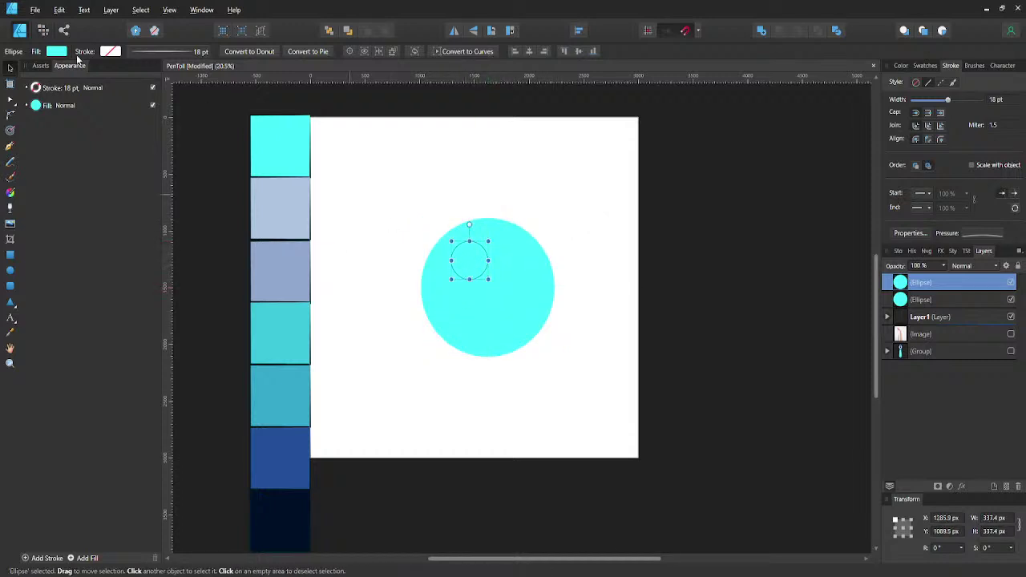
pyautogui.click(56, 51)
pyautogui.moveTo(147, 71); pyautogui.dragTo(277, 272)
pyautogui.click(158, 74)
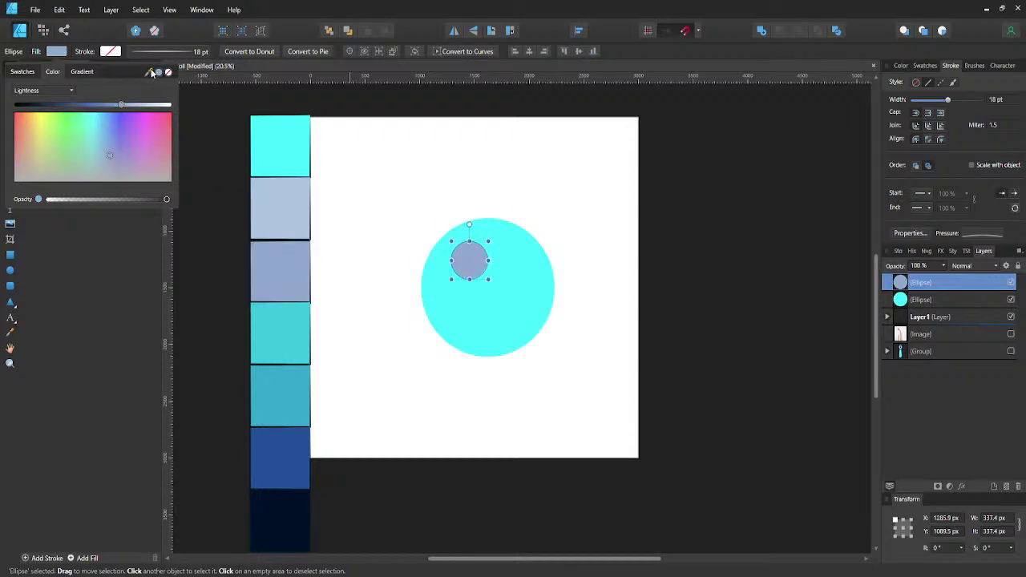
pyautogui.moveTo(147, 72); pyautogui.dragTo(287, 347)
pyautogui.click(158, 74)
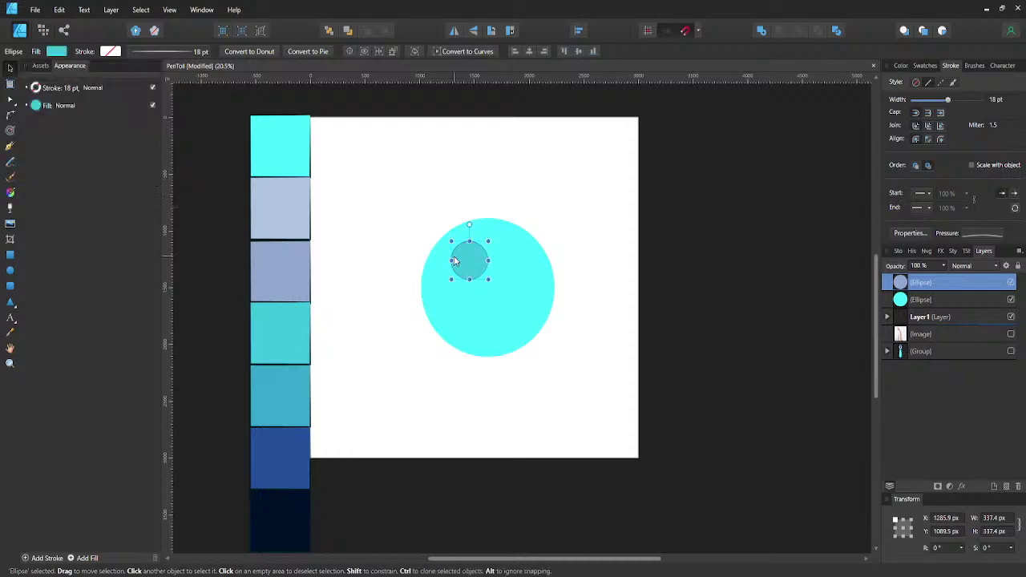
pyautogui.moveTo(467, 265); pyautogui.dragTo(548, 275)
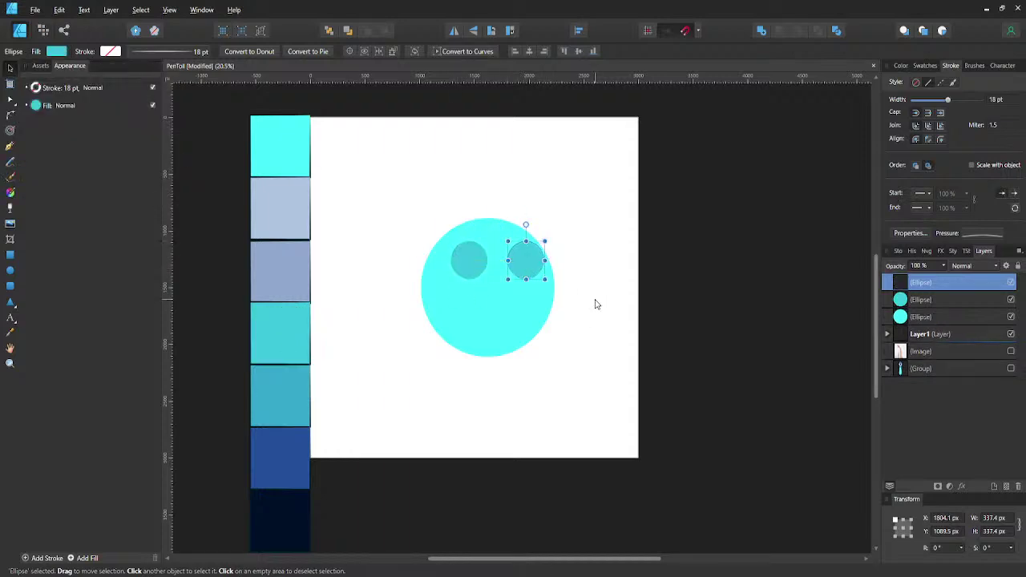
pyautogui.click(756, 378)
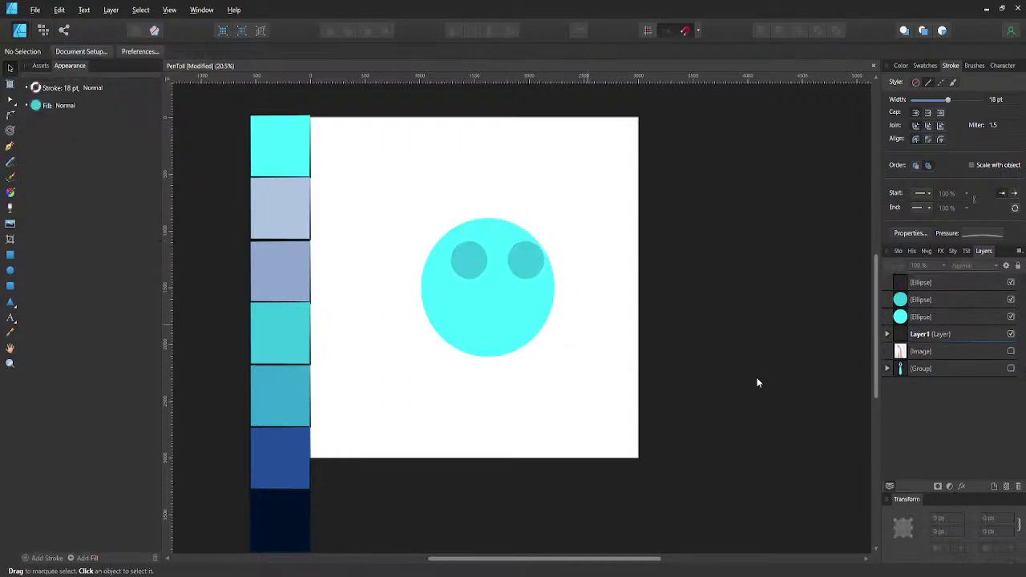
pyautogui.click(926, 317)
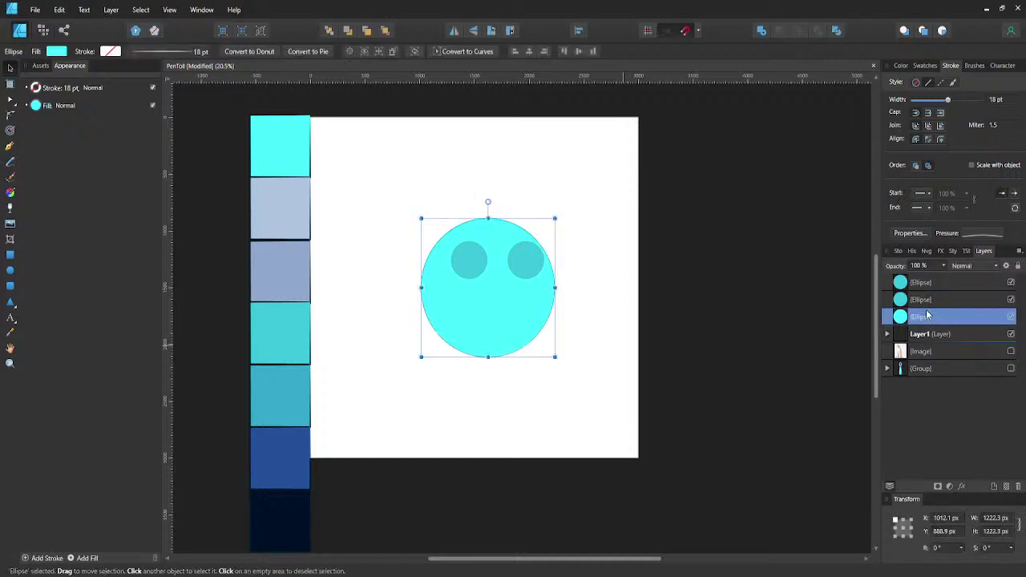
pyautogui.keyDown('shift'); pyautogui.click(923, 290); pyautogui.keyUp('shift')
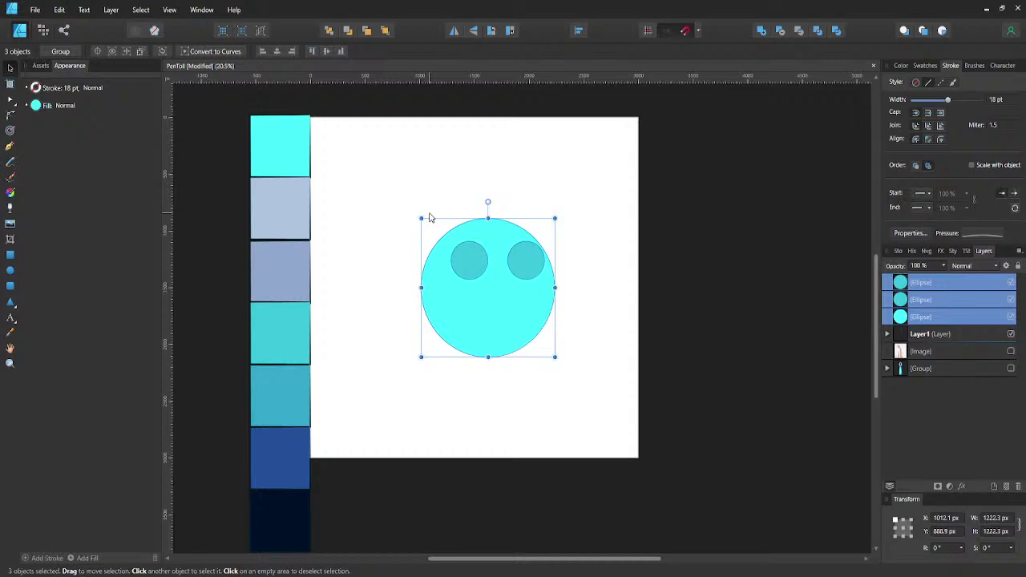
# - Delete the three circles and make the pen illustration visible again
pyautogui.press('Delete')
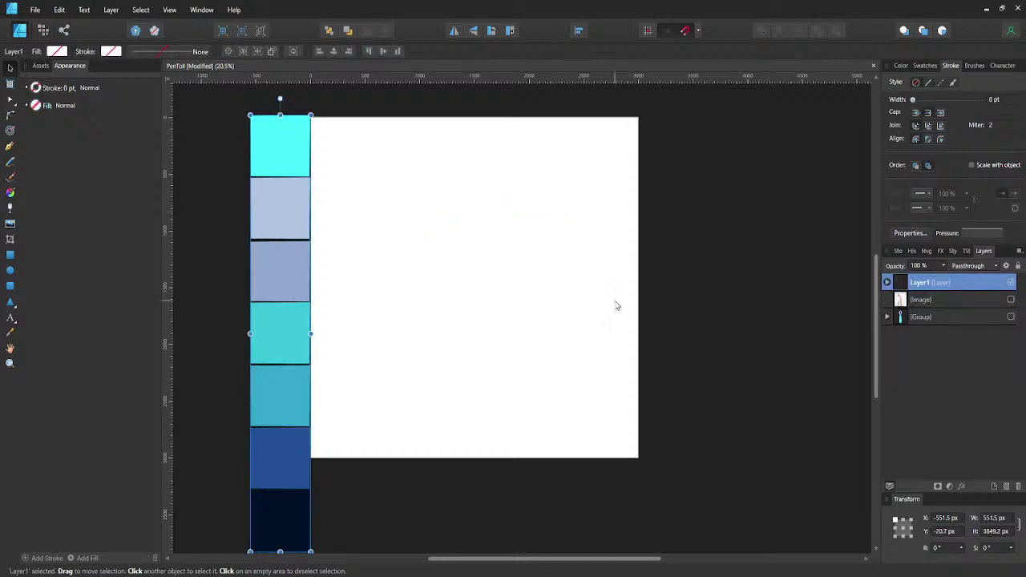
pyautogui.click(1010, 318)
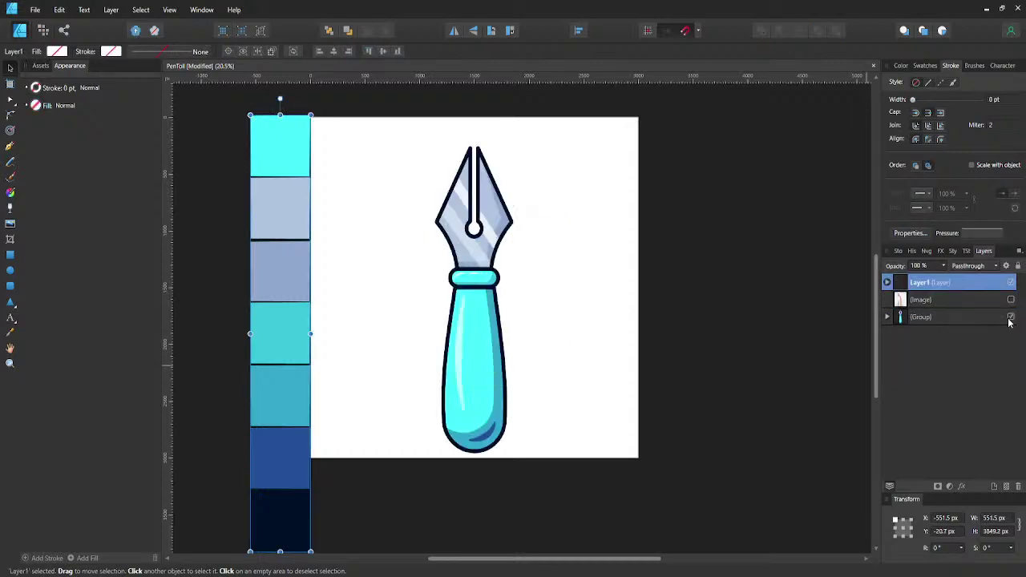
pyautogui.click(643, 293)
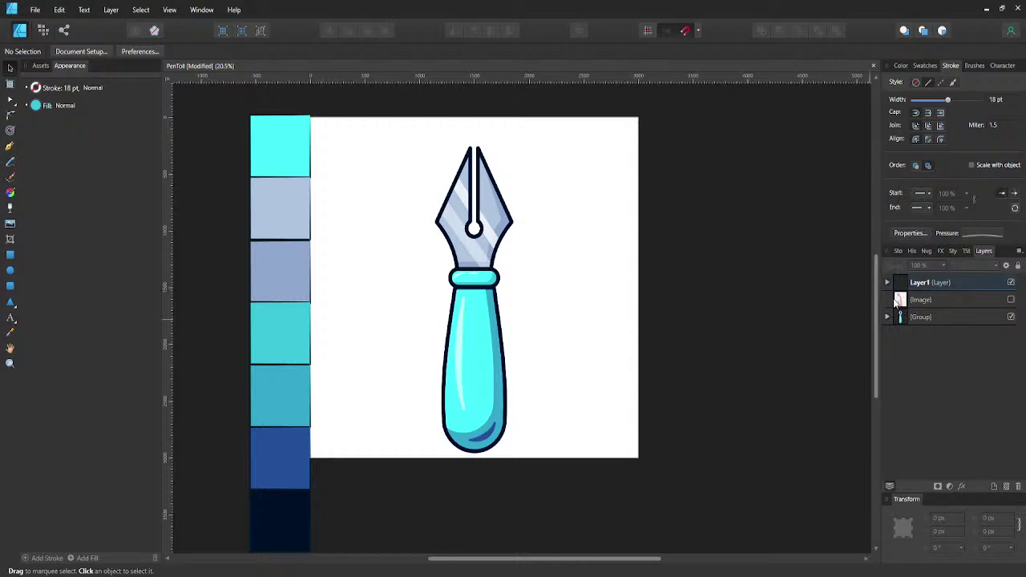
# - Move the pen illustration up-left and rotate it 45° toward the lower left
pyautogui.click(902, 318)
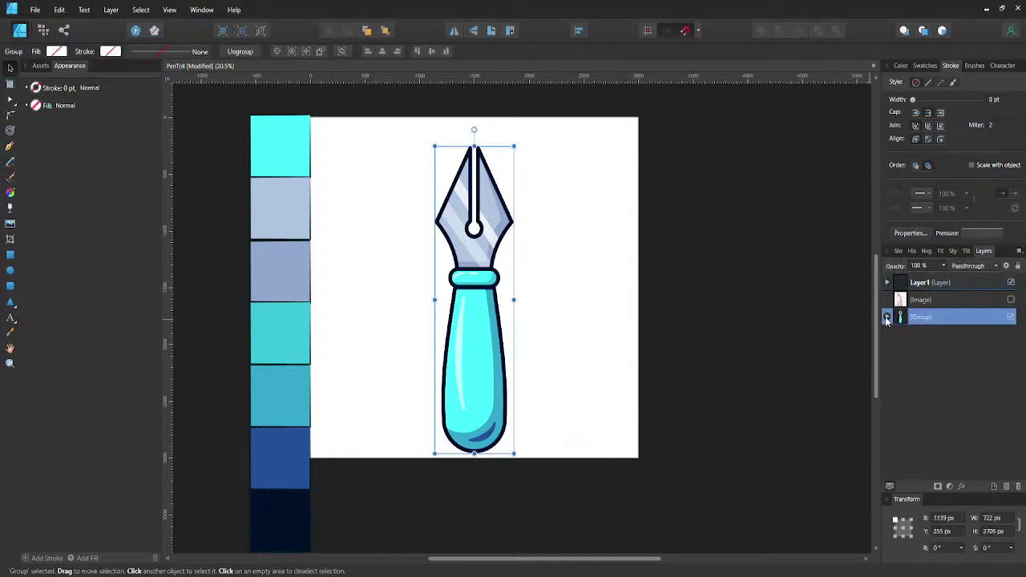
pyautogui.click(887, 317)
pyautogui.click(886, 318)
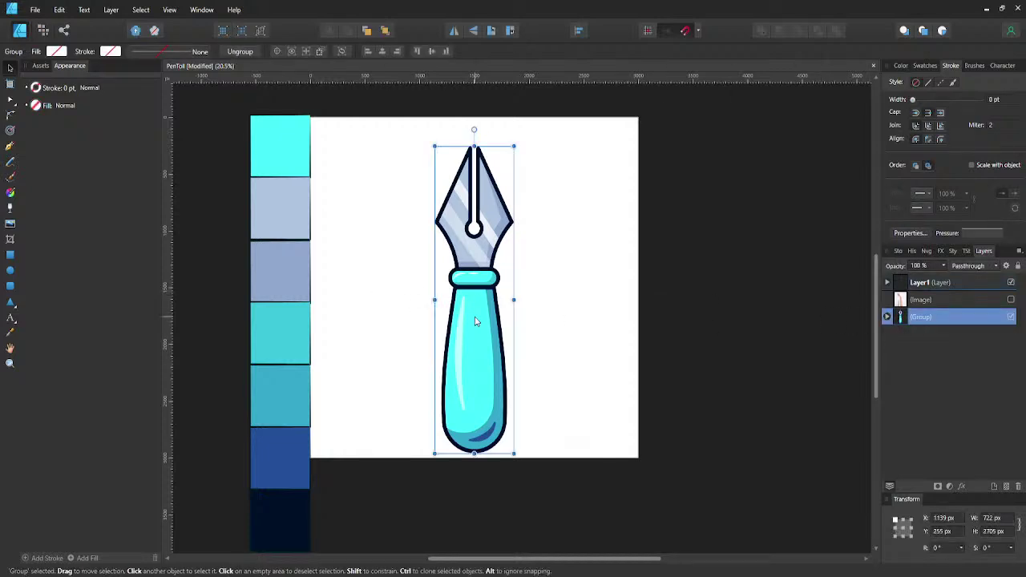
pyautogui.moveTo(477, 321); pyautogui.dragTo(471, 312)
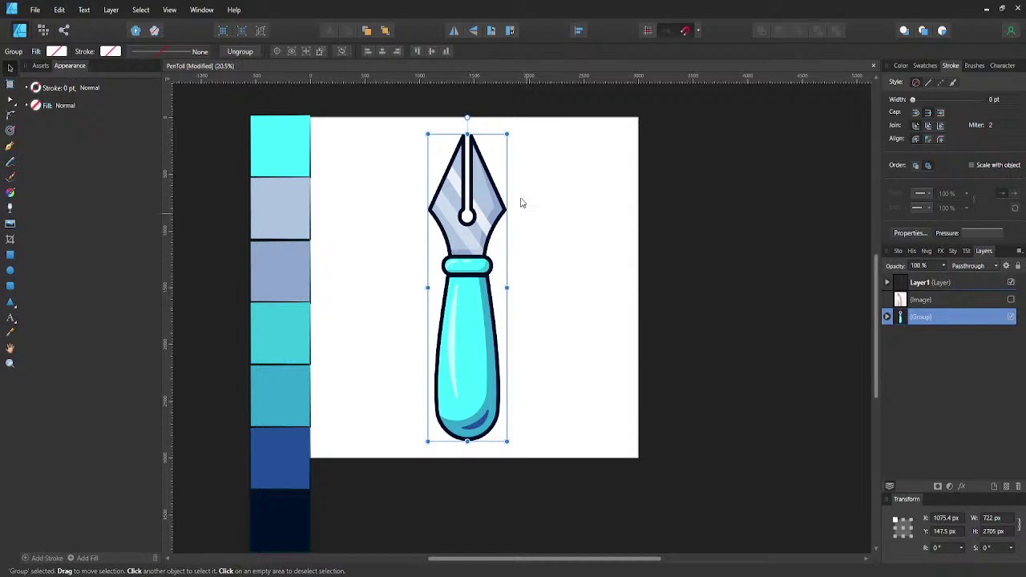
pyautogui.moveTo(519, 130); pyautogui.dragTo(620, 207)
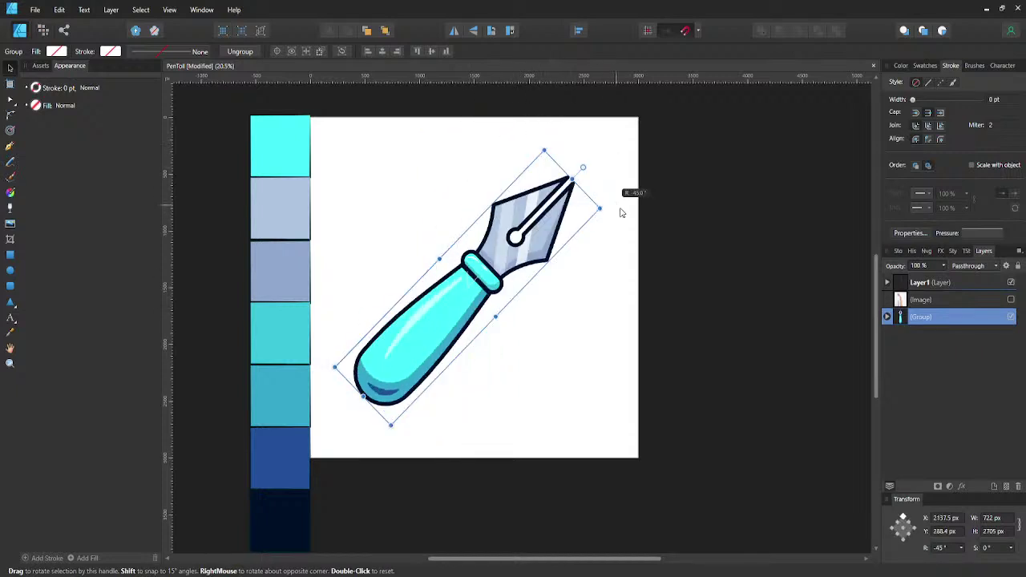
pyautogui.moveTo(528, 261); pyautogui.dragTo(480, 302)
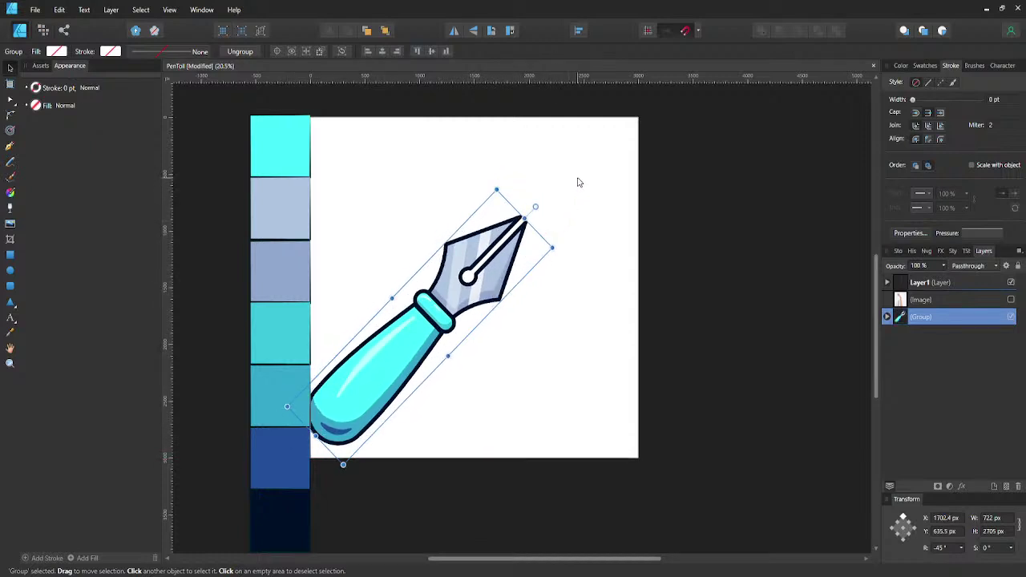
# - Draw a two-node curved arc over the pen's nib with the Pencil tool
pyautogui.press('p')
pyautogui.click(491, 170)
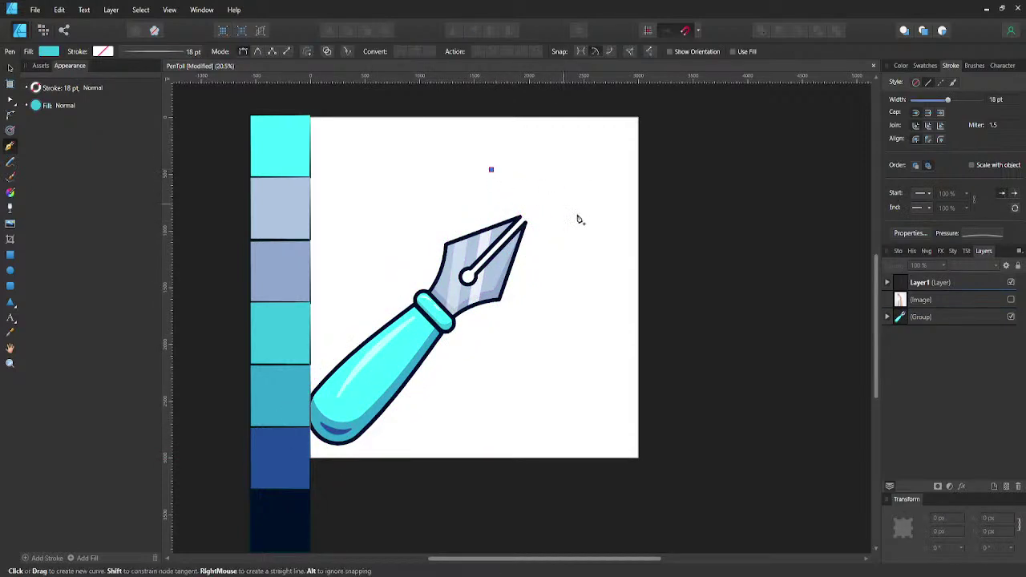
pyautogui.moveTo(597, 278); pyautogui.dragTo(623, 378)
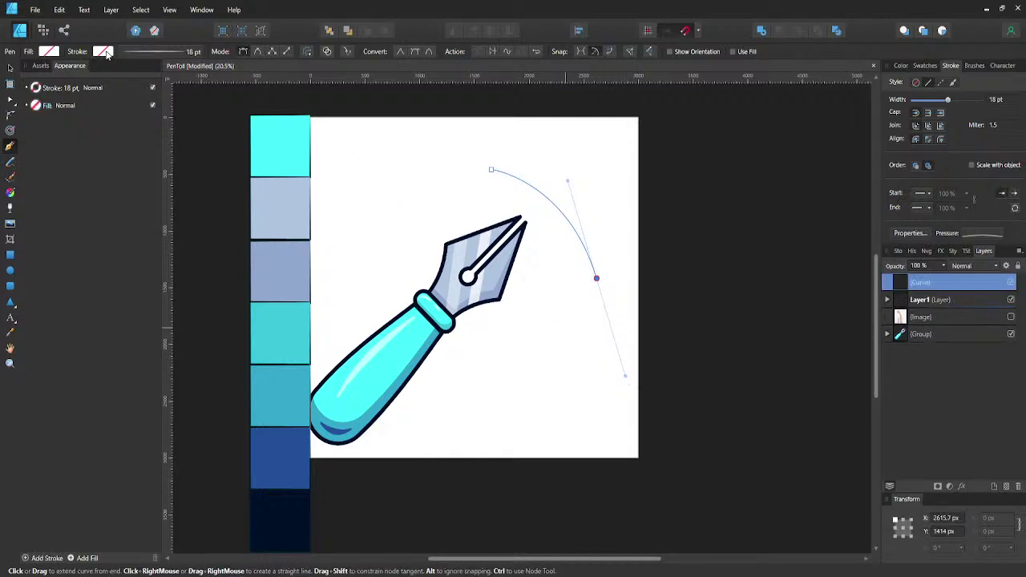
# - Make the arc's stroke dark blue and reset its pressure profile to even width
pyautogui.click(105, 52)
pyautogui.click(160, 51)
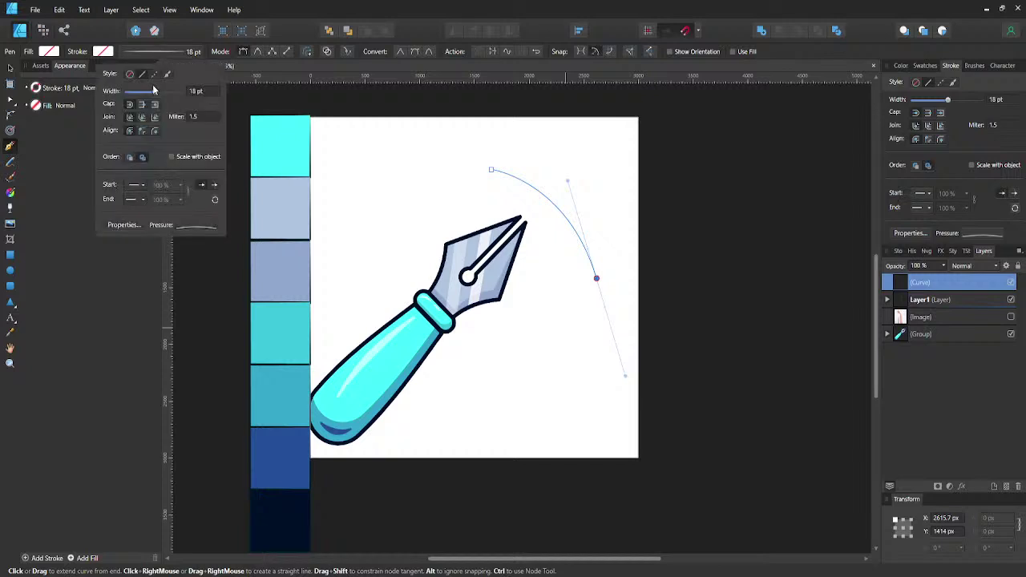
pyautogui.click(102, 52)
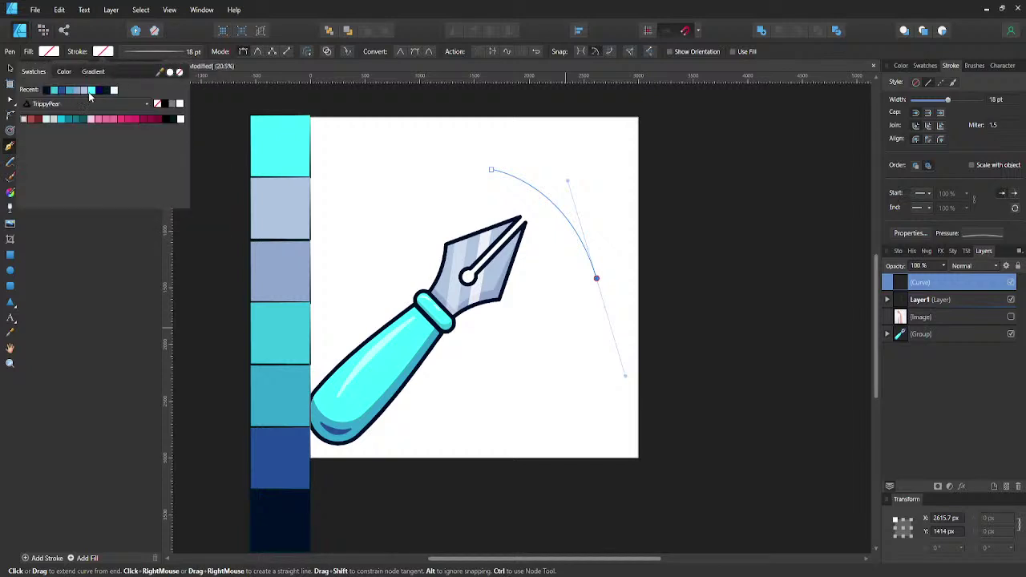
pyautogui.click(96, 92)
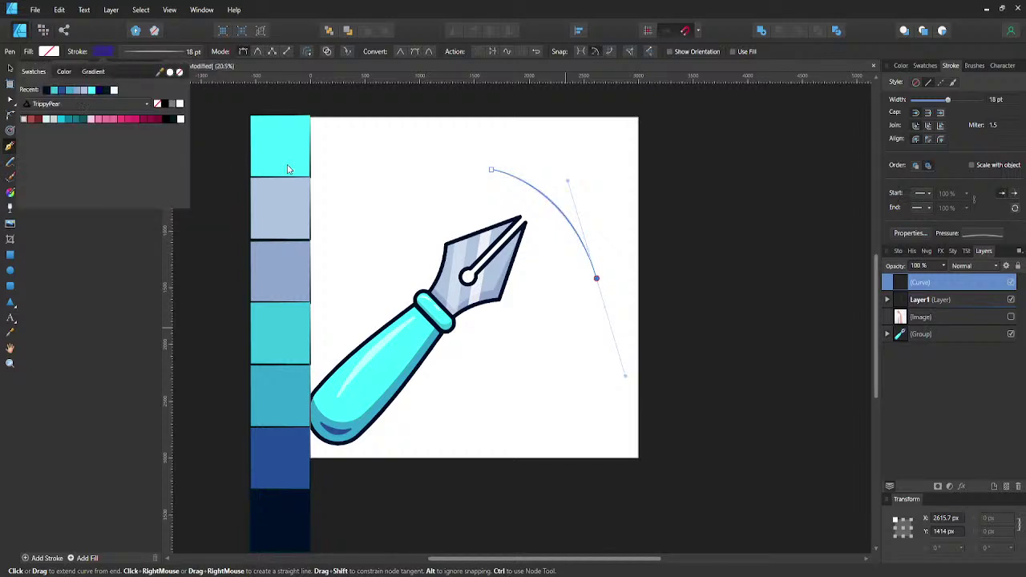
pyautogui.click(145, 53)
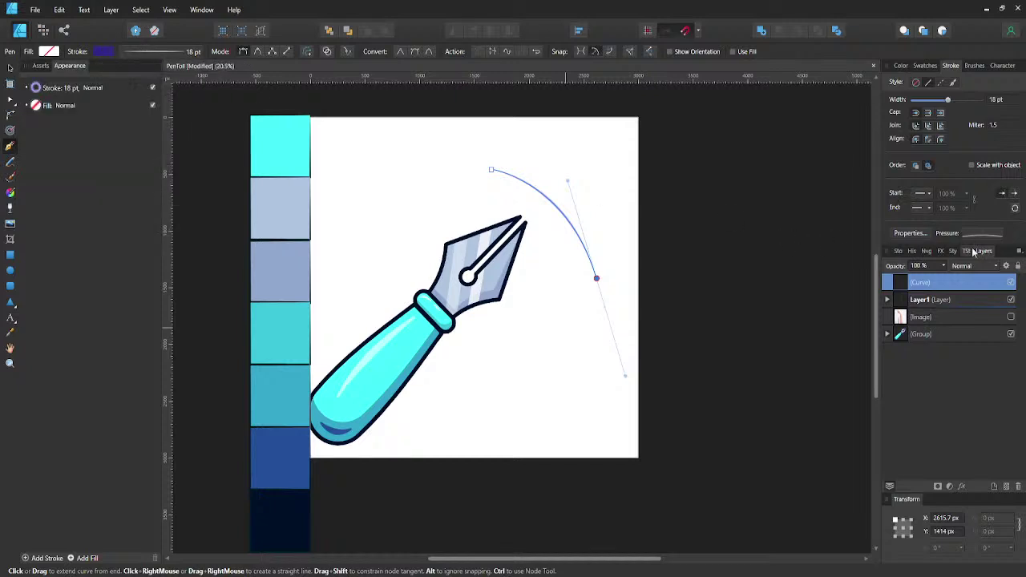
pyautogui.click(973, 234)
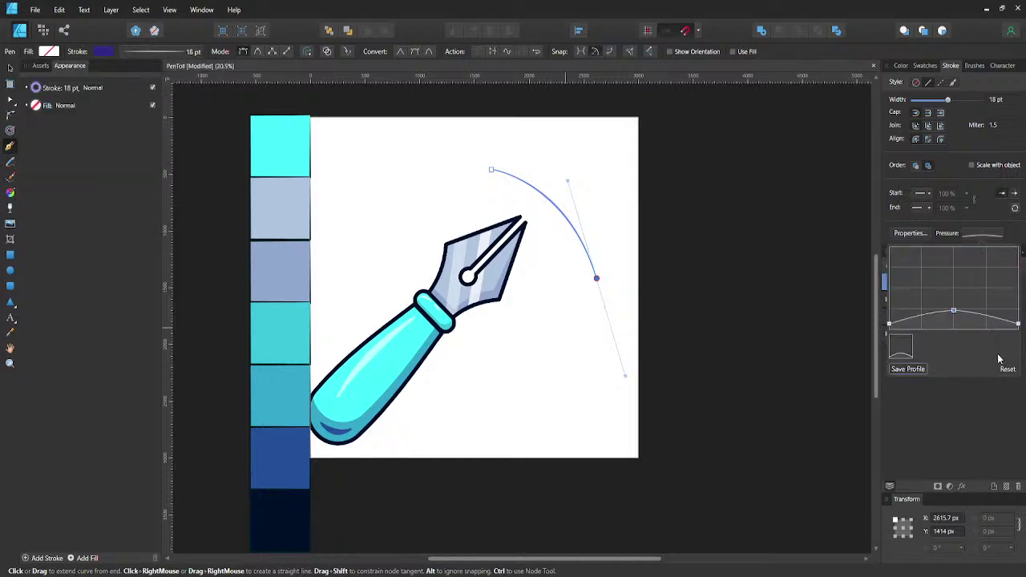
pyautogui.click(1006, 371)
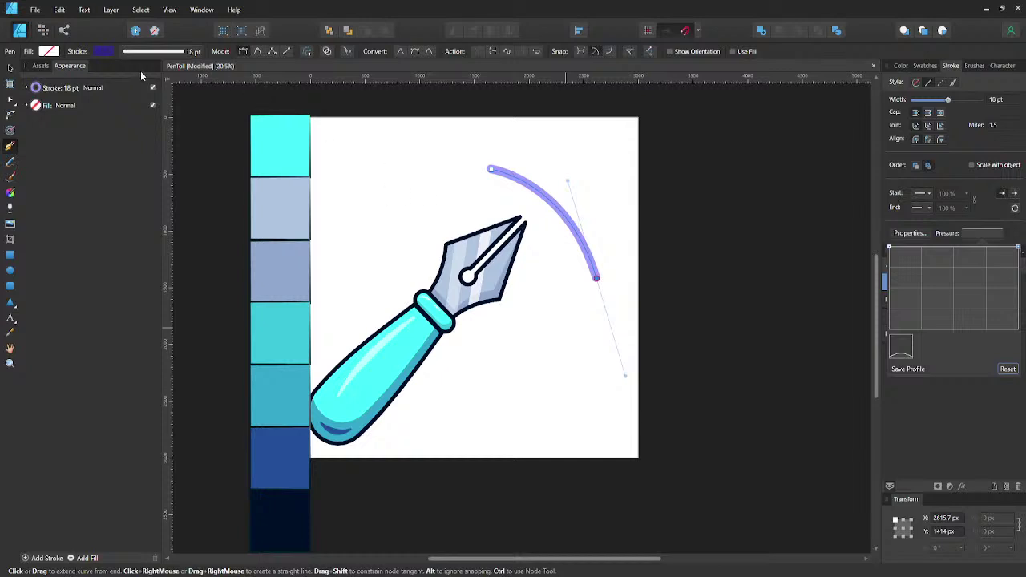
# - Set the stroke to 100% opacity, darken it to navy, and set its width to 10 pt
pyautogui.click(104, 52)
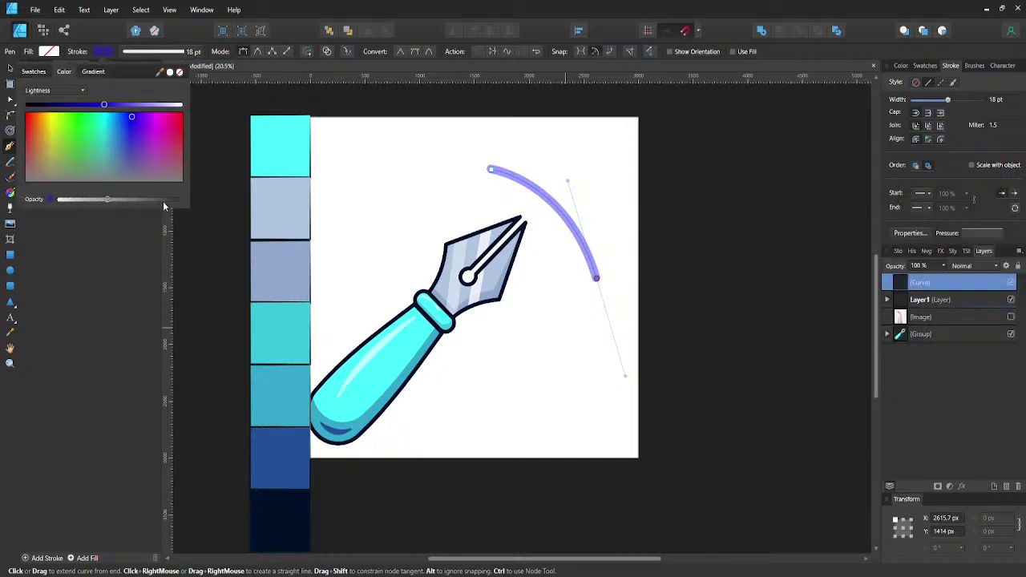
pyautogui.moveTo(168, 207); pyautogui.dragTo(212, 210)
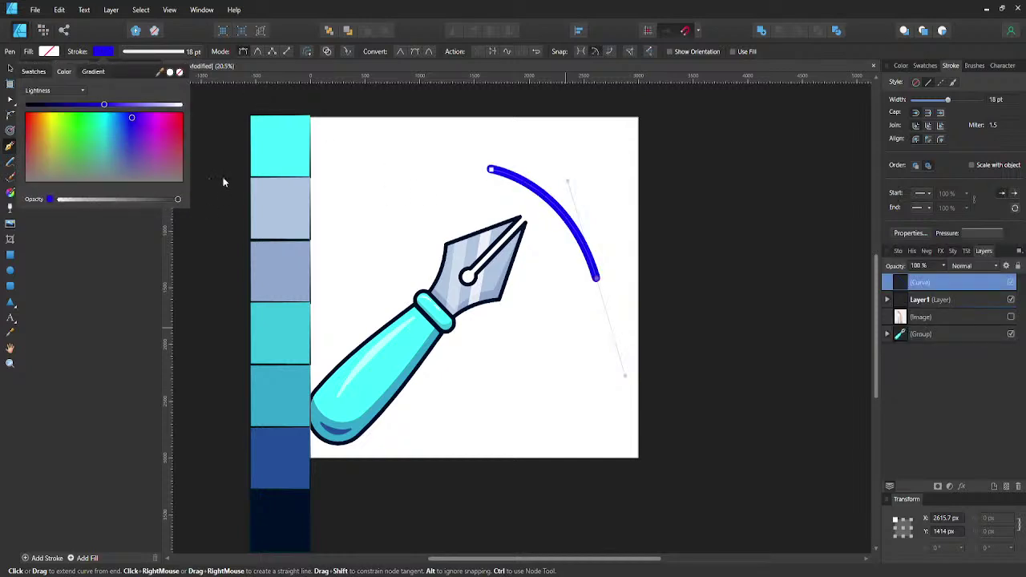
pyautogui.click(51, 105)
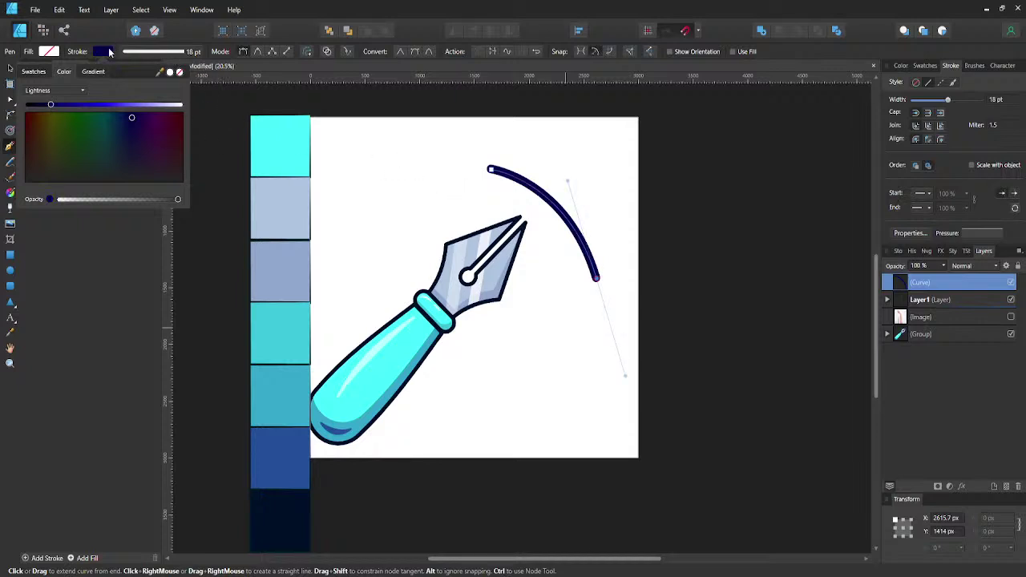
pyautogui.click(155, 55)
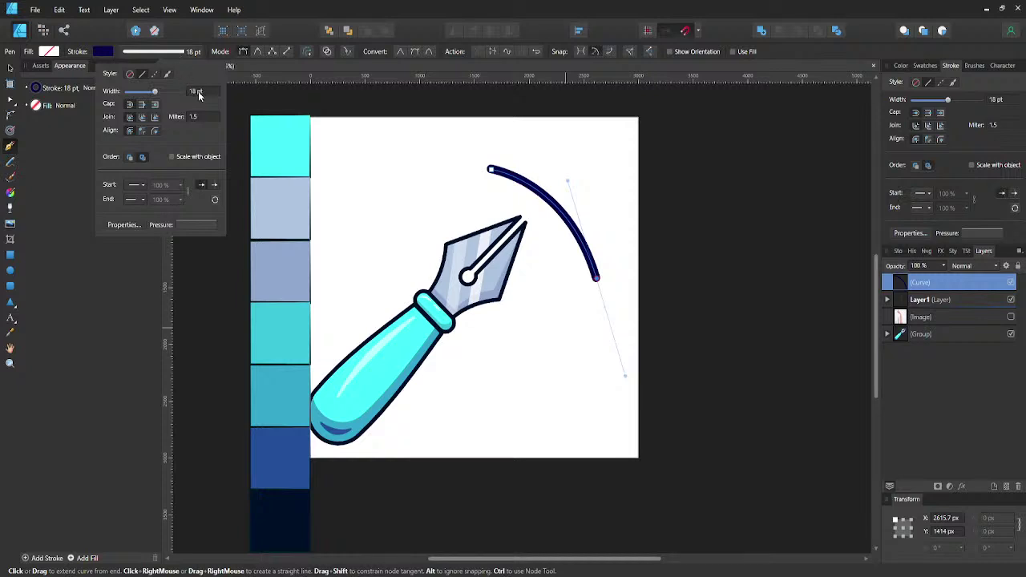
pyautogui.click(200, 92)
pyautogui.write('10')
pyautogui.press('Return')
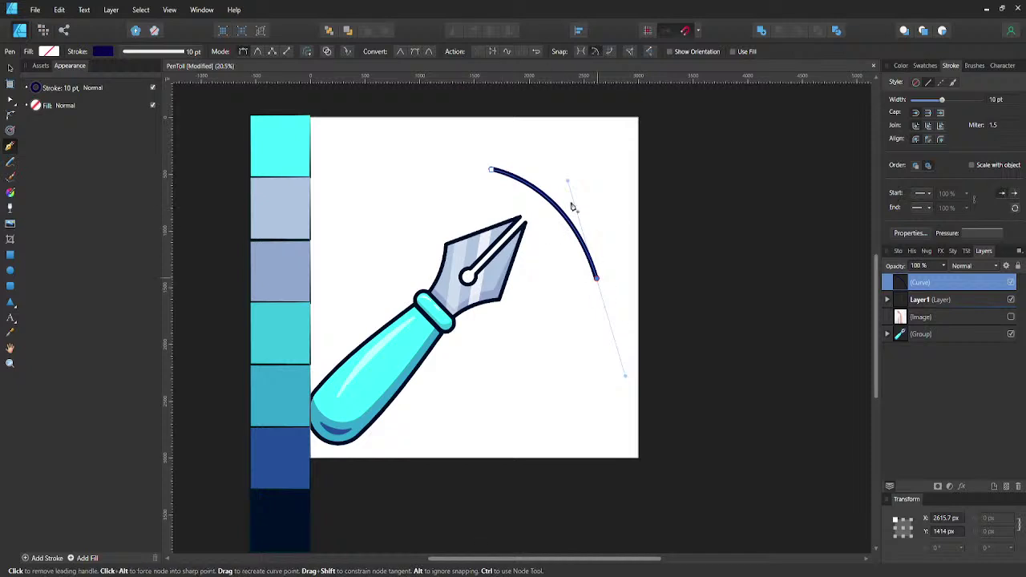
# - Add a node midway along the arc with the Node tool
pyautogui.press('v')
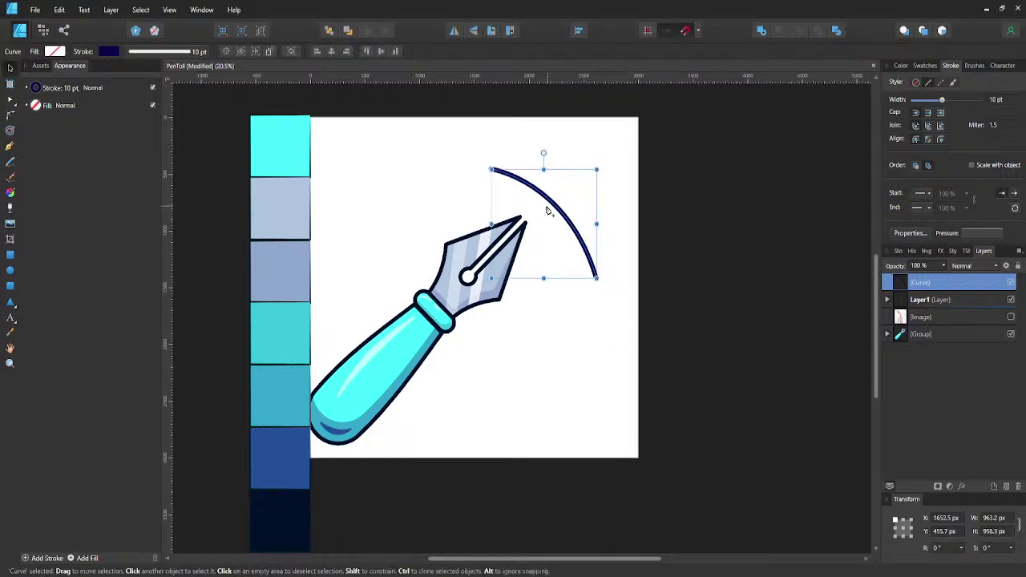
pyautogui.press('a')
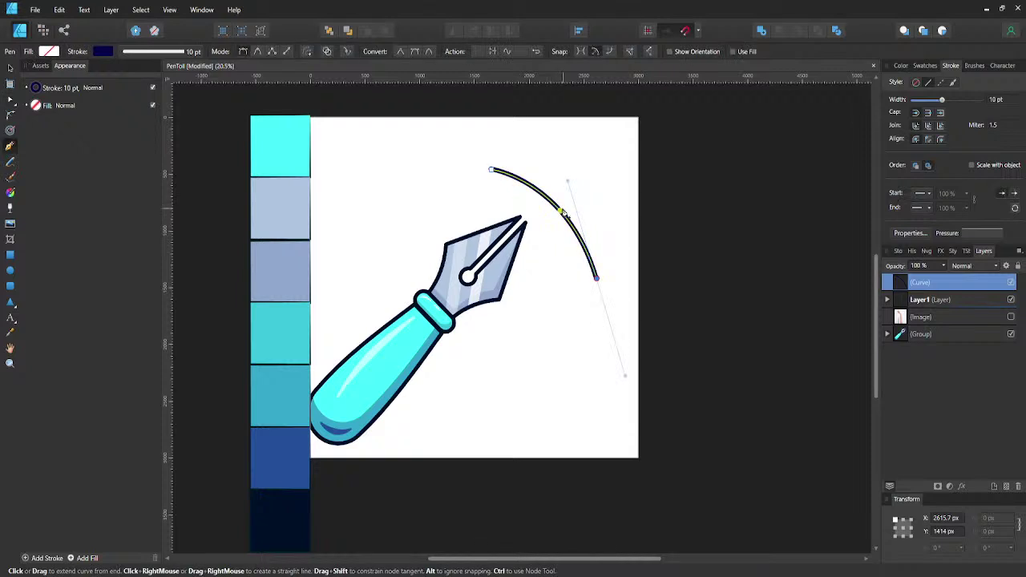
pyautogui.click(563, 214)
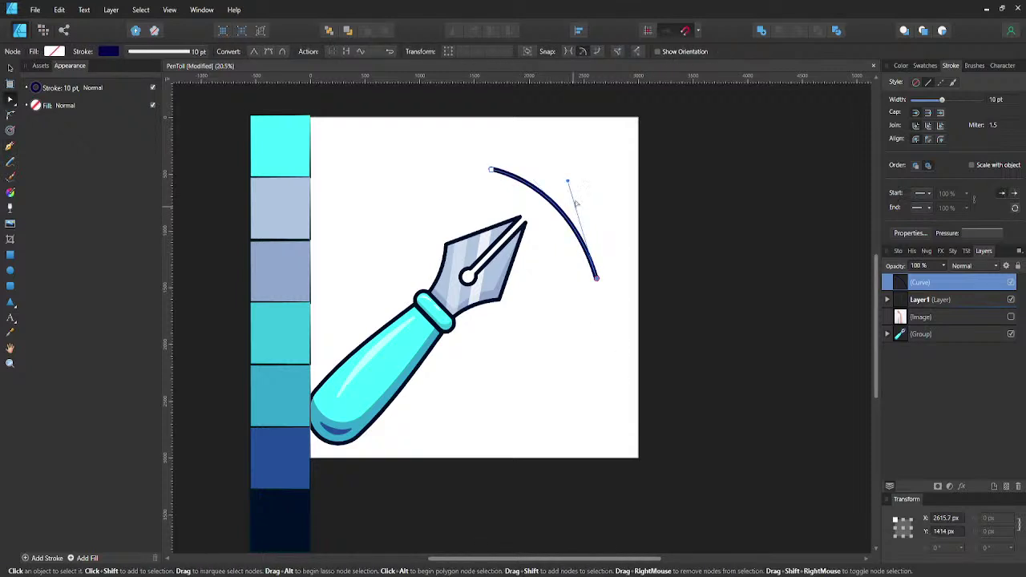
pyautogui.click(340, 164)
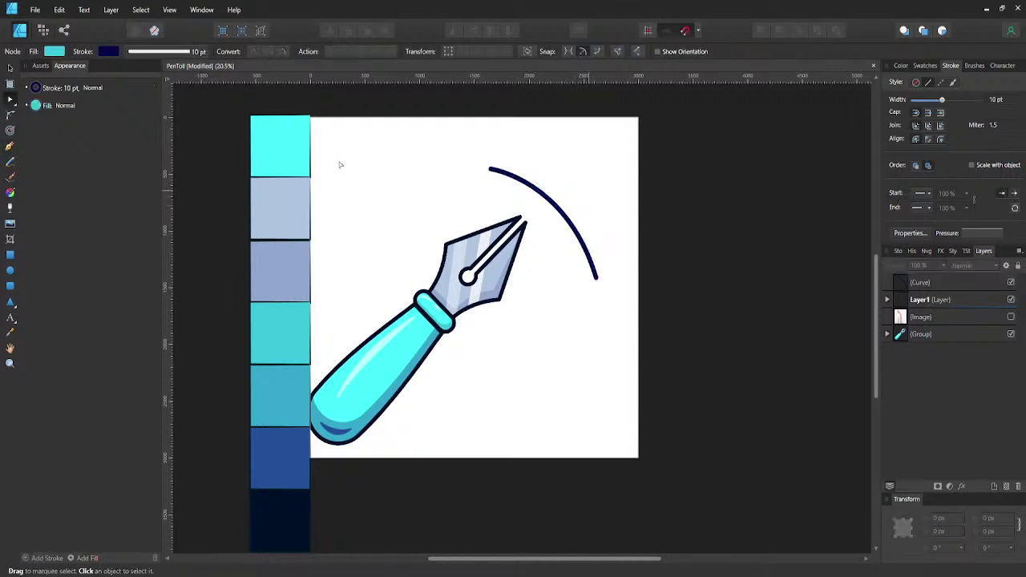
# - Draw a small square by the arc's top end with no stroke and dark navy fill
pyautogui.click(10, 255)
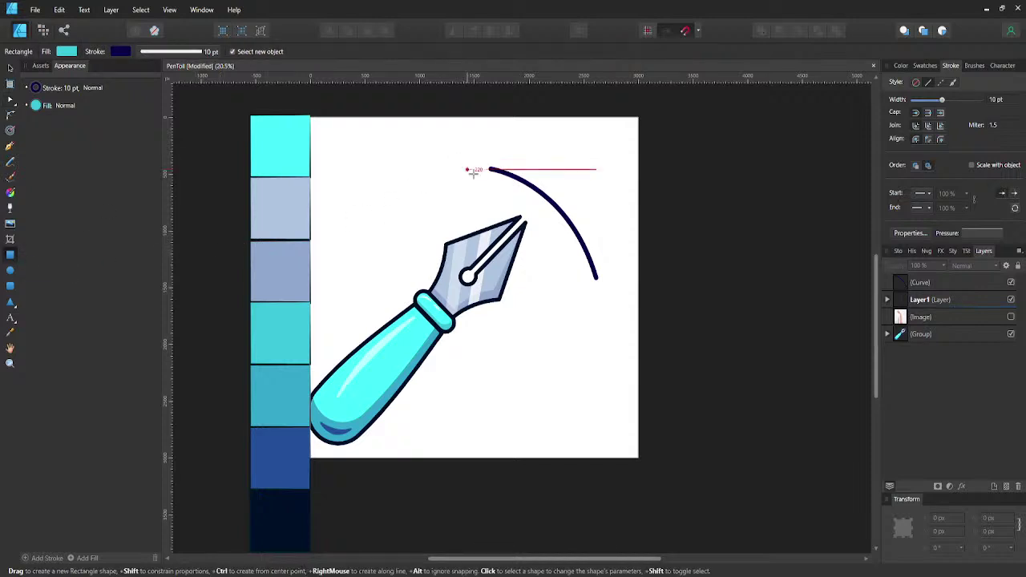
pyautogui.moveTo(467, 169); pyautogui.dragTo(479, 182)
pyautogui.click(120, 51)
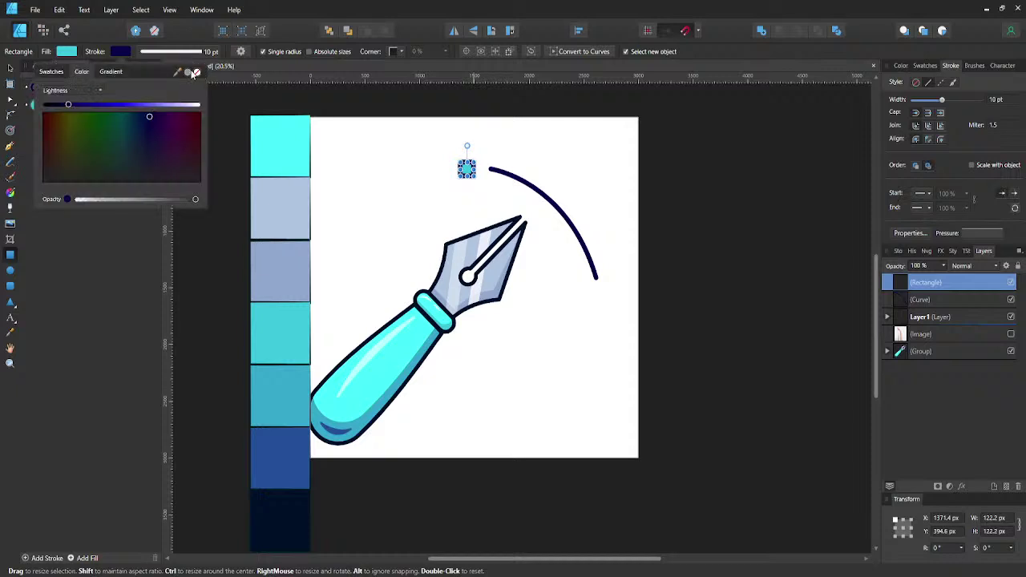
pyautogui.click(187, 72)
pyautogui.click(197, 71)
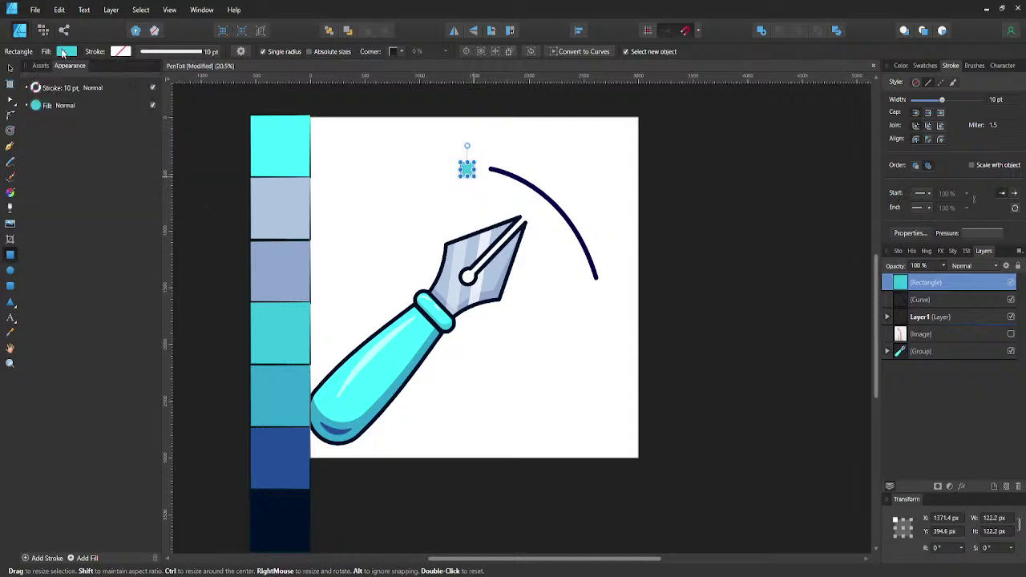
pyautogui.click(65, 52)
pyautogui.click(22, 71)
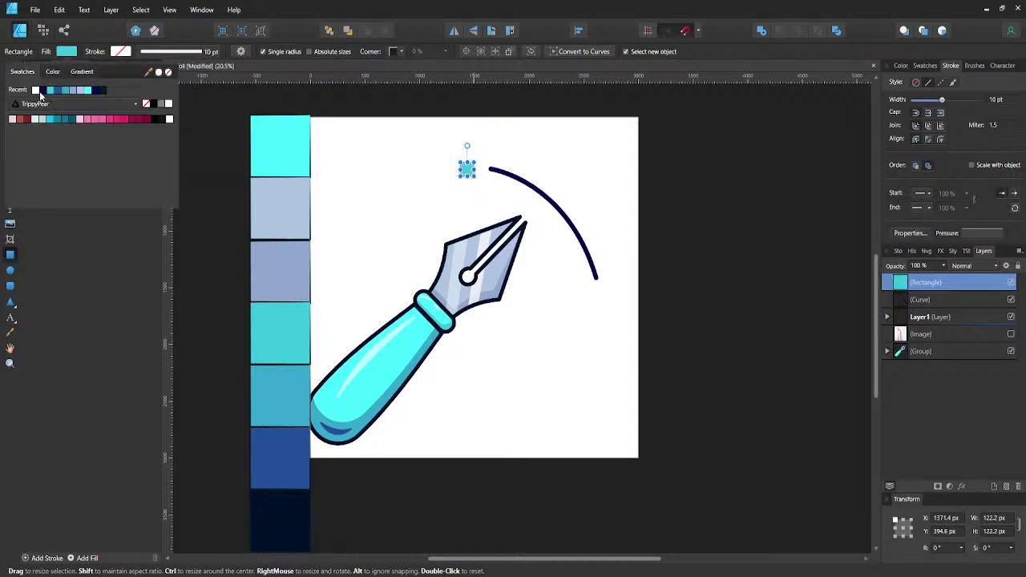
pyautogui.click(41, 91)
# - Undo a stray extra rectangle and move the navy square onto the arc's top end
pyautogui.moveTo(488, 169); pyautogui.dragTo(511, 153)
pyautogui.scroll(3, 486, 164)
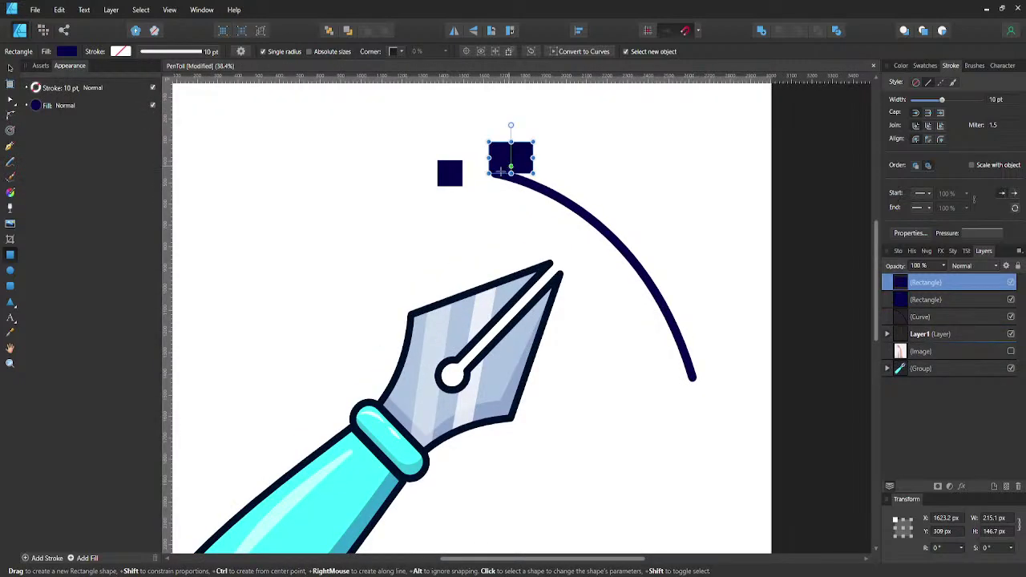
pyautogui.hotkey('ctrl', 'z')
pyautogui.press('v')
pyautogui.moveTo(454, 171); pyautogui.dragTo(503, 156)
# - Copy the square to the arc's bottom end and nudge it into place
pyautogui.click(542, 169)
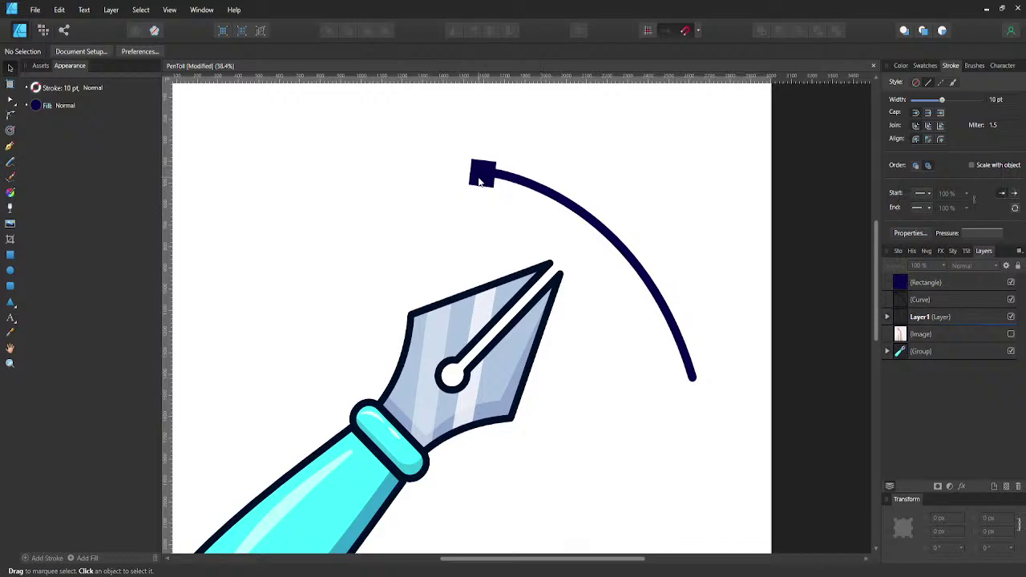
pyautogui.click(484, 181)
pyautogui.moveTo(485, 178)
pyautogui.mouseDown()
pyautogui.moveTo(692, 393)
pyautogui.moveTo(718, 385)
pyautogui.moveTo(725, 404)
pyautogui.moveTo(696, 386)
pyautogui.mouseUp()
pyautogui.hotkey('shift', 'Right')
pyautogui.hotkey('shift', 'Right')
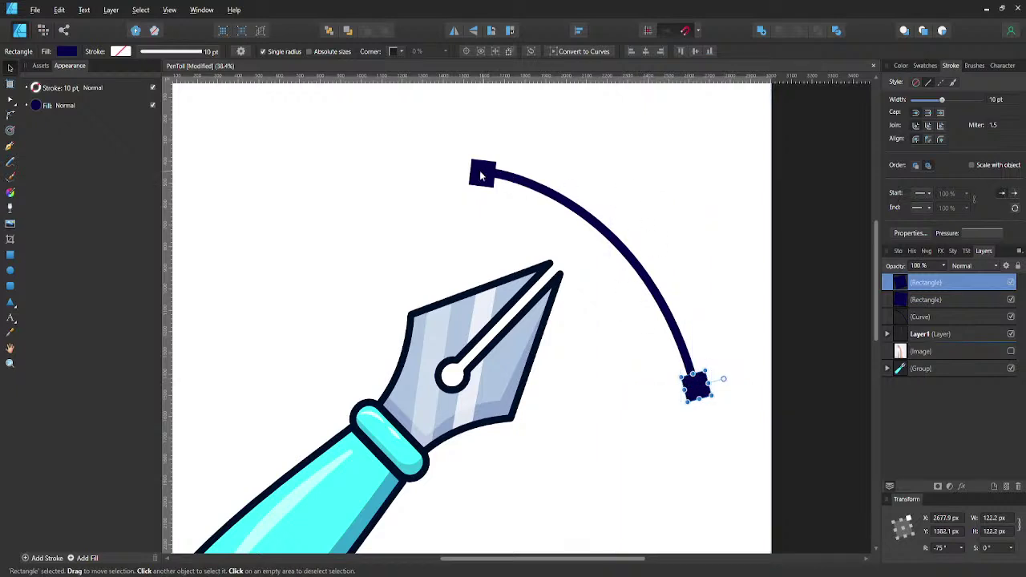
# - Rotate the top square to follow the curve and reposition the bottom square
pyautogui.click(482, 173)
pyautogui.moveTo(500, 157); pyautogui.dragTo(484, 170)
pyautogui.click(637, 191)
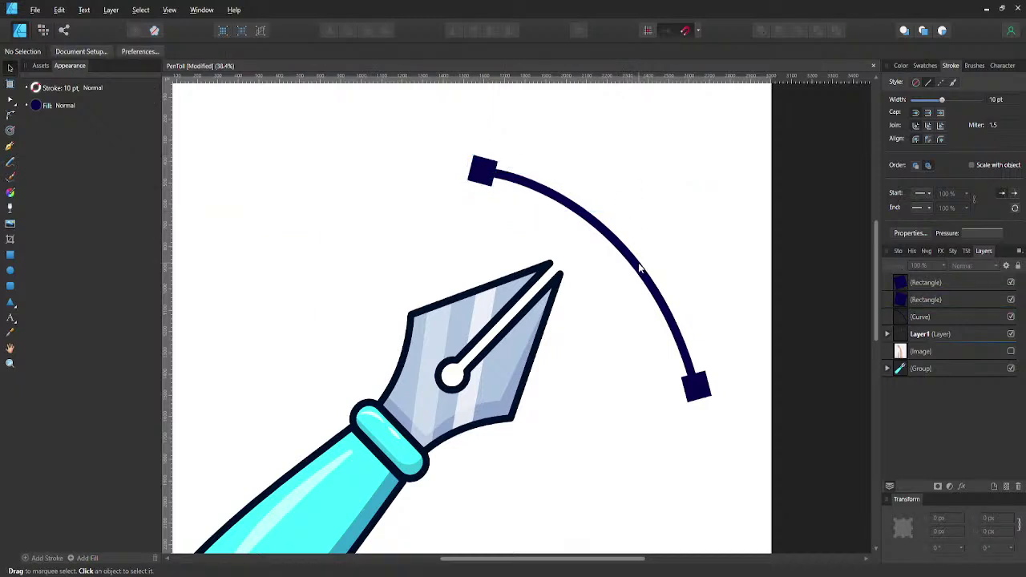
pyautogui.moveTo(695, 390); pyautogui.dragTo(687, 388)
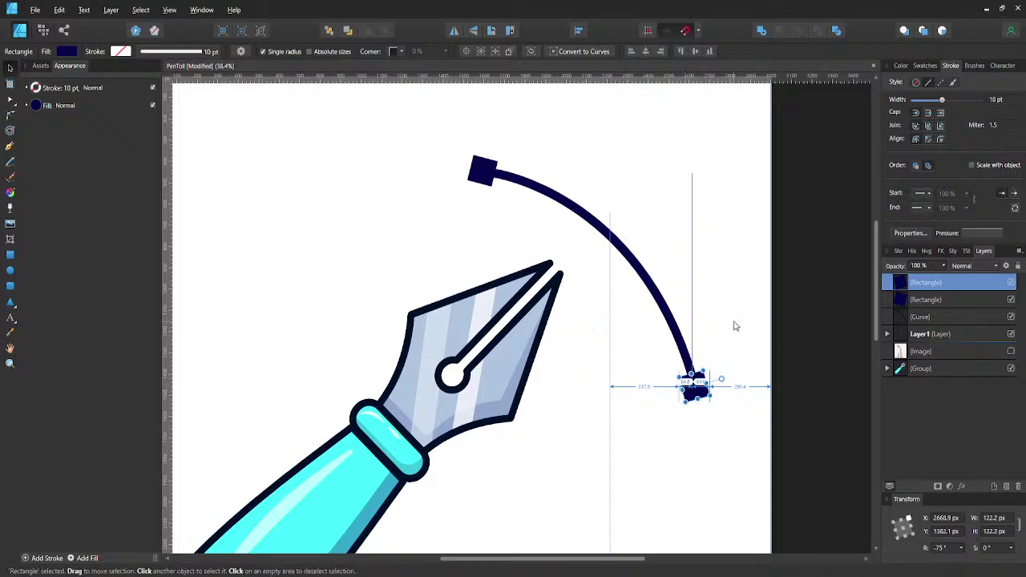
# - Place a copy of the square at the arc's midpoint
pyautogui.click(713, 415)
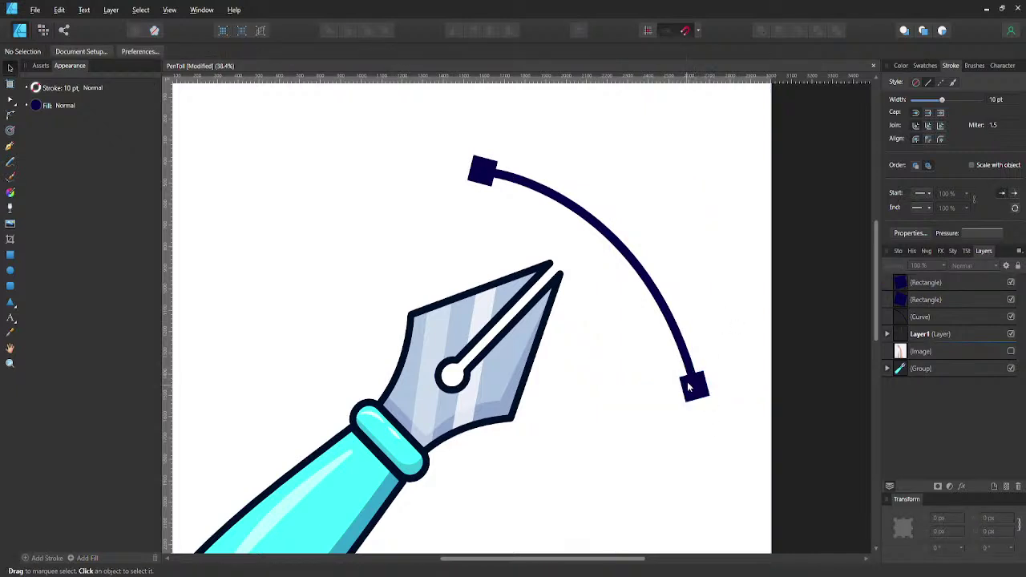
pyautogui.click(477, 169)
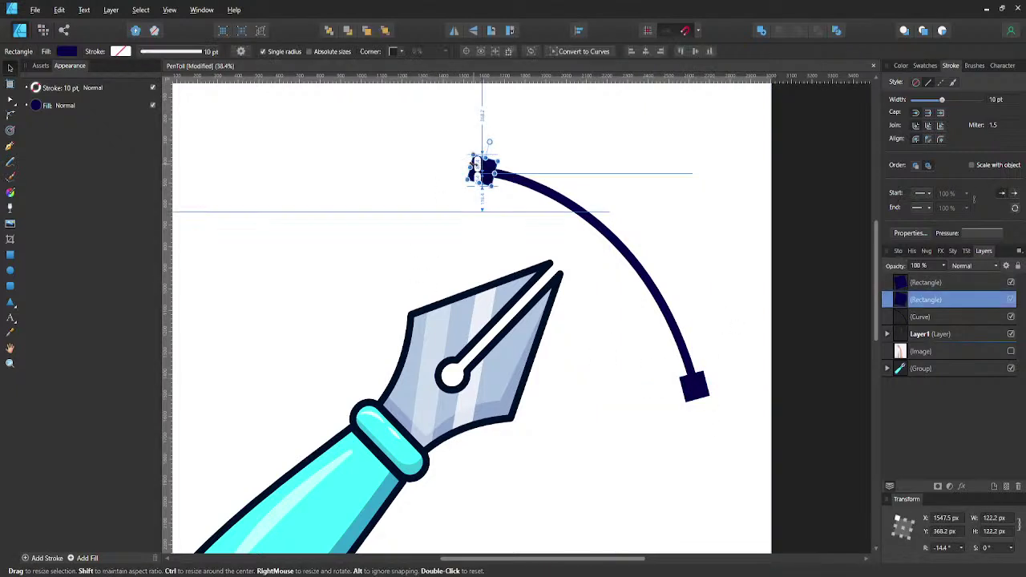
pyautogui.click(509, 202)
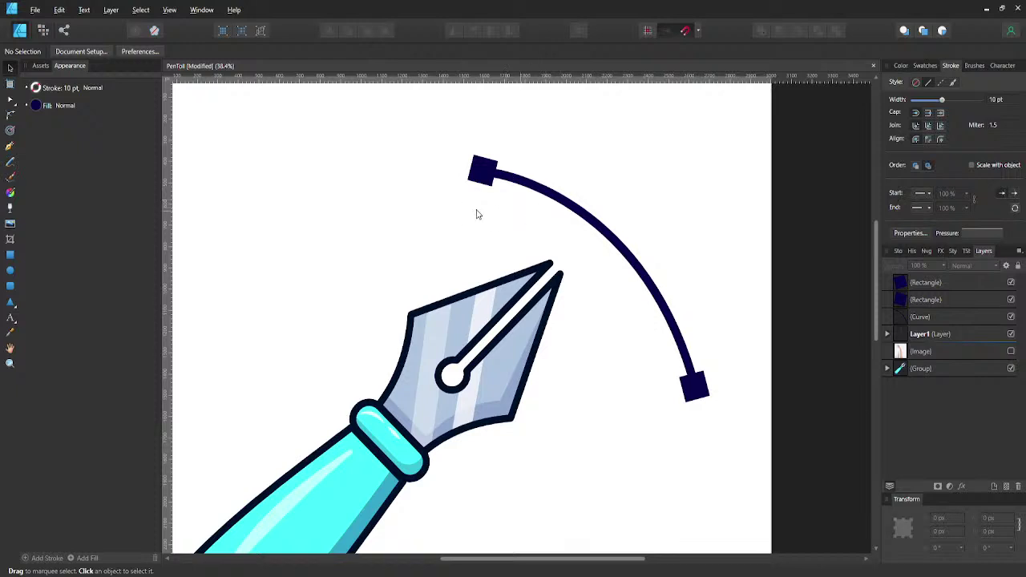
pyautogui.click(478, 178)
pyautogui.moveTo(479, 178); pyautogui.dragTo(616, 247)
pyautogui.hotkey('ctrl', 'j')
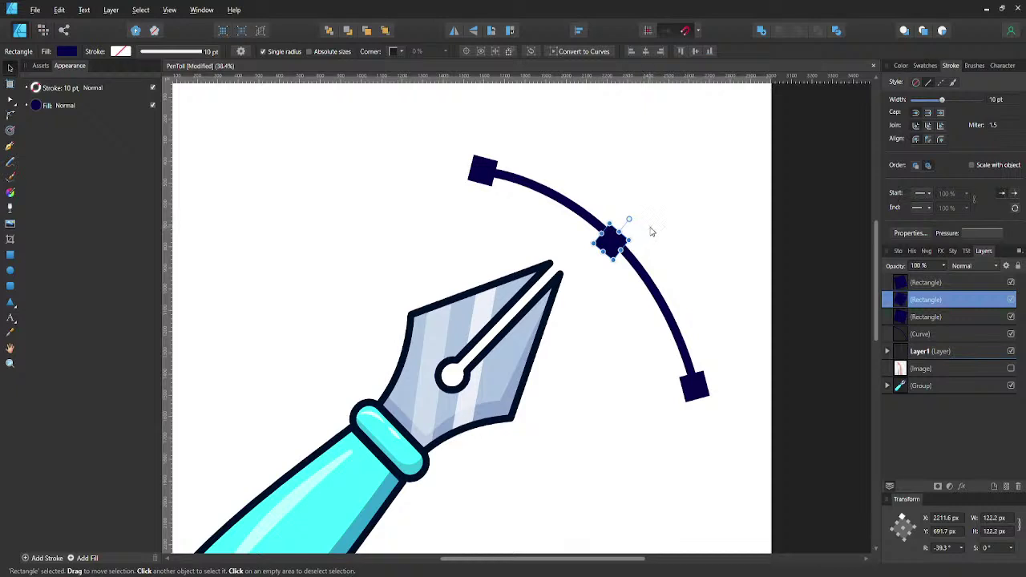
pyautogui.press('Up')
pyautogui.press('Up')
pyautogui.press('Up')
pyautogui.press('Up')
pyautogui.press('Up')
pyautogui.press('Up')
pyautogui.press('Up')
pyautogui.press('Up')
pyautogui.press('Up')
pyautogui.press('Up')
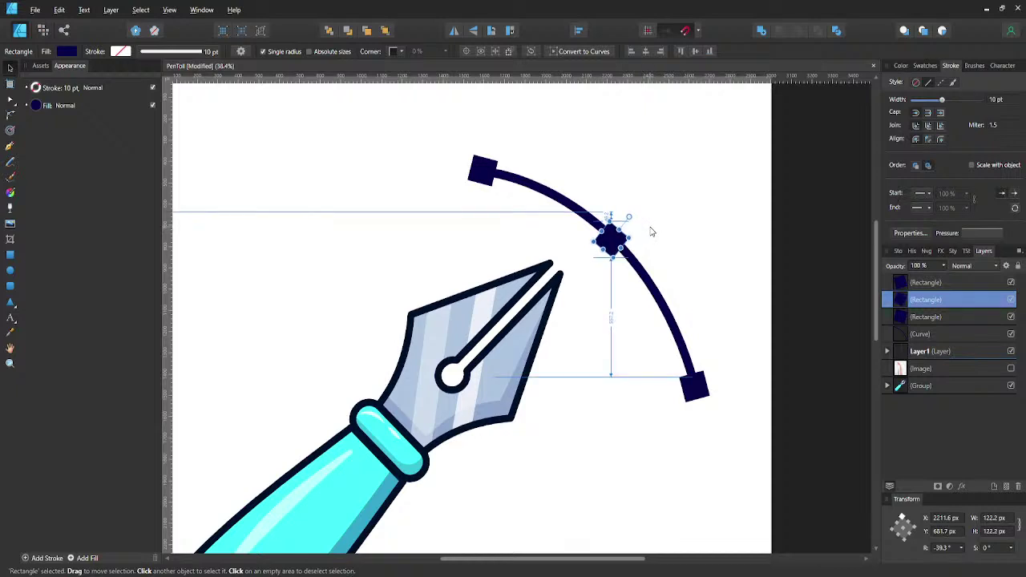
# - Nudge the middle square further up onto the arc
pyautogui.click(652, 231)
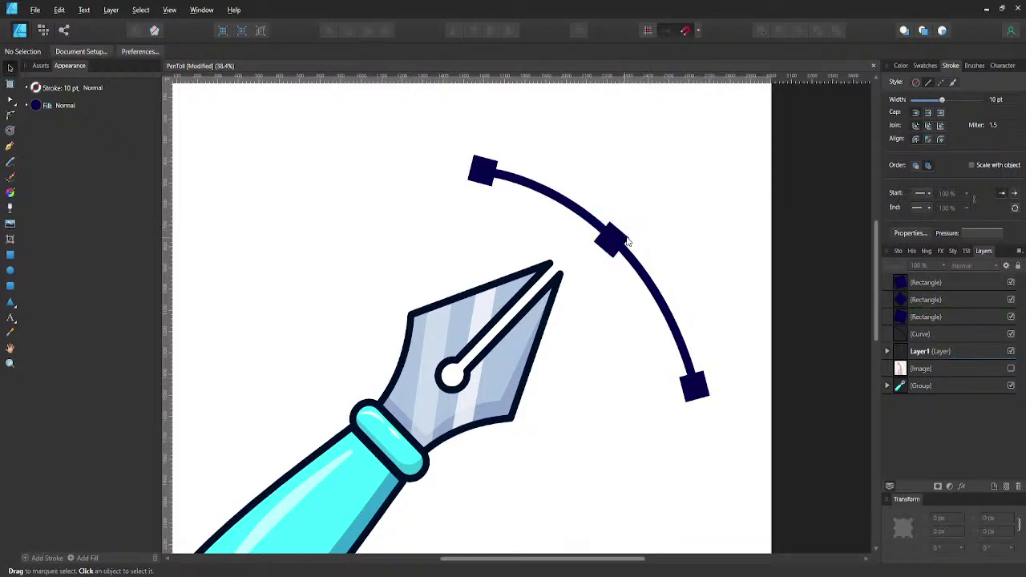
pyautogui.click(625, 239)
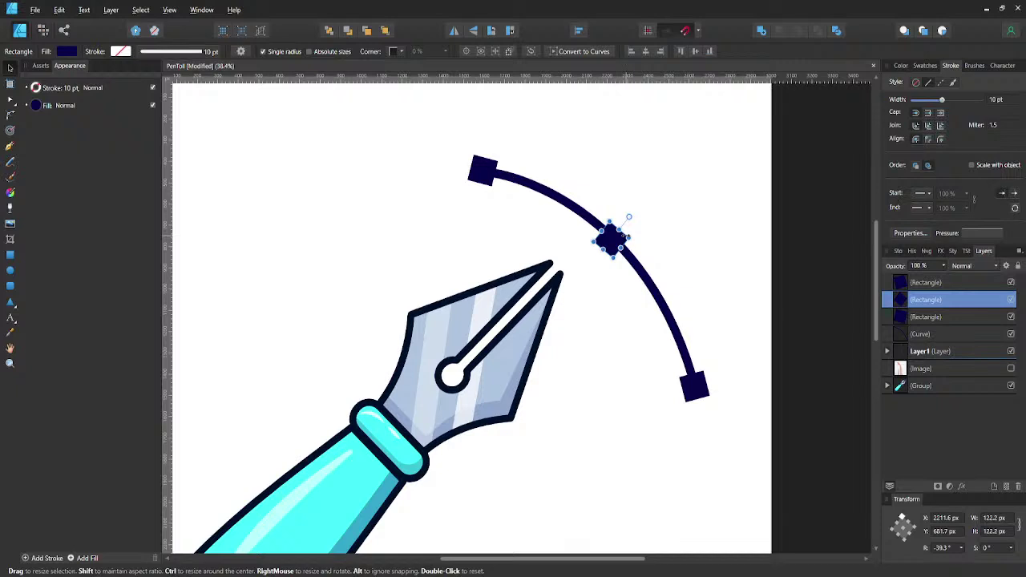
pyautogui.hotkey('shift', 'Up')
pyautogui.click(664, 226)
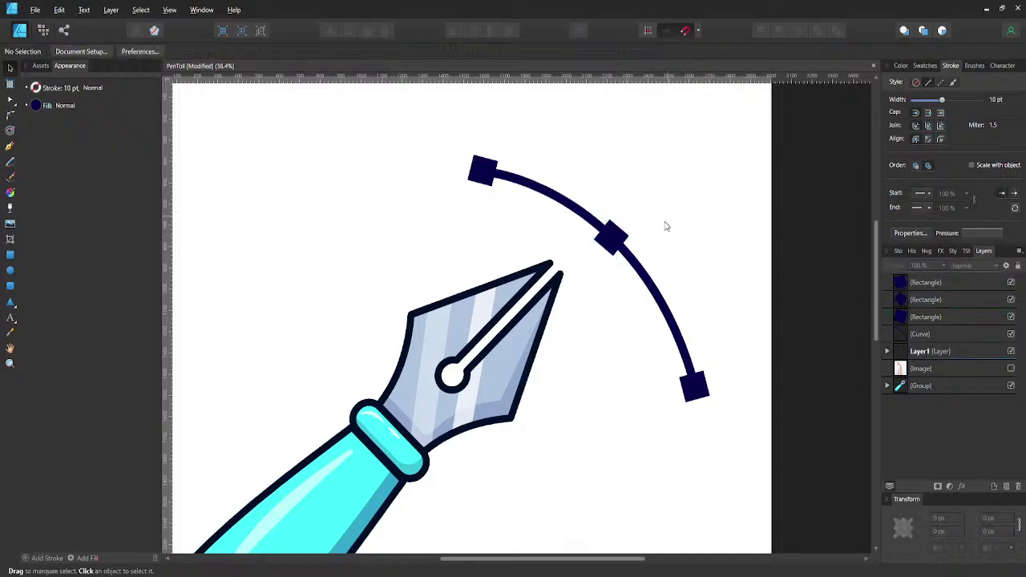
# - Check the end and middle squares, then deselect and switch to the Pen tool
pyautogui.scroll(-3, 665, 227)
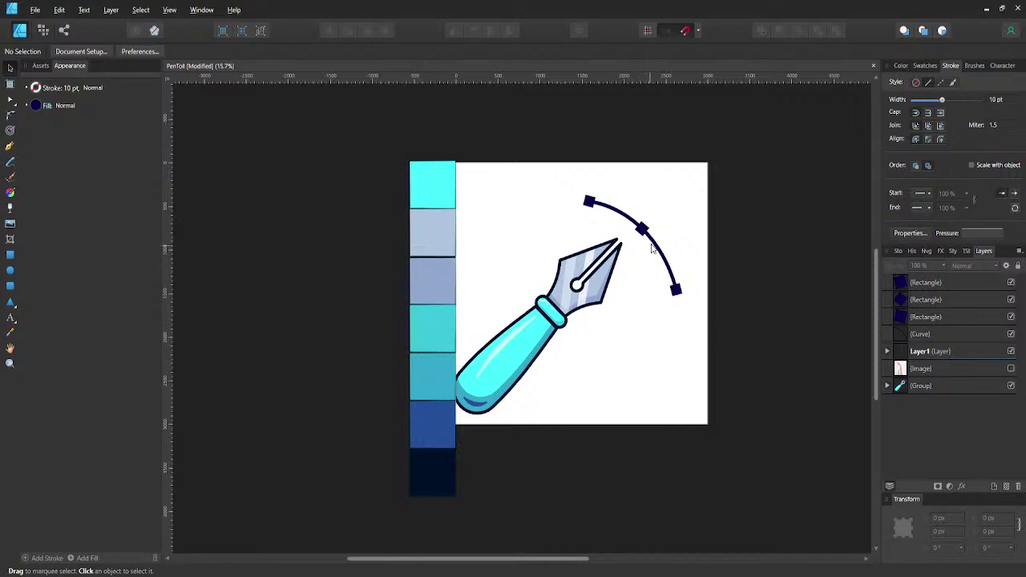
pyautogui.scroll(2, 676, 232)
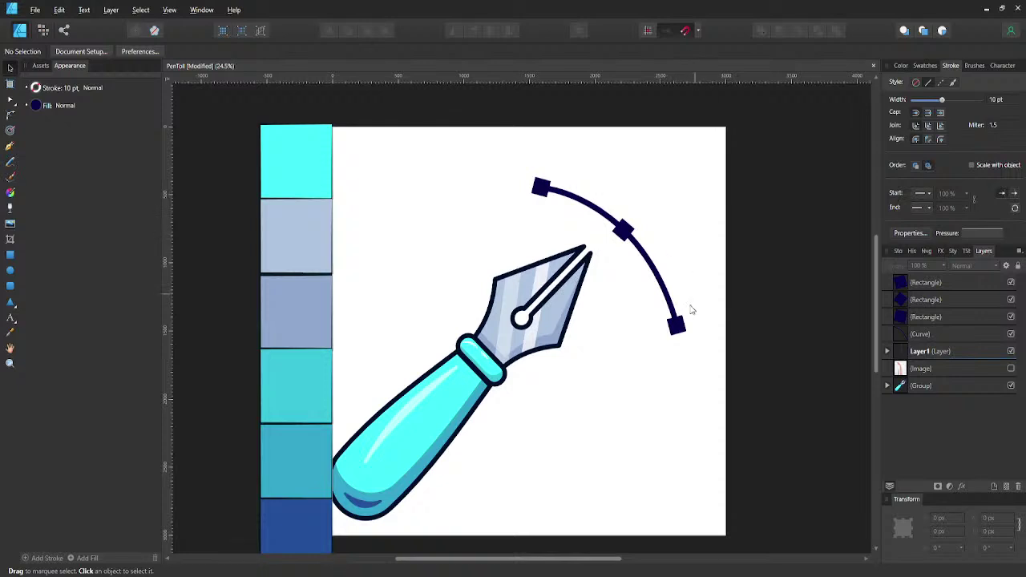
pyautogui.click(683, 327)
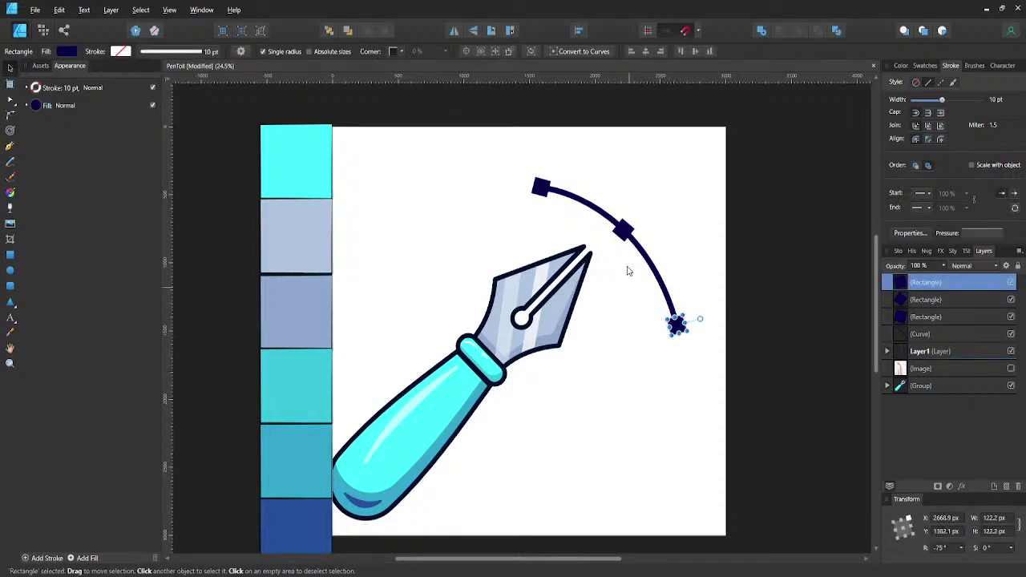
pyautogui.click(629, 228)
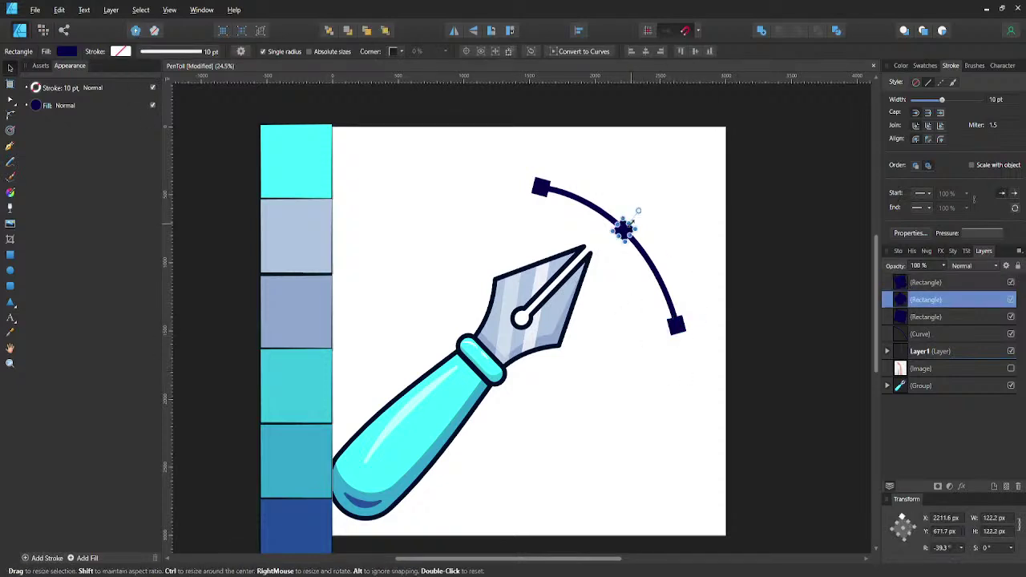
pyautogui.click(622, 368)
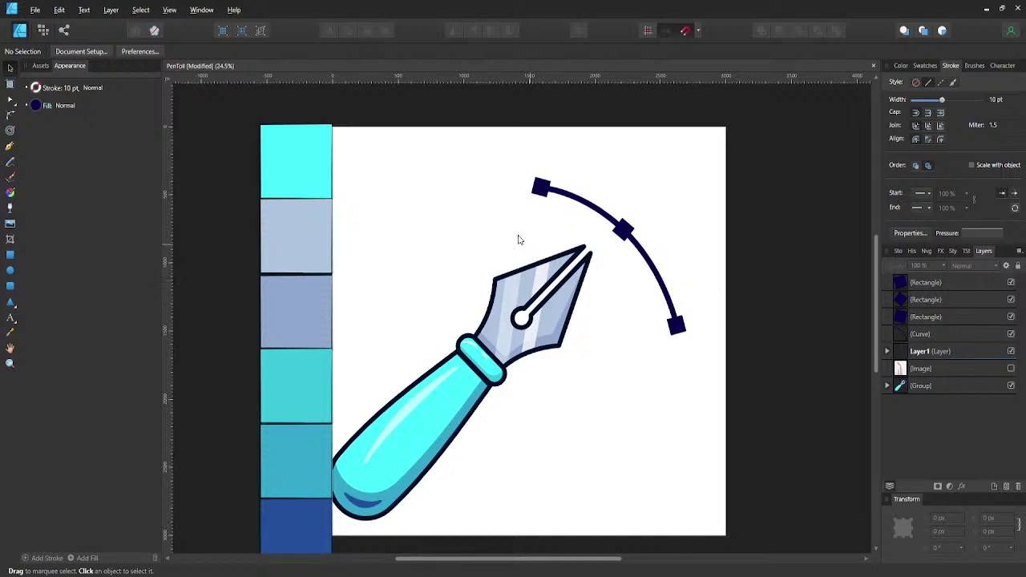
pyautogui.press('p')
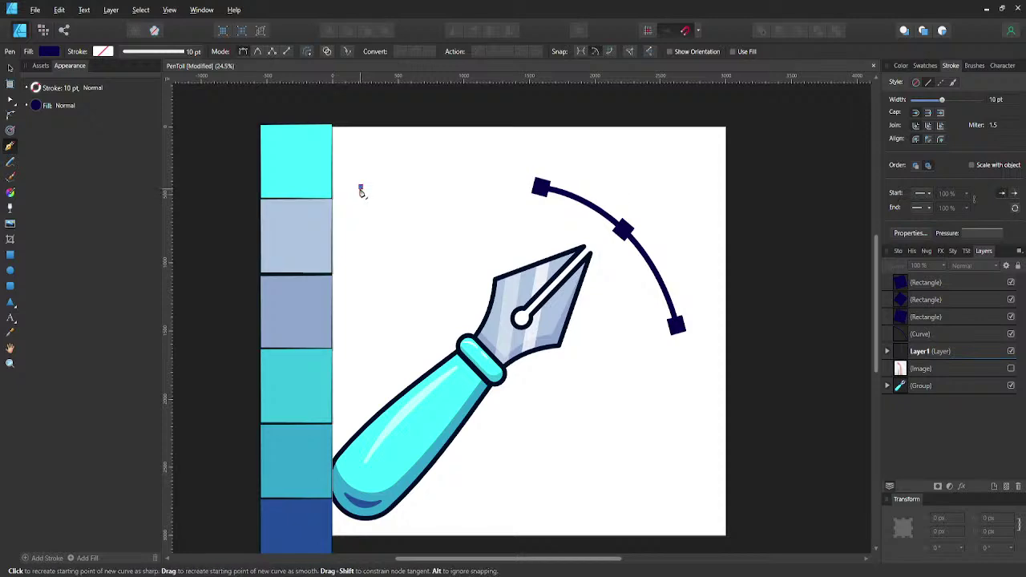
pyautogui.scroll(3, 363, 191)
pyautogui.scroll(-3, 362, 191)
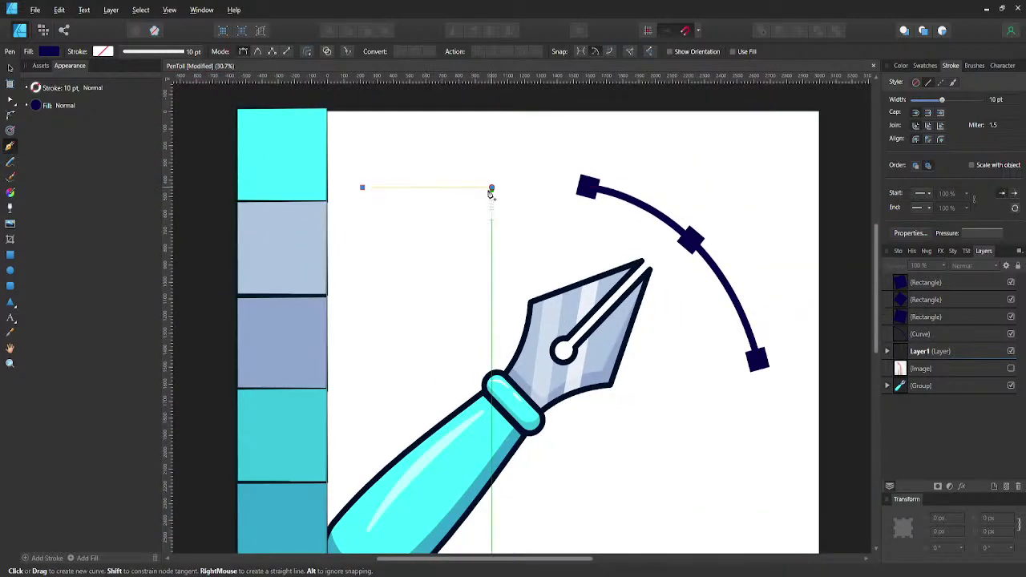
pyautogui.click(492, 189)
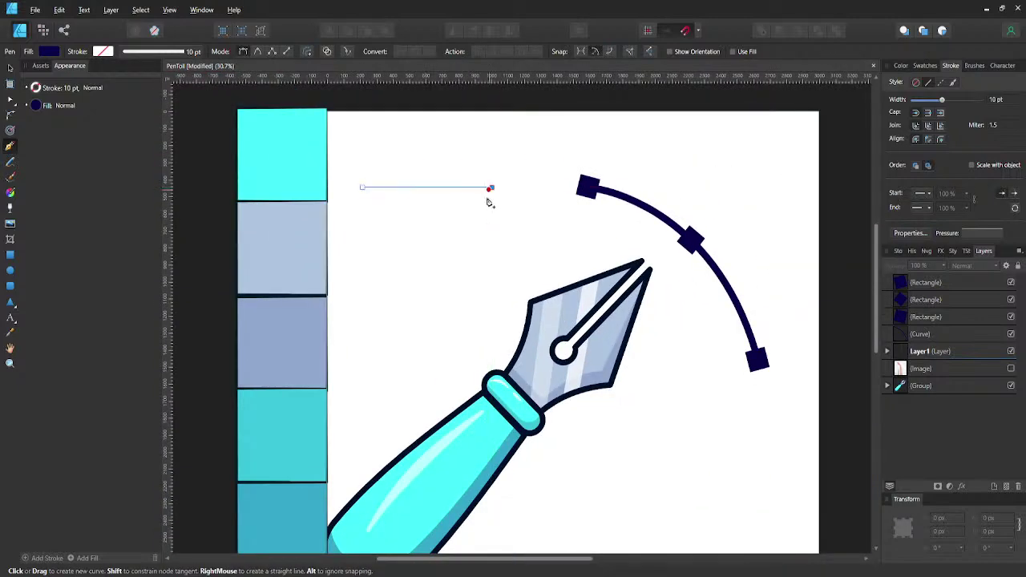
pyautogui.press('a')
pyautogui.click(427, 188)
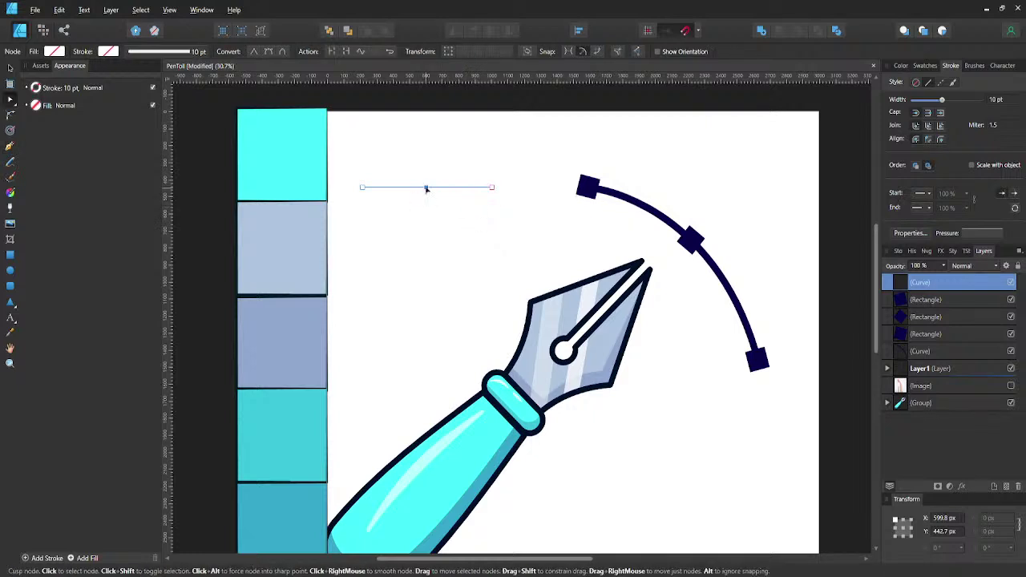
pyautogui.moveTo(427, 188); pyautogui.dragTo(425, 171)
pyautogui.hotkey('ctrl', 'z')
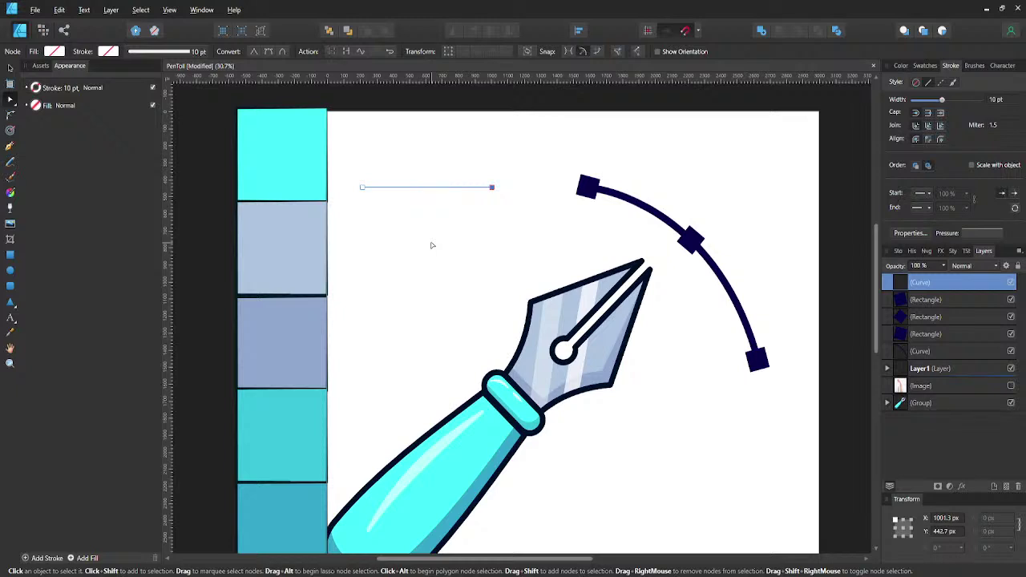
pyautogui.press('Delete')
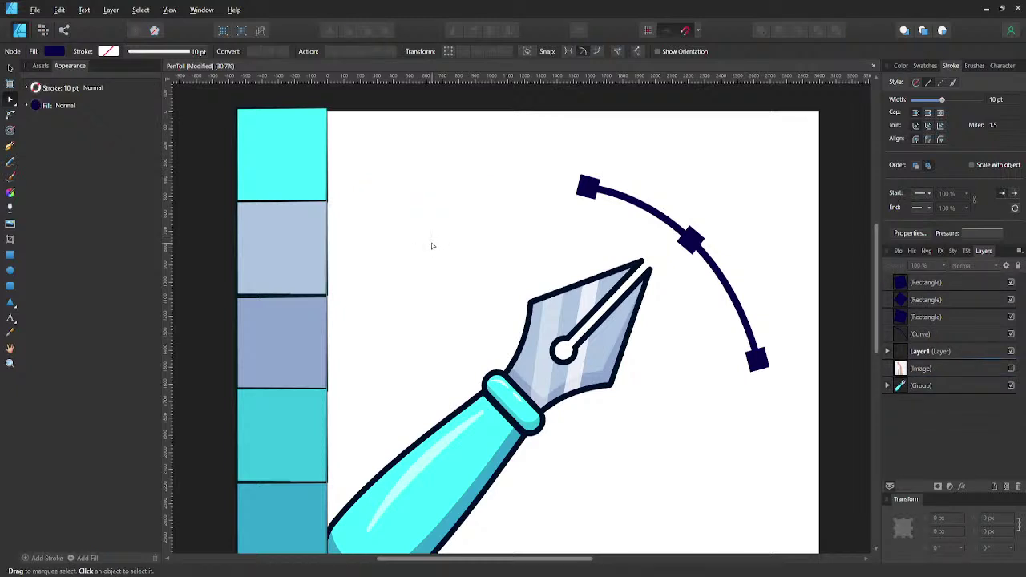
pyautogui.press('p')
pyautogui.click(376, 174)
pyautogui.moveTo(532, 176); pyautogui.dragTo(616, 226)
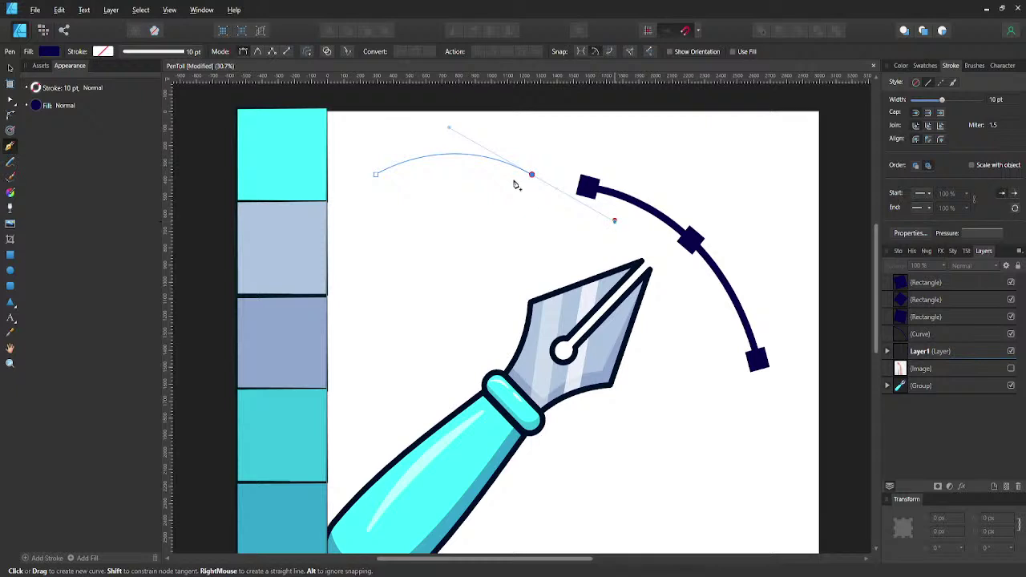
pyautogui.press('a')
pyautogui.click(454, 154)
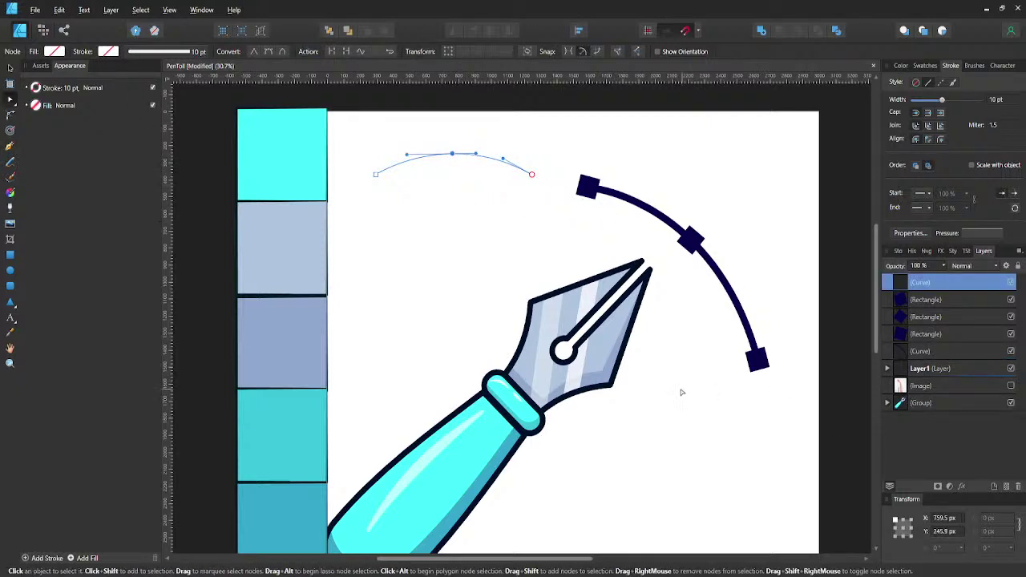
pyautogui.click(633, 343)
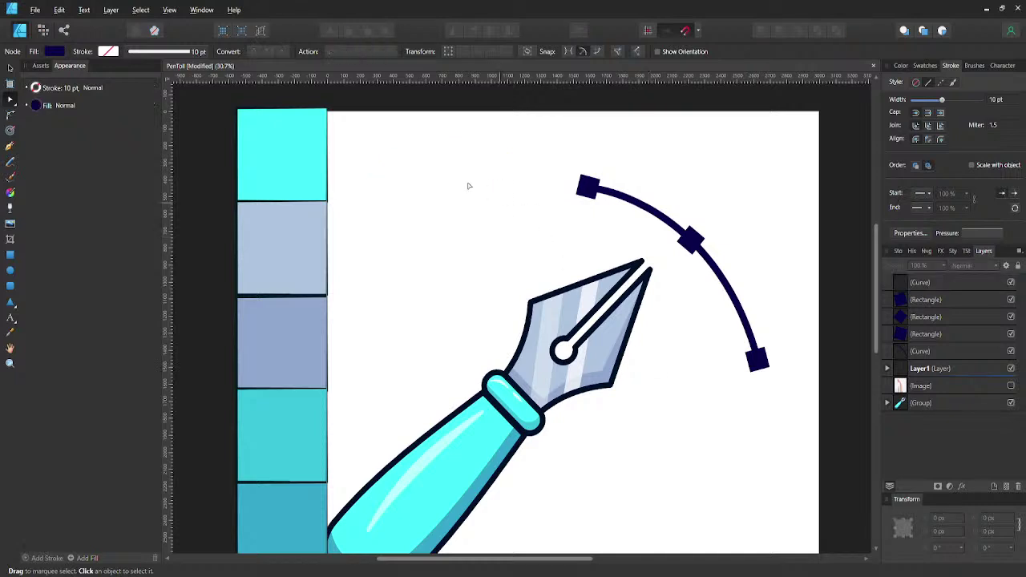
pyautogui.click(926, 286)
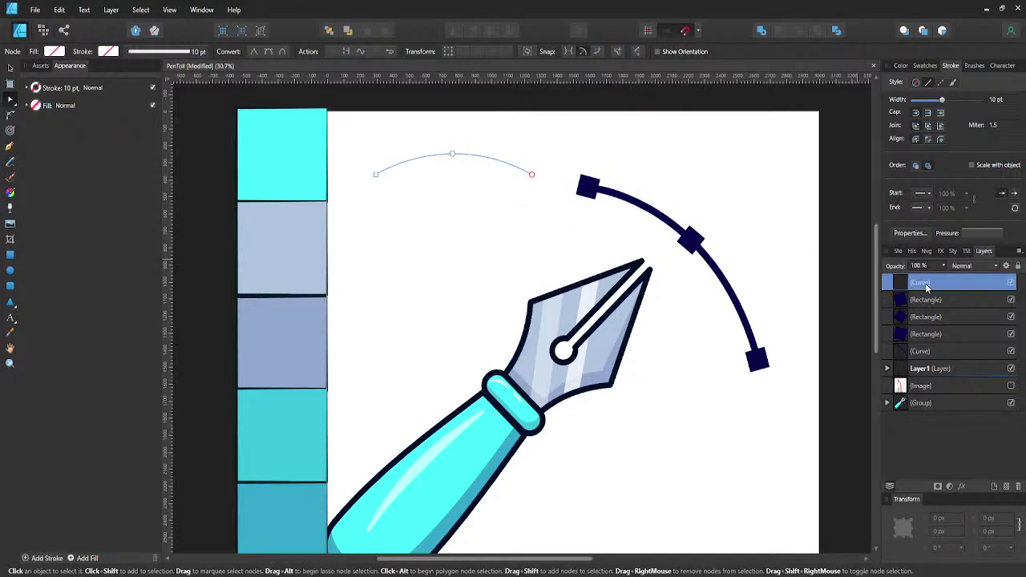
pyautogui.press('Delete')
pyautogui.click(758, 359)
pyautogui.press('v')
# - Select the arc and its three squares, group them with Ctrl+G, and nudge the group up-left
pyautogui.scroll(-2, 728, 285)
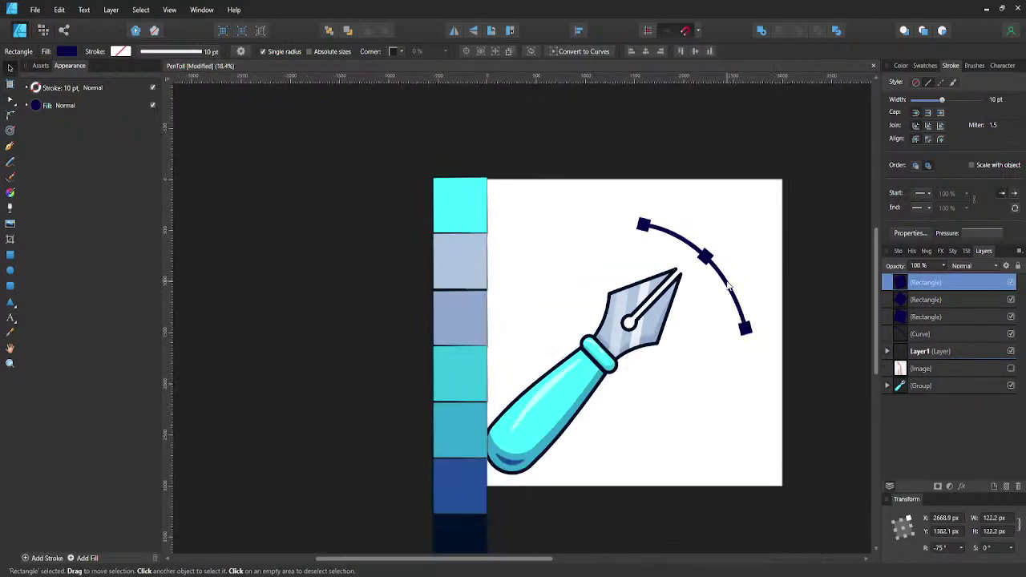
pyautogui.hscroll(2, 758, 280)
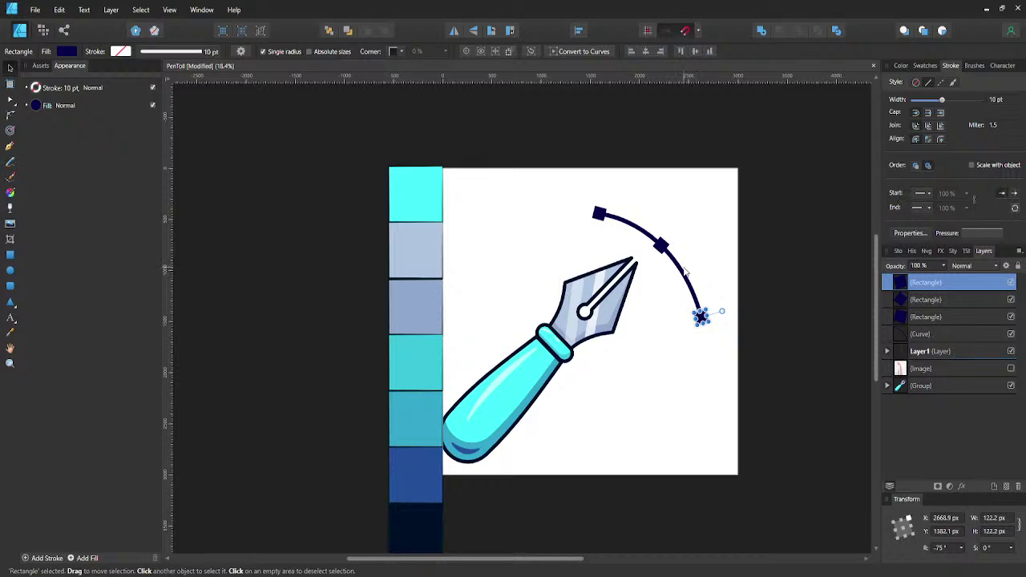
pyautogui.click(676, 259)
pyautogui.keyDown('shift'); pyautogui.click(618, 225); pyautogui.keyUp('shift')
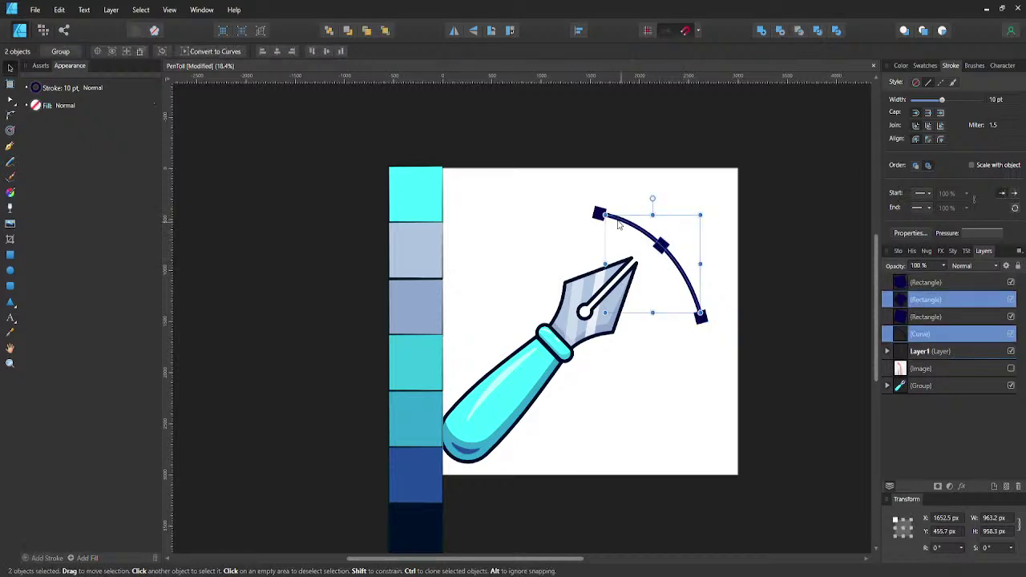
pyautogui.keyDown('shift'); pyautogui.click(664, 247); pyautogui.keyUp('shift')
pyautogui.moveTo(681, 264); pyautogui.dragTo(673, 261)
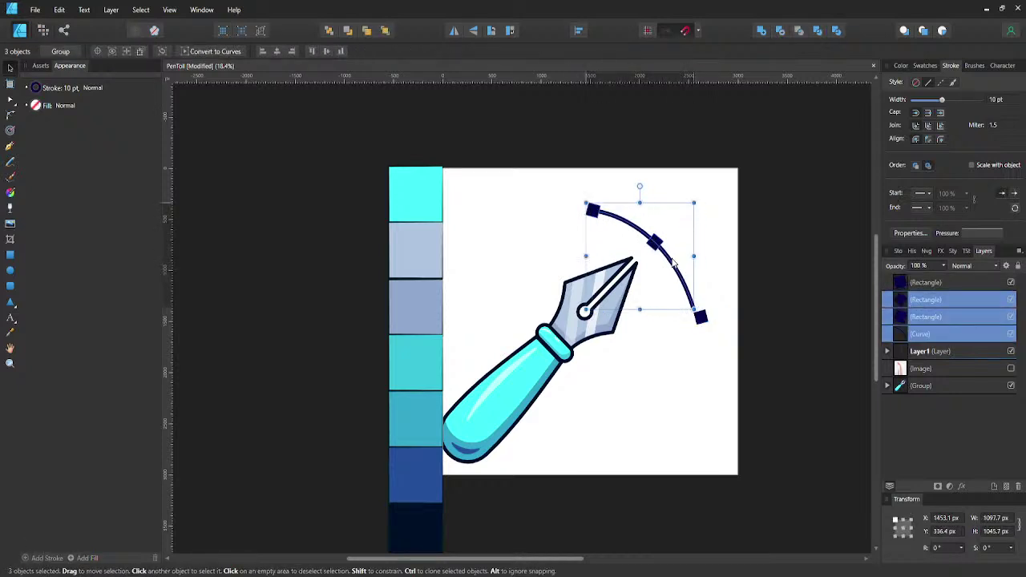
pyautogui.hotkey('ctrl', 'z')
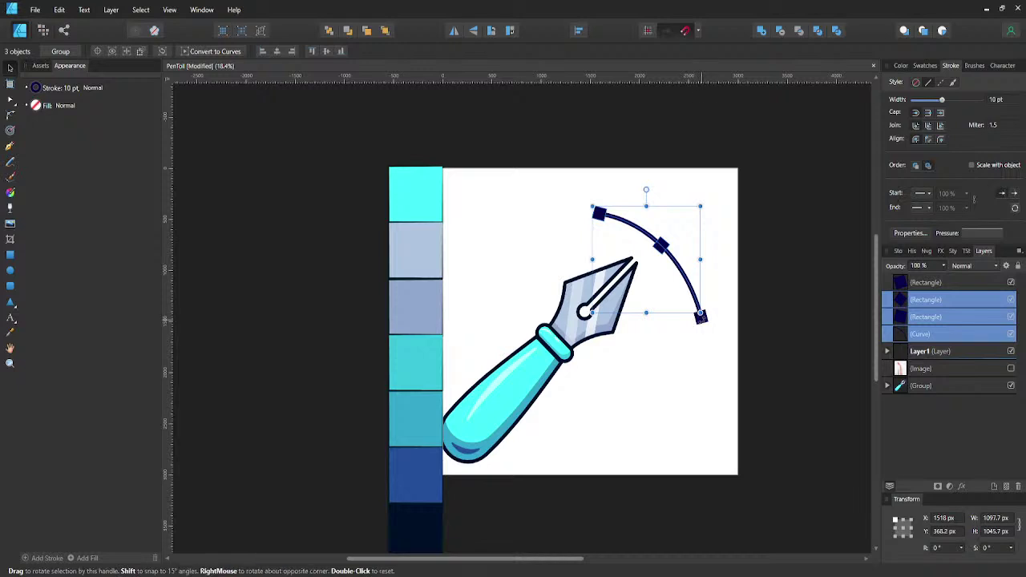
pyautogui.keyDown('shift'); pyautogui.click(702, 319); pyautogui.keyUp('shift')
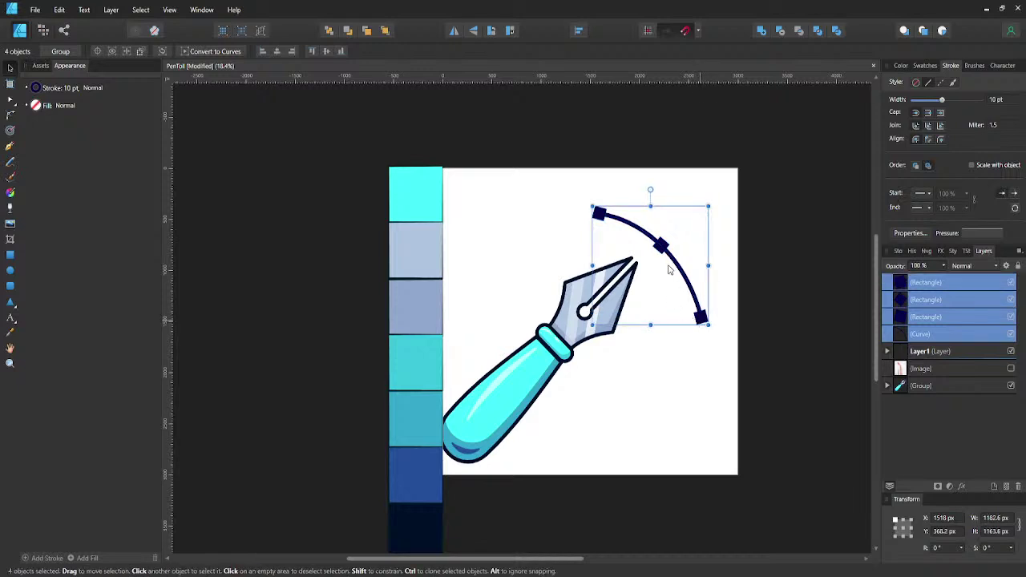
pyautogui.hotkey('ctrl', 'g')
pyautogui.moveTo(662, 247); pyautogui.dragTo(653, 236)
pyautogui.click(711, 231)
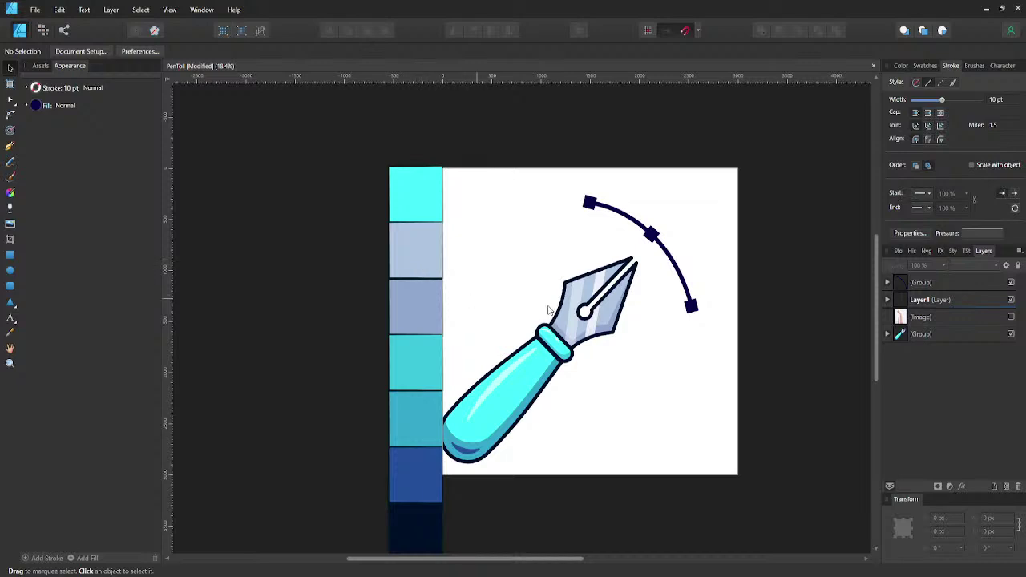
# - Nudge the swatch column layer left twice
pyautogui.click(895, 337)
pyautogui.click(889, 334)
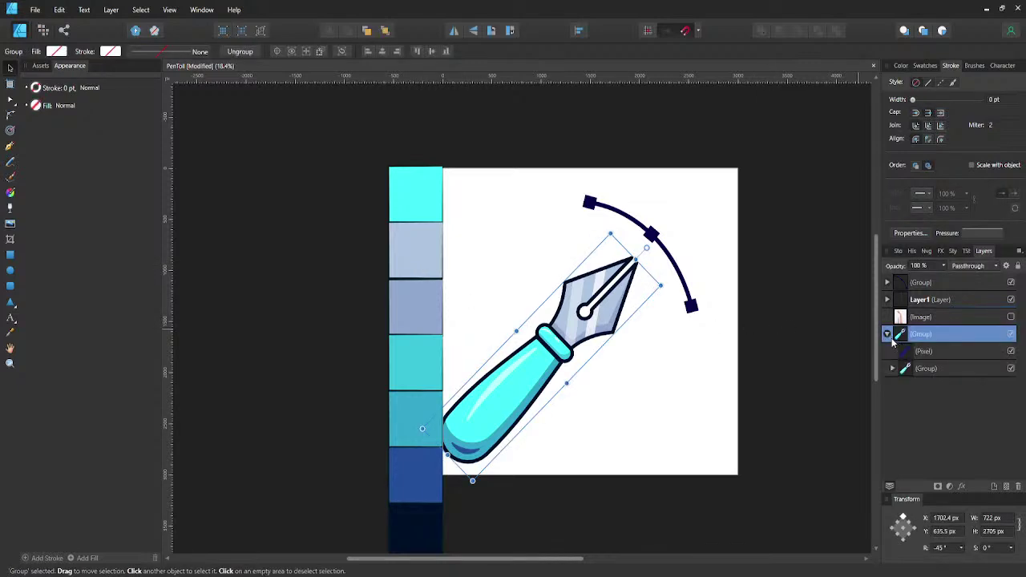
pyautogui.click(888, 335)
pyautogui.click(899, 306)
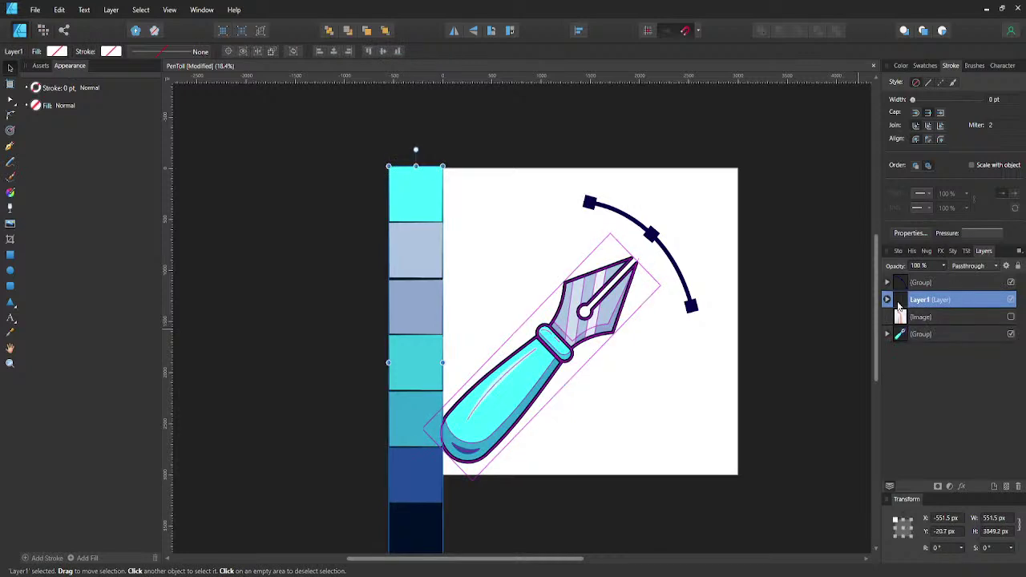
pyautogui.hotkey('shift', 'Left')
pyautogui.hotkey('shift', 'Left')
pyautogui.hotkey('shift', 'Left')
pyautogui.hotkey('shift', 'Left')
pyautogui.hotkey('shift', 'Left')
pyautogui.hotkey('shift', 'Left')
pyautogui.hotkey('shift', 'Left')
pyautogui.hotkey('shift', 'Left')
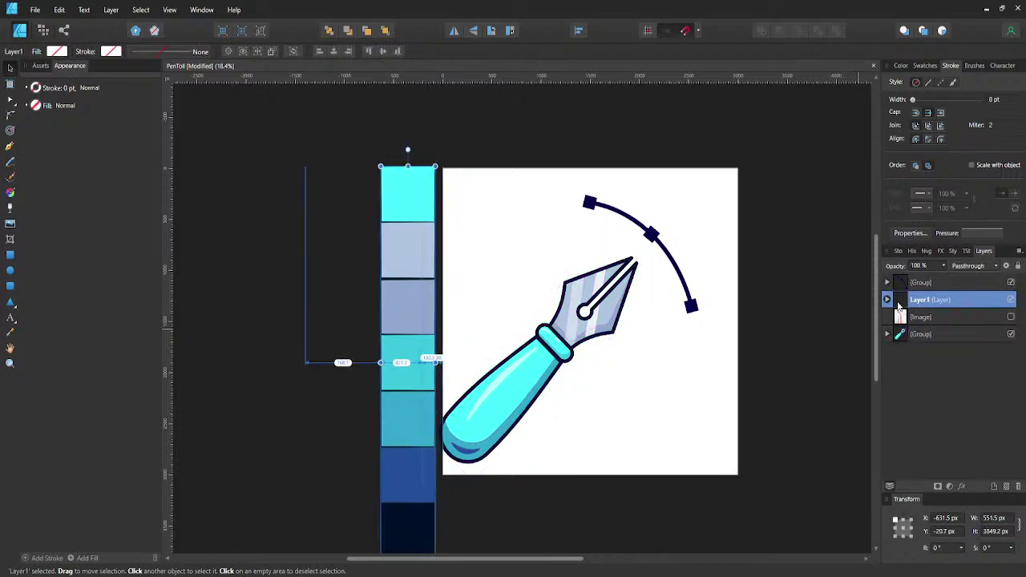
pyautogui.hotkey('shift', 'Left')
pyautogui.hotkey('shift', 'Left')
pyautogui.hotkey('shift', 'Left')
pyautogui.hotkey('shift', 'Left')
pyautogui.hotkey('shift', 'Left')
pyautogui.hotkey('shift', 'Left')
pyautogui.hotkey('shift', 'Left')
pyautogui.hotkey('shift', 'Left')
pyautogui.hotkey('shift', 'Left')
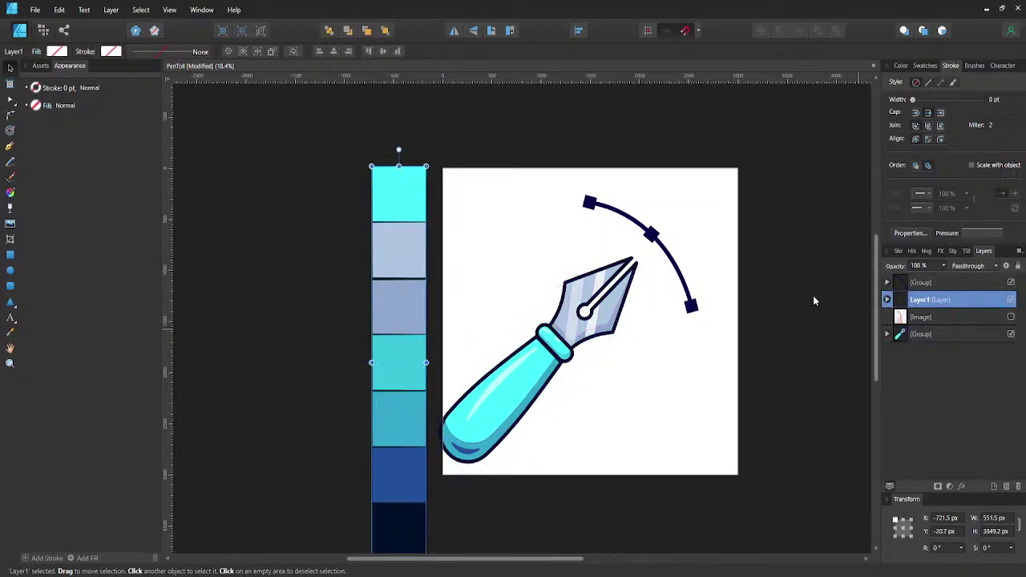
pyautogui.hotkey('ctrl', 'd')
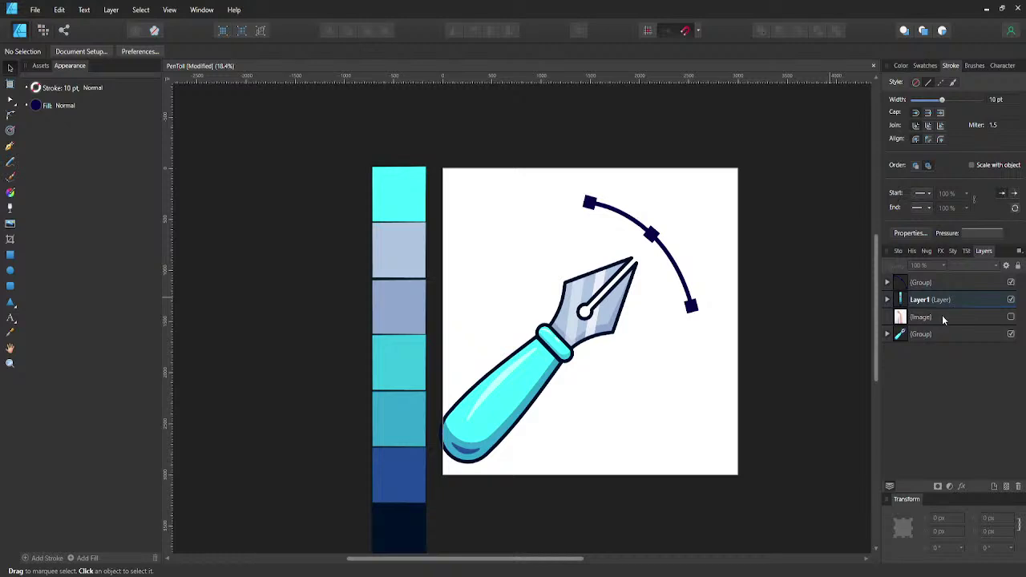
# - Move the pen group just below the arc group in the Layers panel
pyautogui.click(941, 317)
pyautogui.click(933, 286)
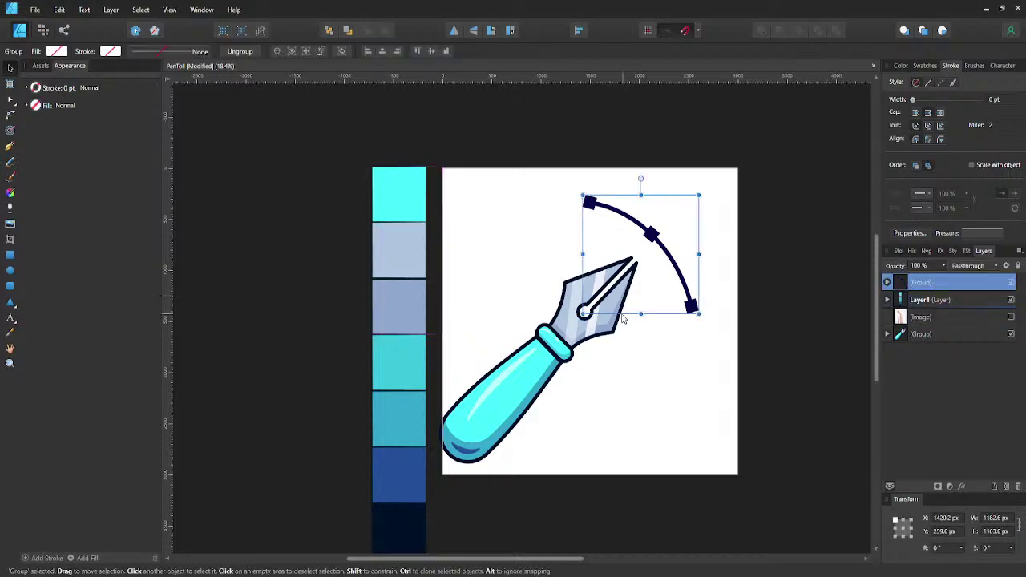
pyautogui.click(914, 335)
pyautogui.moveTo(920, 334); pyautogui.dragTo(930, 289)
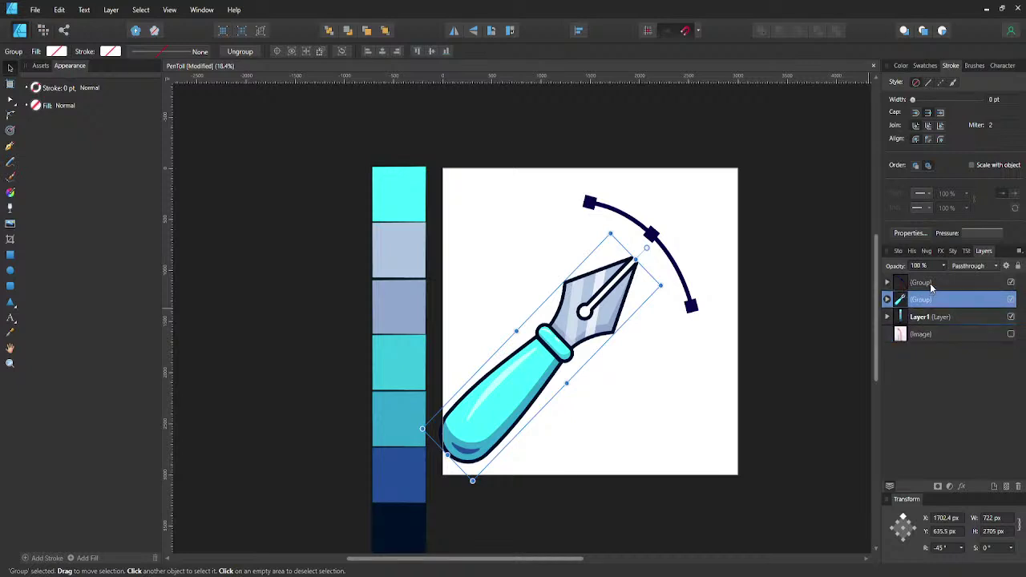
# - Nudge the pen and arc groups slightly to the right
pyautogui.hotkey('ctrl', 'a')
pyautogui.hotkey('shift', 'Right')
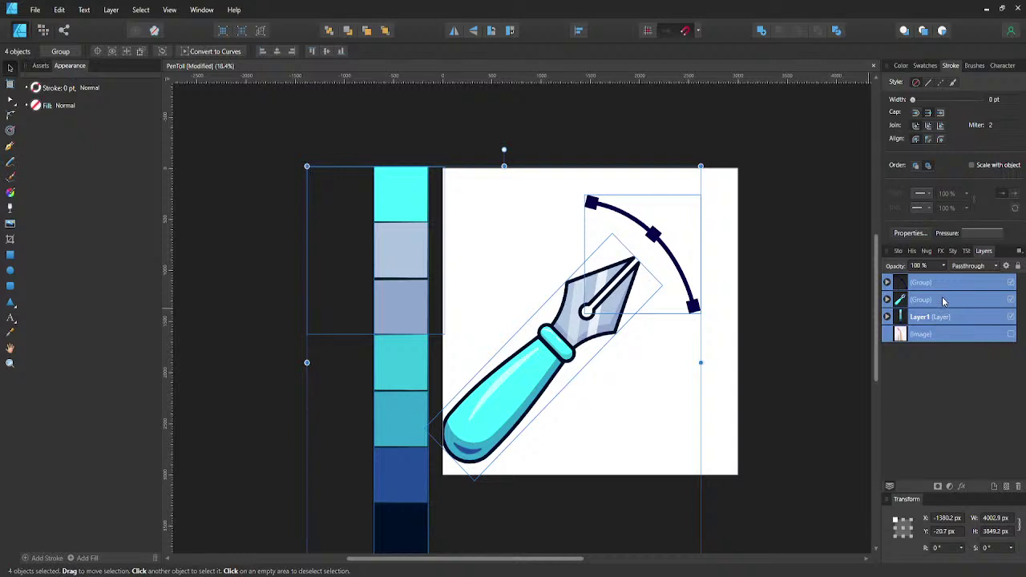
pyautogui.click(942, 301)
pyautogui.keyDown('ctrl'); pyautogui.click(947, 290); pyautogui.keyUp('ctrl')
pyautogui.hotkey('shift', 'Right')
pyautogui.hotkey('shift', 'Right')
pyautogui.hotkey('shift', 'Right')
pyautogui.hotkey('shift', 'Right')
pyautogui.hotkey('shift', 'Right')
pyautogui.hotkey('shift', 'Right')
pyautogui.hotkey('shift', 'Right')
pyautogui.hotkey('shift', 'Right')
pyautogui.hotkey('shift', 'Right')
pyautogui.hotkey('shift', 'Right')
pyautogui.hotkey('shift', 'Right')
pyautogui.hotkey('shift', 'Right')
pyautogui.hotkey('shift', 'Right')
pyautogui.hotkey('shift', 'Right')
pyautogui.hotkey('shift', 'Right')
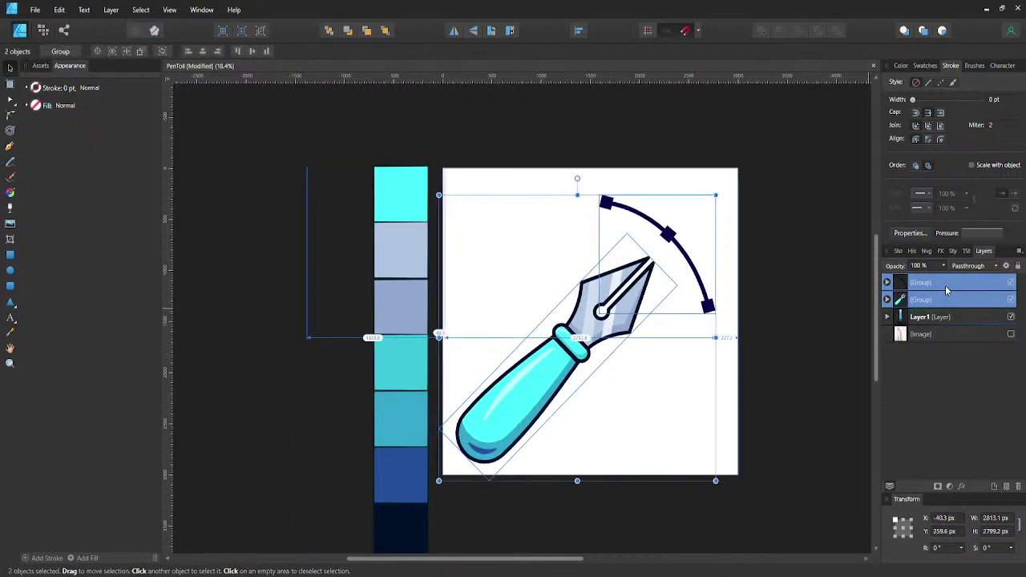
pyautogui.click(843, 333)
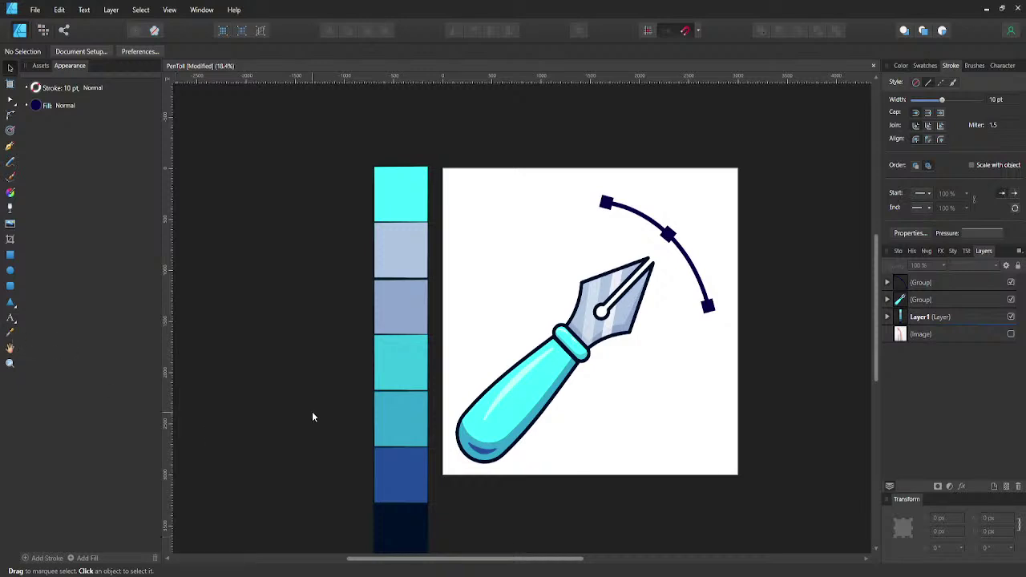
# - Rename the pen group to 'PenTool' and hide both it and the arc group
pyautogui.doubleClick(917, 300)
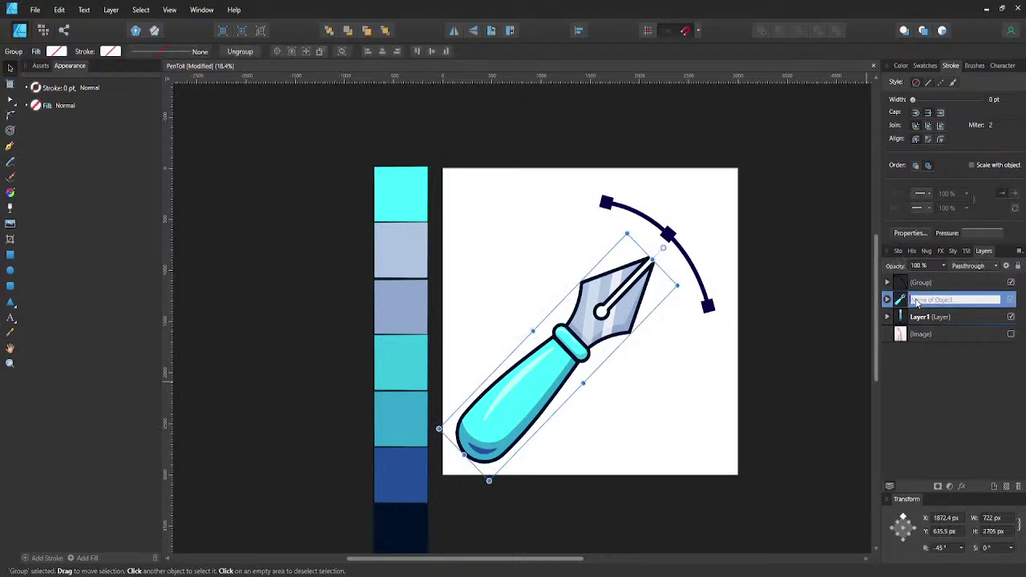
pyautogui.write('PenTool')
pyautogui.press('Return')
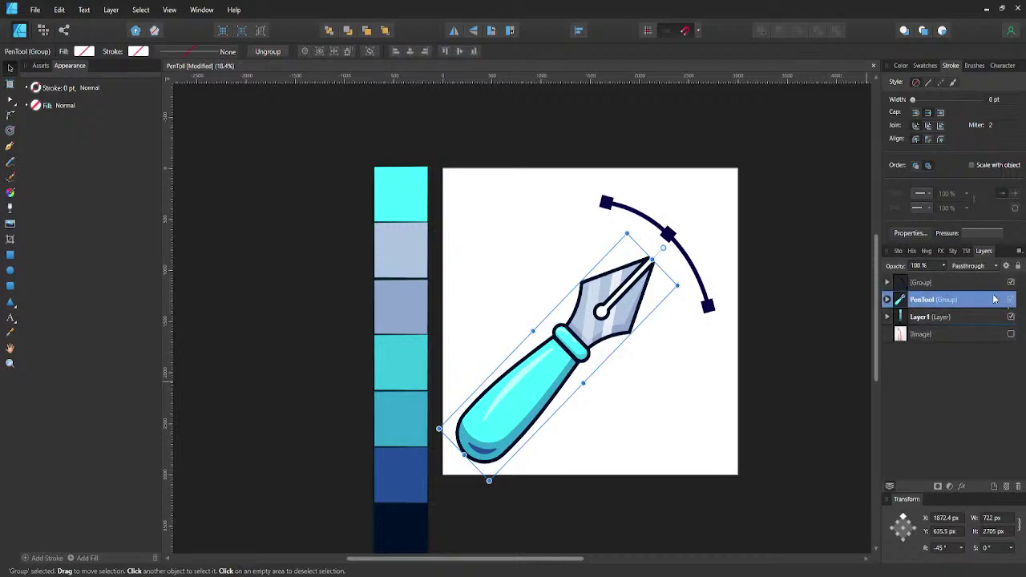
pyautogui.click(1012, 299)
pyautogui.click(1011, 282)
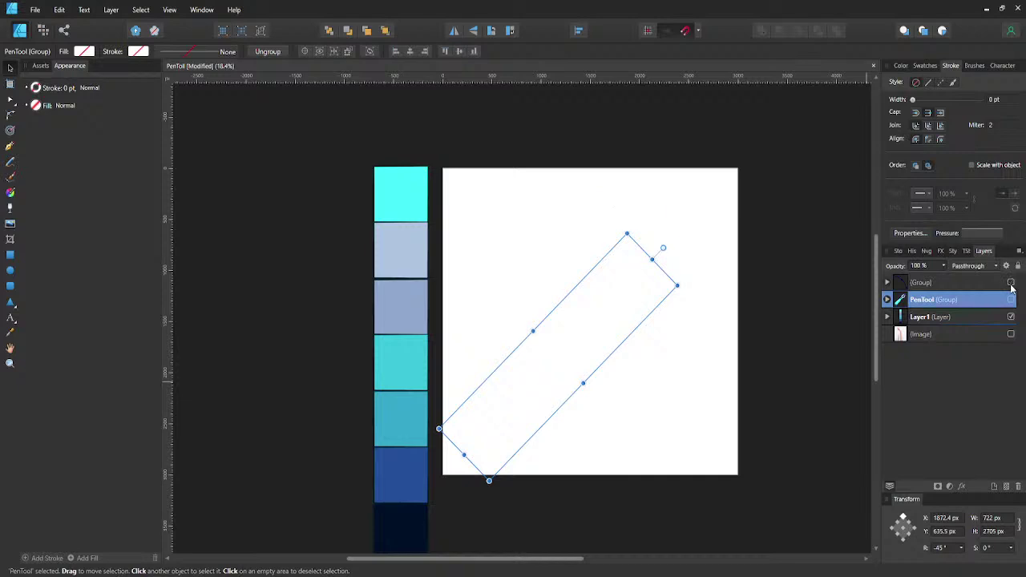
# - Add a new empty layer named 'Stroke'
pyautogui.click(994, 487)
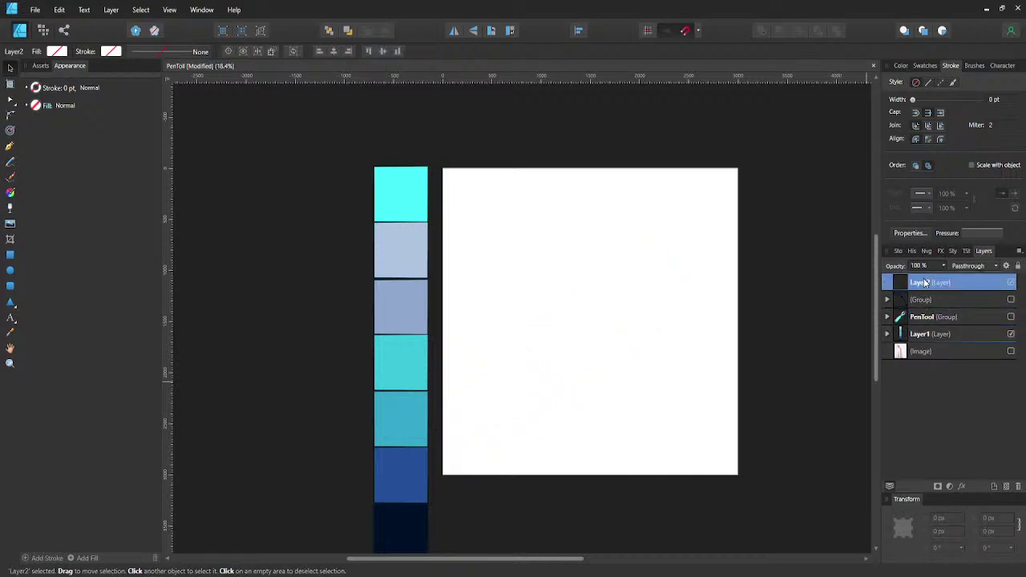
pyautogui.doubleClick(922, 282)
pyautogui.write('Stroke')
pyautogui.press('Return')
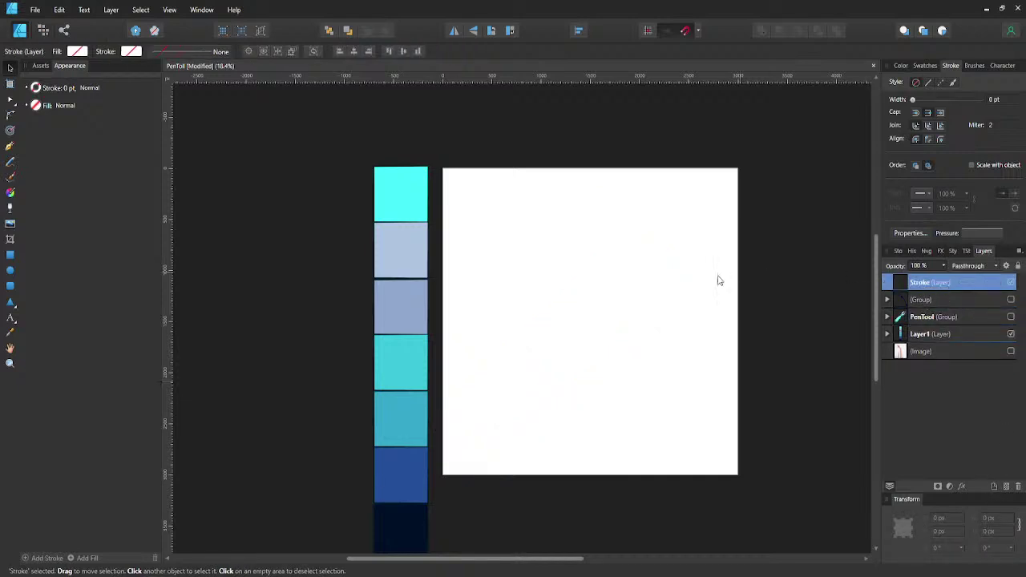
pyautogui.click(668, 253)
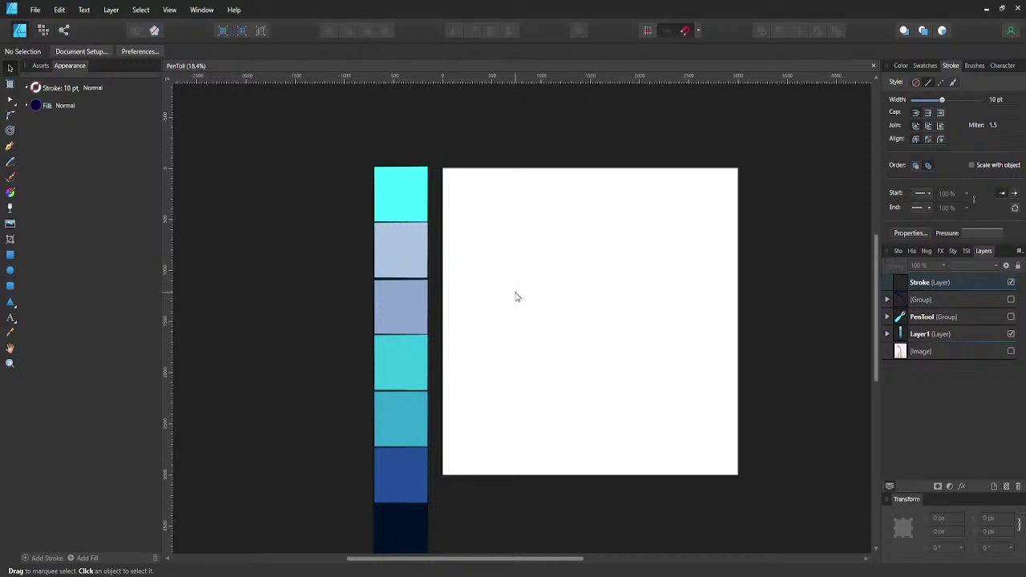
pyautogui.moveTo(516, 297); pyautogui.dragTo(482, 290)
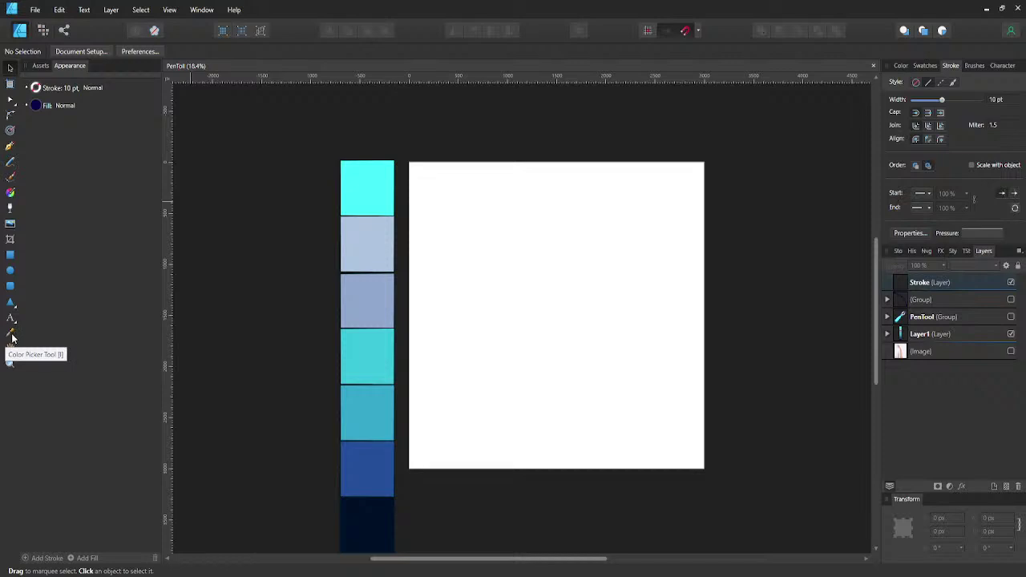
# - Draw a circle with no fill and a thick navy outline
pyautogui.click(10, 256)
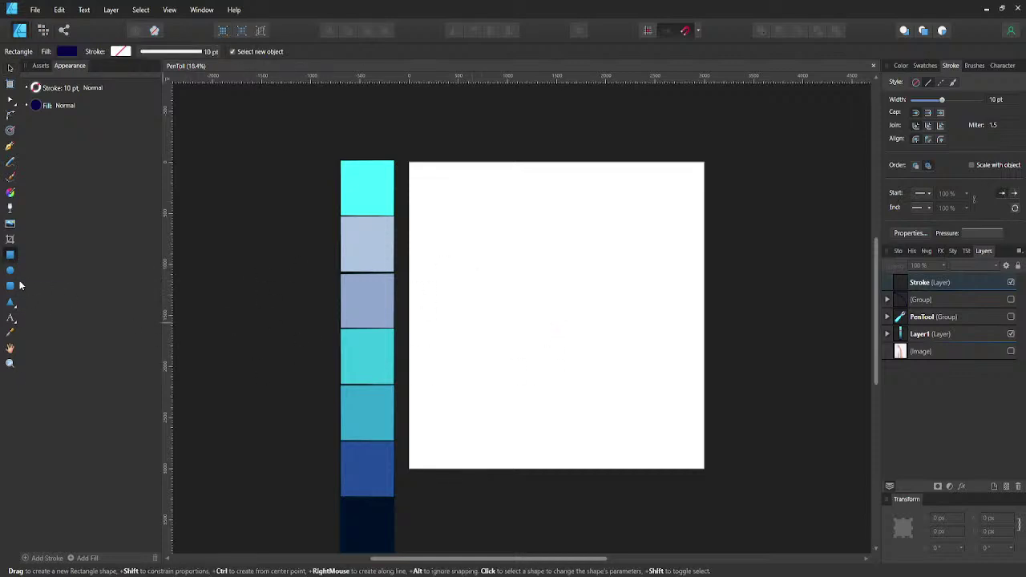
pyautogui.click(9, 270)
pyautogui.moveTo(526, 225); pyautogui.dragTo(583, 283)
pyautogui.click(57, 53)
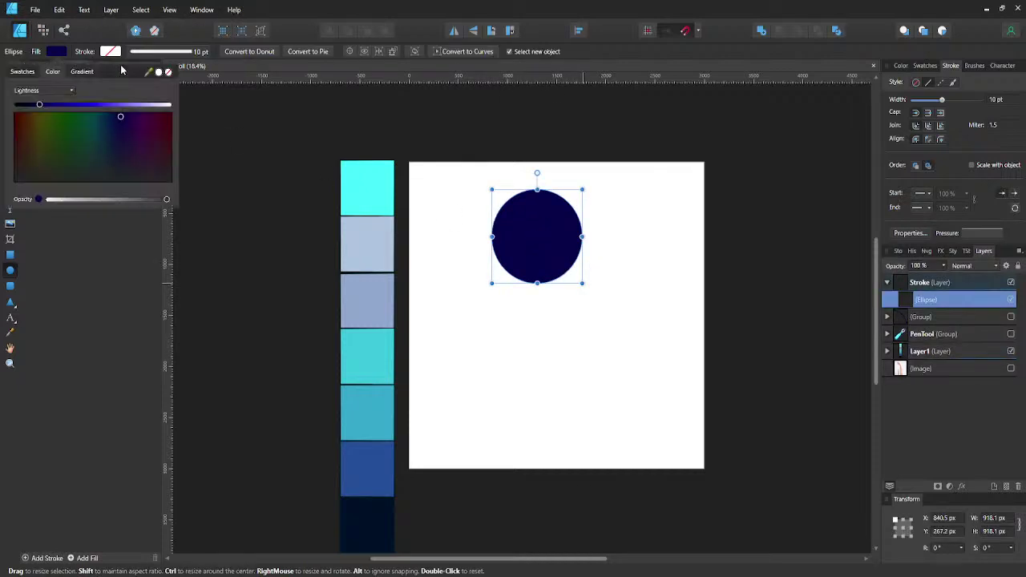
pyautogui.moveTo(148, 72); pyautogui.dragTo(372, 511)
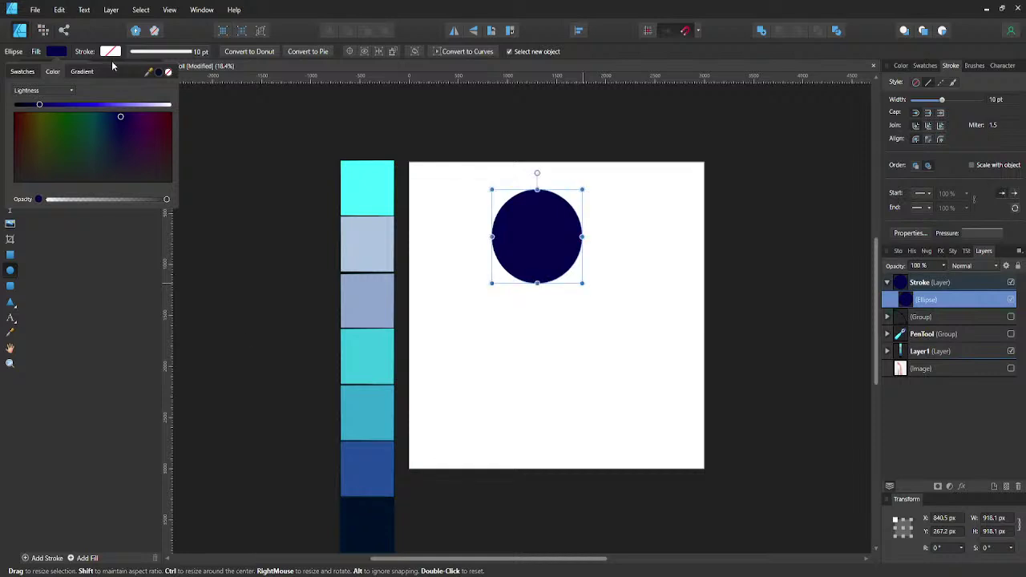
pyautogui.click(54, 52)
pyautogui.click(168, 73)
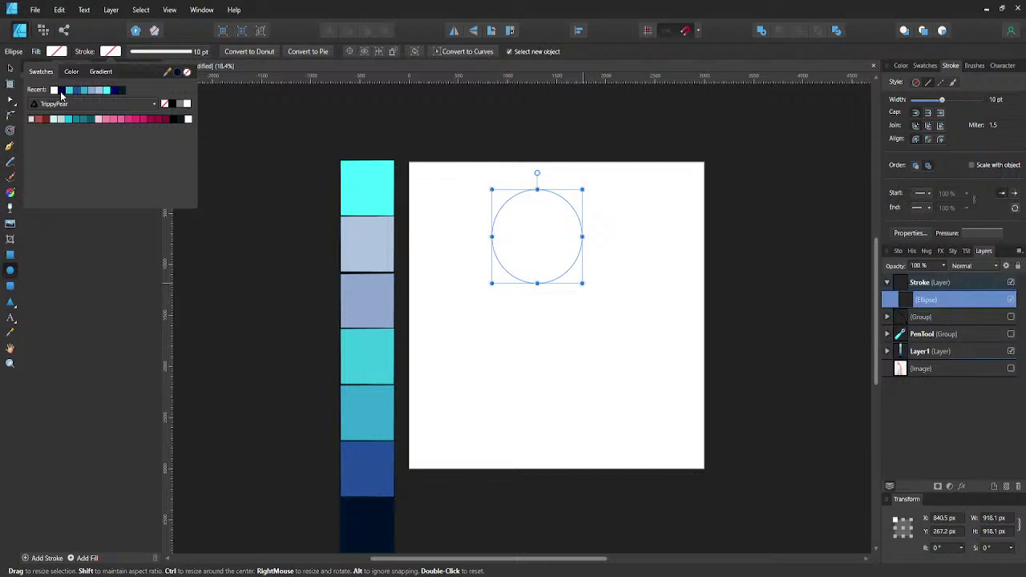
pyautogui.moveTo(58, 91); pyautogui.dragTo(581, 234)
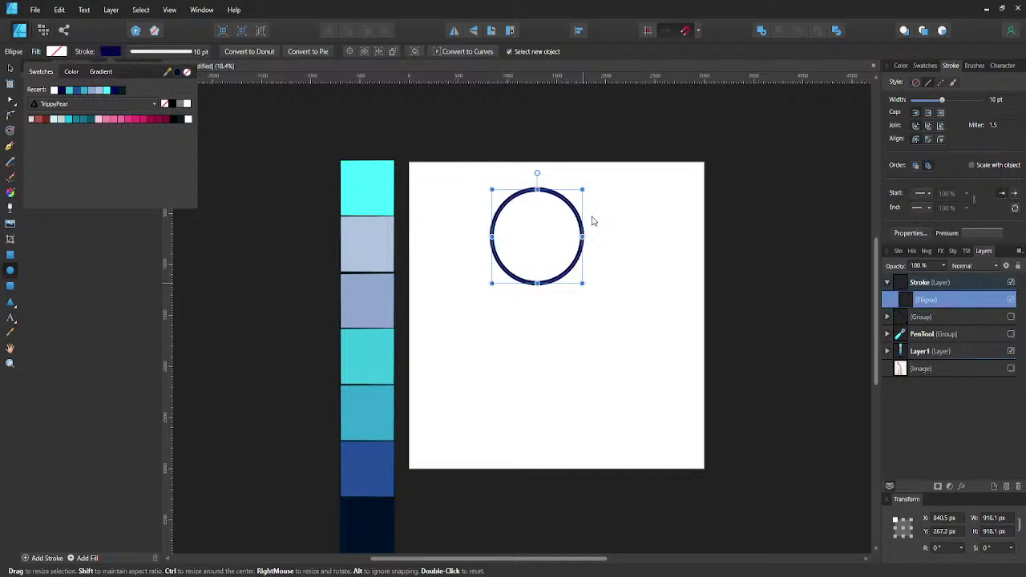
# - Centre the circle near the top of the page and resize it to 635.6 px
pyautogui.press('v')
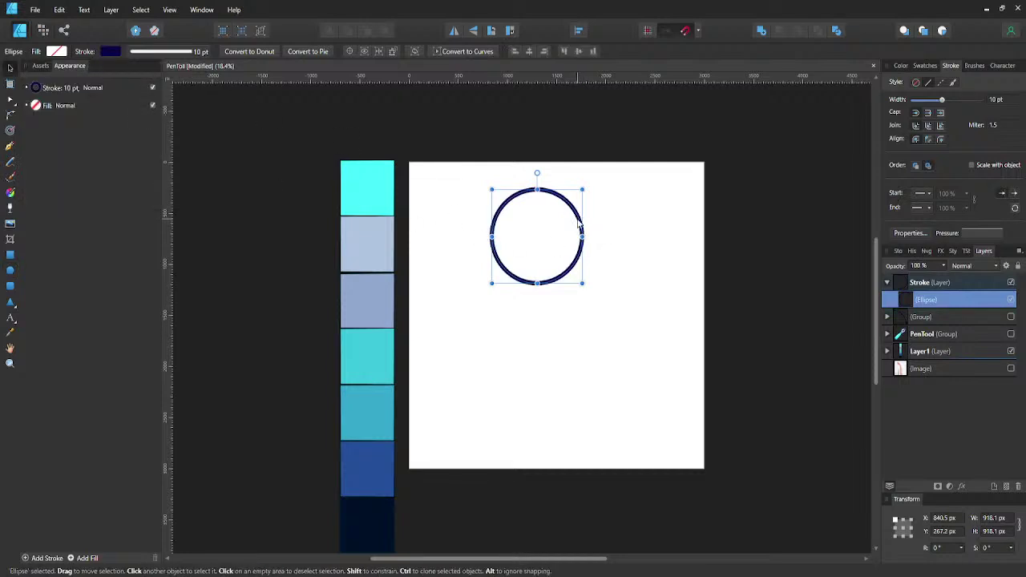
pyautogui.moveTo(579, 225); pyautogui.dragTo(598, 218)
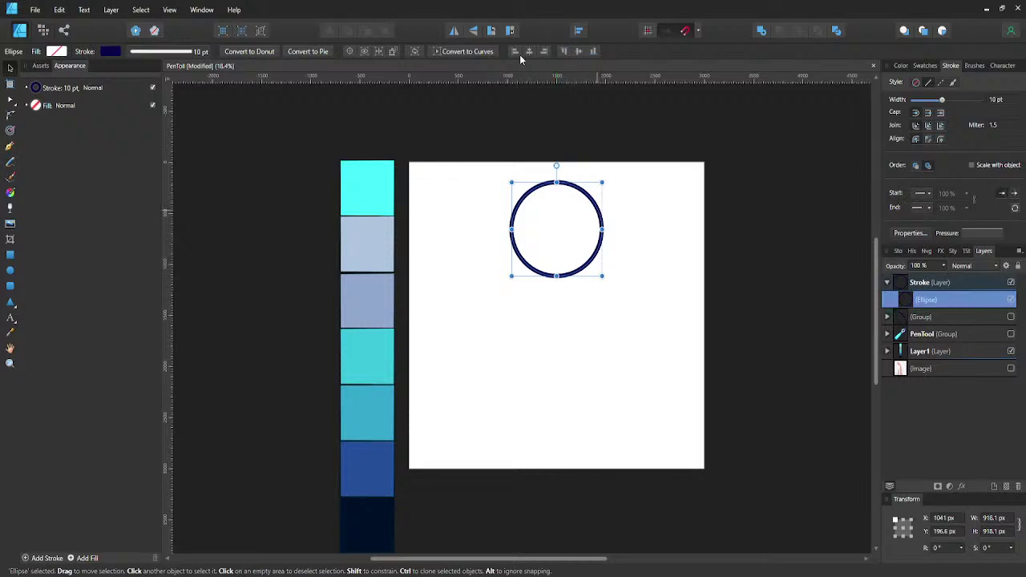
pyautogui.click(579, 52)
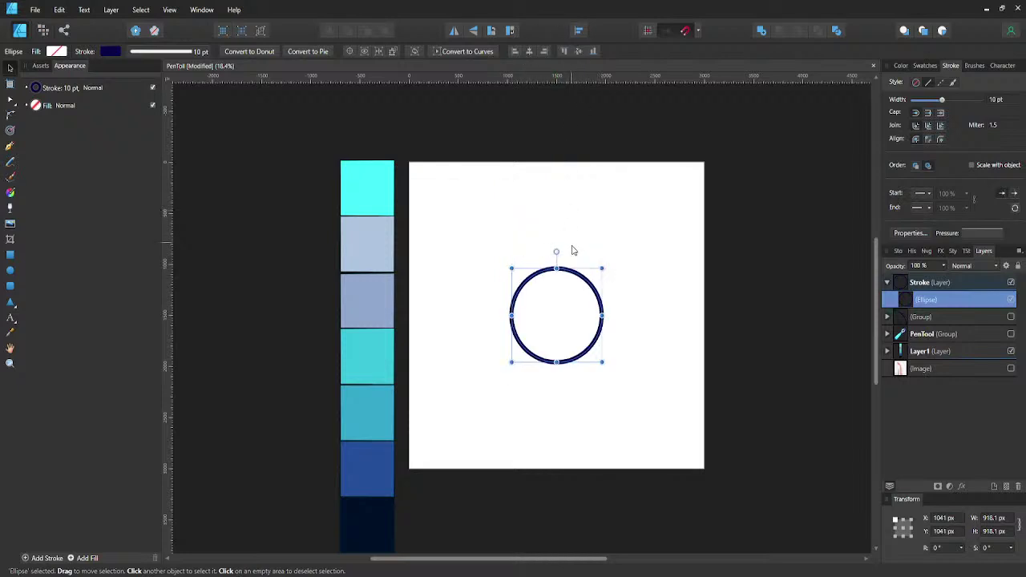
pyautogui.moveTo(577, 277); pyautogui.dragTo(590, 199)
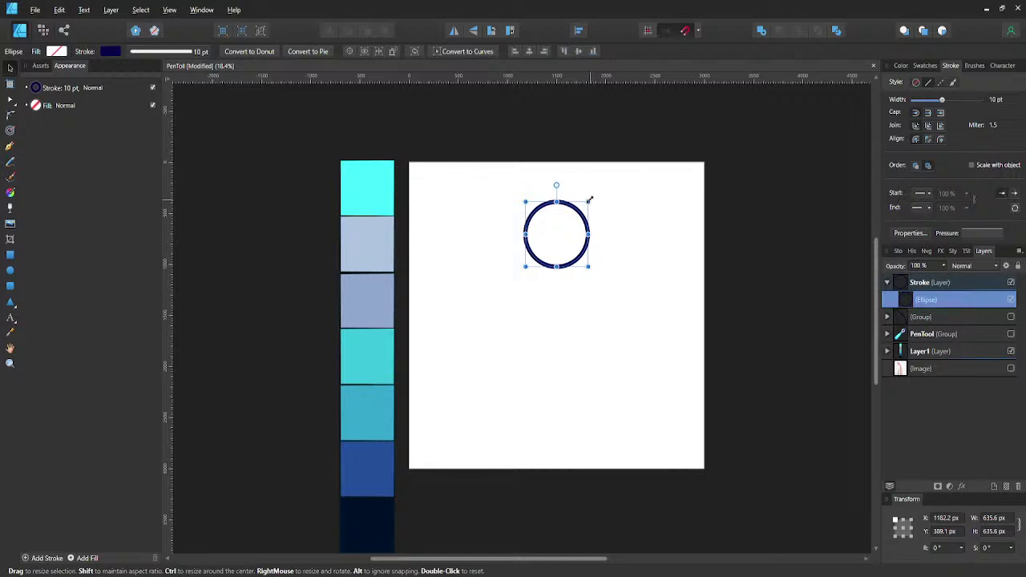
pyautogui.moveTo(567, 219); pyautogui.dragTo(566, 207)
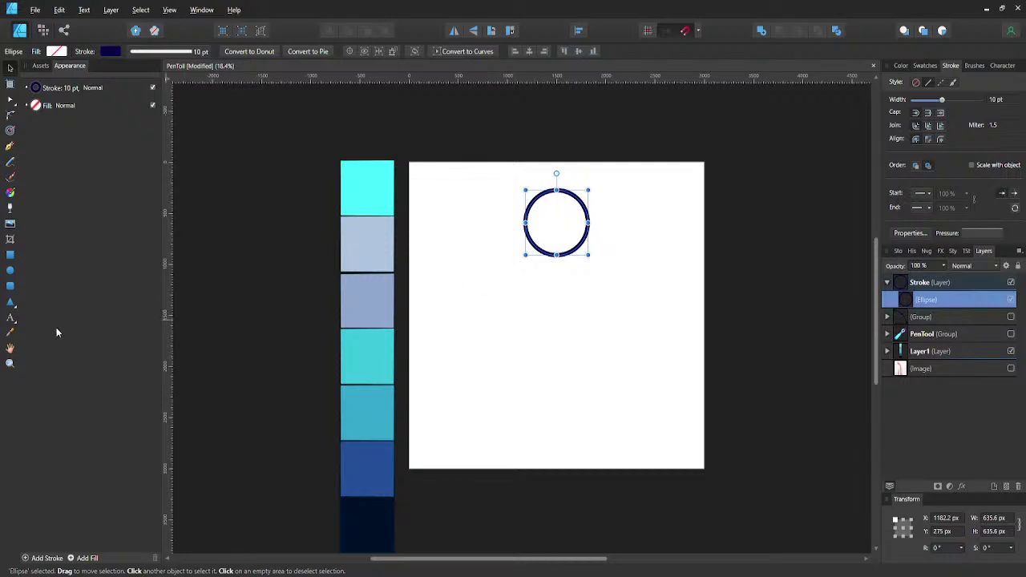
# - Draw a wide collar rectangle, centre it horizontally, and nudge it up to overlap the circle
pyautogui.click(9, 255)
pyautogui.moveTo(516, 255); pyautogui.dragTo(620, 281)
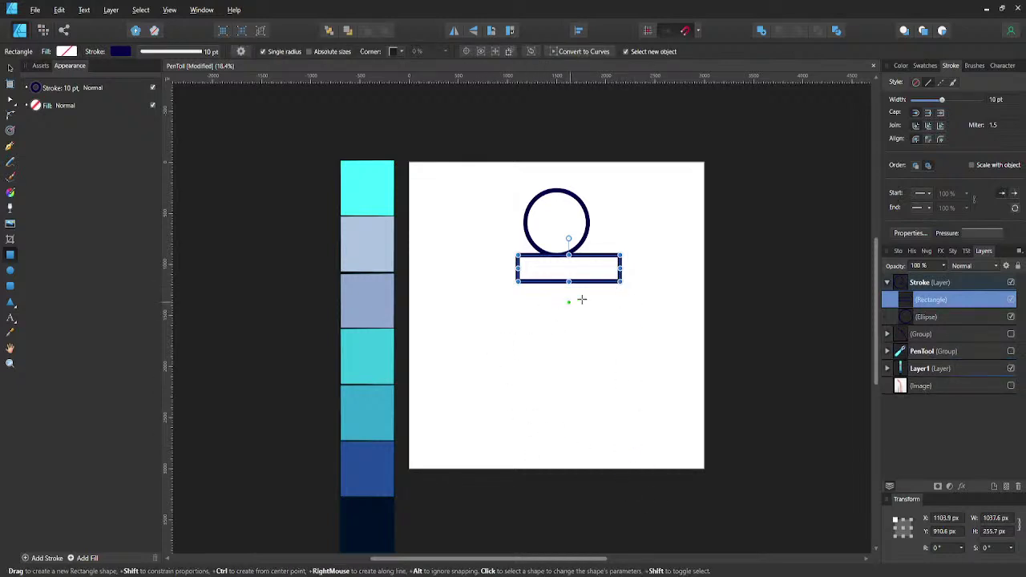
pyautogui.press('v')
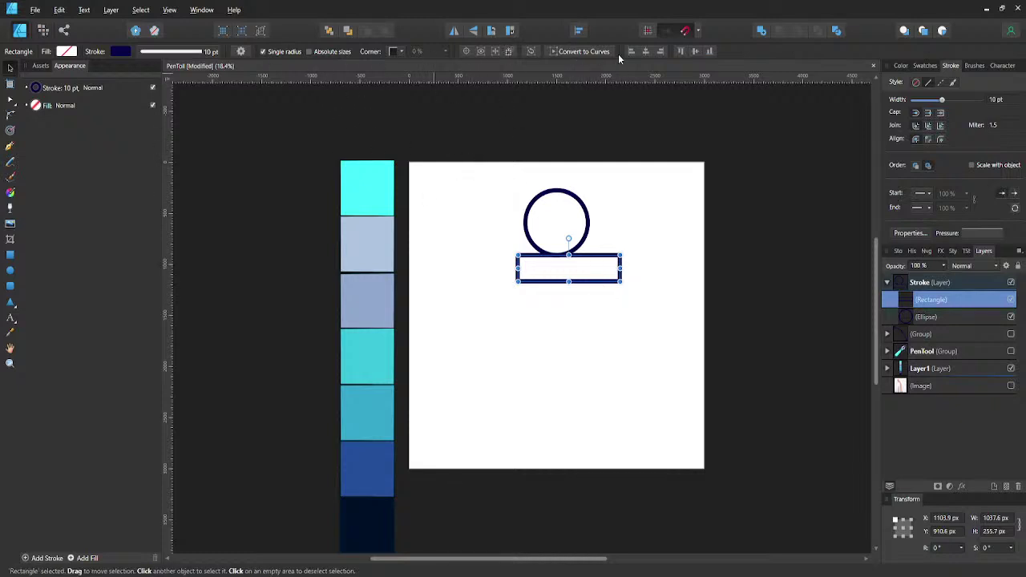
pyautogui.click(645, 51)
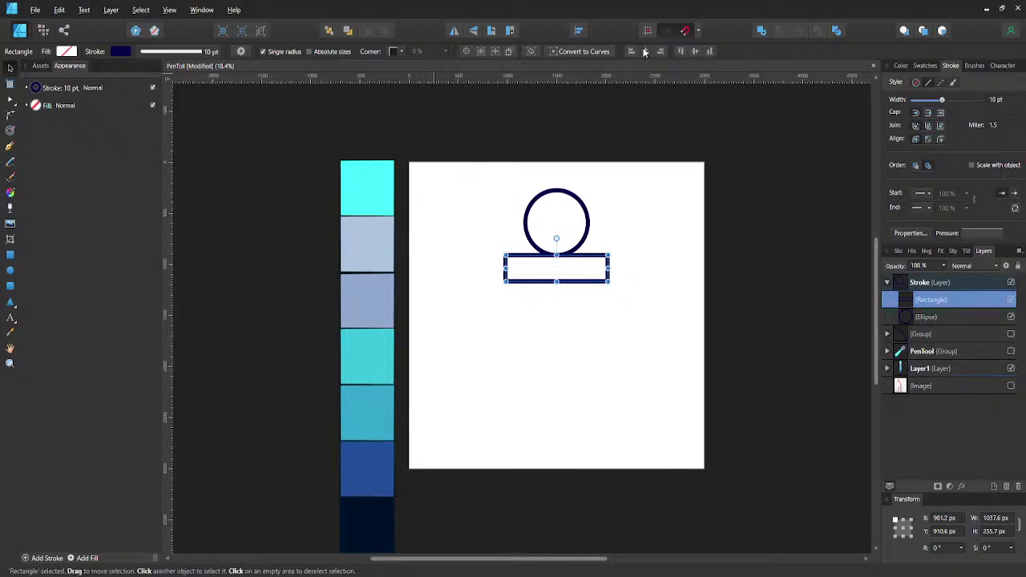
pyautogui.click(593, 288)
pyautogui.click(591, 286)
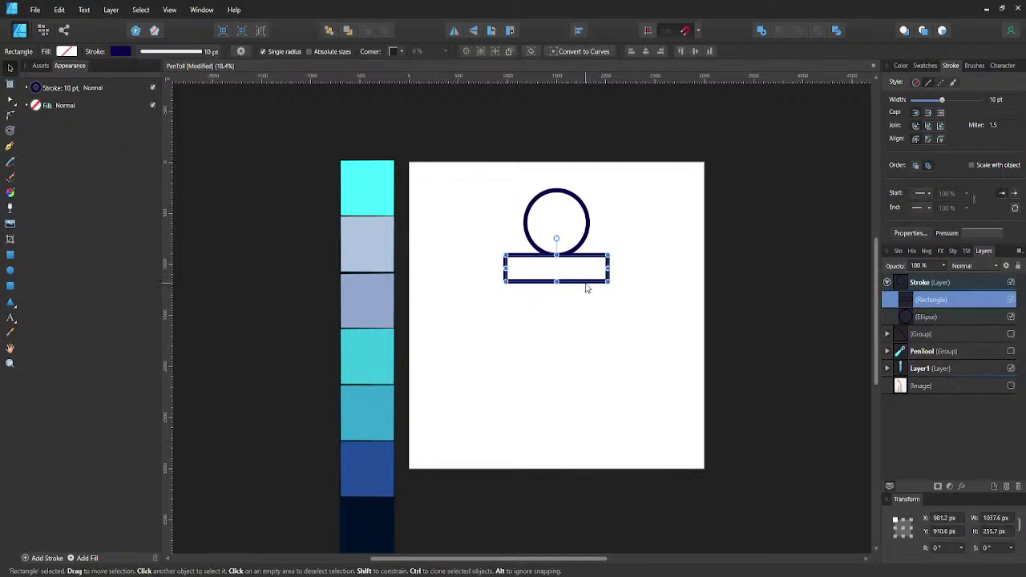
pyautogui.hotkey('shift', 'Up')
pyautogui.hotkey('shift', 'Up')
pyautogui.hotkey('shift', 'Up')
pyautogui.hotkey('shift', 'Up')
pyautogui.hotkey('shift', 'Up')
pyautogui.hotkey('shift', 'Up')
pyautogui.hotkey('shift', 'Up')
pyautogui.hotkey('shift', 'Up')
pyautogui.hotkey('shift', 'Up')
pyautogui.hotkey('shift', 'Up')
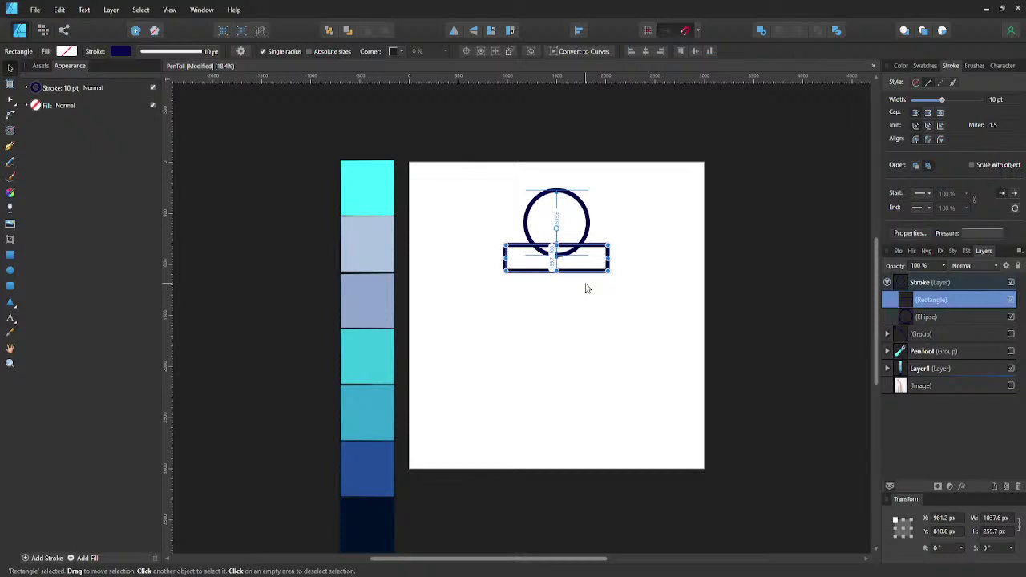
# - Duplicate the collar, rotate it 90° into an upright barrel, and narrow both shapes
pyautogui.hotkey('ctrl', 'j')
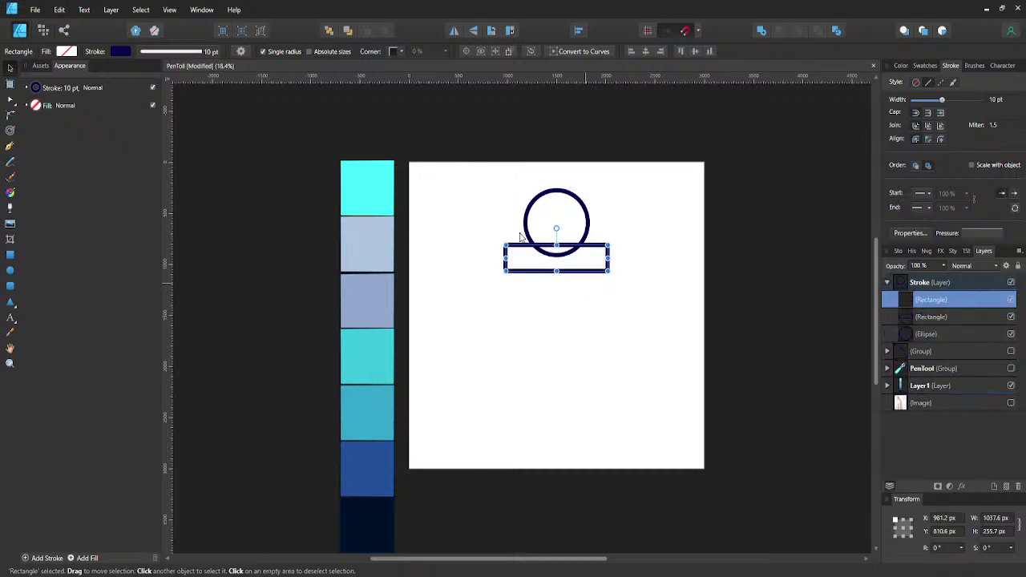
pyautogui.click(492, 30)
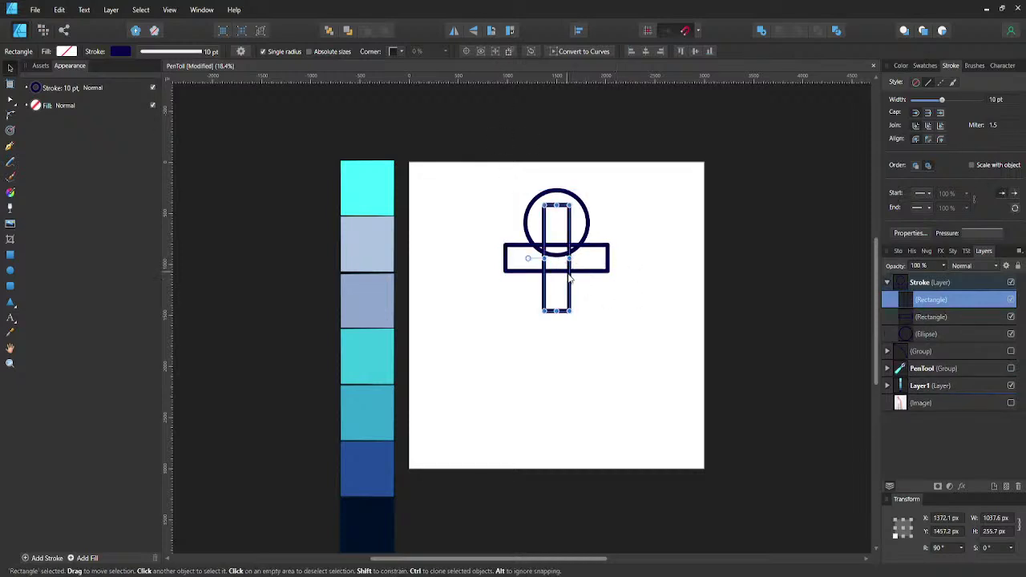
pyautogui.moveTo(571, 277); pyautogui.dragTo(600, 322)
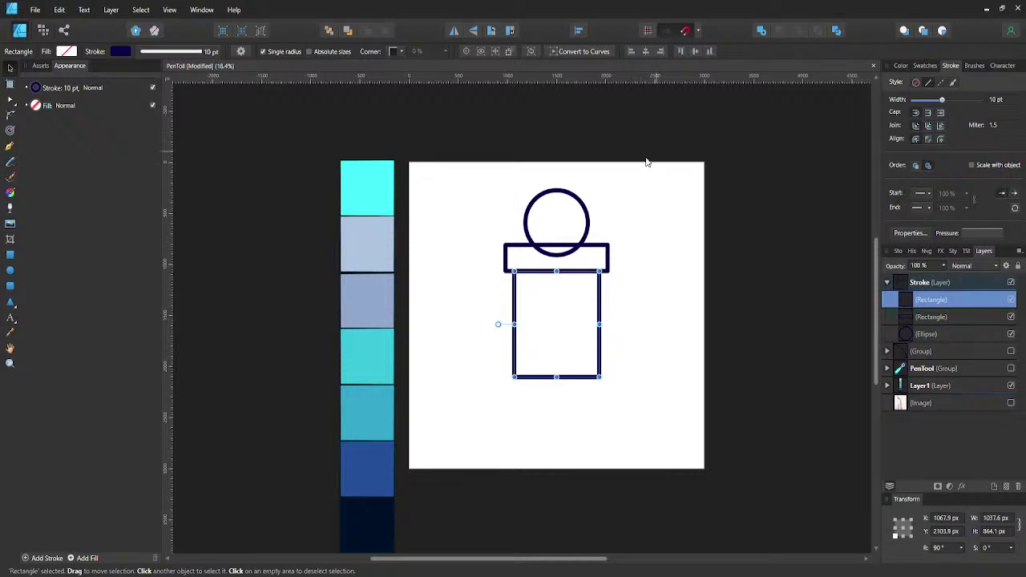
pyautogui.click(608, 261)
pyautogui.moveTo(608, 257); pyautogui.dragTo(589, 258)
pyautogui.click(598, 297)
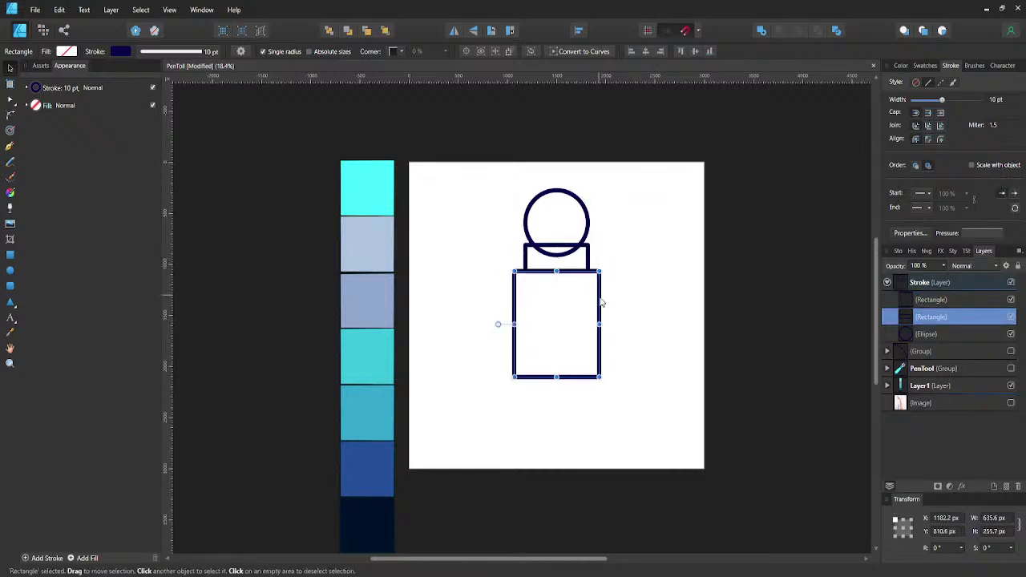
pyautogui.moveTo(600, 324); pyautogui.dragTo(576, 323)
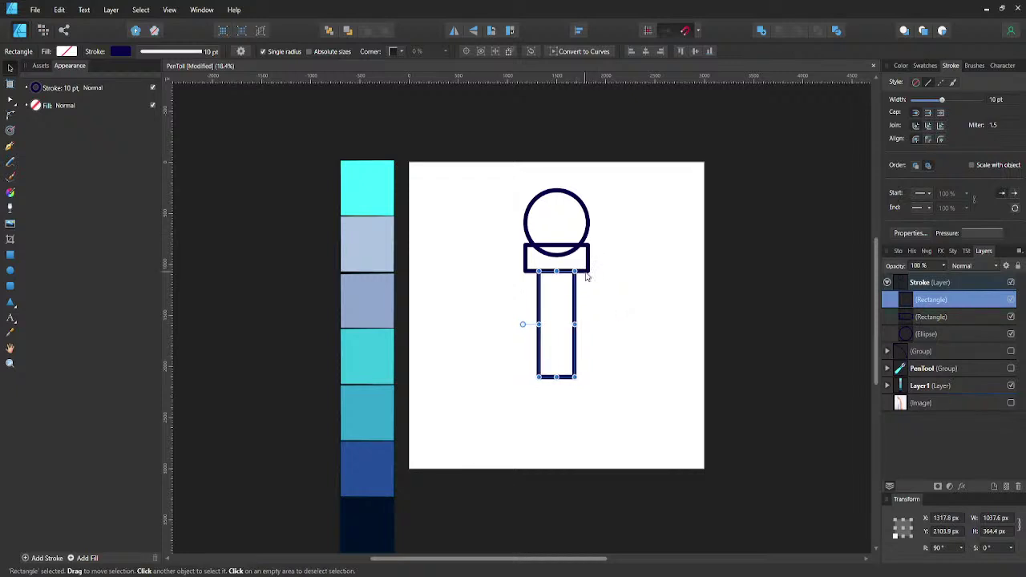
# - Duplicate the barrel into a small tip below it, then paste the eyedropper reference image
pyautogui.click(611, 290)
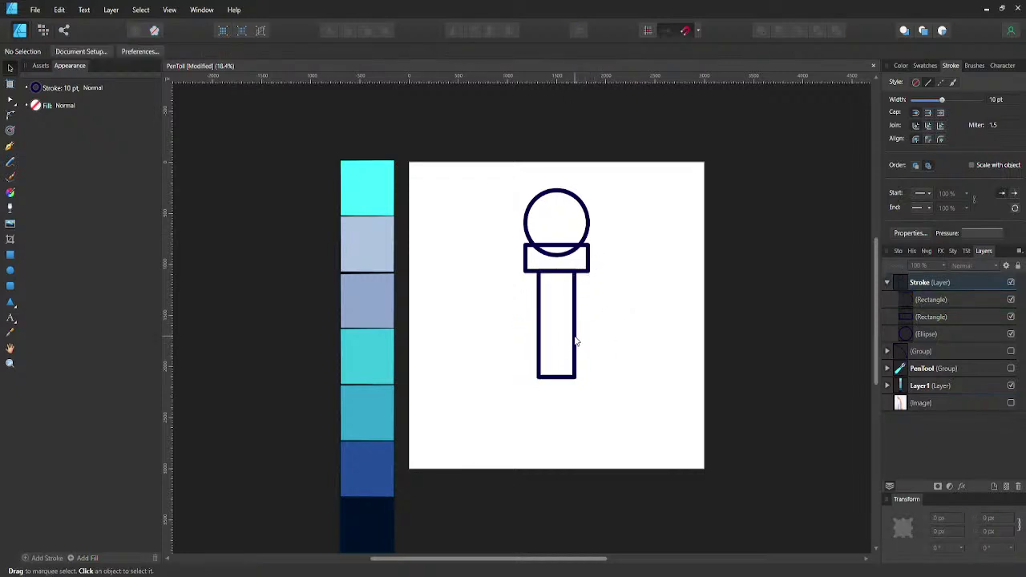
pyautogui.click(574, 355)
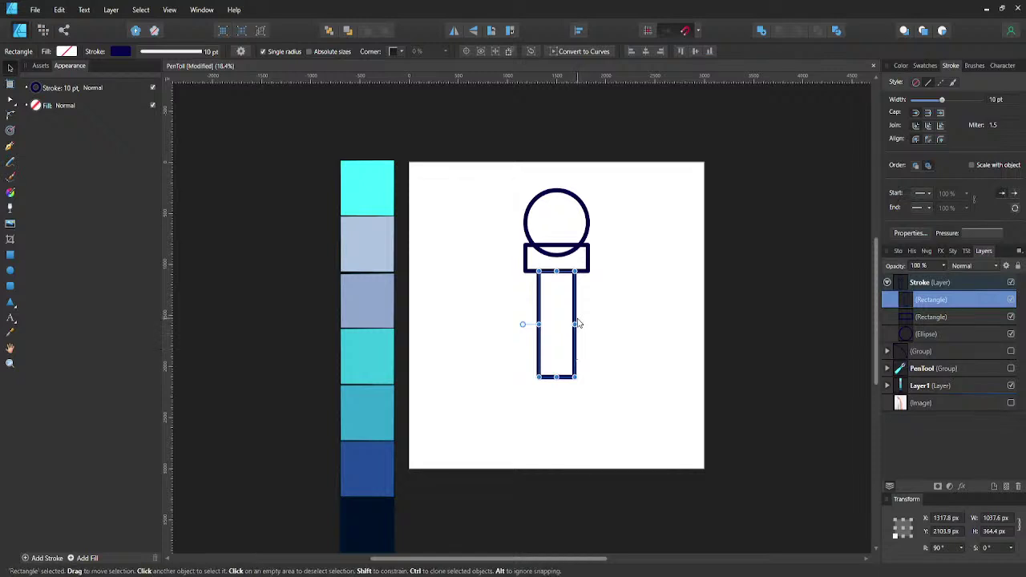
pyautogui.hotkey('ctrl', 'j')
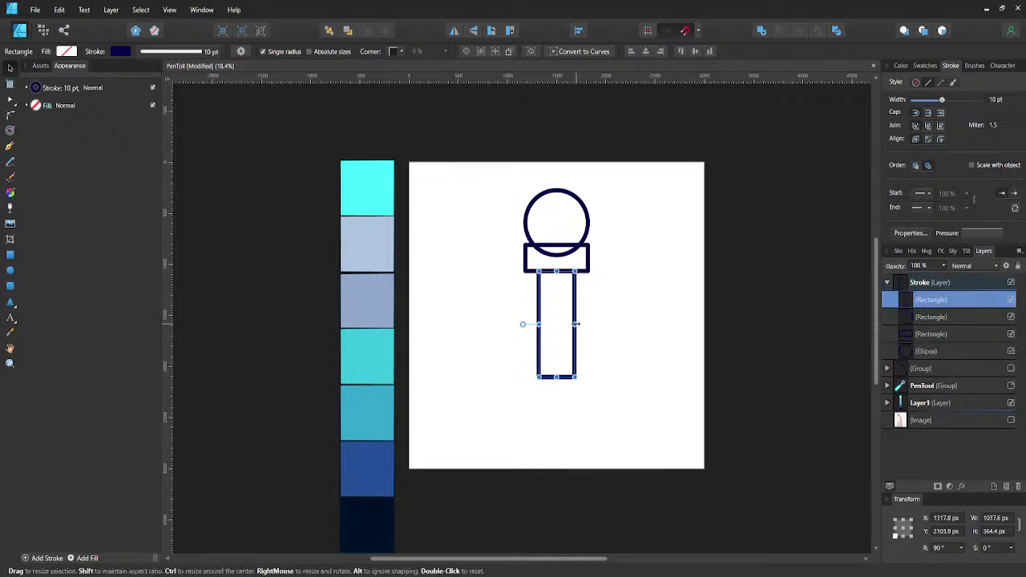
pyautogui.moveTo(576, 346); pyautogui.dragTo(564, 383)
pyautogui.moveTo(557, 346); pyautogui.dragTo(566, 400)
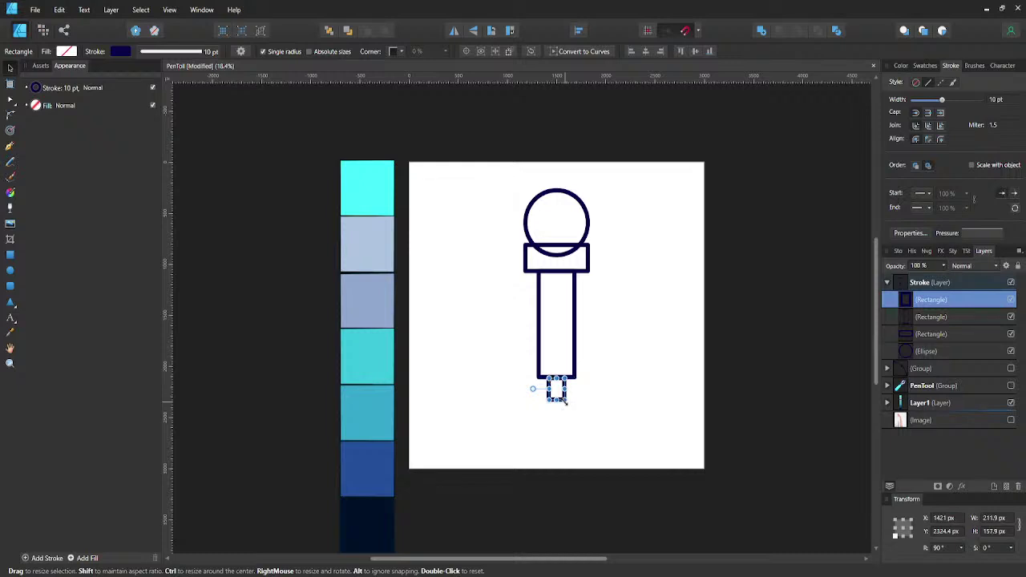
pyautogui.click(634, 325)
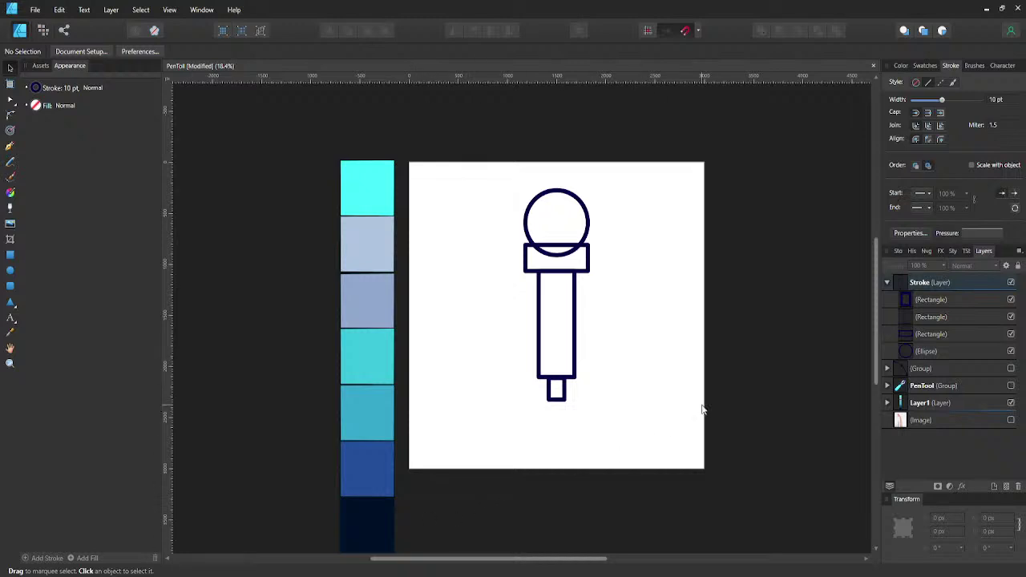
pyautogui.hotkey('ctrl', 'v')
# - Enlarge and tilt the eyedropper photo, placing it beside the artboard's right edge
pyautogui.moveTo(542, 286); pyautogui.dragTo(718, 163)
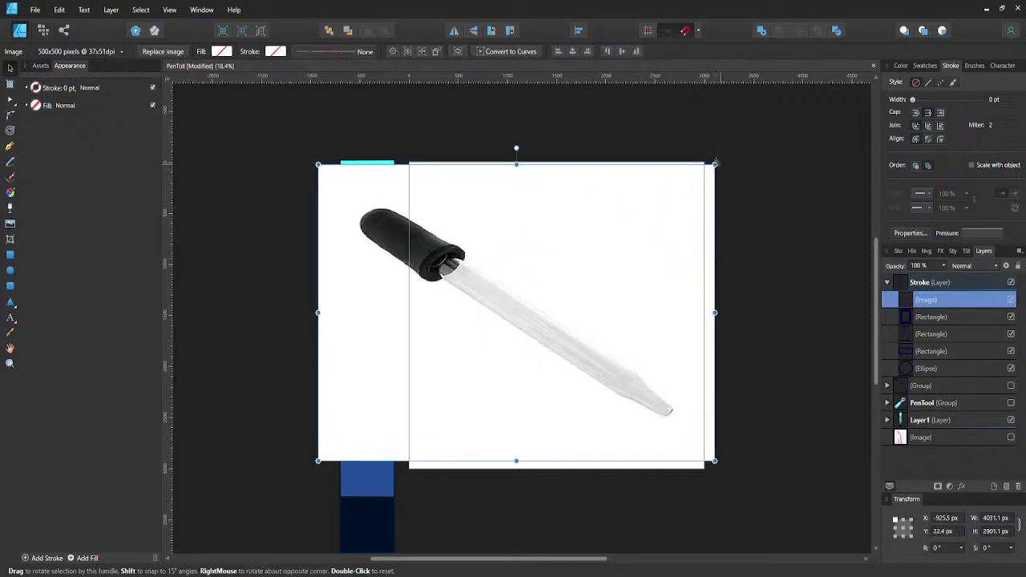
pyautogui.hotkey('ctrl', 'z')
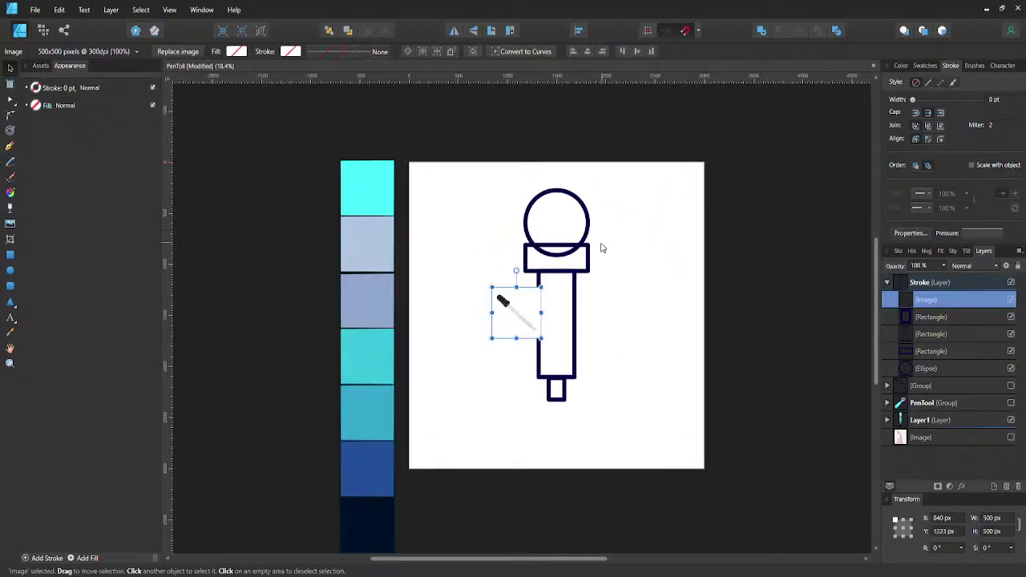
pyautogui.moveTo(542, 287); pyautogui.dragTo(706, 300)
pyautogui.moveTo(543, 374); pyautogui.dragTo(675, 359)
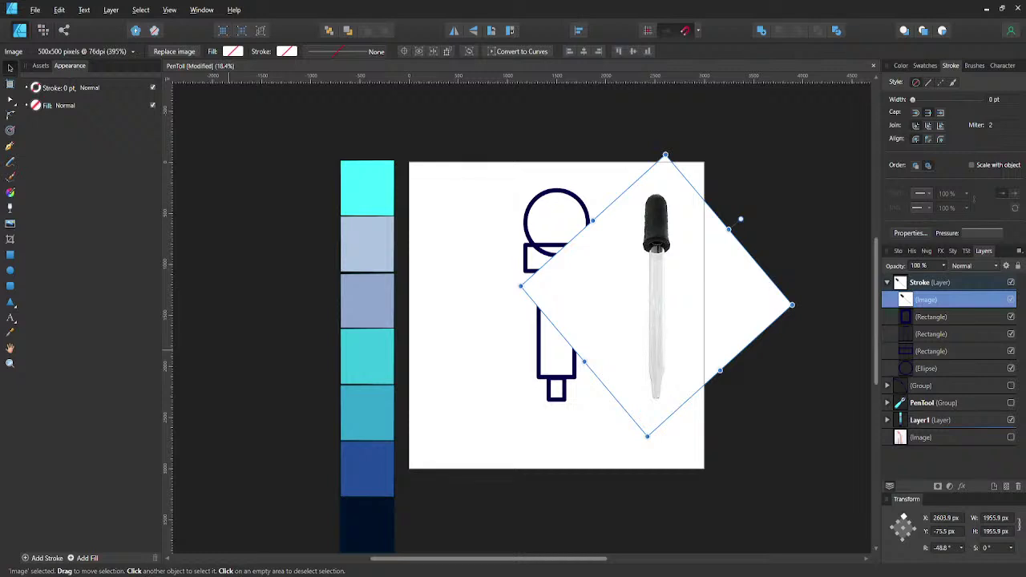
pyautogui.moveTo(665, 315); pyautogui.dragTo(713, 311)
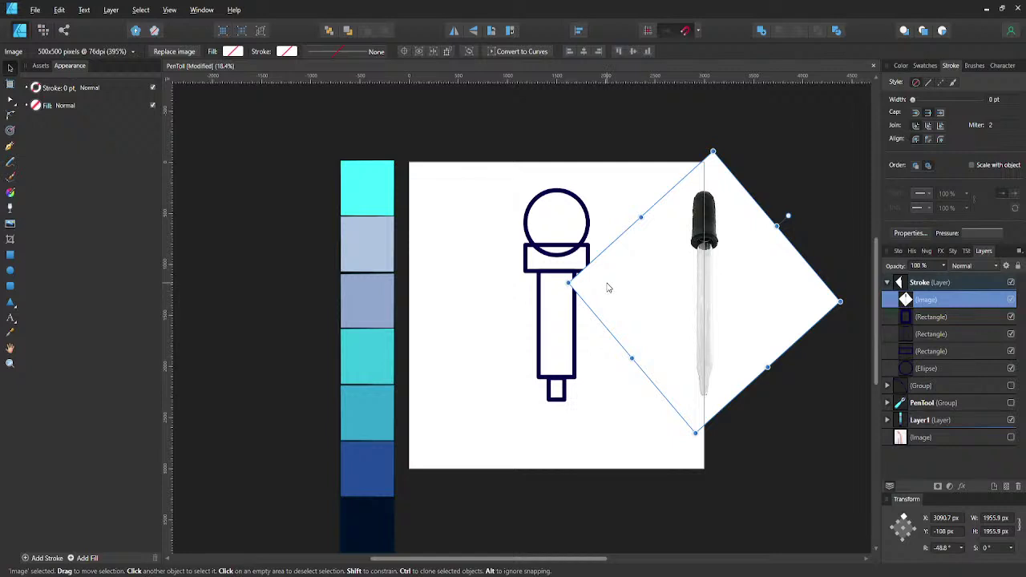
pyautogui.moveTo(687, 249); pyautogui.dragTo(717, 258)
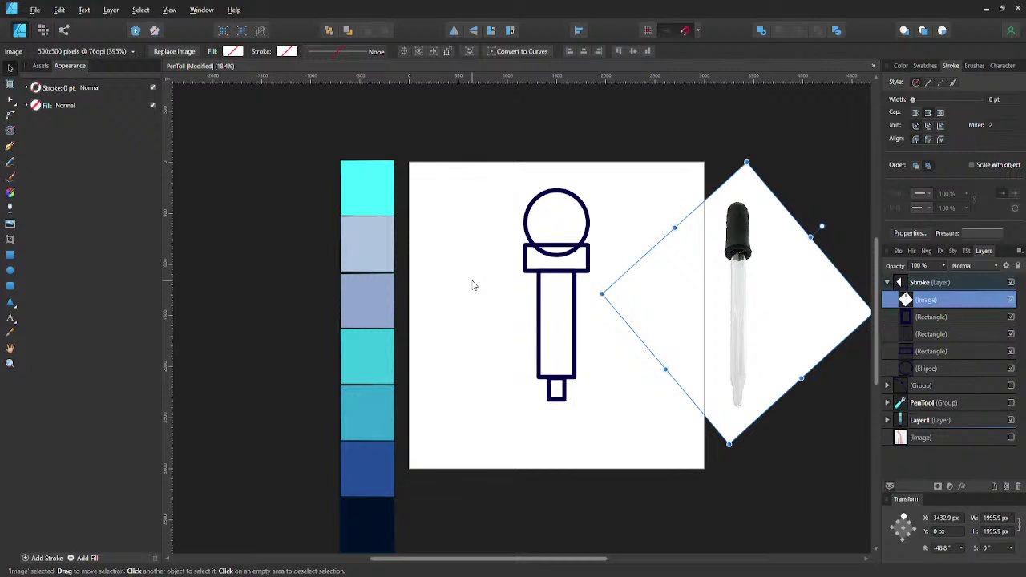
# - Move the photo out of the Stroke layer to top level, then collapse and select Stroke
pyautogui.hscroll(1, 497, 289)
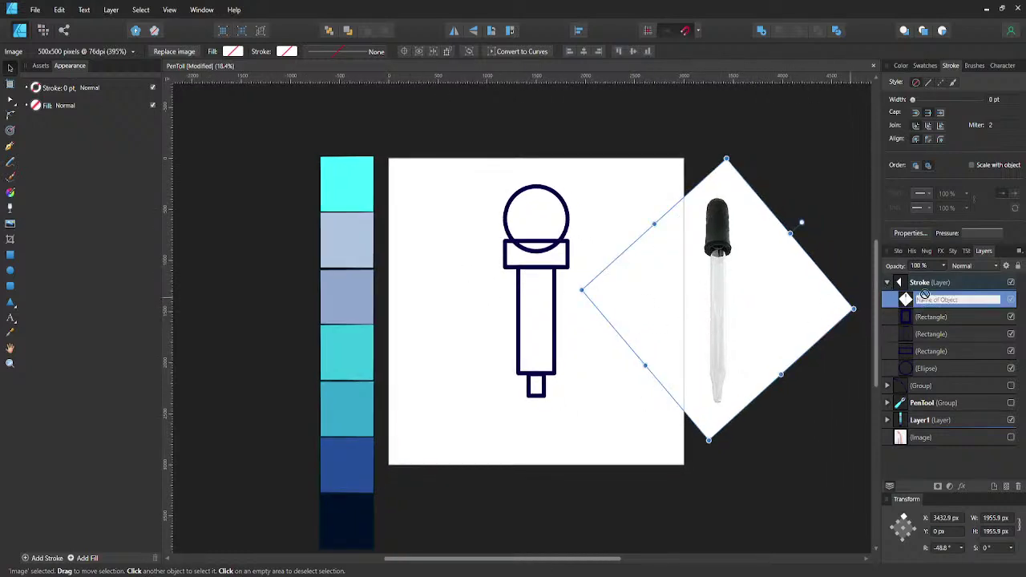
pyautogui.moveTo(922, 298); pyautogui.dragTo(914, 279)
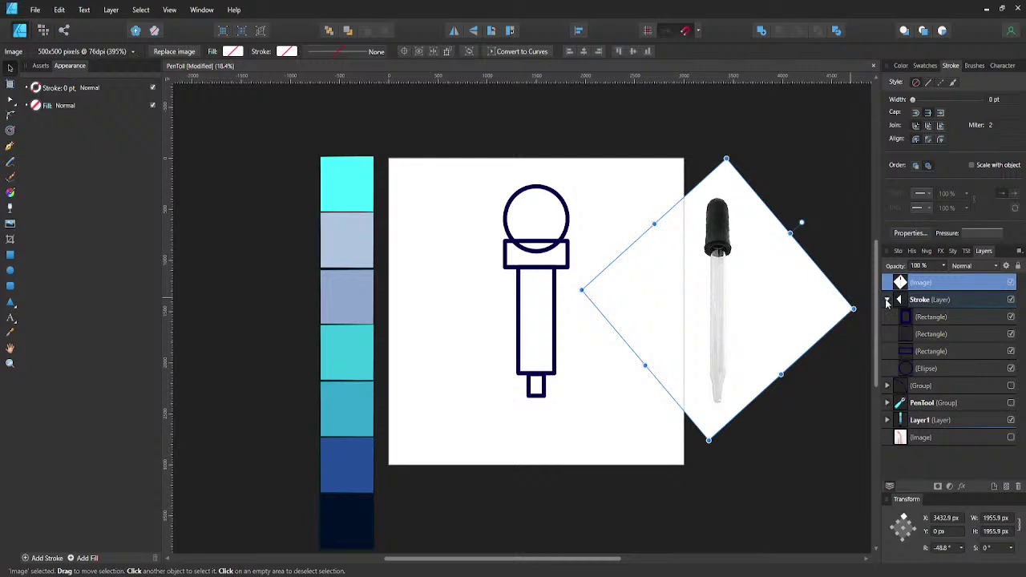
pyautogui.click(889, 300)
pyautogui.click(909, 304)
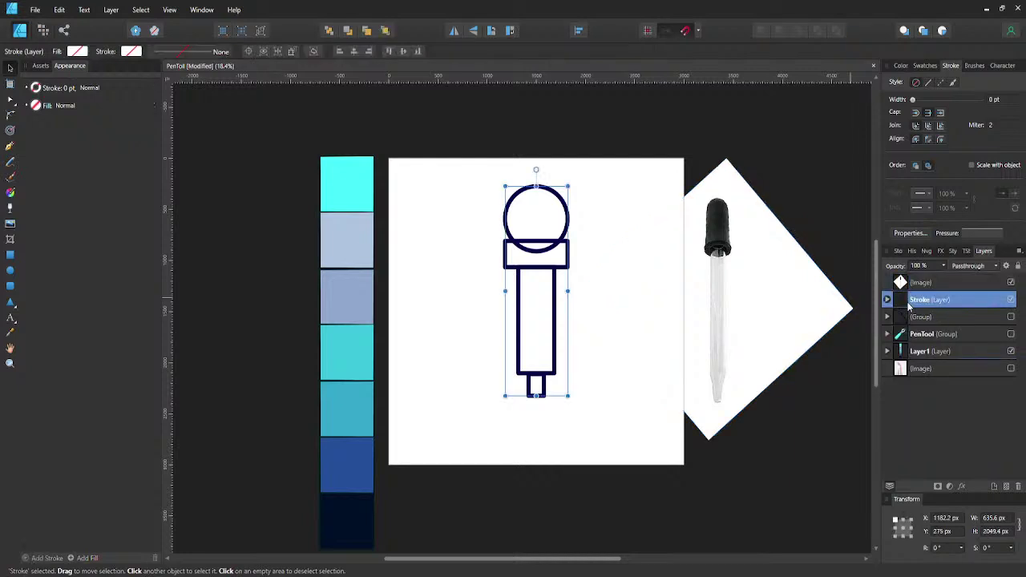
# - Duplicate the Stroke layer and Add the bulb circle and collar rectangle into one shape
pyautogui.hotkey('ctrl', 'j')
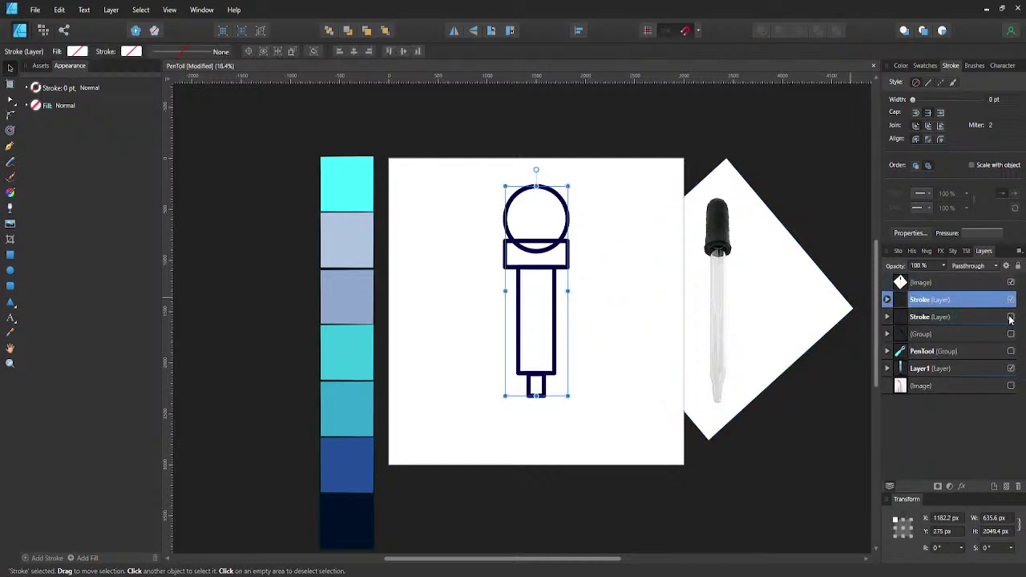
pyautogui.click(887, 299)
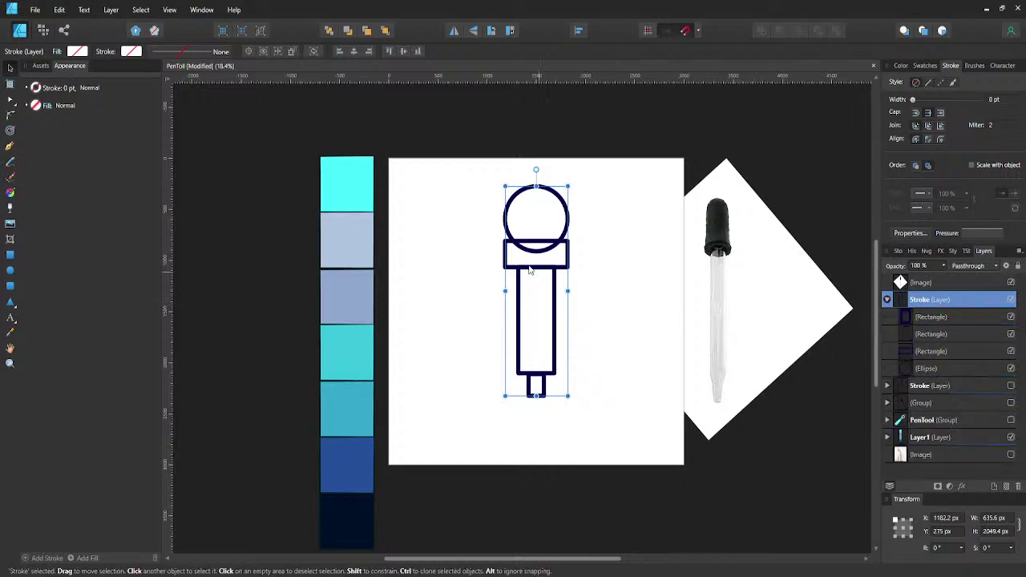
pyautogui.click(566, 251)
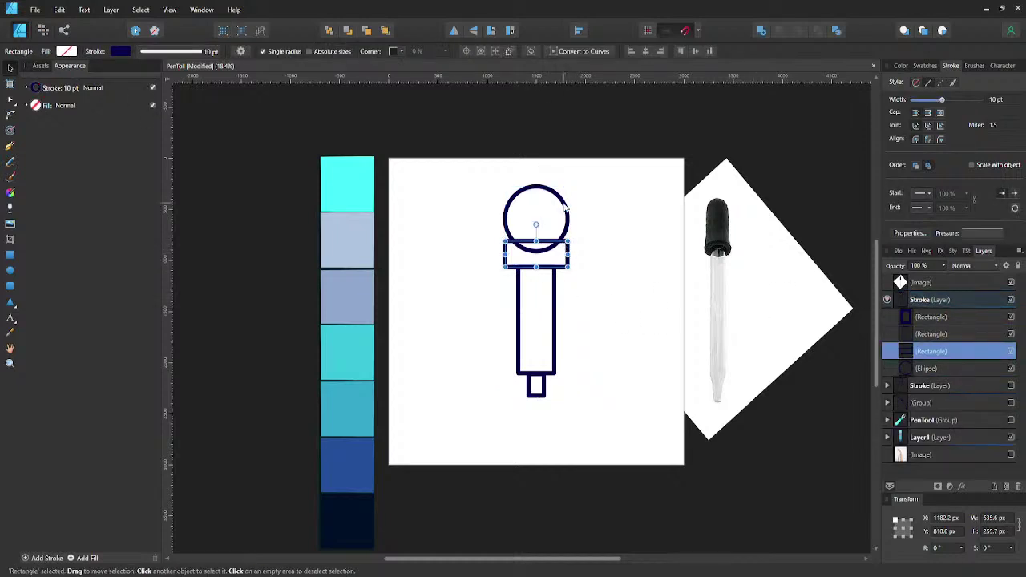
pyautogui.keyDown('shift'); pyautogui.click(546, 225); pyautogui.keyUp('shift')
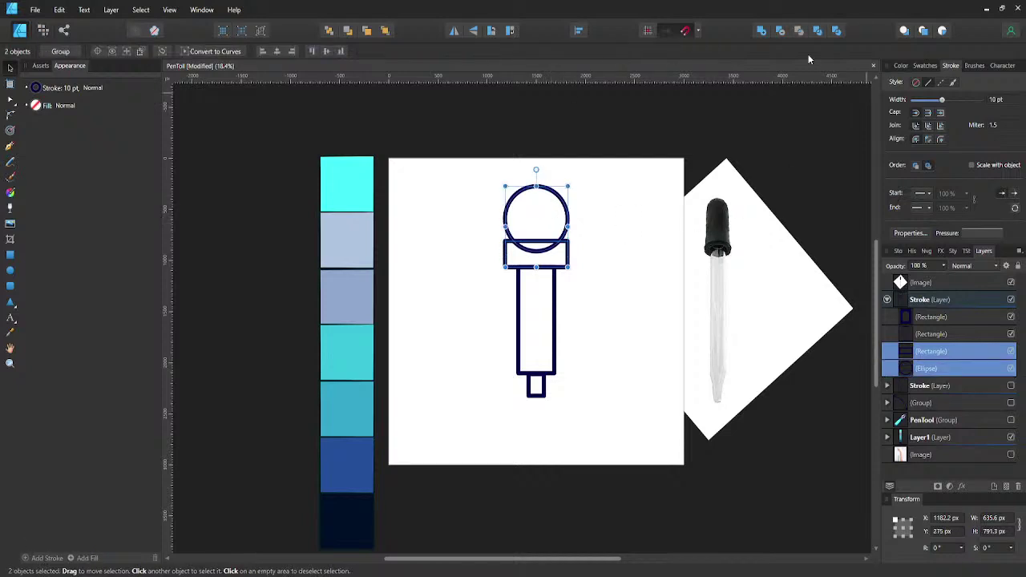
pyautogui.click(762, 30)
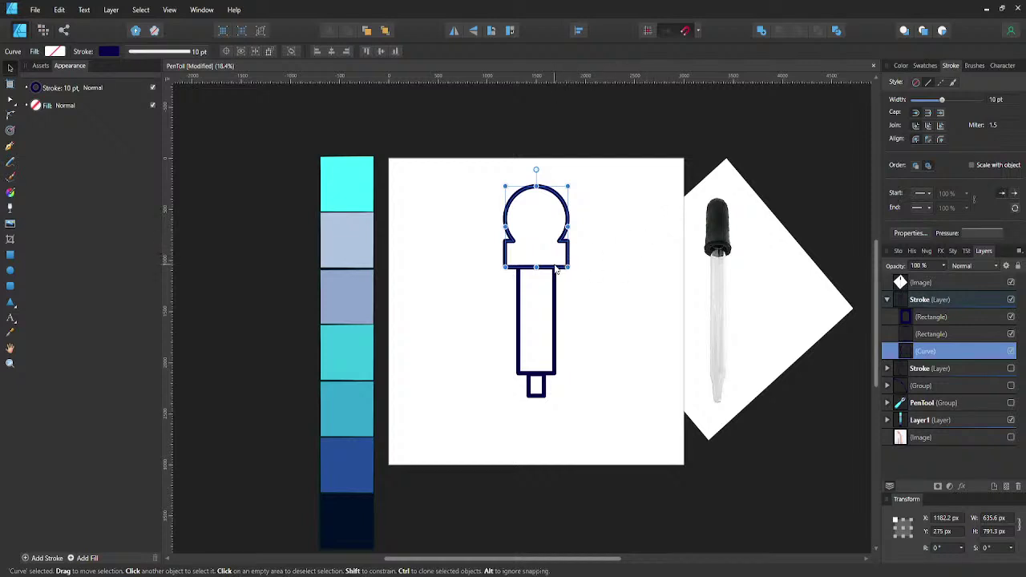
# - Bend the merged bulb's bottom edge upward into an arch with the Node tool
pyautogui.click(583, 253)
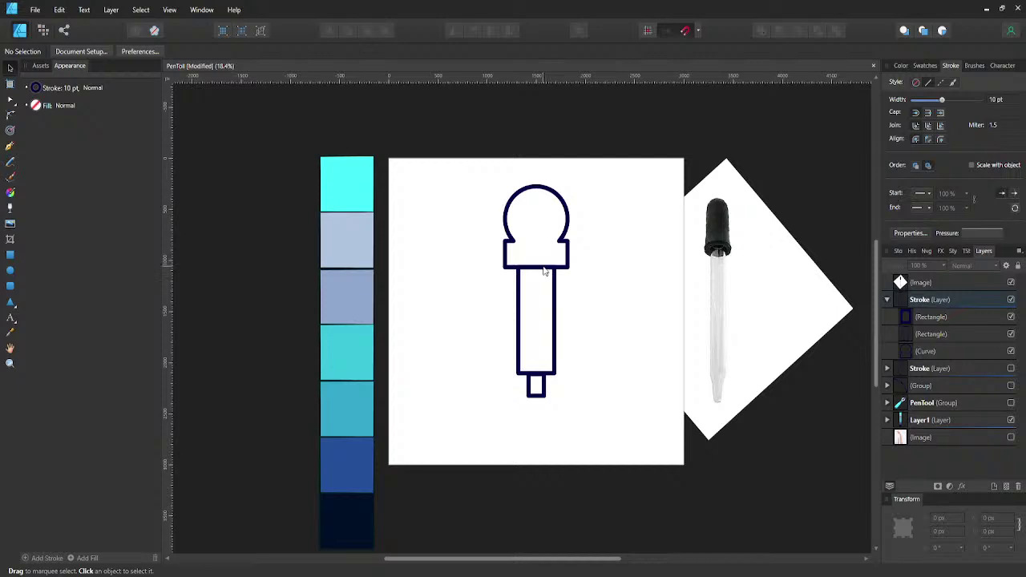
pyautogui.click(545, 273)
pyautogui.click(567, 264)
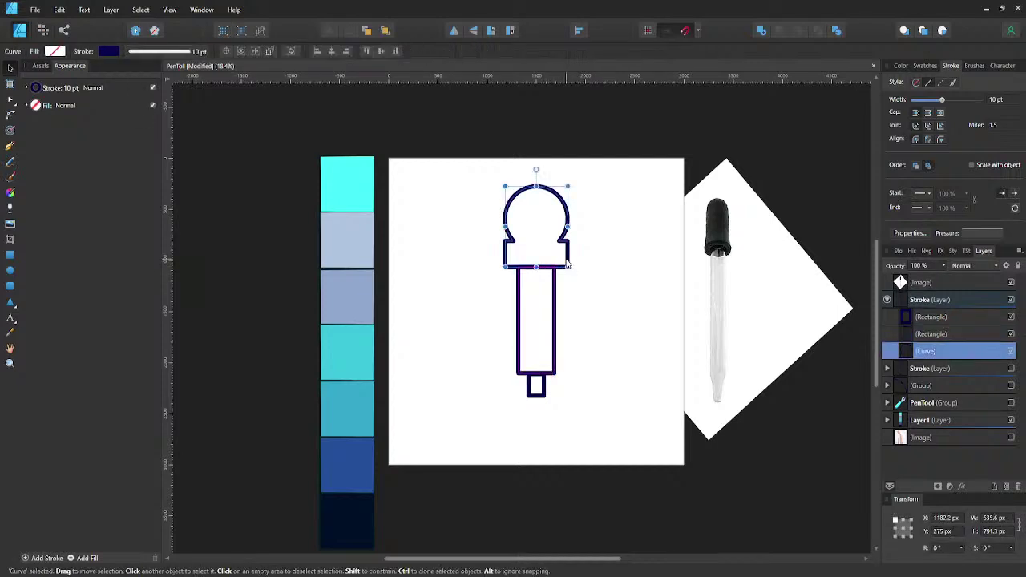
pyautogui.press('a')
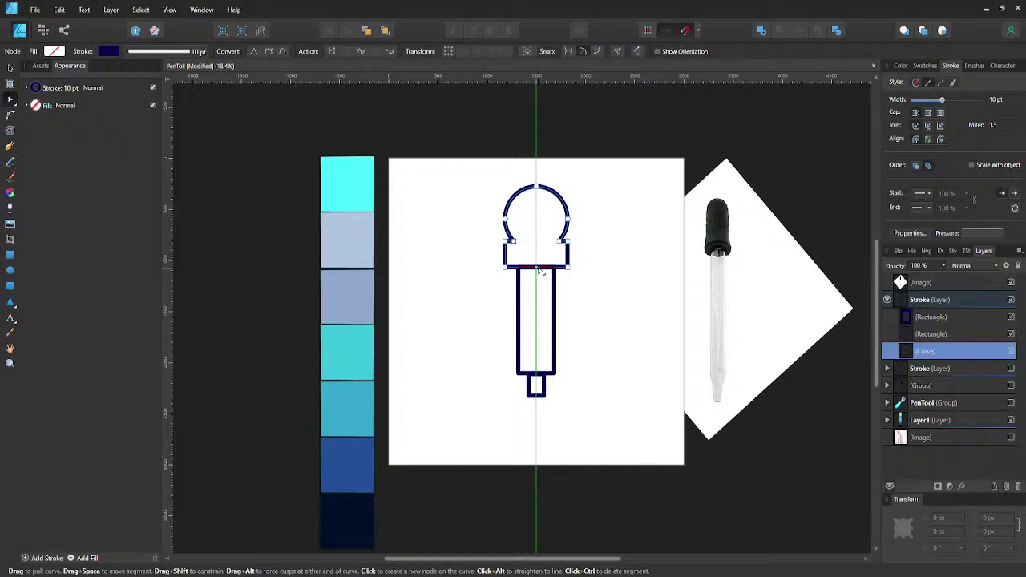
pyautogui.moveTo(542, 264); pyautogui.dragTo(541, 259)
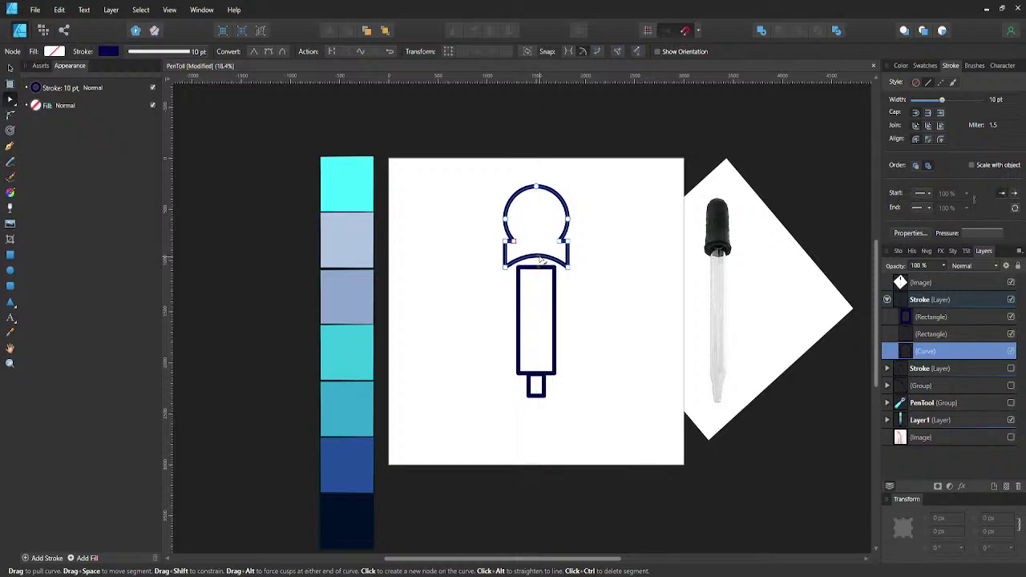
pyautogui.press('v')
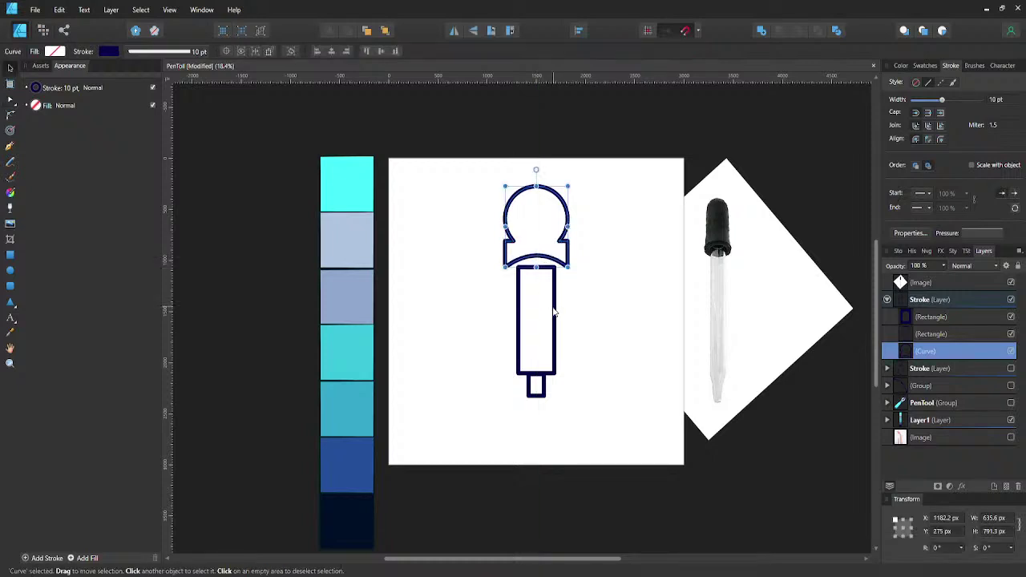
pyautogui.click(553, 313)
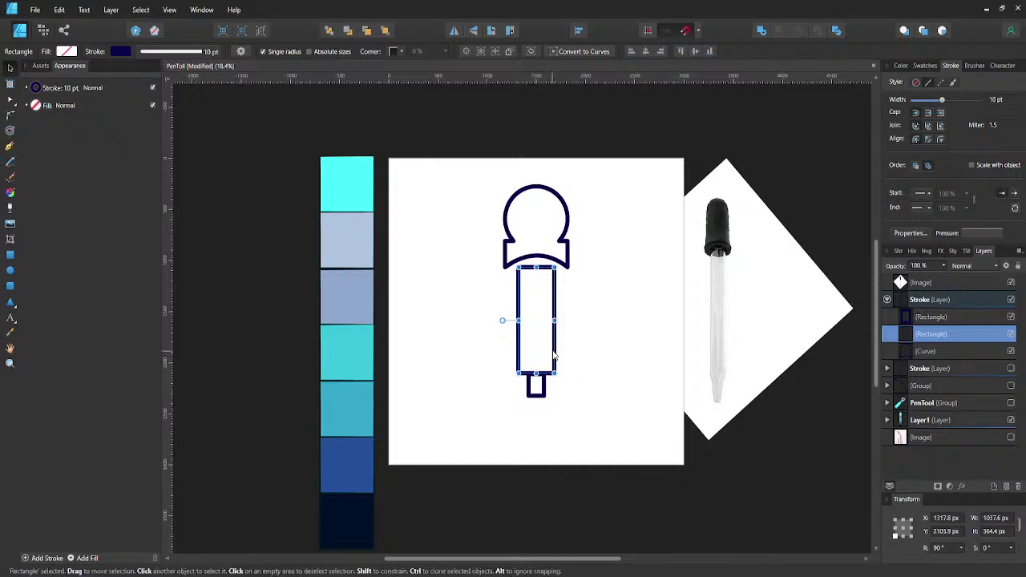
# - Raise the shaft and small tip rectangles together so the shaft tucks into the collar
pyautogui.moveTo(554, 357); pyautogui.dragTo(555, 337)
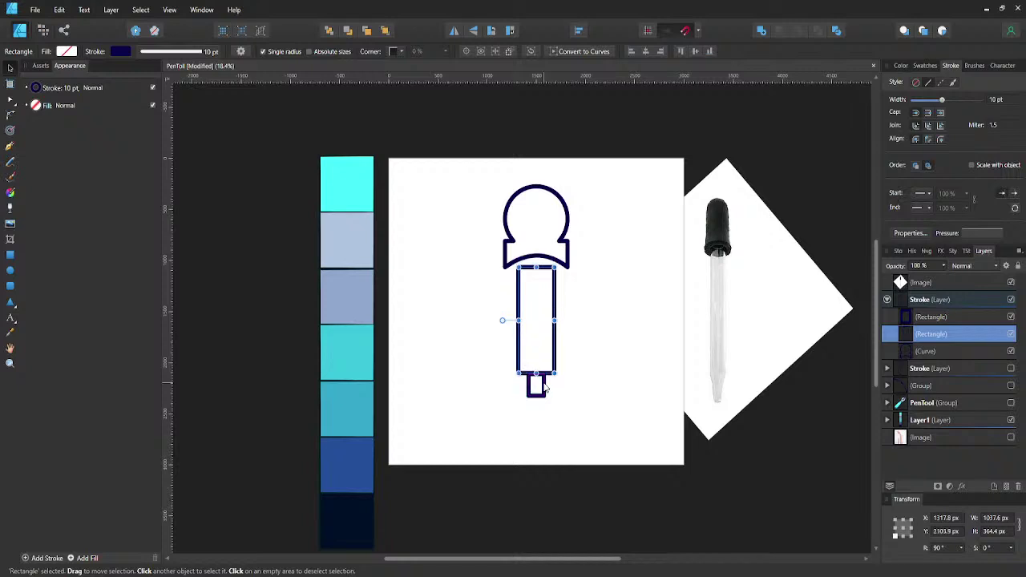
pyautogui.keyDown('shift'); pyautogui.click(543, 384); pyautogui.keyUp('shift')
pyautogui.moveTo(555, 350); pyautogui.dragTo(555, 337)
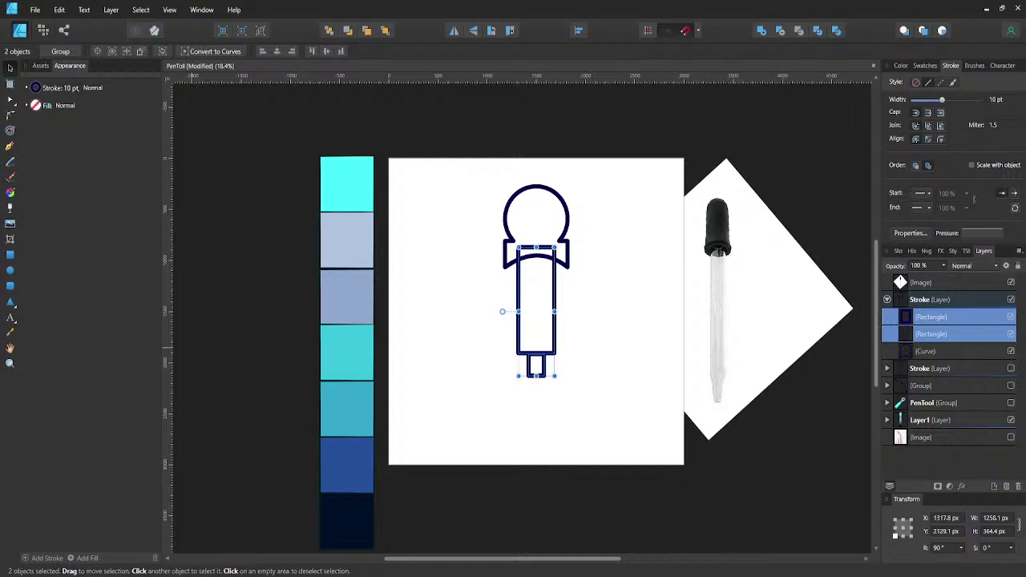
pyautogui.scroll(1, 584, 303)
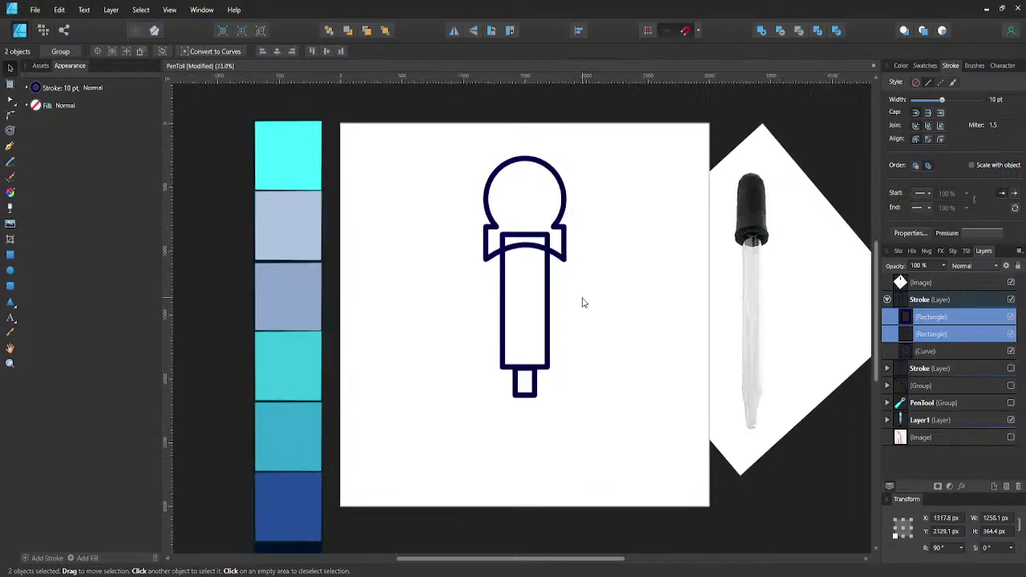
pyautogui.scroll(1, 587, 298)
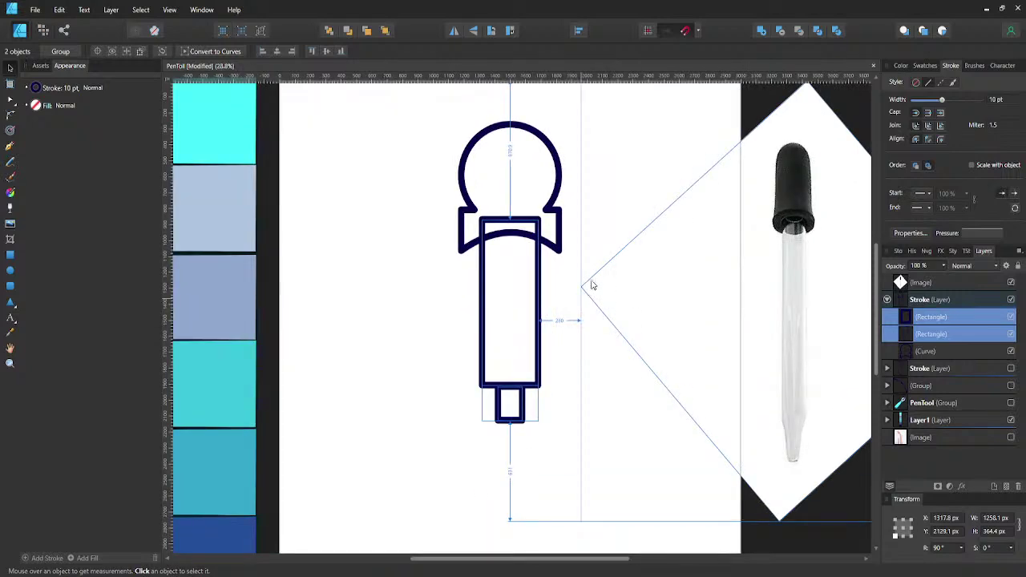
pyautogui.click(561, 202)
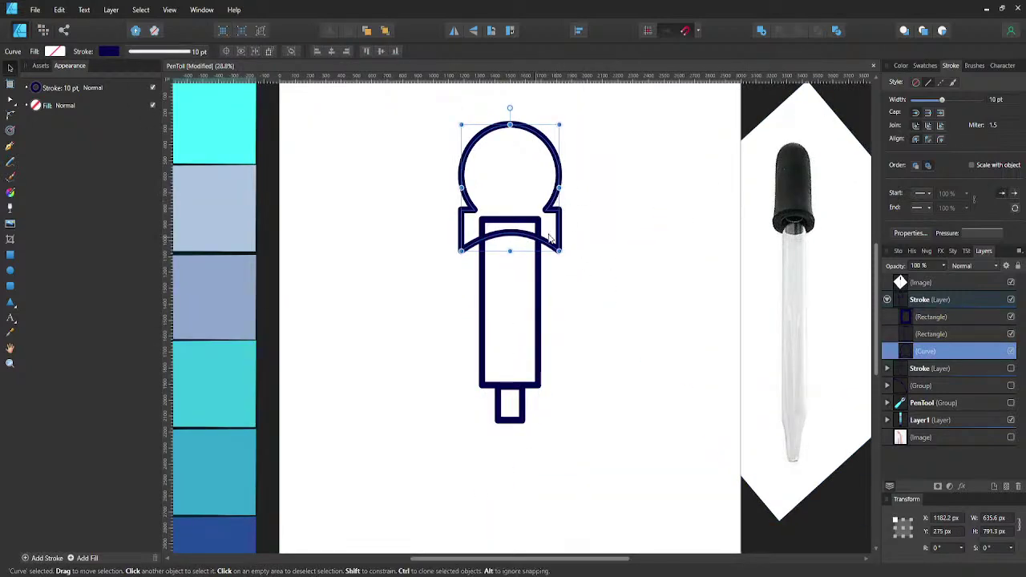
# - Undo the bulb's curved edge, the circle-collar merge and the circle's enlargement
pyautogui.click(604, 248)
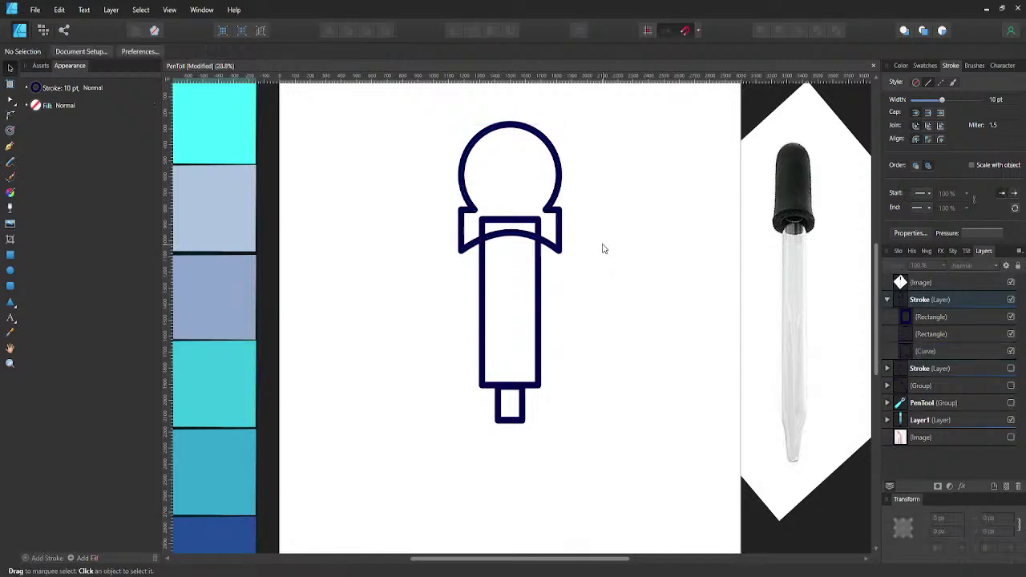
pyautogui.hotkey('ctrl', 'z')
pyautogui.hotkey('ctrl', 'z')
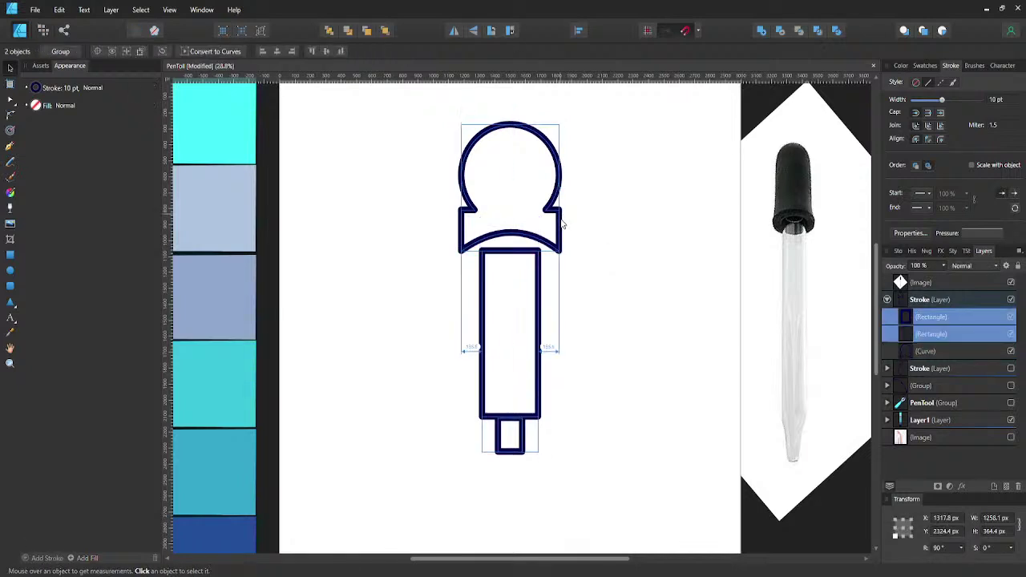
pyautogui.hotkey('ctrl', 'z')
pyautogui.hotkey('ctrl', 'z')
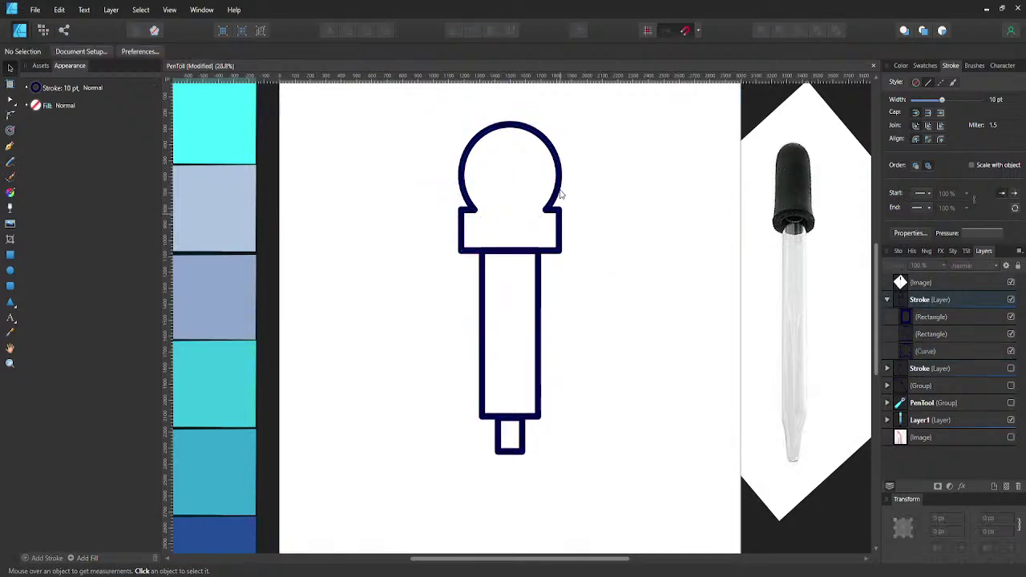
pyautogui.hotkey('ctrl', 'z')
pyautogui.hotkey('ctrl', 'z')
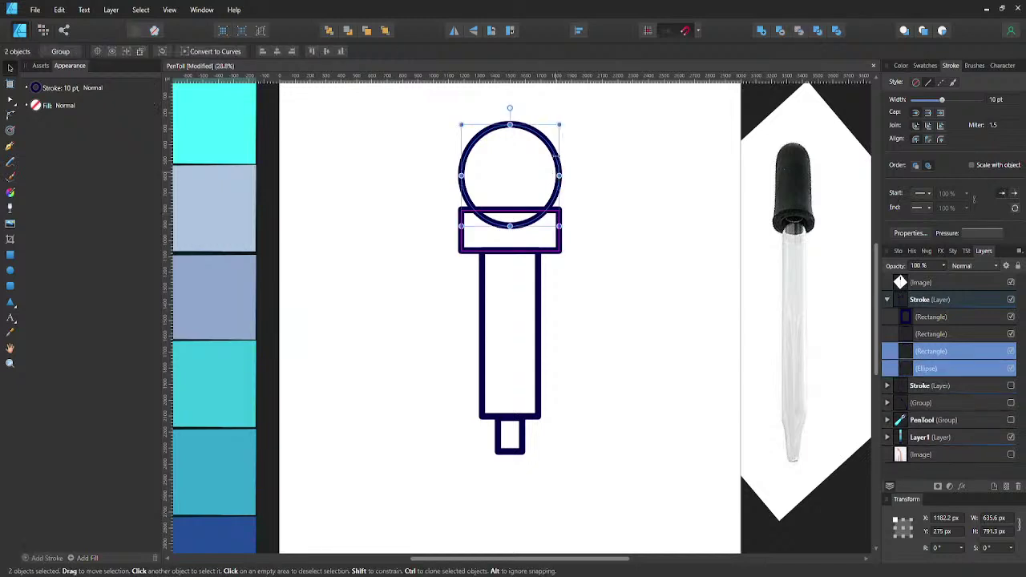
pyautogui.hotkey('ctrl', 'z')
pyautogui.hotkey('ctrl', 'z')
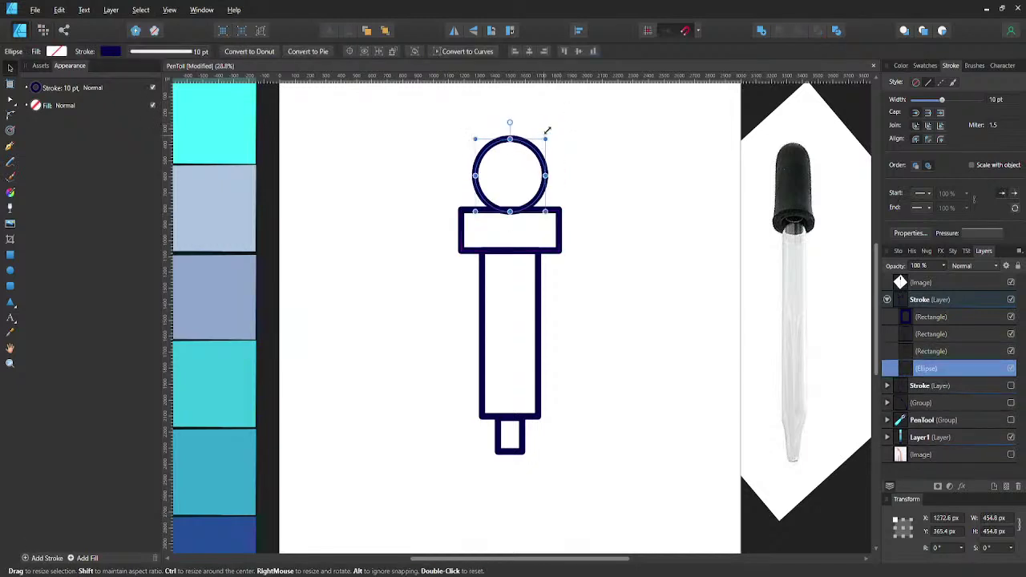
pyautogui.hotkey('ctrl', 'z')
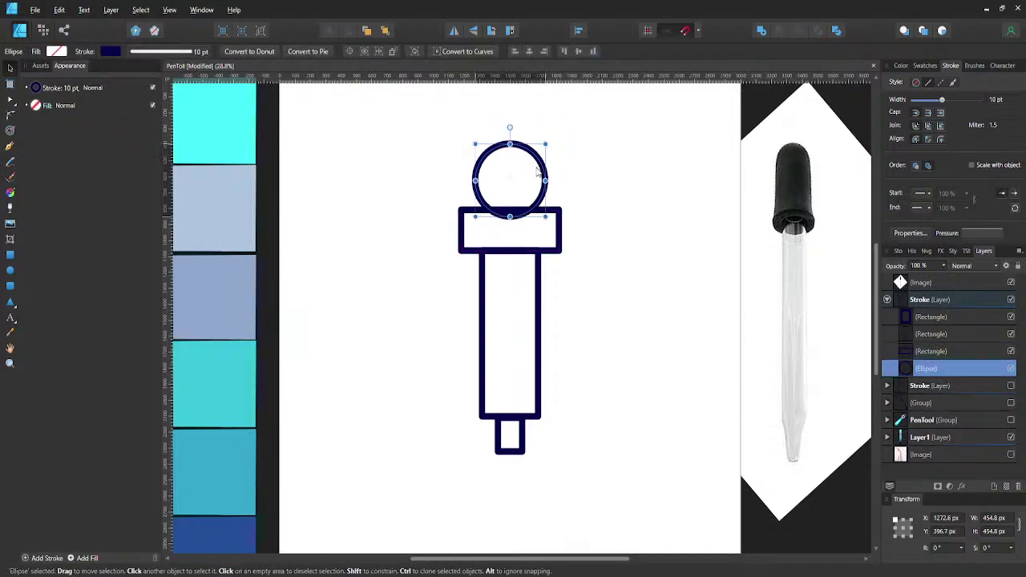
# - Move the smaller circle down onto the collar, trying a merge and undoing it
pyautogui.moveTo(538, 171); pyautogui.dragTo(539, 186)
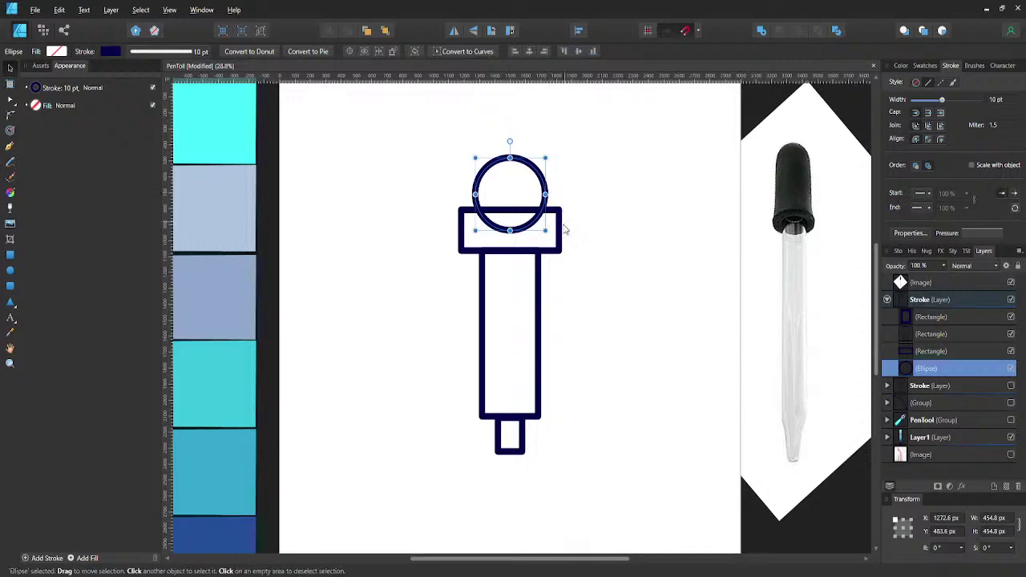
pyautogui.keyDown('shift'); pyautogui.click(561, 231); pyautogui.keyUp('shift')
pyautogui.hotkey('ctrl', 'alt', 'a')
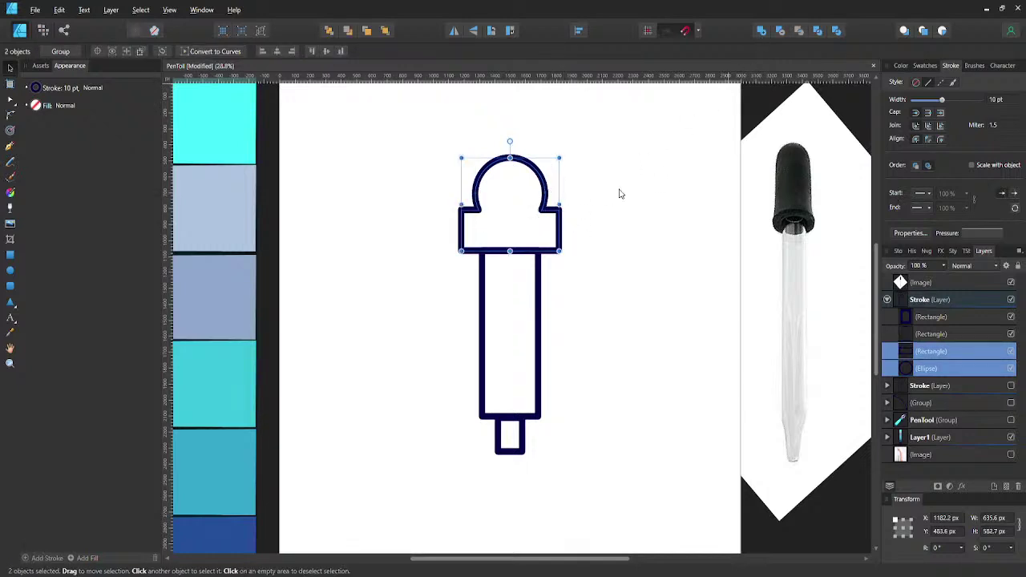
pyautogui.hotkey('ctrl', 'z')
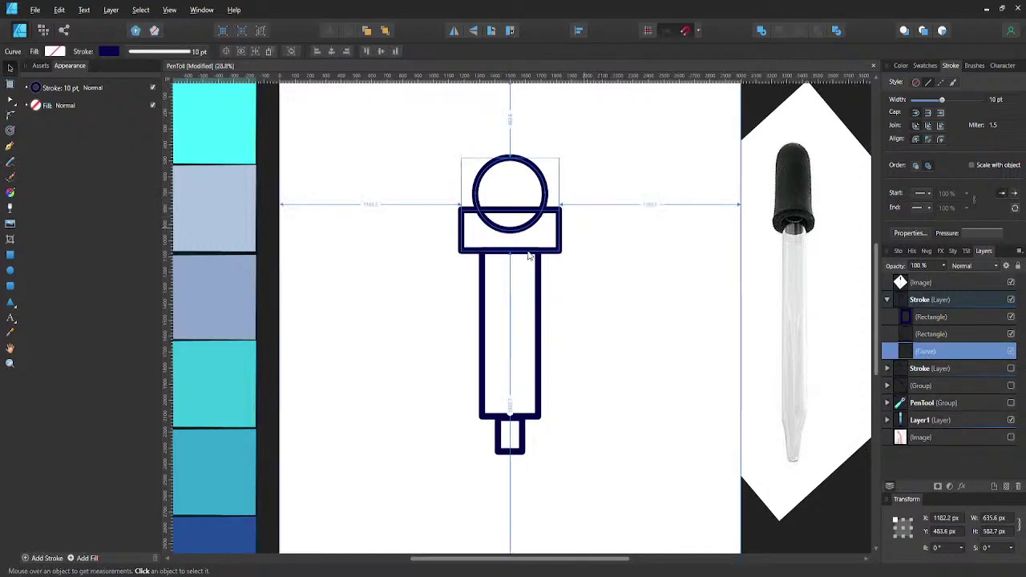
# - Shorten the collar rectangle and Add it with the circle into one bulb outline
pyautogui.click(540, 253)
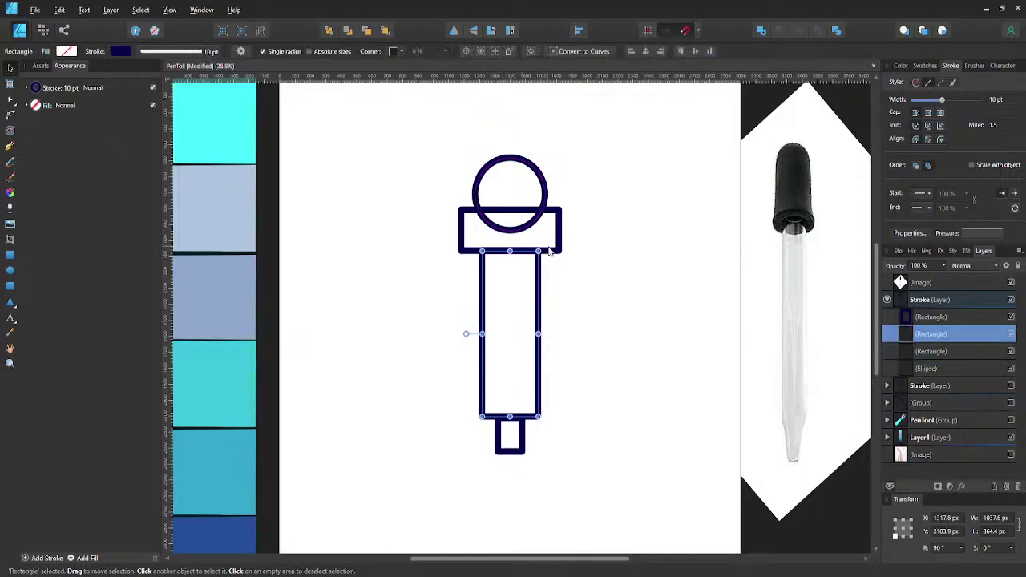
pyautogui.click(530, 264)
pyautogui.click(531, 251)
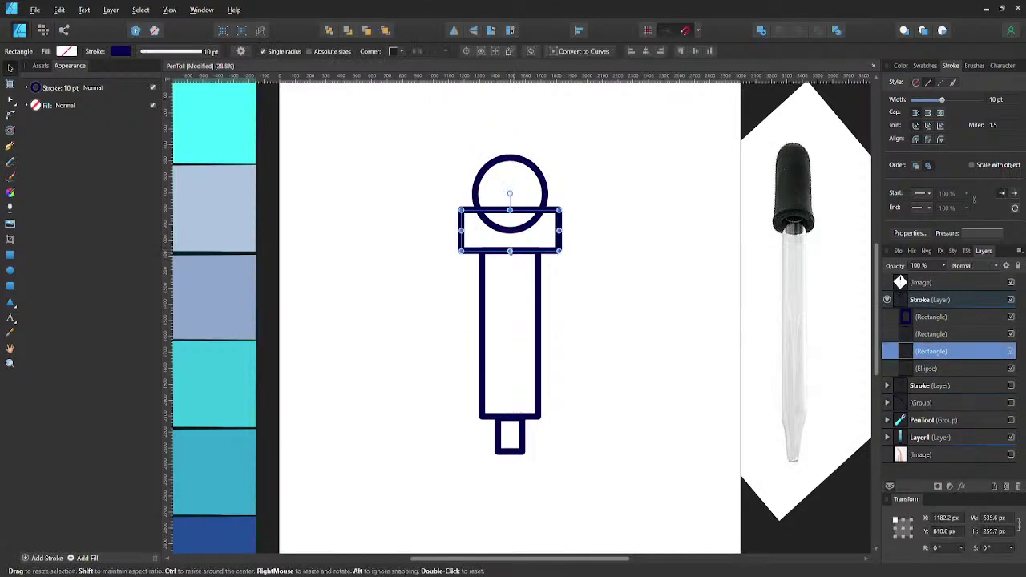
pyautogui.moveTo(510, 252); pyautogui.dragTo(510, 244)
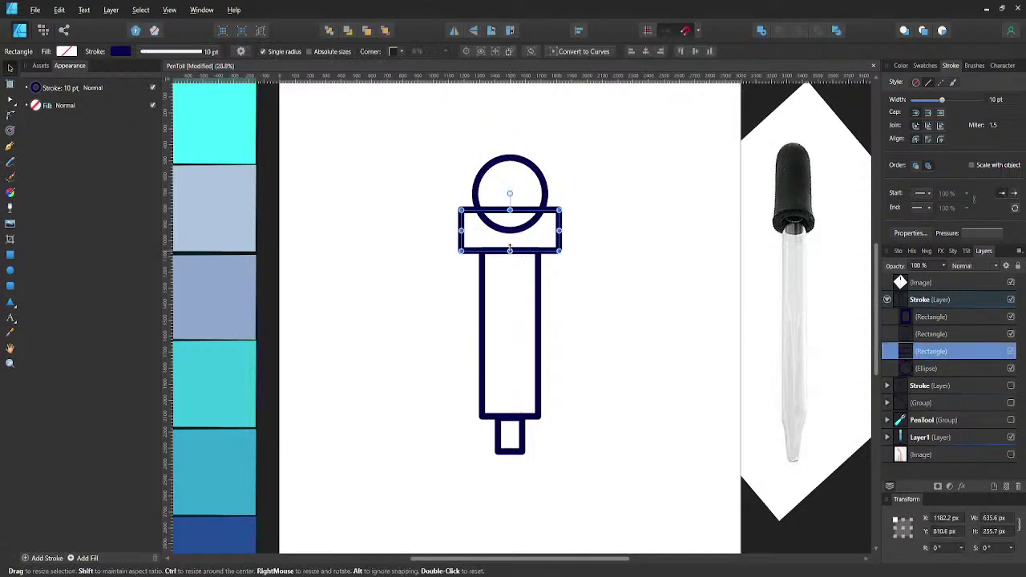
pyautogui.keyDown('shift'); pyautogui.click(544, 181); pyautogui.keyUp('shift')
pyautogui.click(761, 30)
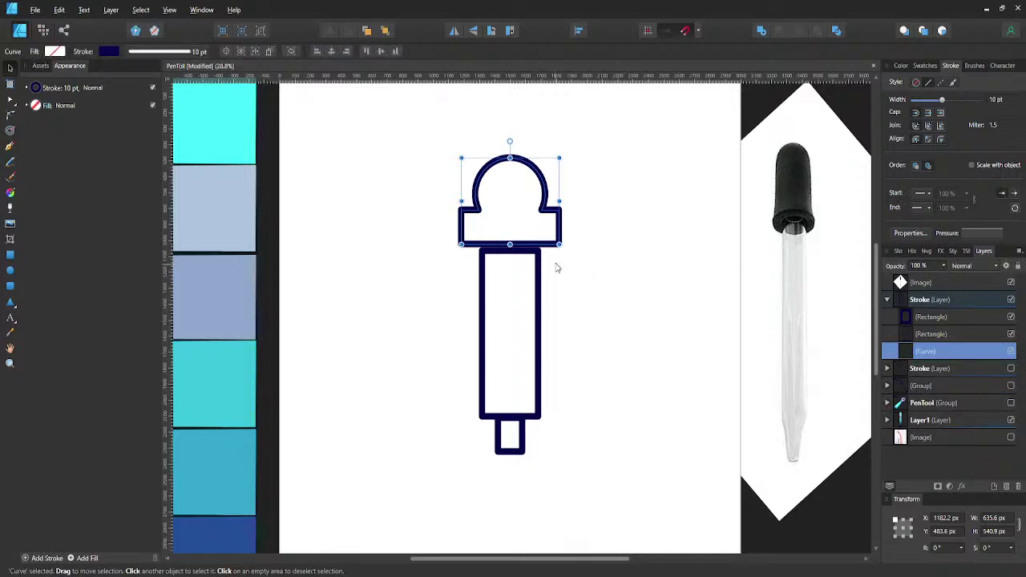
# - Slide the tube and tip rectangles up under the collar and reselect them
pyautogui.click(540, 301)
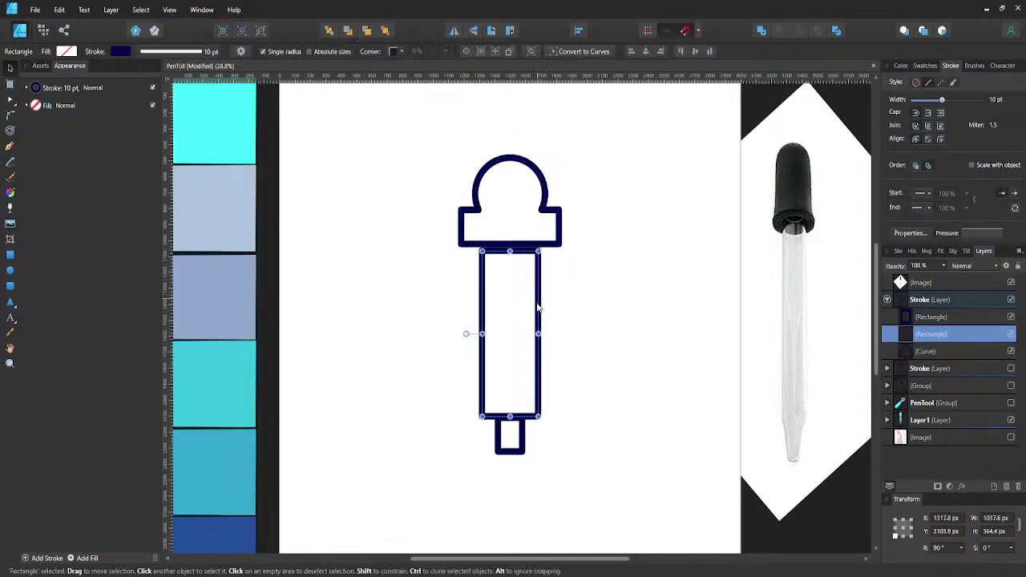
pyautogui.keyDown('shift'); pyautogui.click(519, 437); pyautogui.keyUp('shift')
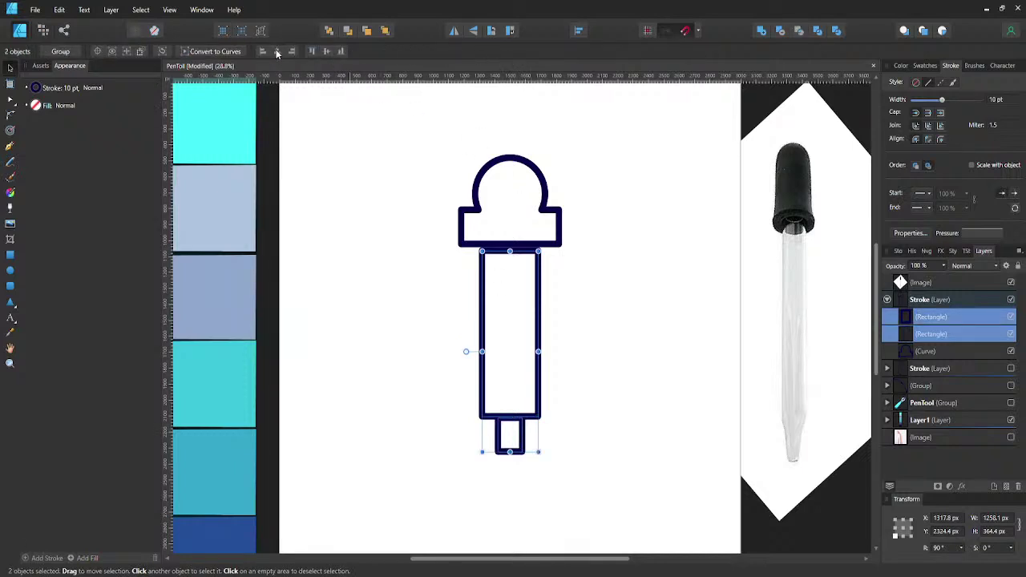
pyautogui.moveTo(486, 308); pyautogui.dragTo(485, 297)
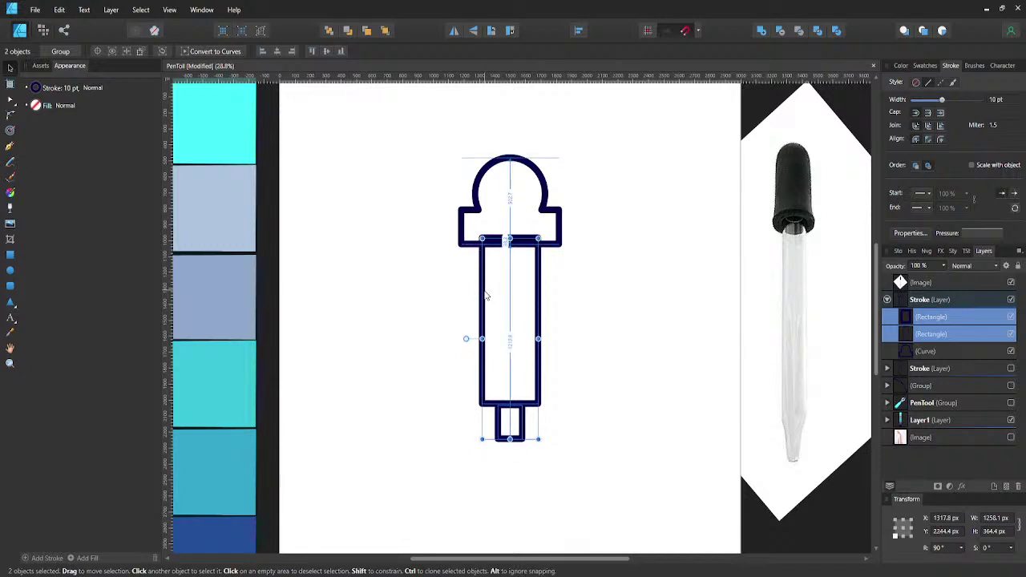
pyautogui.moveTo(486, 297); pyautogui.dragTo(486, 291)
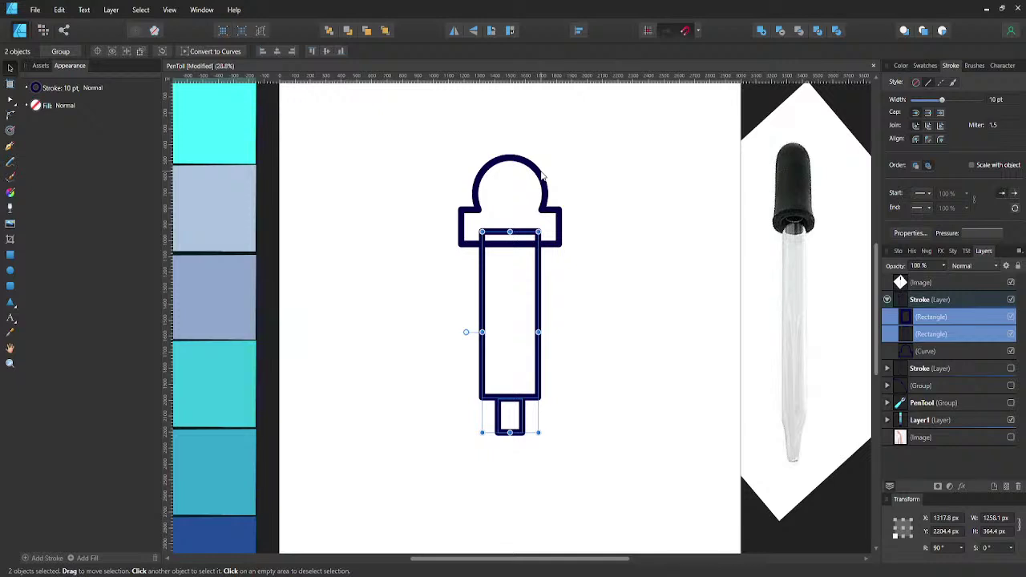
pyautogui.moveTo(549, 228); pyautogui.dragTo(551, 247)
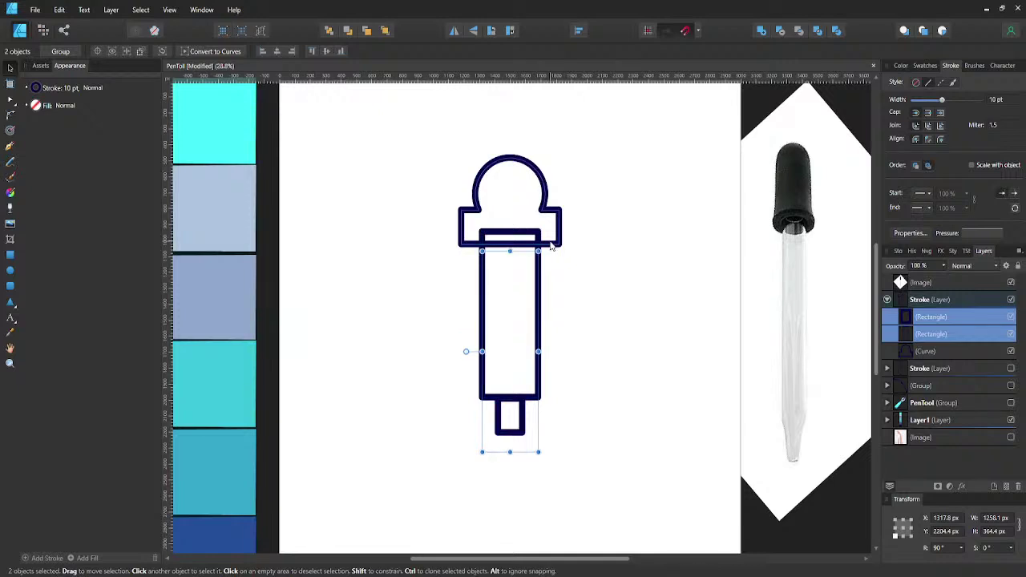
pyautogui.press('a')
pyautogui.click(513, 238)
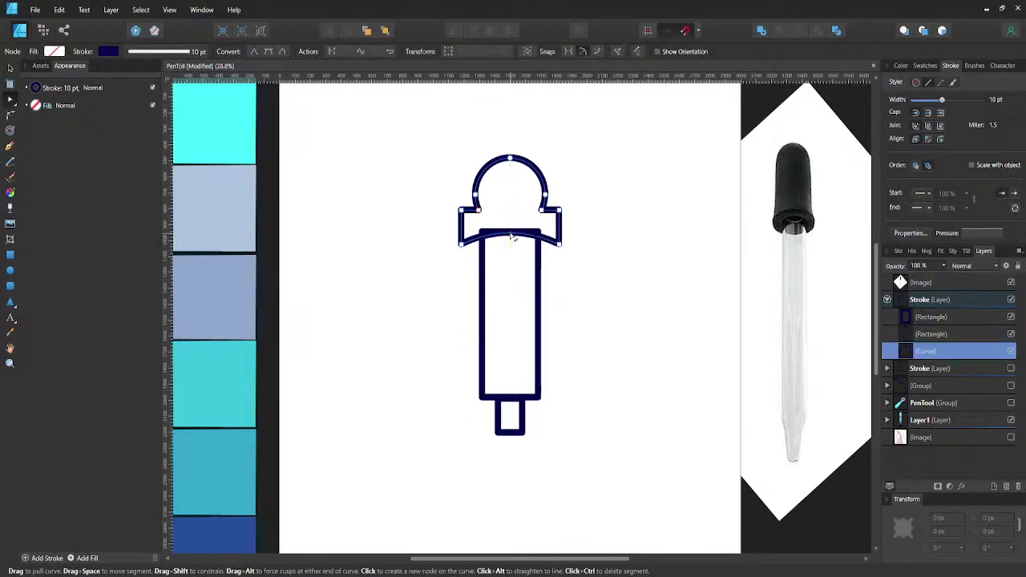
pyautogui.press('v')
pyautogui.keyDown('shift'); pyautogui.click(540, 293); pyautogui.keyUp('shift')
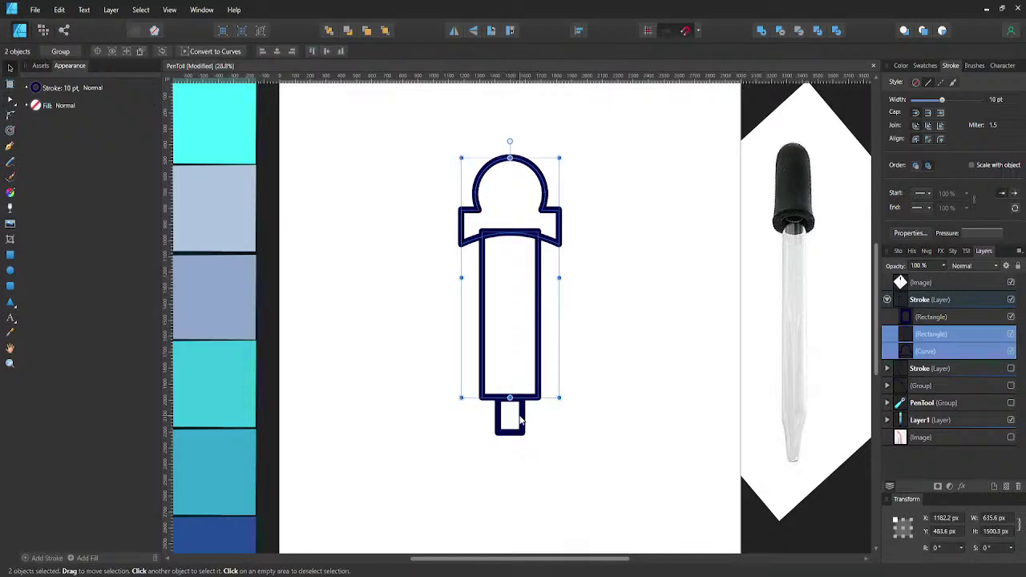
pyautogui.keyDown('shift'); pyautogui.click(520, 421); pyautogui.keyUp('shift')
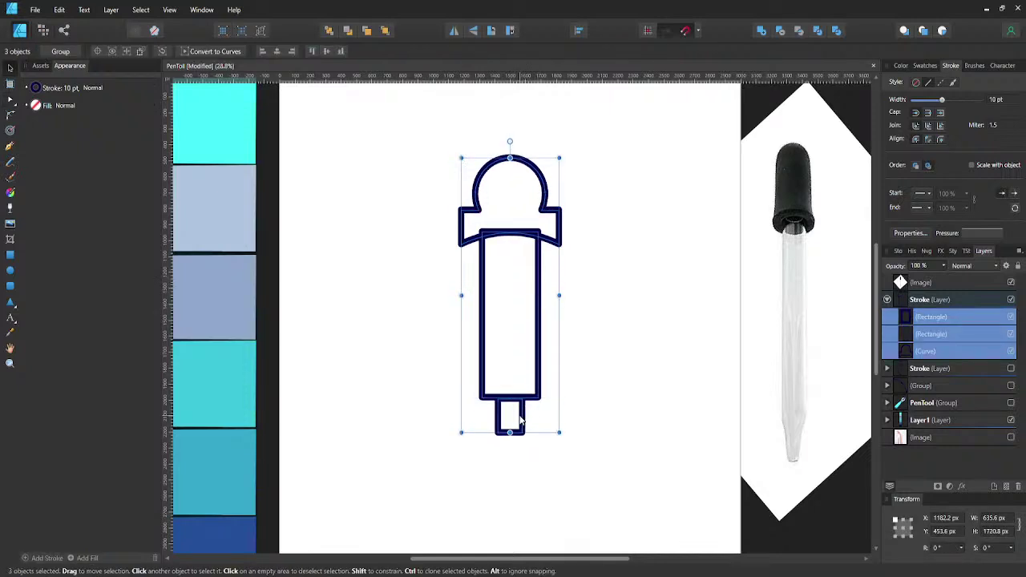
pyautogui.click(529, 409)
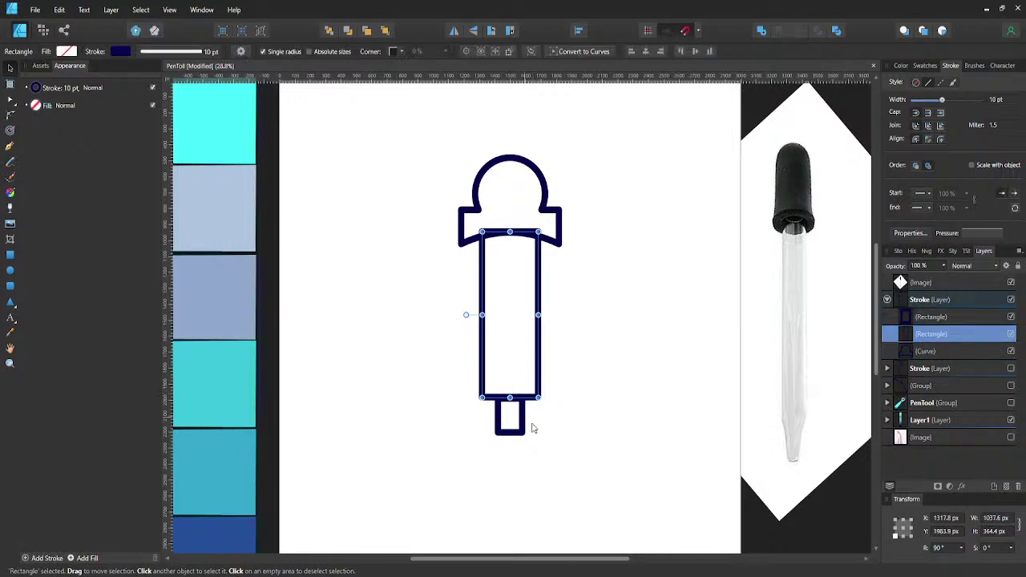
# - Subtract a duplicate of the bulb-and-collar outline from the tube's top to follow its curve
pyautogui.keyDown('shift'); pyautogui.click(534, 427); pyautogui.keyUp('shift')
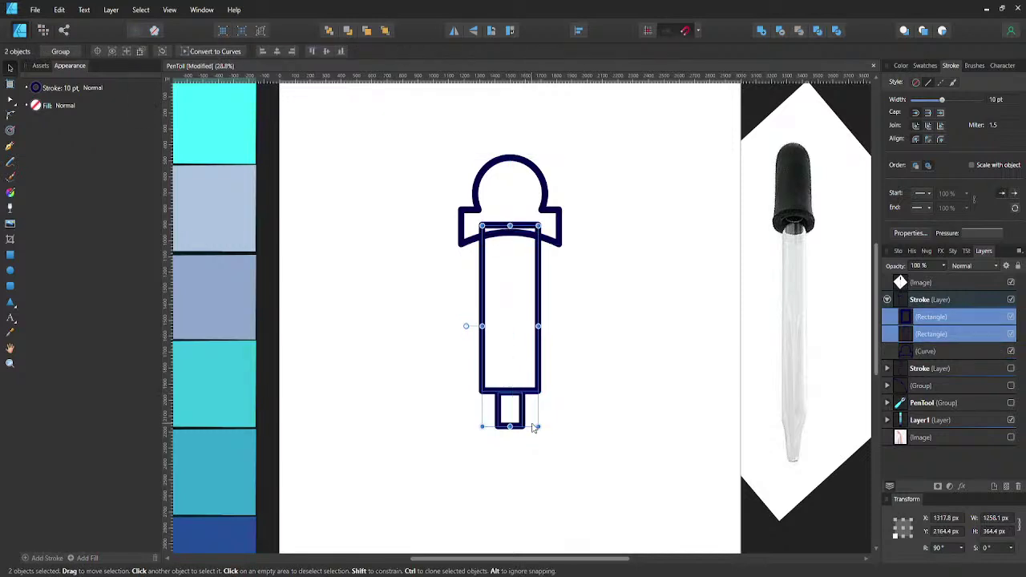
pyautogui.keyDown('shift'); pyautogui.click(531, 424); pyautogui.keyUp('shift')
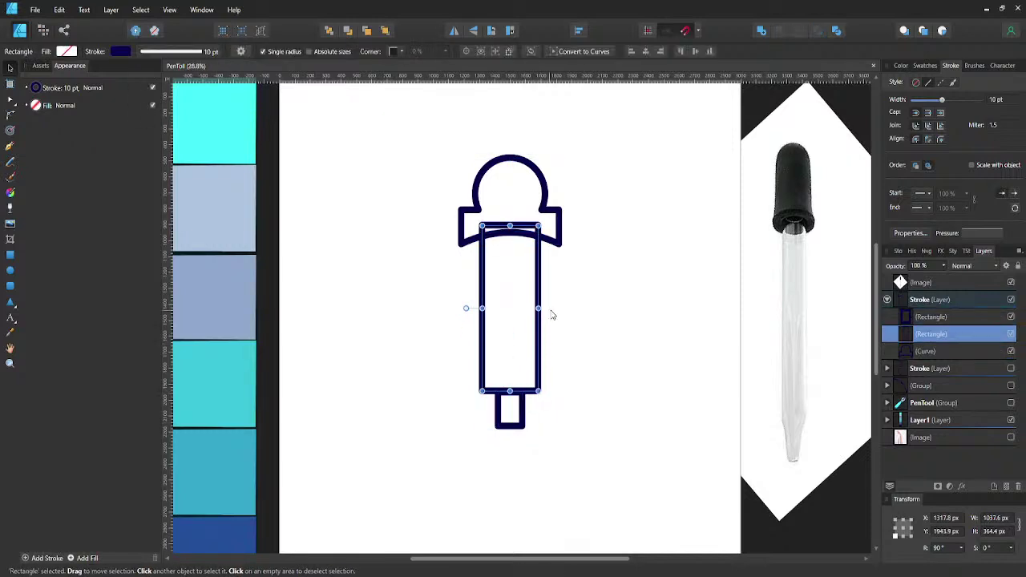
pyautogui.click(926, 353)
pyautogui.moveTo(928, 353); pyautogui.dragTo(930, 333)
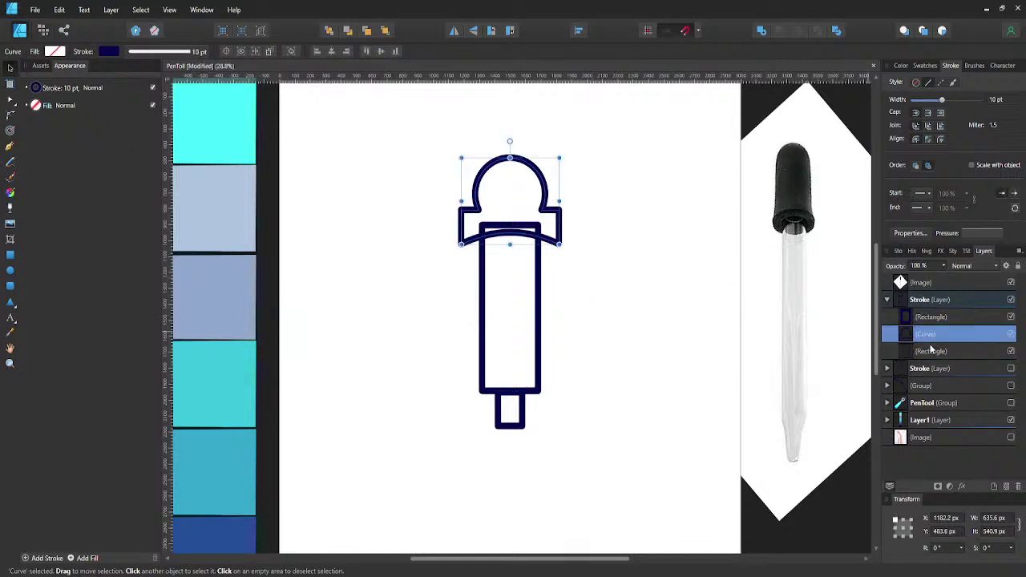
pyautogui.hotkey('ctrl', 'j')
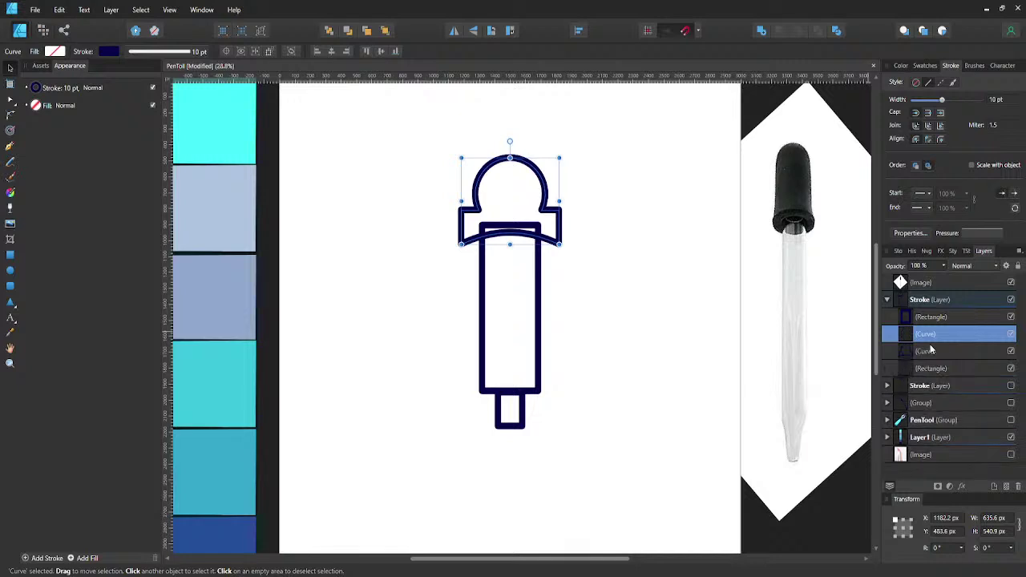
pyautogui.keyDown('shift'); pyautogui.click(541, 278); pyautogui.keyUp('shift')
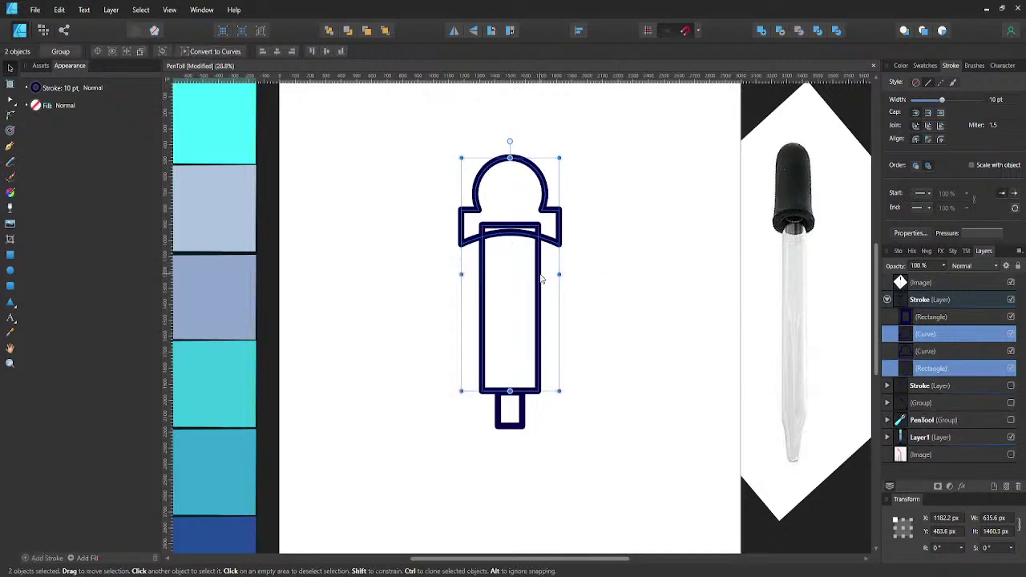
pyautogui.click(780, 29)
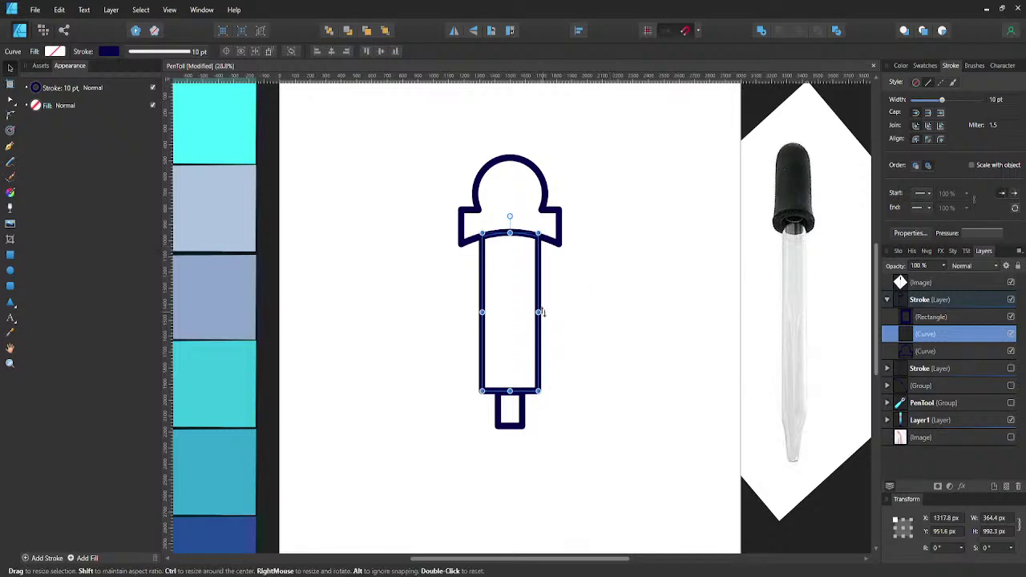
# - Add the small tip rectangle and tube into one stepped outline
pyautogui.click(520, 412)
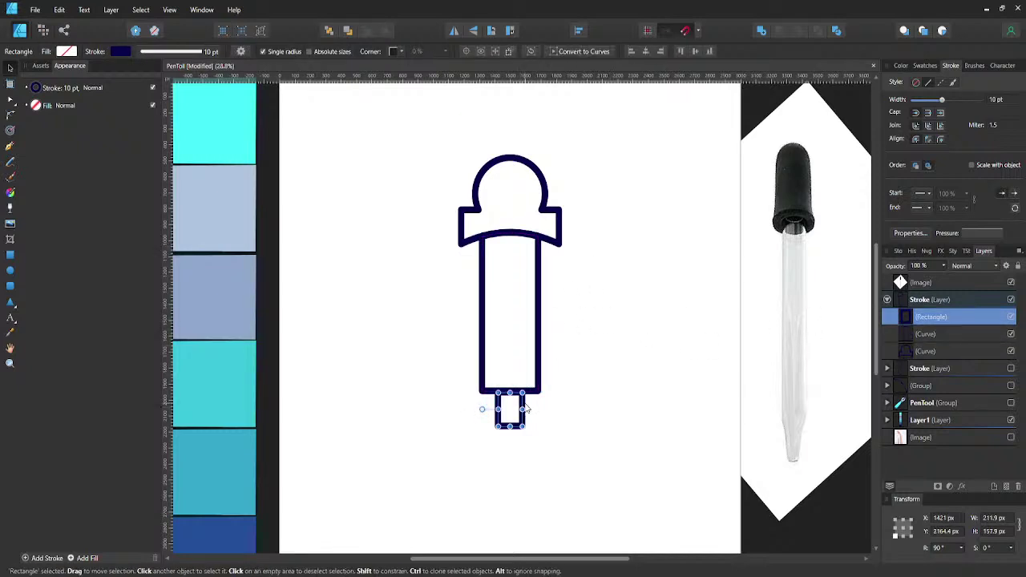
pyautogui.keyDown('shift'); pyautogui.click(541, 362); pyautogui.keyUp('shift')
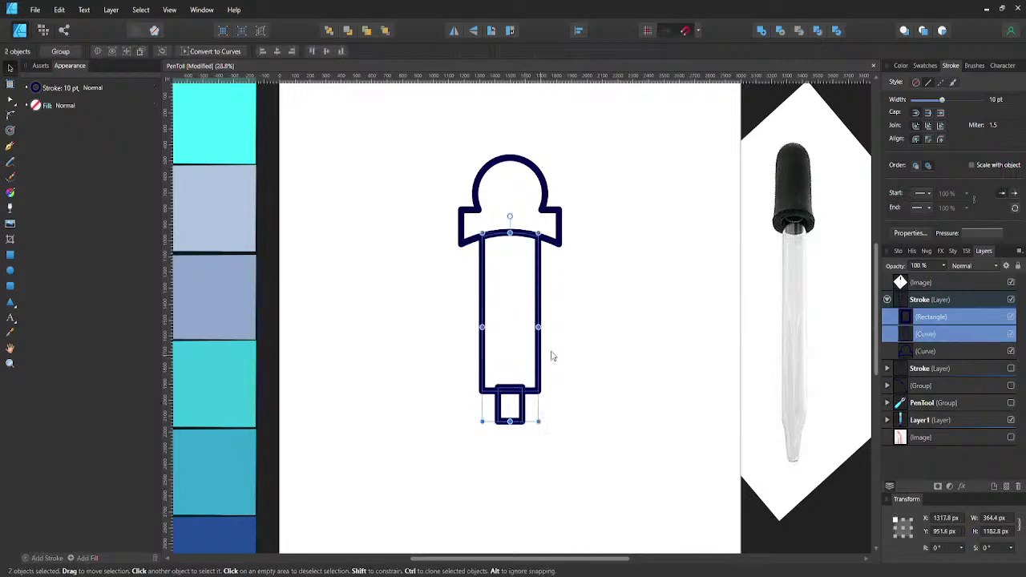
pyautogui.click(762, 30)
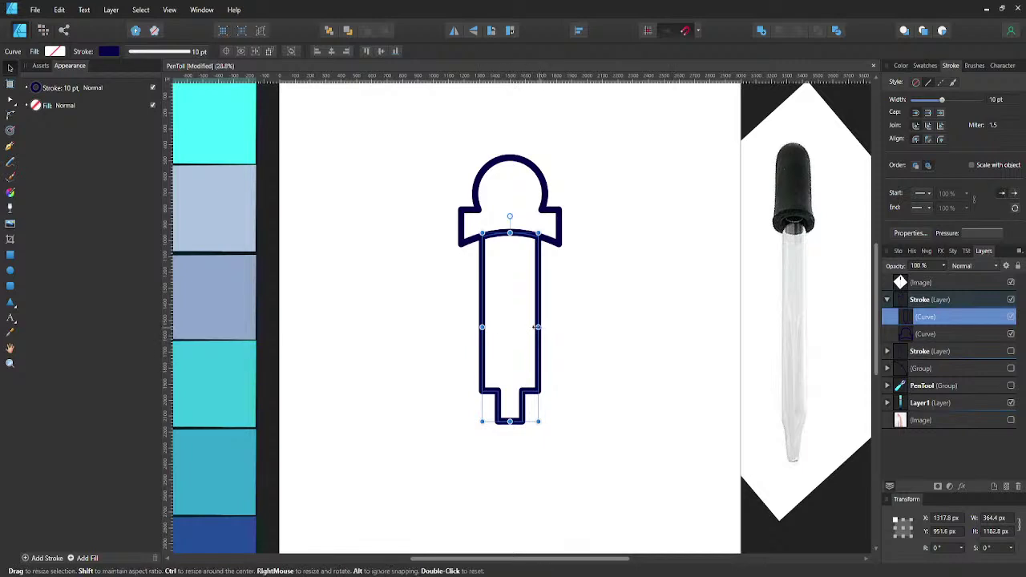
# - Narrow the dropper body and scale the bulb-and-collar piece down
pyautogui.moveTo(540, 327); pyautogui.dragTo(527, 327)
pyautogui.click(554, 213)
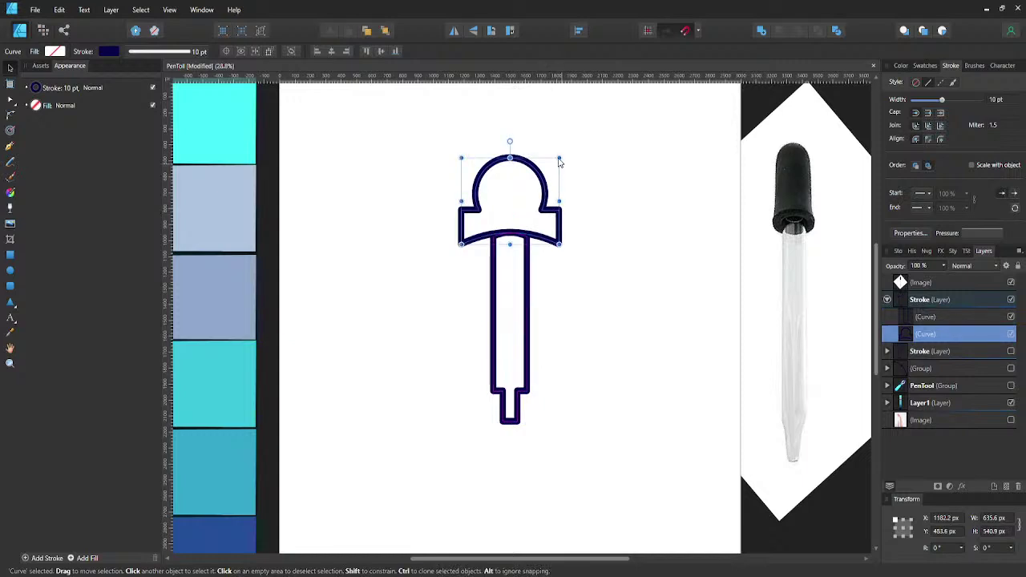
pyautogui.moveTo(559, 157); pyautogui.dragTo(538, 210)
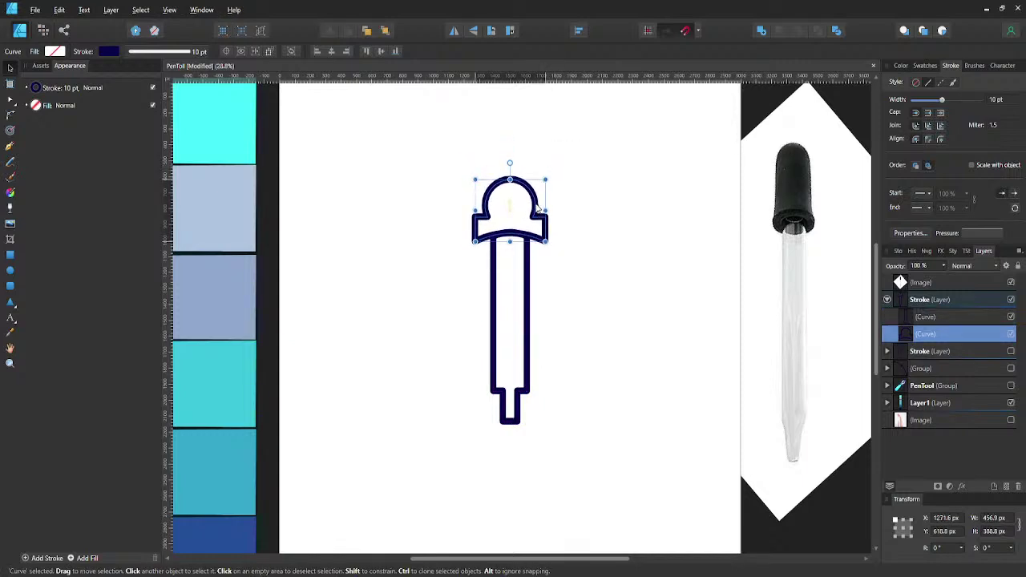
pyautogui.click(591, 222)
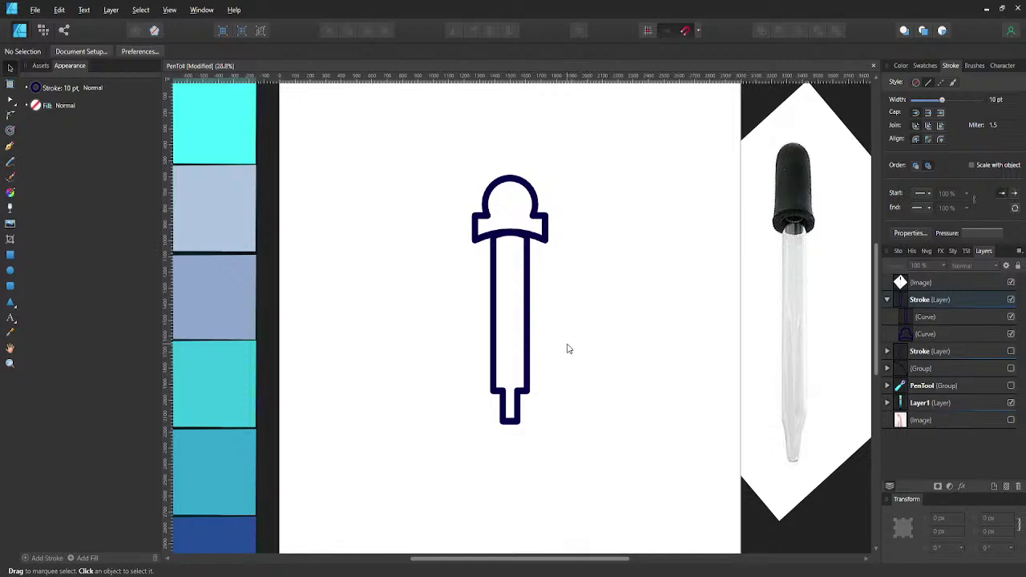
# - Raise the bulb's top node so the dome rises taller above the collar
pyautogui.click(538, 202)
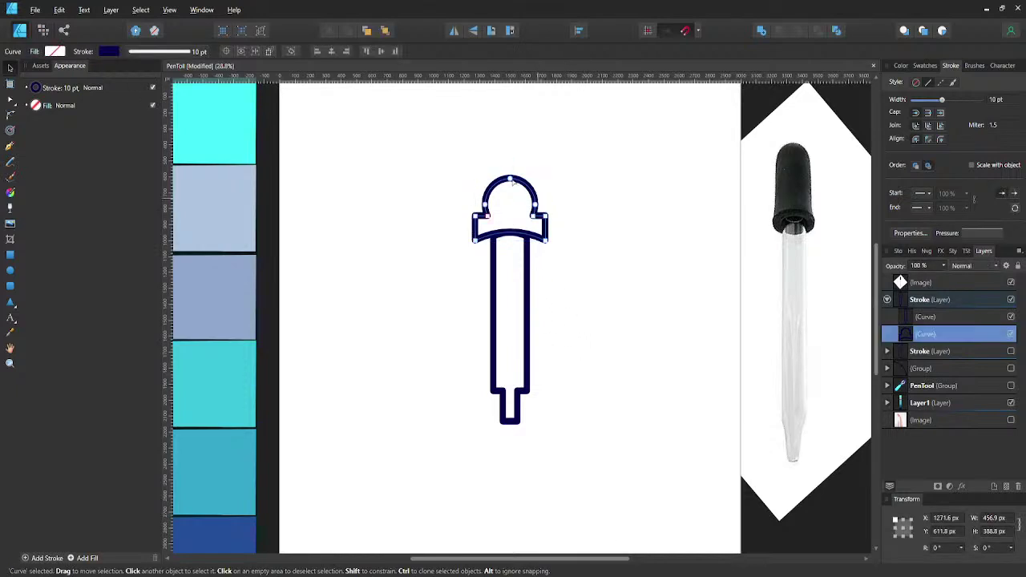
pyautogui.press('a')
pyautogui.moveTo(510, 178); pyautogui.dragTo(510, 167)
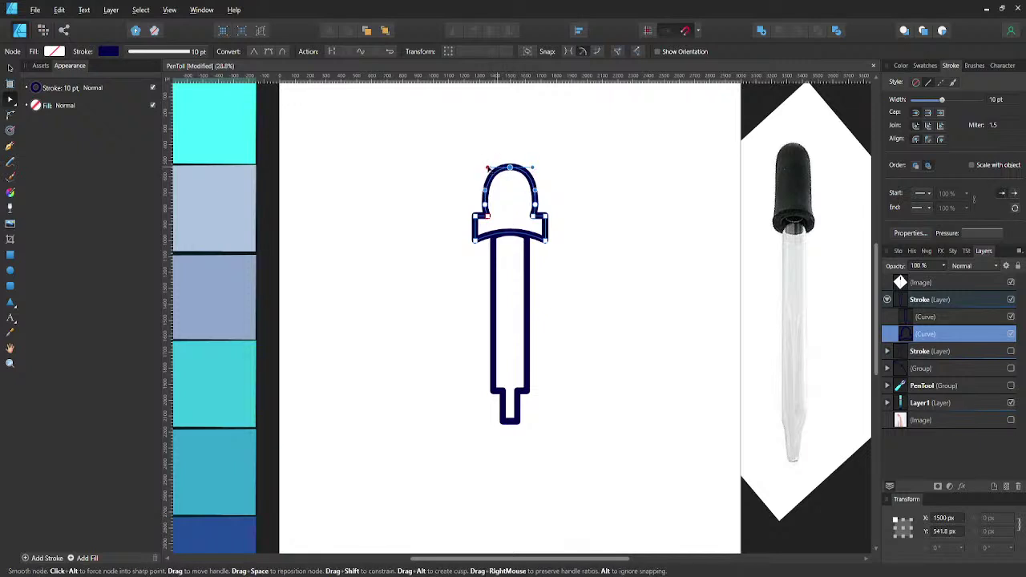
# - Round the tube's corners where it narrows into the tip with the Corner tool
pyautogui.click(482, 165)
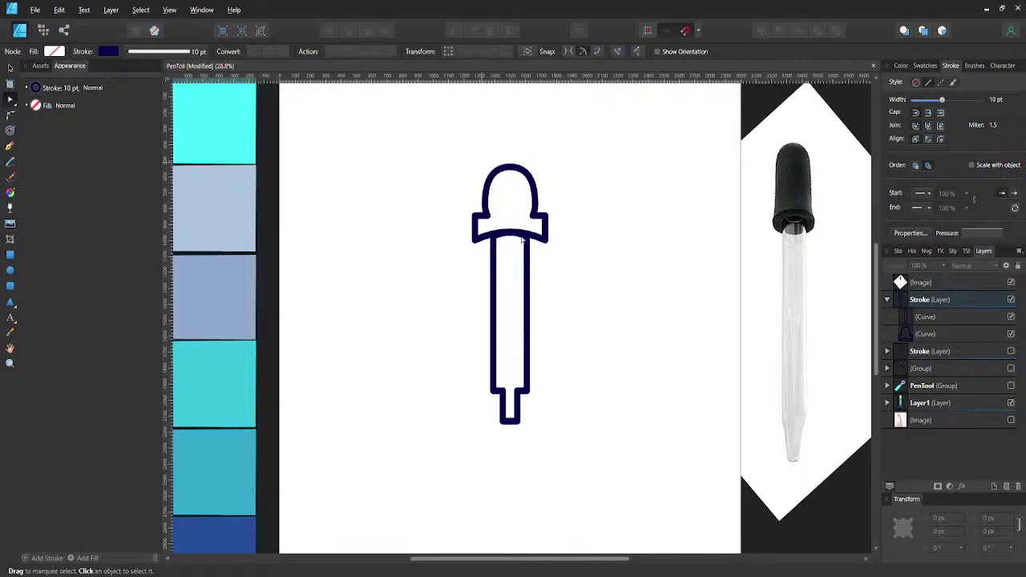
pyautogui.click(528, 312)
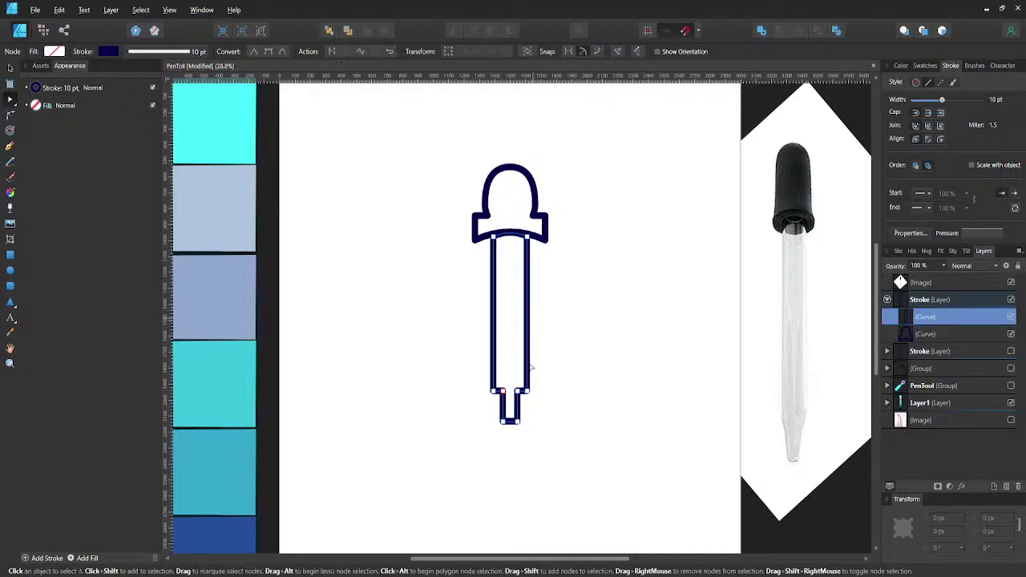
pyautogui.click(501, 391)
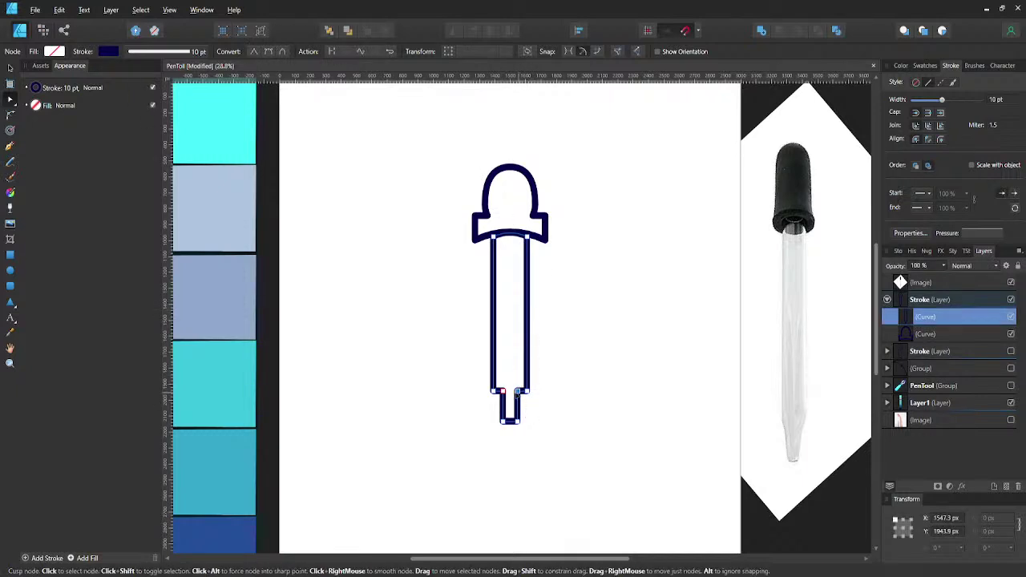
pyautogui.press('c')
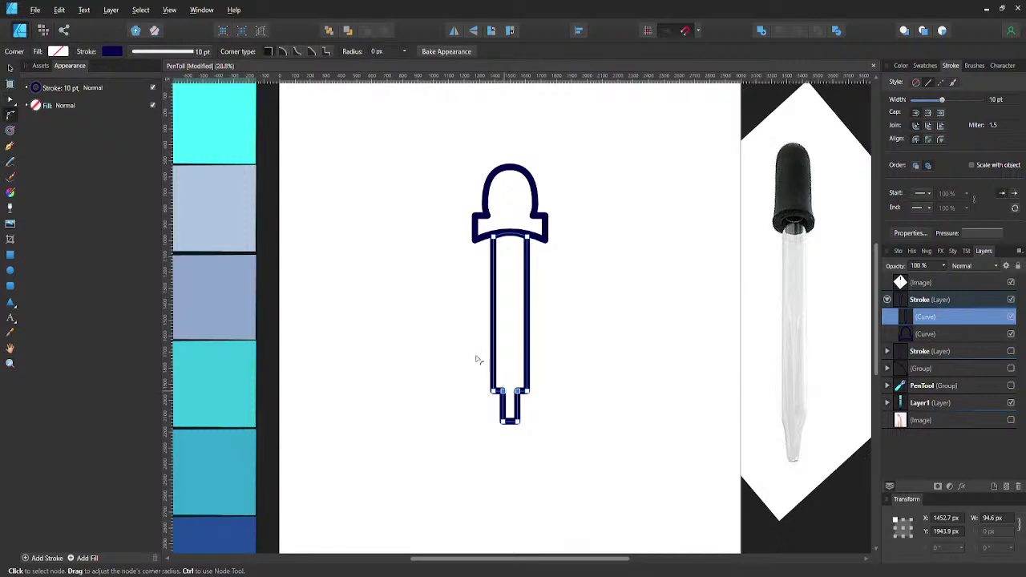
pyautogui.moveTo(503, 395); pyautogui.dragTo(495, 412)
pyautogui.click(480, 431)
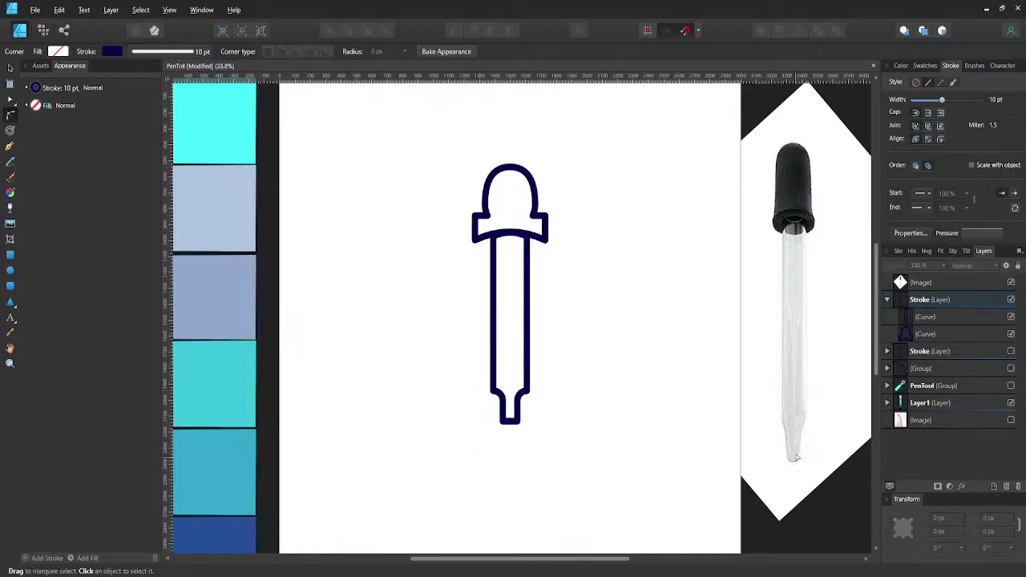
pyautogui.click(526, 379)
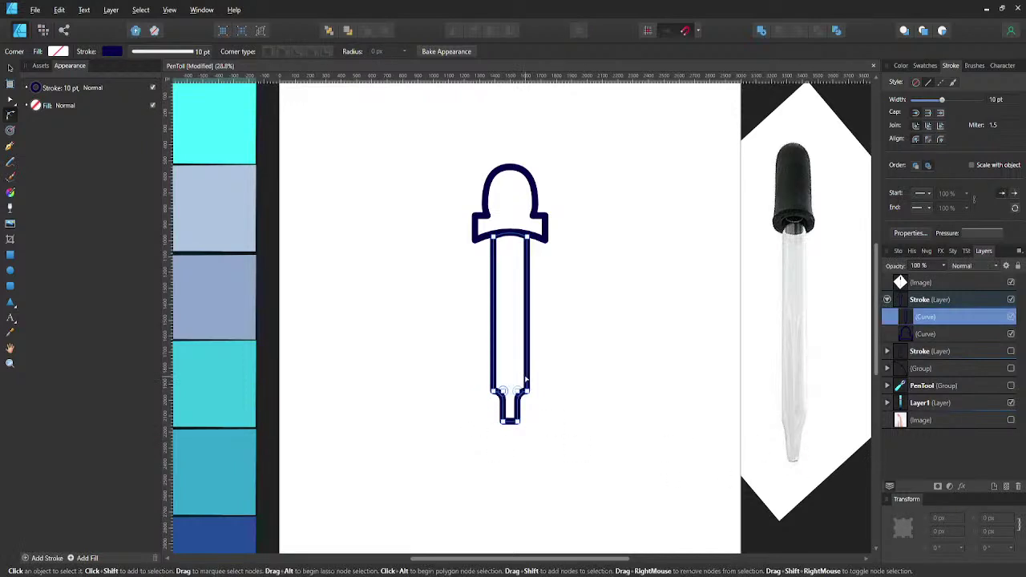
pyautogui.scroll(2, 528, 385)
pyautogui.click(526, 396)
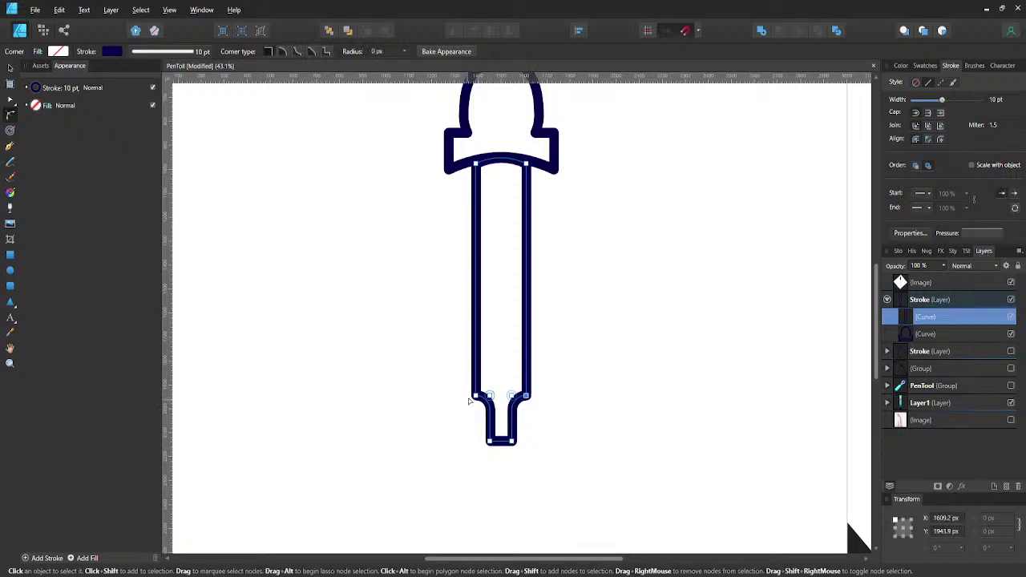
pyautogui.keyDown('shift'); pyautogui.click(476, 396); pyautogui.keyUp('shift')
pyautogui.moveTo(481, 396); pyautogui.dragTo(515, 380)
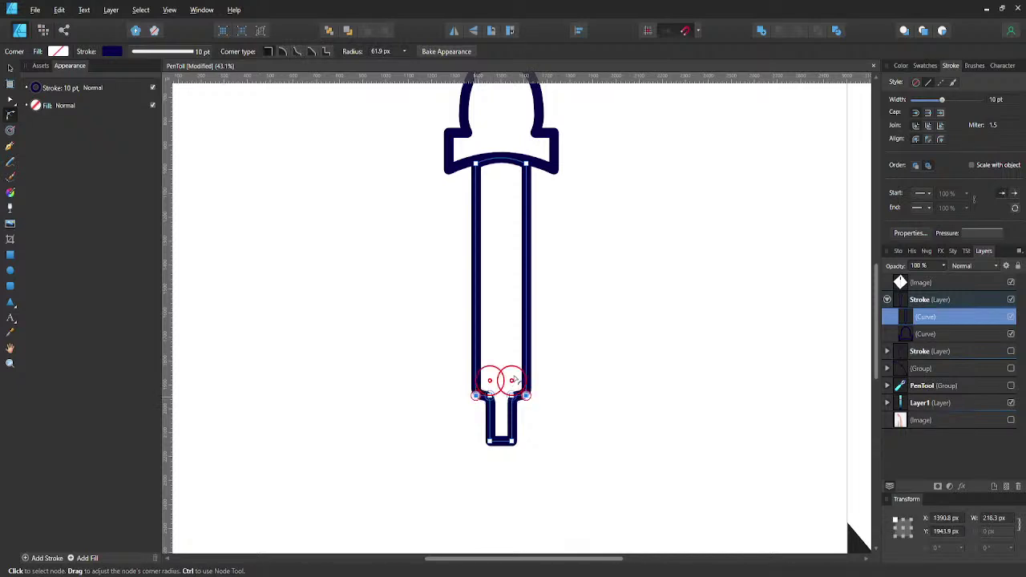
# - Round the nodes at the very end of the tip
pyautogui.click(551, 364)
pyautogui.scroll(-2, 552, 364)
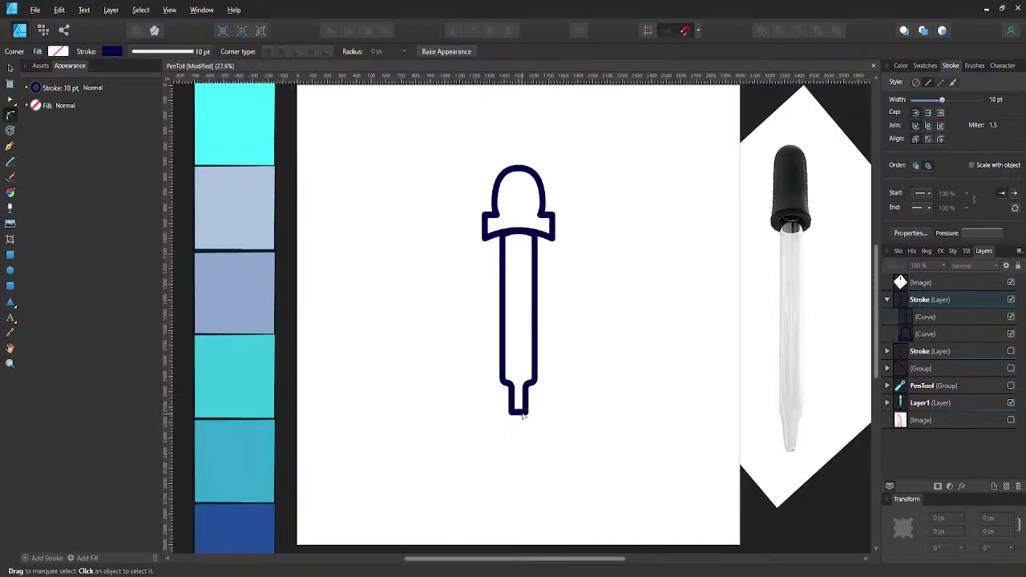
pyautogui.click(523, 413)
pyautogui.moveTo(510, 407)
pyautogui.mouseDown()
pyautogui.moveTo(546, 422)
pyautogui.moveTo(518, 408)
pyautogui.moveTo(519, 397)
pyautogui.mouseUp()
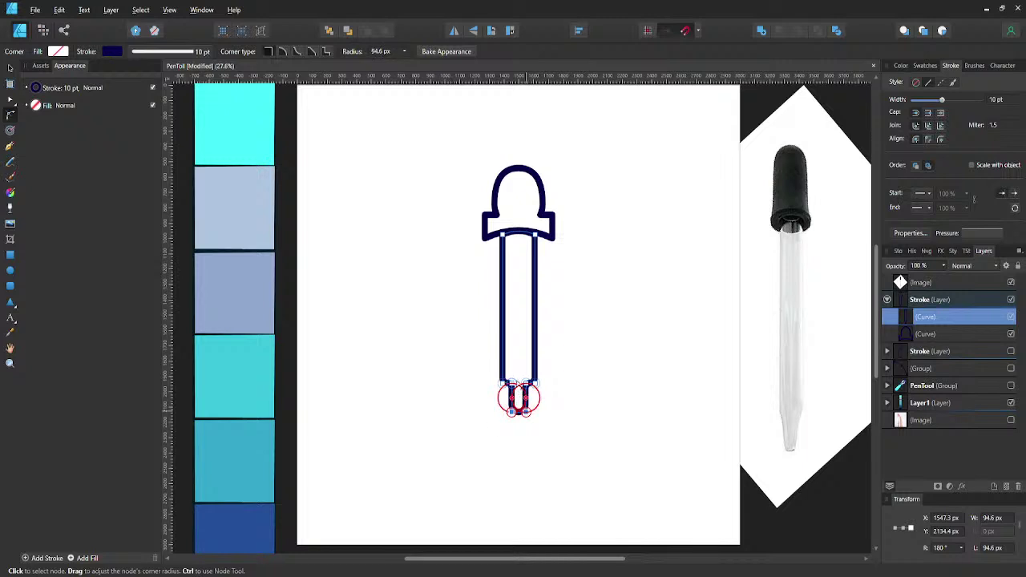
pyautogui.press('v')
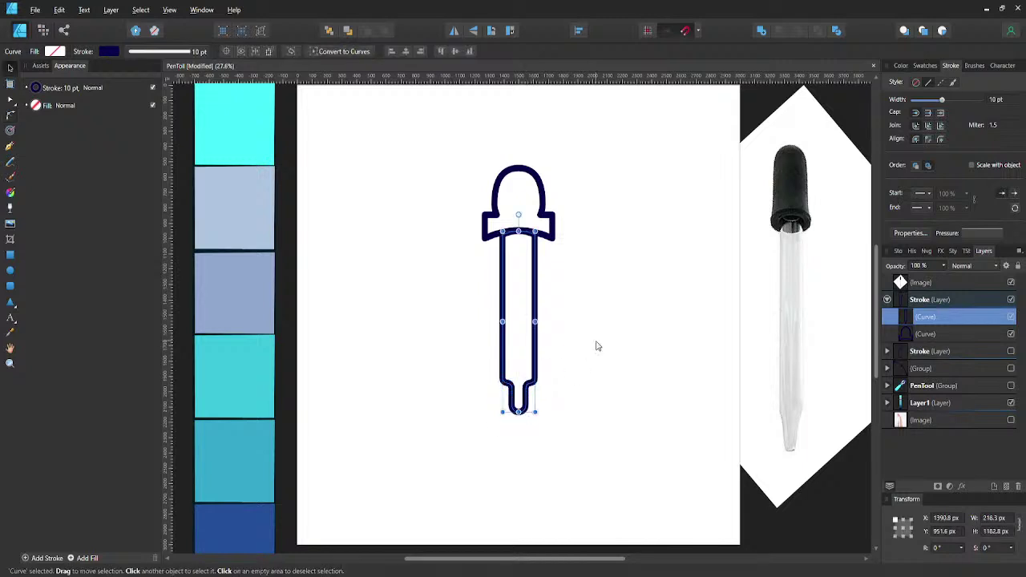
# - Round the collar's left and right corners to a 48.5 px radius
pyautogui.click(596, 344)
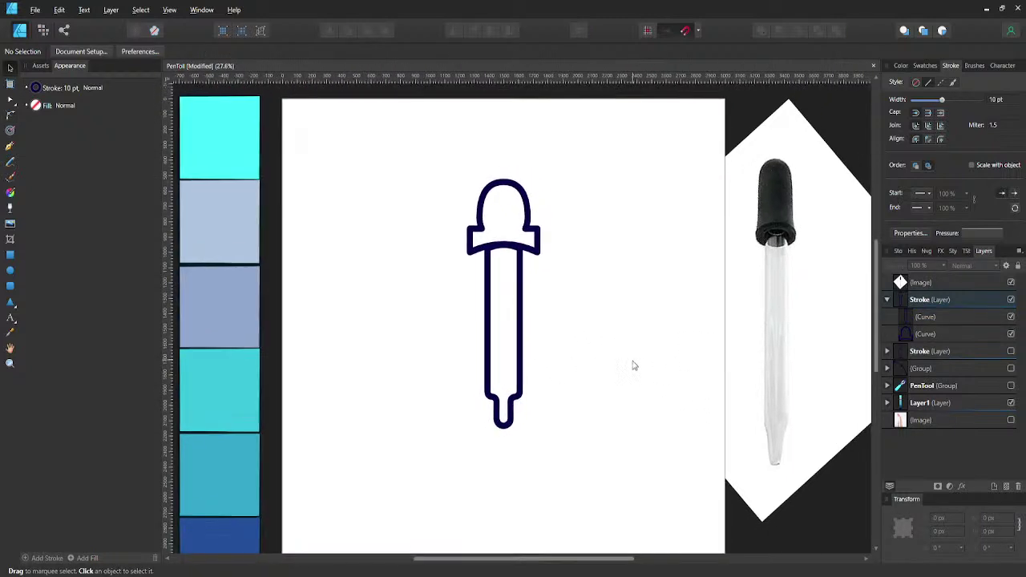
pyautogui.click(538, 255)
pyautogui.press('c')
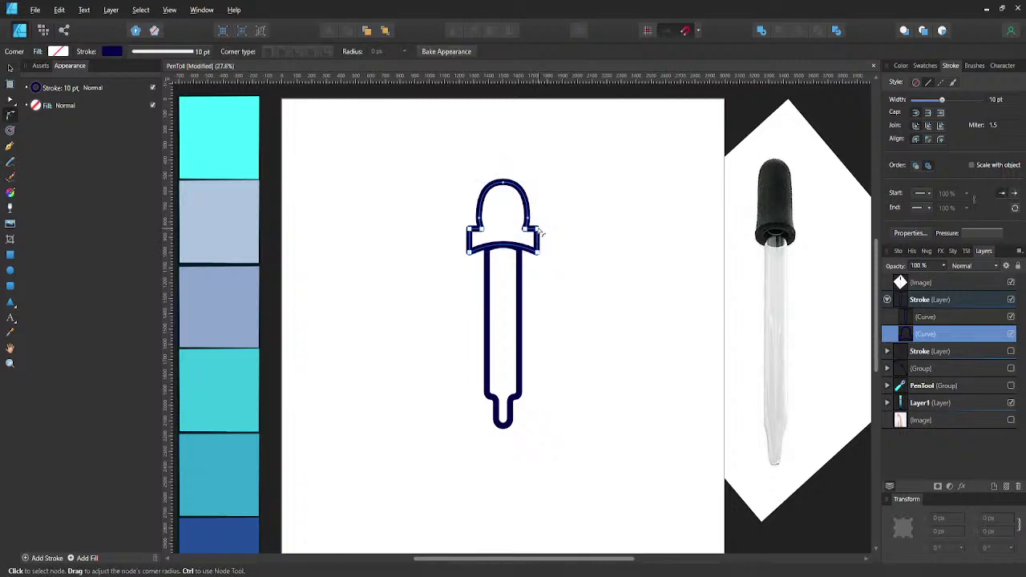
pyautogui.moveTo(545, 223); pyautogui.dragTo(547, 258)
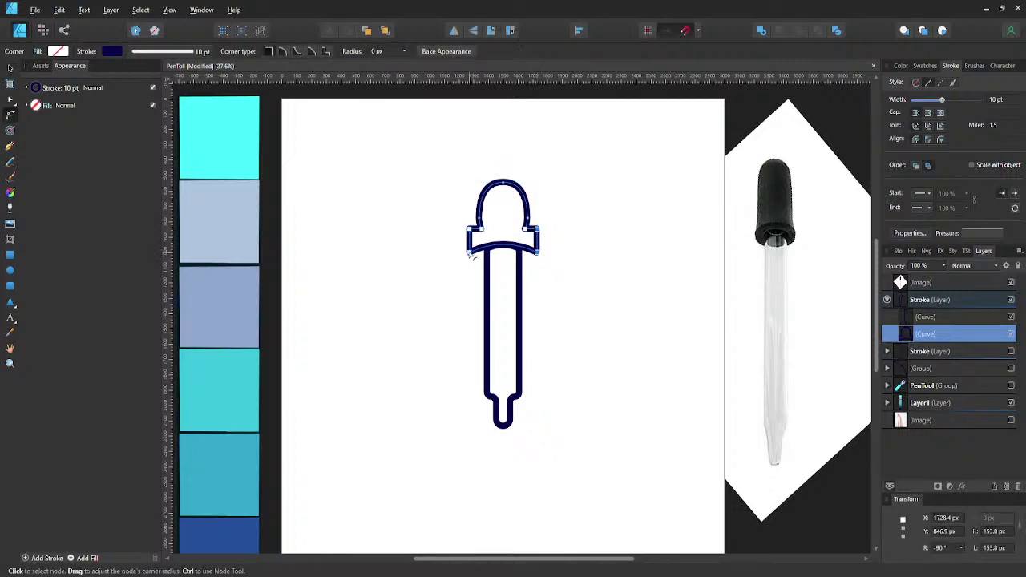
pyautogui.moveTo(473, 255); pyautogui.dragTo(479, 241)
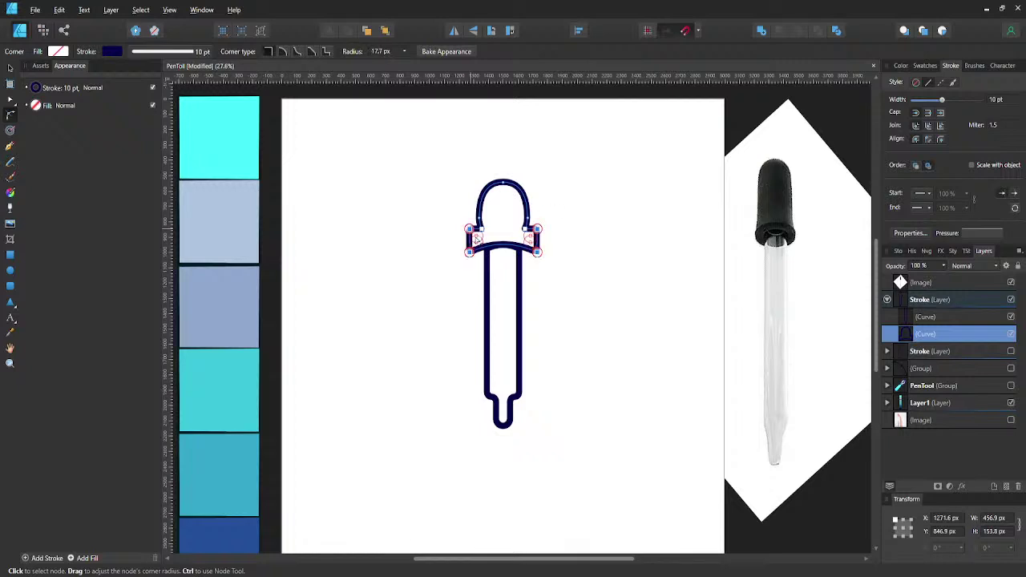
pyautogui.click(562, 263)
pyautogui.press('v')
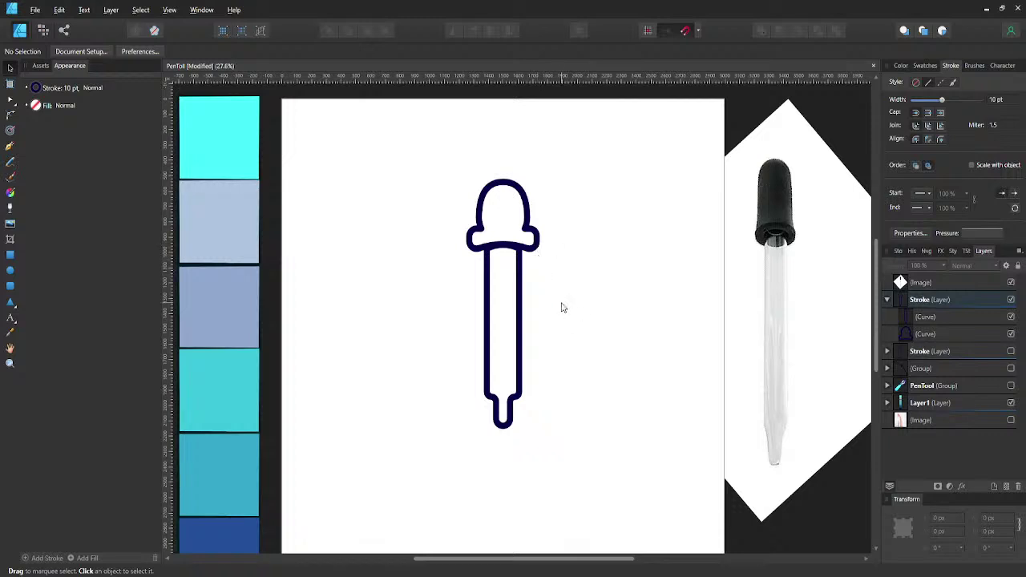
# - Collapse the Stroke layer in the Layers panel and zoom out to view the whole icon
pyautogui.scroll(-1, 562, 308)
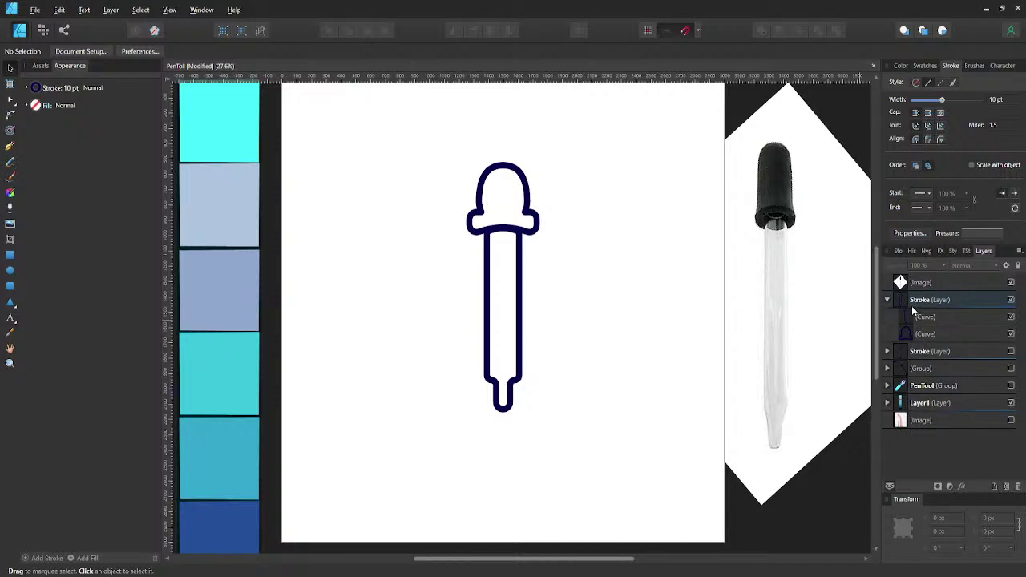
pyautogui.click(888, 300)
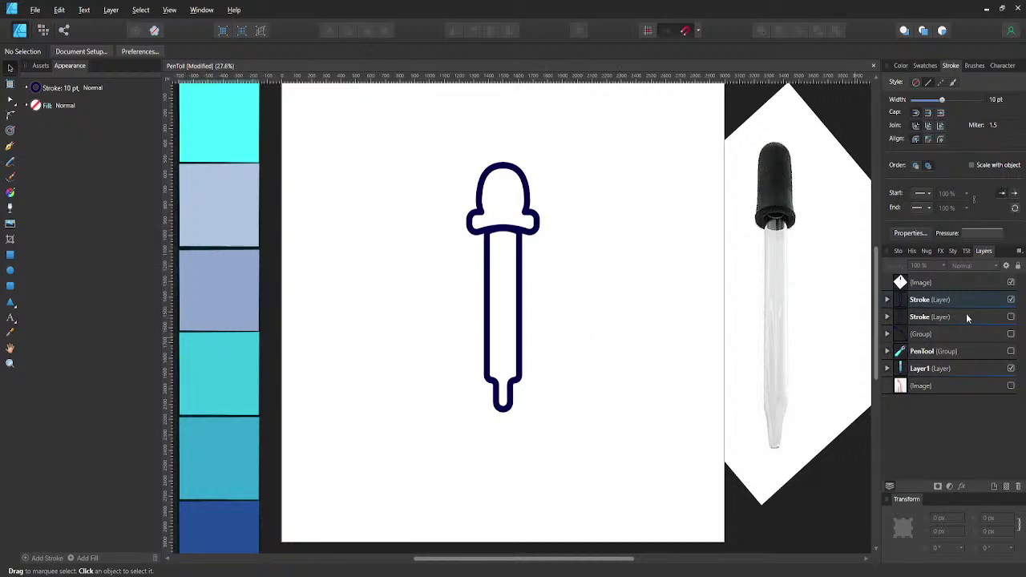
pyautogui.scroll(-2, 633, 282)
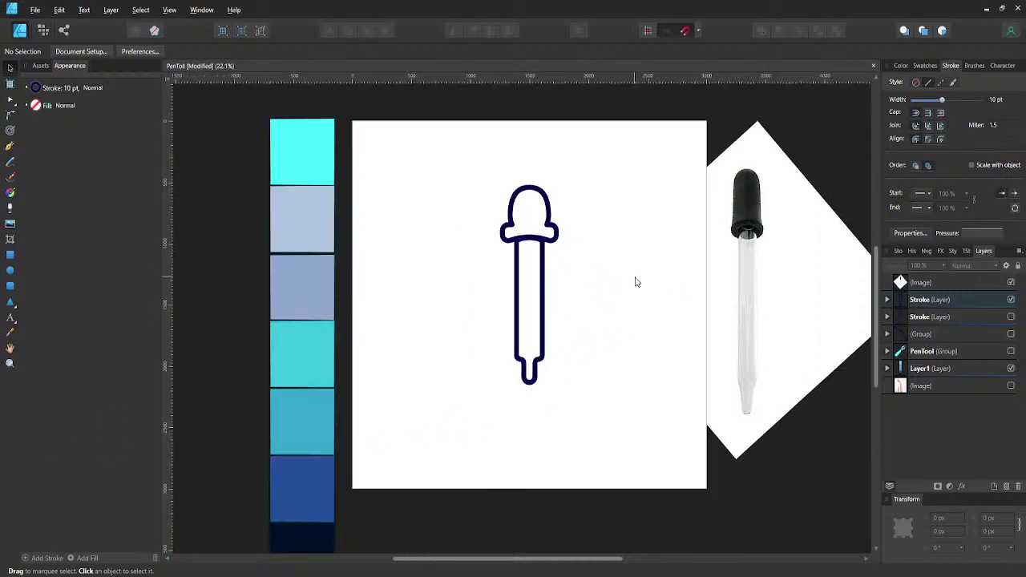
pyautogui.scroll(-1, 584, 301)
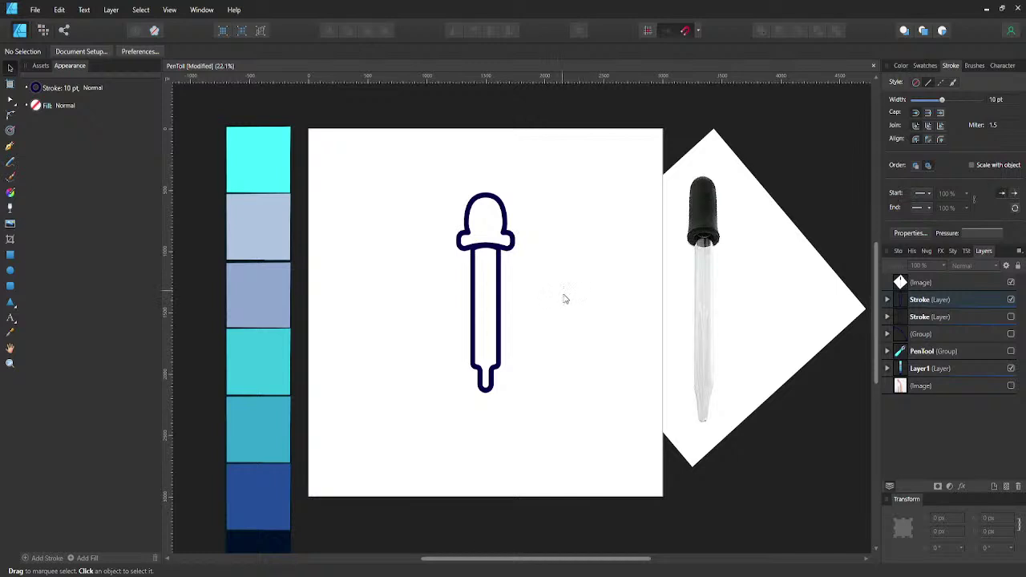
# - Duplicate the Stroke layer with Ctrl+J and lock the top copy
pyautogui.click(903, 300)
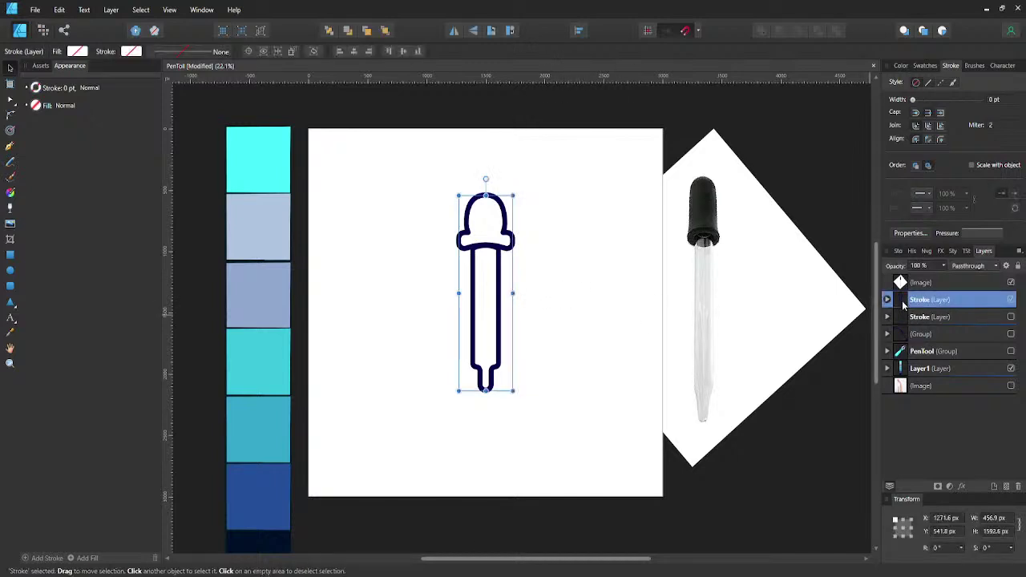
pyautogui.hotkey('ctrl', 'j')
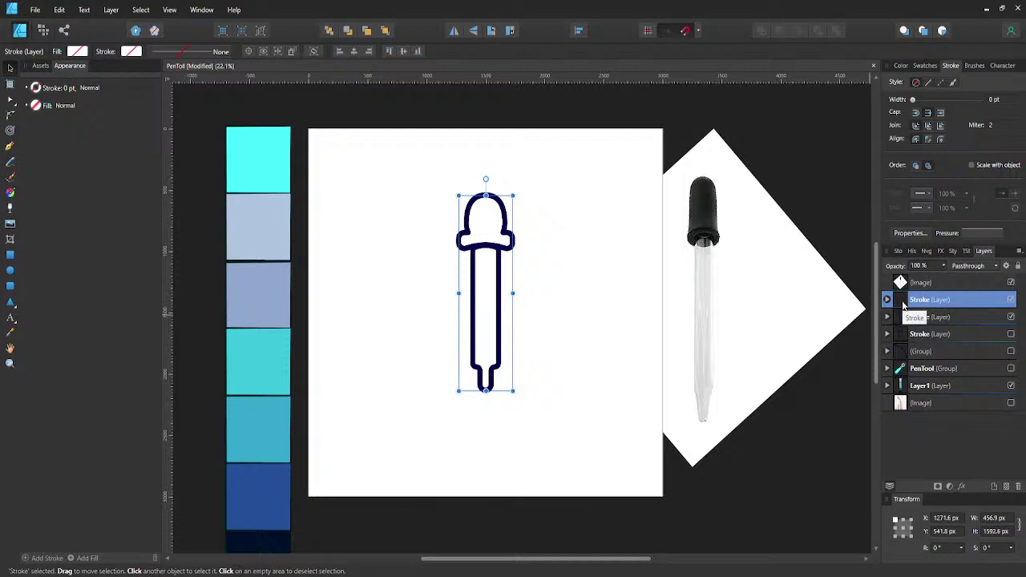
pyautogui.hotkey('ctrl', 'l')
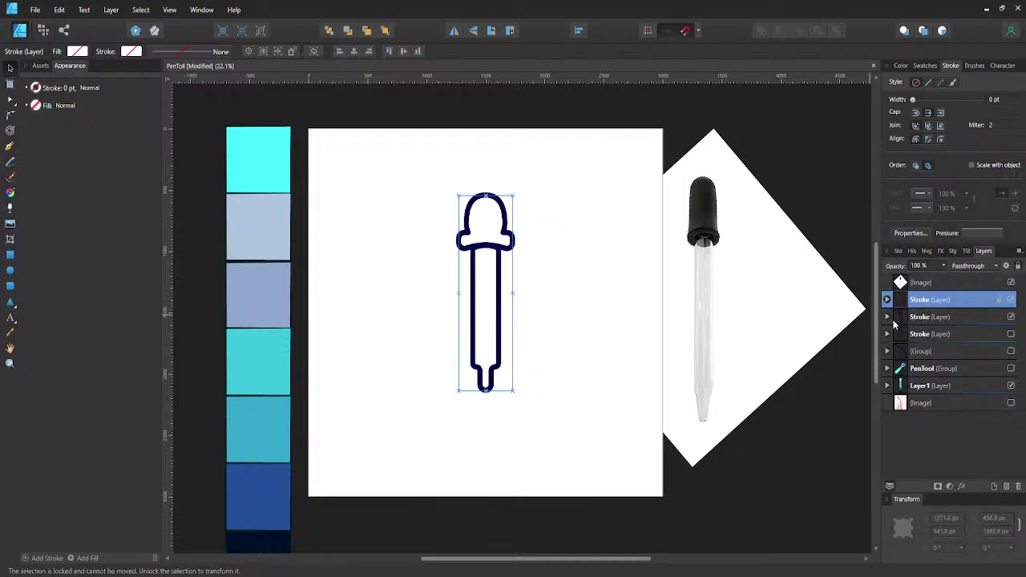
# - Select both curves in the unlocked copy and check their 10 pt navy stroke colour
pyautogui.click(894, 319)
pyautogui.click(887, 318)
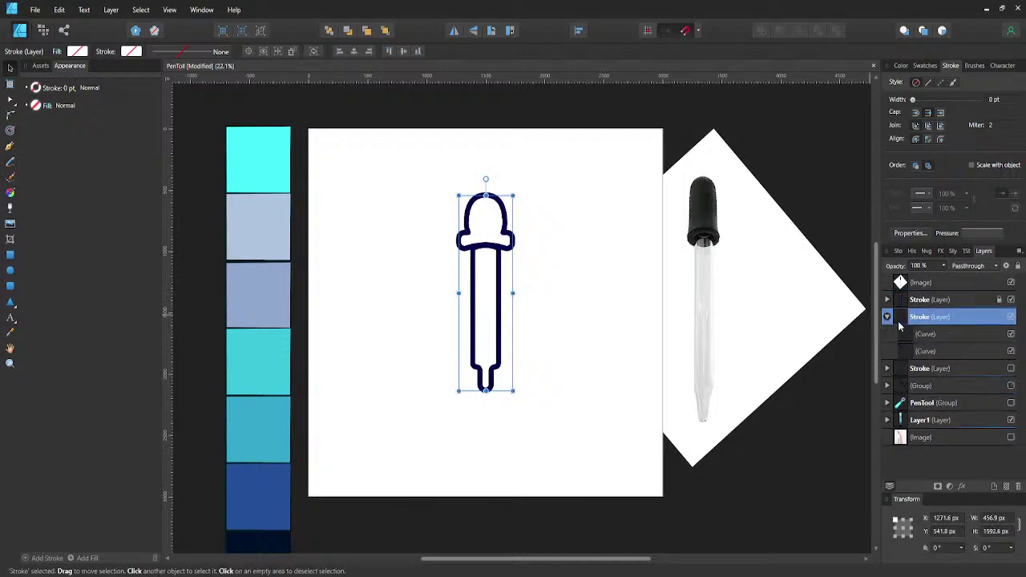
pyautogui.click(912, 351)
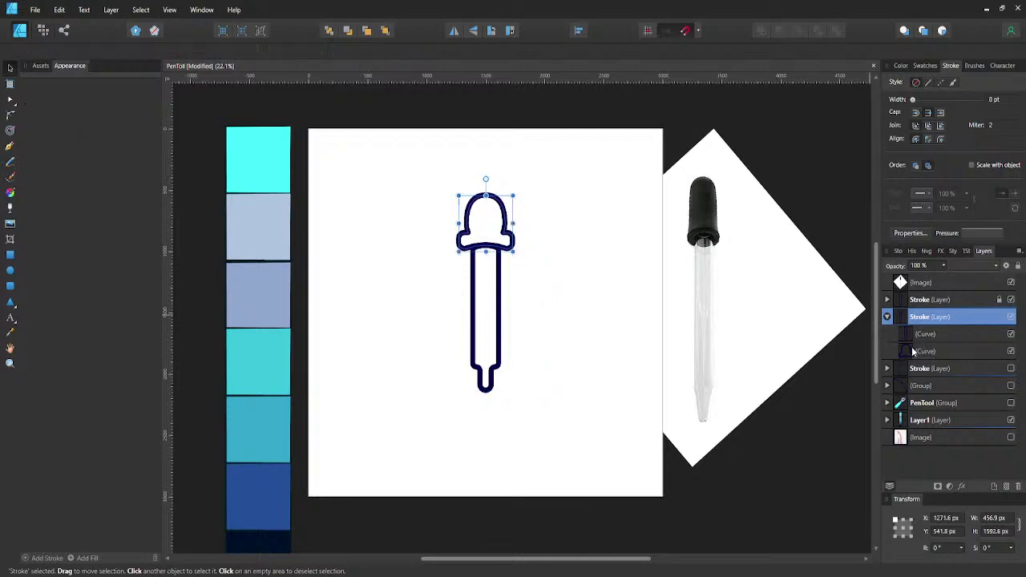
pyautogui.click(914, 336)
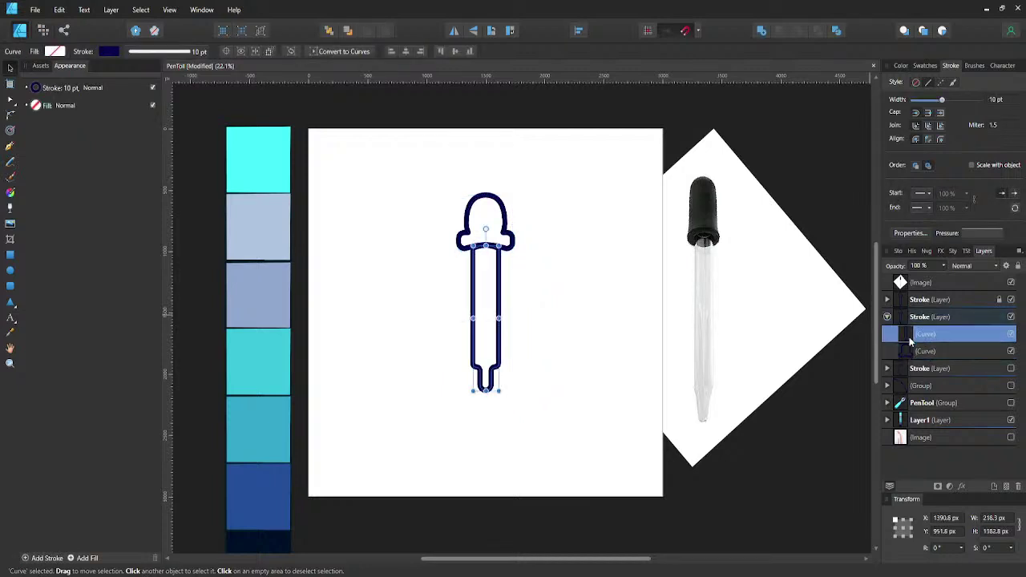
pyautogui.keyDown('shift'); pyautogui.click(914, 352); pyautogui.keyUp('shift')
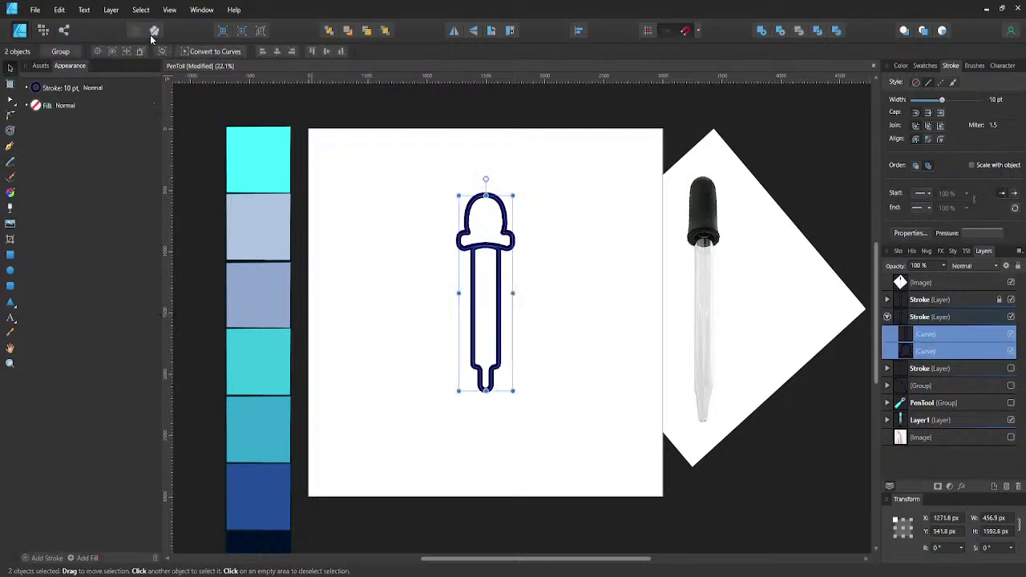
pyautogui.click(36, 88)
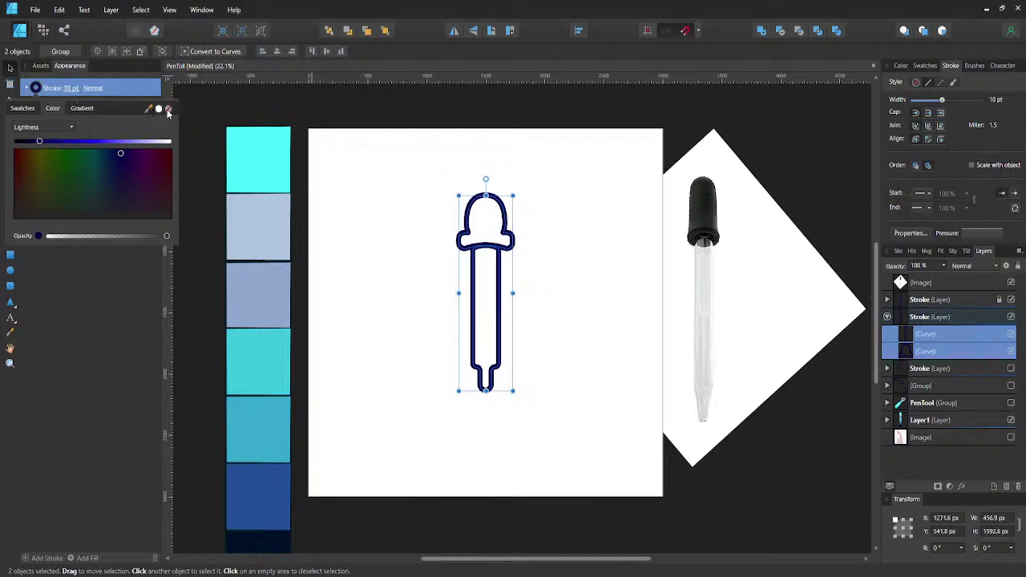
pyautogui.click(167, 111)
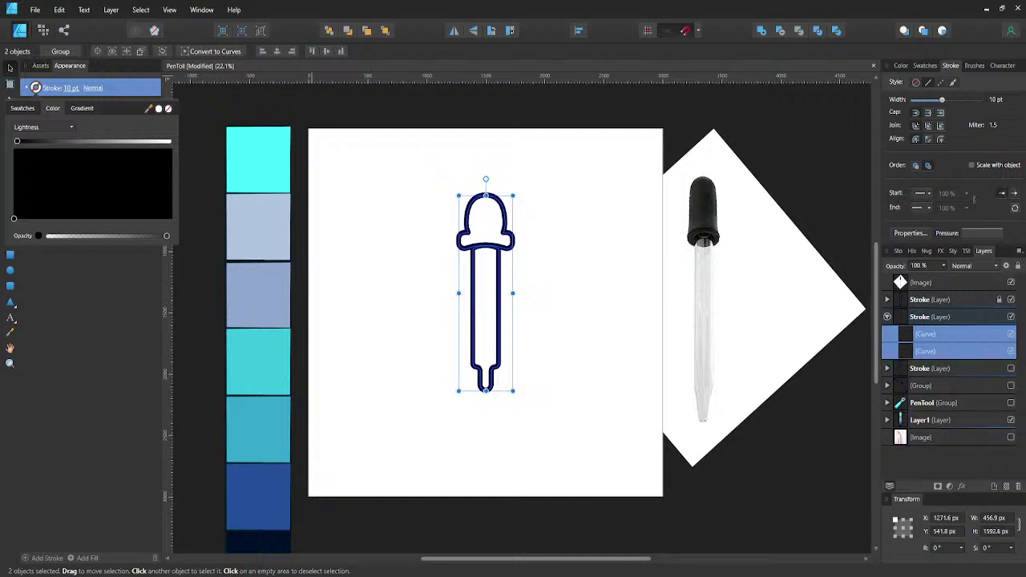
pyautogui.click(10, 67)
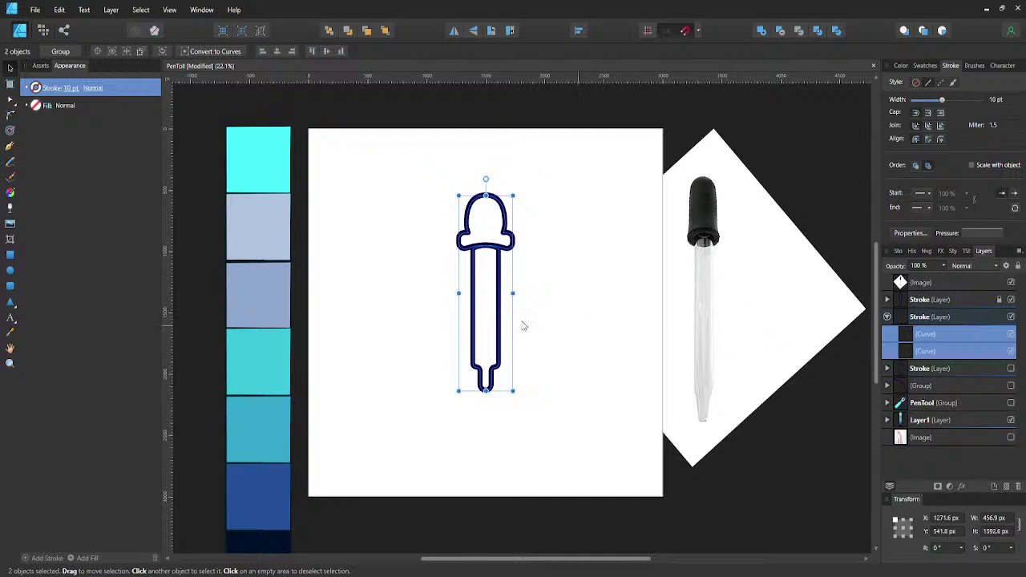
# - Select the bulb and fill it with cyan sampled from the reference swatch
pyautogui.click(905, 351)
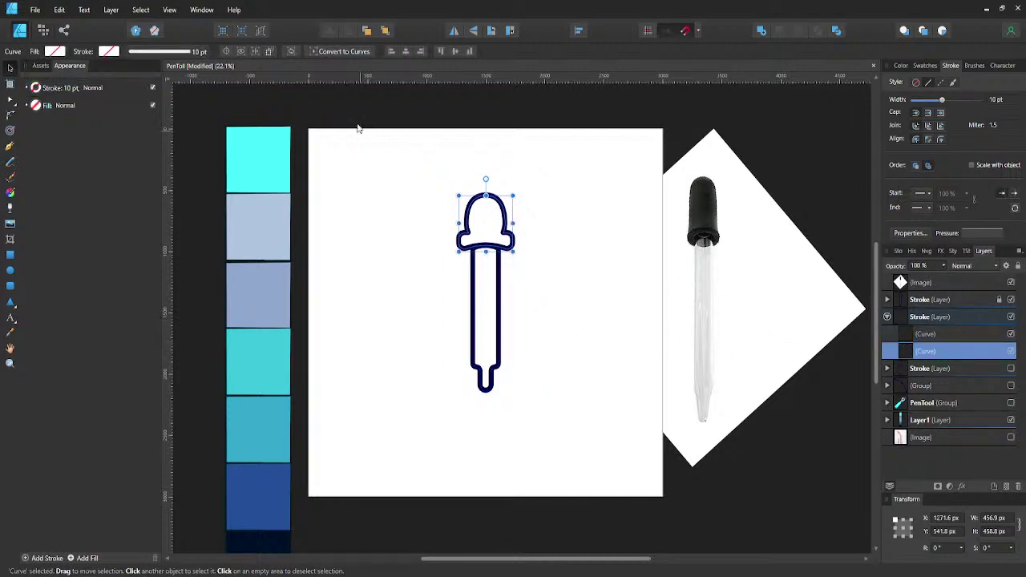
pyautogui.click(54, 51)
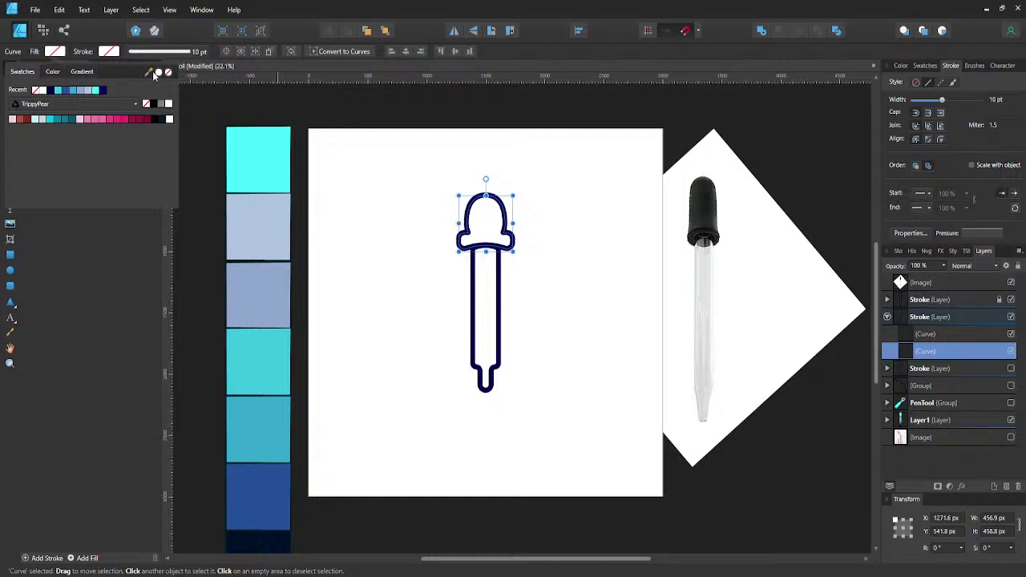
pyautogui.moveTo(150, 73); pyautogui.dragTo(245, 178)
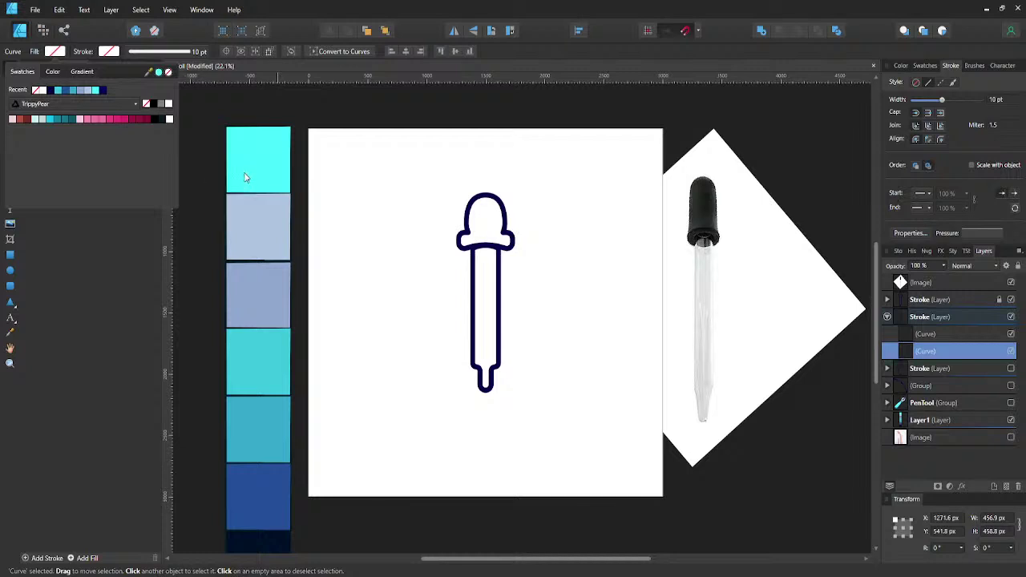
pyautogui.click(158, 73)
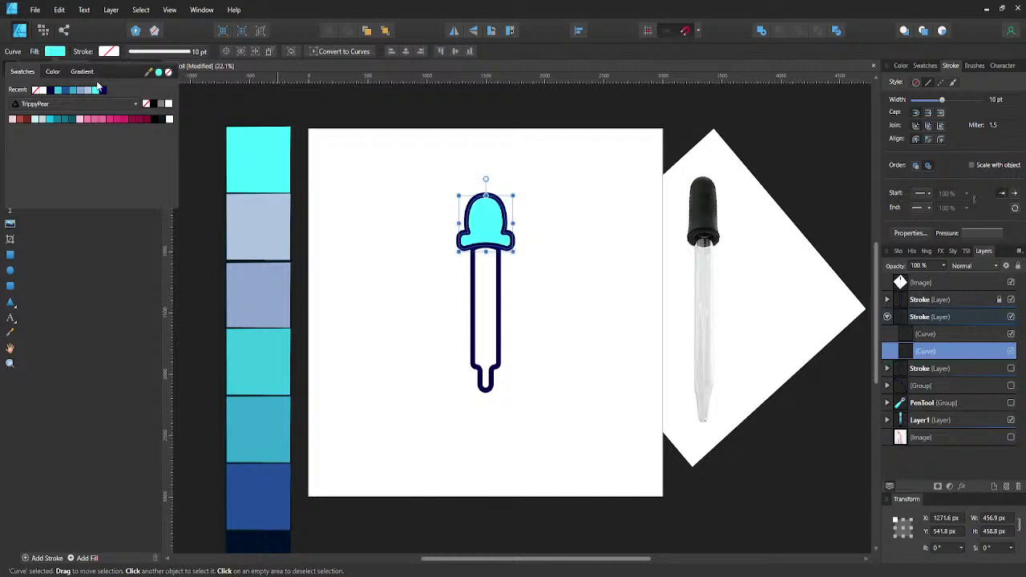
# - Switch the colour sliders to Hue mode and slide the bulb's hue to red
pyautogui.click(52, 71)
pyautogui.click(51, 96)
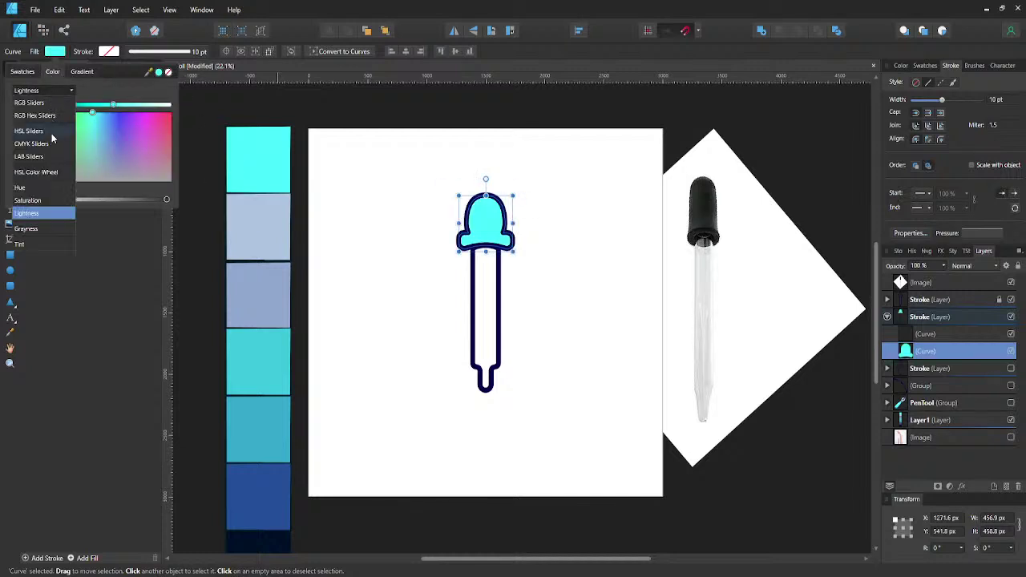
pyautogui.click(33, 188)
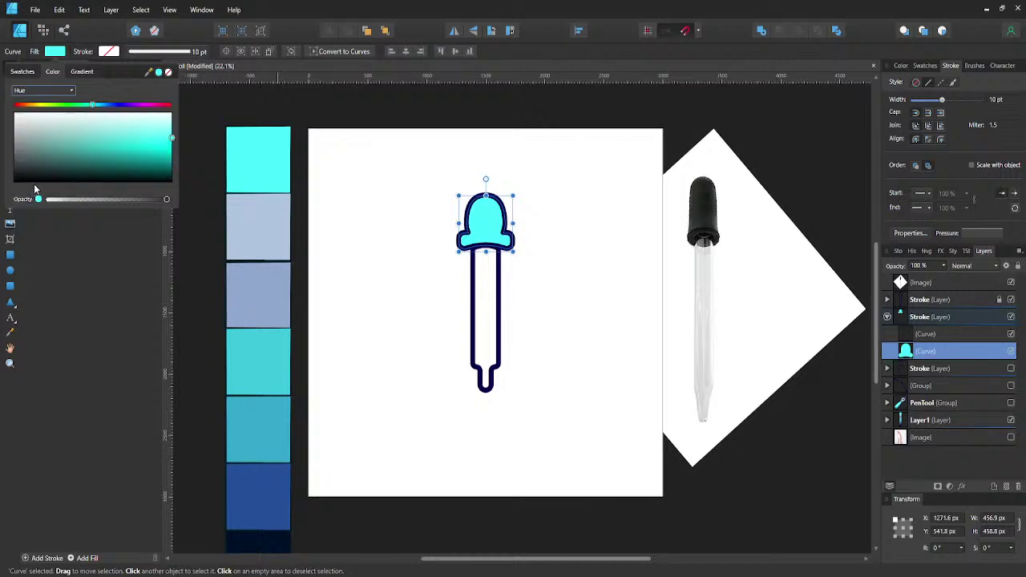
pyautogui.click(158, 106)
pyautogui.moveTo(159, 109); pyautogui.dragTo(15, 108)
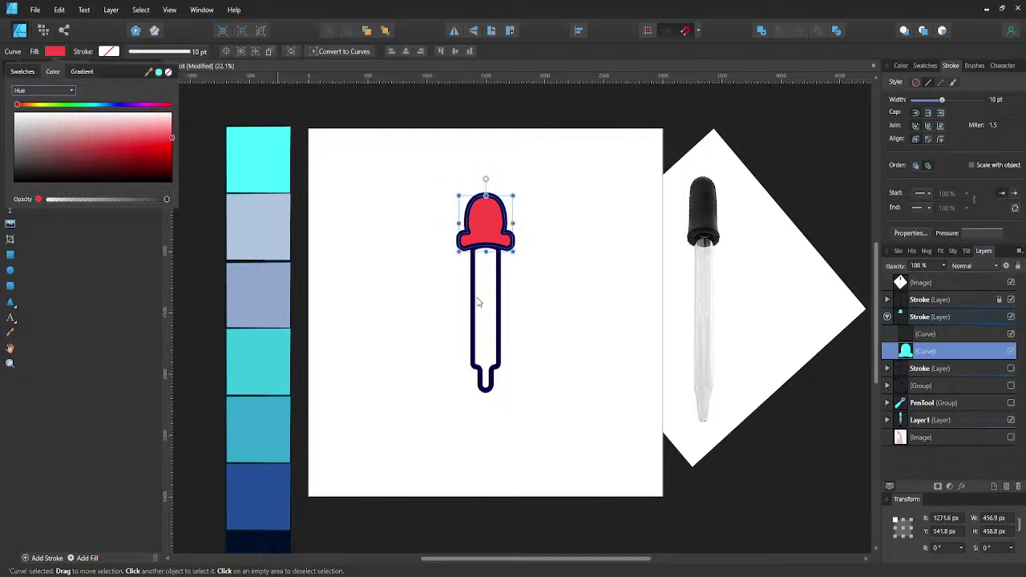
pyautogui.click(569, 280)
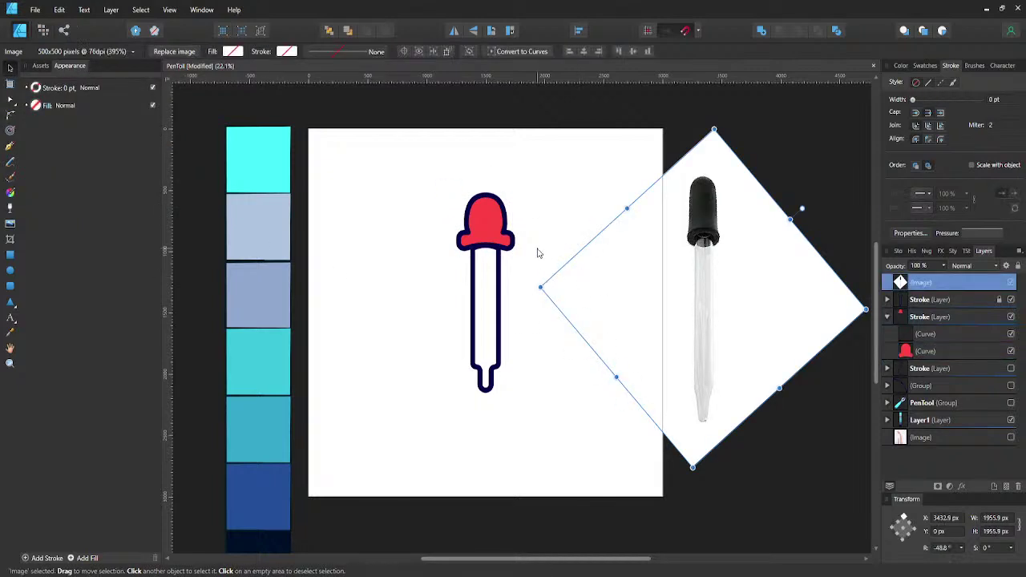
pyautogui.click(538, 254)
pyautogui.click(789, 308)
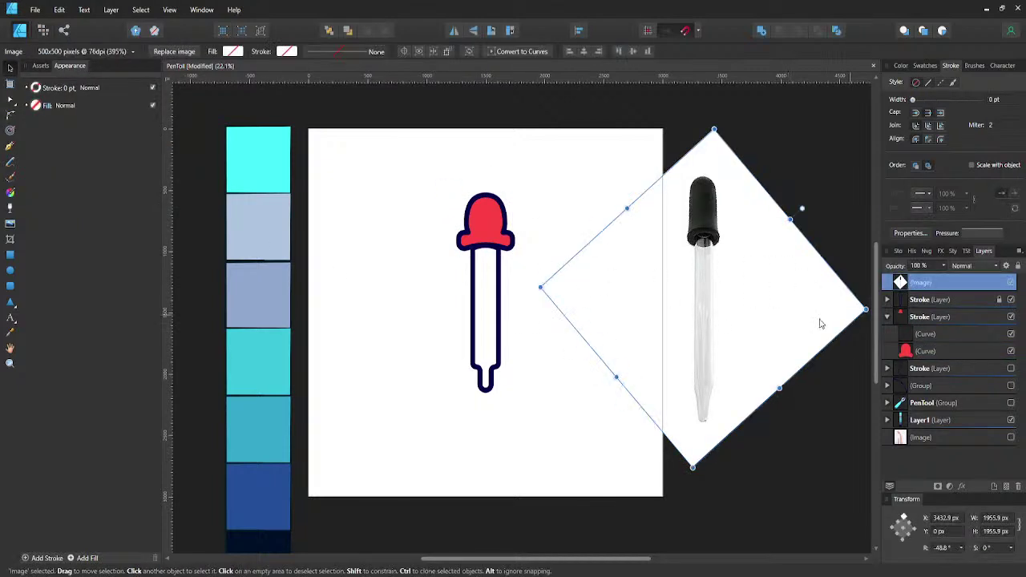
pyautogui.click(541, 275)
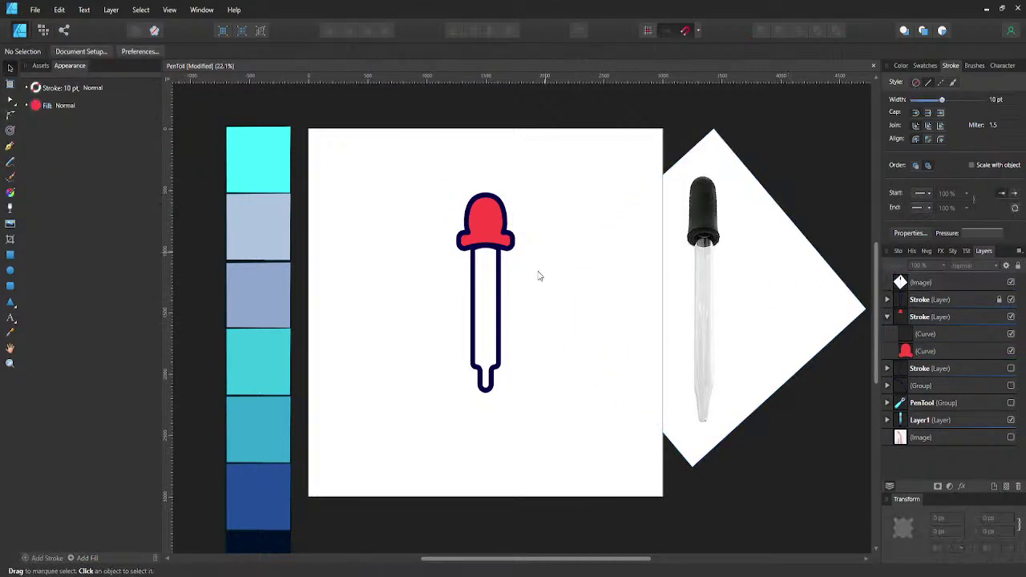
# - Fill the tube with the recent cyan swatch, then raise its lightness to a pale tint
pyautogui.click(497, 306)
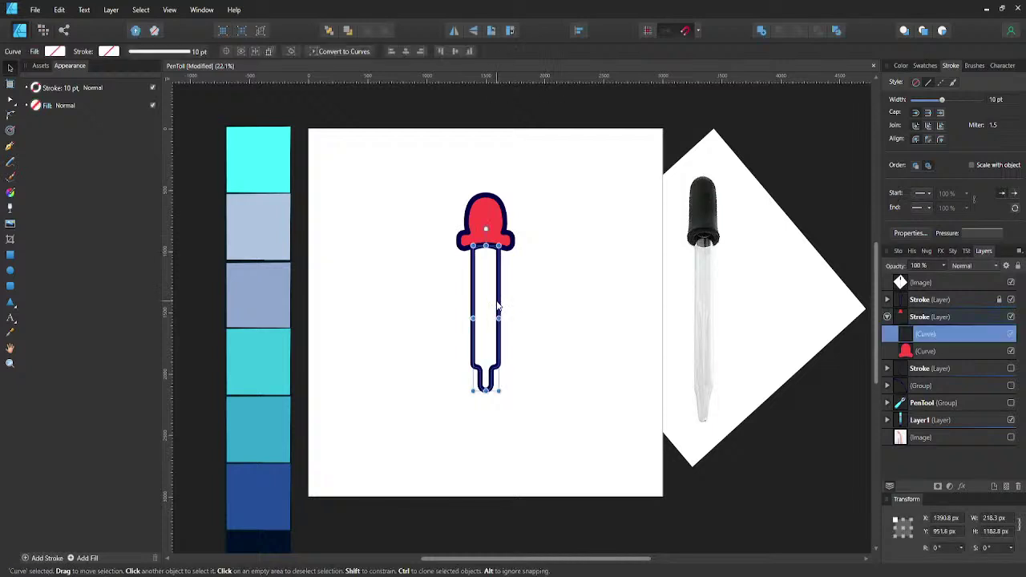
pyautogui.click(63, 52)
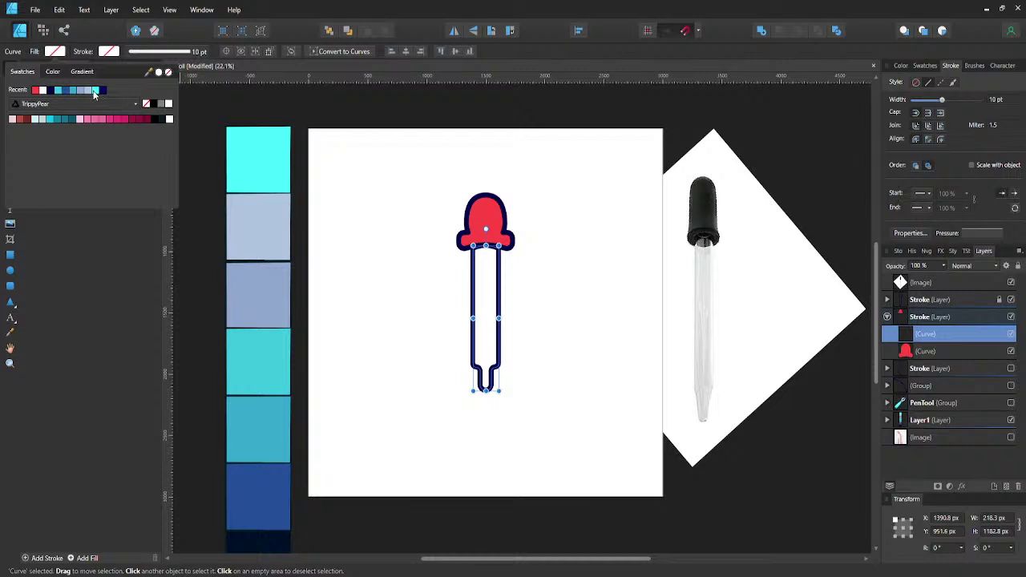
pyautogui.click(93, 90)
pyautogui.click(52, 71)
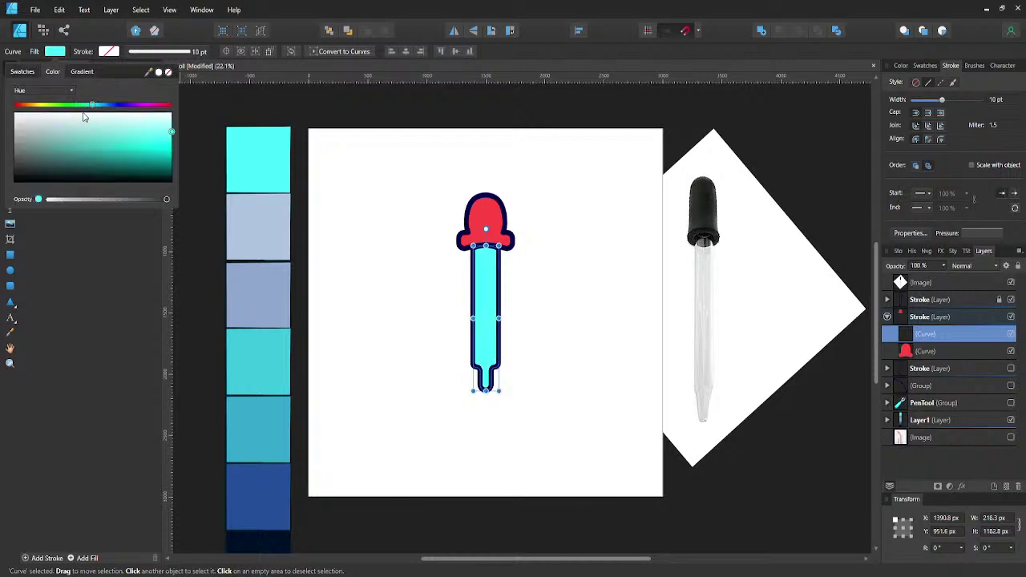
pyautogui.click(42, 95)
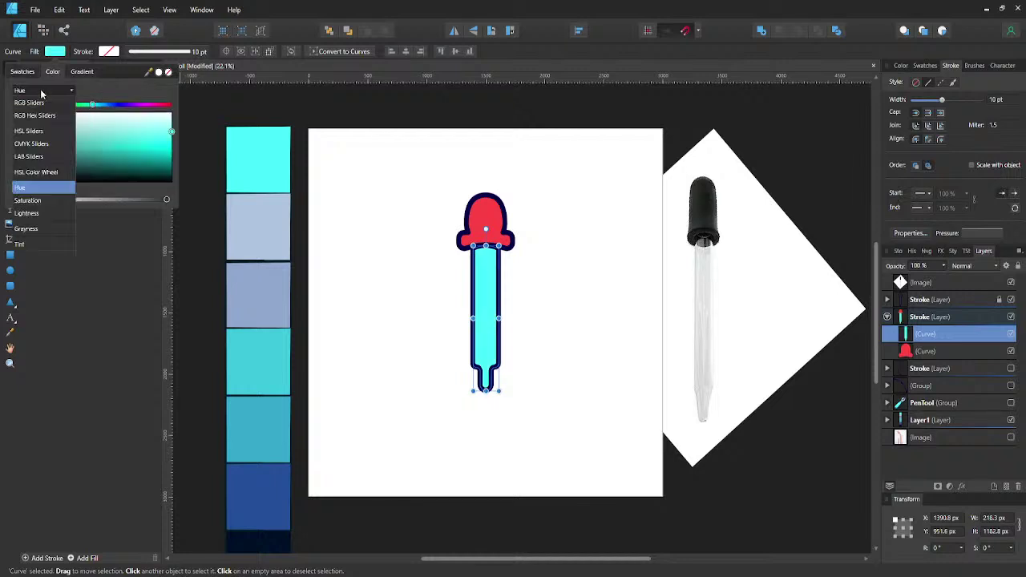
pyautogui.click(37, 210)
pyautogui.click(154, 105)
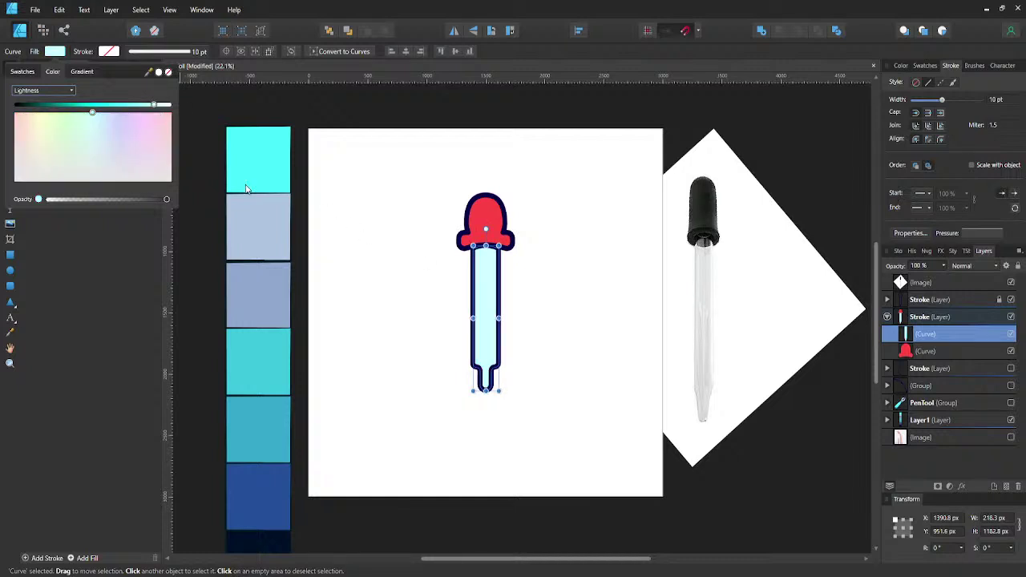
pyautogui.click(355, 229)
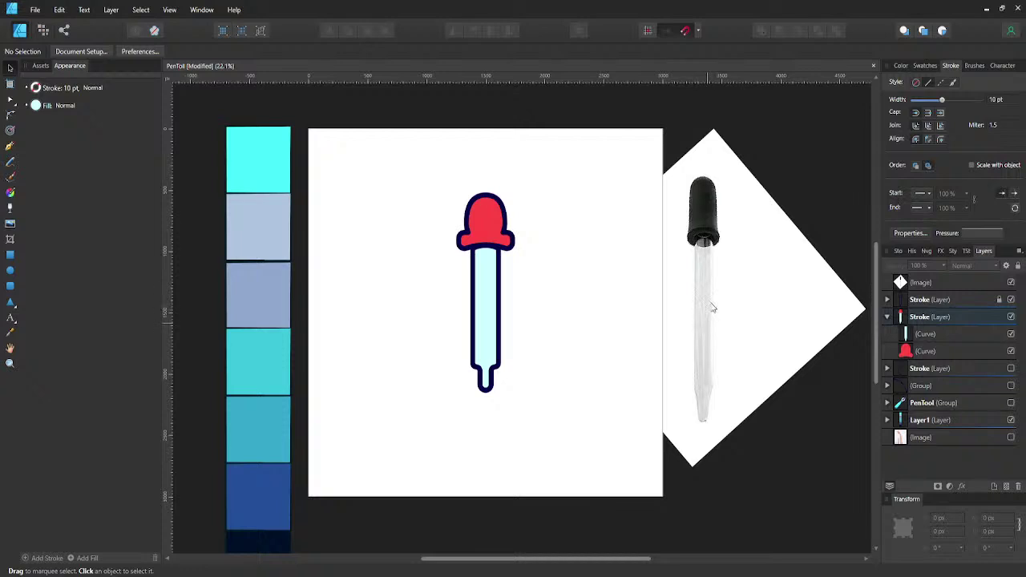
# - Draw a closed curved outline with the Pen tool around the lower tube
pyautogui.click(937, 336)
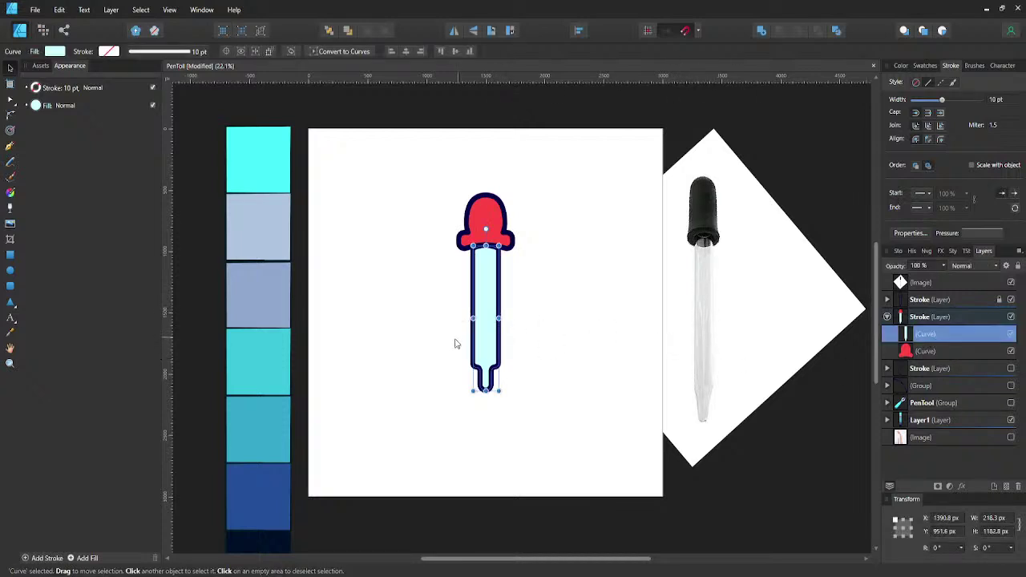
pyautogui.press('p')
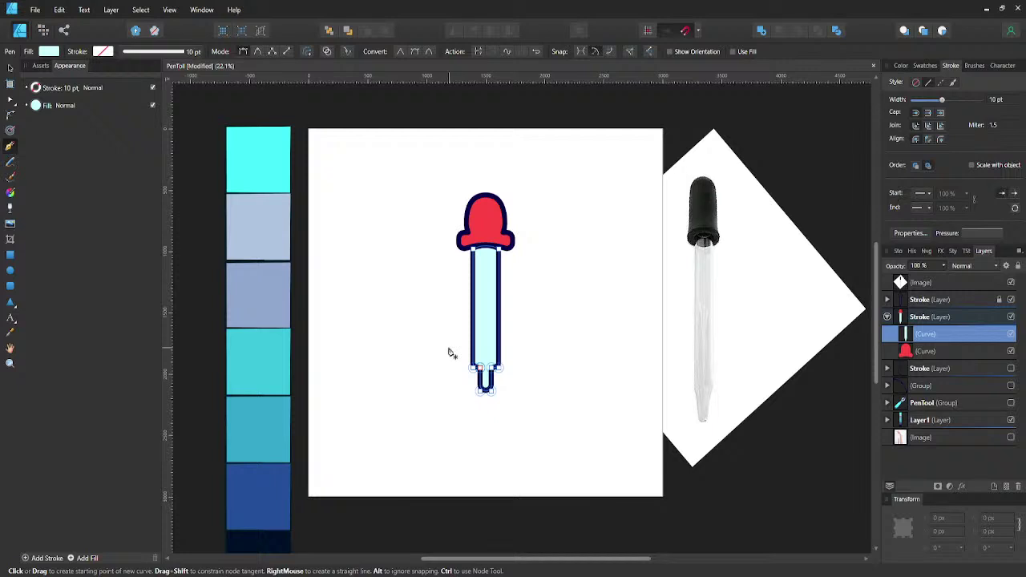
pyautogui.click(449, 348)
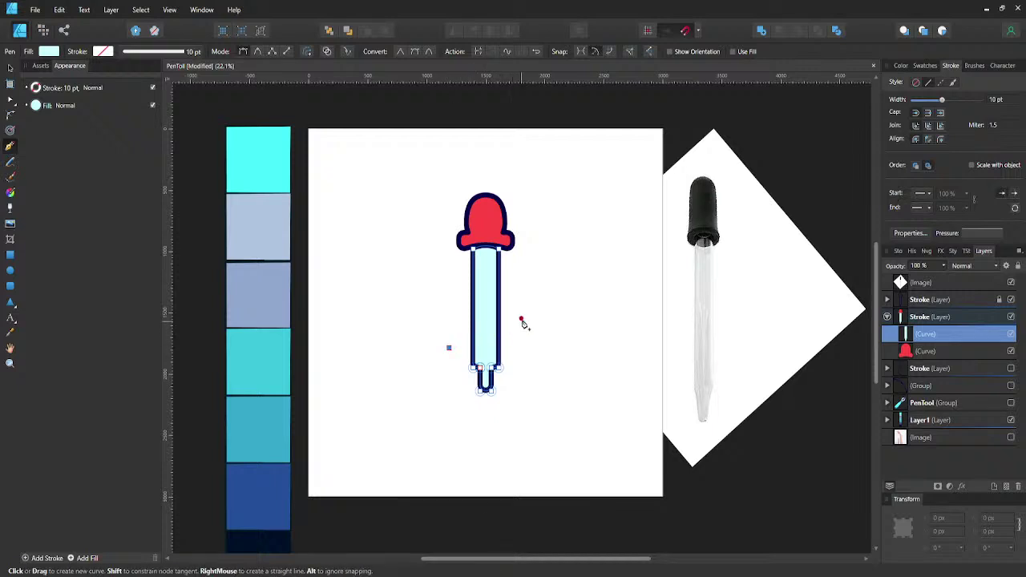
pyautogui.moveTo(530, 310); pyautogui.dragTo(577, 318)
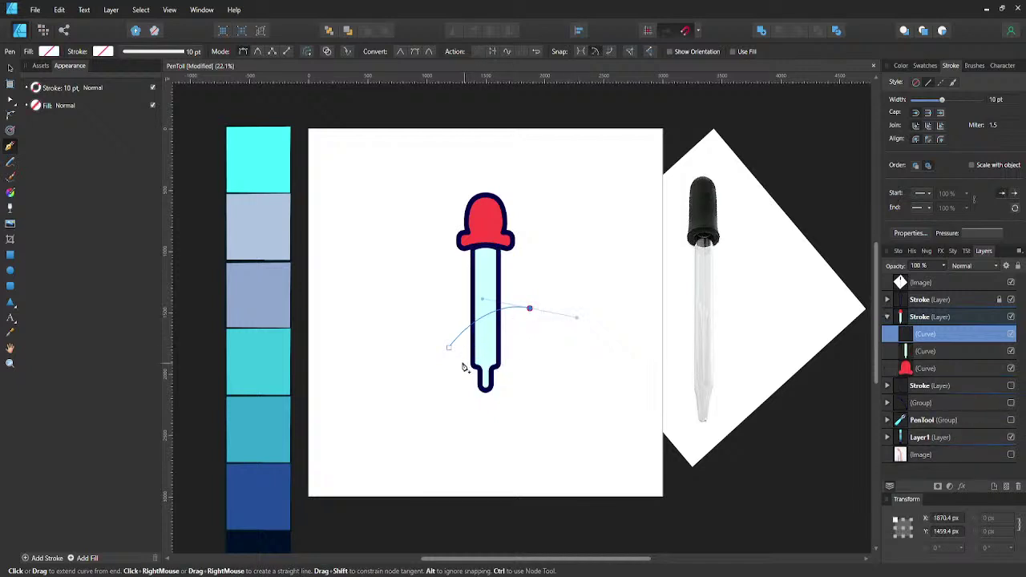
pyautogui.moveTo(505, 407); pyautogui.dragTo(459, 405)
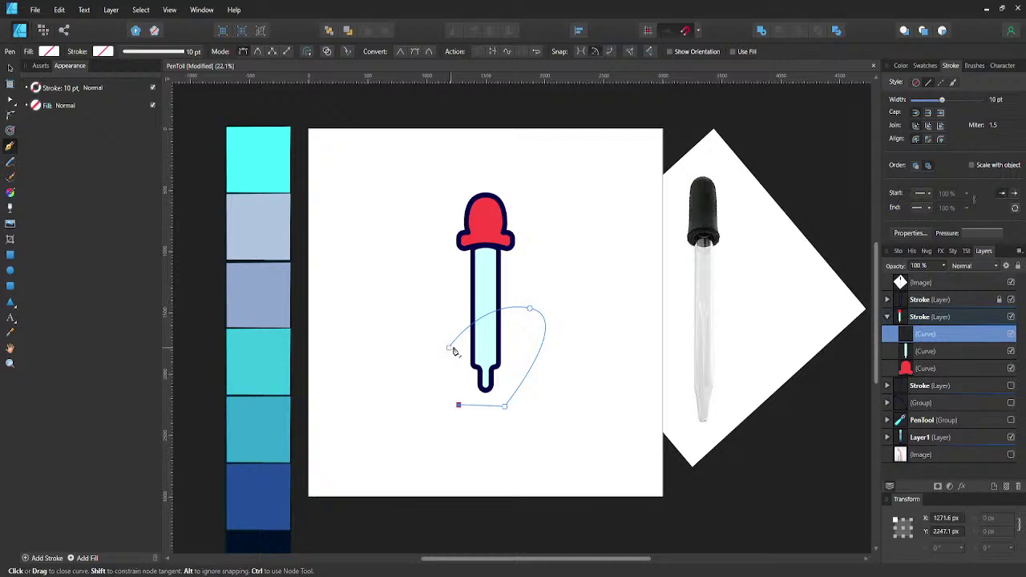
pyautogui.click(449, 347)
# - Add and lower a node on the outline's top, then nudge it up and stretch it downward
pyautogui.press('a')
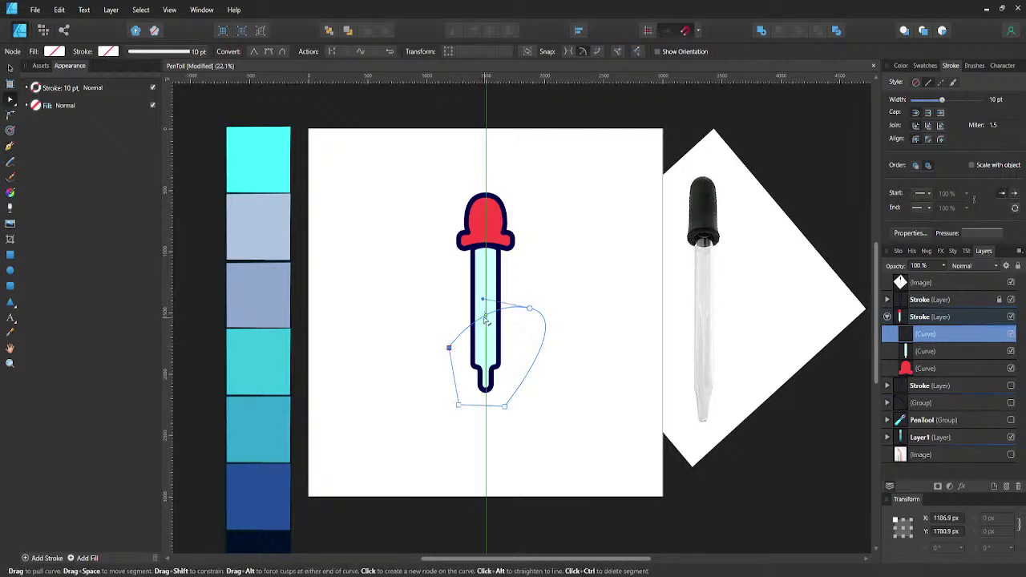
pyautogui.click(486, 317)
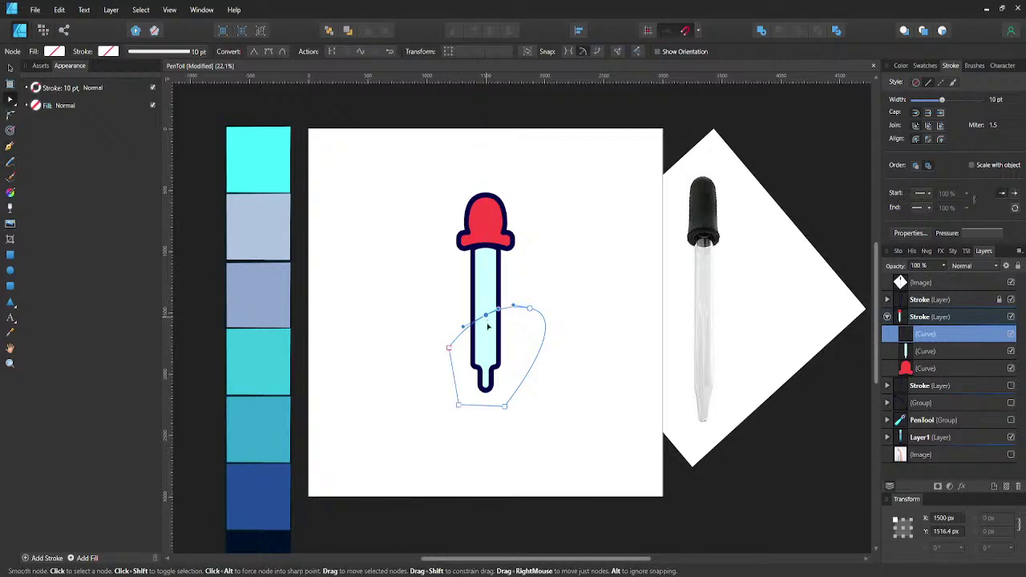
pyautogui.moveTo(488, 326); pyautogui.dragTo(488, 342)
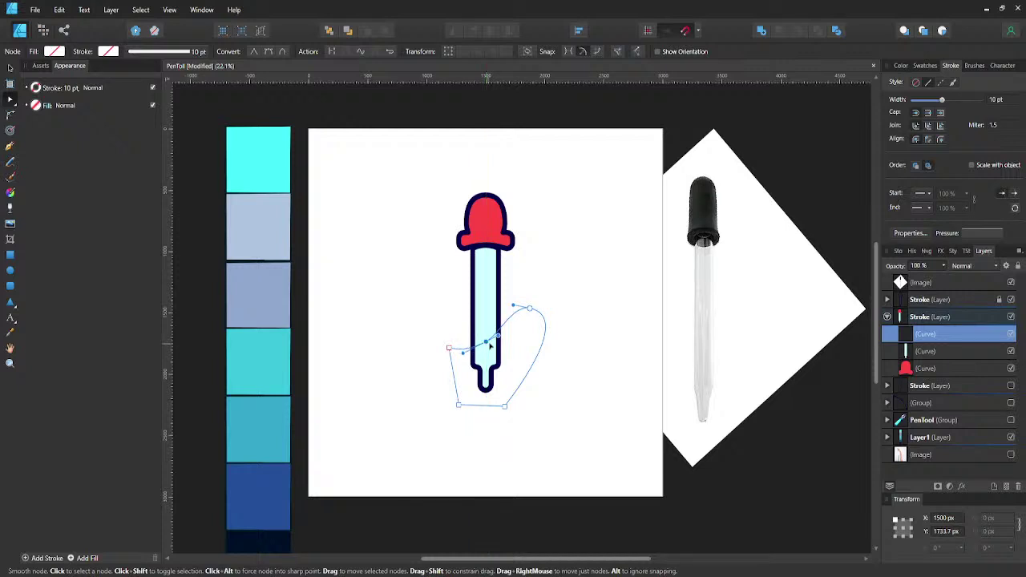
pyautogui.press('v')
pyautogui.hotkey('shift', 'Up')
pyautogui.hotkey('shift', 'Up')
pyautogui.hotkey('shift', 'Up')
pyautogui.hotkey('shift', 'Up')
pyautogui.hotkey('shift', 'Up')
pyautogui.hotkey('shift', 'Up')
pyautogui.hotkey('shift', 'Up')
pyautogui.hotkey('shift', 'Up')
pyautogui.hotkey('shift', 'Up')
pyautogui.hotkey('shift', 'Up')
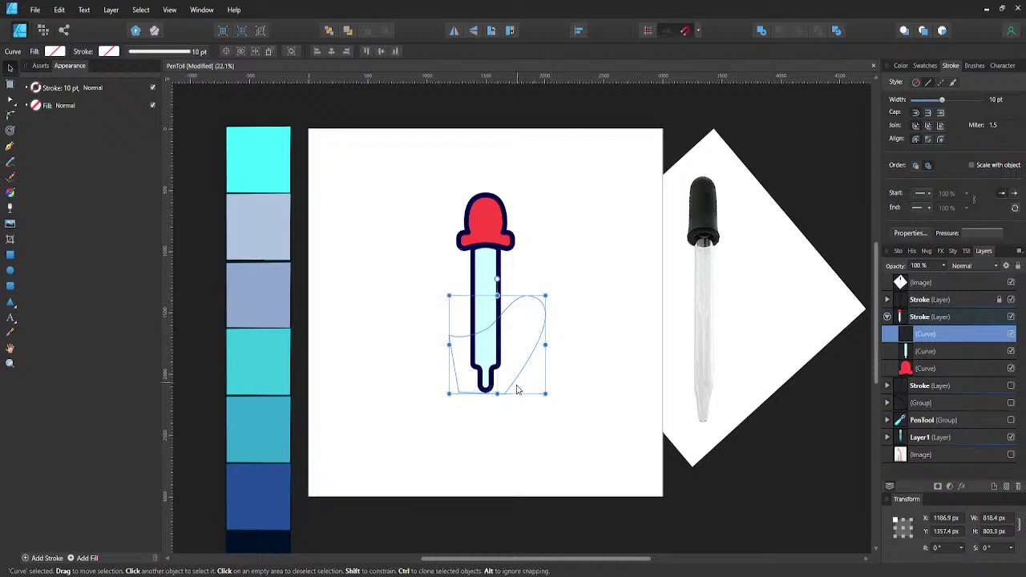
pyautogui.moveTo(497, 393); pyautogui.dragTo(497, 406)
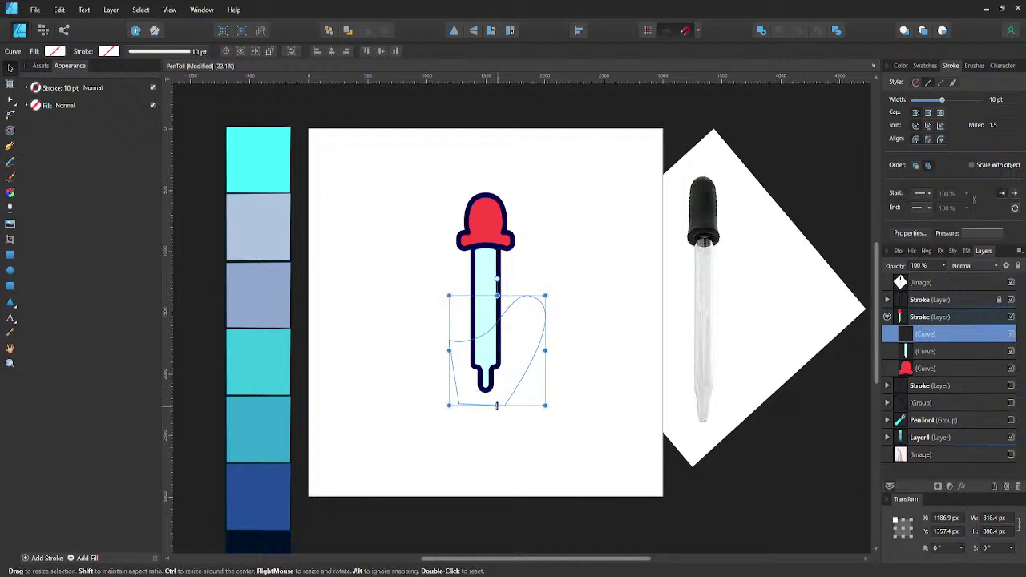
pyautogui.hotkey('shift', 'Up')
pyautogui.hotkey('shift', 'Up')
pyautogui.hotkey('shift', 'Up')
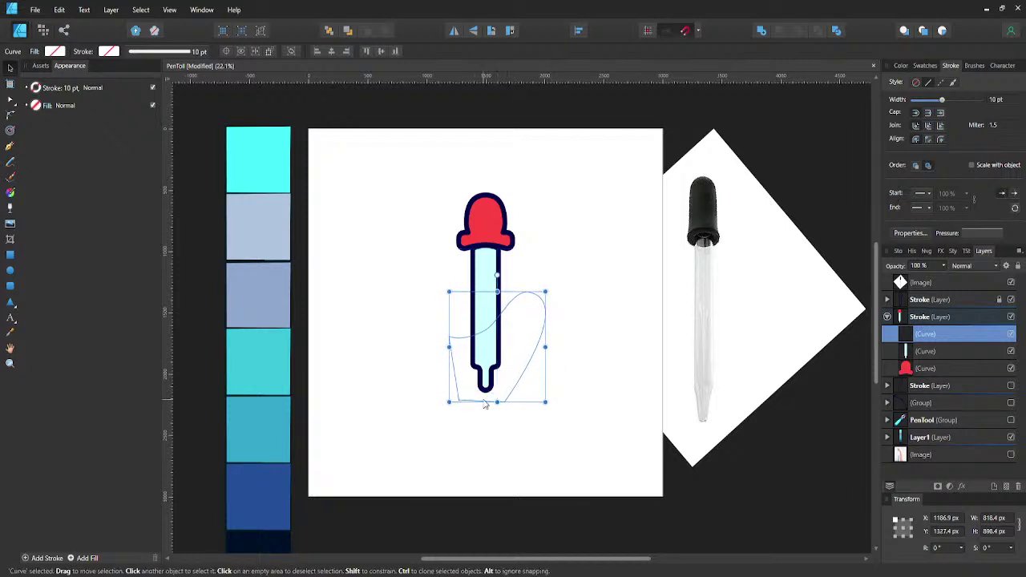
# - Move the tube curve above the liquid outline in Layers and duplicate it
pyautogui.click(910, 351)
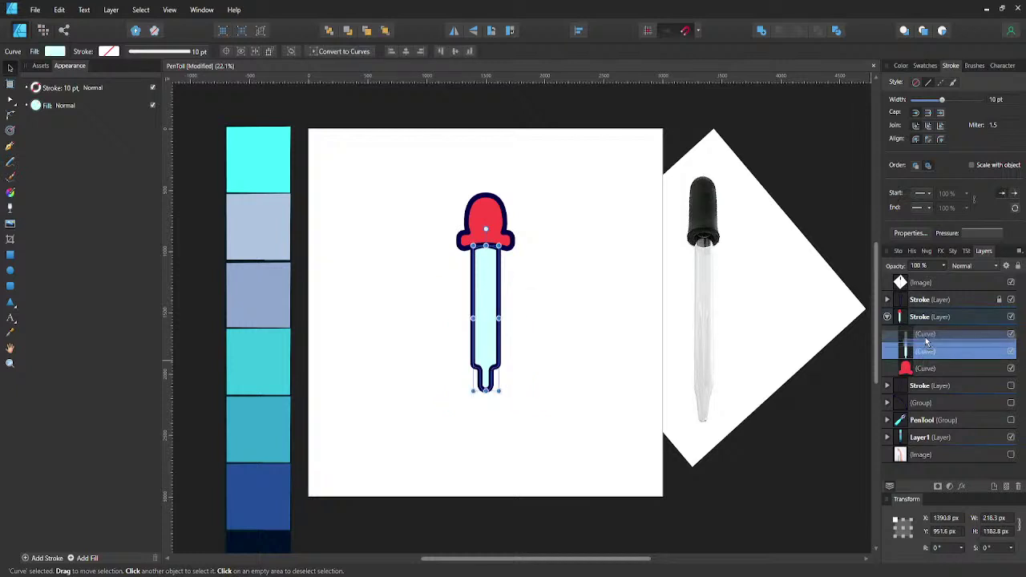
pyautogui.moveTo(926, 336); pyautogui.dragTo(926, 336)
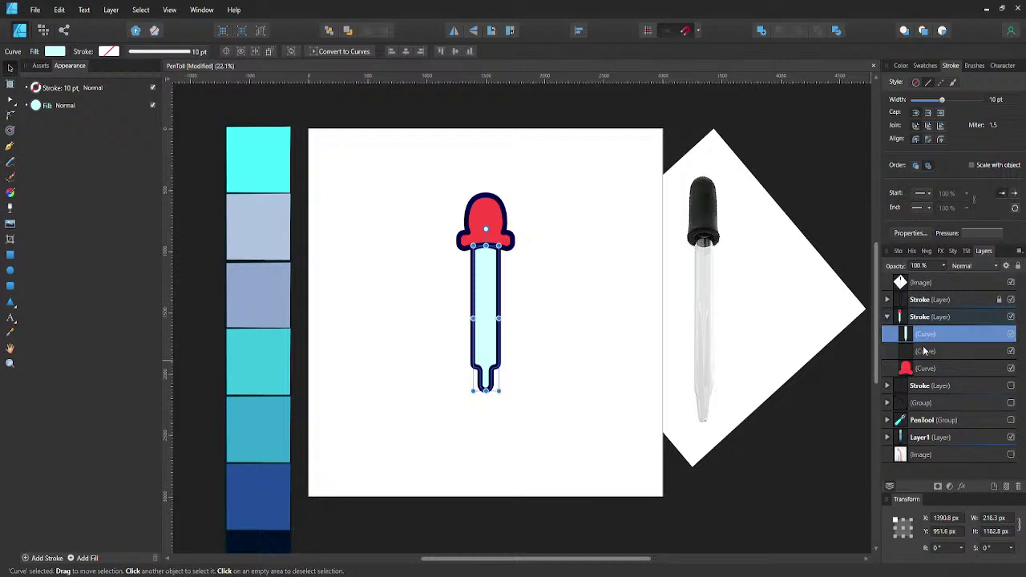
pyautogui.click(925, 350)
pyautogui.click(926, 335)
pyautogui.hotkey('ctrl', 'j')
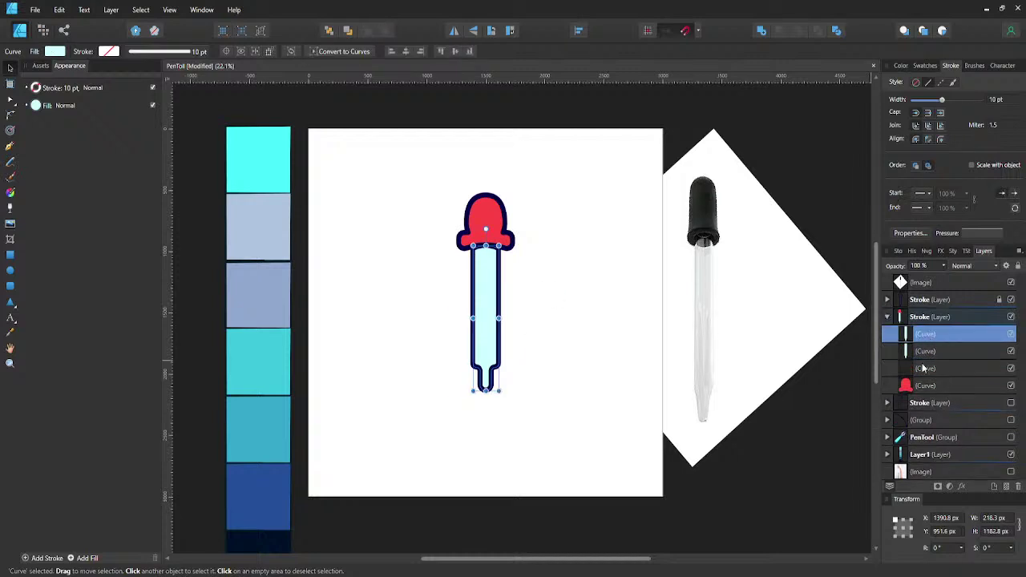
# - Select the liquid outline with the tube copy and Intersect them, undoing an accidental Add
pyautogui.doubleClick(924, 369)
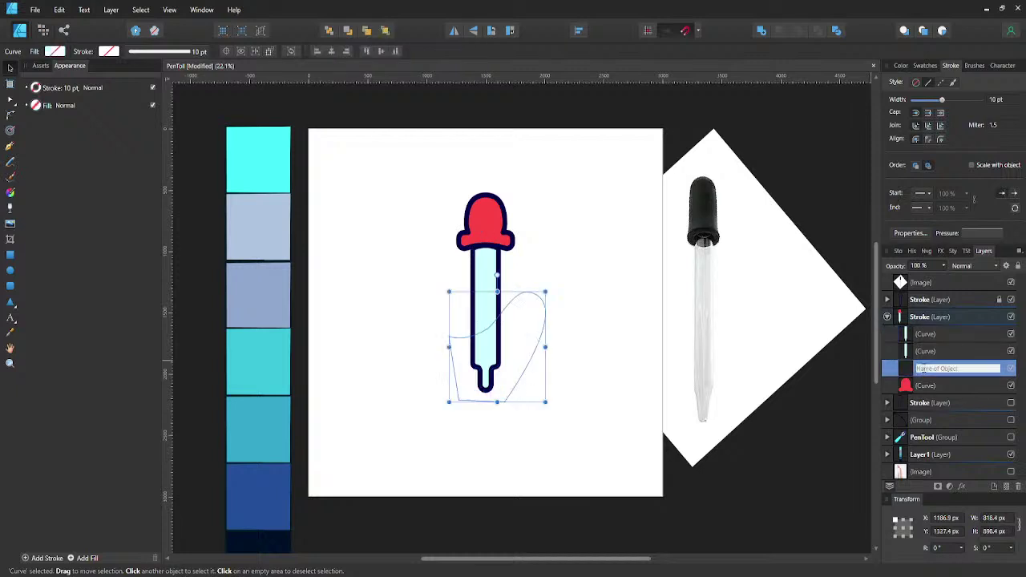
pyautogui.press('Escape')
pyautogui.keyDown('shift'); pyautogui.click(918, 357); pyautogui.keyUp('shift')
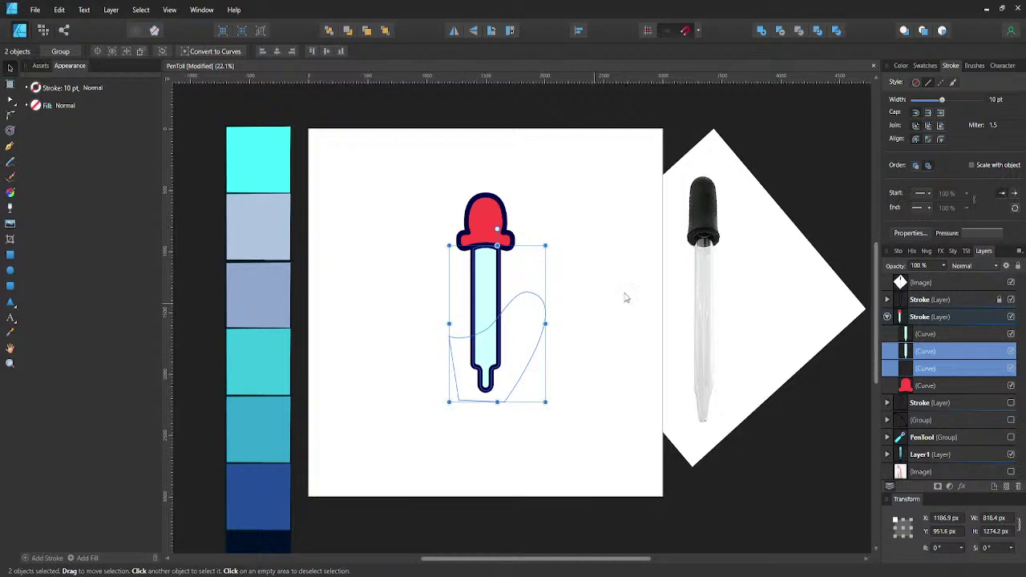
pyautogui.click(781, 33)
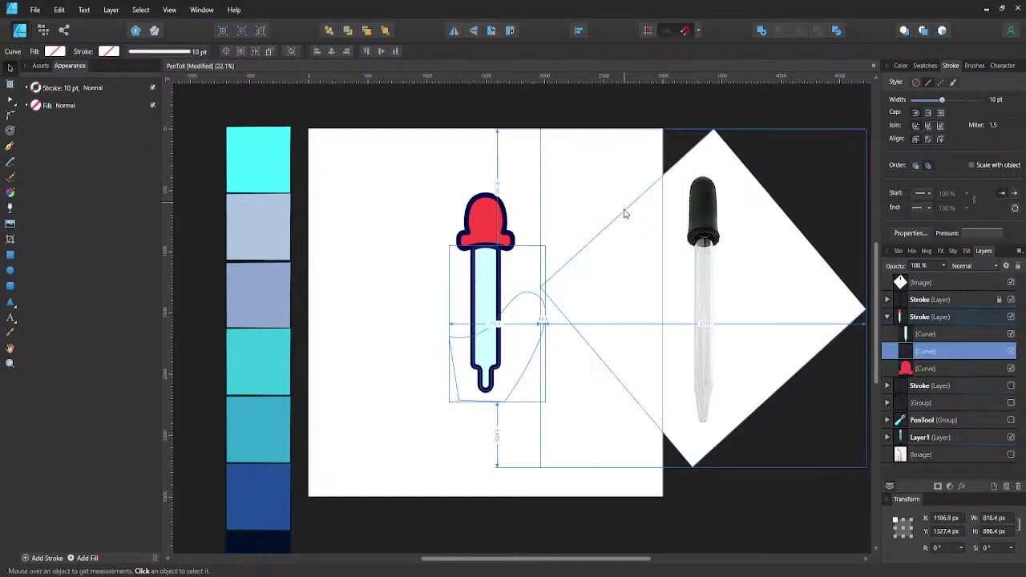
pyautogui.hotkey('ctrl', 'z')
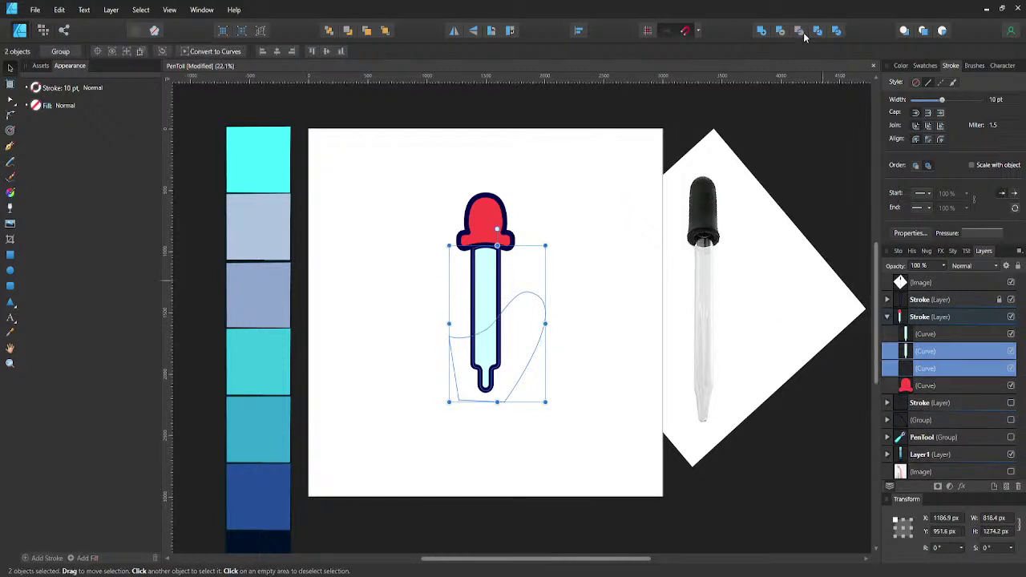
pyautogui.click(799, 32)
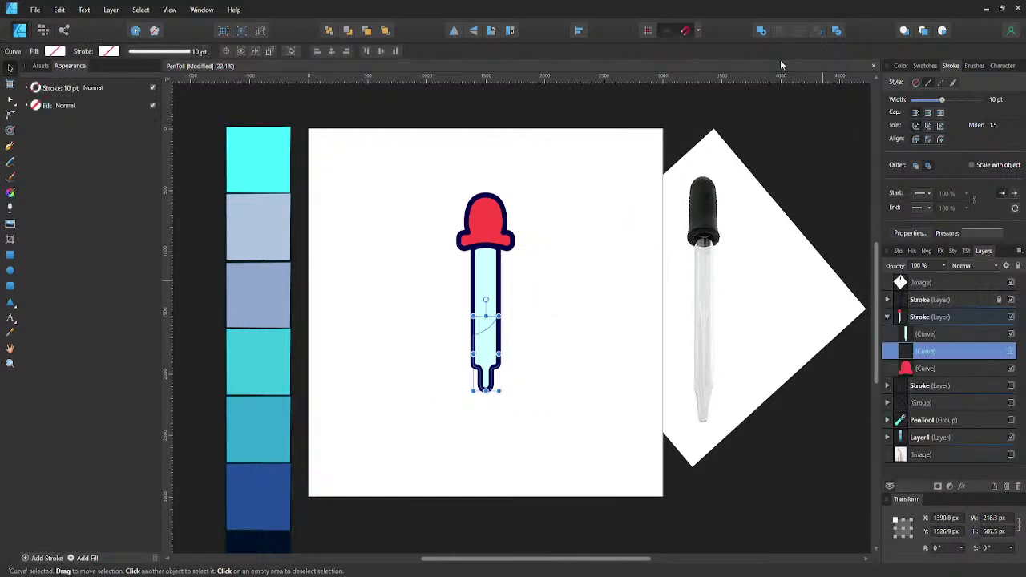
# - Fill the liquid shape from the recent swatches, ending on teal
pyautogui.click(55, 51)
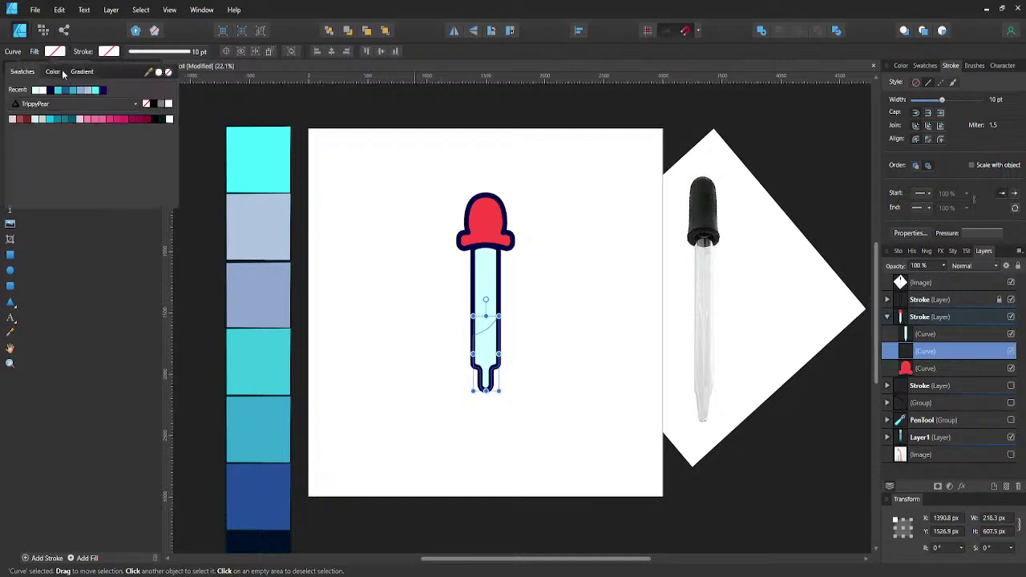
pyautogui.click(100, 93)
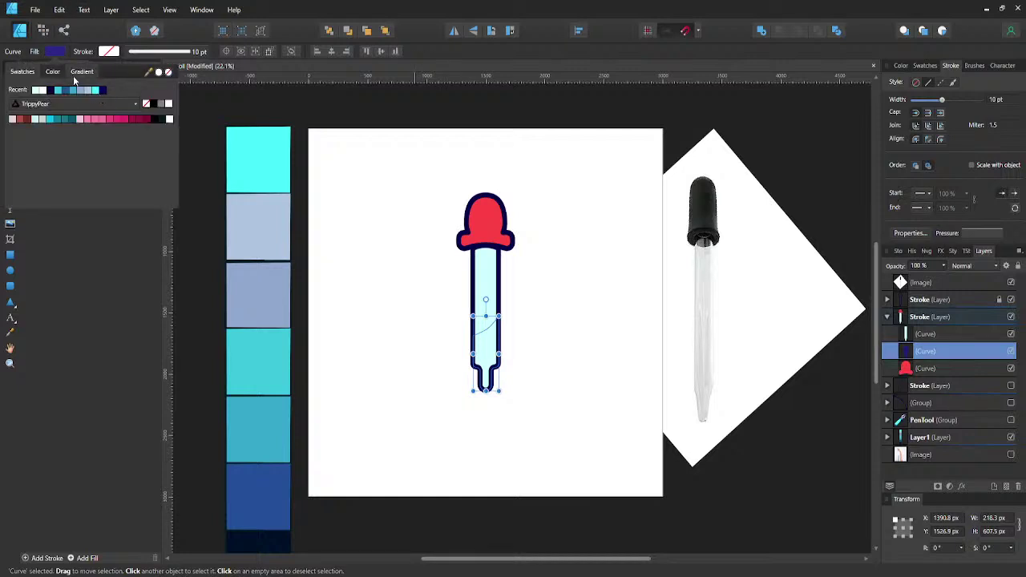
pyautogui.click(95, 91)
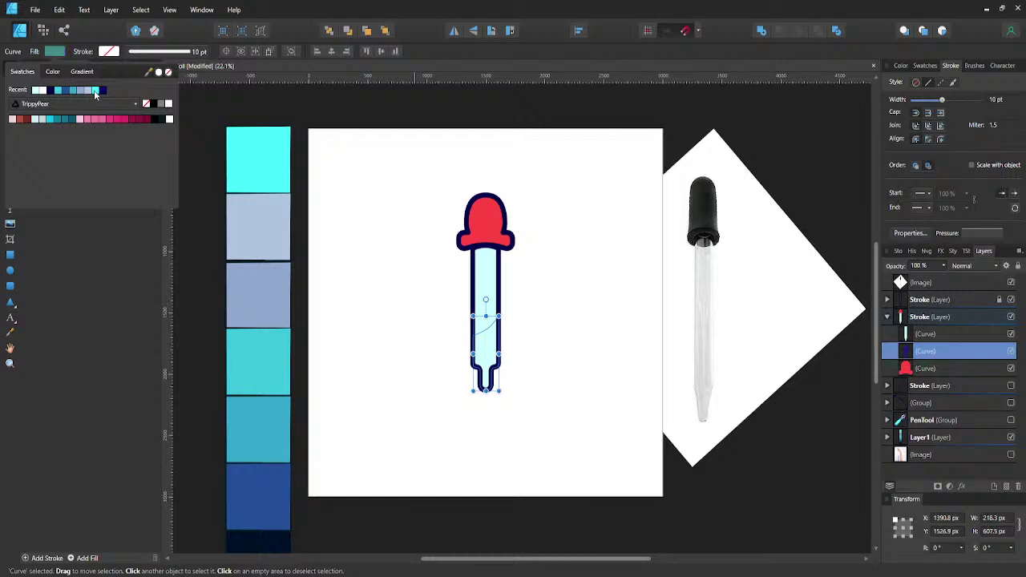
pyautogui.click(548, 285)
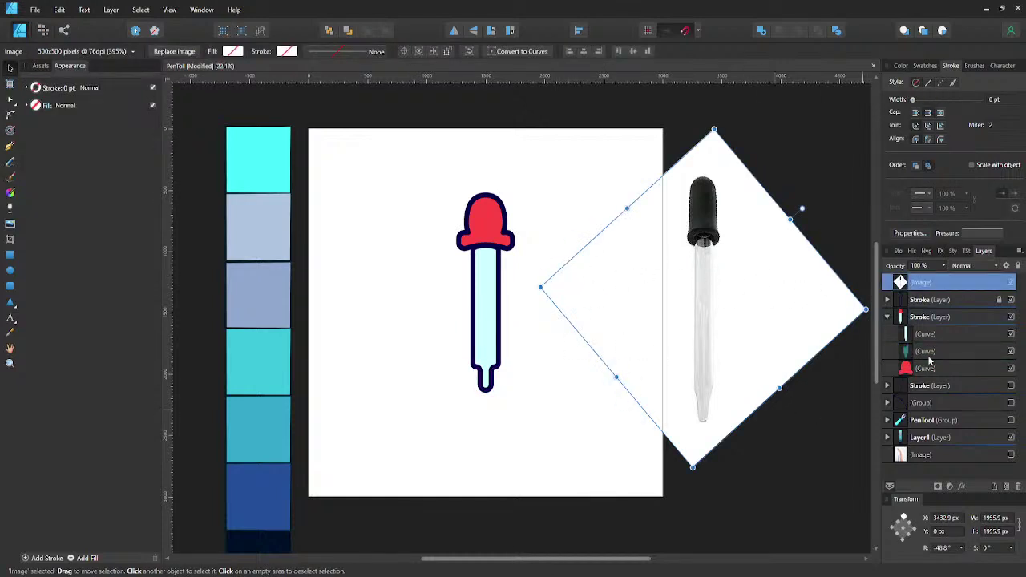
# - Move the liquid shape's layer above the tube curve in the Layers panel
pyautogui.click(927, 352)
pyautogui.moveTo(930, 359); pyautogui.dragTo(930, 338)
pyautogui.click(930, 335)
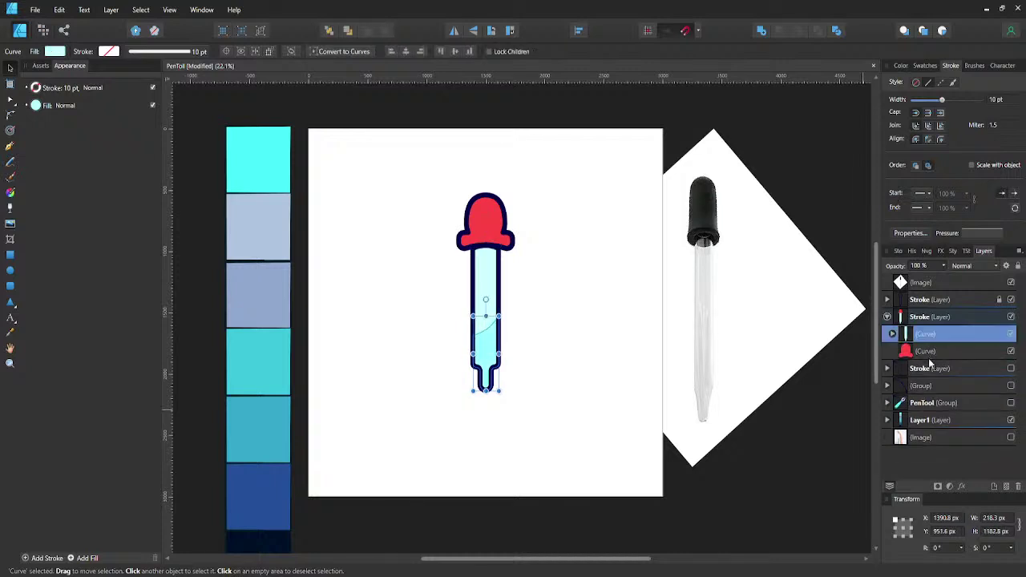
pyautogui.click(930, 358)
pyautogui.moveTo(930, 355); pyautogui.dragTo(930, 337)
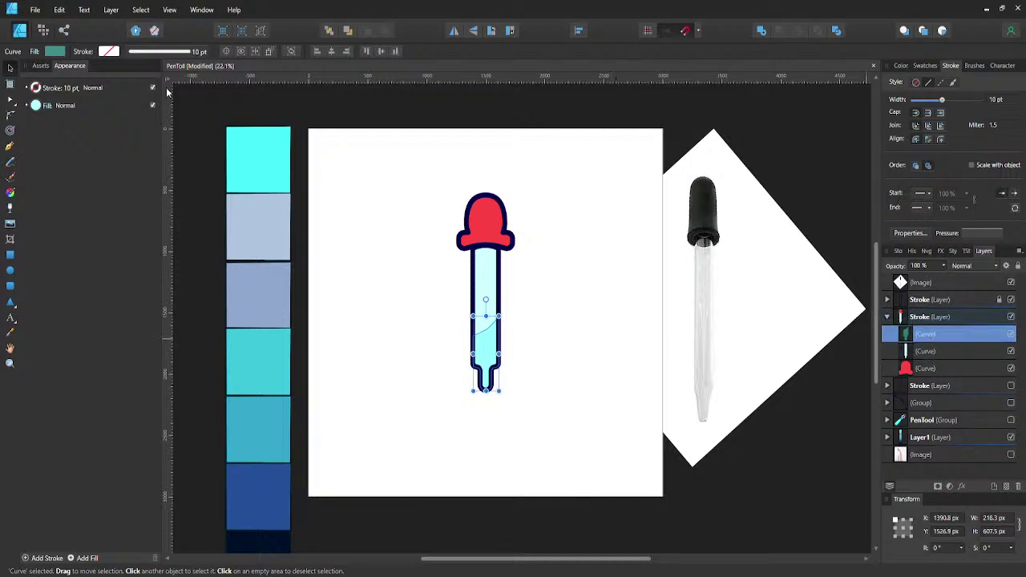
# - Raise the liquid's fill opacity to 100% for a bright cyan
pyautogui.click(51, 52)
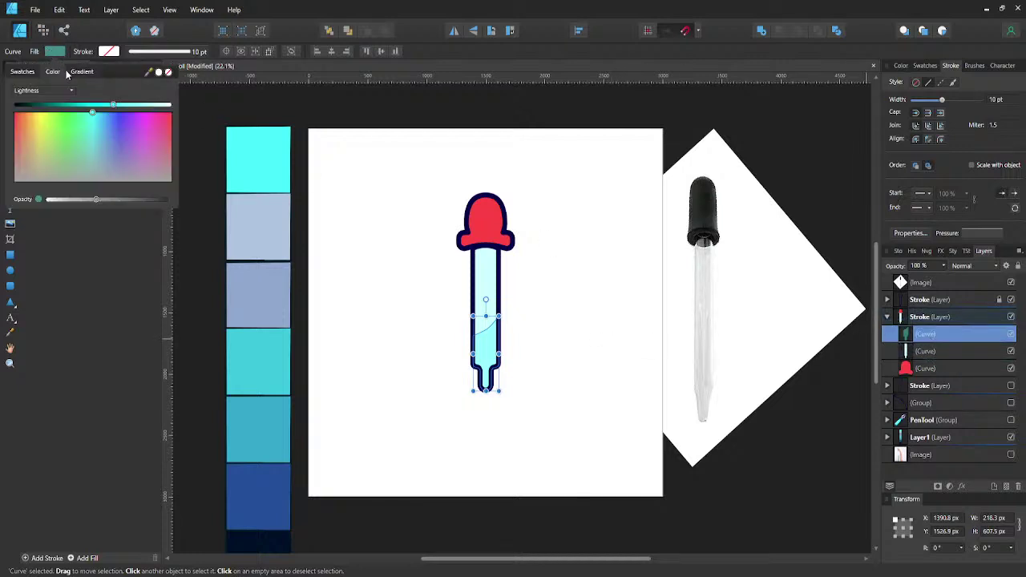
pyautogui.click(23, 71)
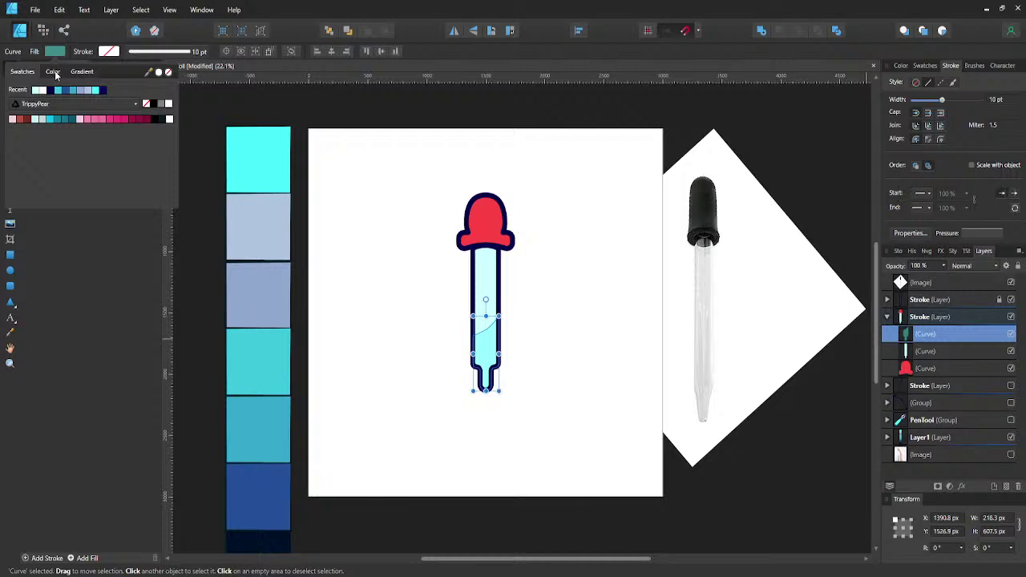
pyautogui.click(393, 276)
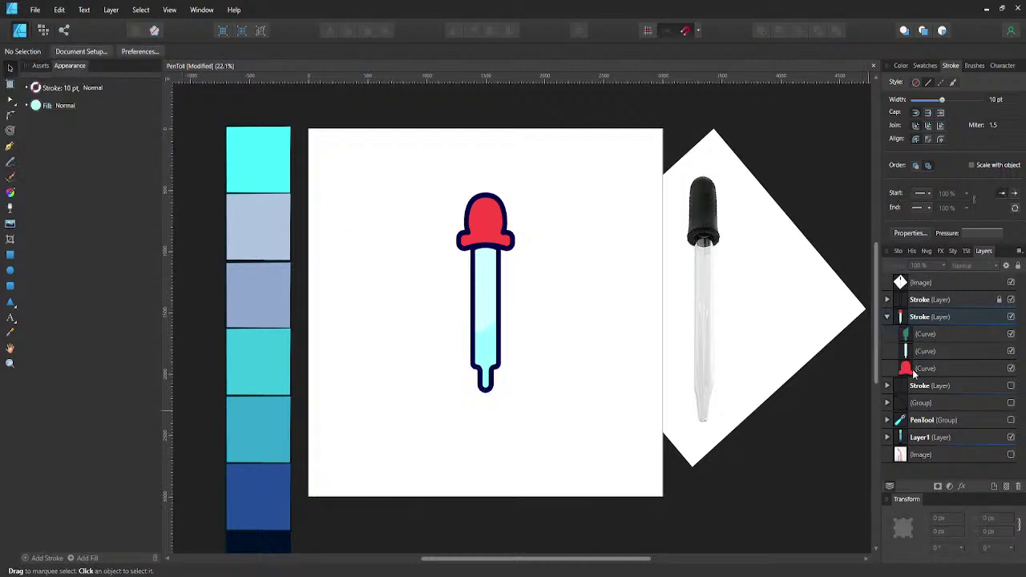
pyautogui.click(922, 337)
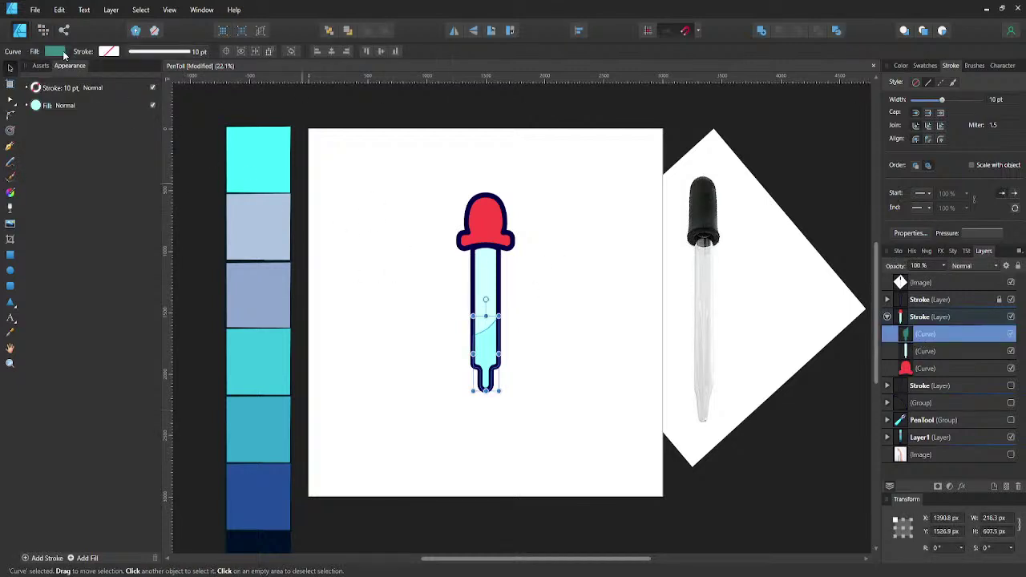
pyautogui.click(64, 54)
pyautogui.click(54, 88)
pyautogui.click(53, 95)
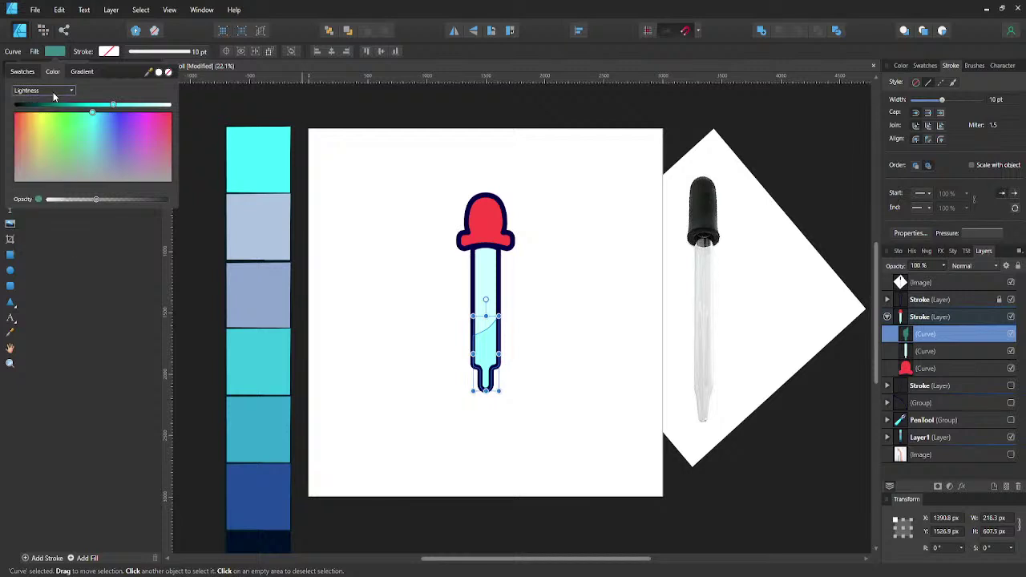
pyautogui.click(152, 200)
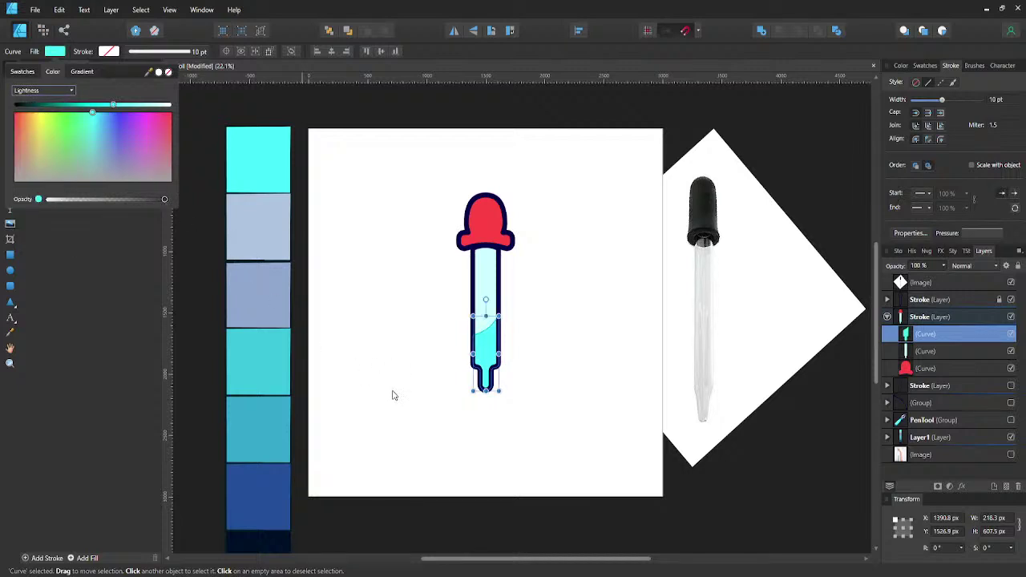
pyautogui.click(563, 373)
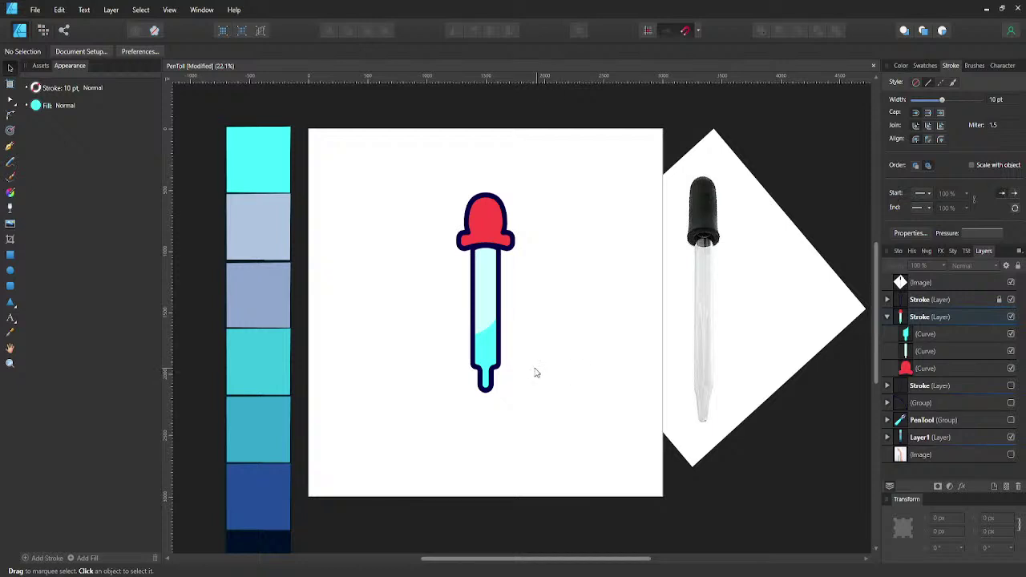
# - Try yellow and green fills on the liquid, then revert it to cyan
pyautogui.scroll(2, 526, 370)
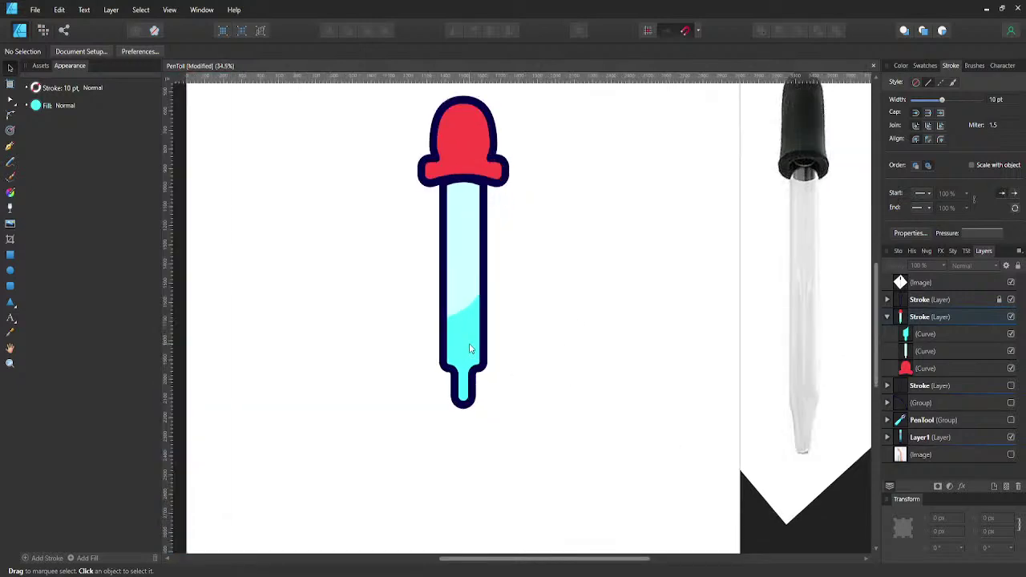
pyautogui.scroll(-2, 470, 345)
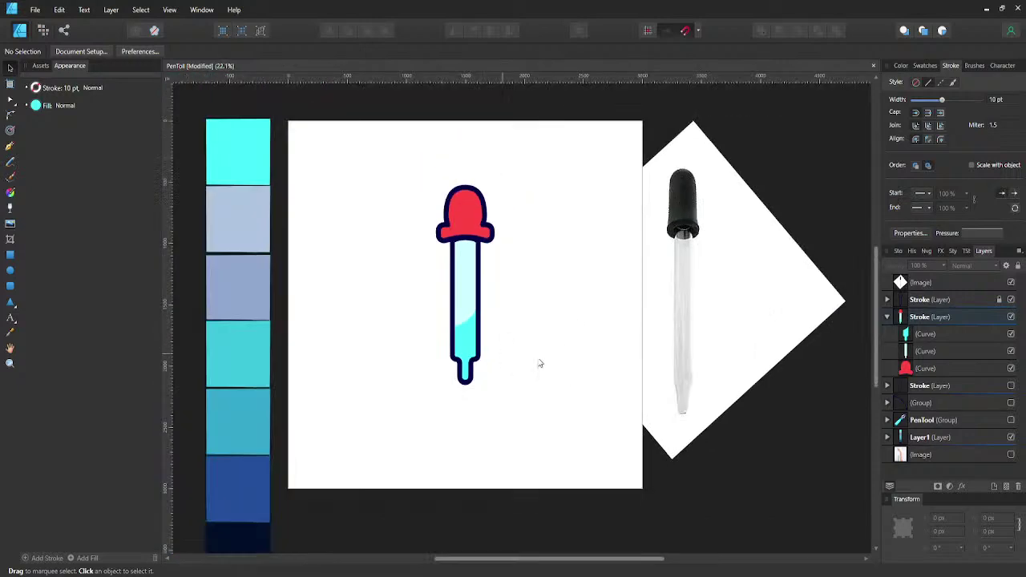
pyautogui.click(922, 335)
pyautogui.click(56, 52)
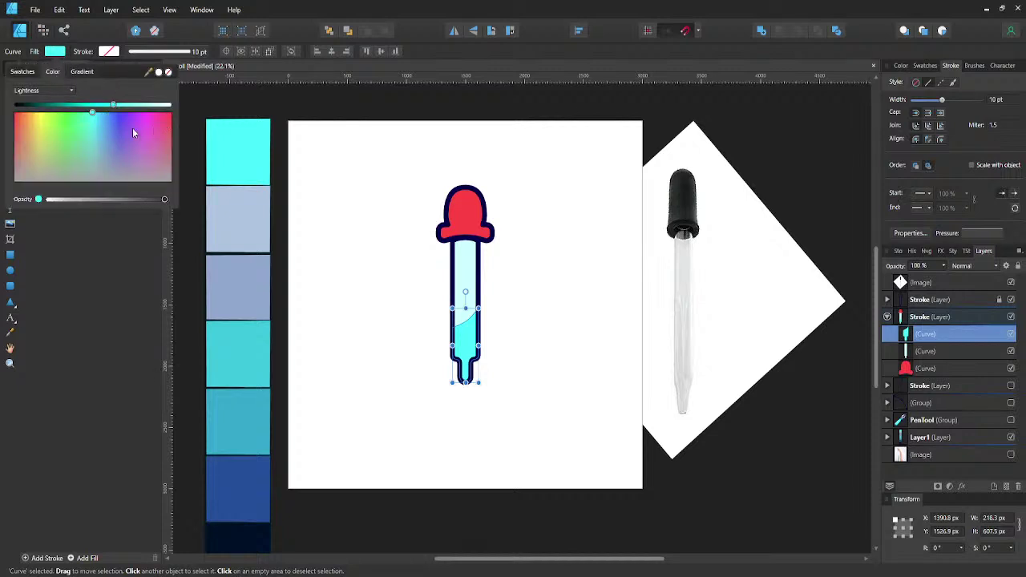
pyautogui.click(42, 117)
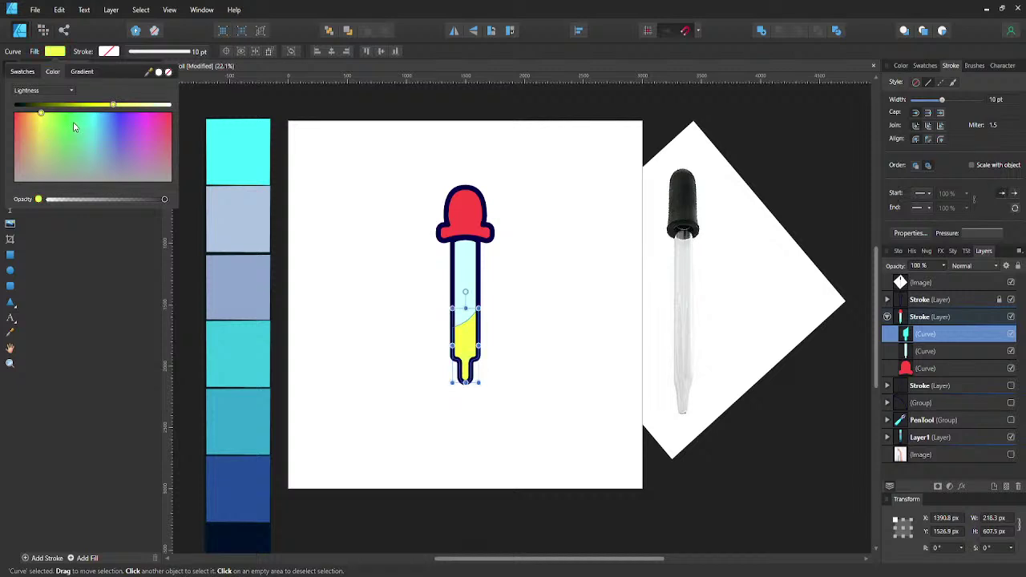
pyautogui.click(70, 126)
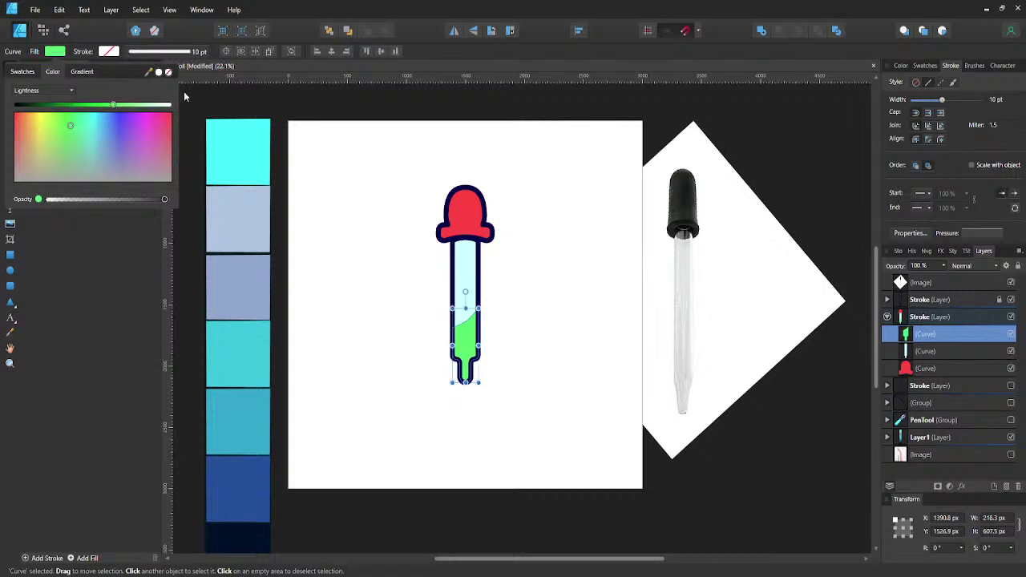
pyautogui.click(22, 72)
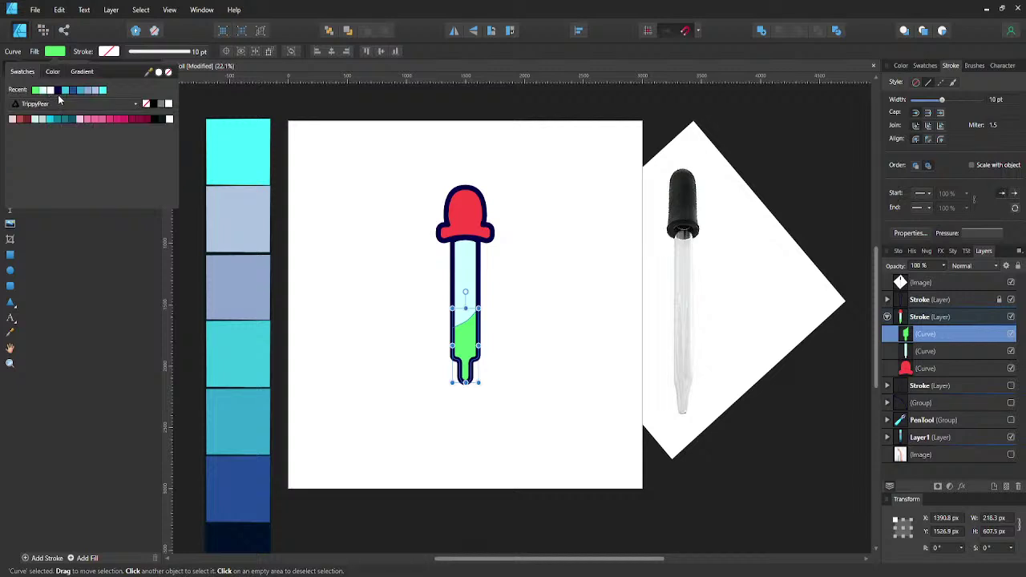
pyautogui.click(102, 92)
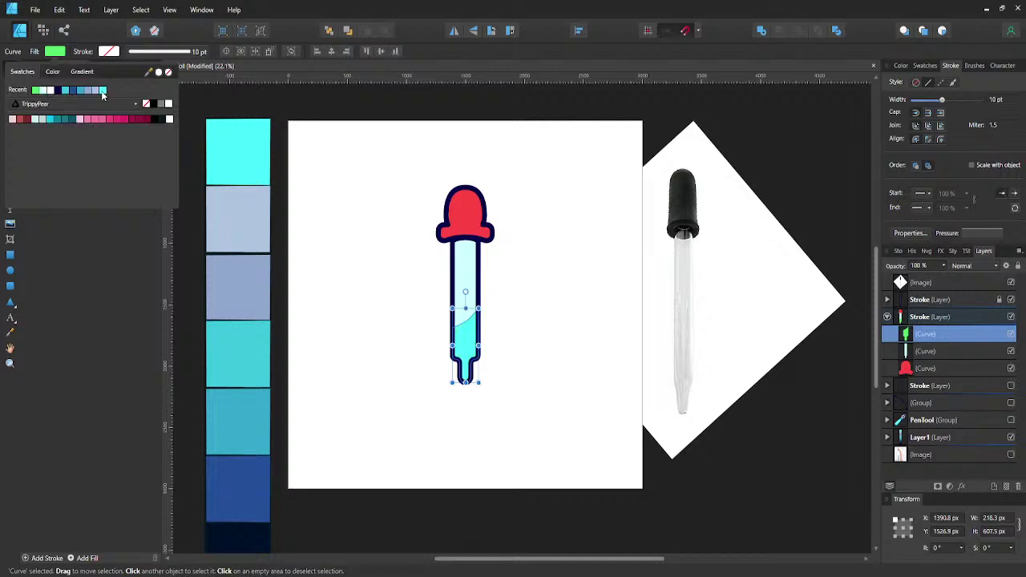
# - Switch the colour picker to Hue mode and shift the liquid's hue to magenta
pyautogui.click(58, 74)
pyautogui.click(44, 91)
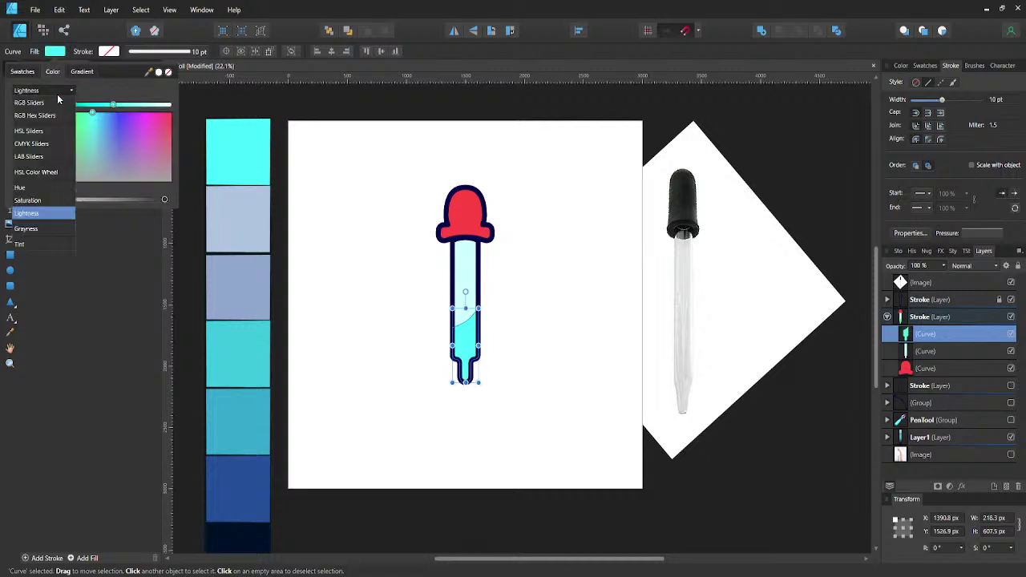
pyautogui.click(23, 188)
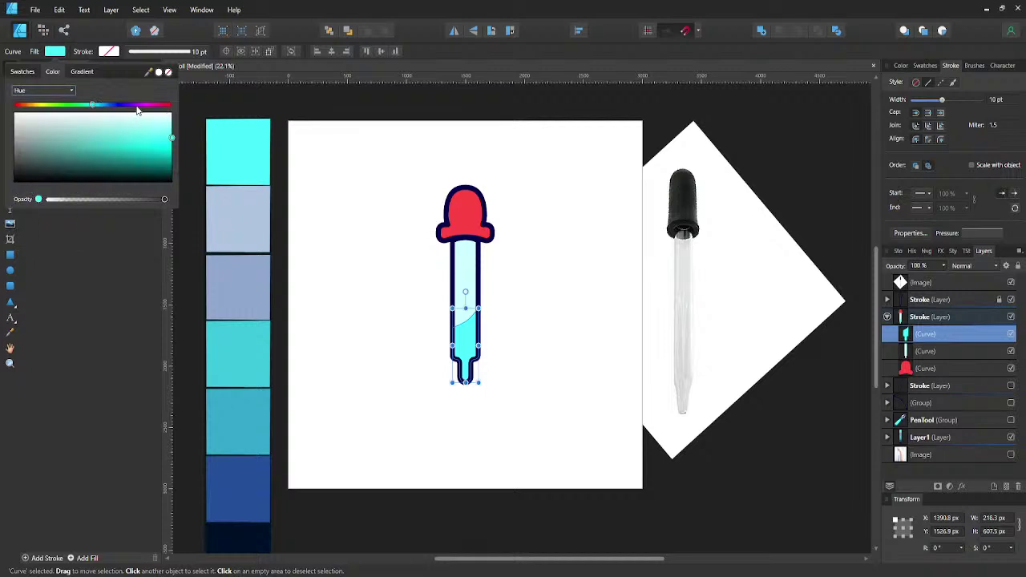
pyautogui.moveTo(137, 106)
pyautogui.mouseDown()
pyautogui.moveTo(165, 107)
pyautogui.moveTo(120, 104)
pyautogui.moveTo(145, 104)
pyautogui.mouseUp()
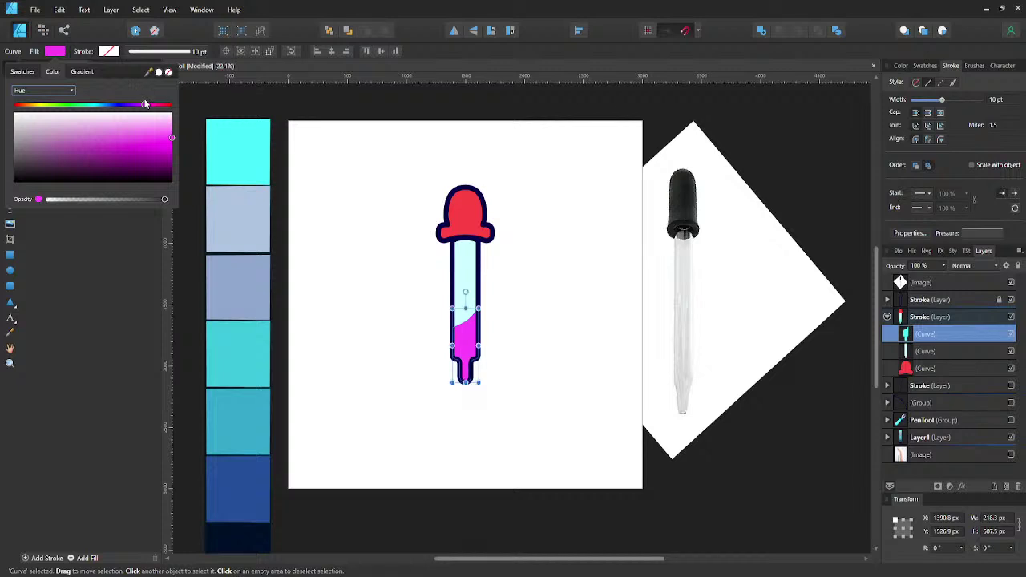
pyautogui.click(334, 201)
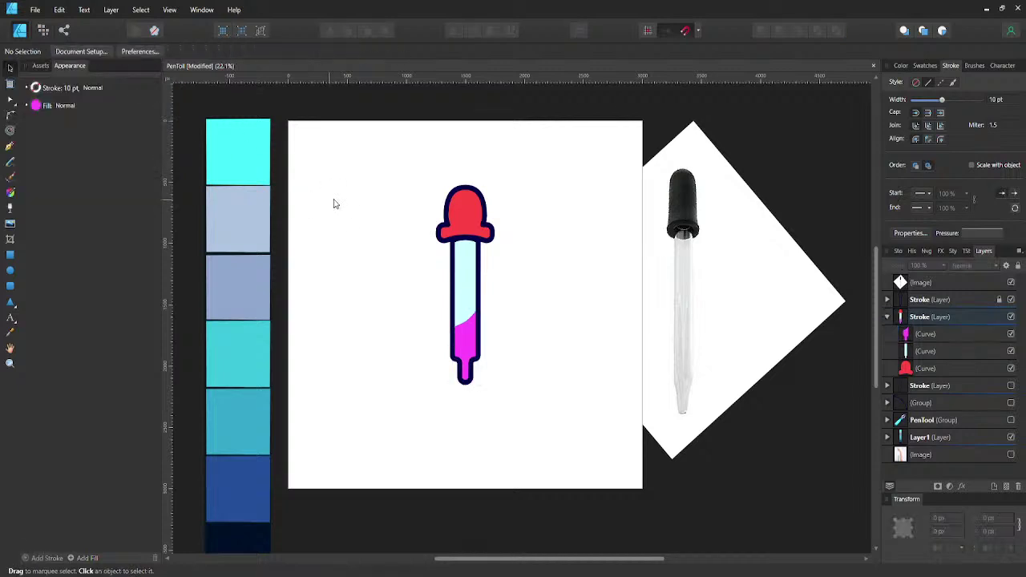
pyautogui.click(465, 228)
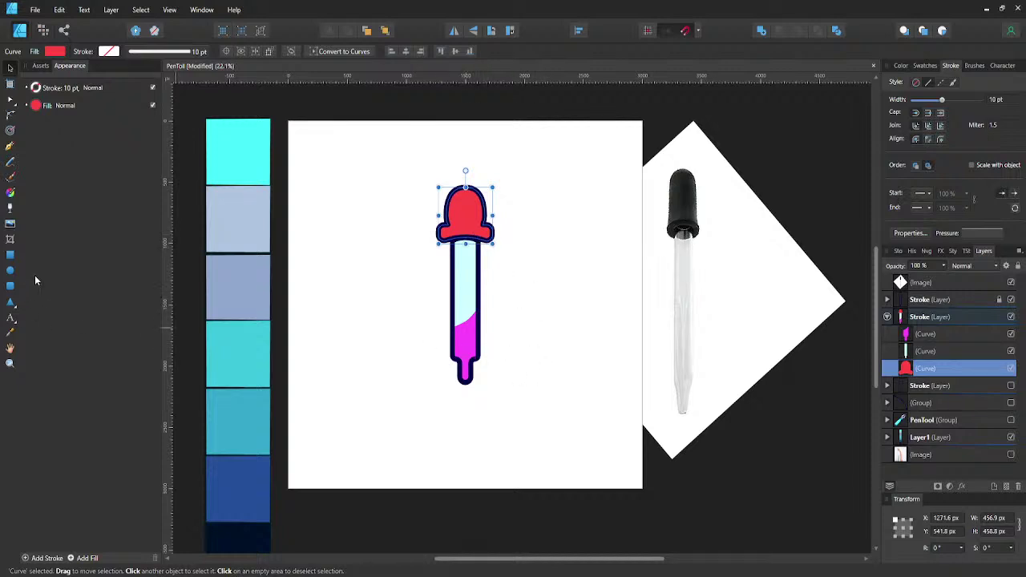
# - Select and unlock the top two Stroke layers, then rotate the dropper to -45°
pyautogui.click(887, 318)
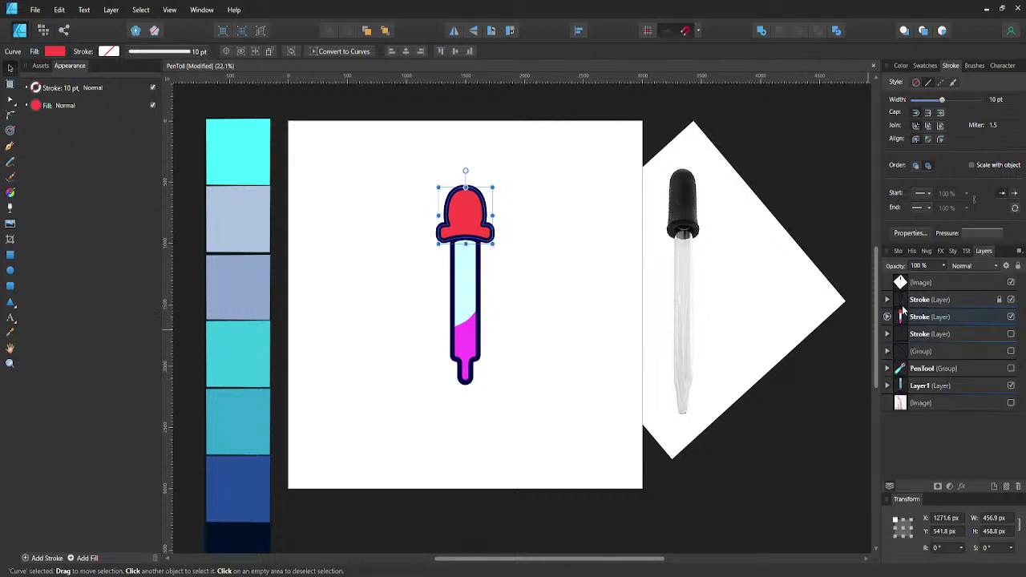
pyautogui.keyDown('ctrl'); pyautogui.click(930, 300); pyautogui.keyUp('ctrl')
pyautogui.keyDown('ctrl'); pyautogui.click(931, 334); pyautogui.keyUp('ctrl')
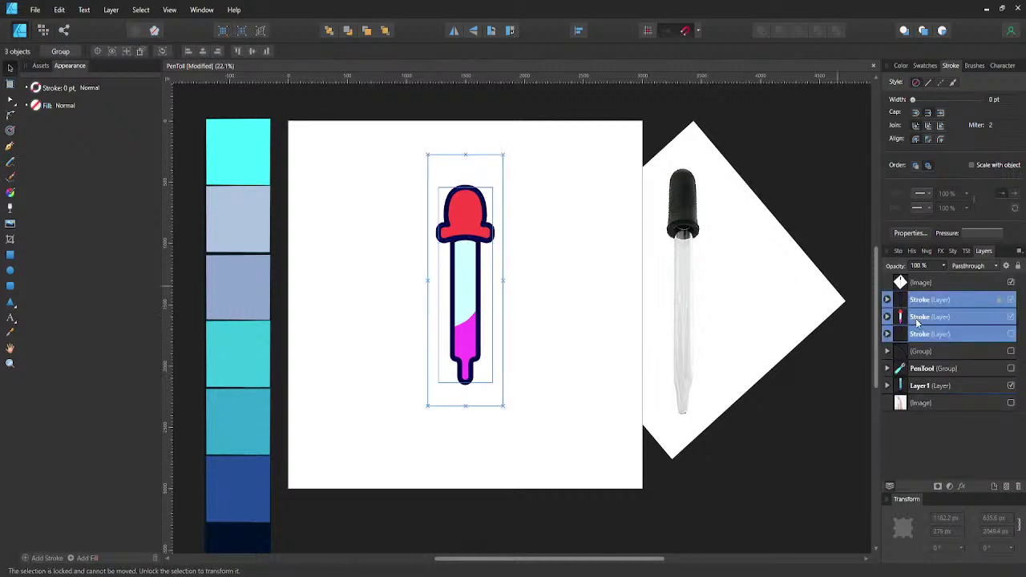
pyautogui.click(920, 321)
pyautogui.keyDown('ctrl'); pyautogui.click(930, 304); pyautogui.keyUp('ctrl')
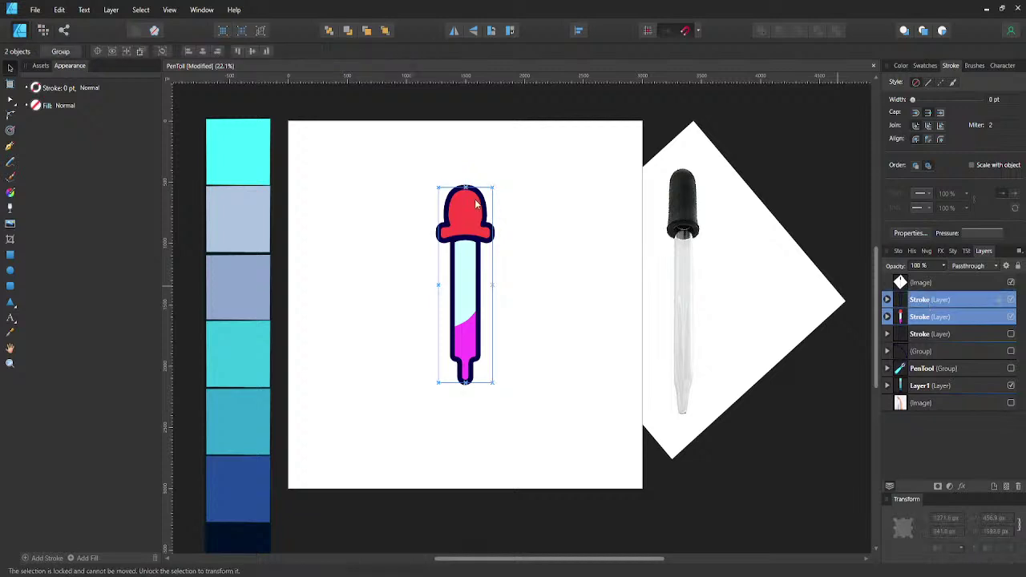
pyautogui.click(1000, 300)
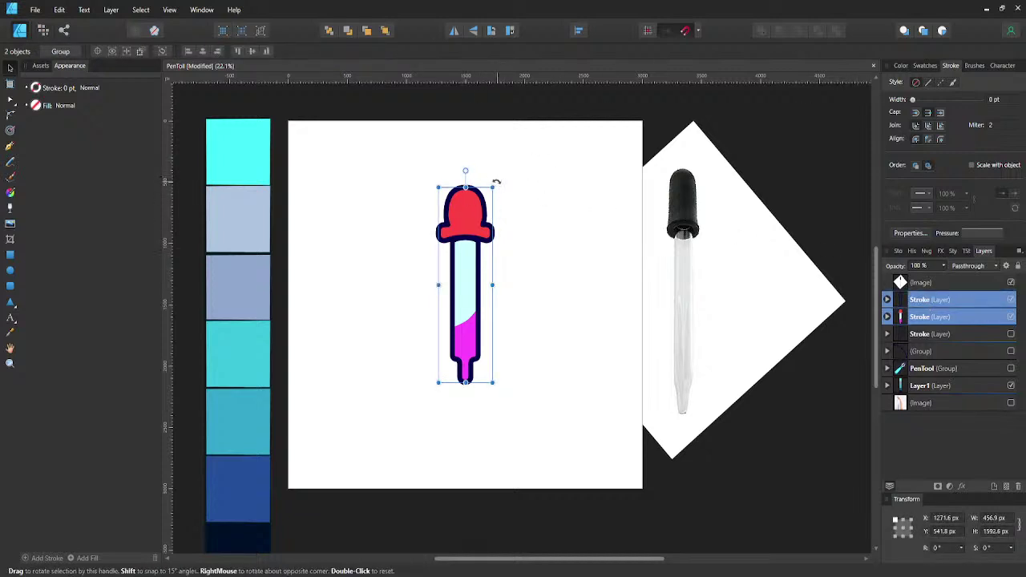
pyautogui.moveTo(497, 184); pyautogui.dragTo(580, 226)
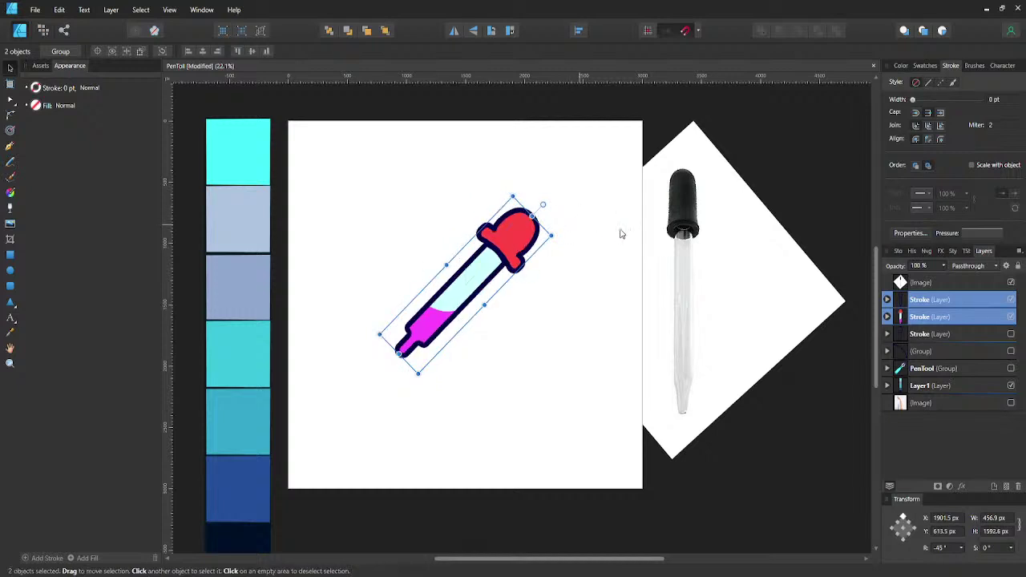
# - Rename the second Stroke layer to 'Color'
pyautogui.click(919, 302)
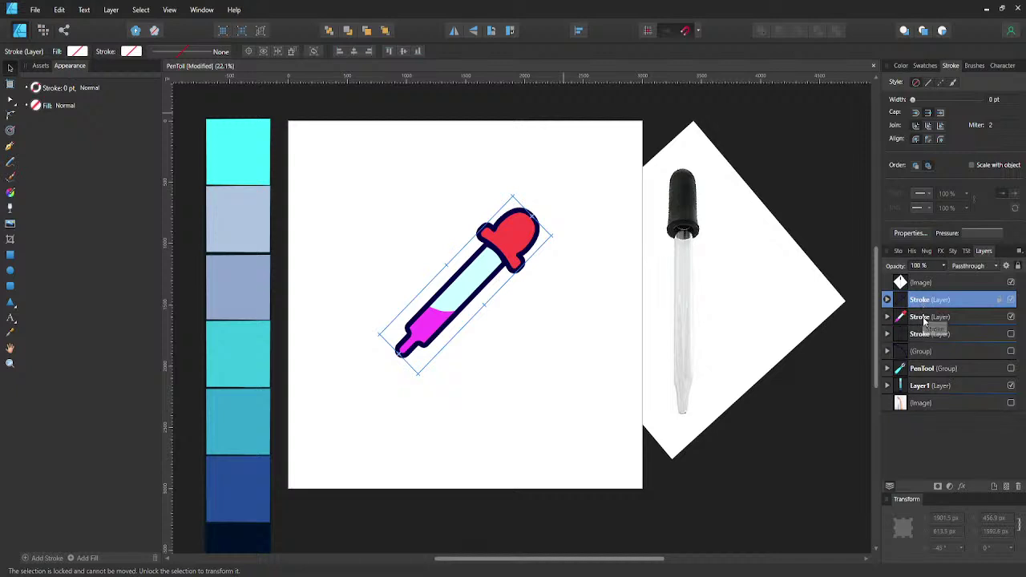
pyautogui.click(925, 320)
pyautogui.doubleClick(925, 320)
pyautogui.write('Co')
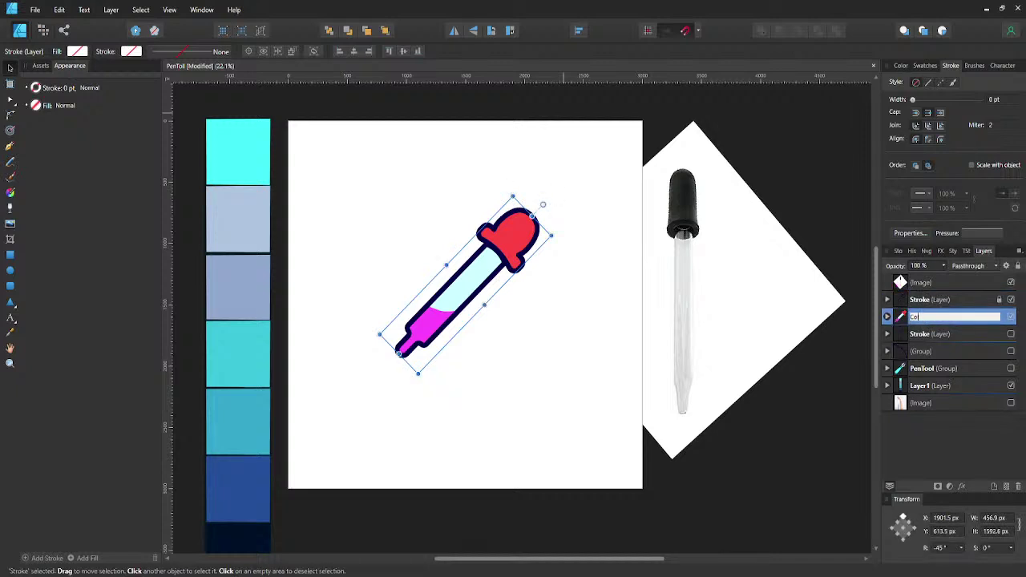
pyautogui.write('lor')
pyautogui.press('Return')
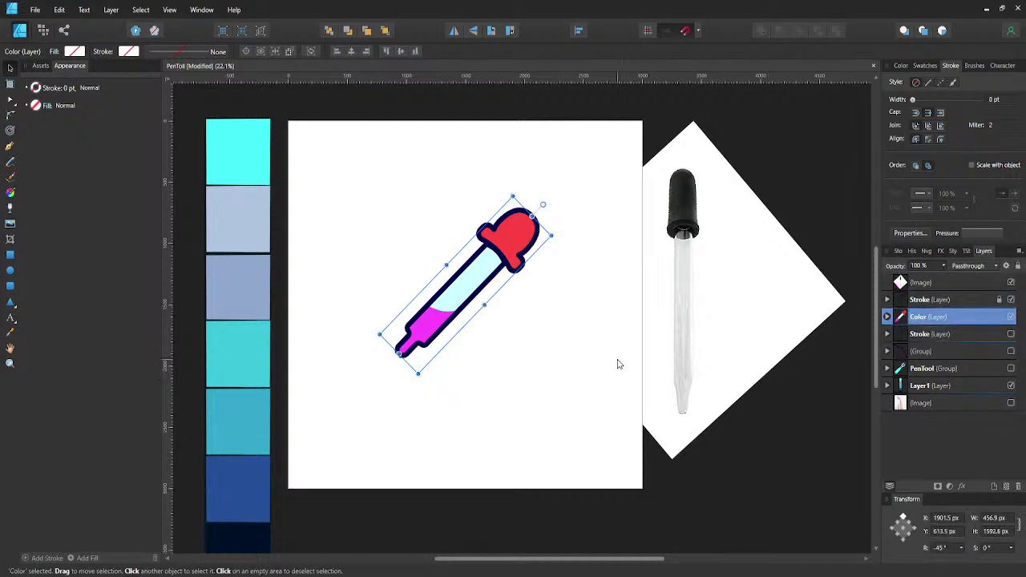
pyautogui.click(538, 350)
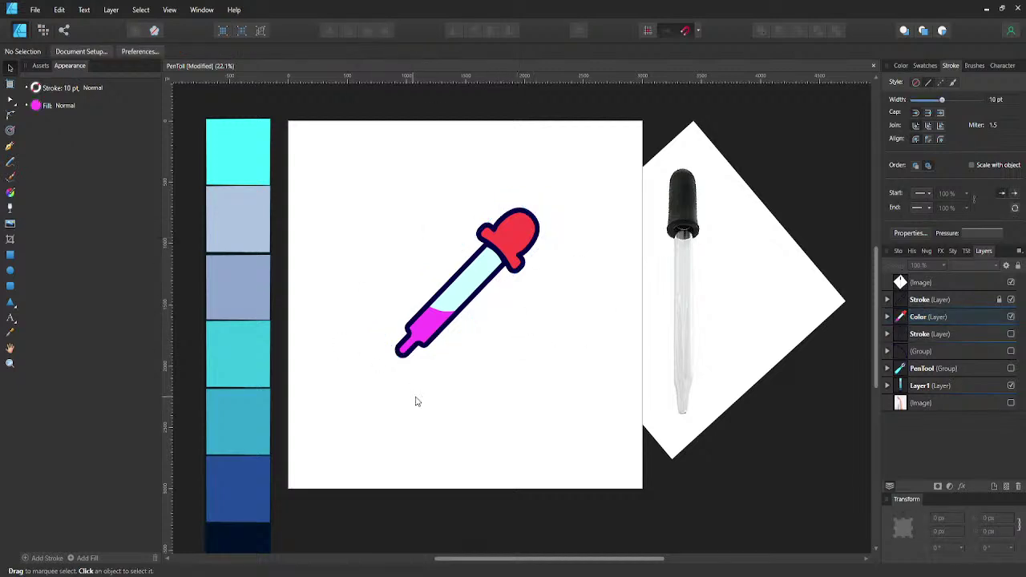
# - Draw a teardrop with the Tear Tool below the tip and add a smaller copy
pyautogui.click(12, 304)
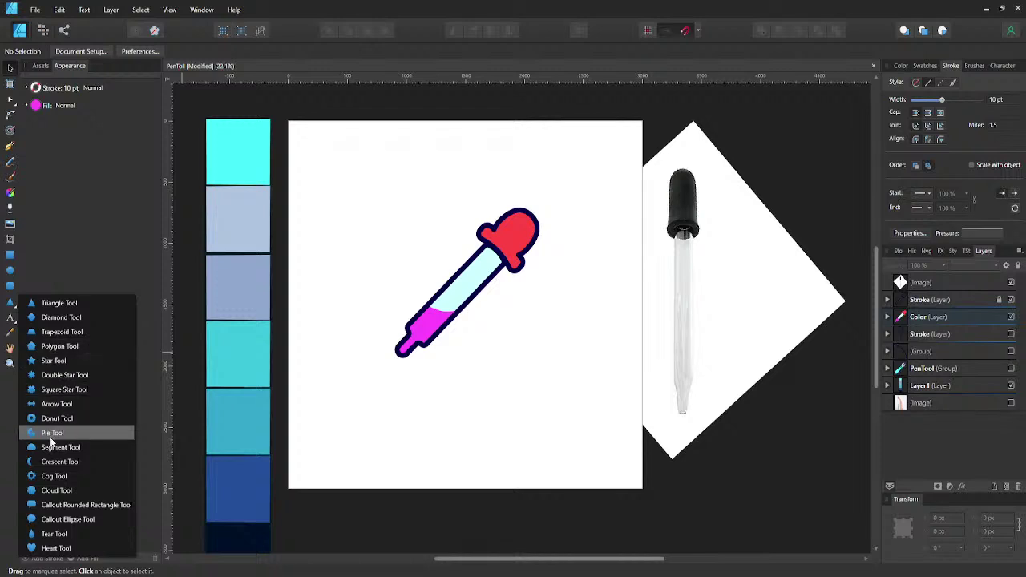
pyautogui.click(53, 534)
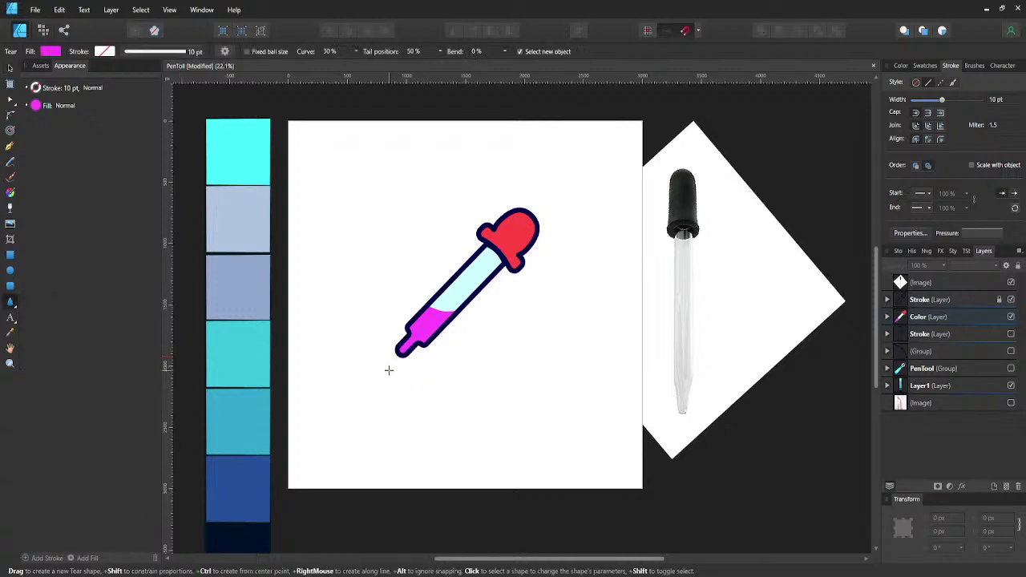
pyautogui.moveTo(389, 370)
pyautogui.mouseDown()
pyautogui.moveTo(409, 413)
pyautogui.moveTo(407, 380)
pyautogui.mouseUp()
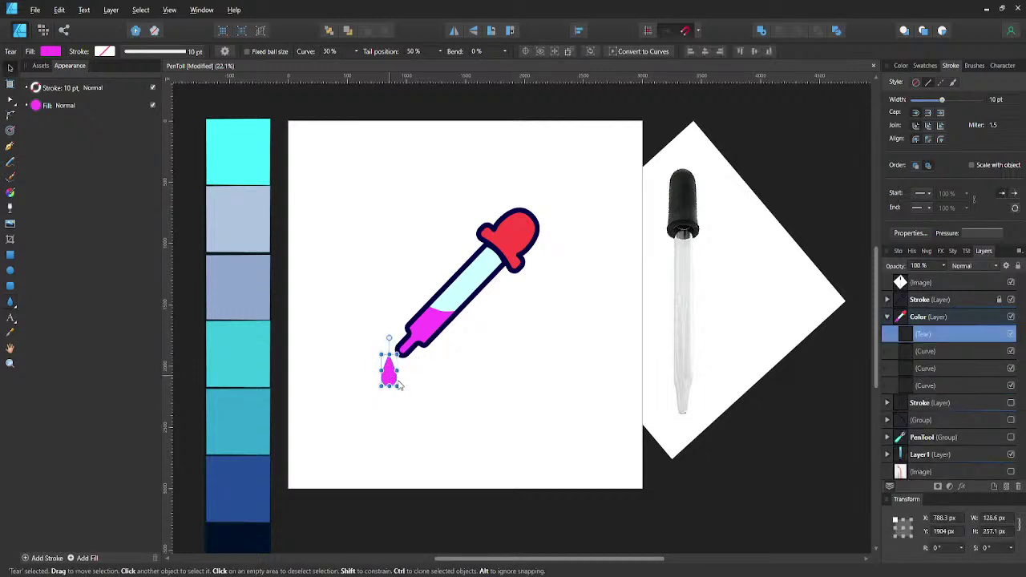
pyautogui.moveTo(381, 369); pyautogui.dragTo(389, 376)
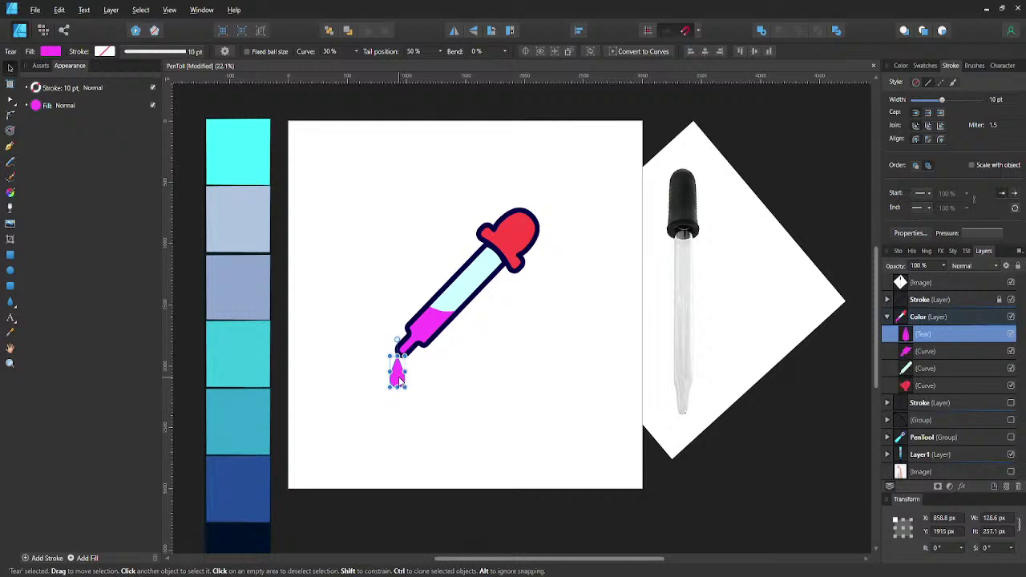
pyautogui.hotkey('shift', 'Down')
pyautogui.hotkey('shift', 'Down')
pyautogui.hotkey('shift', 'Down')
pyautogui.hotkey('shift', 'Down')
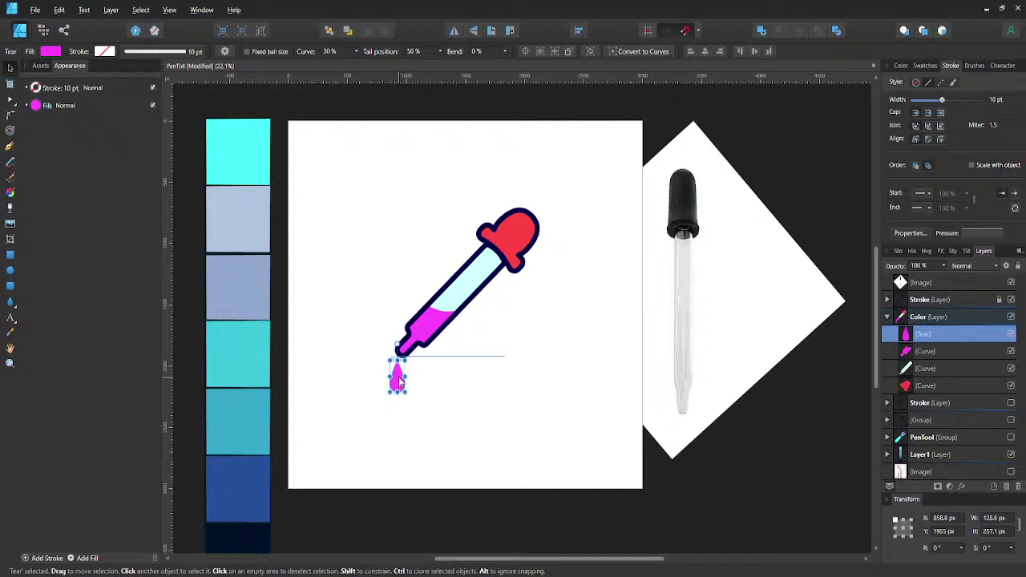
pyautogui.hotkey('ctrl', 'j')
pyautogui.moveTo(399, 382); pyautogui.dragTo(386, 358)
pyautogui.click(435, 378)
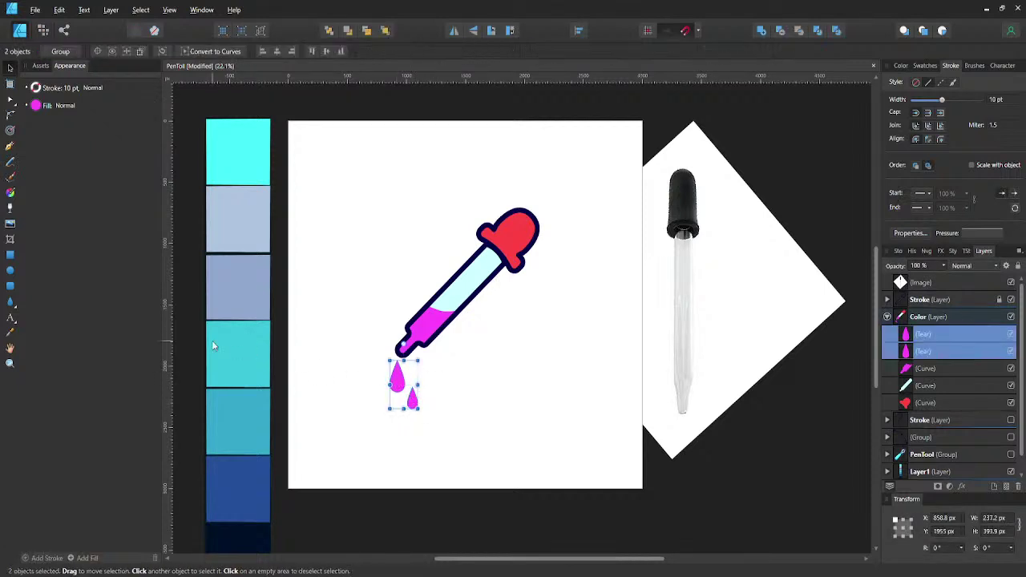
# - Give both drops a dark navy outline 8 pt wide
pyautogui.click(35, 89)
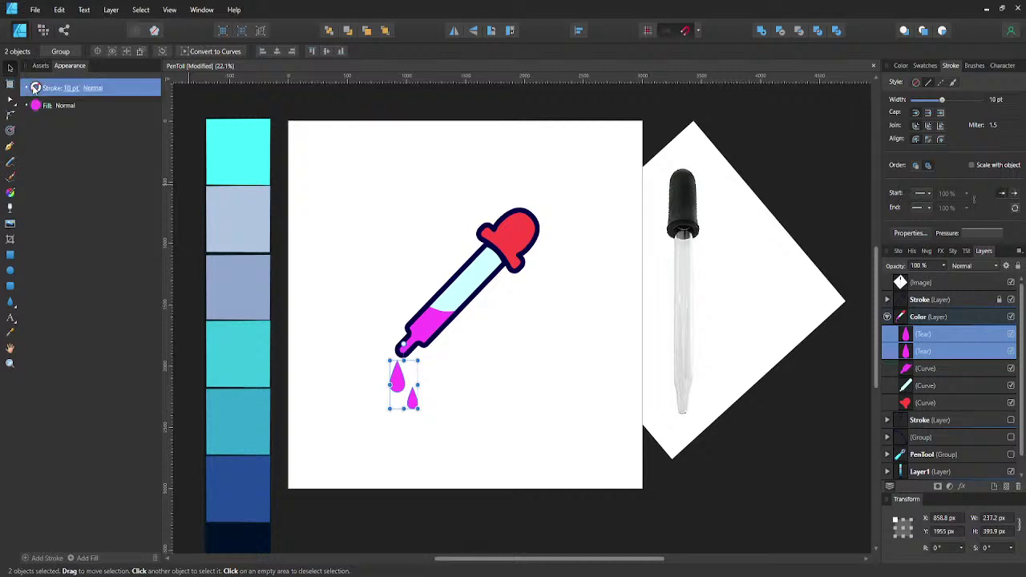
pyautogui.click(35, 88)
pyautogui.click(62, 126)
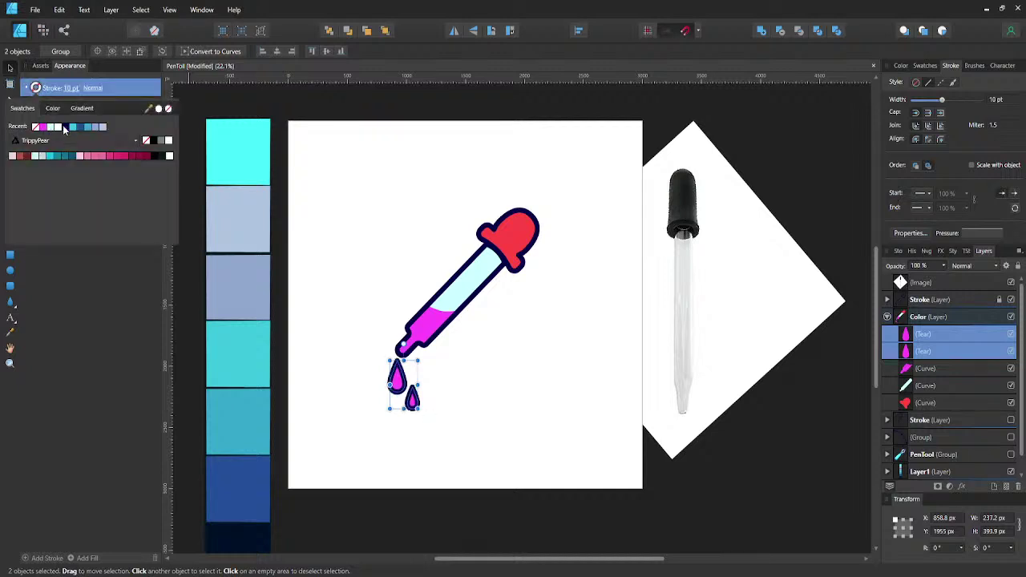
pyautogui.click(65, 90)
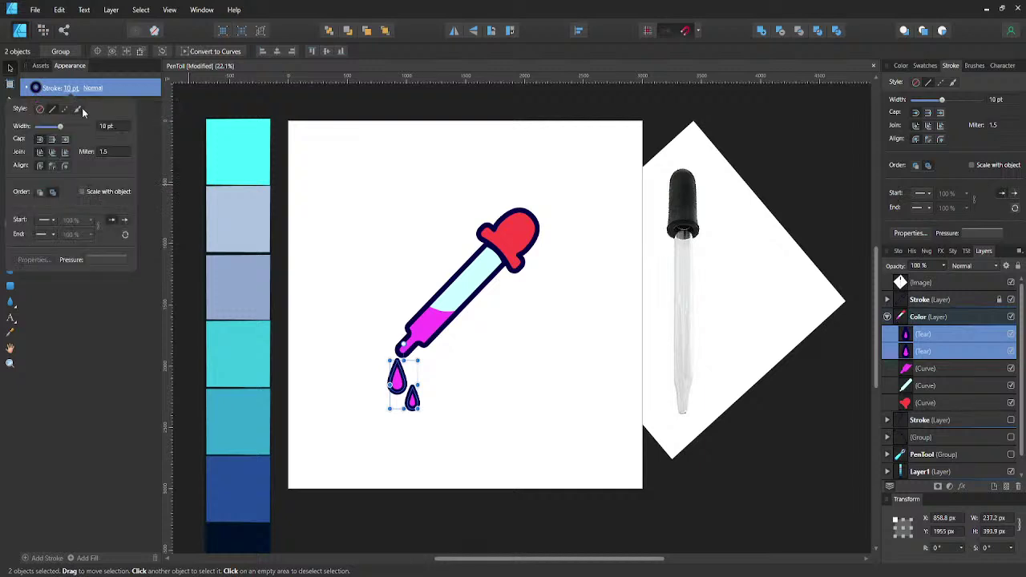
pyautogui.click(101, 126)
pyautogui.write('8')
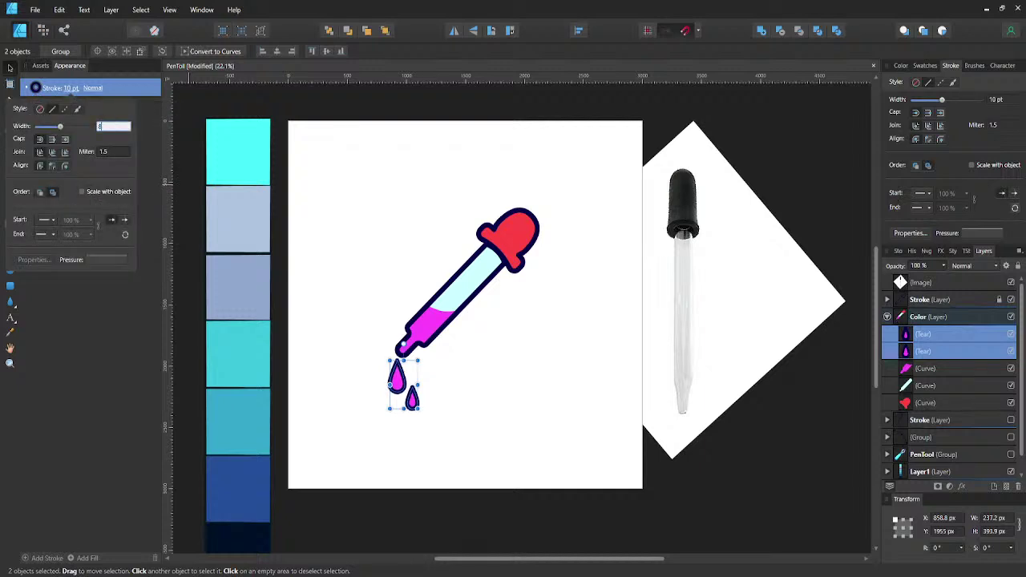
pyautogui.press('Return')
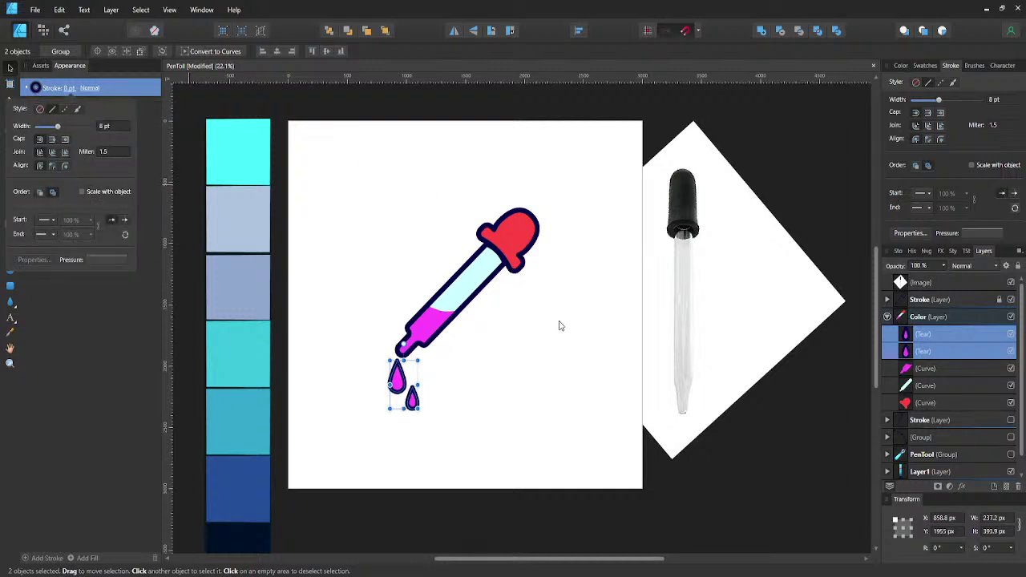
# - Save the document with Ctrl+S, then check each drop's selection
pyautogui.click(522, 348)
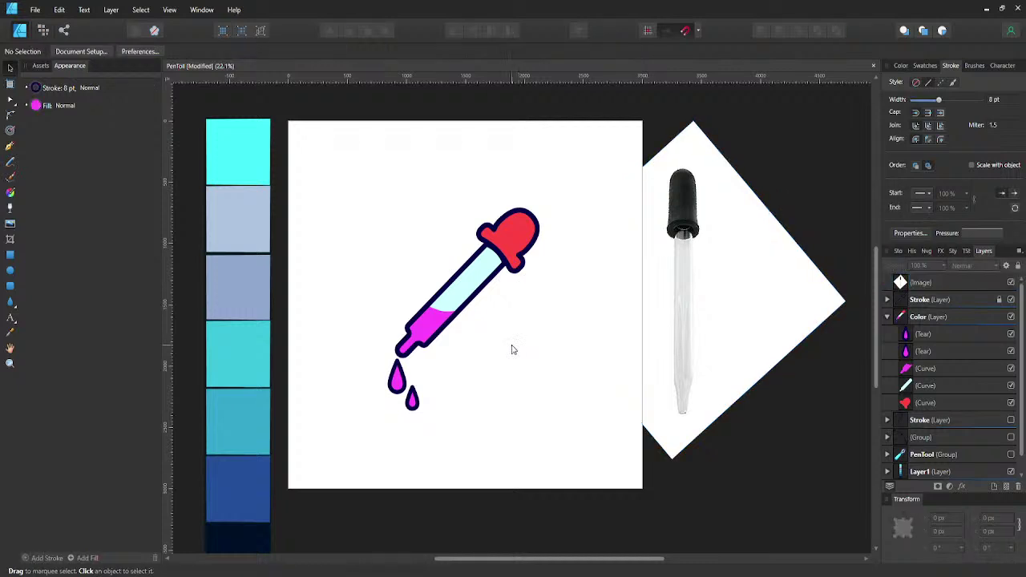
pyautogui.hotkey('ctrl', 's')
pyautogui.click(399, 387)
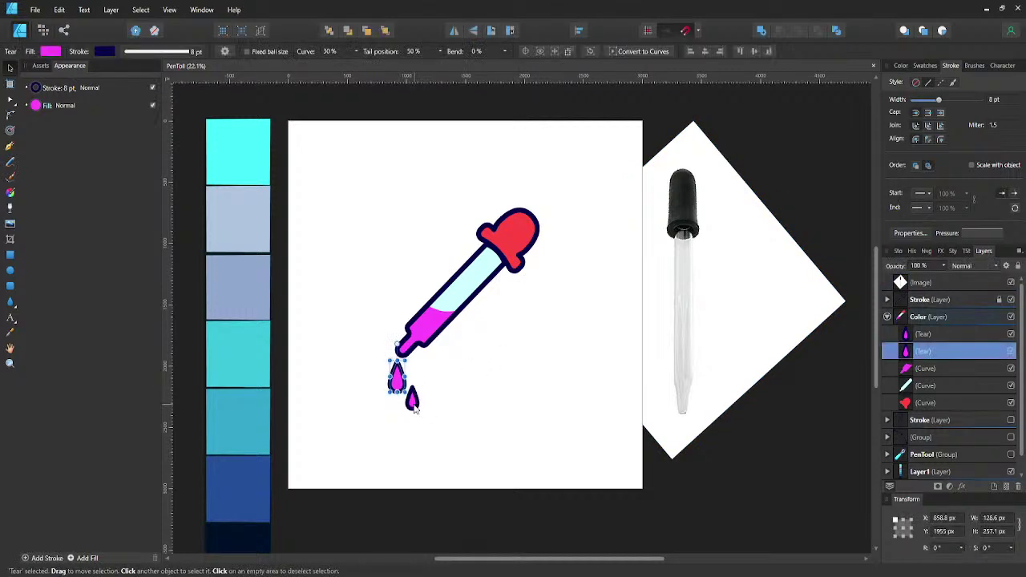
pyautogui.click(413, 404)
pyautogui.click(480, 389)
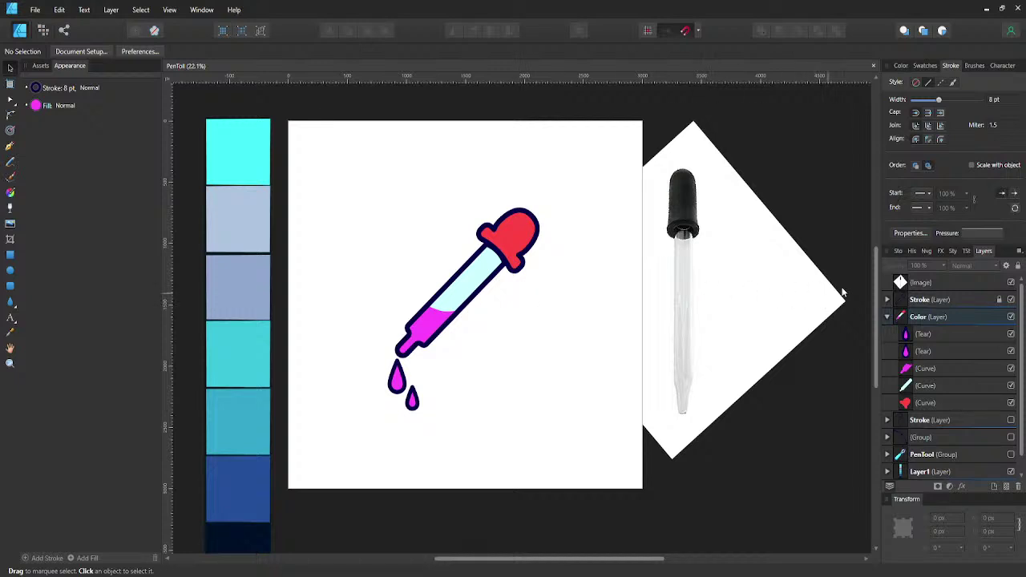
# - Add a new layer above Color named 'Shadows'
pyautogui.click(887, 317)
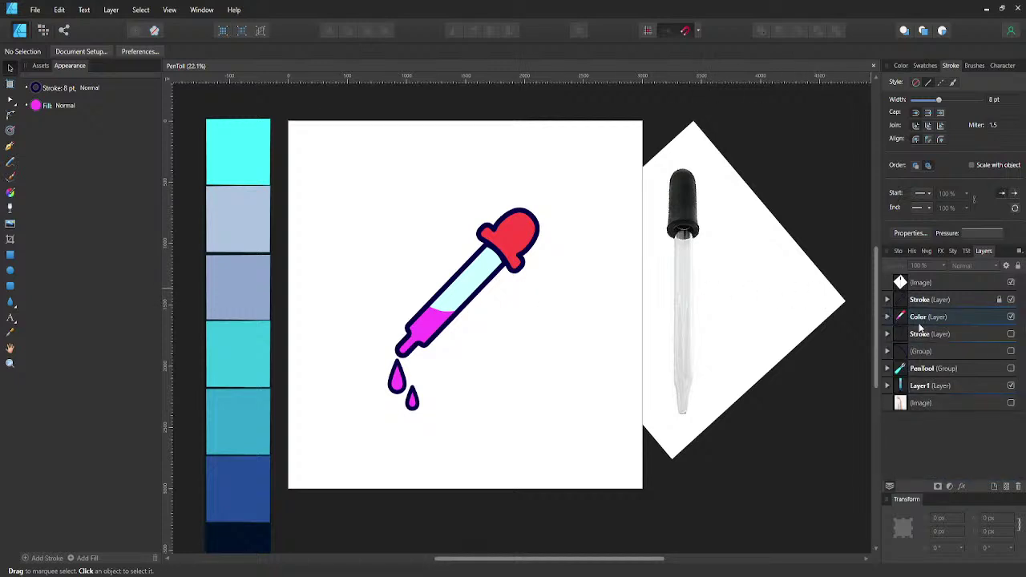
pyautogui.click(921, 324)
pyautogui.click(994, 486)
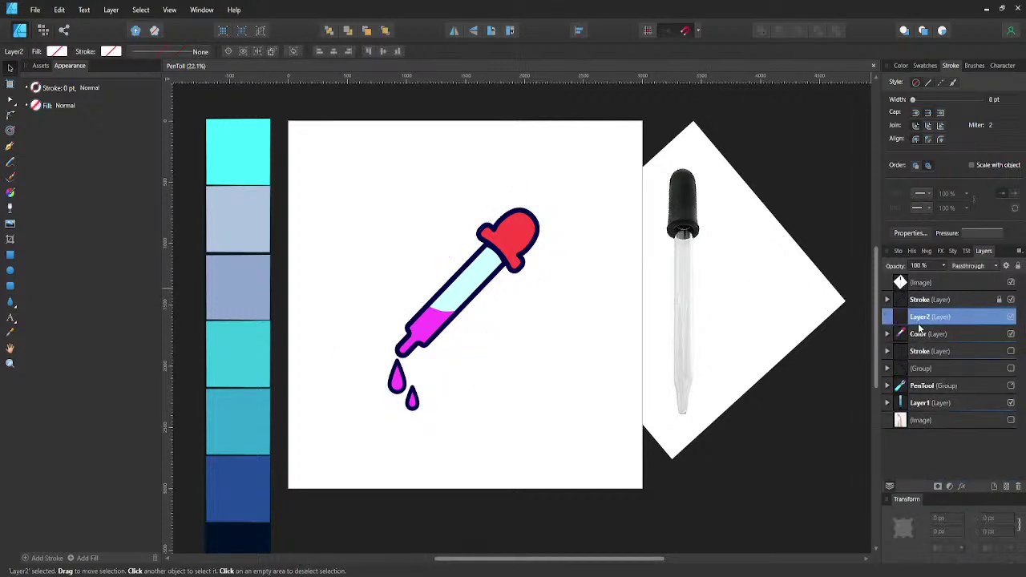
pyautogui.doubleClick(918, 318)
pyautogui.write('S')
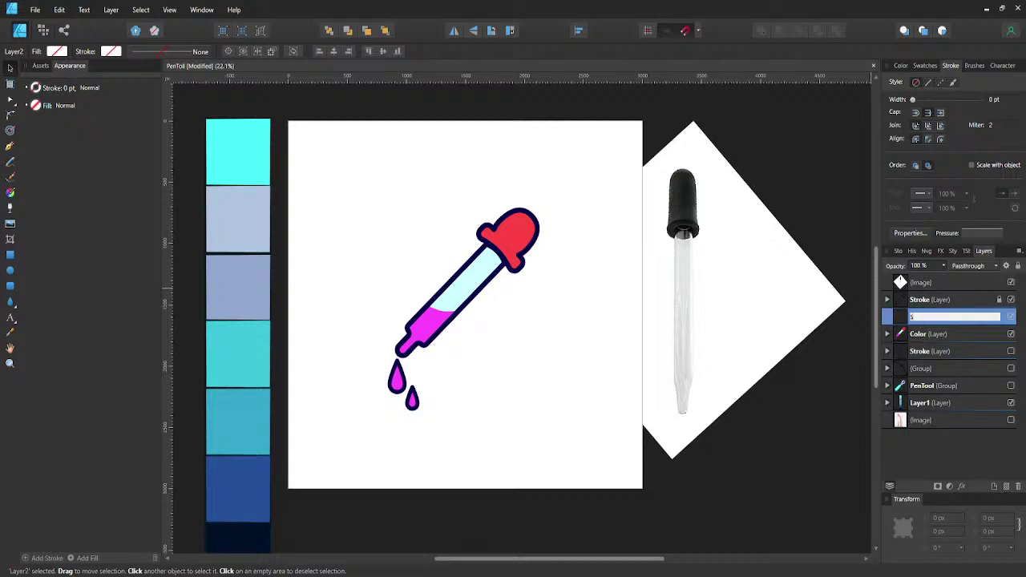
pyautogui.write('hadows')
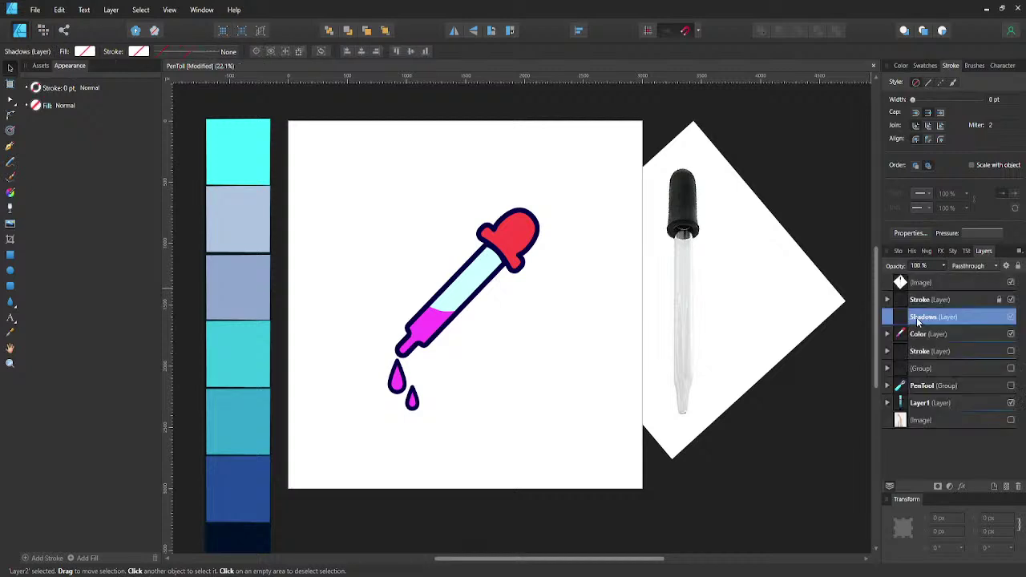
pyautogui.press('Return')
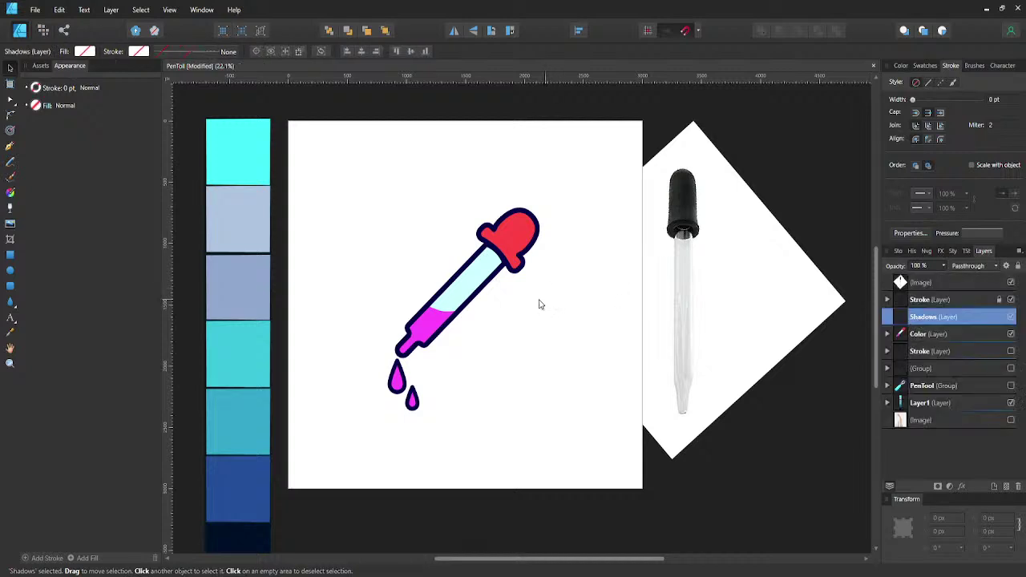
# - Move the tube shape into Shadows, offset a duplicate, and subtract them into a side stripe
pyautogui.click(478, 291)
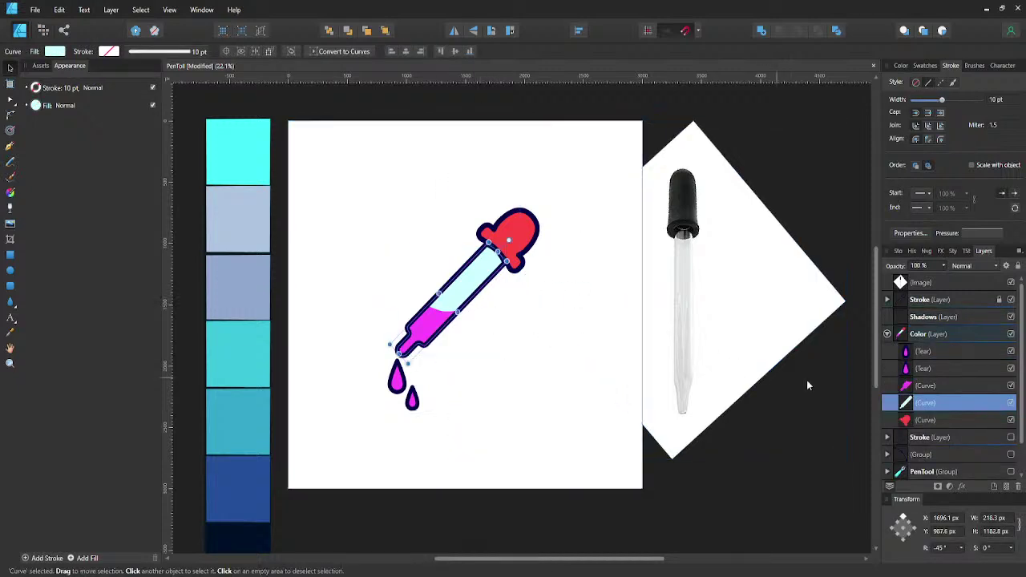
pyautogui.moveTo(920, 323); pyautogui.dragTo(919, 326)
pyautogui.moveTo(454, 303); pyautogui.dragTo(443, 292)
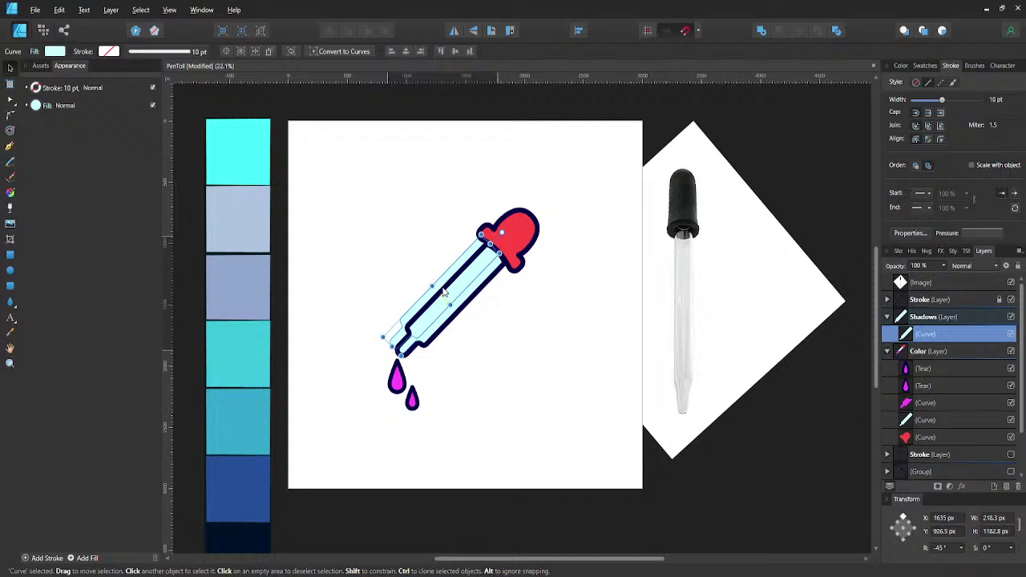
pyautogui.hotkey('ctrl', 'j')
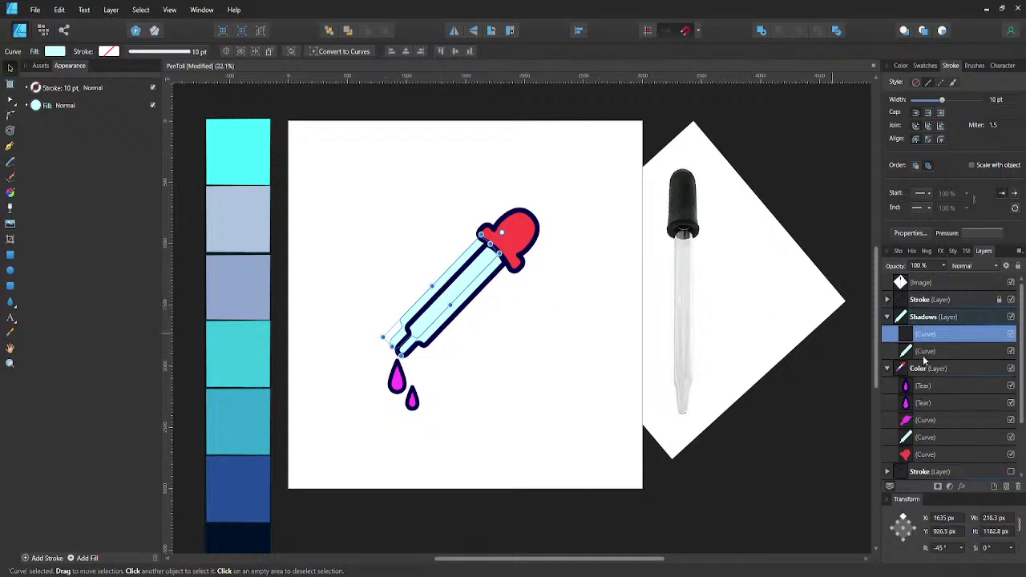
pyautogui.click(924, 318)
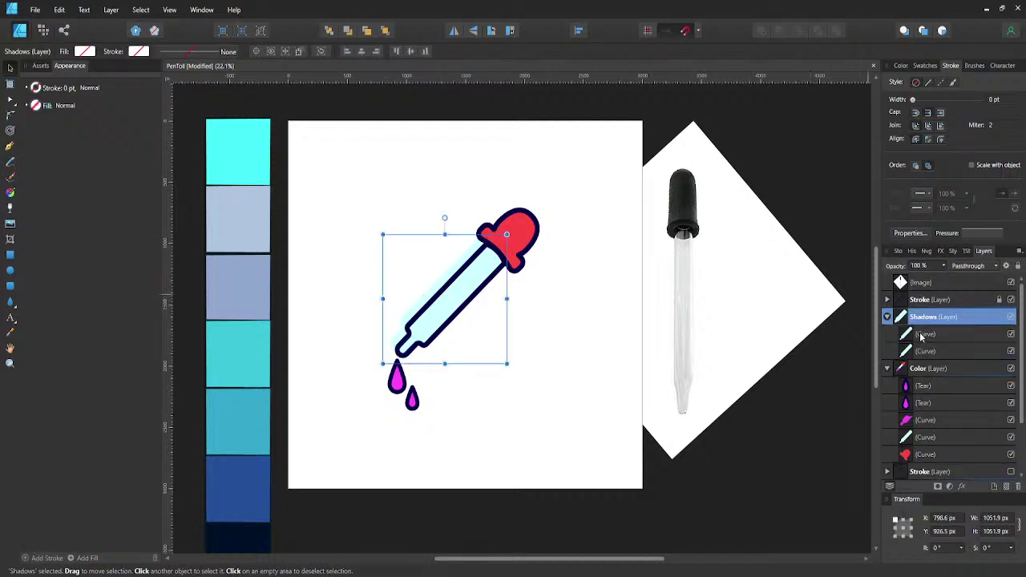
pyautogui.click(923, 335)
pyautogui.keyDown('shift'); pyautogui.click(924, 352); pyautogui.keyUp('shift')
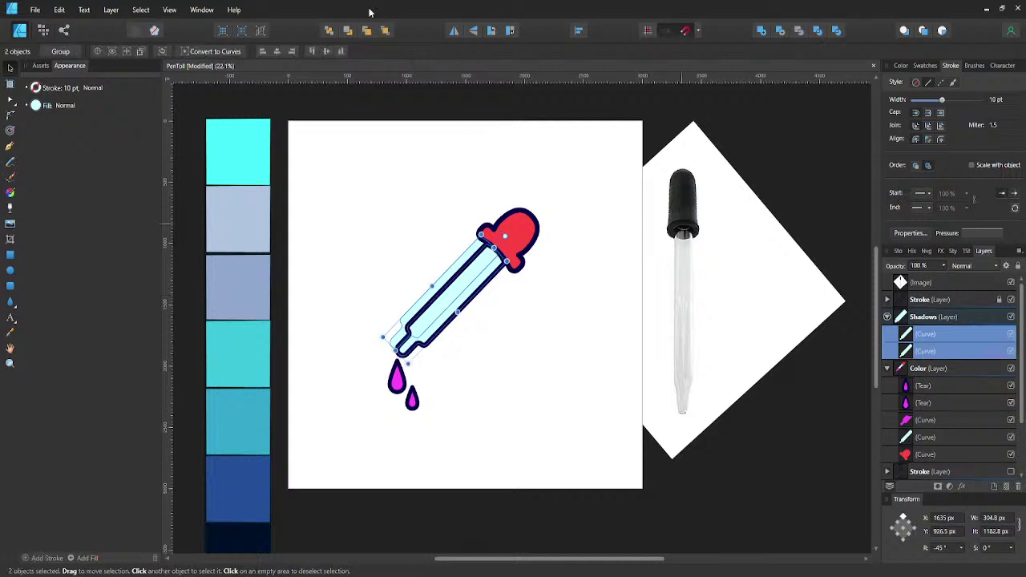
pyautogui.click(783, 32)
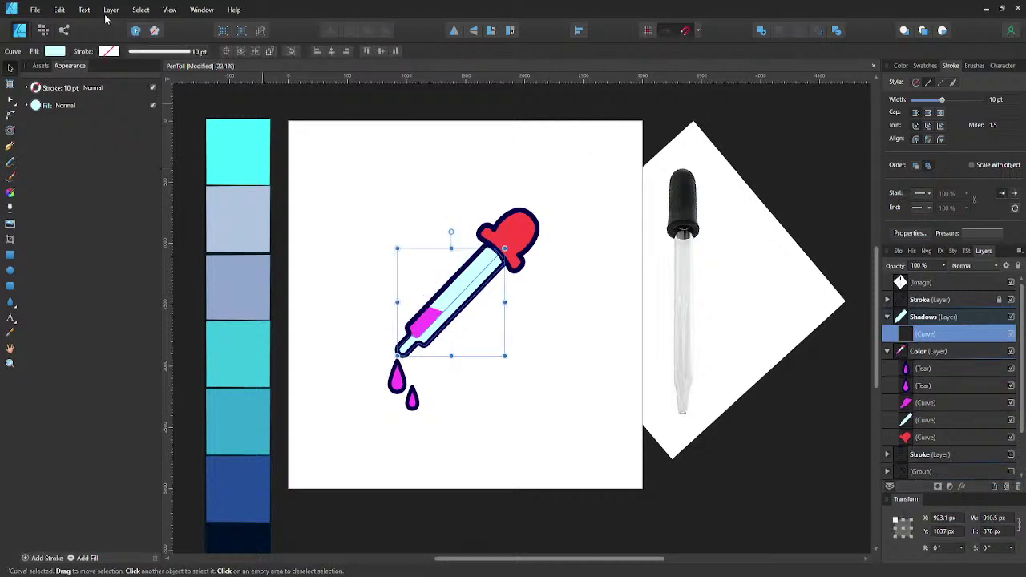
# - Fill the shadow stripe dark teal and lower its opacity
pyautogui.click(56, 52)
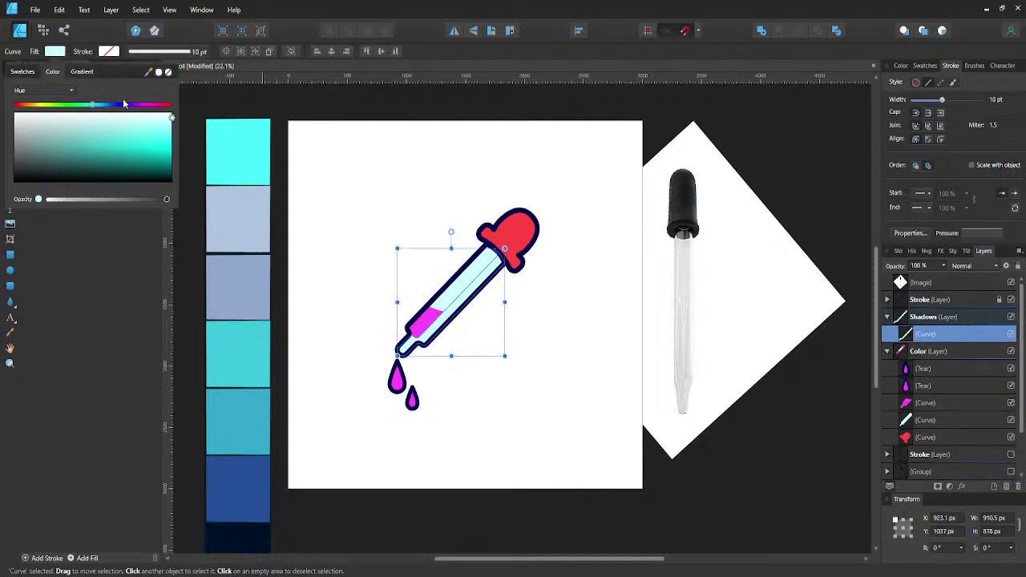
pyautogui.click(30, 73)
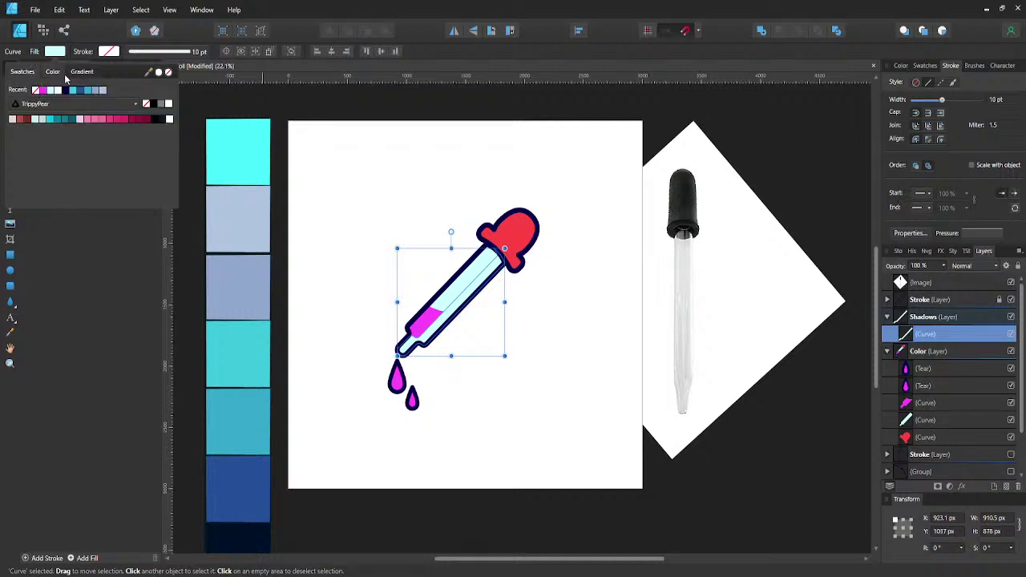
pyautogui.click(64, 73)
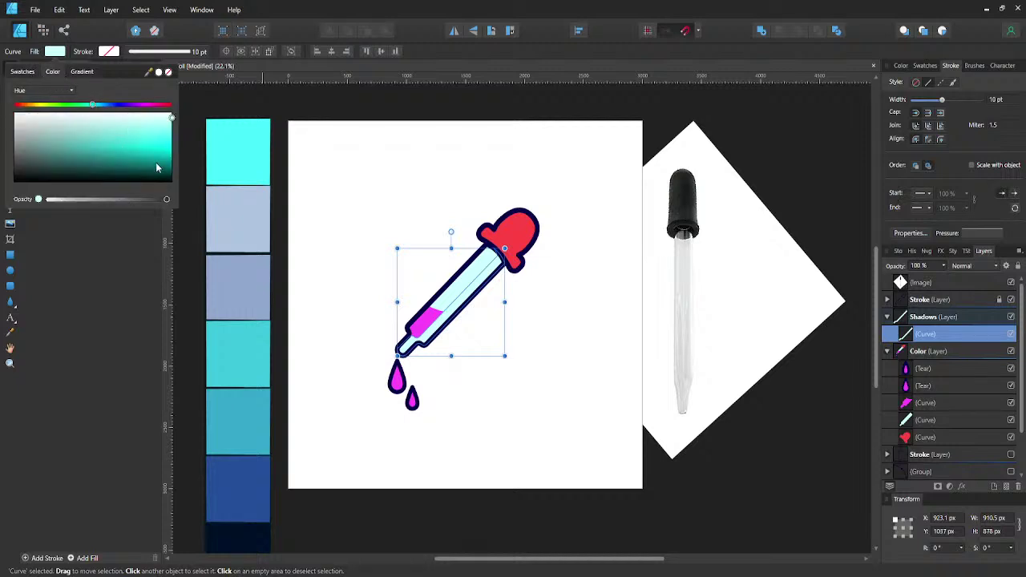
pyautogui.moveTo(164, 178); pyautogui.dragTo(166, 179)
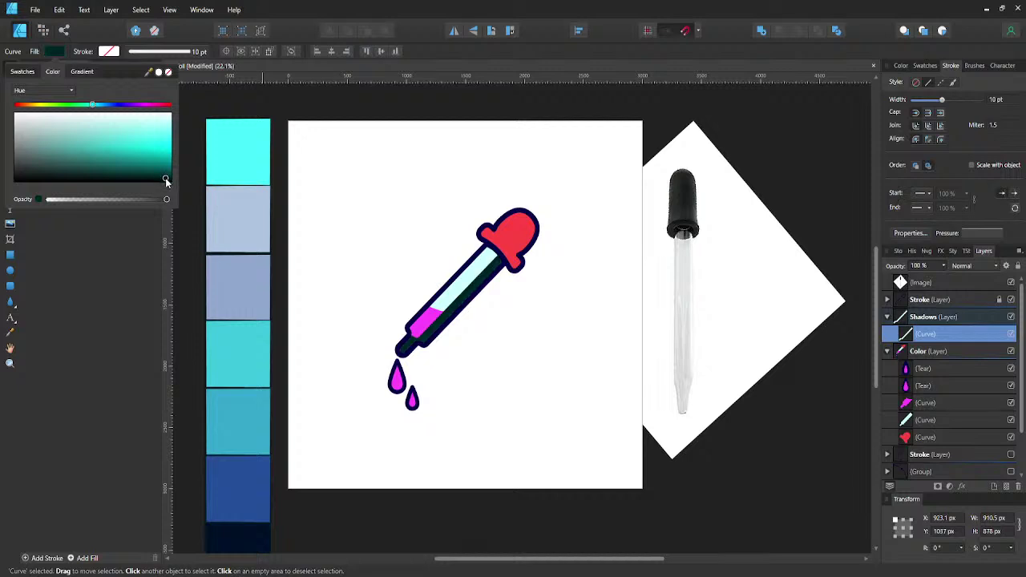
pyautogui.click(100, 199)
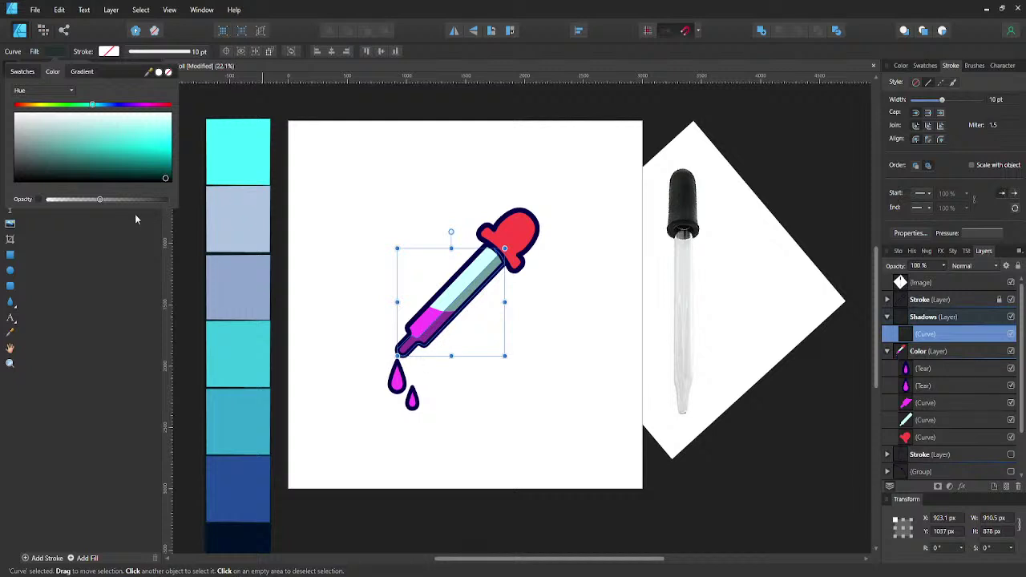
pyautogui.click(85, 200)
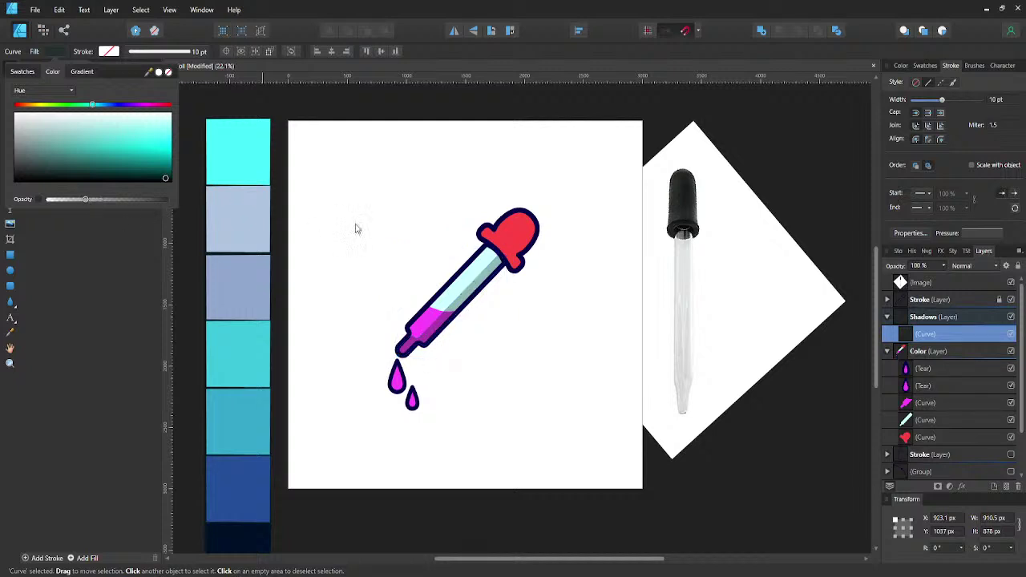
pyautogui.hotkey('ctrl', 'd')
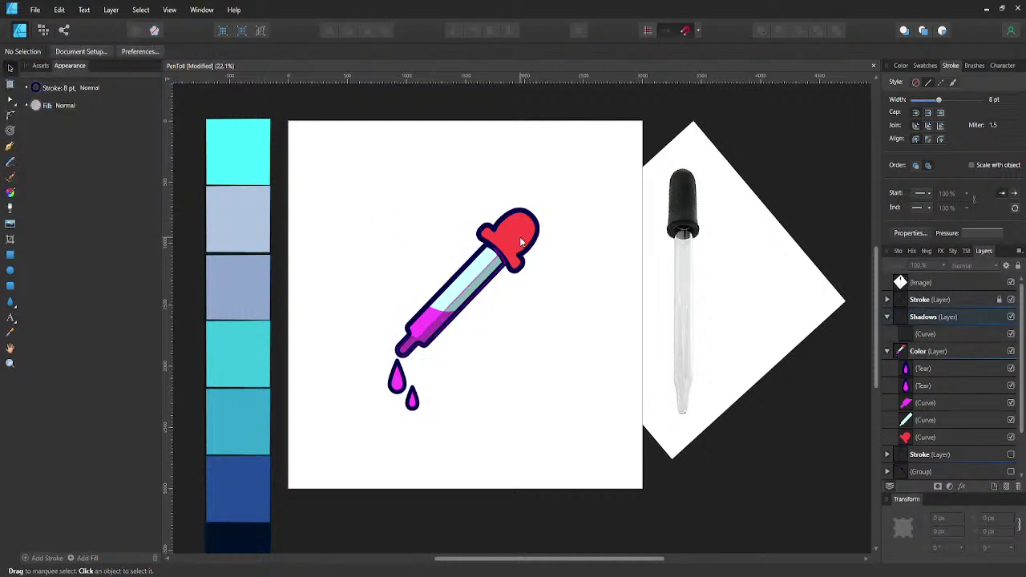
# - Paste two bulb copies into Shadows, offset one up-left, and subtract to form a crescent
pyautogui.click(521, 242)
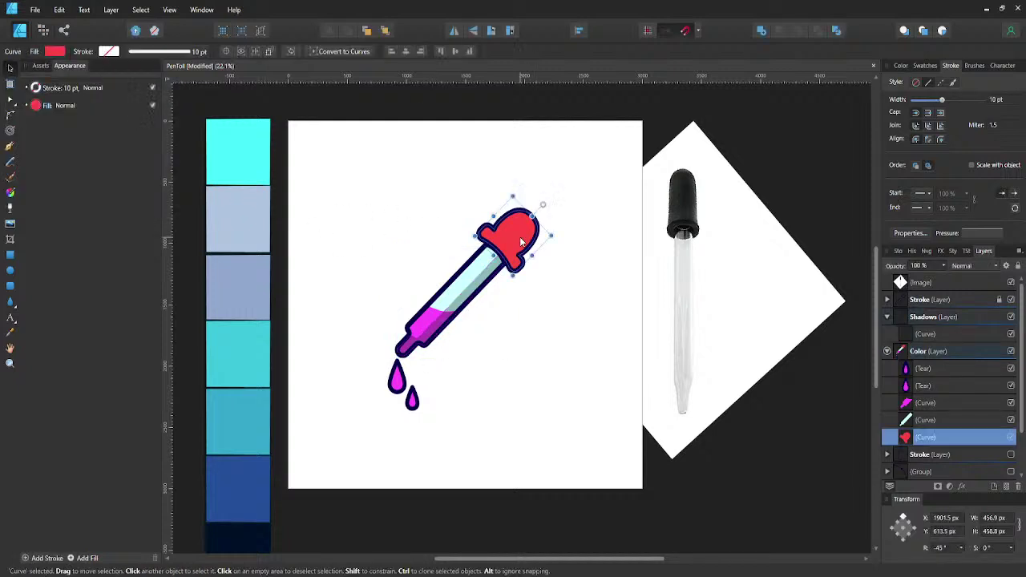
pyautogui.click(887, 351)
pyautogui.click(904, 337)
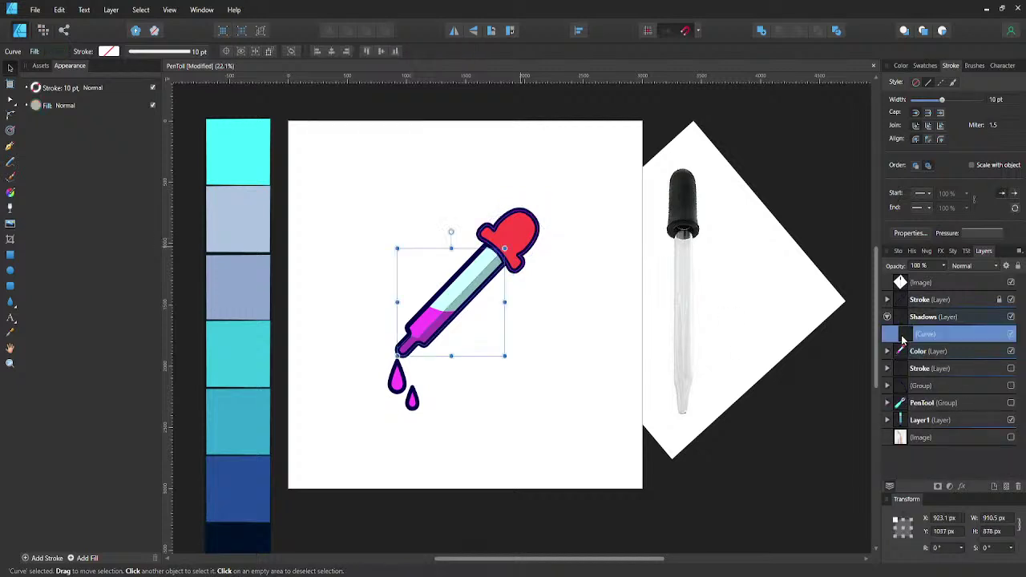
pyautogui.hotkey('ctrl', 'v')
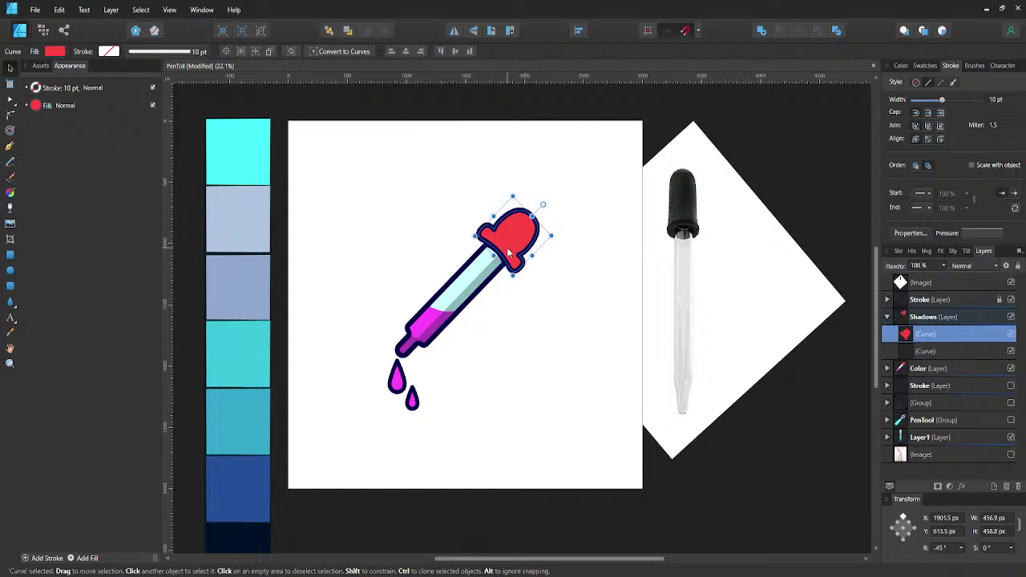
pyautogui.moveTo(511, 242); pyautogui.dragTo(502, 231)
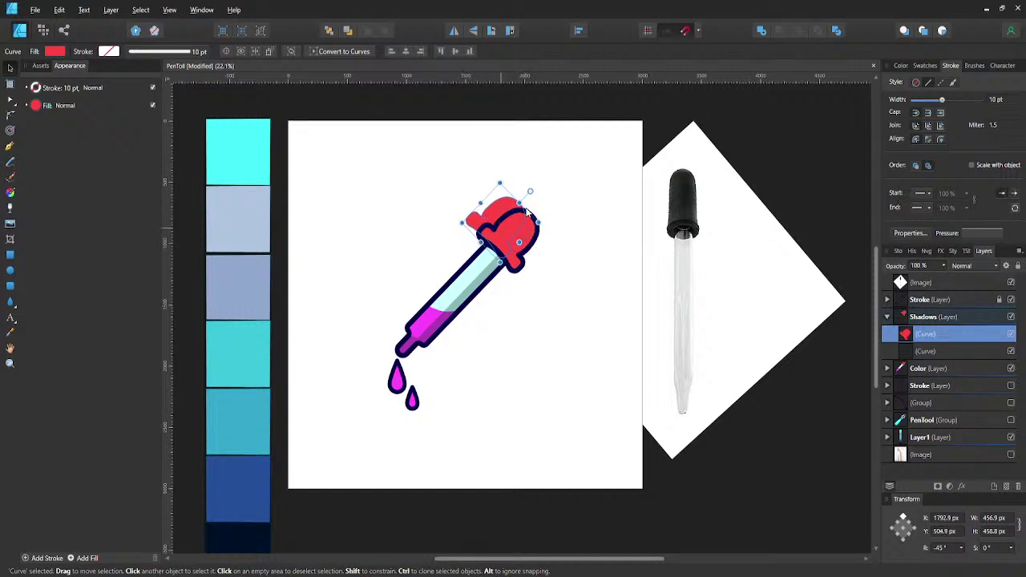
pyautogui.hotkey('ctrl', 'j')
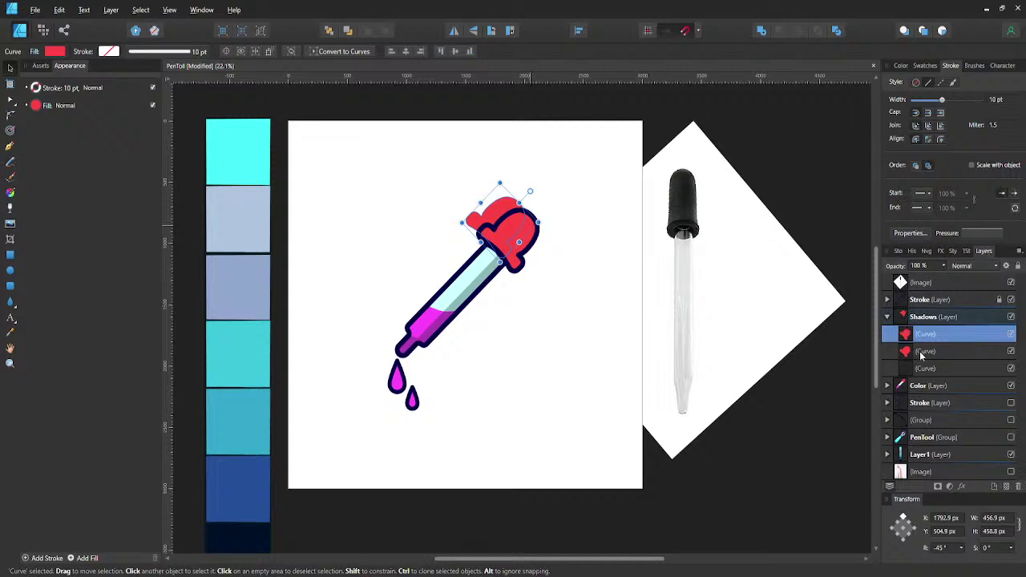
pyautogui.keyDown('shift'); pyautogui.click(922, 351); pyautogui.keyUp('shift')
pyautogui.click(781, 32)
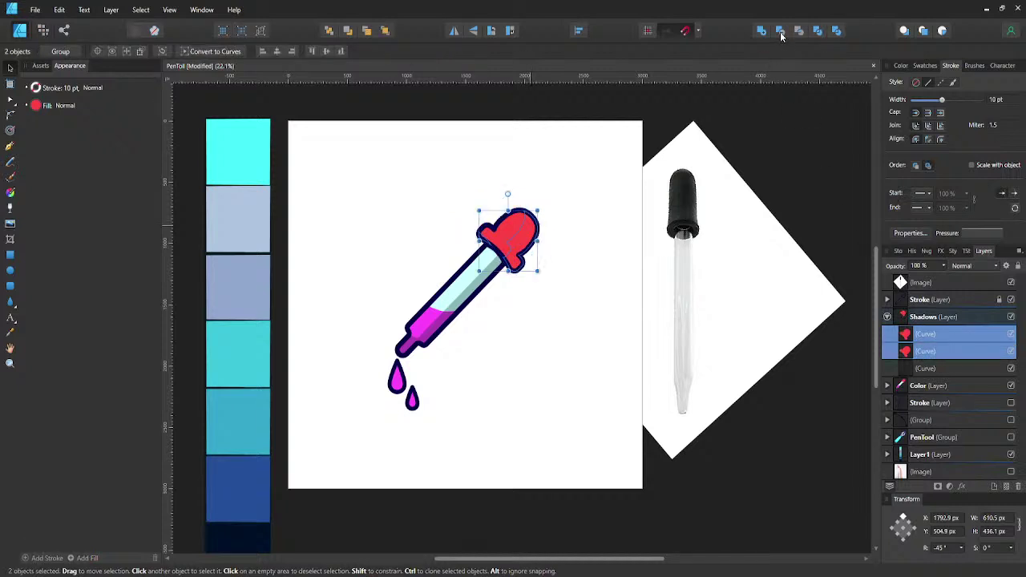
# - Fill the bulb crescent with dark red at lowered opacity
pyautogui.click(59, 51)
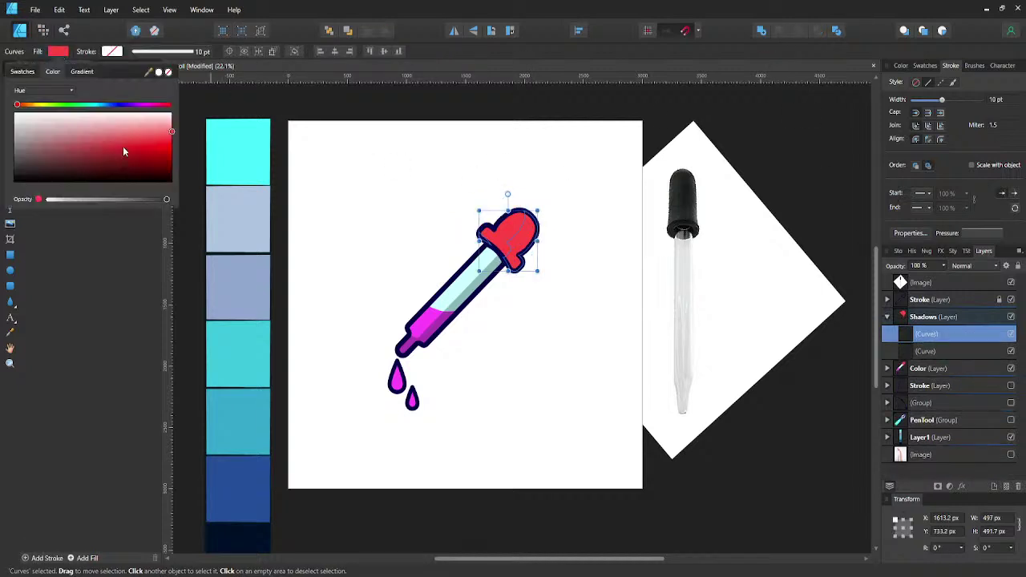
pyautogui.click(169, 172)
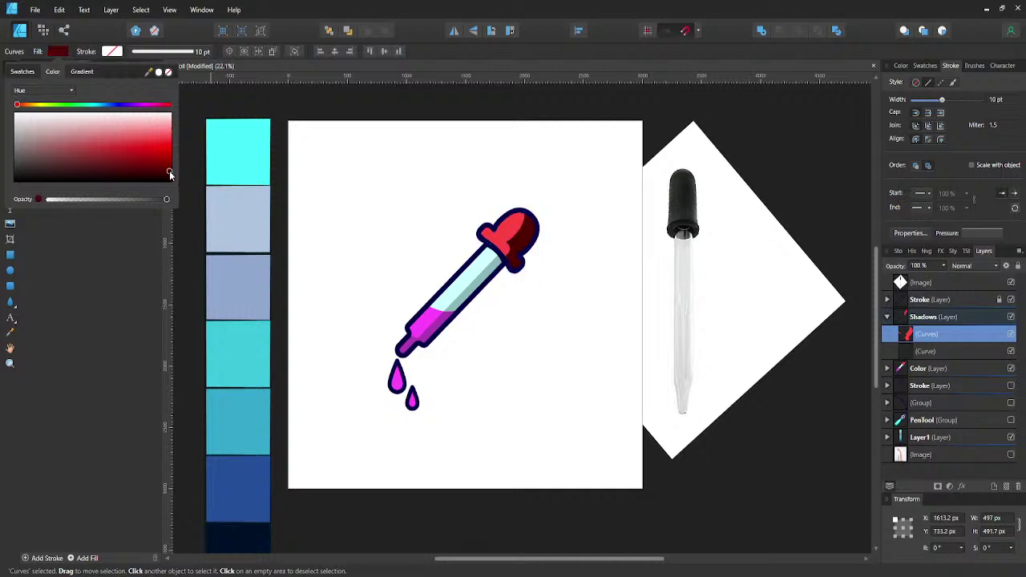
pyautogui.click(171, 179)
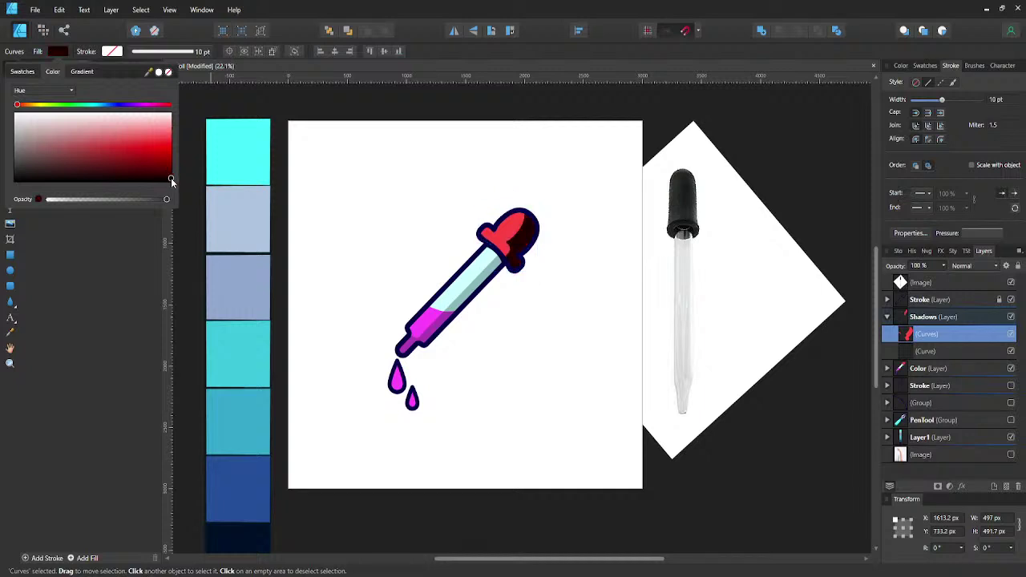
pyautogui.click(171, 173)
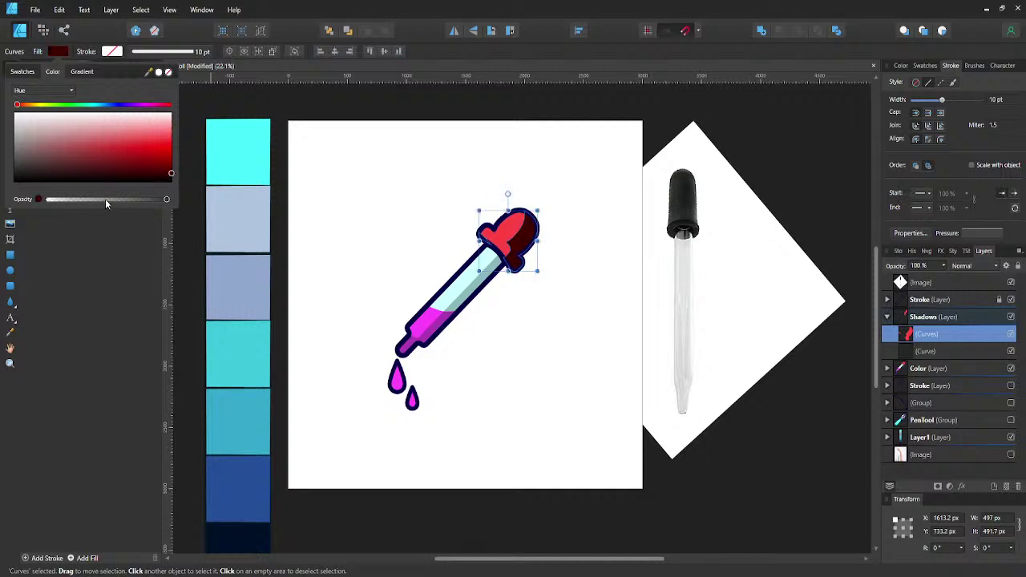
pyautogui.moveTo(105, 199); pyautogui.dragTo(102, 199)
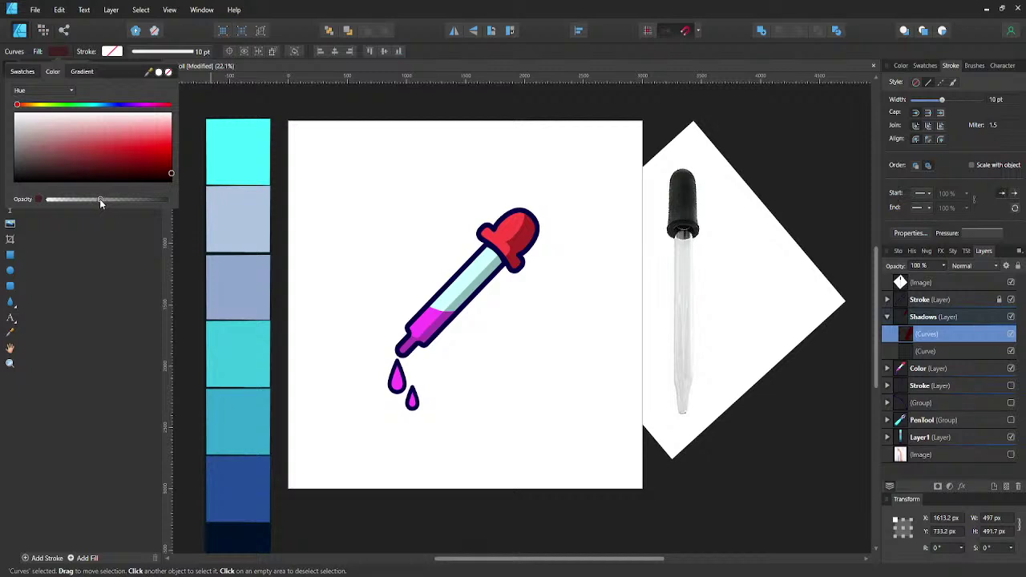
pyautogui.click(453, 213)
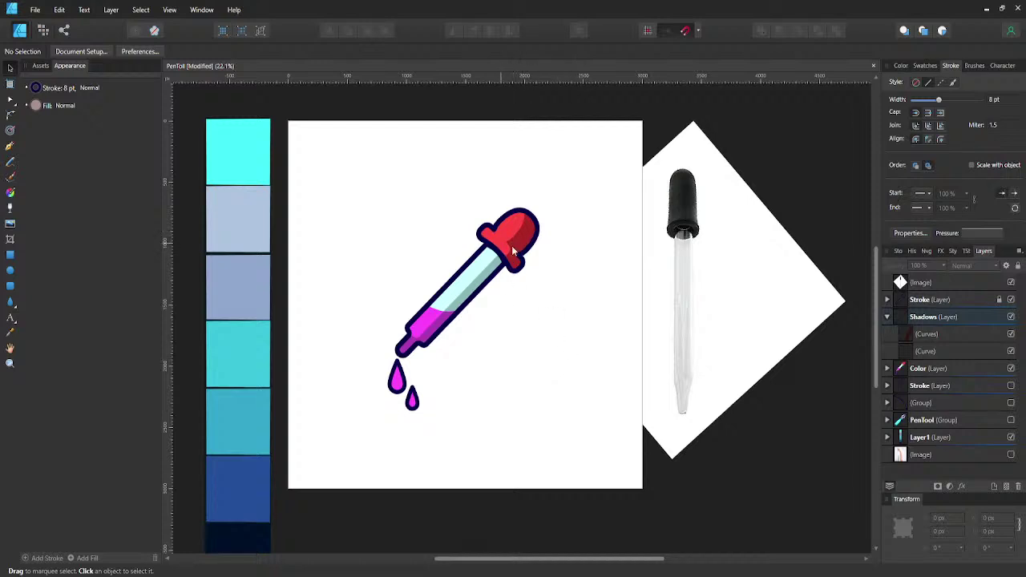
# - Add one new layer above Color and name it 'Highlight'
pyautogui.click(888, 318)
pyautogui.click(912, 337)
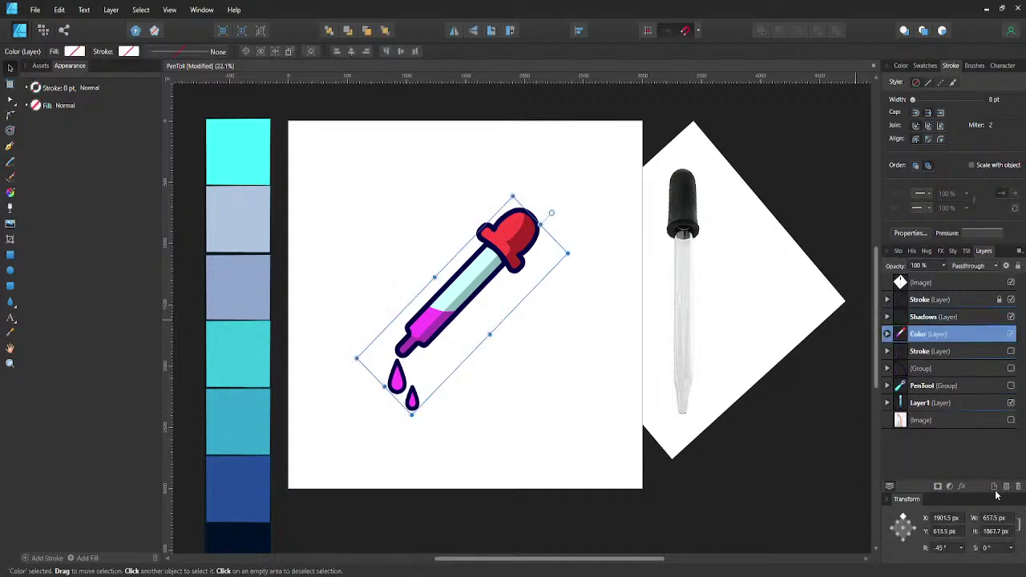
pyautogui.click(995, 486)
pyautogui.click(994, 487)
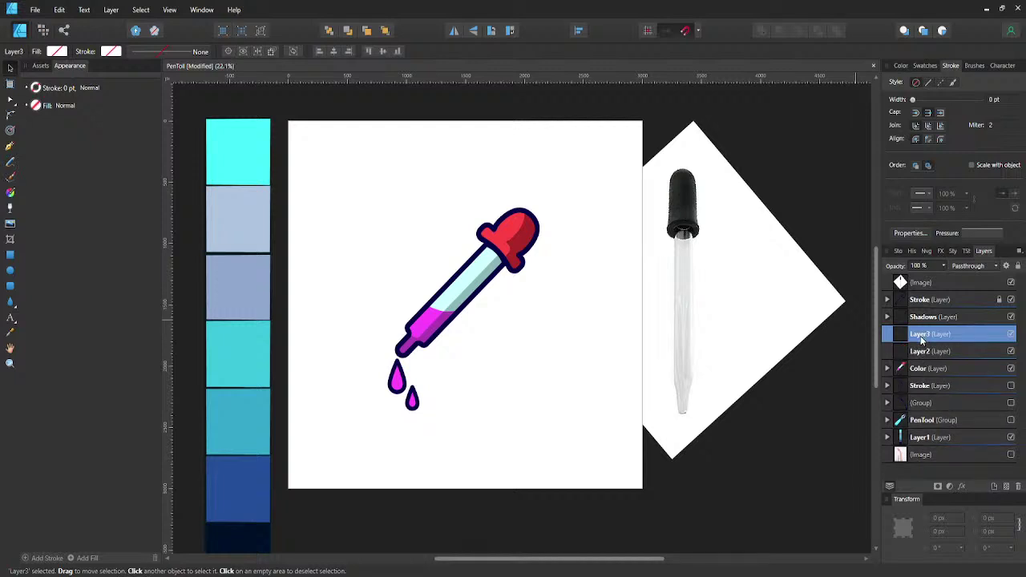
pyautogui.press('Delete')
pyautogui.doubleClick(920, 335)
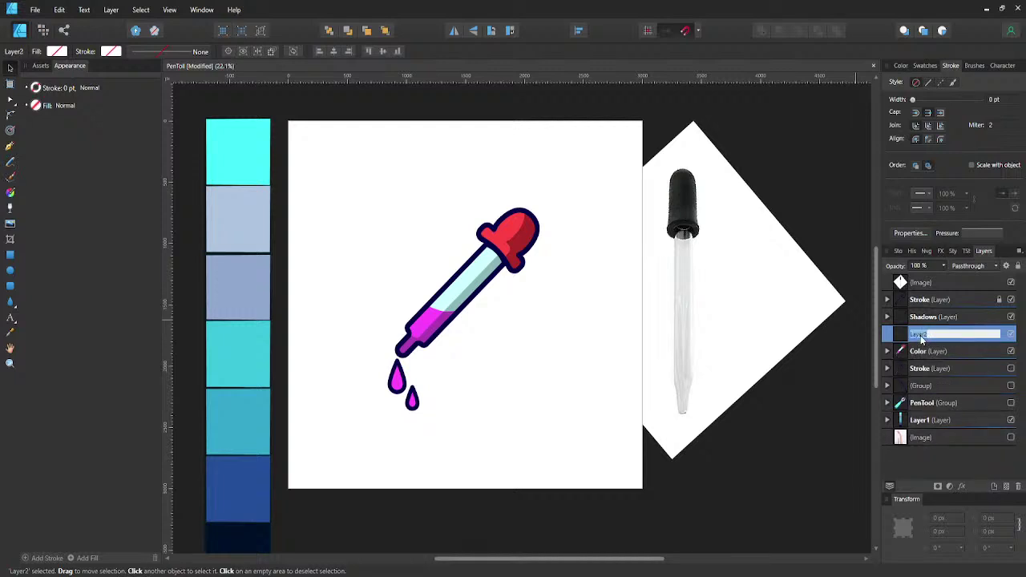
pyautogui.write('Highlights')
pyautogui.press('Return')
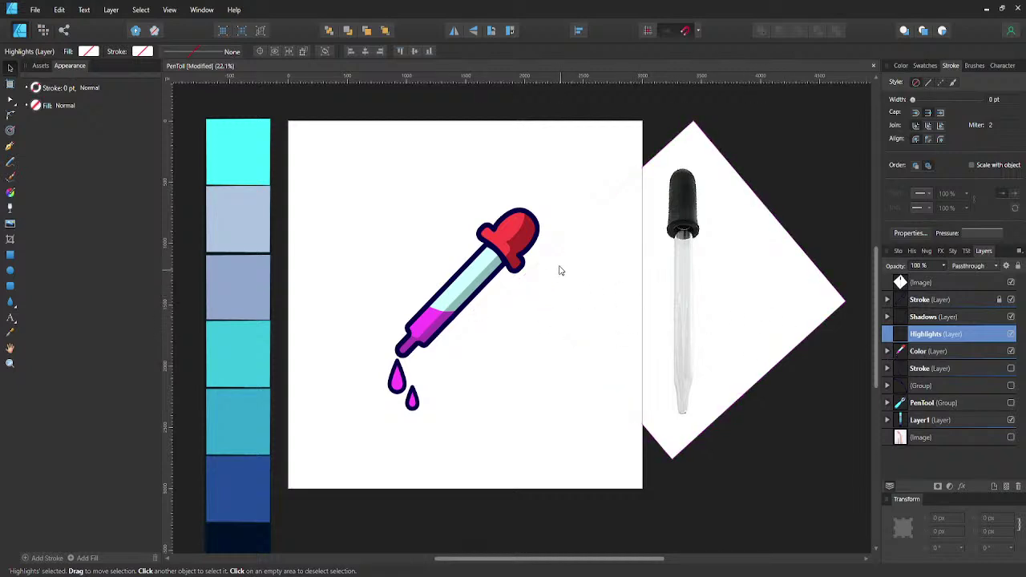
pyautogui.press('p')
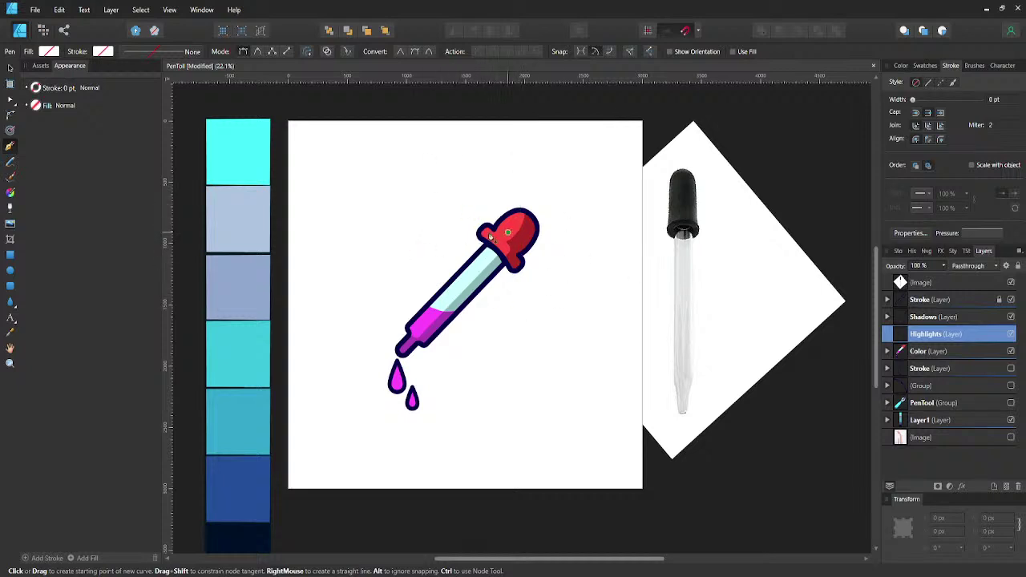
# - Draw a curved highlight stroke across the bulb's upper left, tapered at both ends
pyautogui.keyDown('ctrl'); pyautogui.scroll(6, 490, 239); pyautogui.keyUp('ctrl')
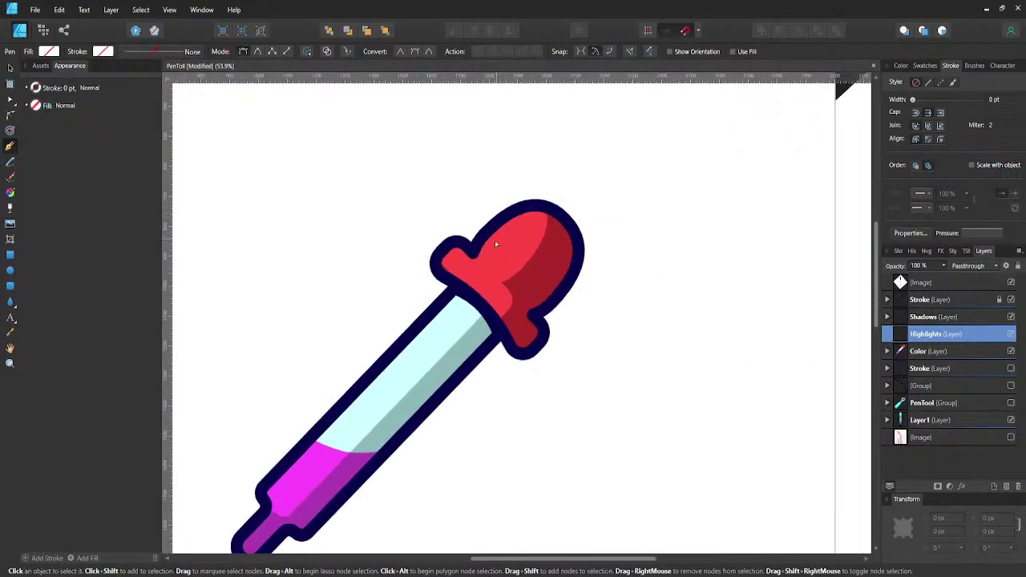
pyautogui.keyDown('ctrl'); pyautogui.scroll(1, 493, 247); pyautogui.keyUp('ctrl')
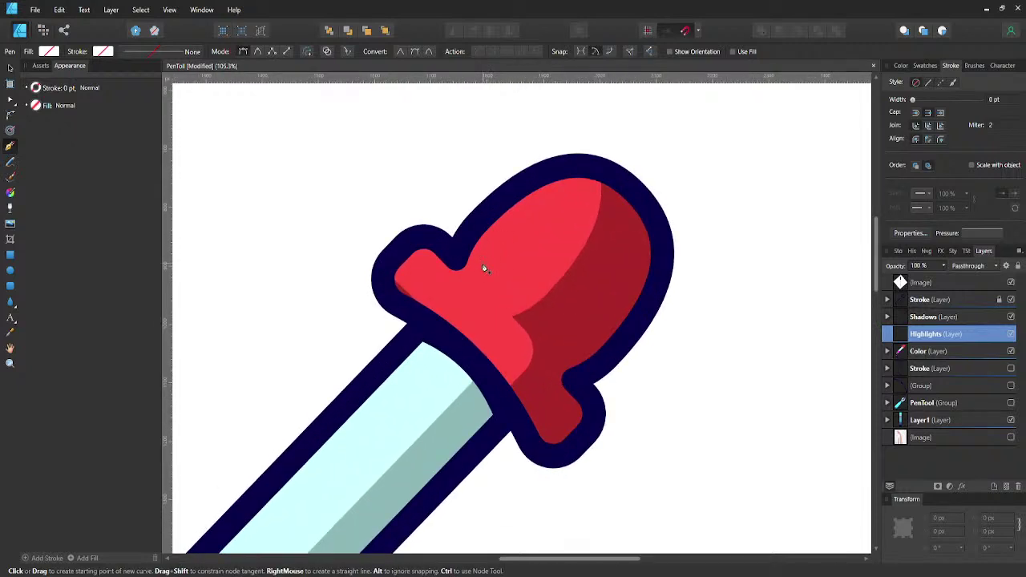
pyautogui.click(483, 265)
pyautogui.click(588, 196)
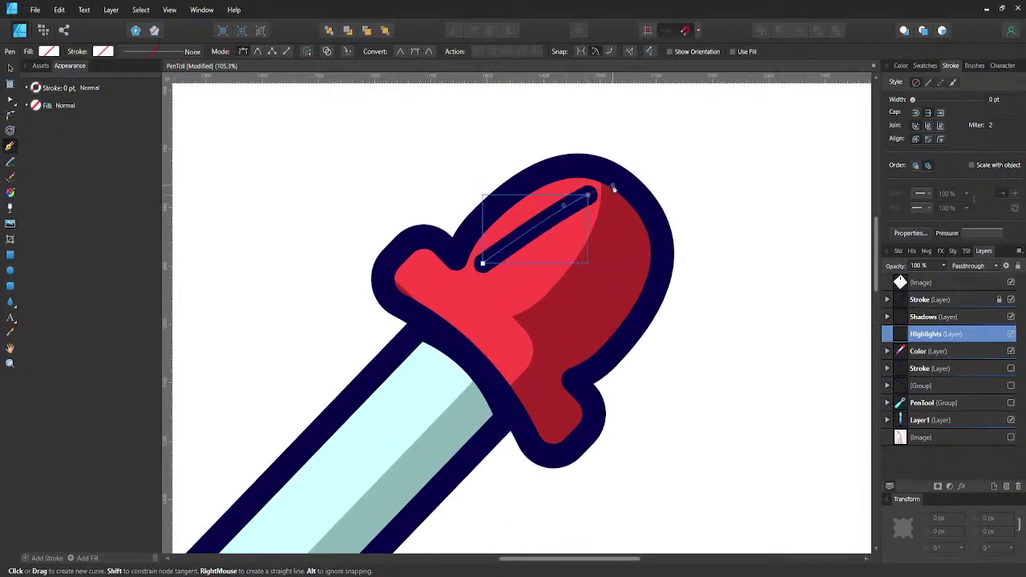
pyautogui.moveTo(613, 188); pyautogui.dragTo(665, 178)
pyautogui.press('Return')
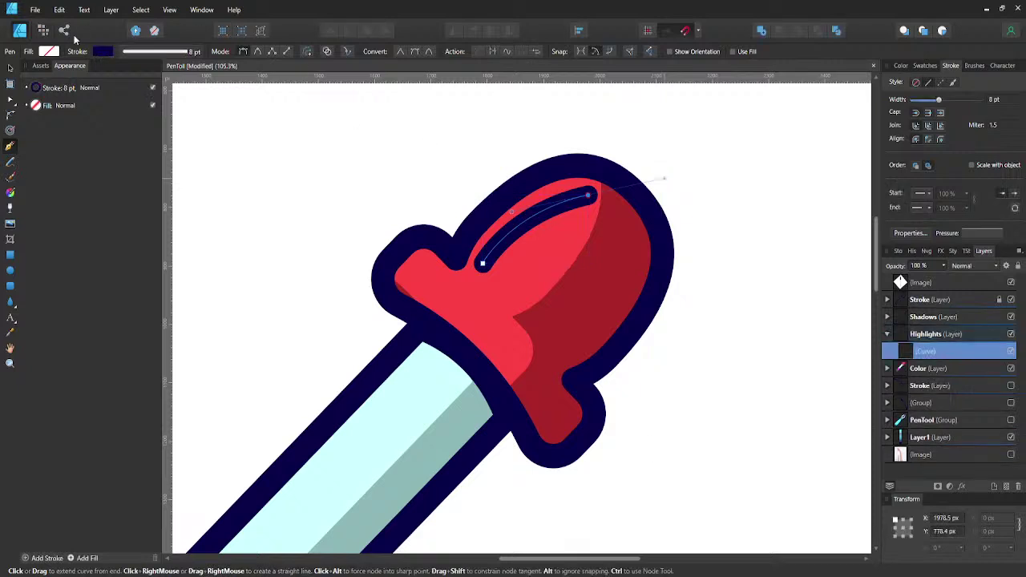
pyautogui.click(985, 233)
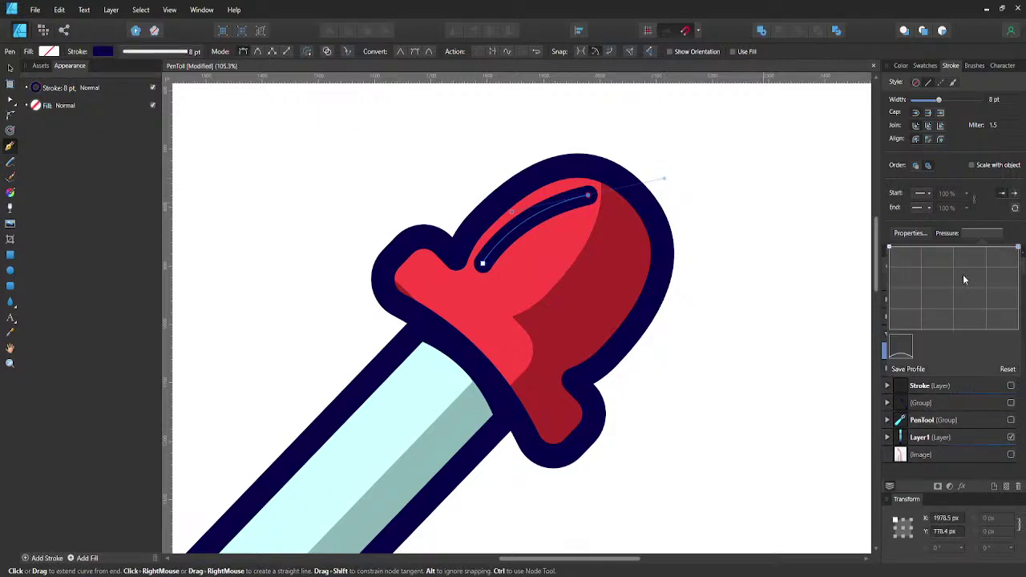
pyautogui.click(906, 351)
pyautogui.moveTo(967, 314)
pyautogui.mouseDown()
pyautogui.moveTo(948, 279)
pyautogui.moveTo(956, 253)
pyautogui.moveTo(953, 271)
pyautogui.mouseUp()
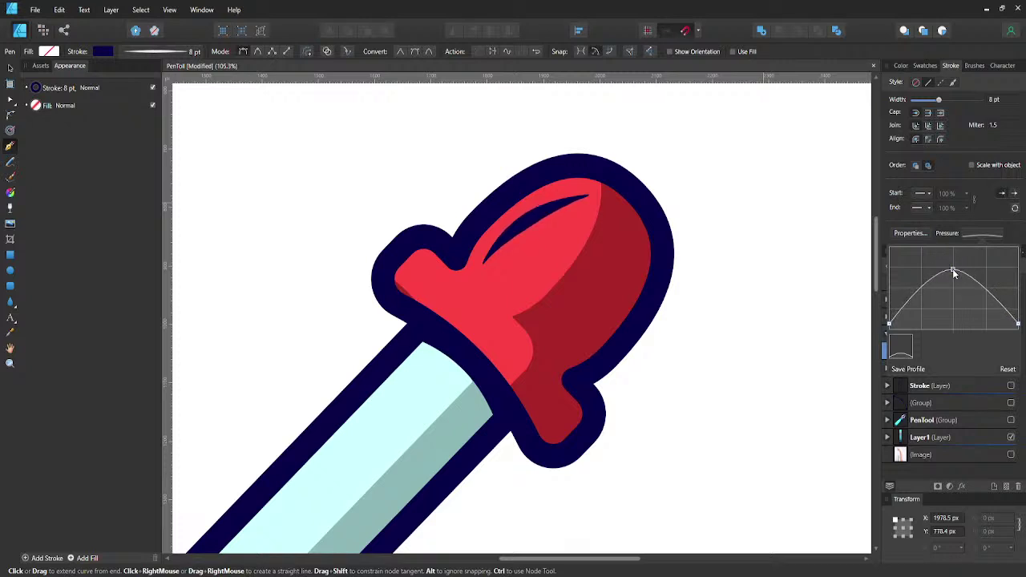
pyautogui.moveTo(890, 323); pyautogui.dragTo(898, 298)
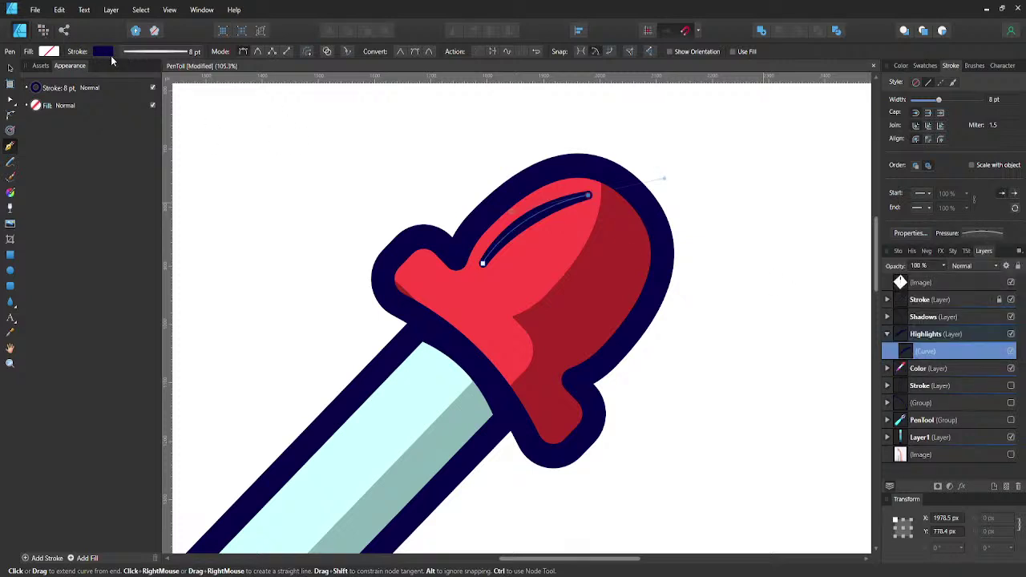
# - Colour the bulb highlight stroke a soft pale pink
pyautogui.click(104, 53)
pyautogui.click(40, 76)
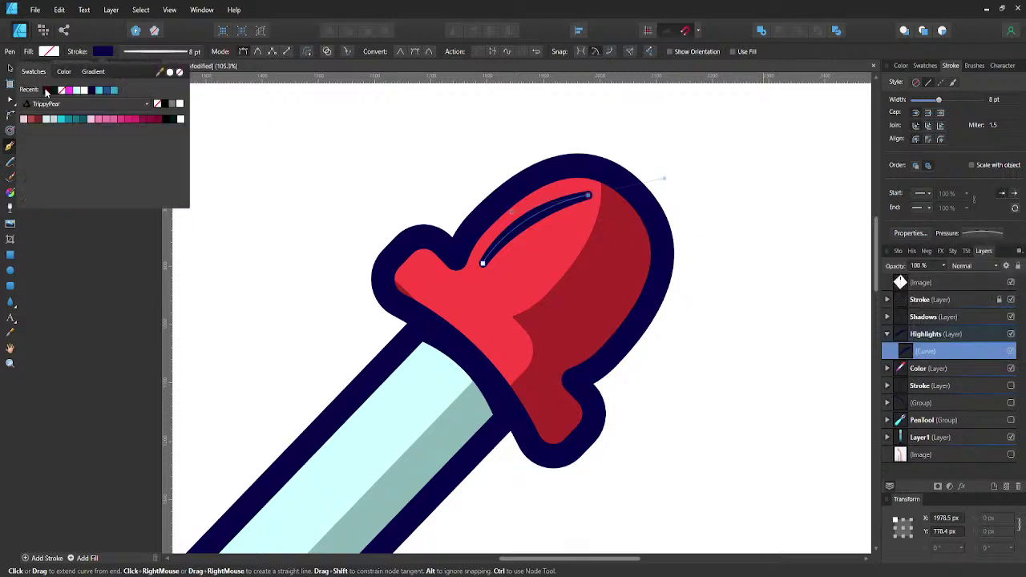
pyautogui.click(53, 89)
pyautogui.click(65, 72)
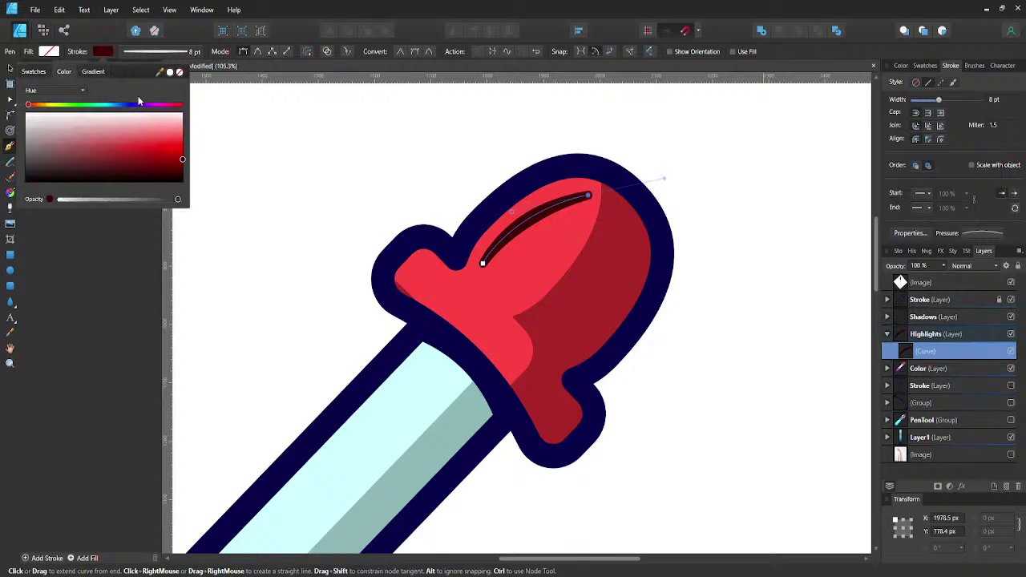
pyautogui.click(179, 130)
pyautogui.moveTo(179, 130); pyautogui.dragTo(178, 126)
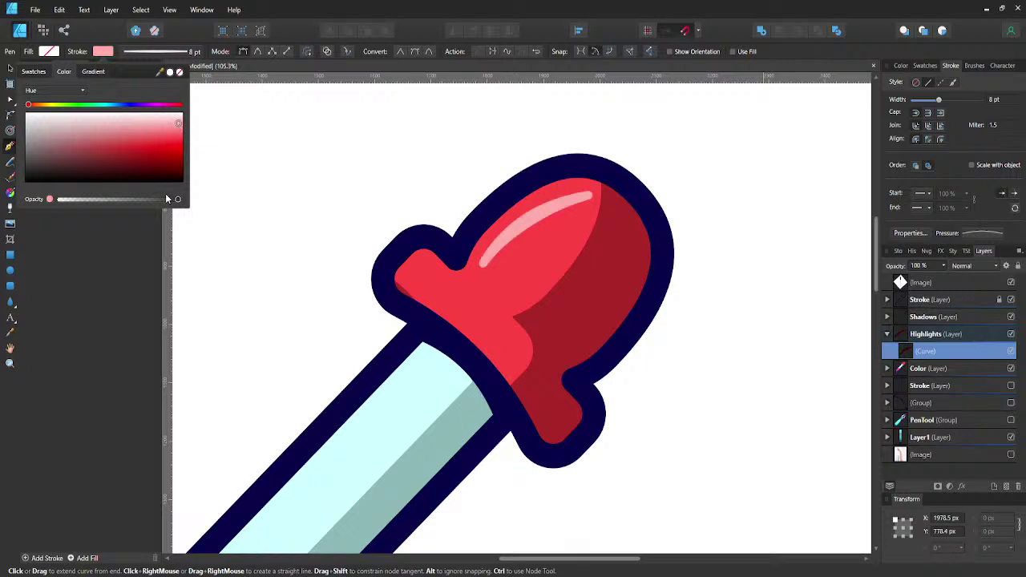
pyautogui.click(180, 118)
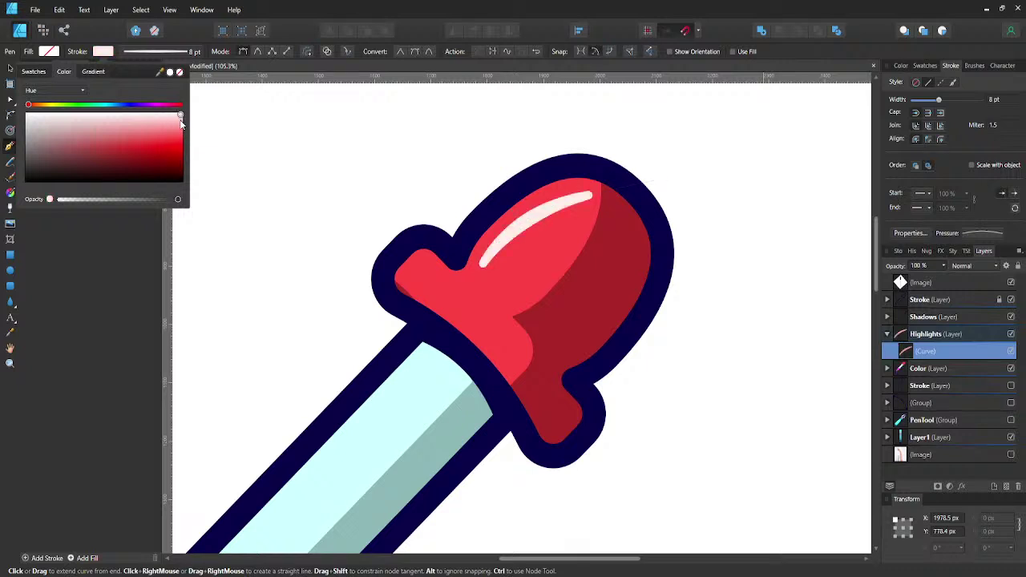
pyautogui.click(181, 124)
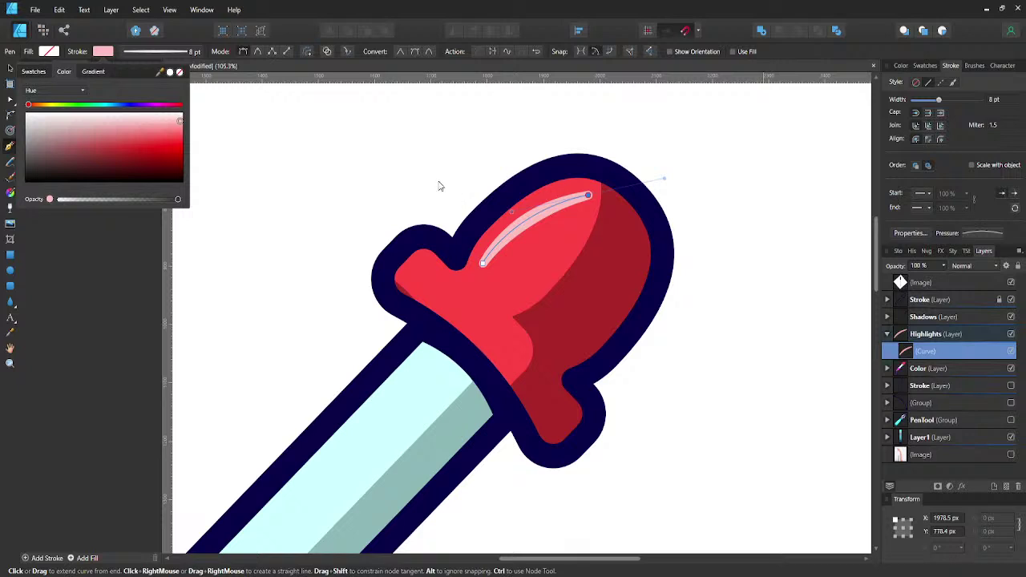
pyautogui.press('Escape')
# - Draw a highlight line along the tube, thicker in the middle via the pressure profile
pyautogui.press('v')
pyautogui.hotkey('ctrl', 'd')
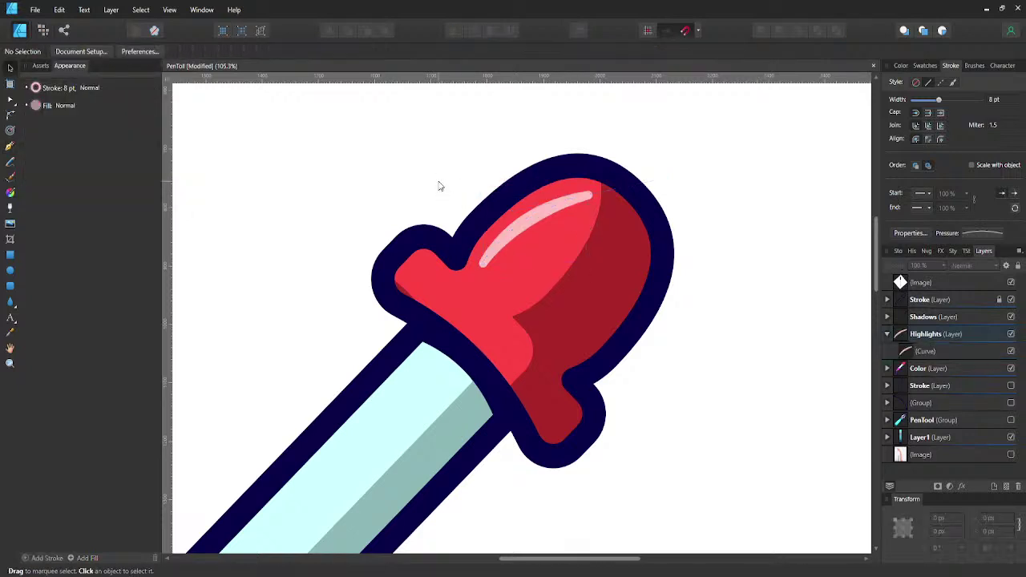
pyautogui.scroll(-5, 440, 186)
pyautogui.scroll(5, 469, 265)
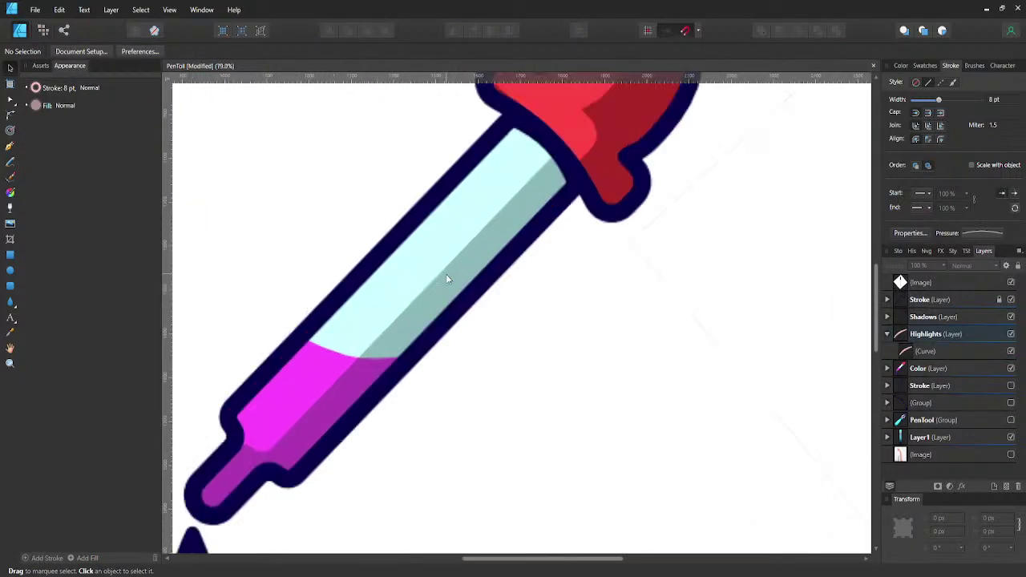
pyautogui.press('p')
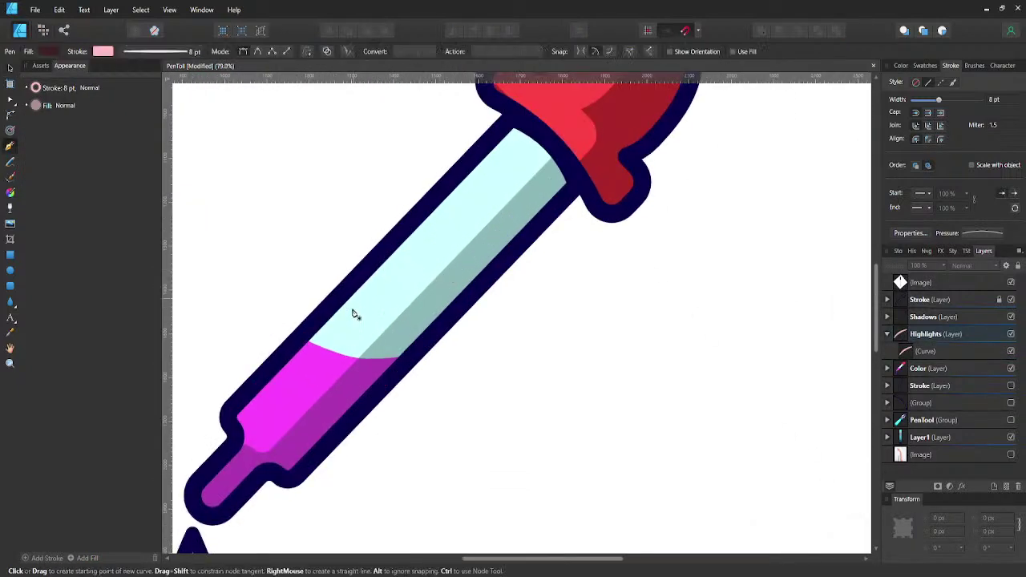
pyautogui.click(292, 387)
pyautogui.click(506, 158)
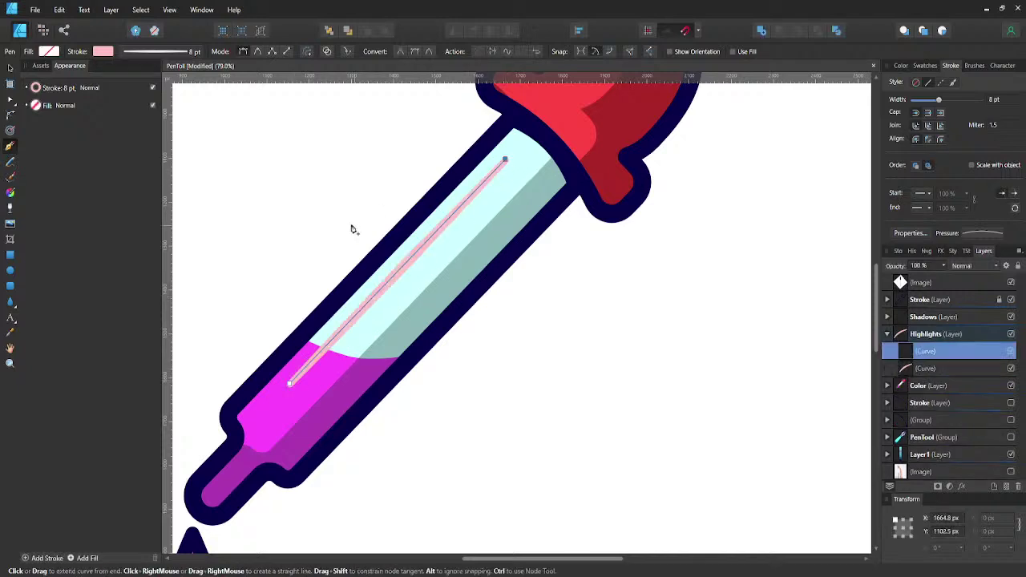
pyautogui.click(979, 233)
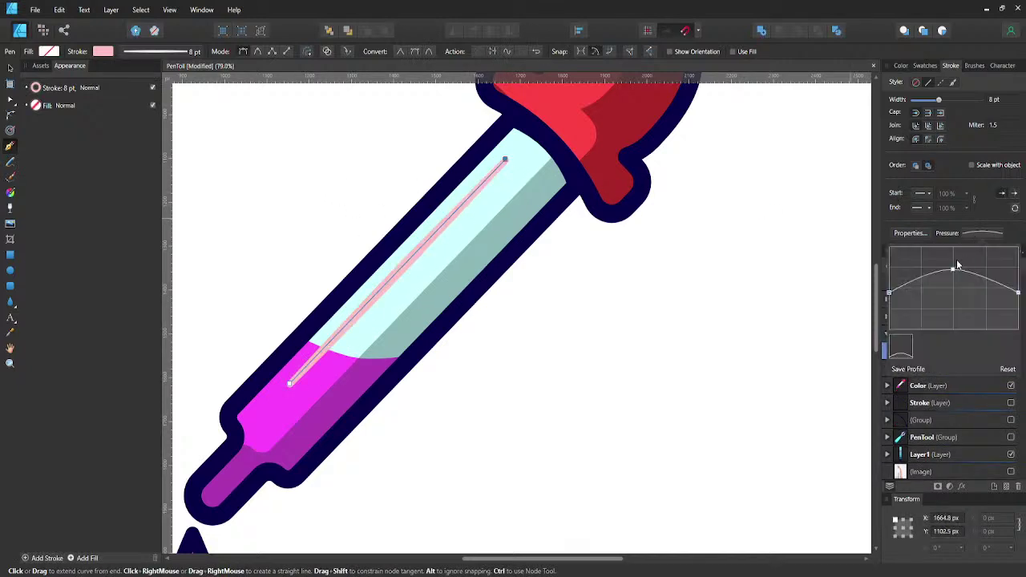
pyautogui.moveTo(958, 264); pyautogui.dragTo(957, 252)
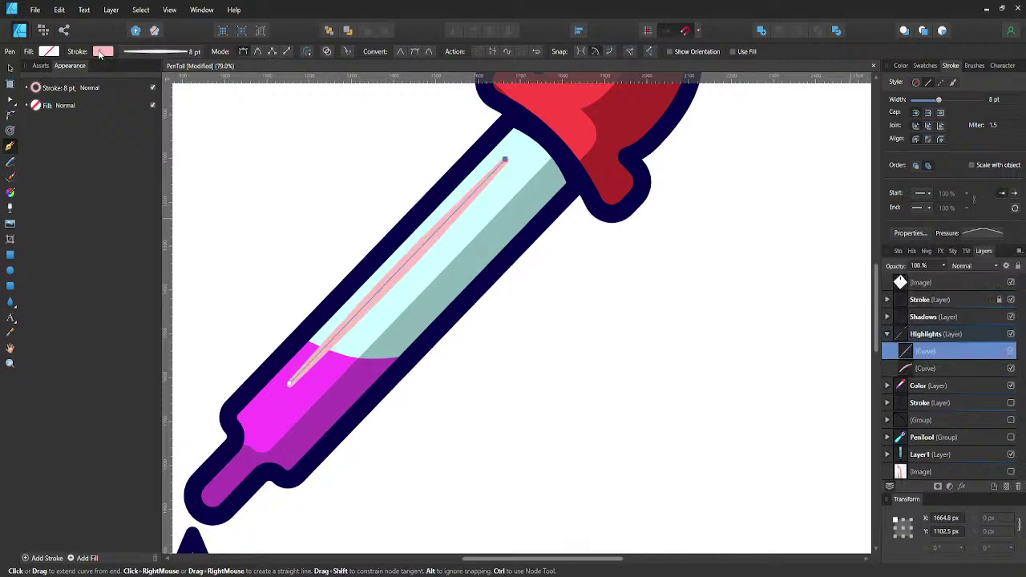
# - Set the tube highlight stroke to pure white using the Lightness model, then deselect
pyautogui.click(49, 51)
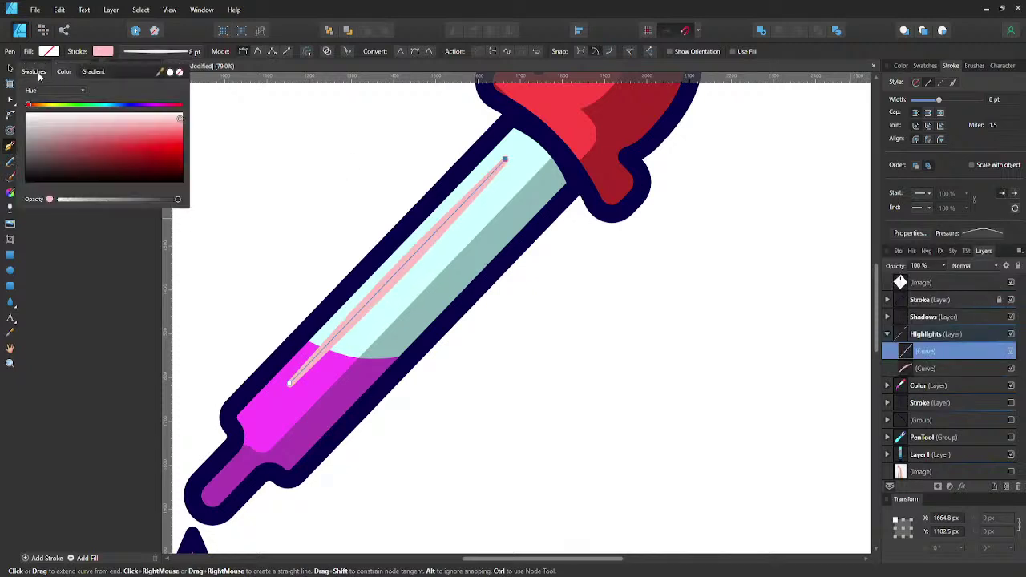
pyautogui.click(36, 72)
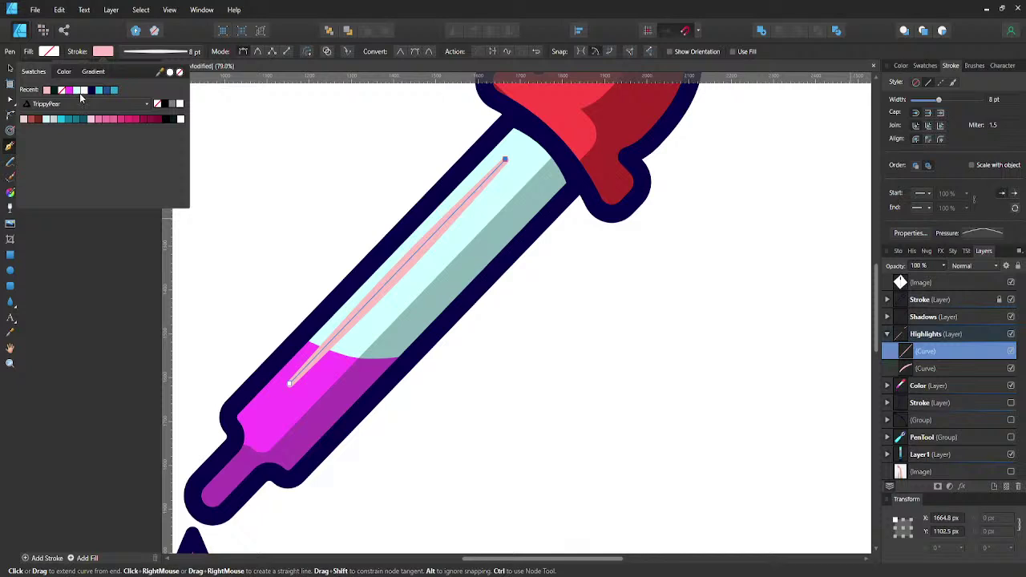
pyautogui.click(77, 89)
pyautogui.click(62, 72)
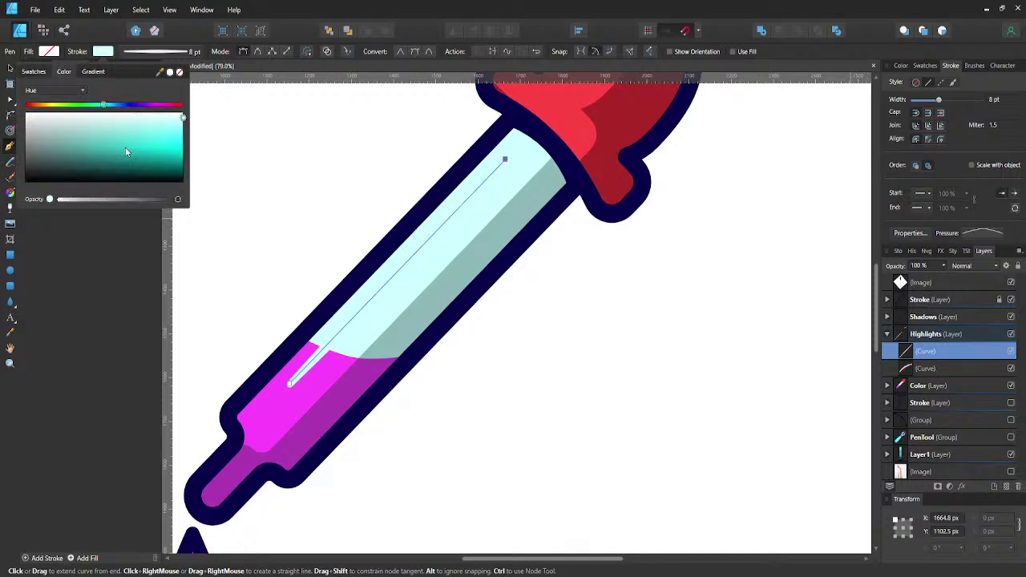
pyautogui.click(56, 90)
pyautogui.click(51, 214)
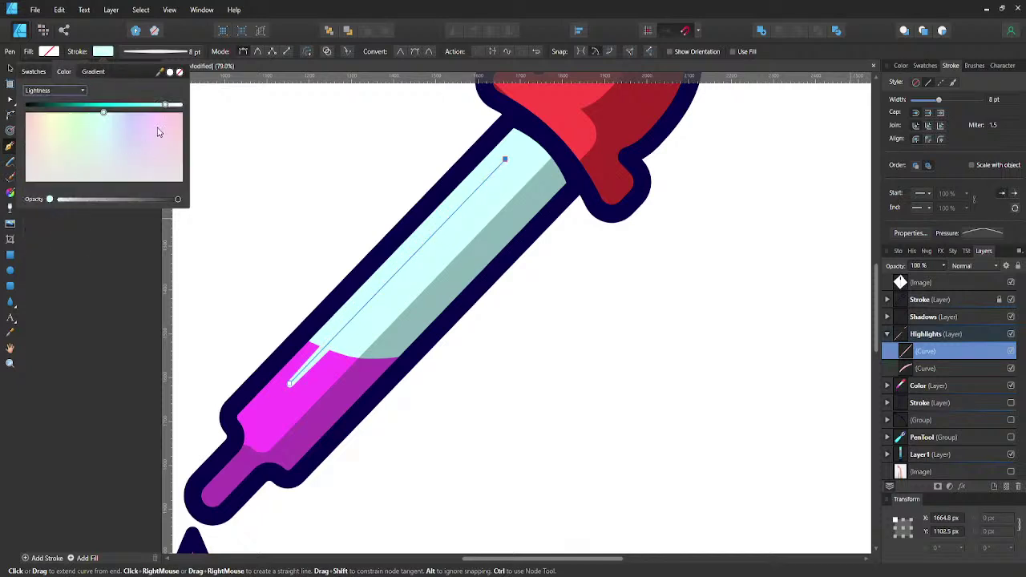
pyautogui.click(176, 105)
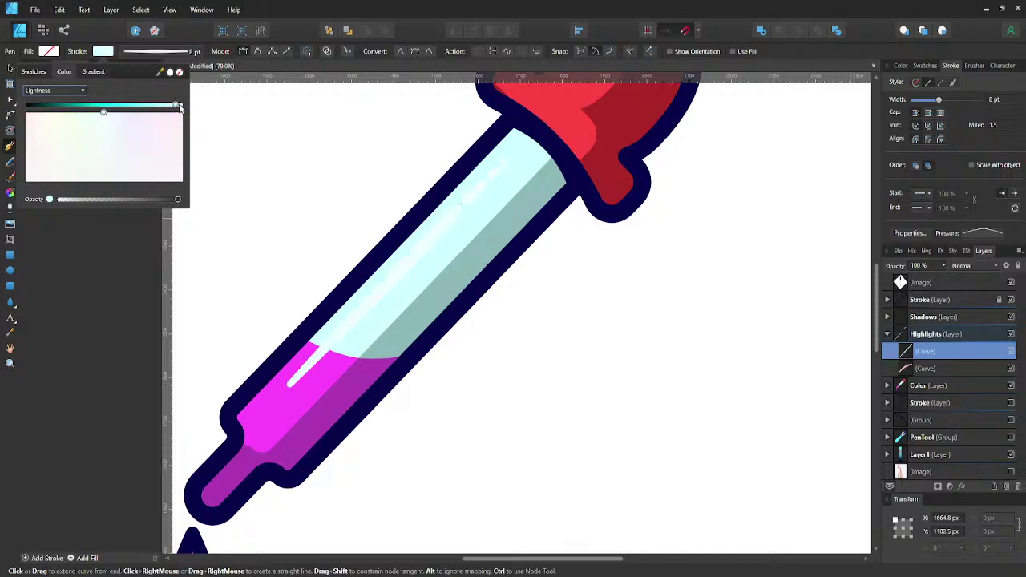
pyautogui.click(180, 106)
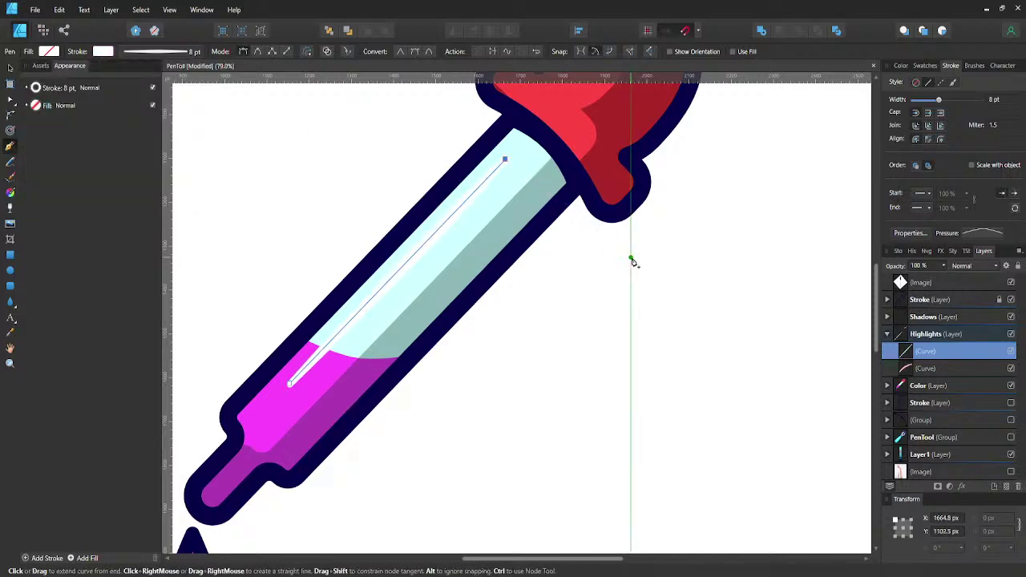
pyautogui.press('v')
pyautogui.click(619, 278)
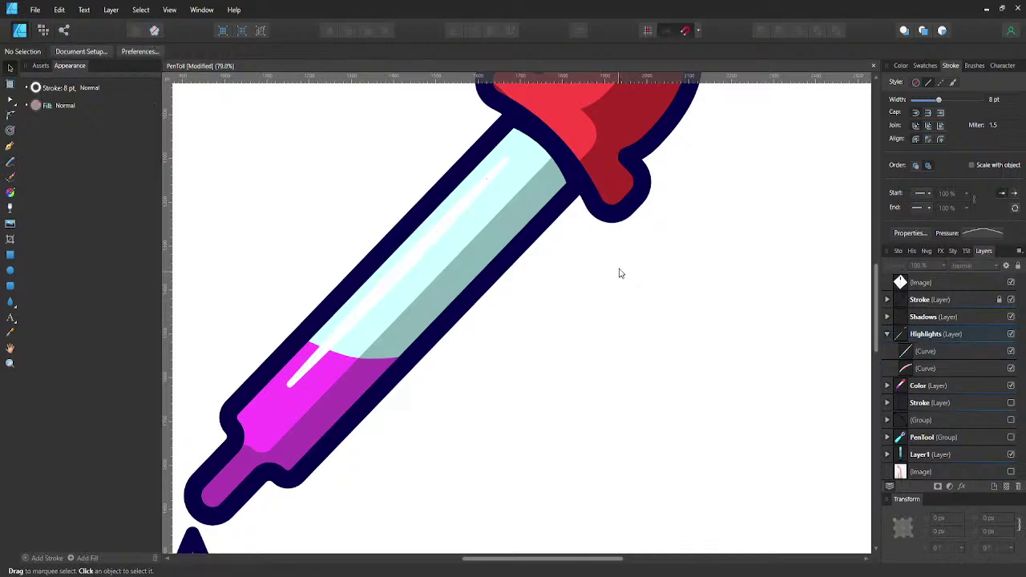
pyautogui.scroll(-3, 619, 274)
pyautogui.scroll(1, 649, 241)
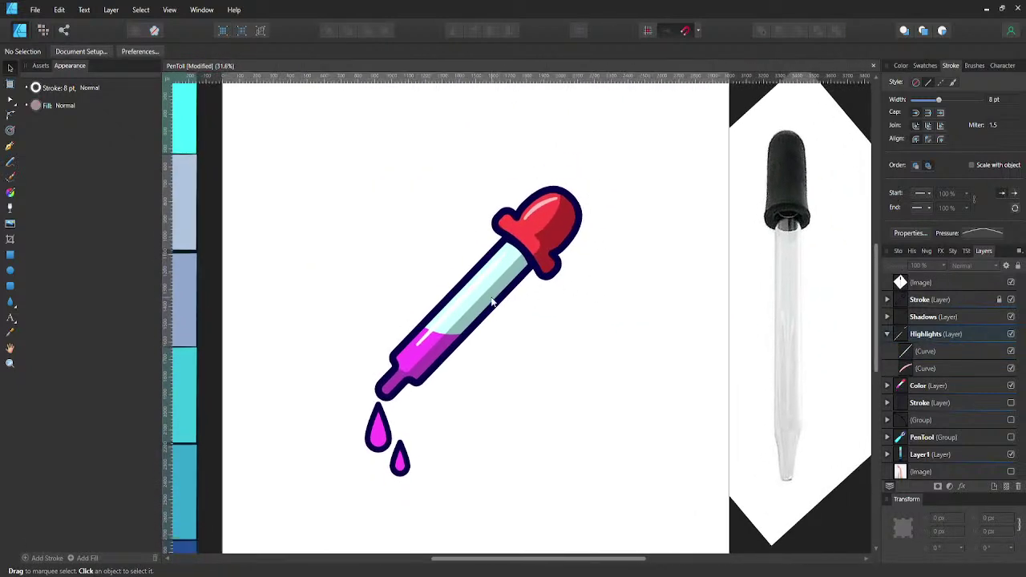
pyautogui.scroll(-1, 492, 302)
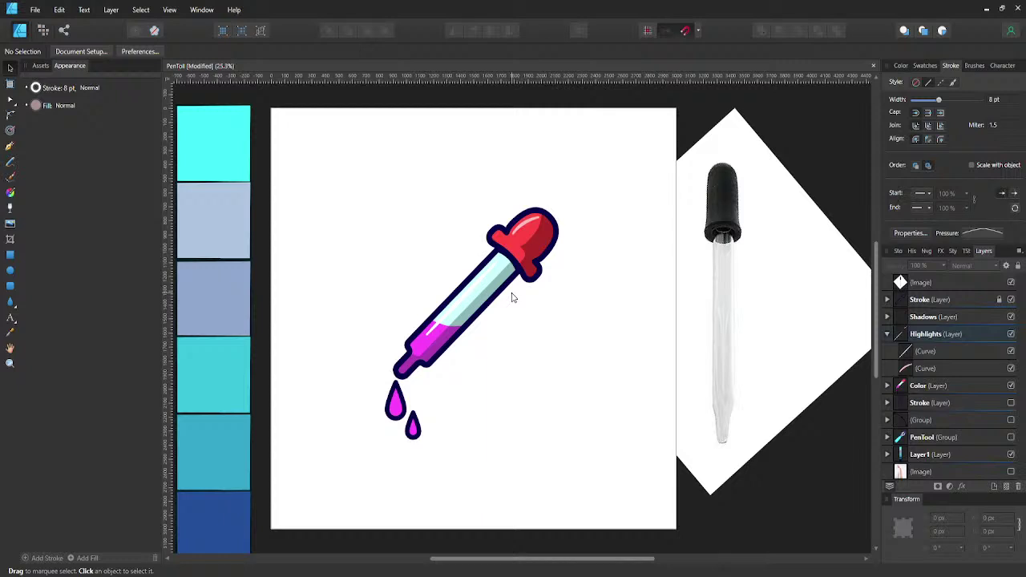
pyautogui.hscroll(-2, 513, 298)
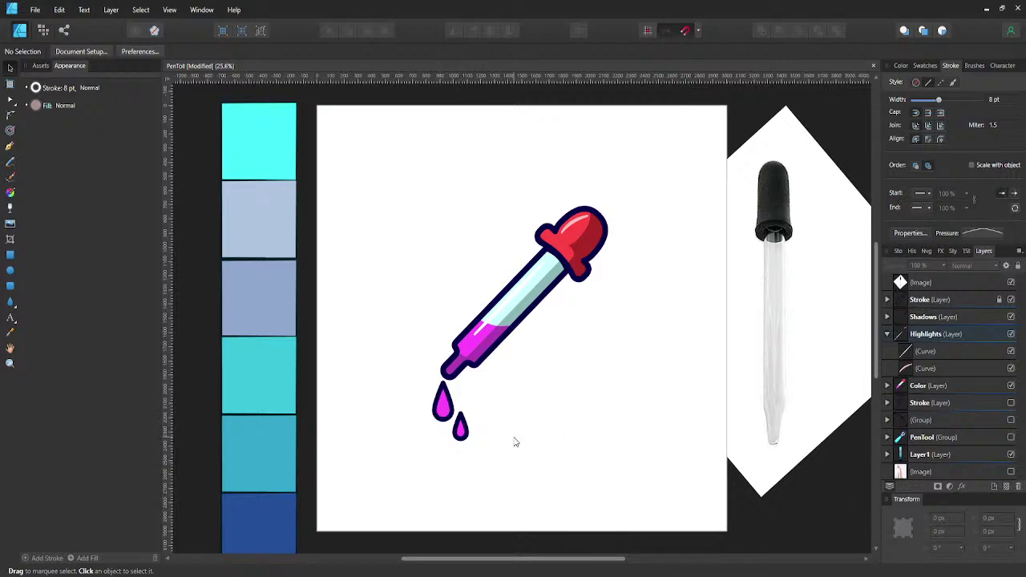
# - Draw a curved highlight down the large drop's left side with a 4 pt stroke
pyautogui.press('p')
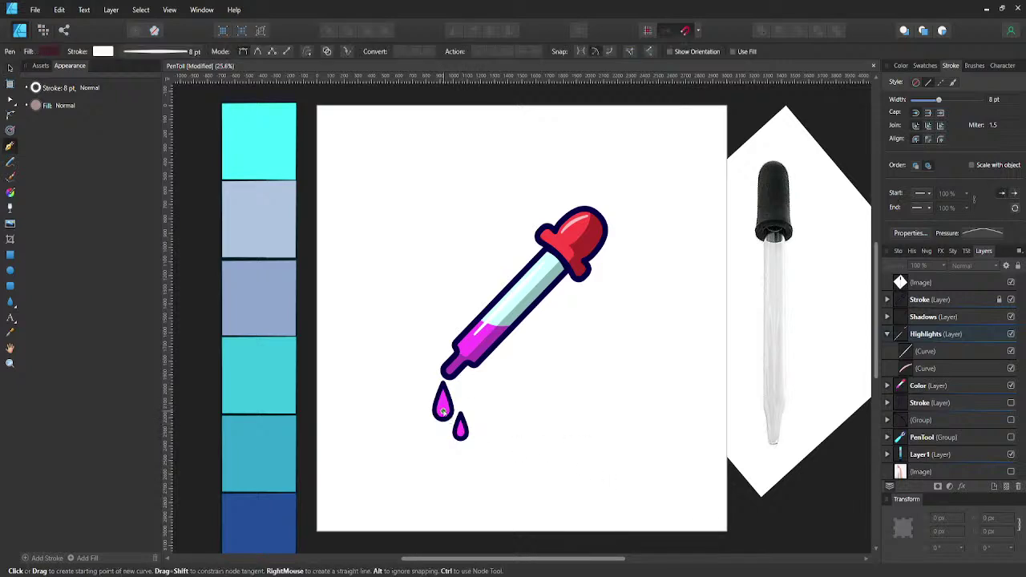
pyautogui.scroll(5, 446, 409)
pyautogui.scroll(3, 446, 407)
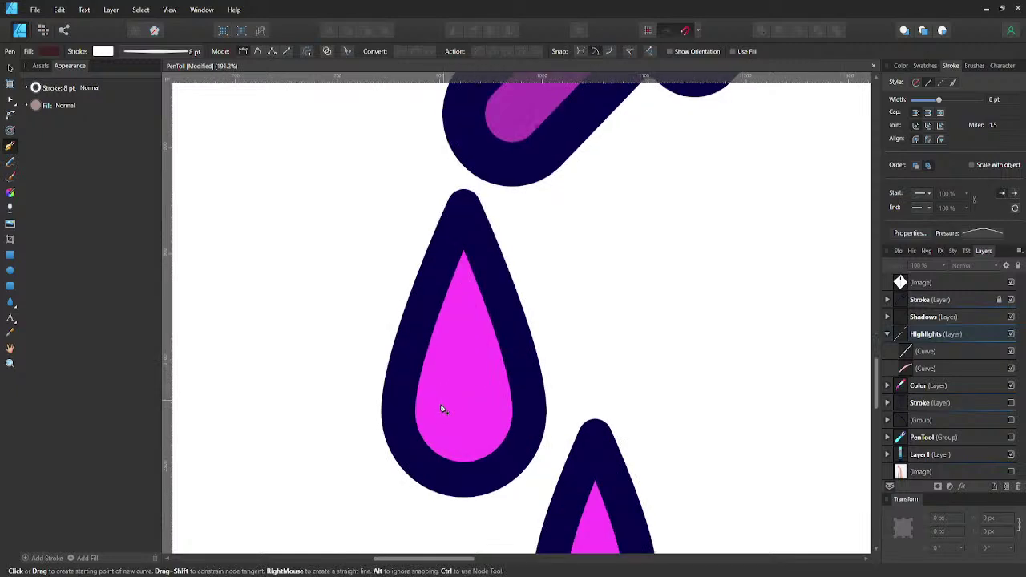
pyautogui.click(441, 408)
pyautogui.moveTo(457, 313); pyautogui.dragTo(469, 294)
pyautogui.click(177, 53)
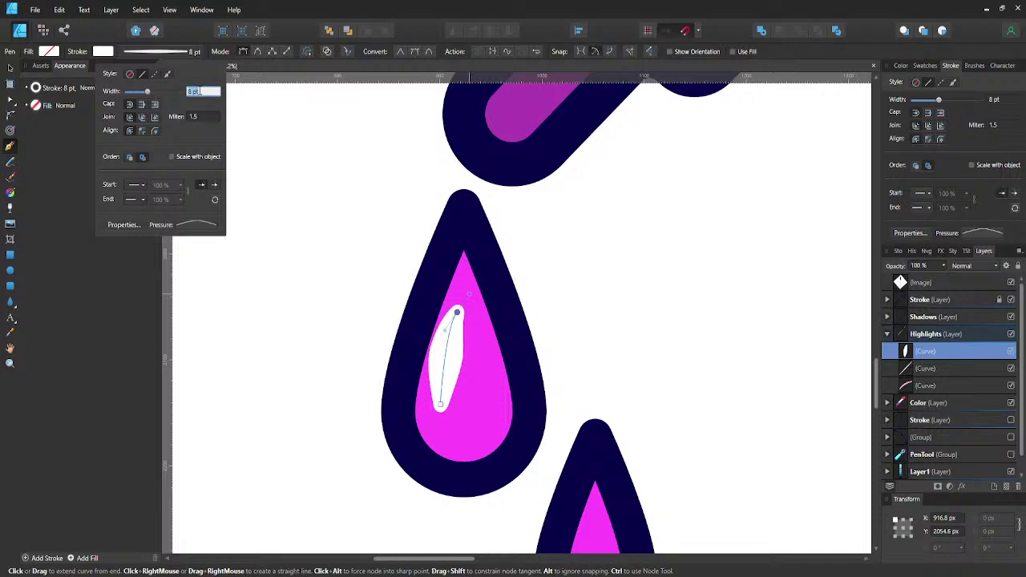
pyautogui.write('4')
pyautogui.press('Return')
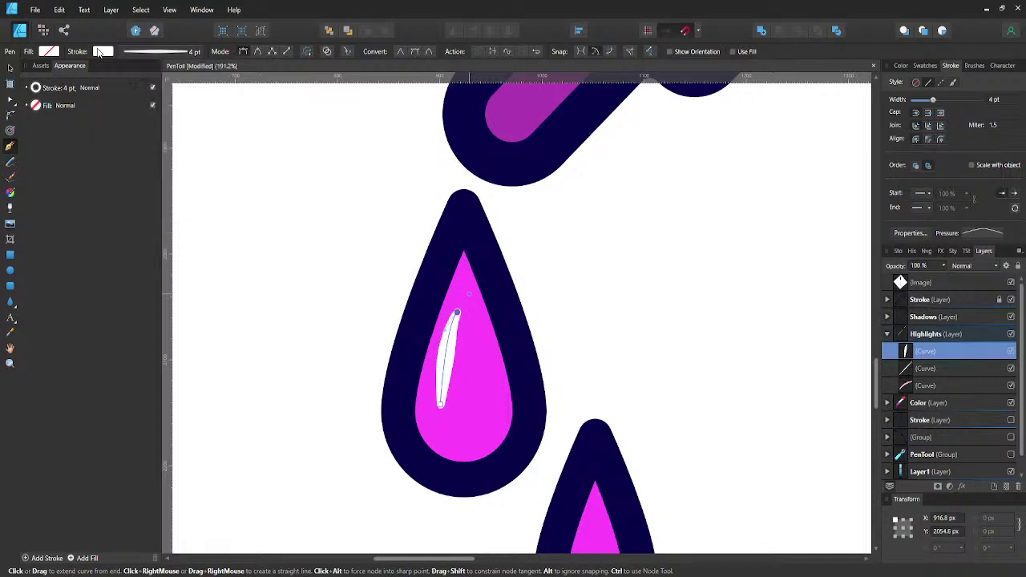
# - Make the drop highlight near-white and semi-transparent
pyautogui.click(101, 51)
pyautogui.click(34, 71)
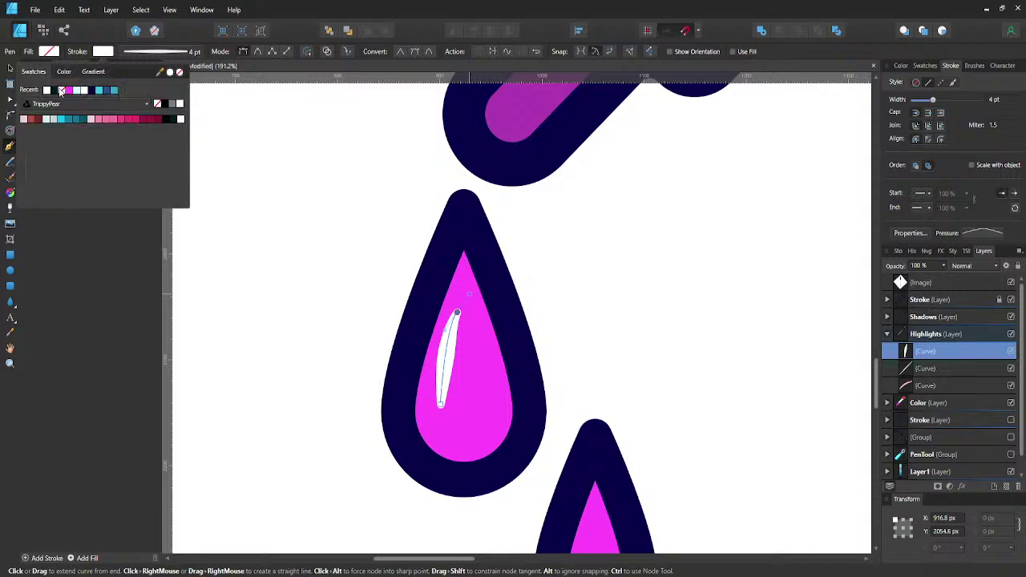
pyautogui.click(61, 90)
pyautogui.click(67, 75)
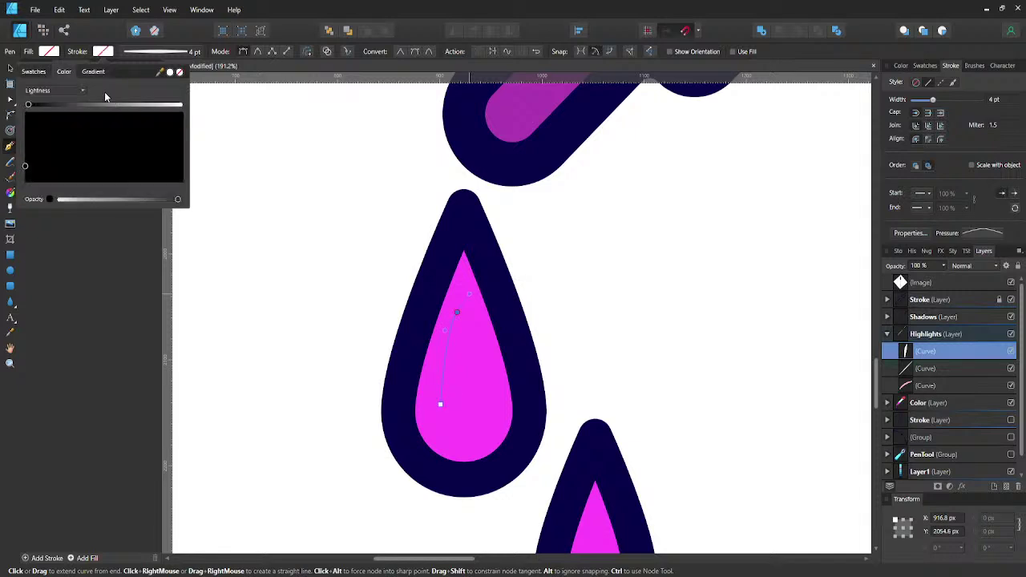
pyautogui.click(35, 72)
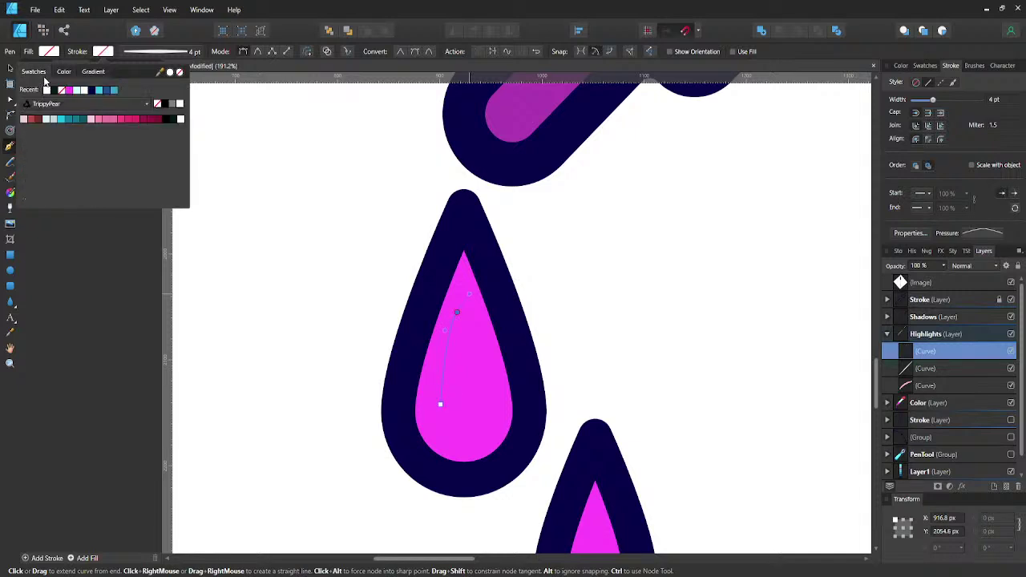
pyautogui.click(69, 90)
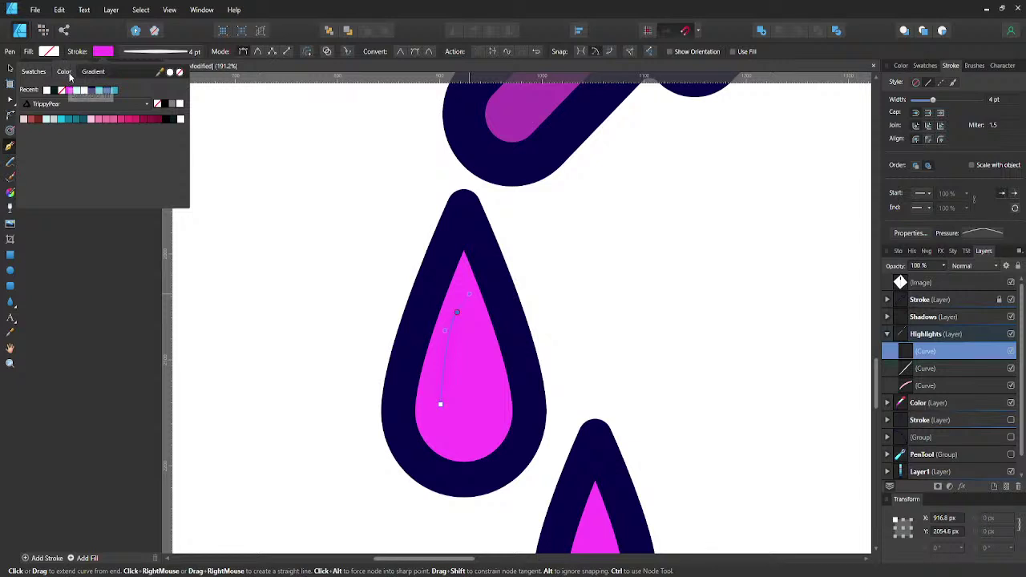
pyautogui.click(64, 72)
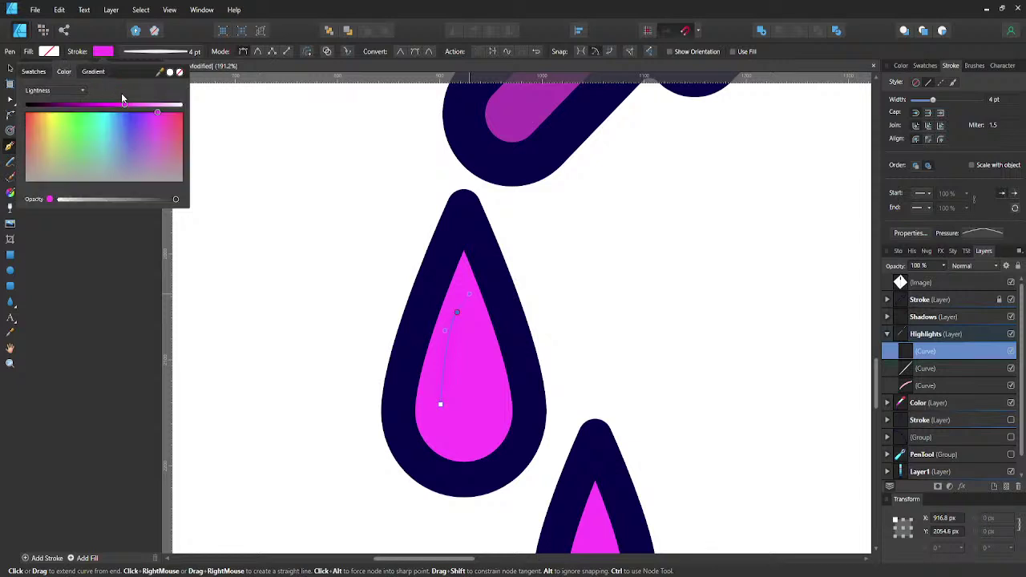
pyautogui.click(177, 105)
pyautogui.click(113, 198)
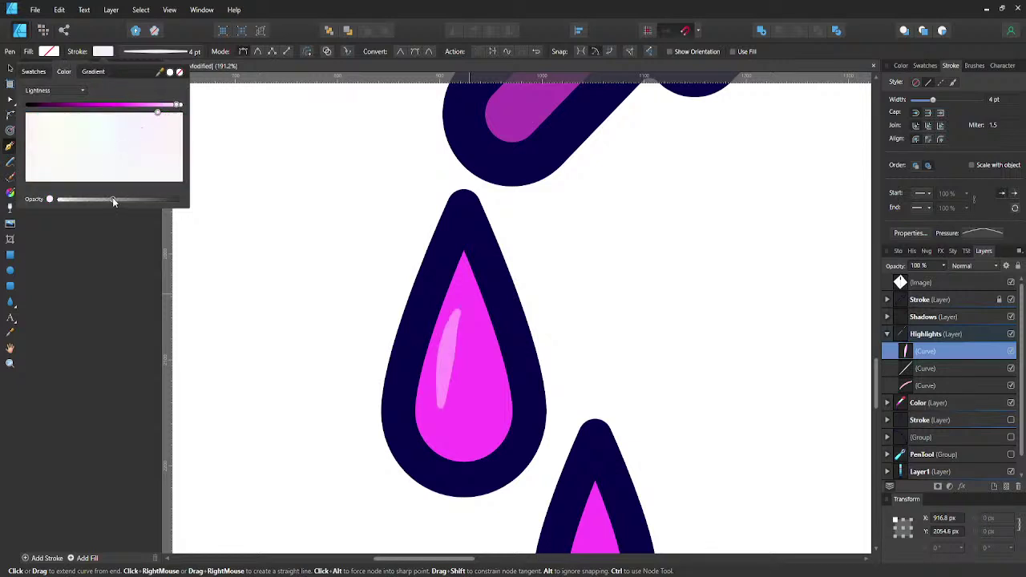
pyautogui.click(145, 199)
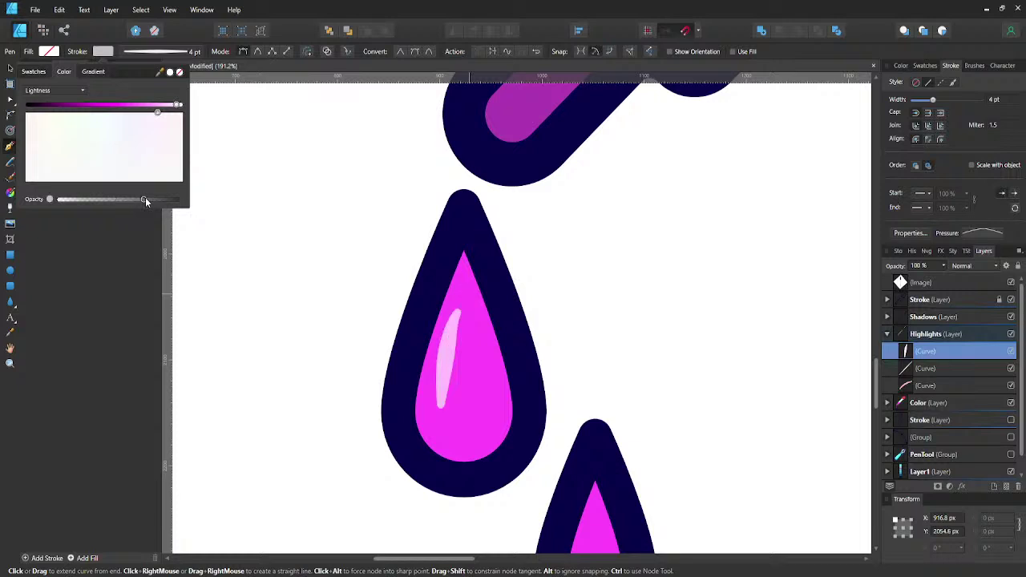
pyautogui.scroll(-2, 449, 289)
pyautogui.scroll(-3, 455, 299)
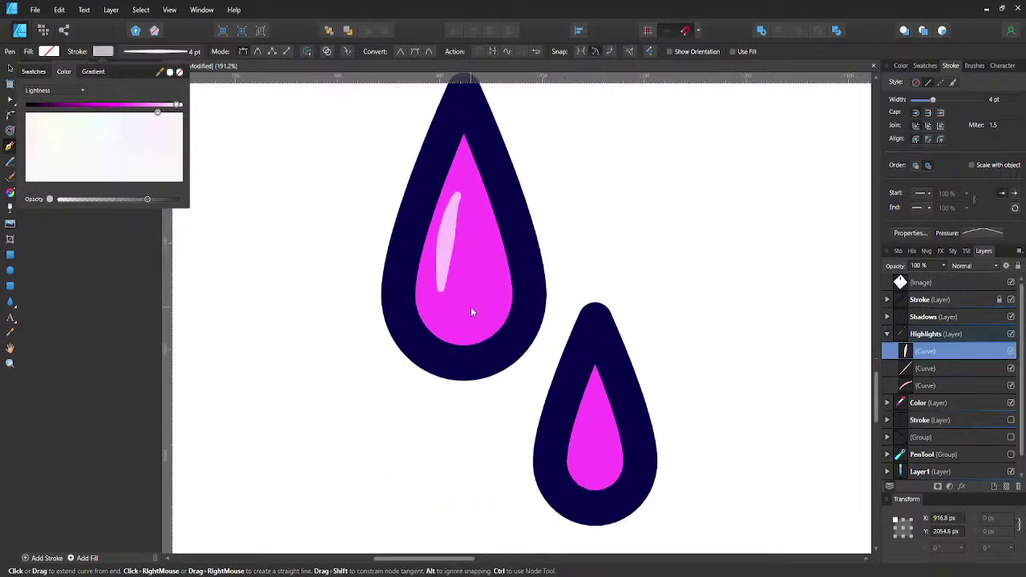
pyautogui.press('ctrl')
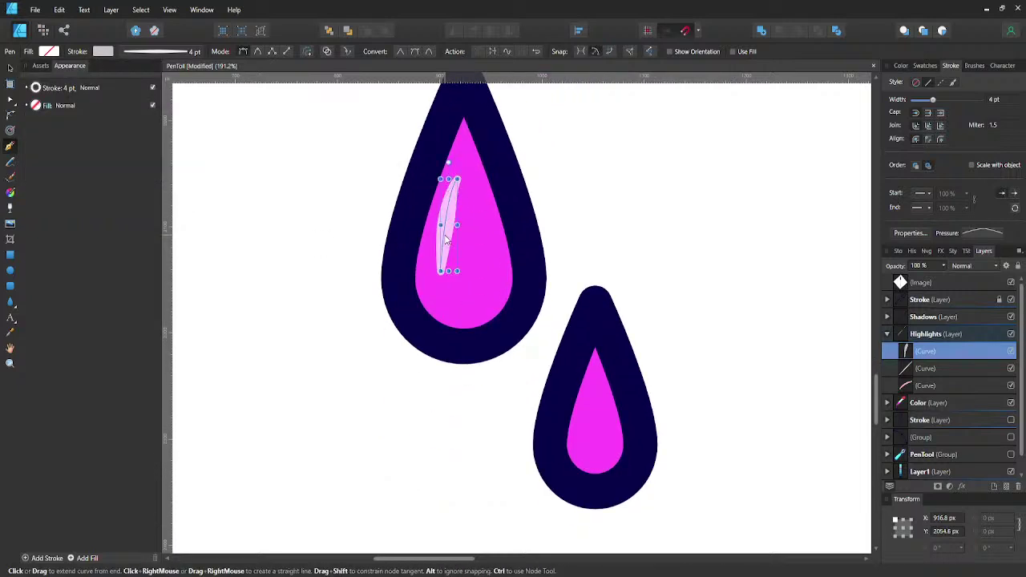
# - Clone the highlight streak onto the smaller drop and shrink it to fit
pyautogui.press('v')
pyautogui.moveTo(440, 271); pyautogui.dragTo(589, 437)
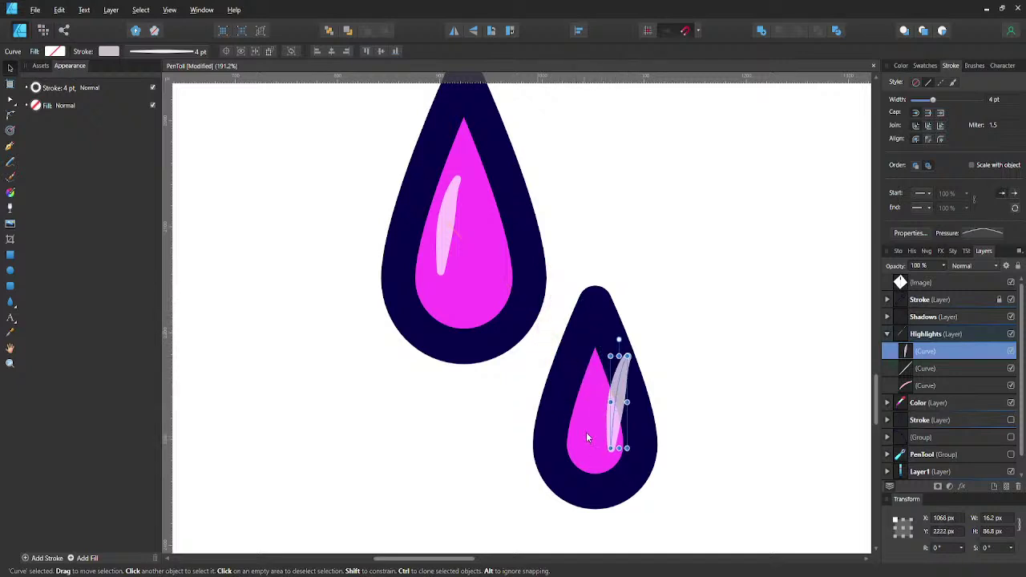
pyautogui.keyDown('shift'); pyautogui.click(628, 358); pyautogui.keyUp('shift')
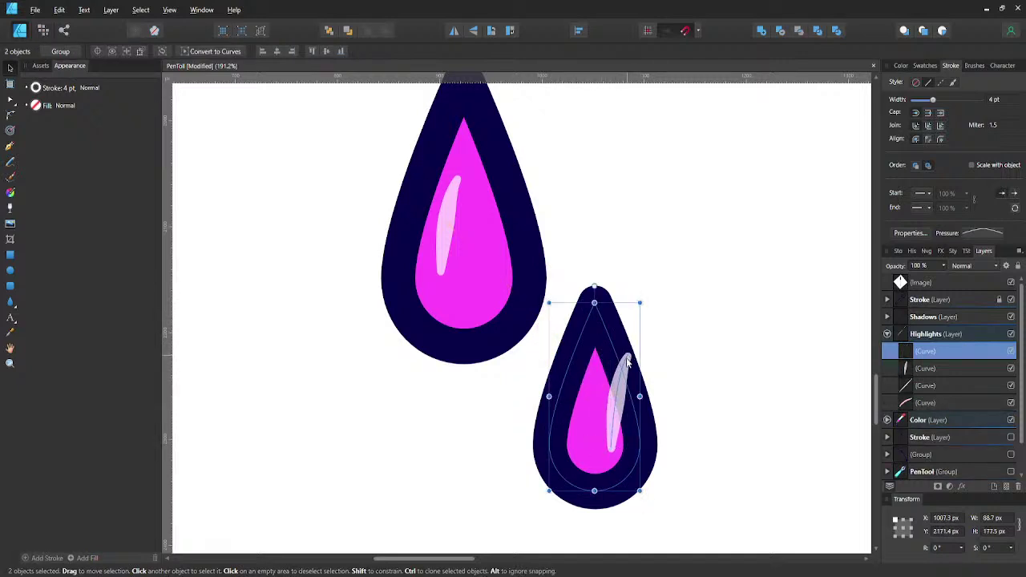
pyautogui.click(627, 361)
pyautogui.moveTo(625, 361); pyautogui.dragTo(592, 428)
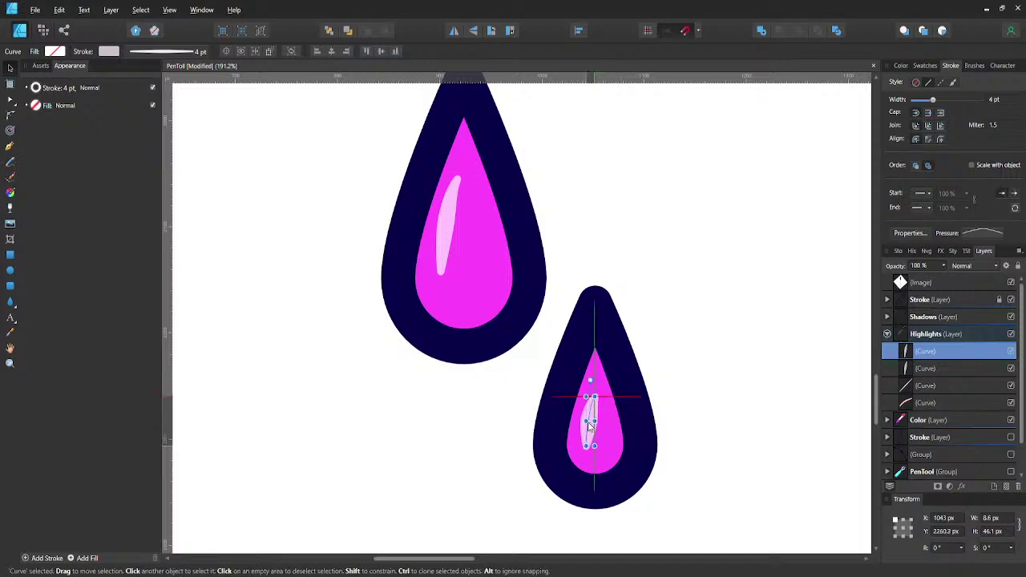
# - Set the copied streak to a 2 pt stroke and nudge it into position
pyautogui.click(177, 52)
pyautogui.doubleClick(209, 91)
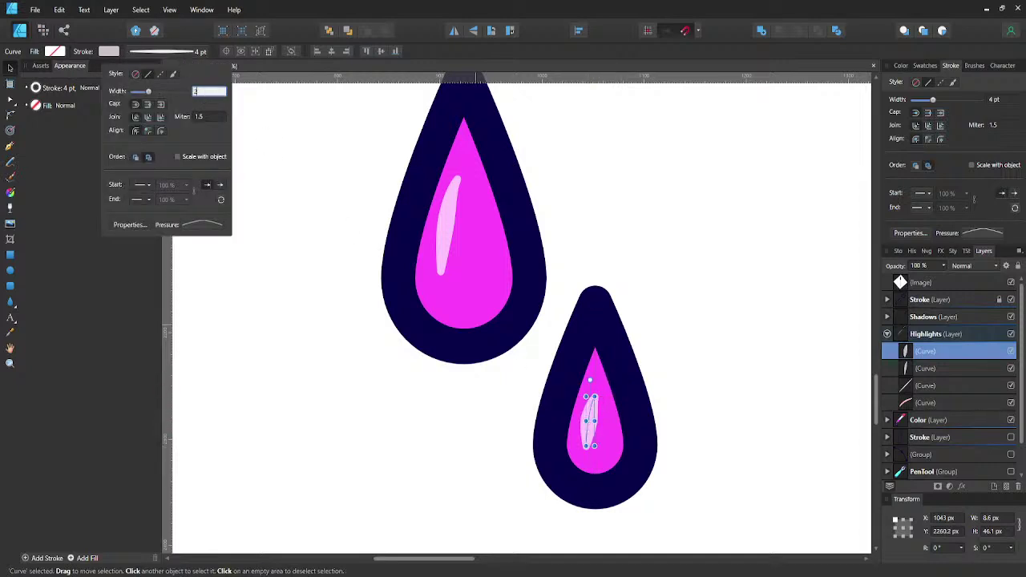
pyautogui.write('2')
pyautogui.press('Return')
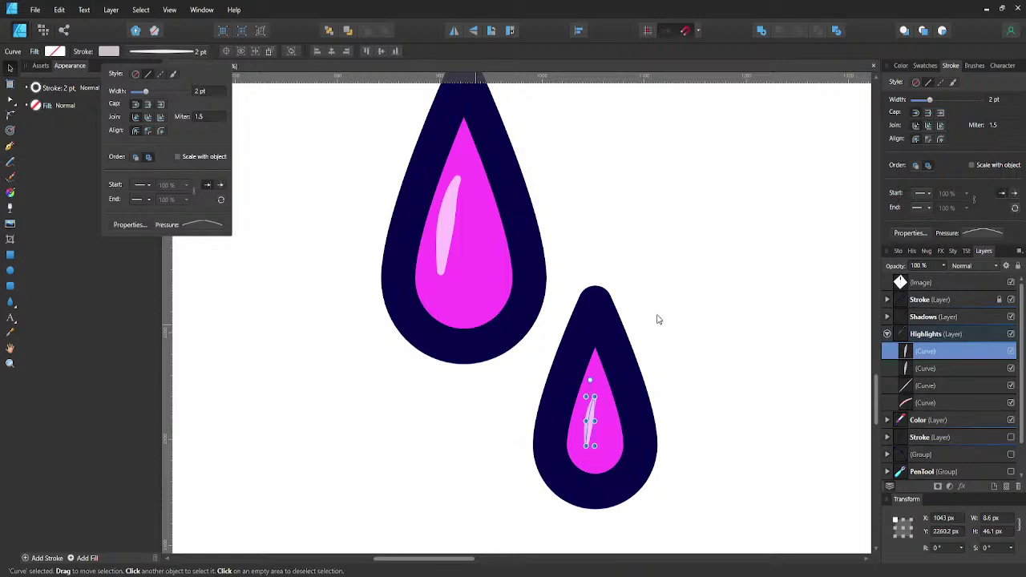
pyautogui.hotkey('shift', 'Left')
pyautogui.hotkey('shift', 'Left')
pyautogui.hotkey('shift', 'Right')
pyautogui.hotkey('shift', 'Right')
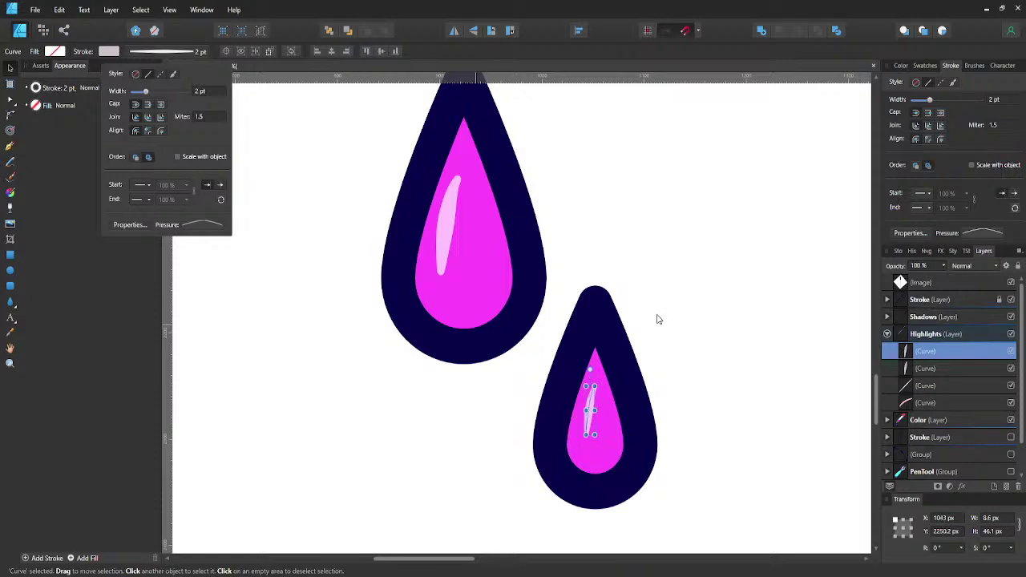
pyautogui.press('Left')
pyautogui.press('Left')
pyautogui.press('Left')
pyautogui.press('Left')
pyautogui.press('Escape')
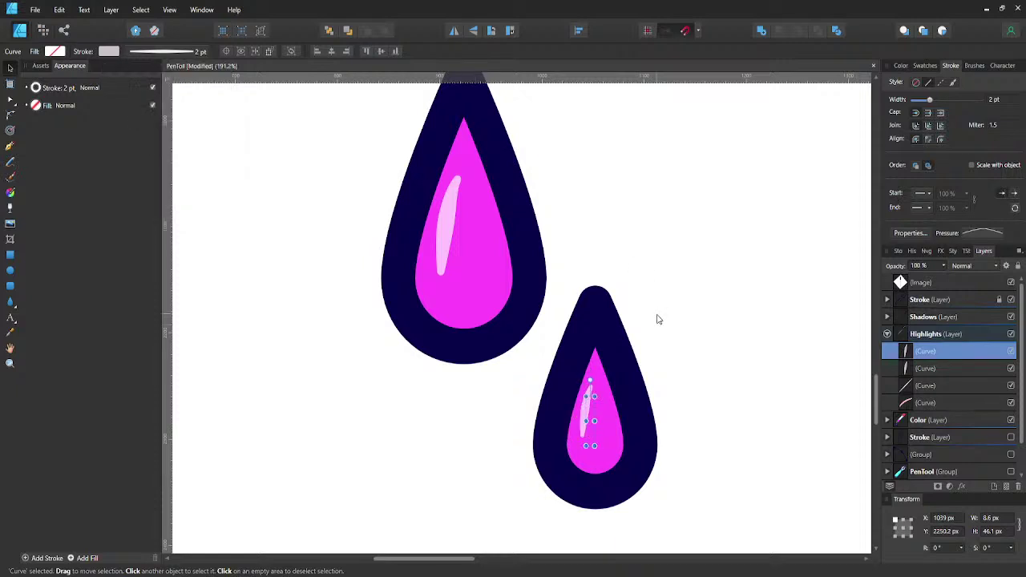
pyautogui.hotkey('ctrl', '0')
pyautogui.moveTo(708, 267); pyautogui.dragTo(627, 298)
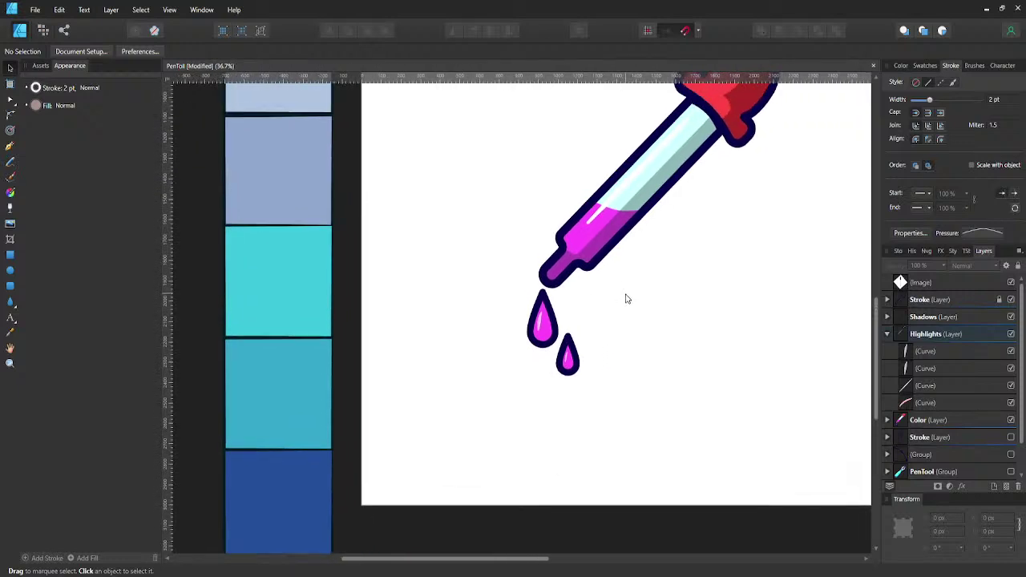
# - Save, then set the lower tear drop's outline width to 6 pt
pyautogui.hotkey('ctrl', '0')
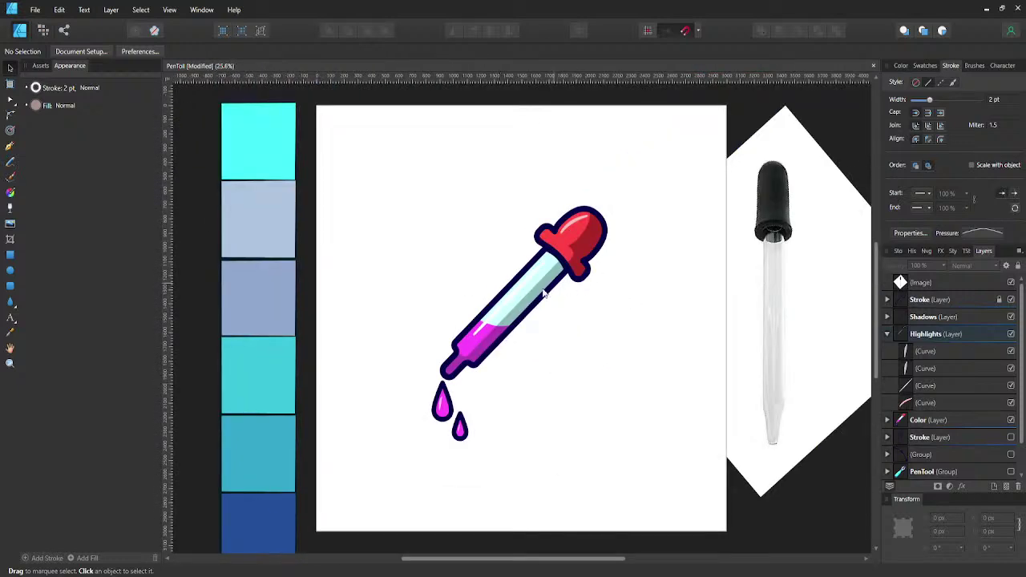
pyautogui.hotkey('ctrl', 's')
pyautogui.scroll(1, 463, 437)
pyautogui.click(469, 431)
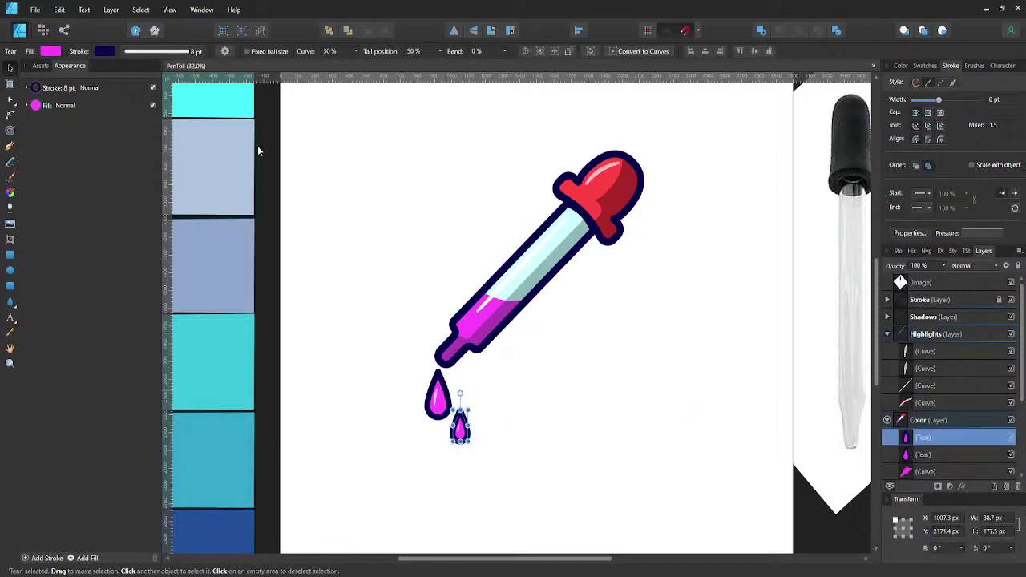
pyautogui.click(195, 52)
pyautogui.click(208, 91)
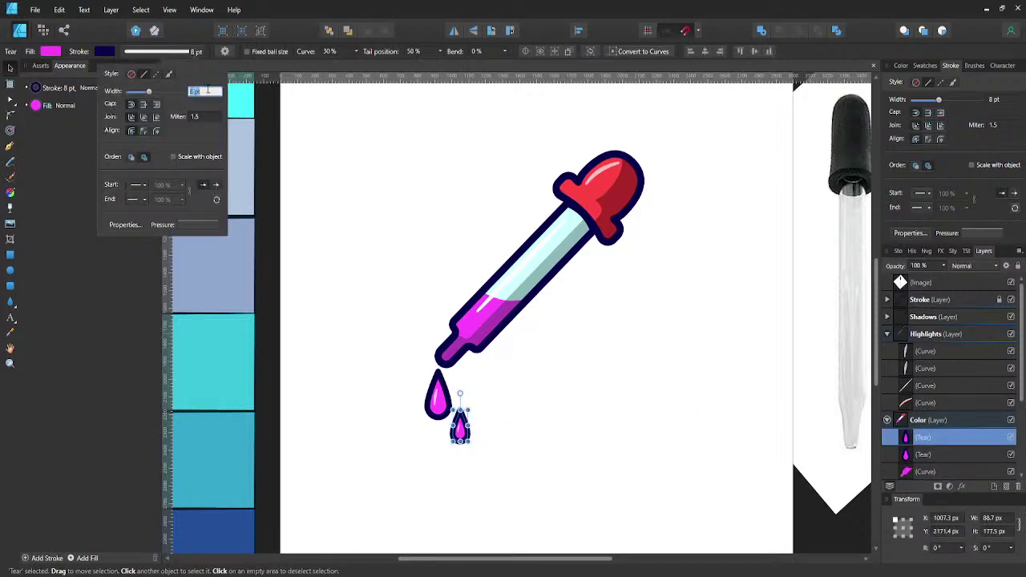
pyautogui.write('6')
pyautogui.press('Return')
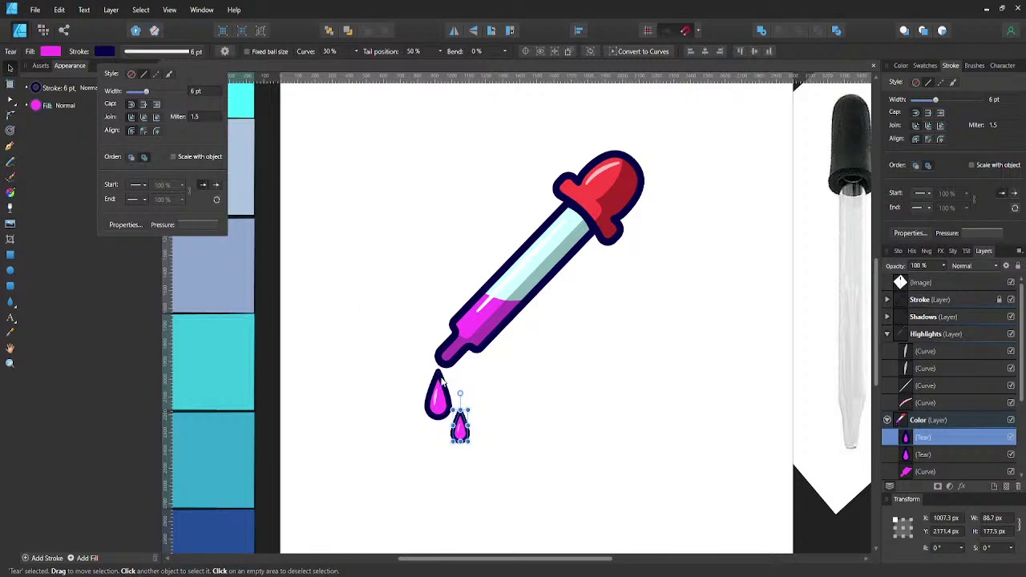
pyautogui.click(494, 390)
pyautogui.click(494, 391)
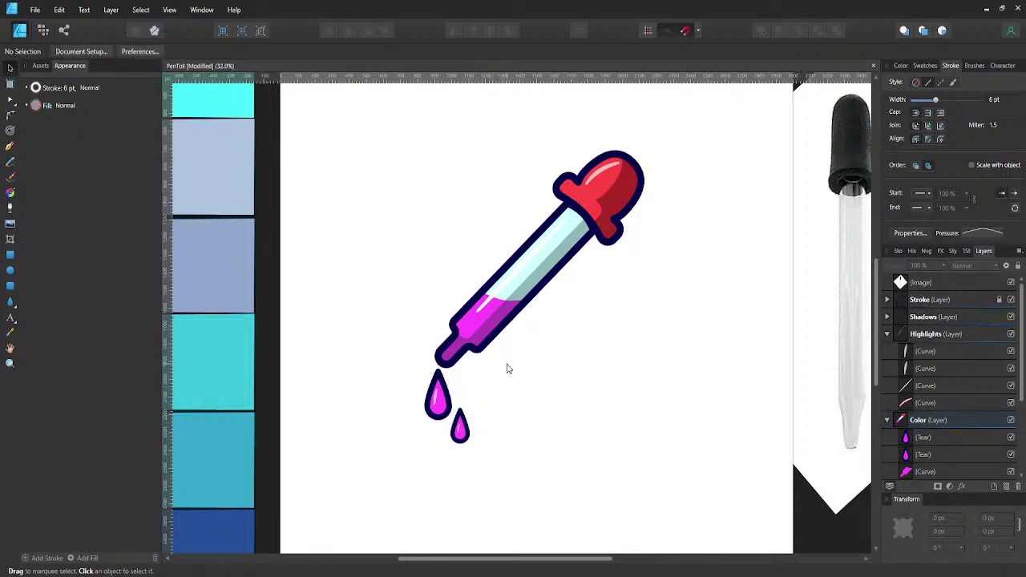
# - Set the upper tear drop's outline to 6 pt and save again
pyautogui.click(439, 394)
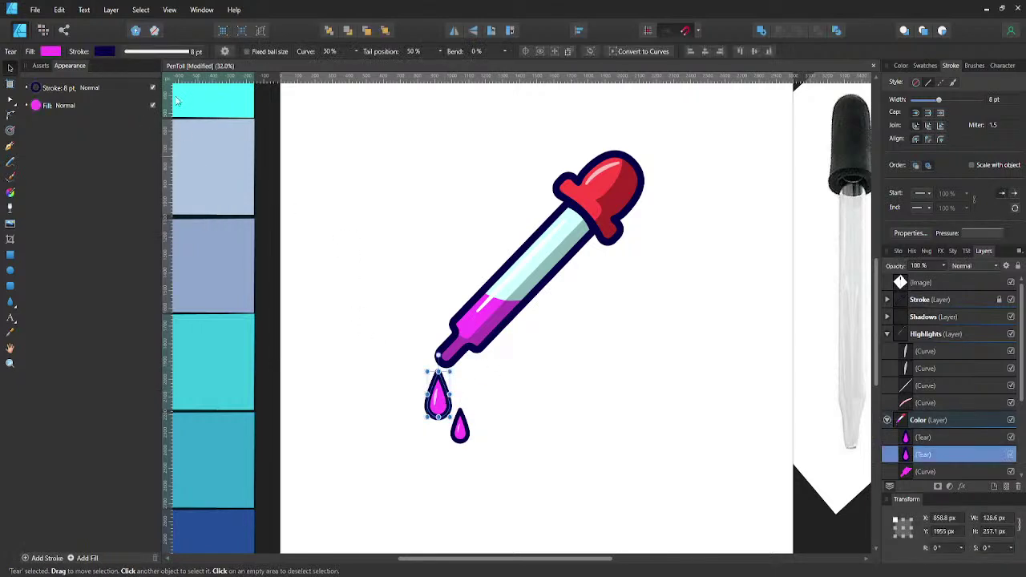
pyautogui.click(181, 55)
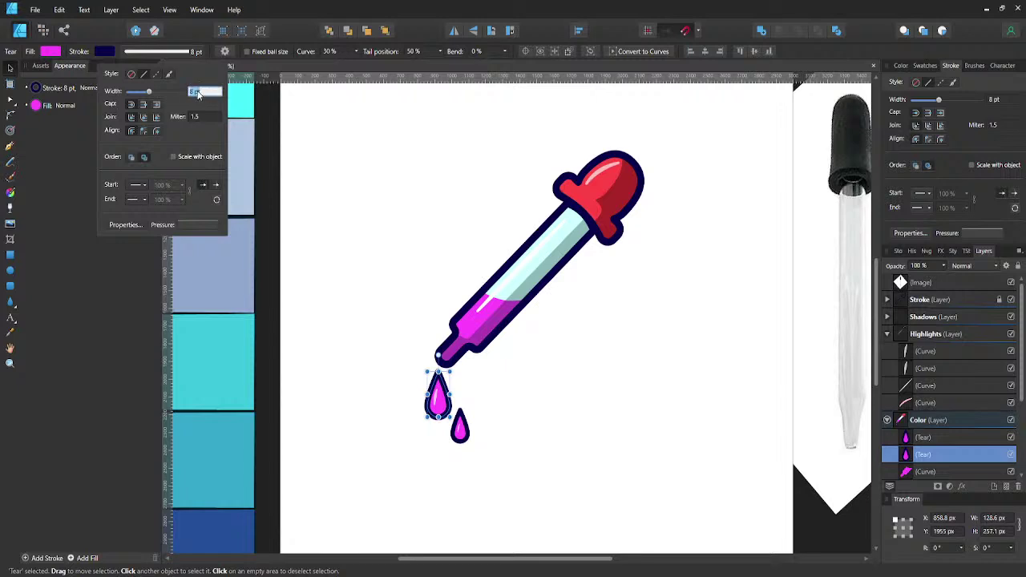
pyautogui.write('6')
pyautogui.press('Return')
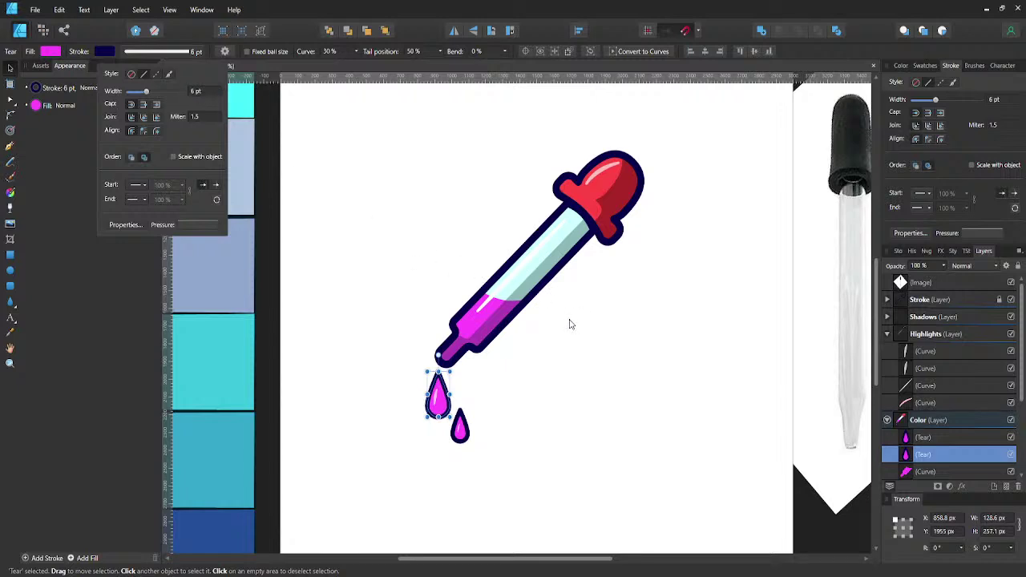
pyautogui.click(570, 324)
pyautogui.hotkey('ctrl', '0')
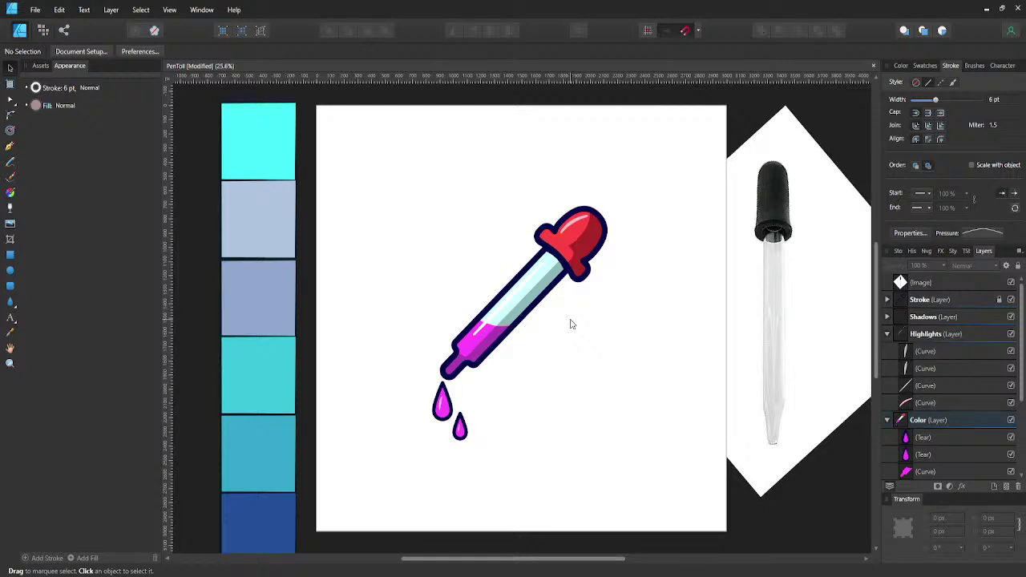
pyautogui.hotkey('ctrl', 's')
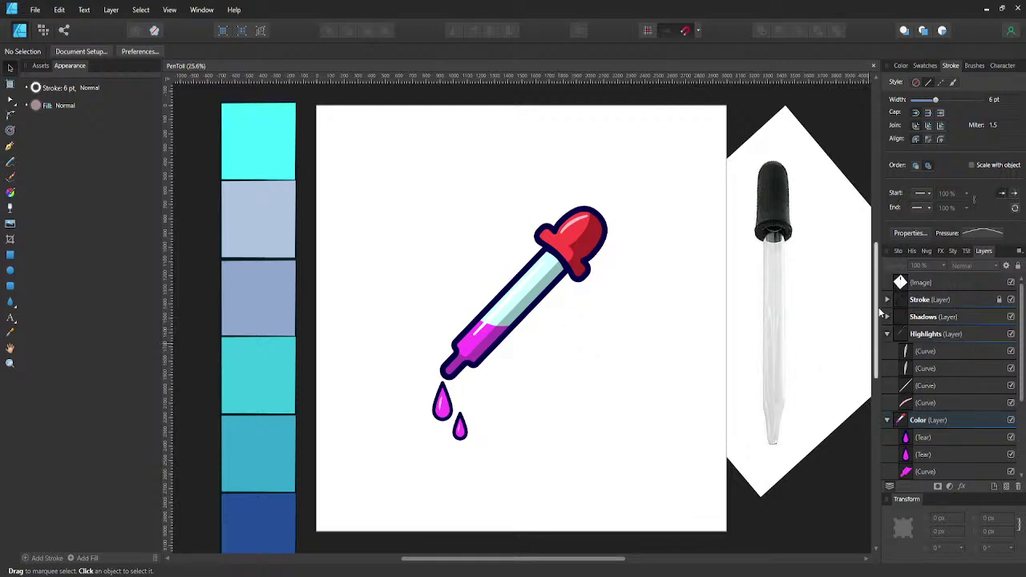
# - Select the Color through Stroke layers and group them with Ctrl+G
pyautogui.click(887, 335)
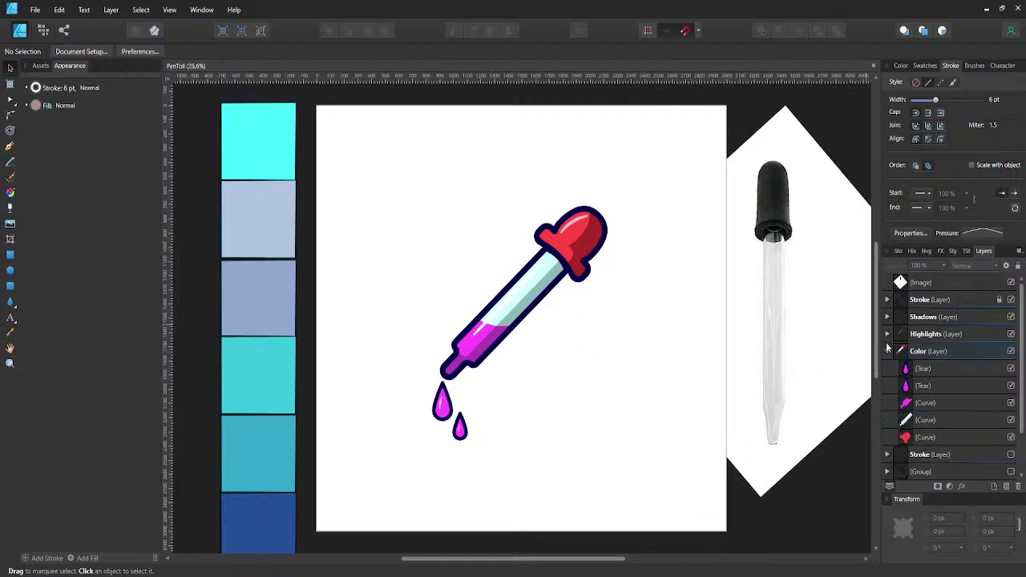
pyautogui.click(888, 351)
pyautogui.click(916, 353)
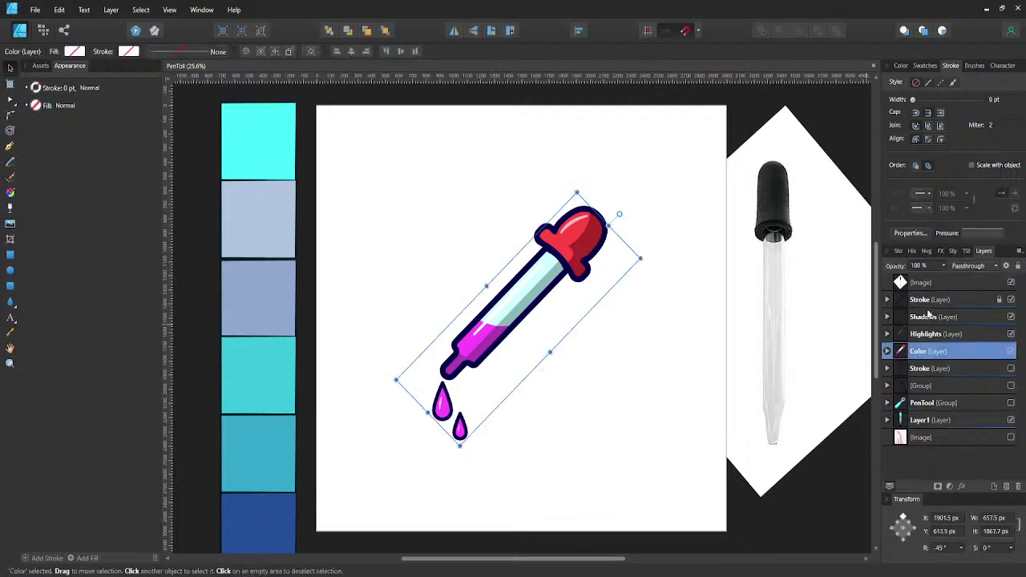
pyautogui.keyDown('shift'); pyautogui.click(932, 301); pyautogui.keyUp('shift')
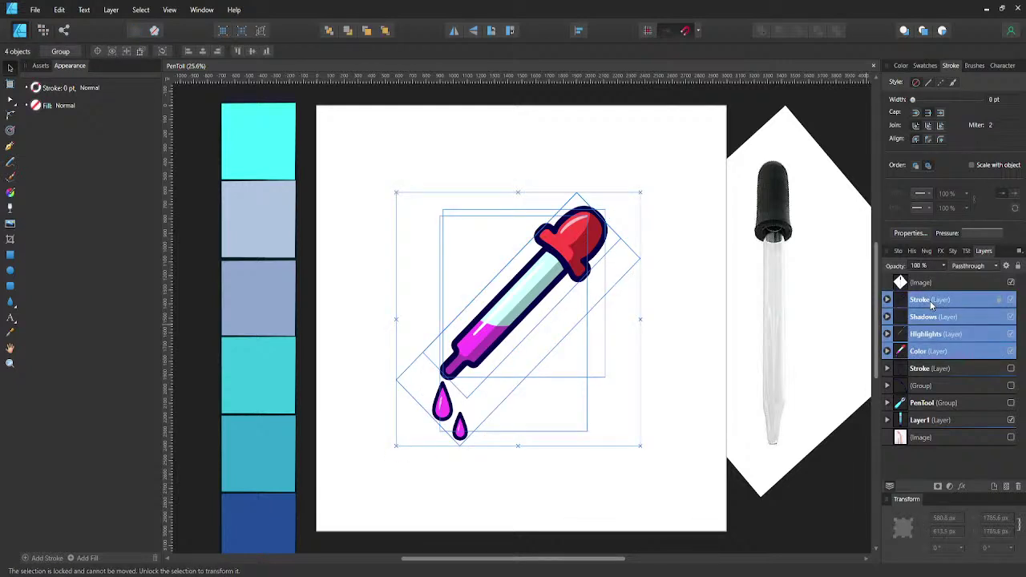
pyautogui.hotkey('ctrl', 'g')
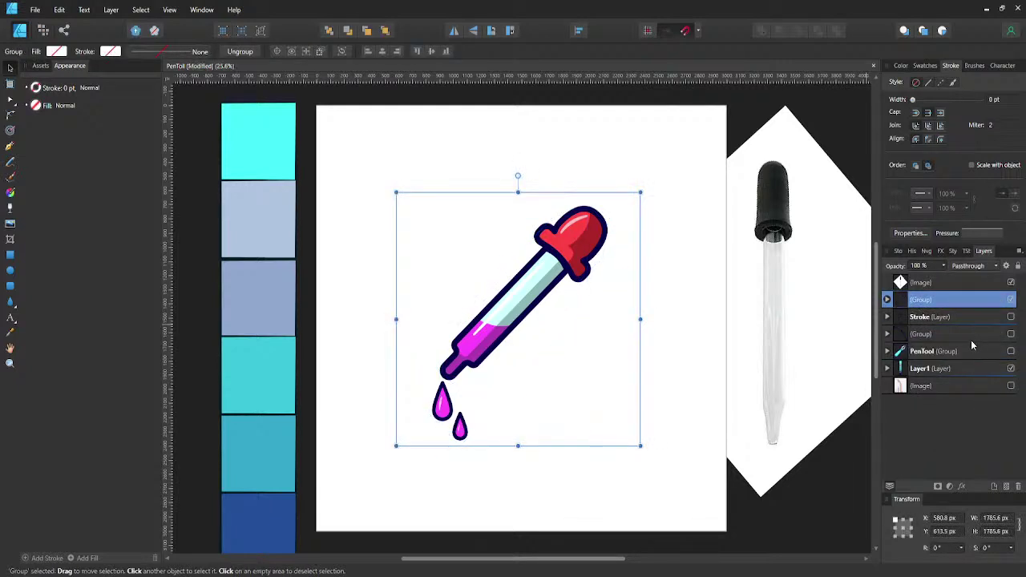
pyautogui.click(1013, 353)
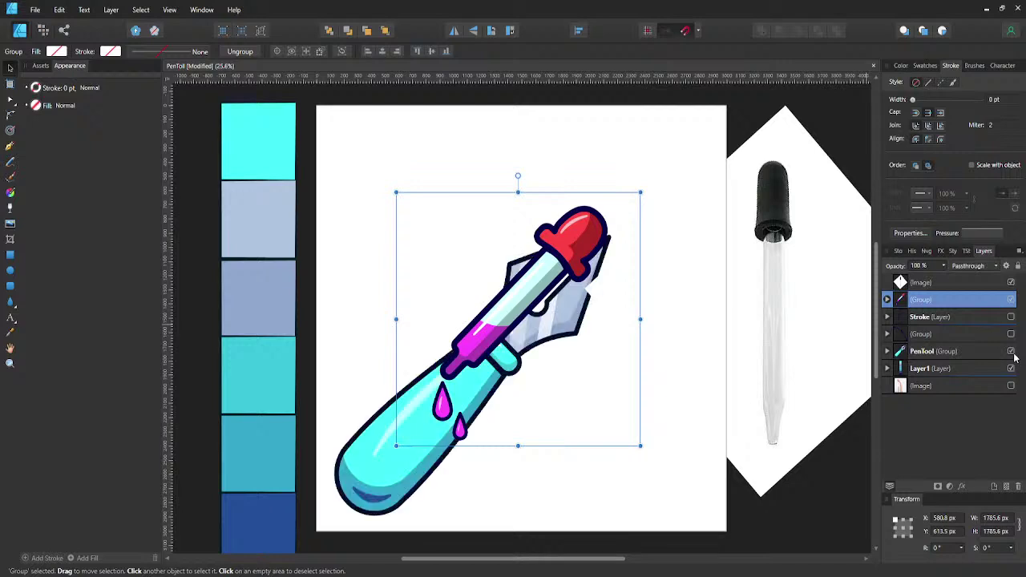
pyautogui.click(1012, 354)
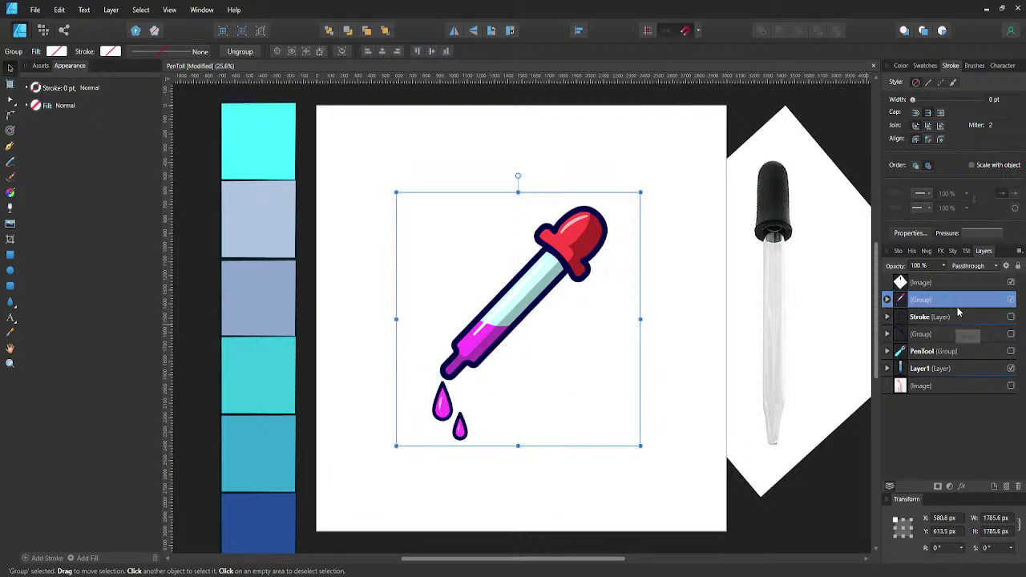
pyautogui.click(887, 301)
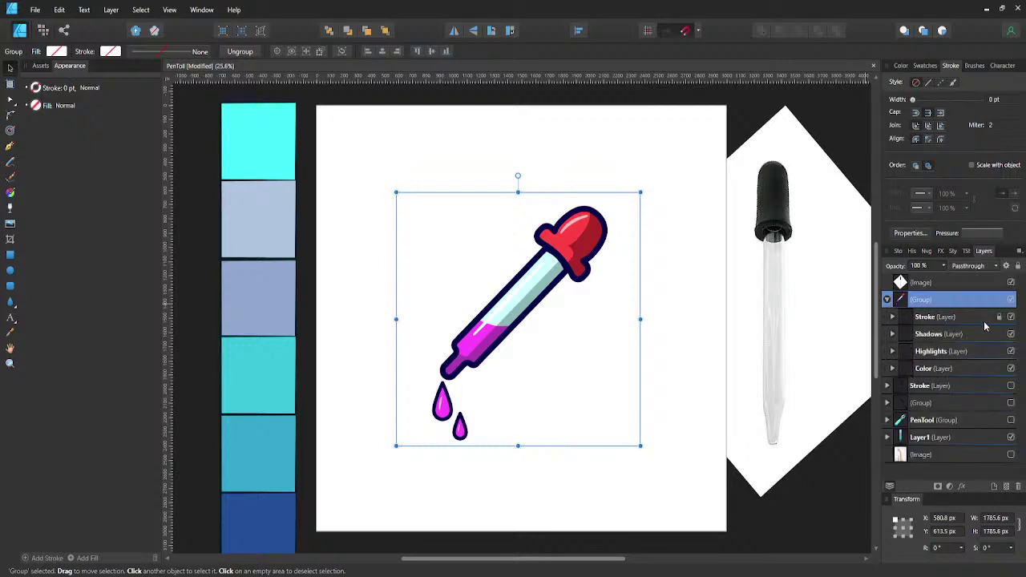
pyautogui.click(887, 300)
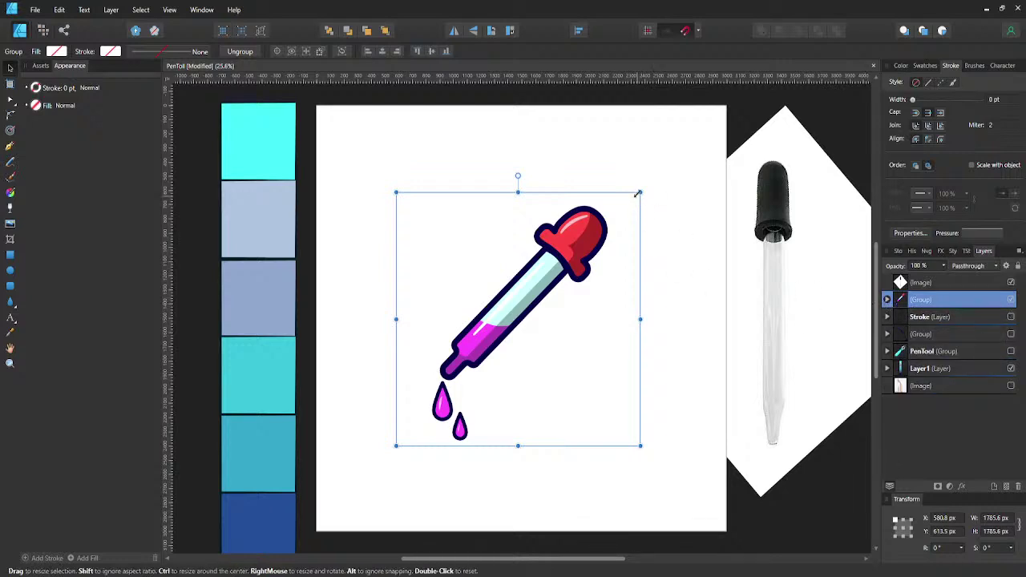
# - Undo the trial enlargement of the dropper group and save the document
pyautogui.moveTo(639, 193); pyautogui.dragTo(714, 145)
pyautogui.click(816, 117)
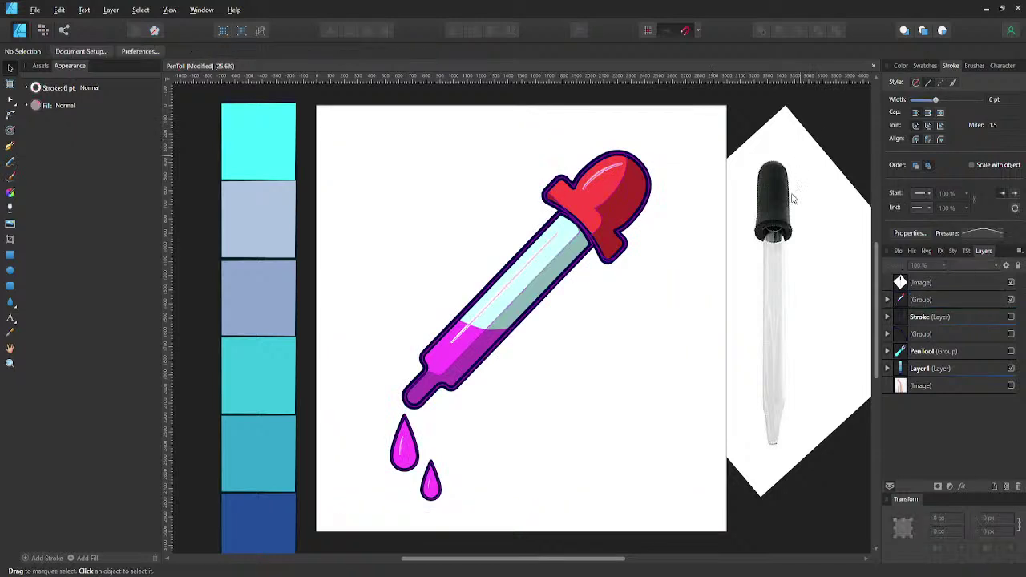
pyautogui.click(645, 335)
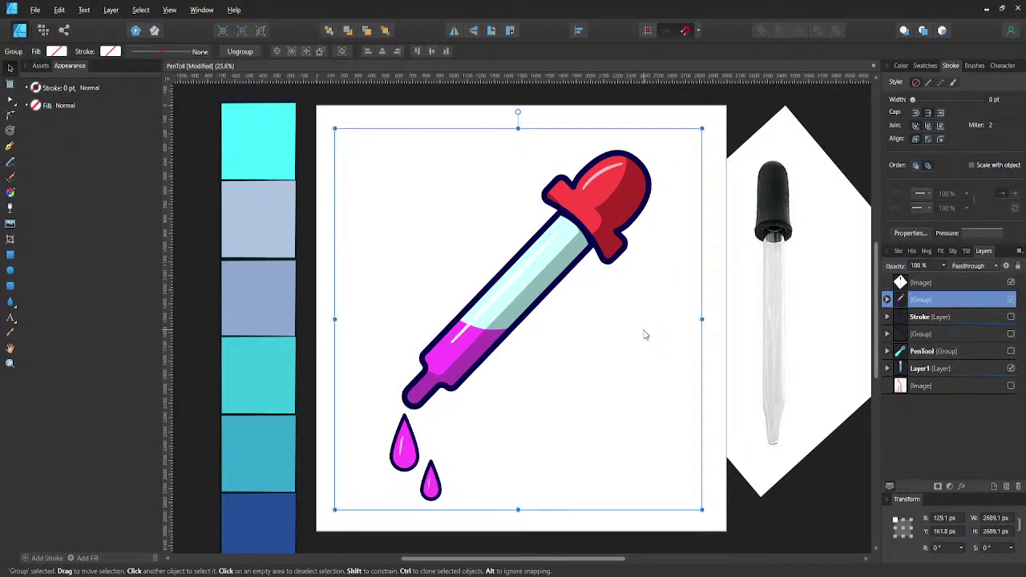
pyautogui.hotkey('ctrl', 'z')
pyautogui.click(676, 314)
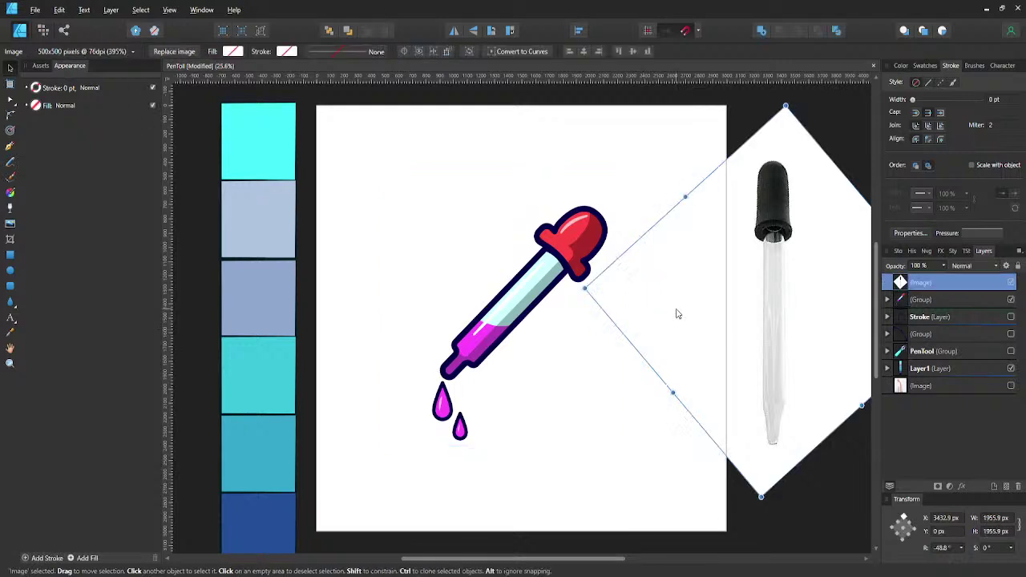
pyautogui.click(572, 443)
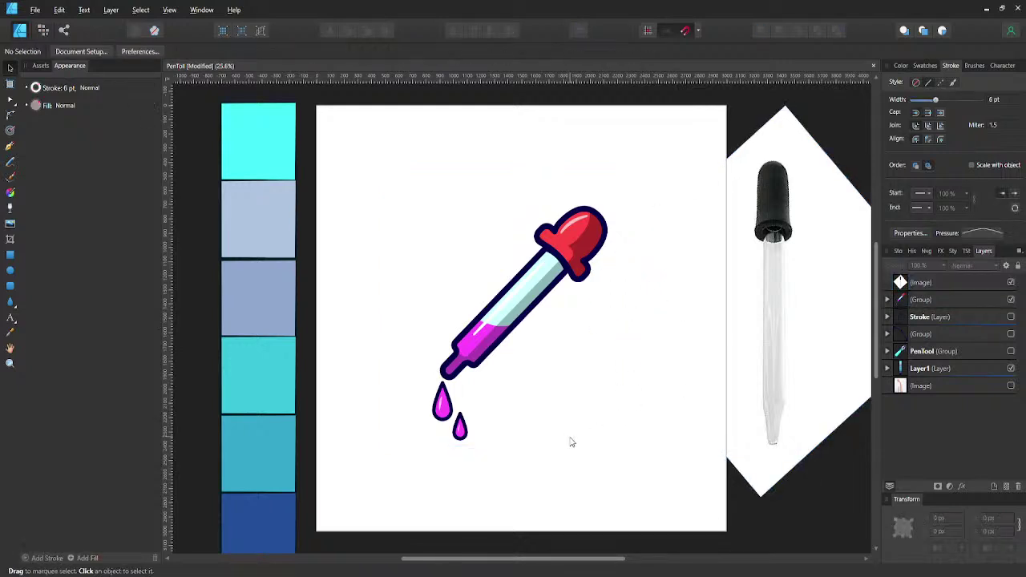
pyautogui.hotkey('ctrl', 's')
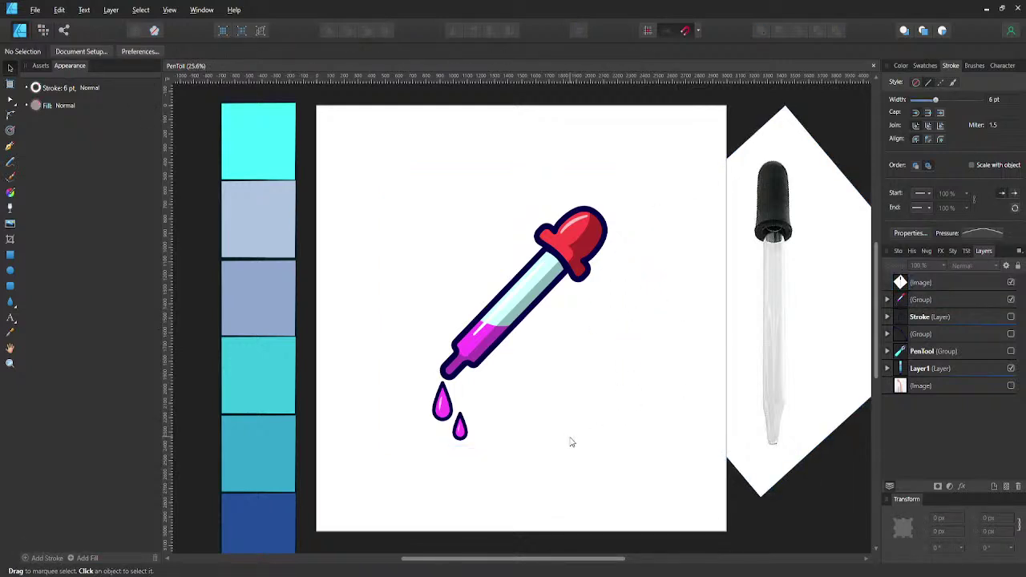